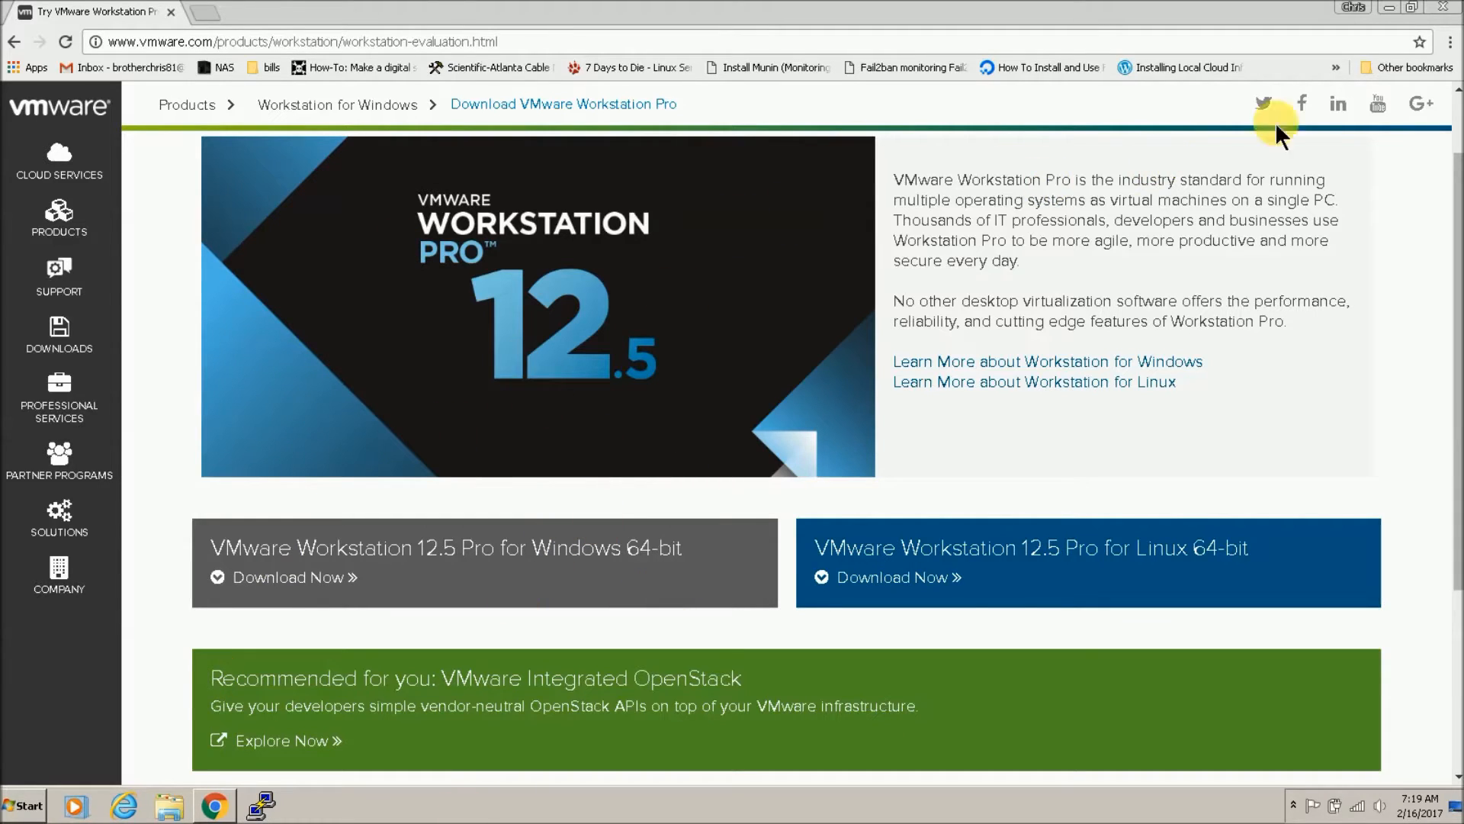
Step: Hide Chrome, launch VMware Workstation Pro from its desktop shortcut, and show the Home tab
left_click(1389, 8)
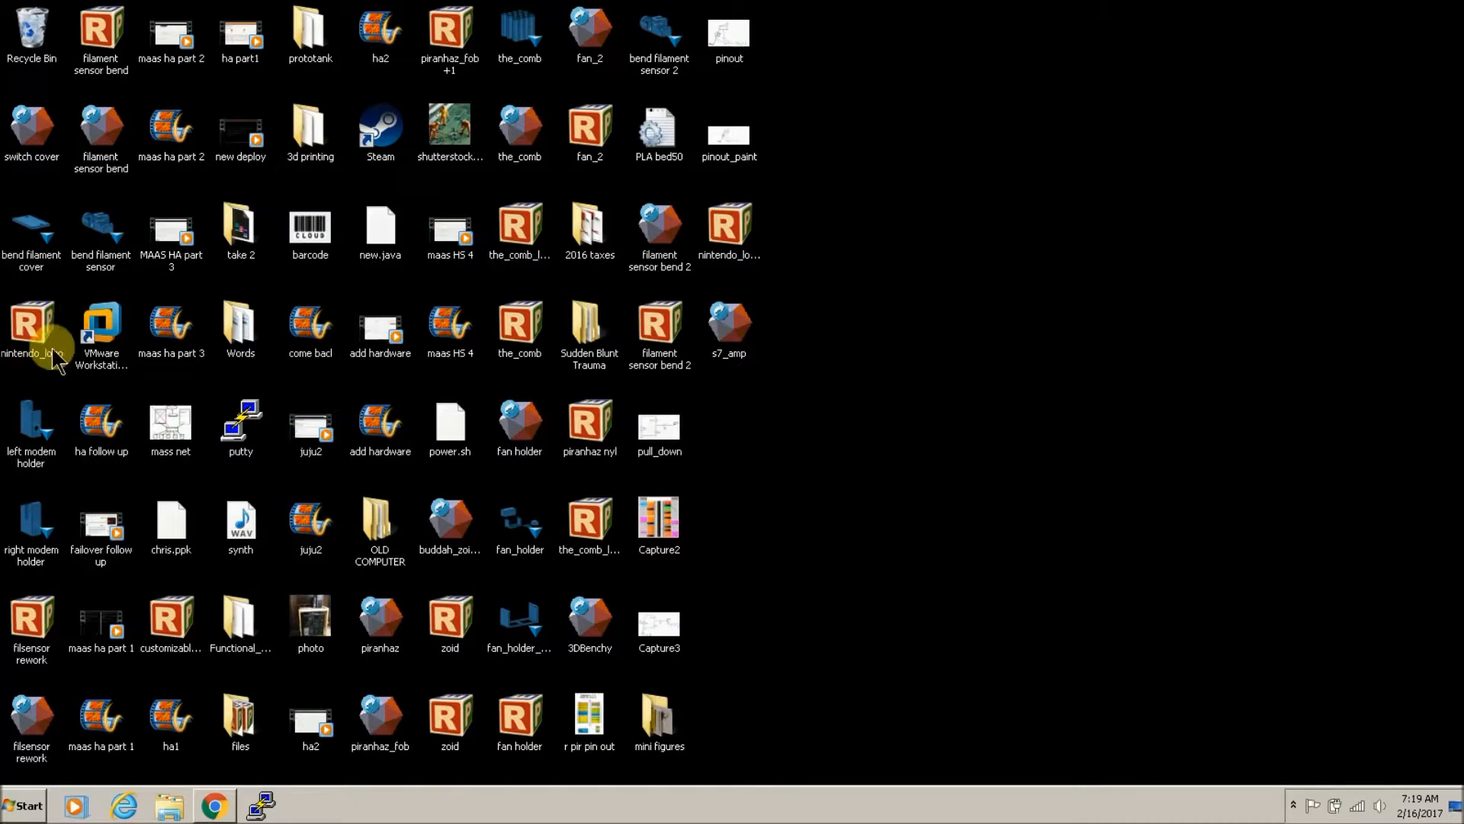
left_click(98, 322)
double_click(101, 323)
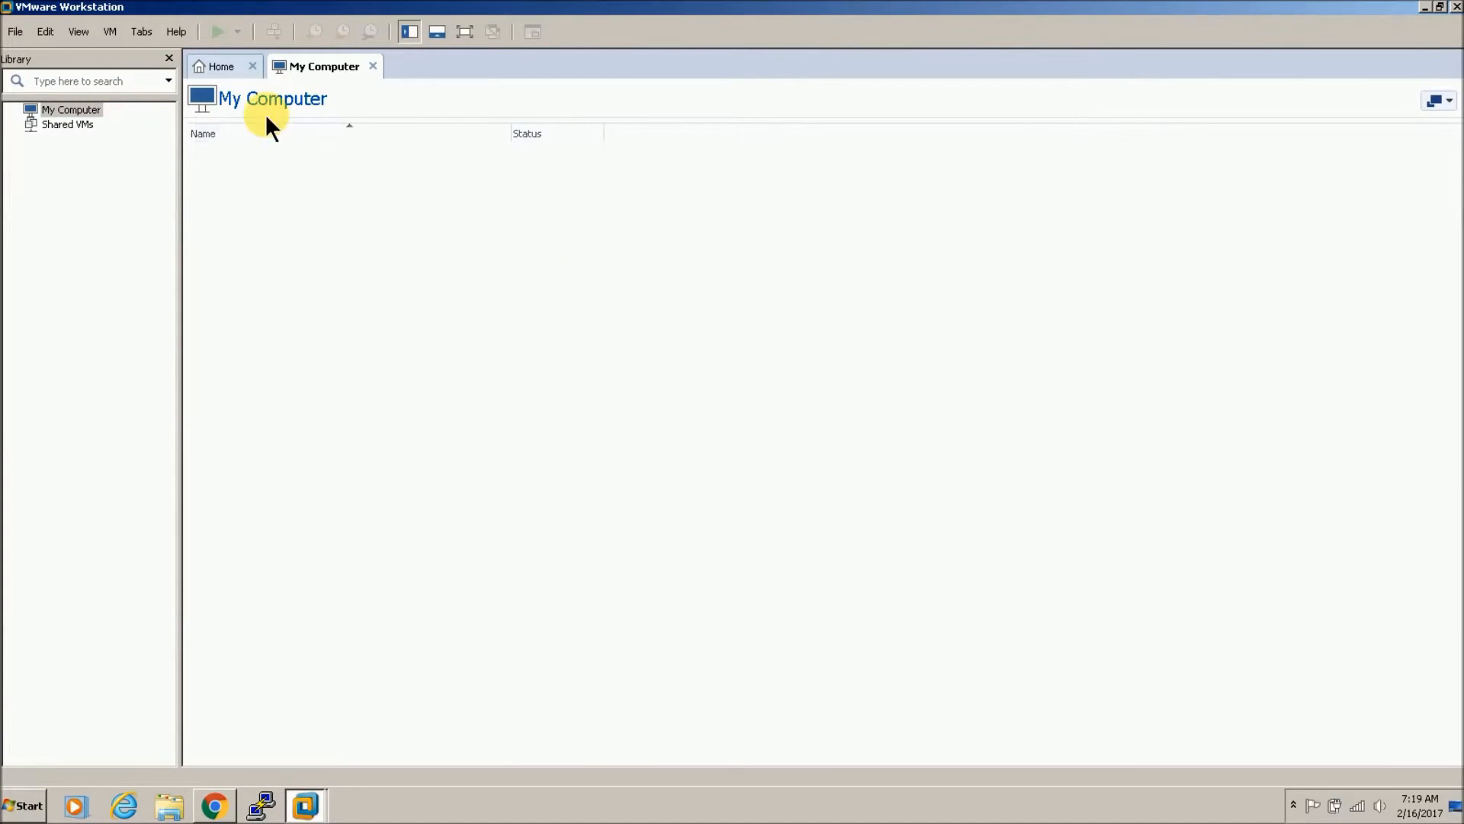
left_click(237, 77)
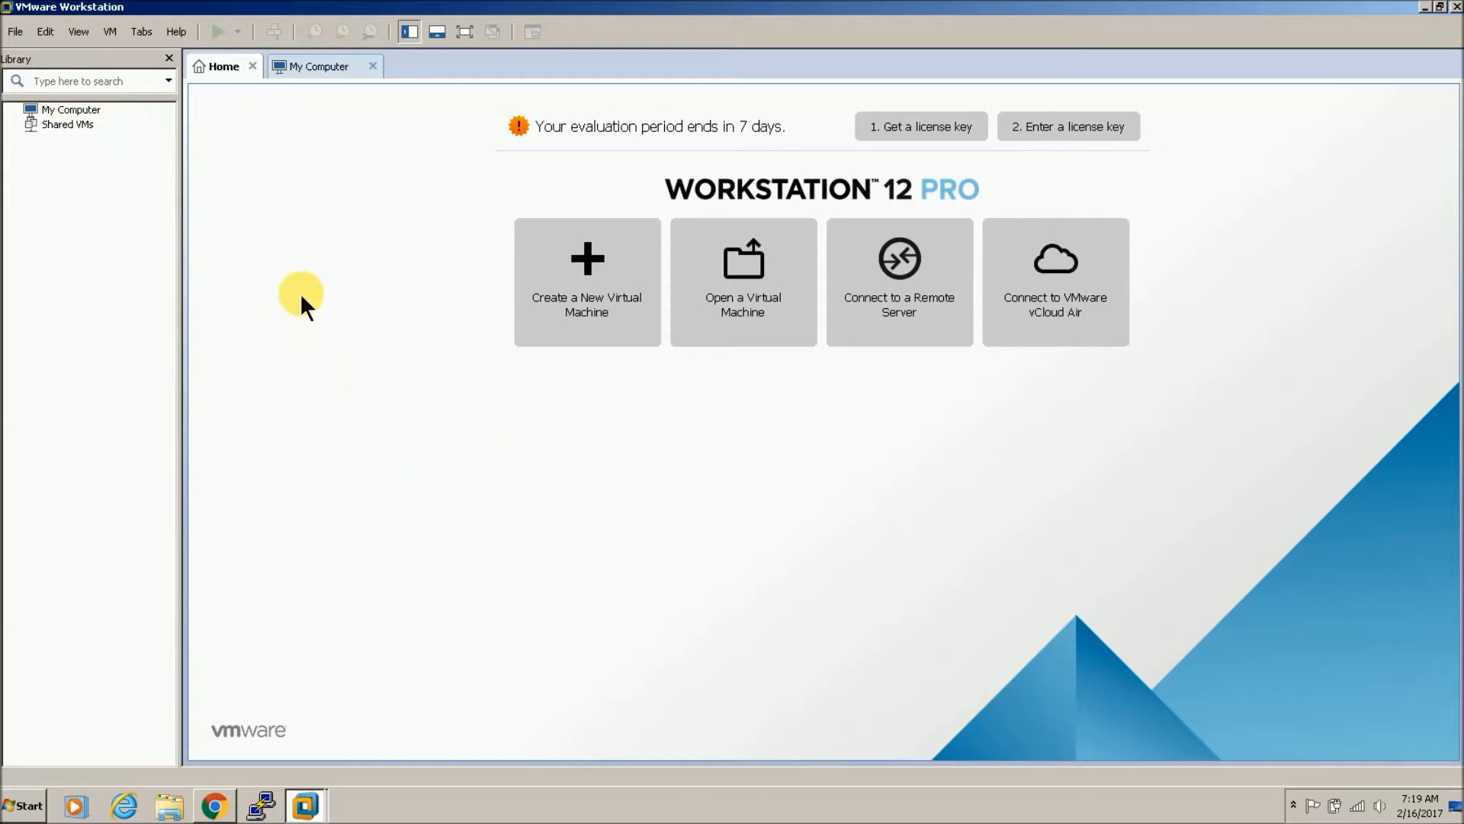
Step: Start a Typical new virtual machine installing from the ubuntu-14.04.5-server-amd64.iso disc image
left_click(588, 258)
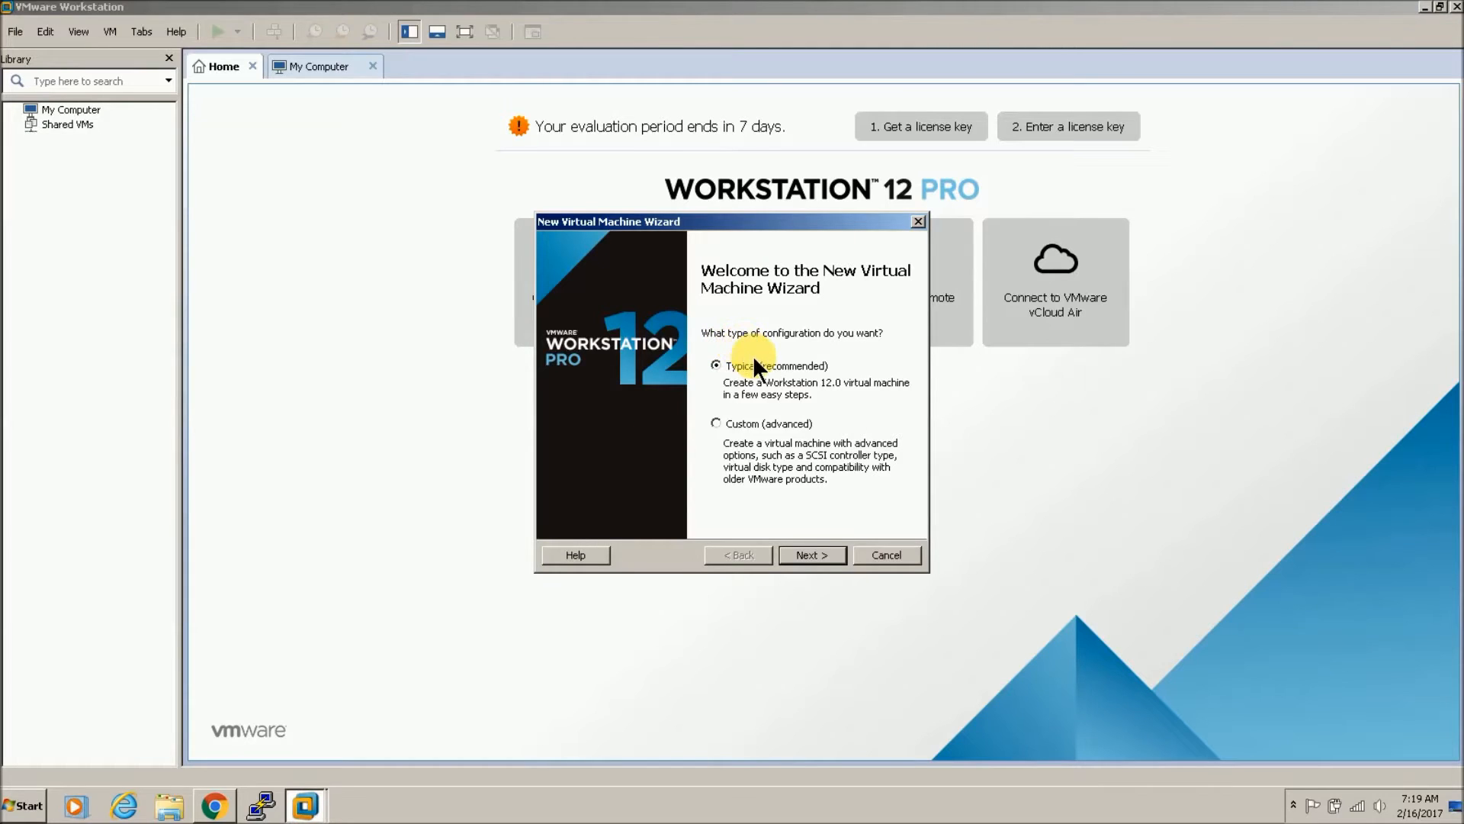
left_click(801, 555)
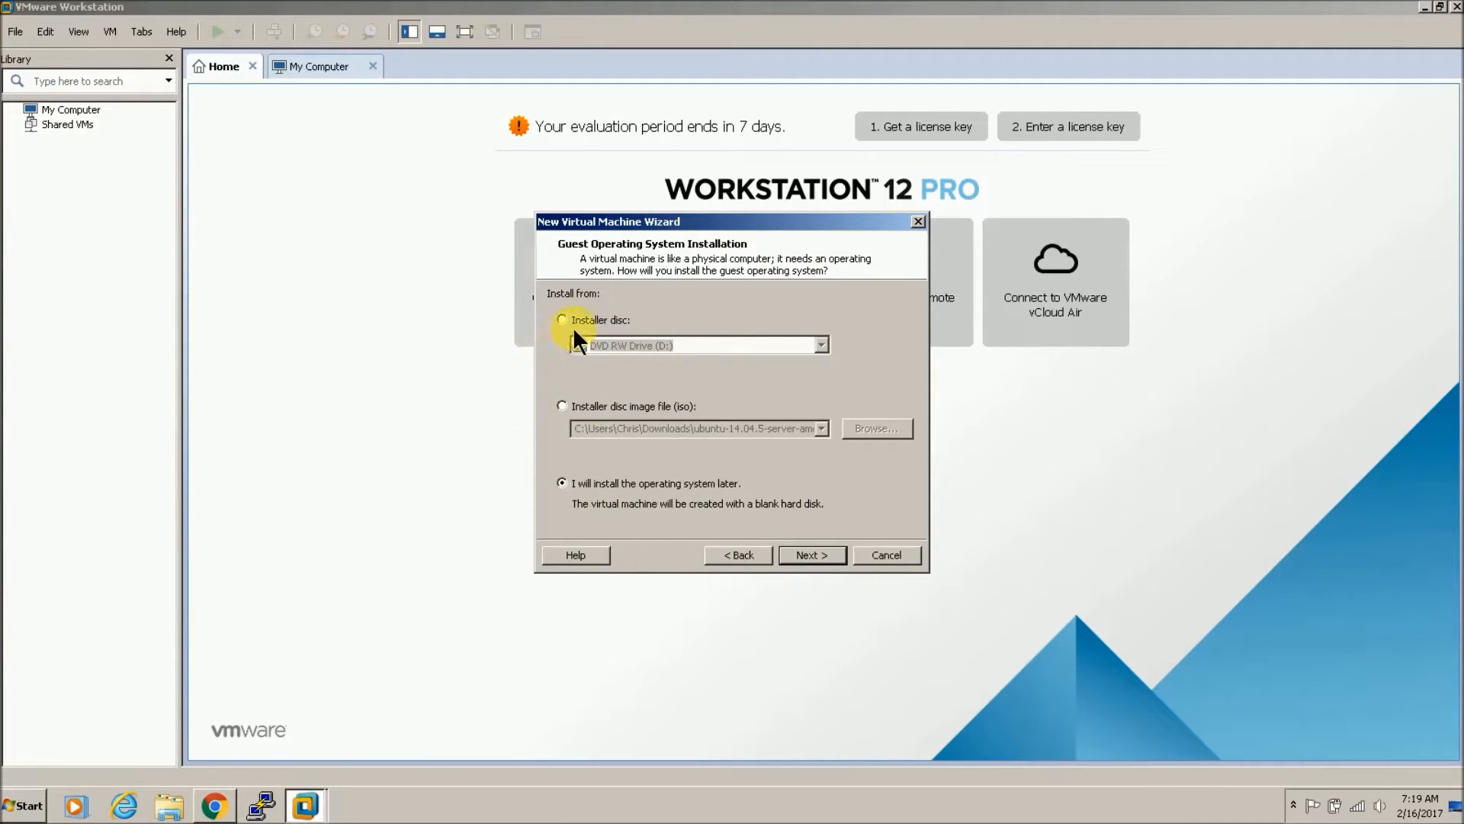
left_click(563, 405)
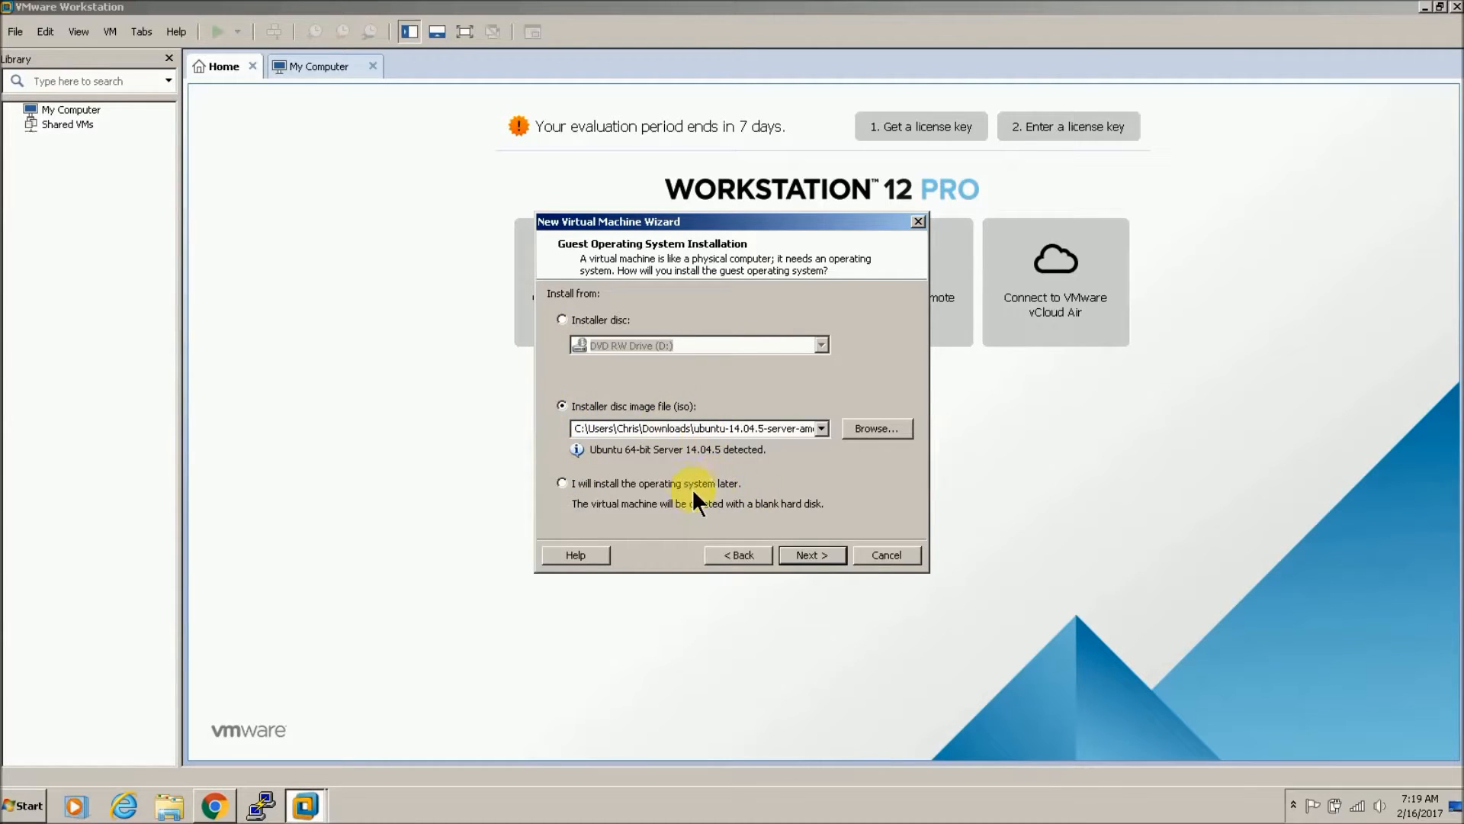
left_click(875, 429)
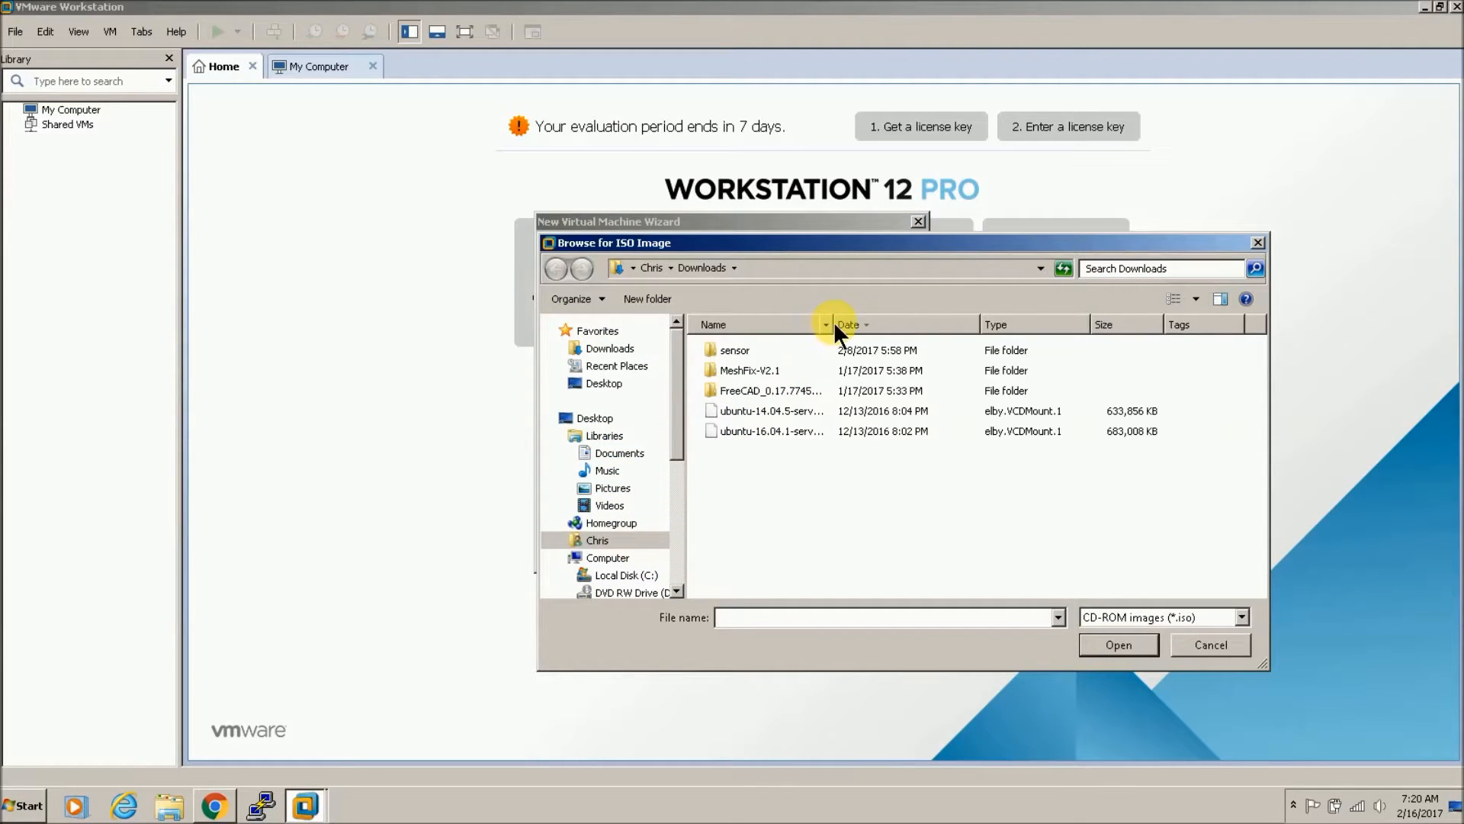
left_click_drag(844, 327, 900, 326)
left_click(802, 410)
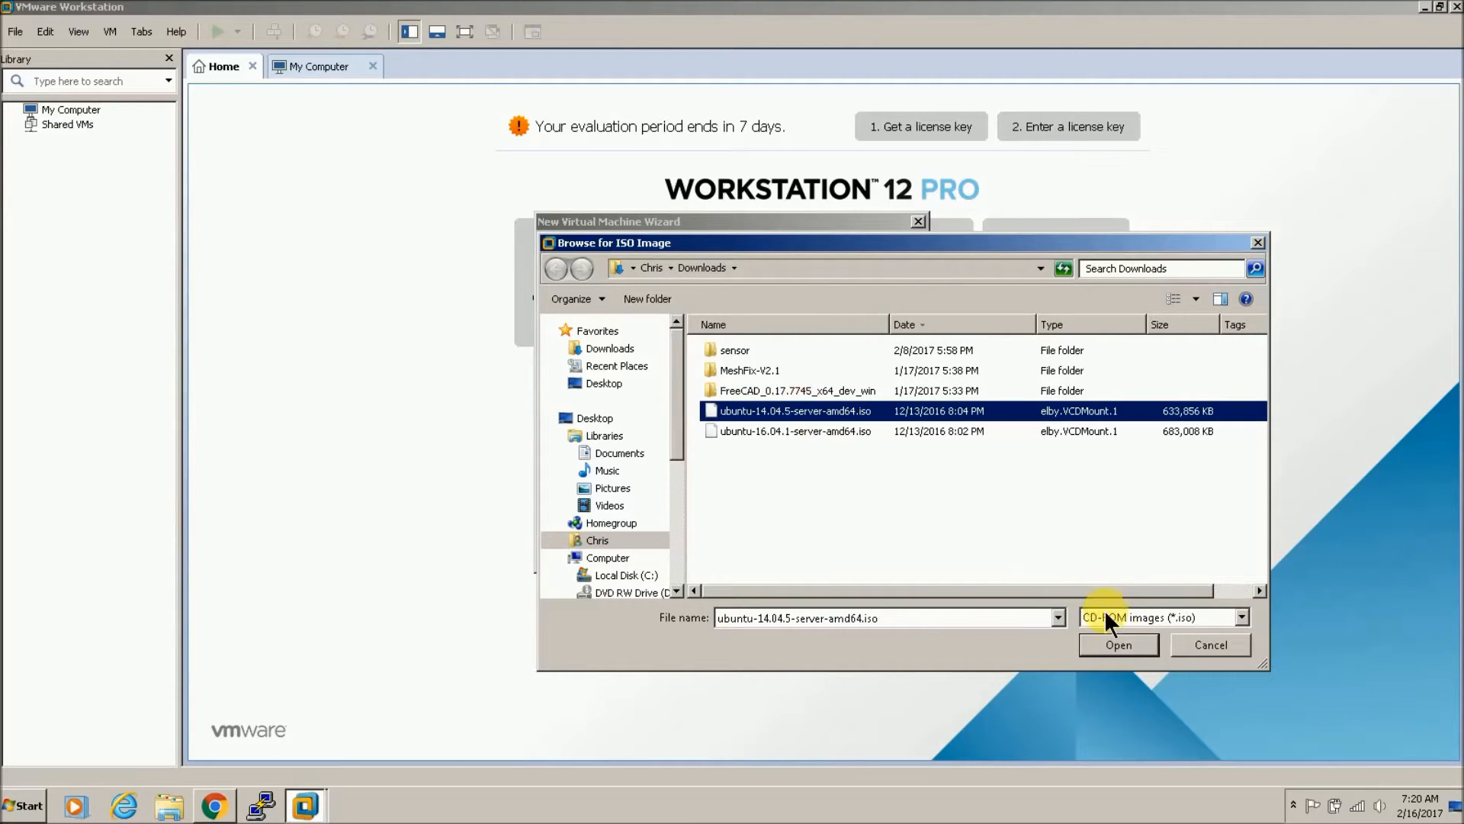
left_click(1131, 645)
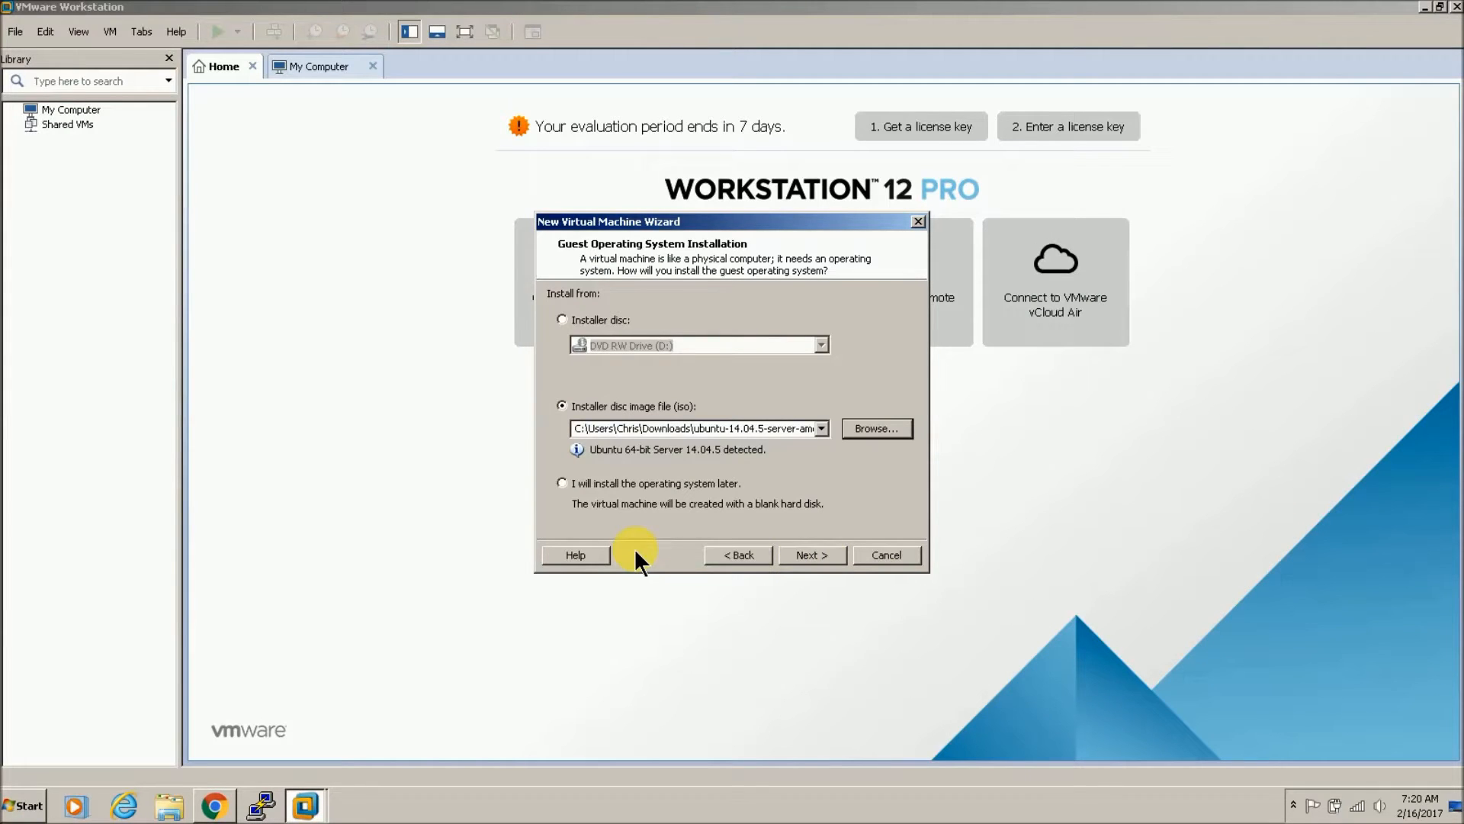
Step: Name the VM MAAS, delete the leftover MAAS folder, and store it in Virtual Machines
left_click(814, 555)
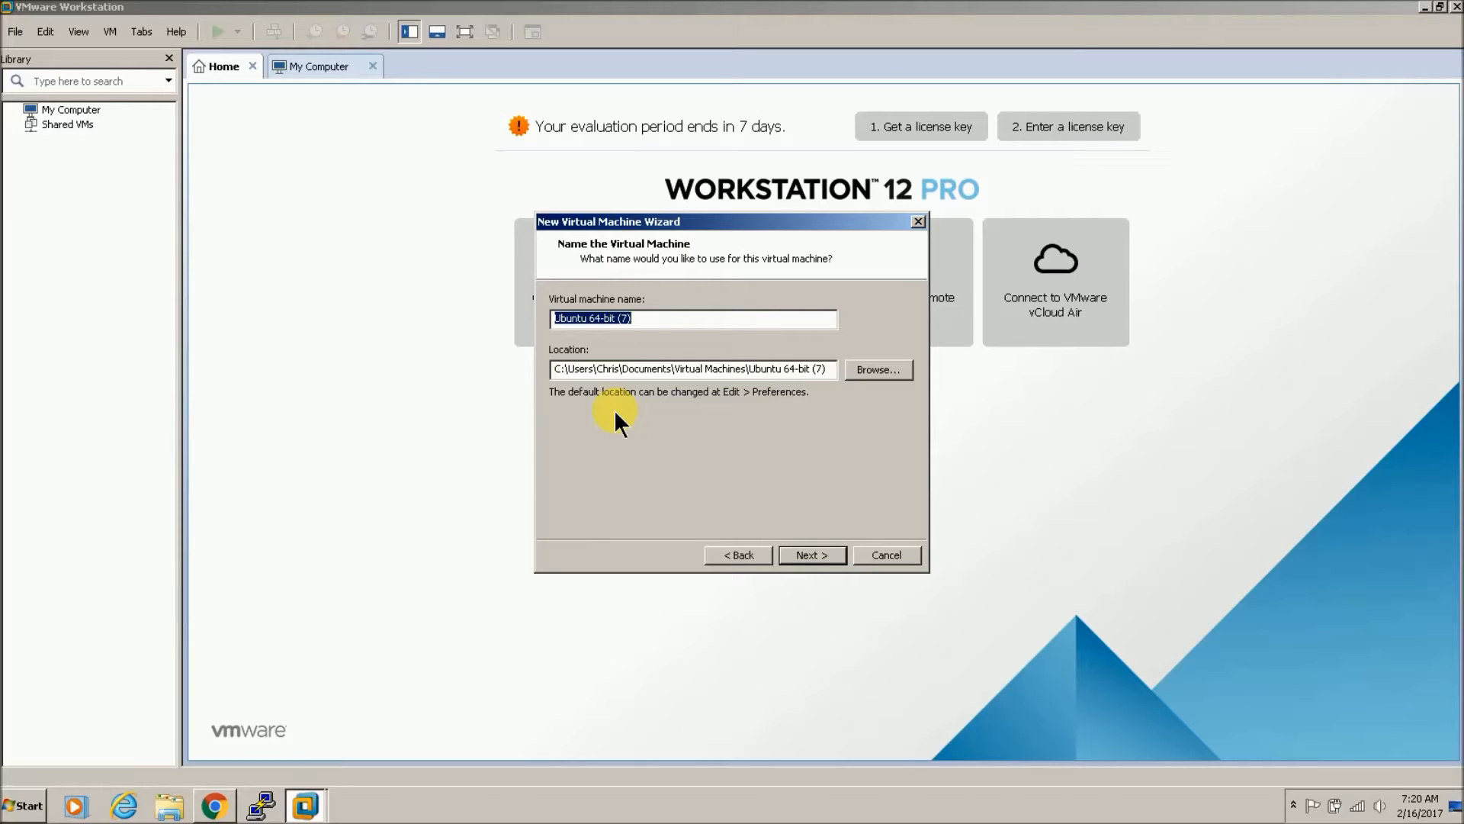
type("M")
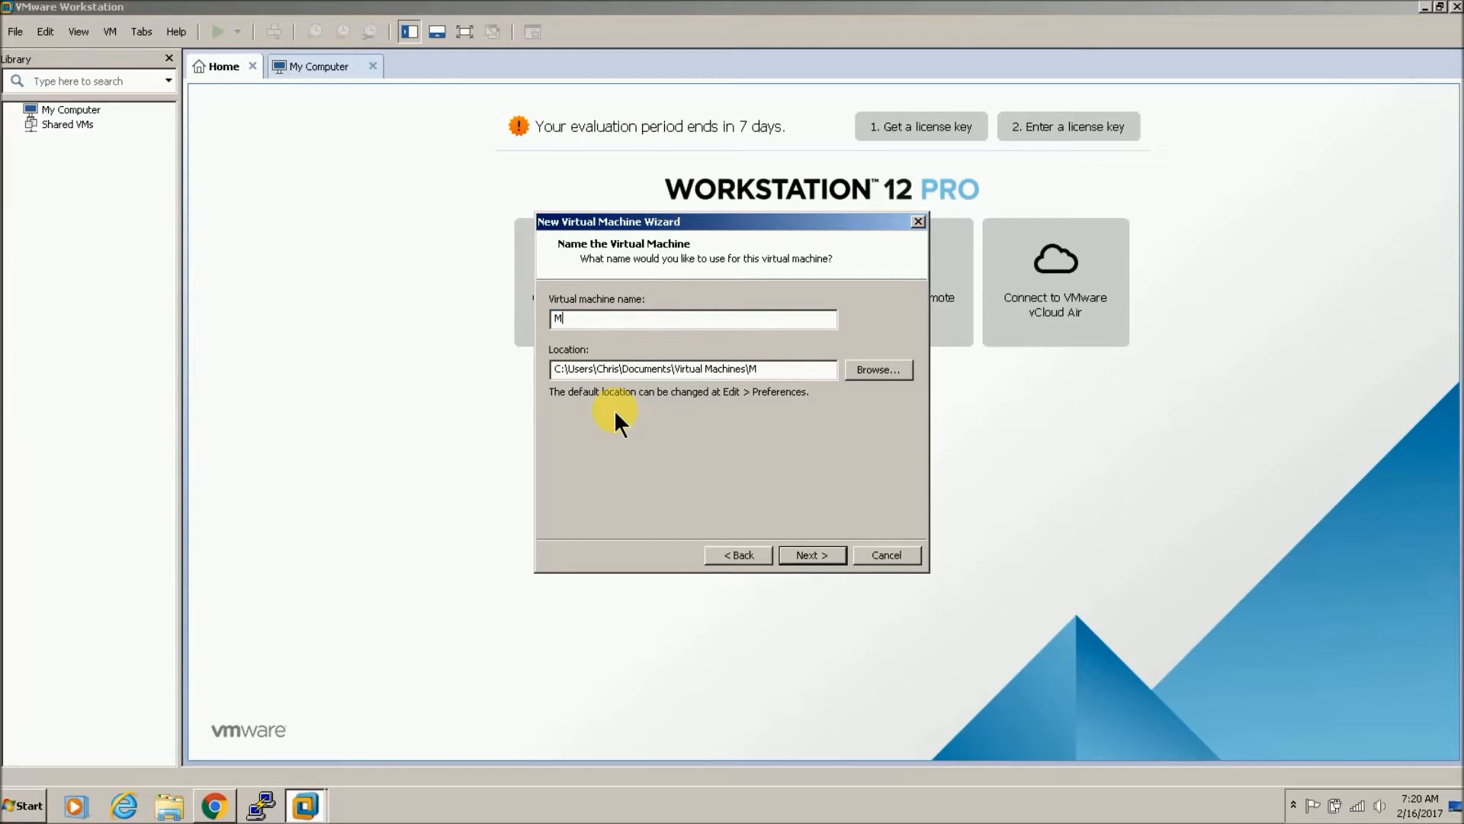
type("AAS")
left_click(820, 551)
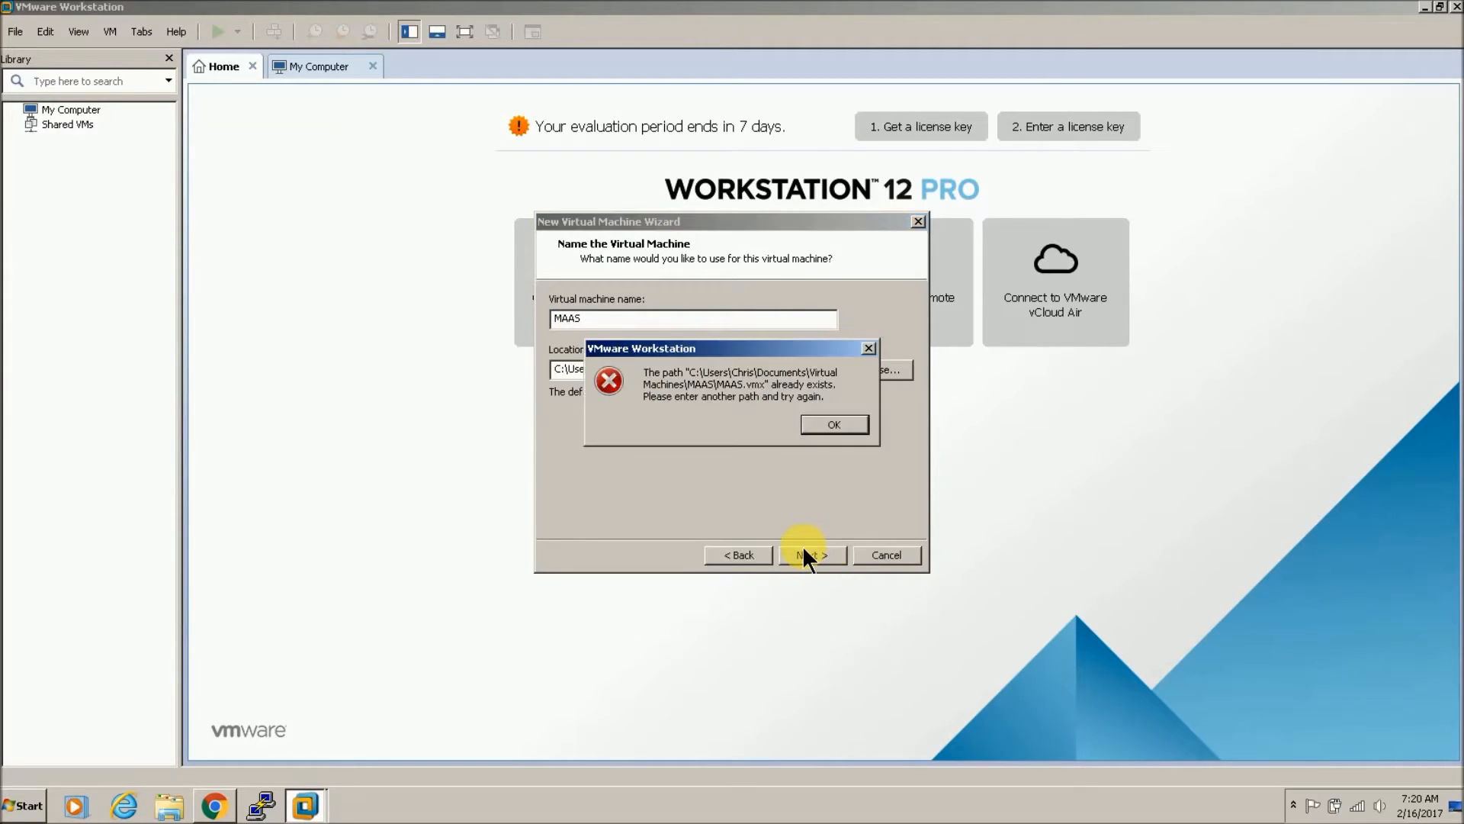
left_click(808, 423)
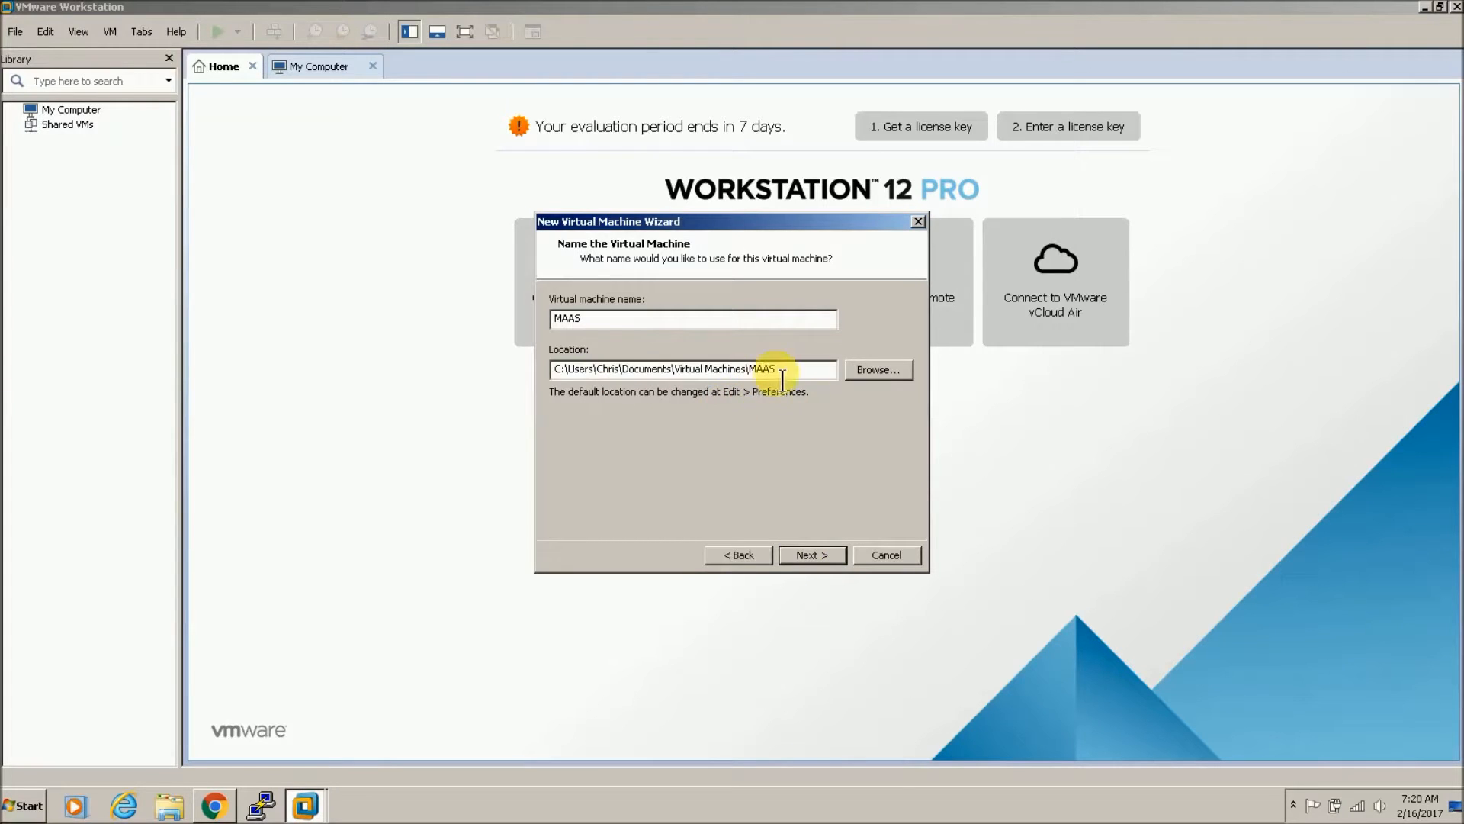
left_click(886, 372)
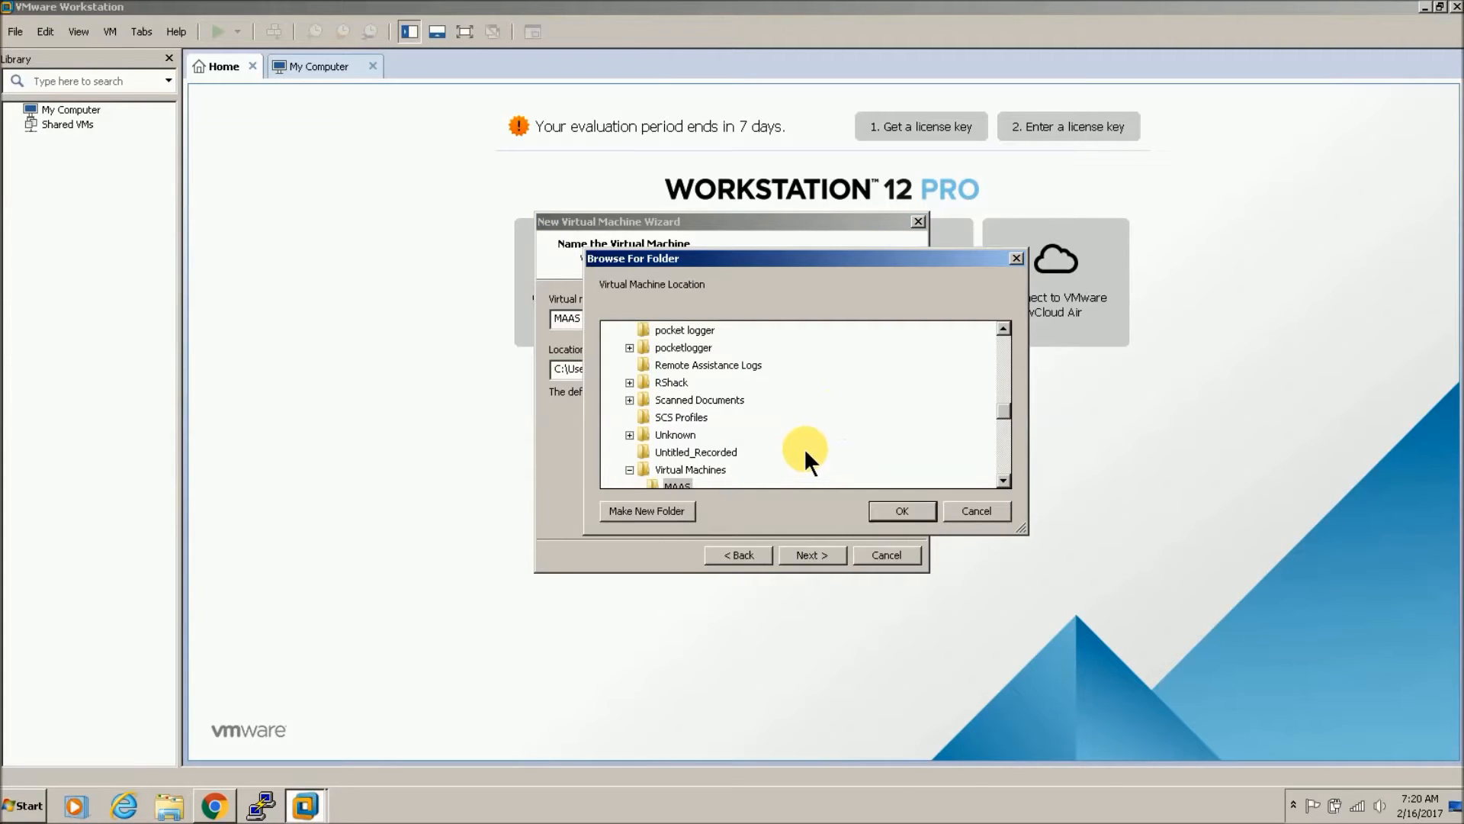
scroll(1003, 475, "down", 1)
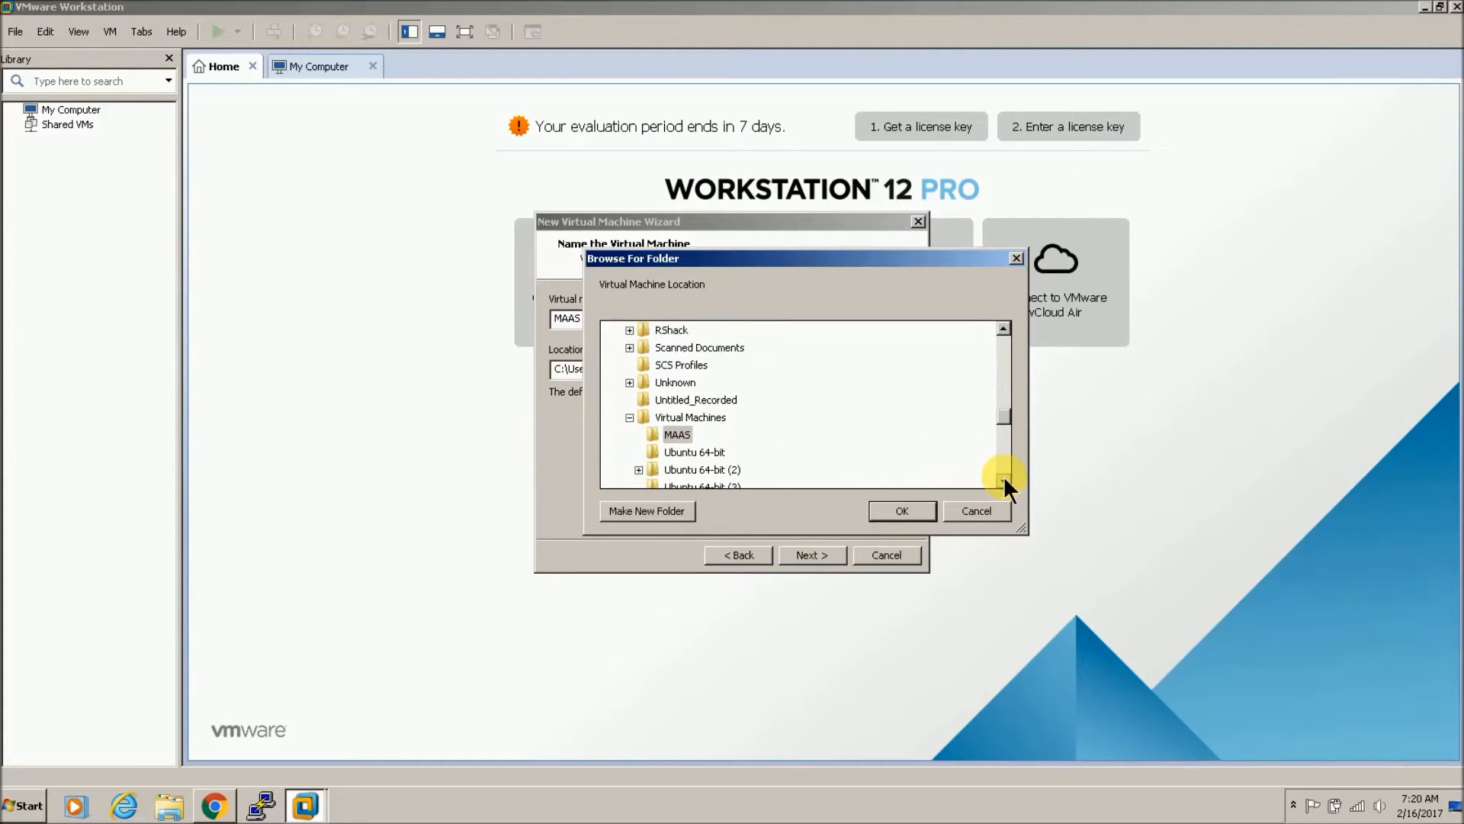
left_click(680, 438)
key("Delete")
left_click(834, 473)
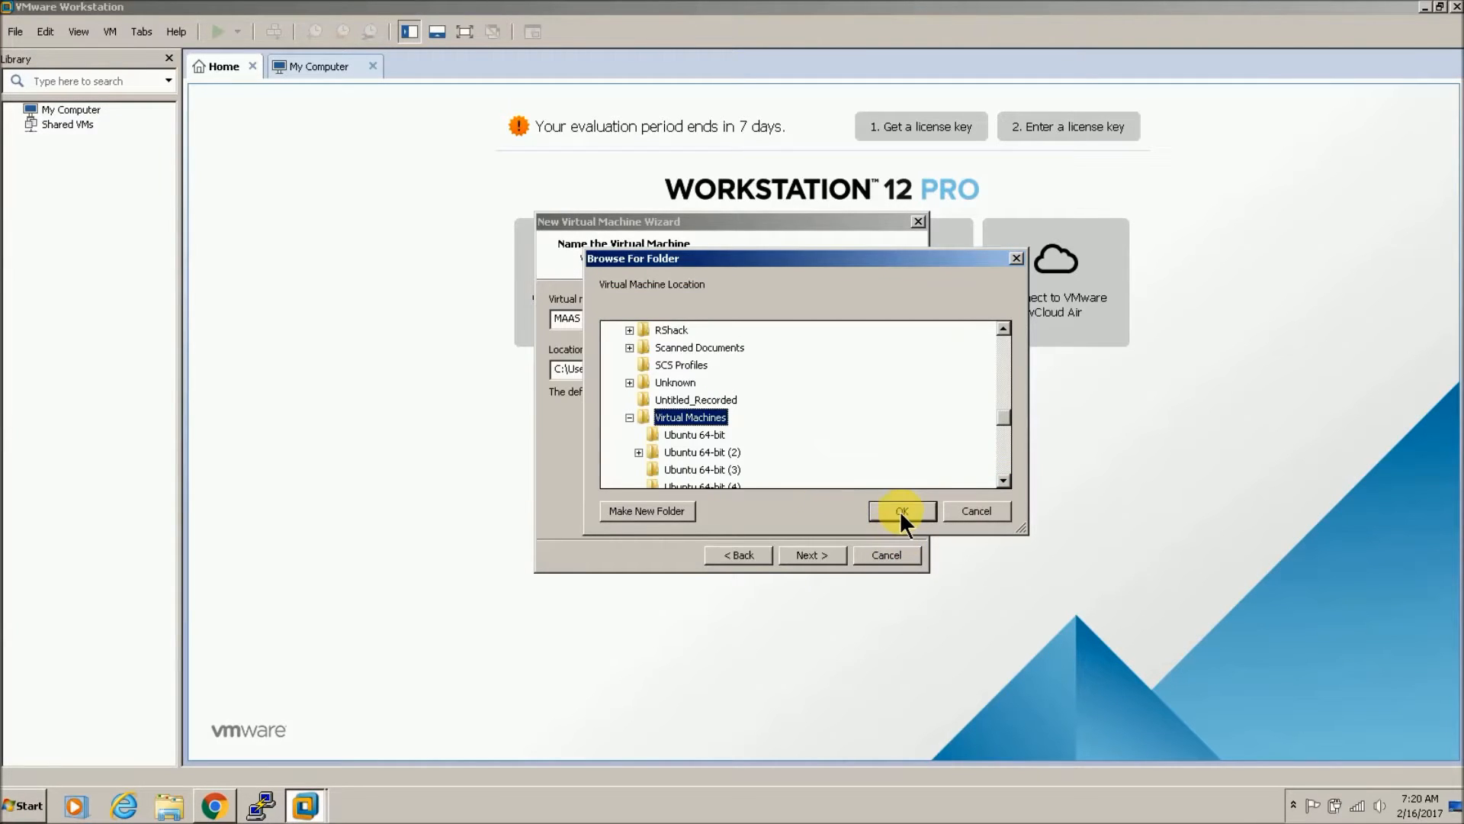
left_click(902, 510)
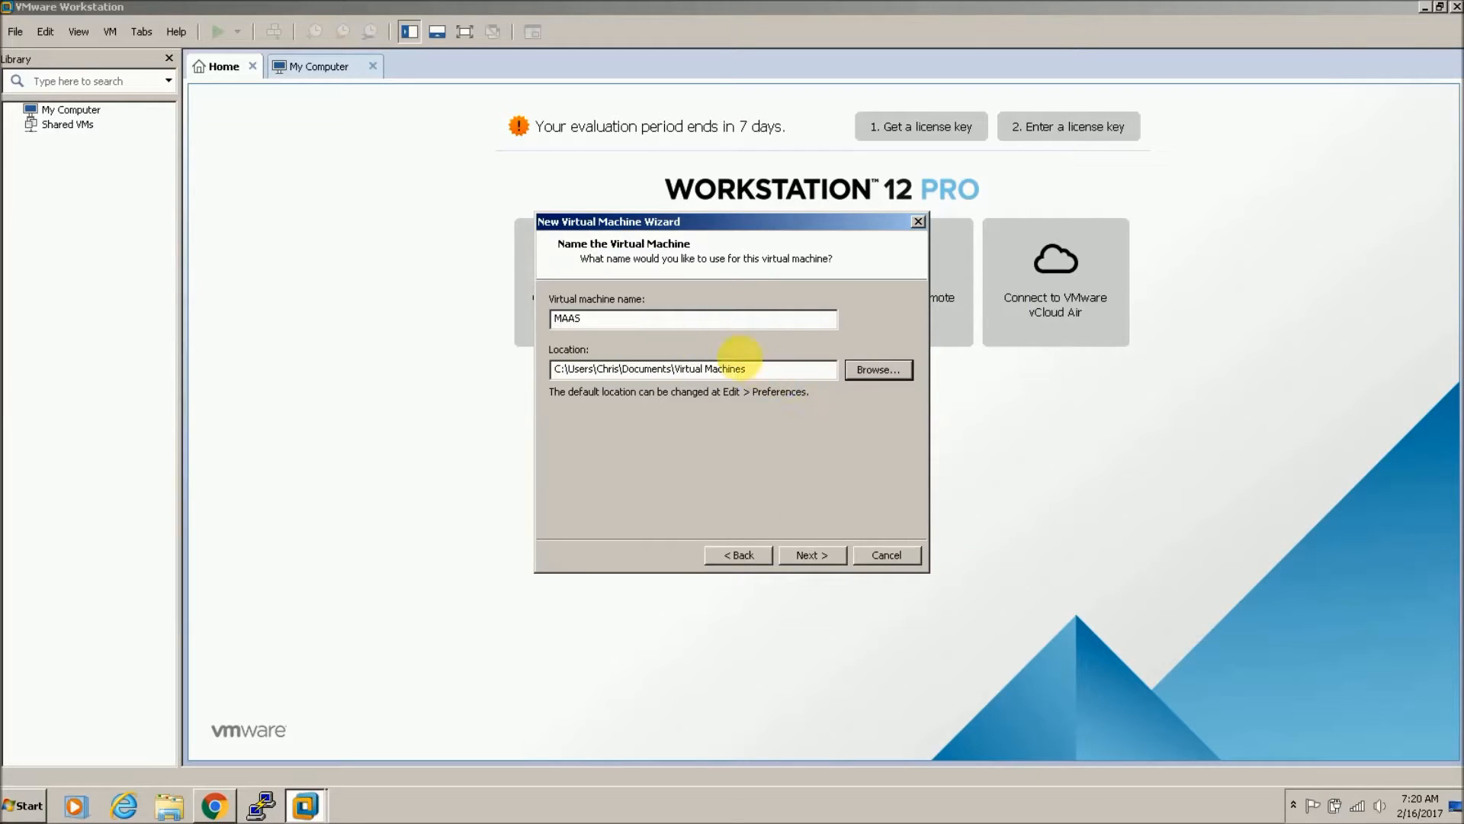
Step: Keep the 20 GB disk as a single file and reach the Ready to Create summary
left_click(808, 553)
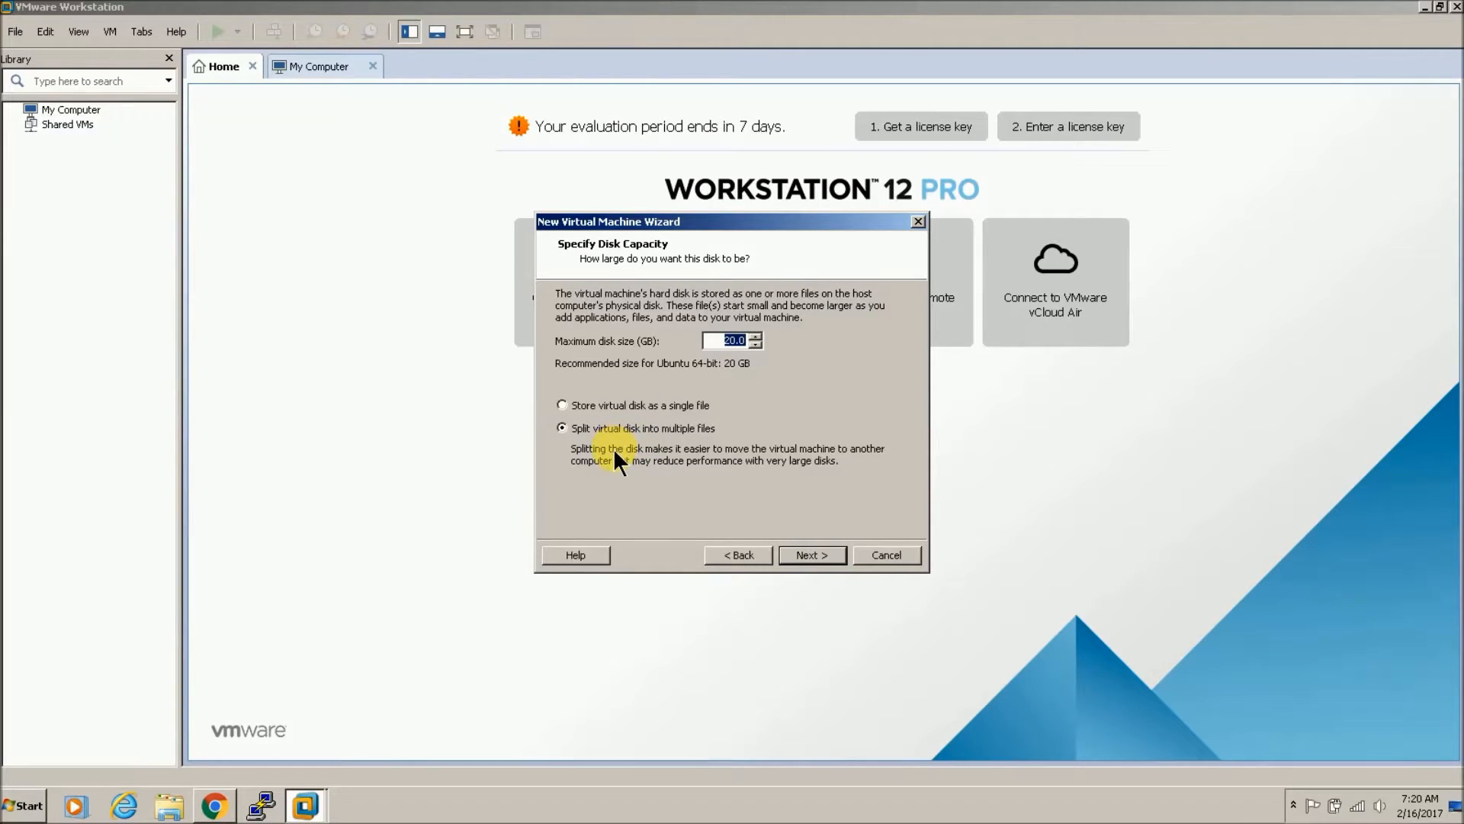
left_click(561, 401)
left_click(799, 551)
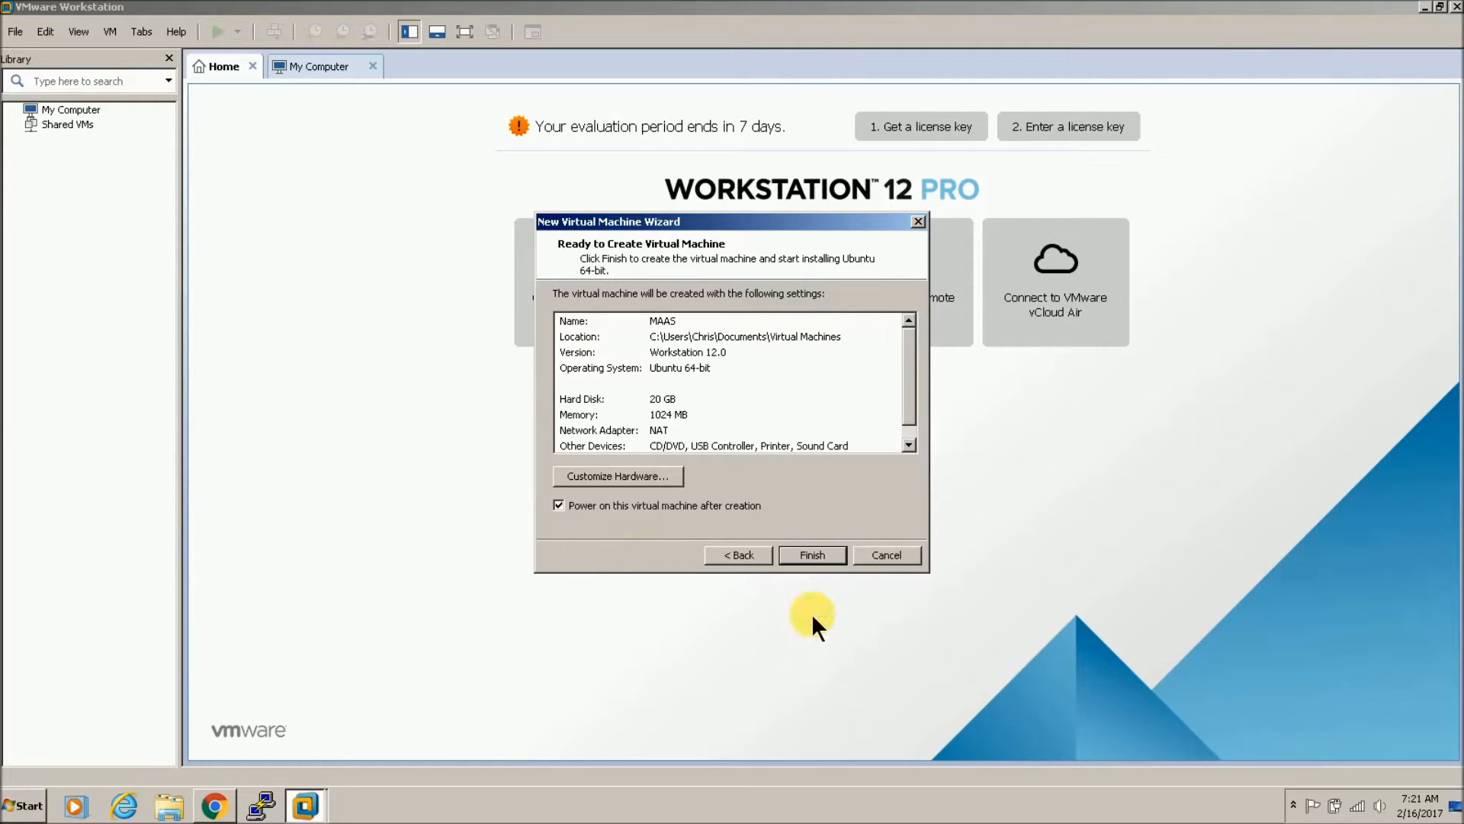
Step: Create the MAAS virtual machine, then close its tab and power it off
left_click(804, 554)
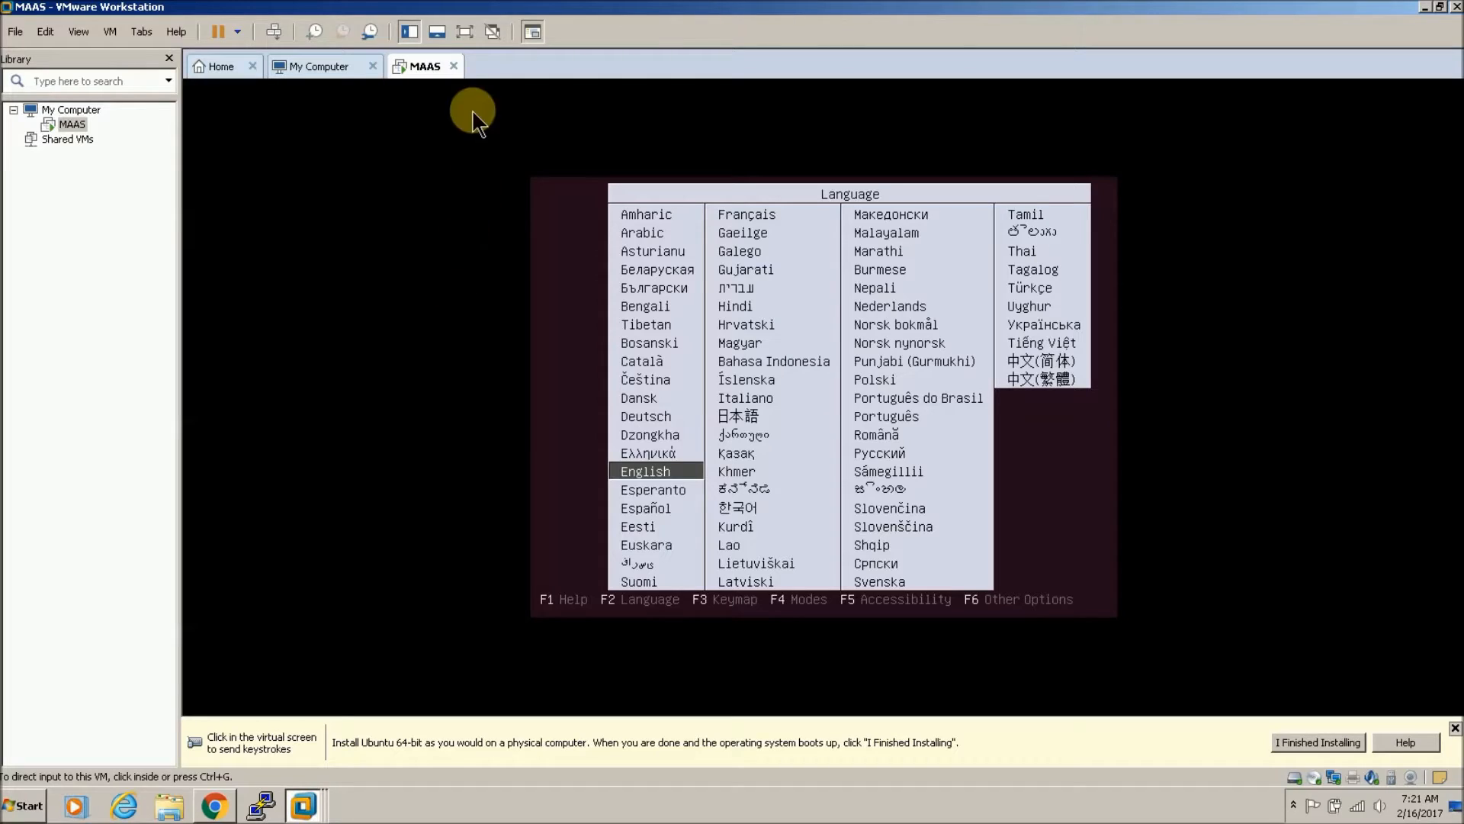
left_click(454, 67)
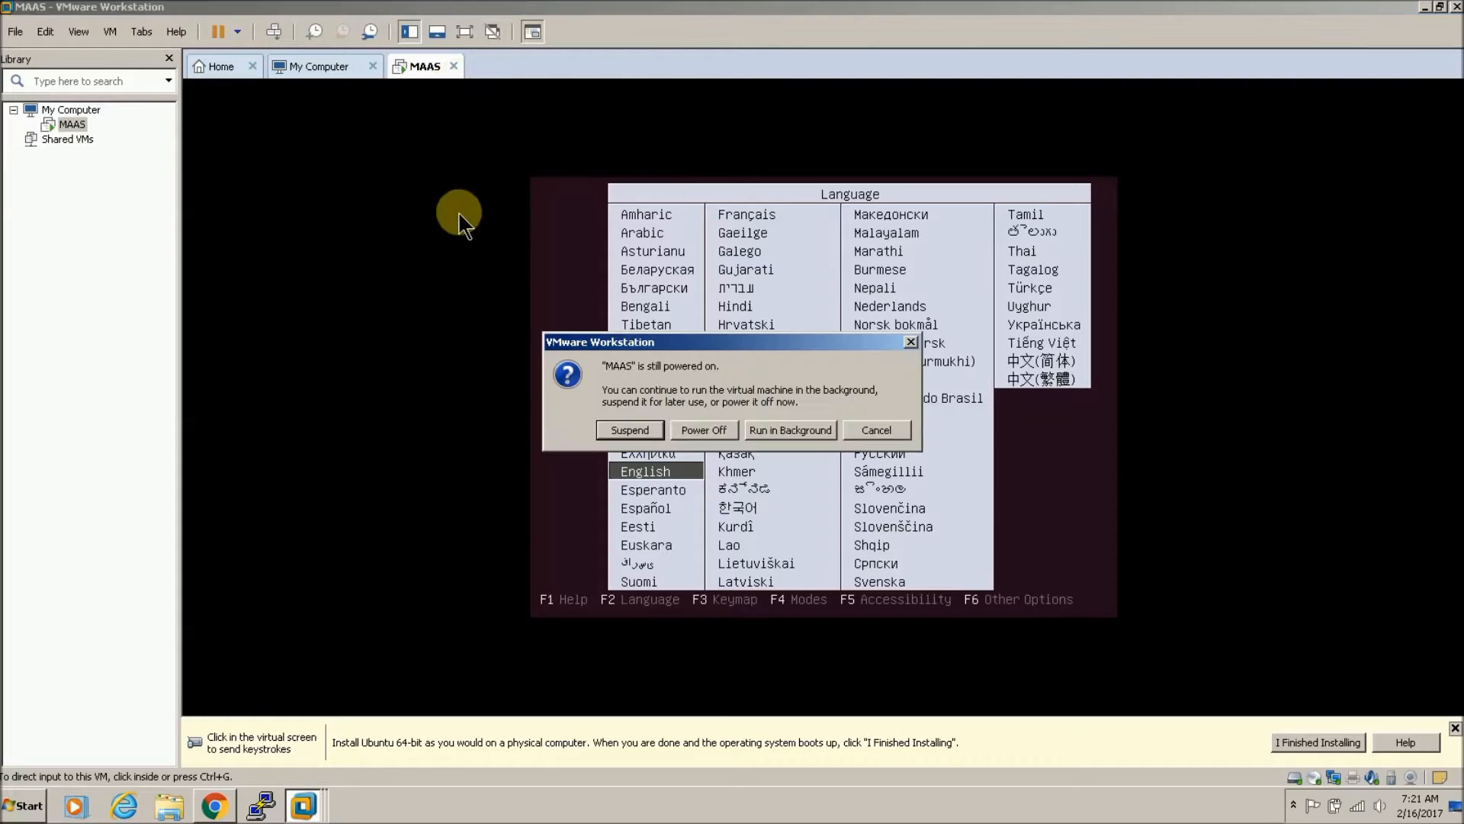
left_click(702, 428)
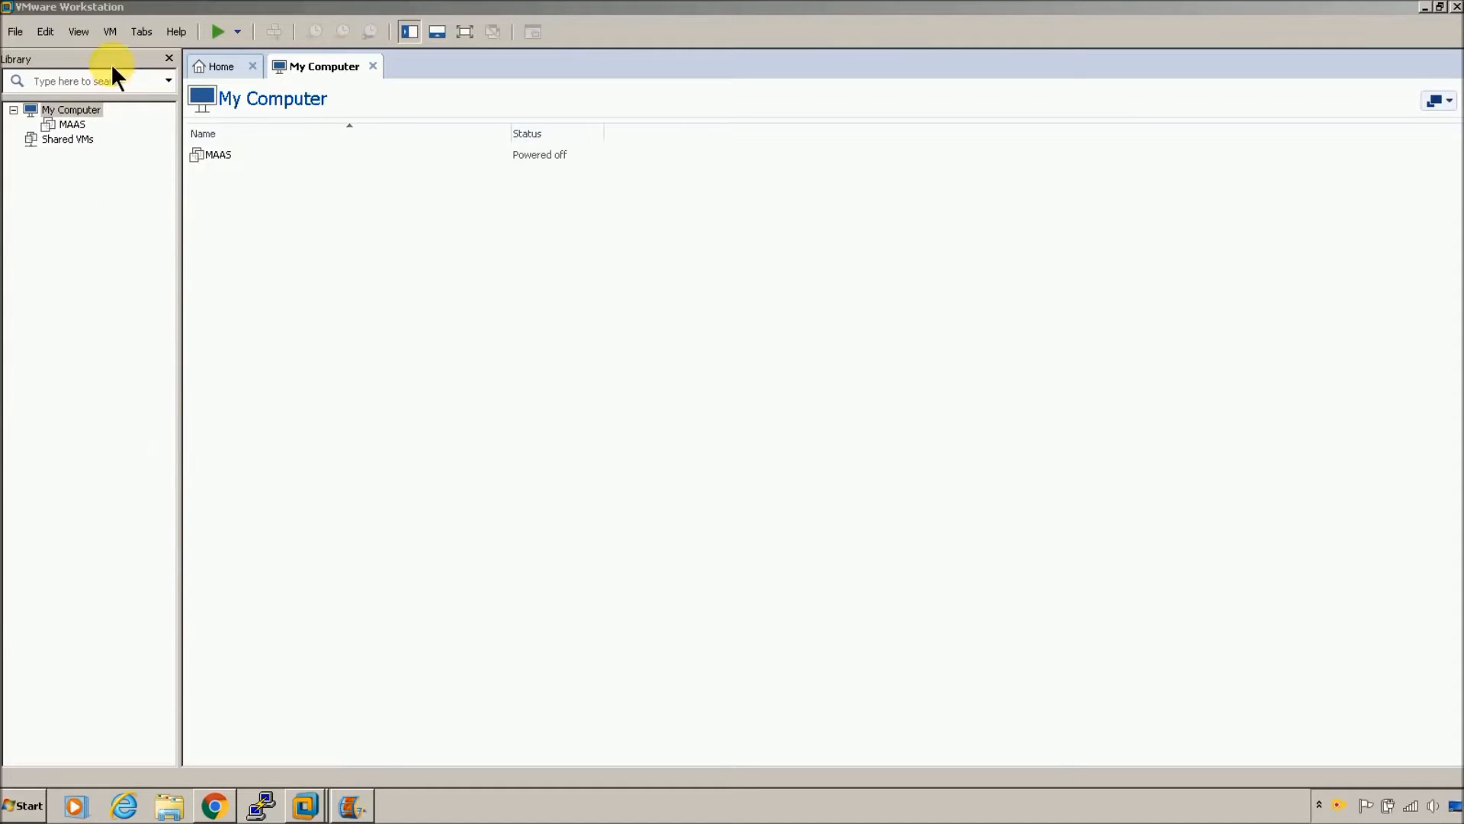
Step: Find the virtual network settings in the menus and open the Virtual Network Editor
left_click(85, 32)
left_click(79, 33)
left_click(43, 32)
left_click(150, 108)
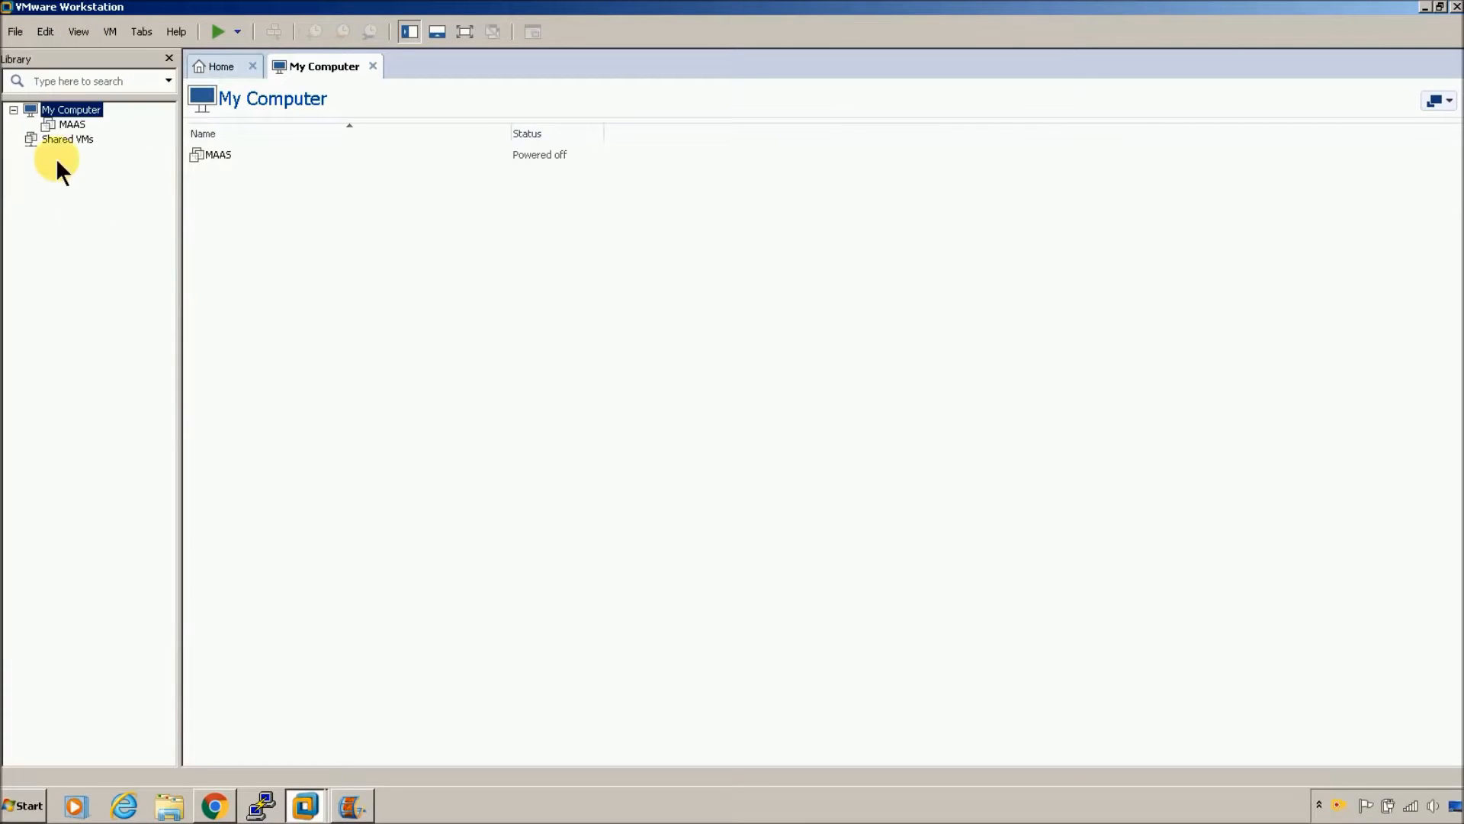
left_click(44, 32)
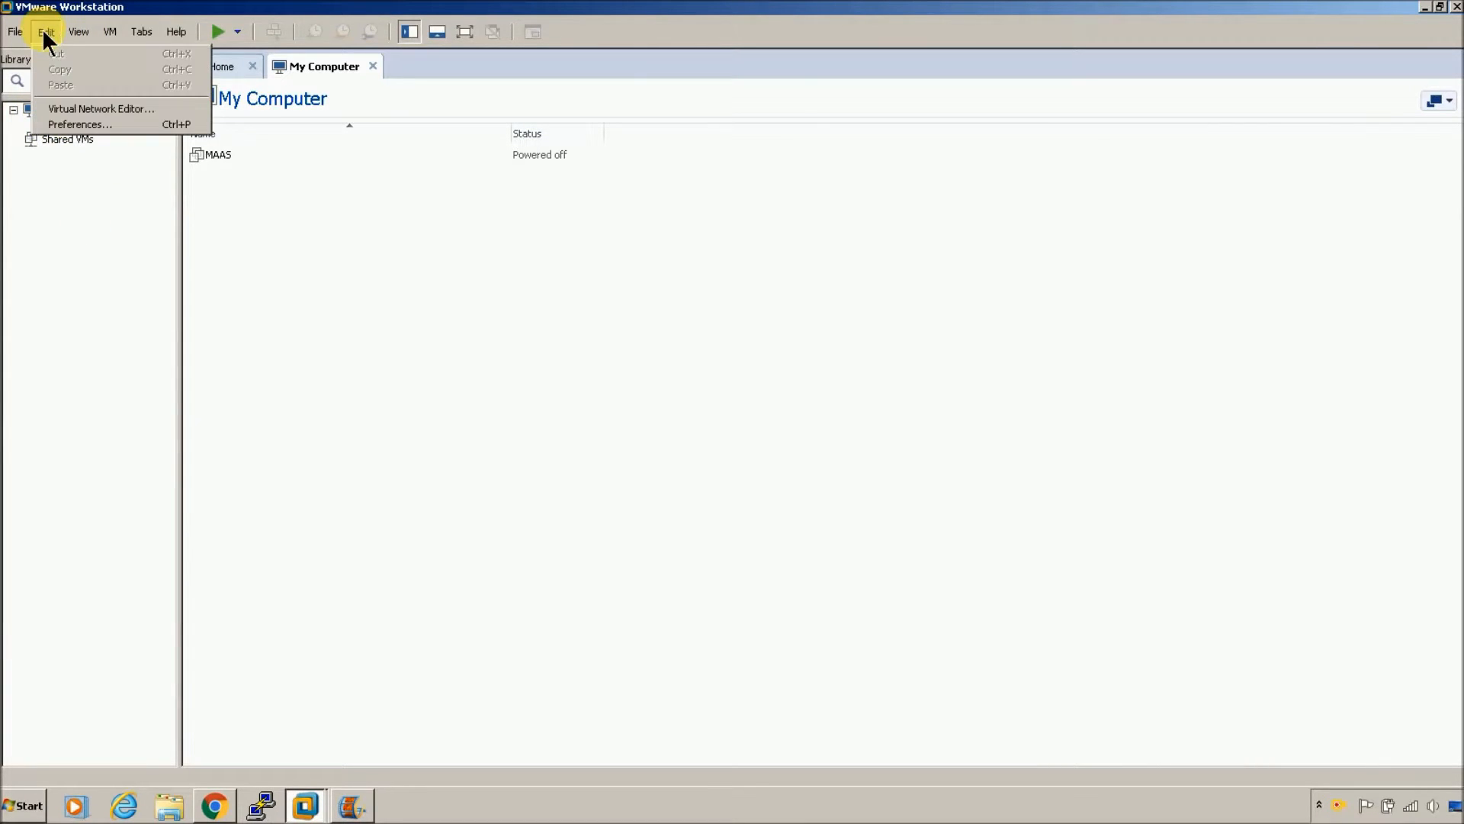
left_click(131, 109)
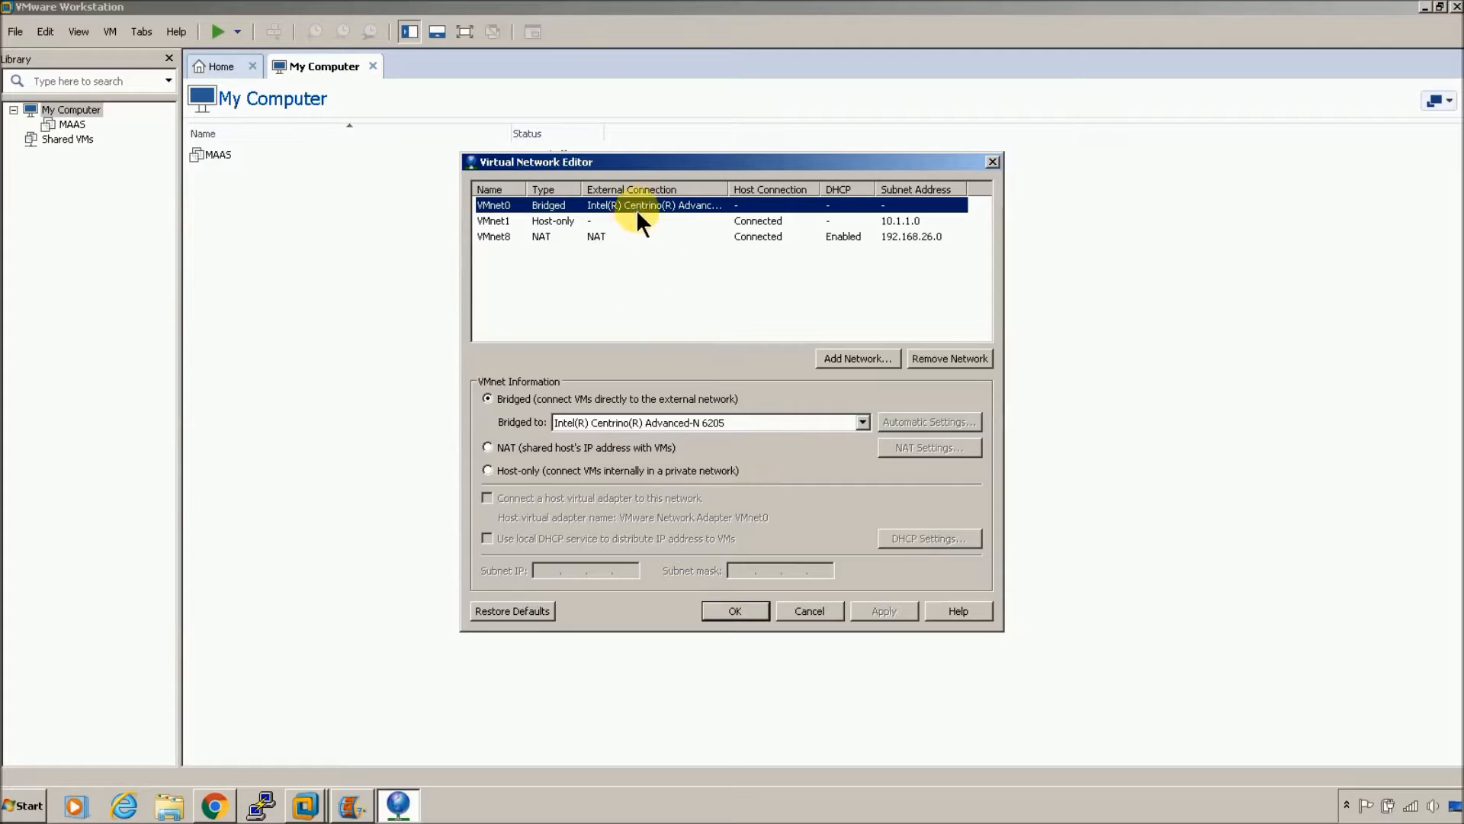
Step: Bridge to the Intel Centrino Advanced-N 6205 and save VMnet1 as host-only 10.1.1.0 without DHCP
left_click(752, 424)
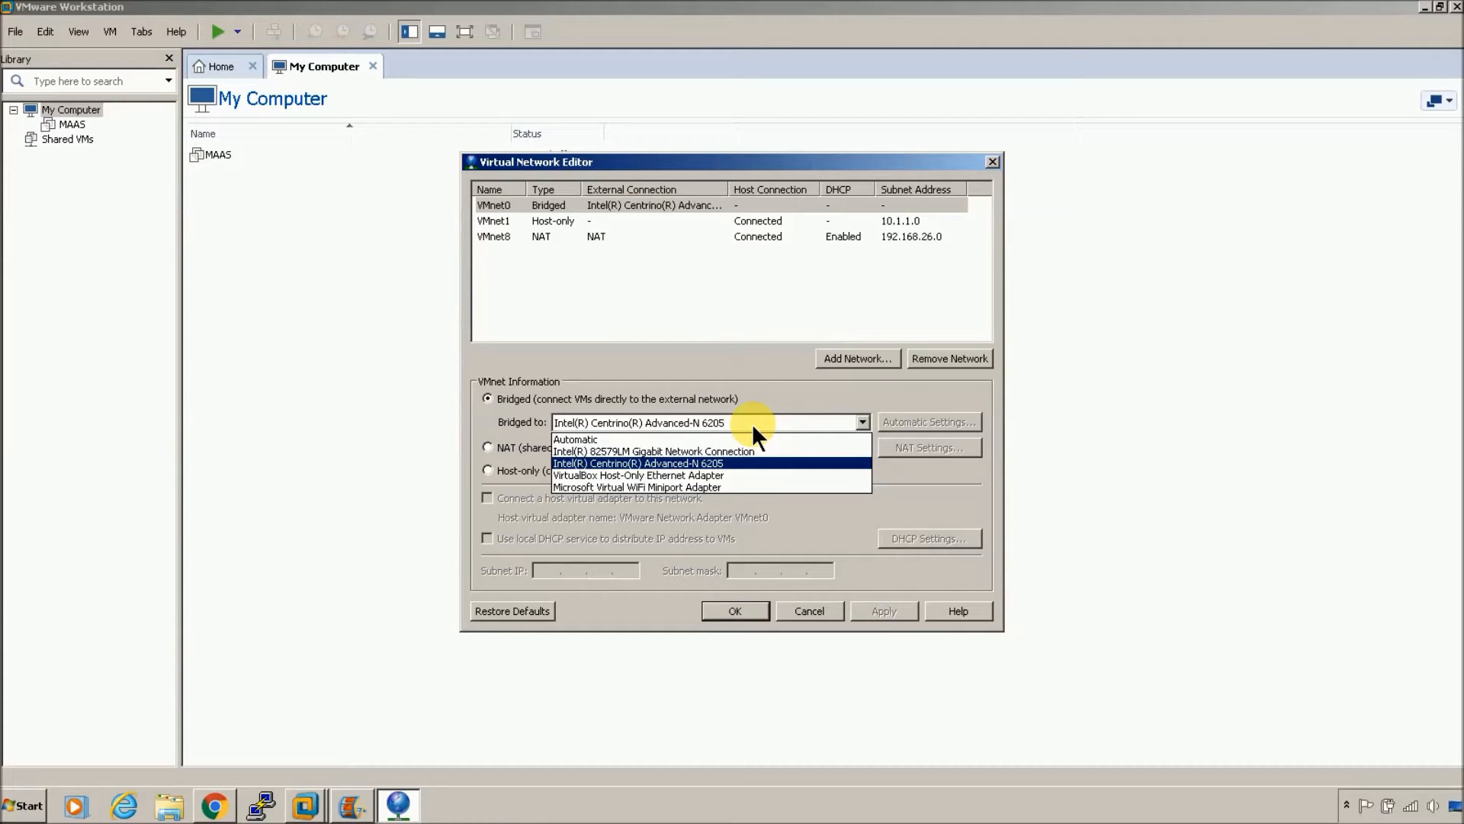
left_click(752, 424)
left_click(753, 424)
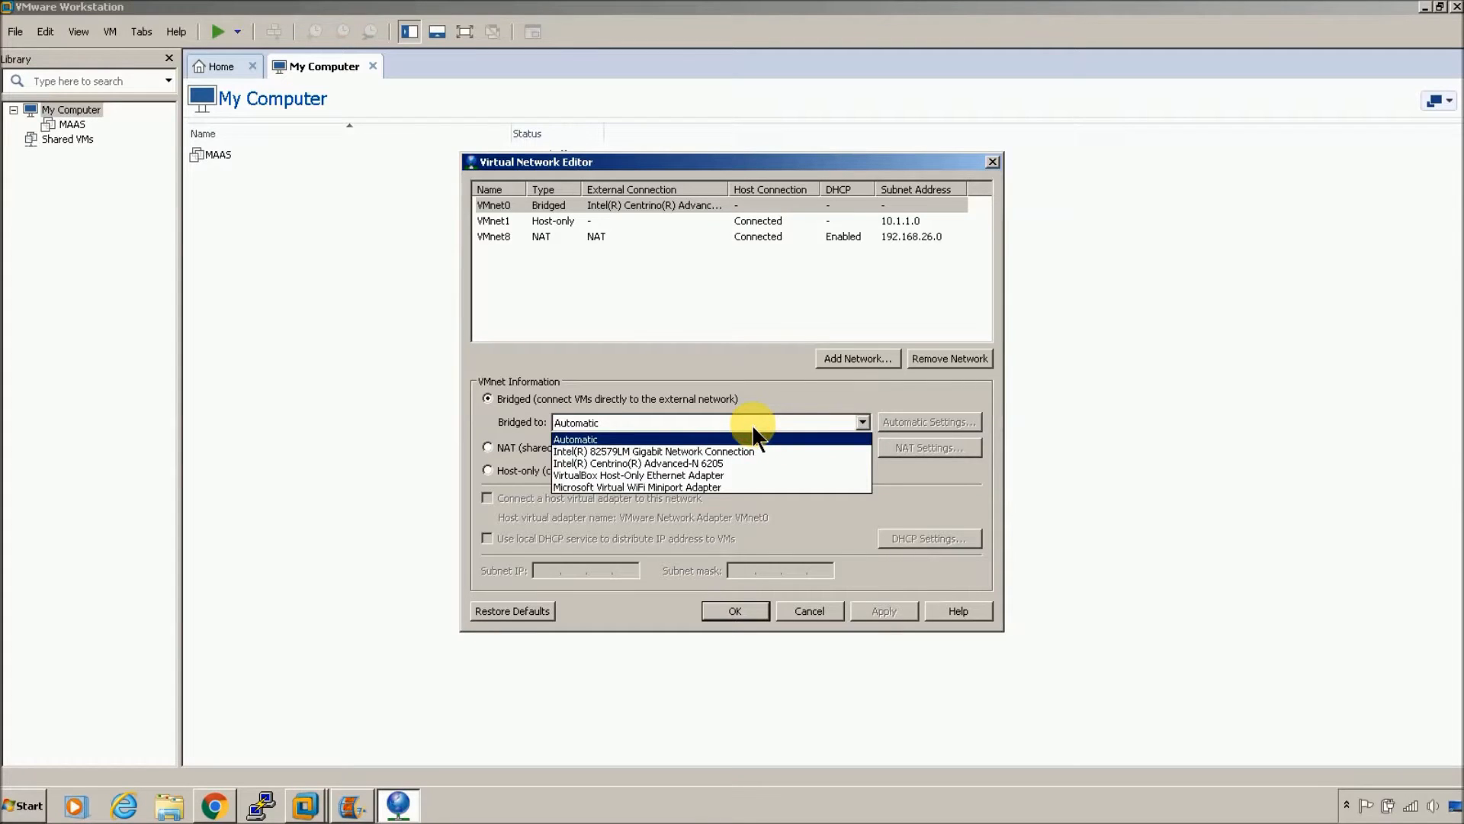
left_click(765, 463)
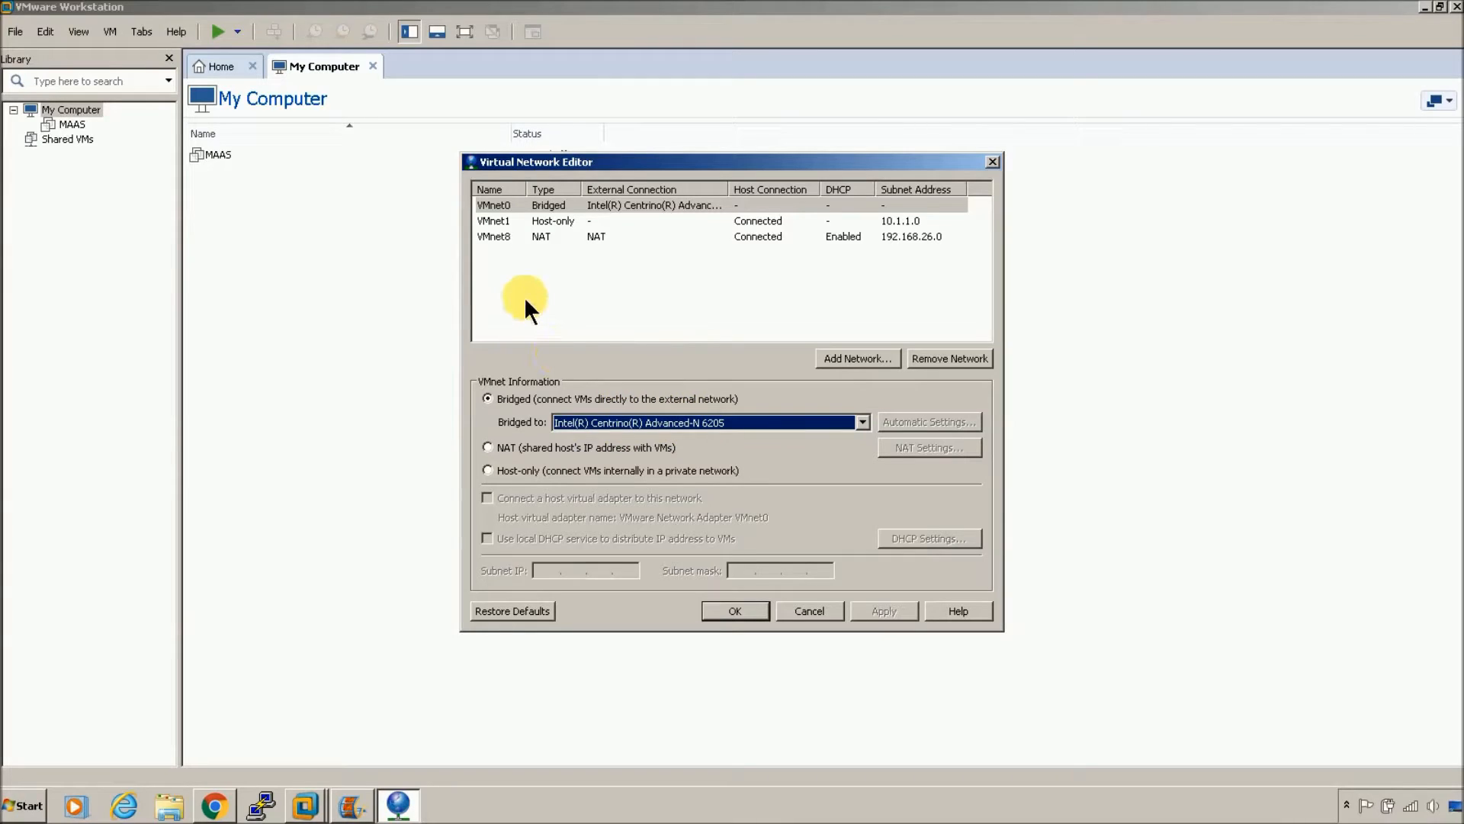
left_click(573, 220)
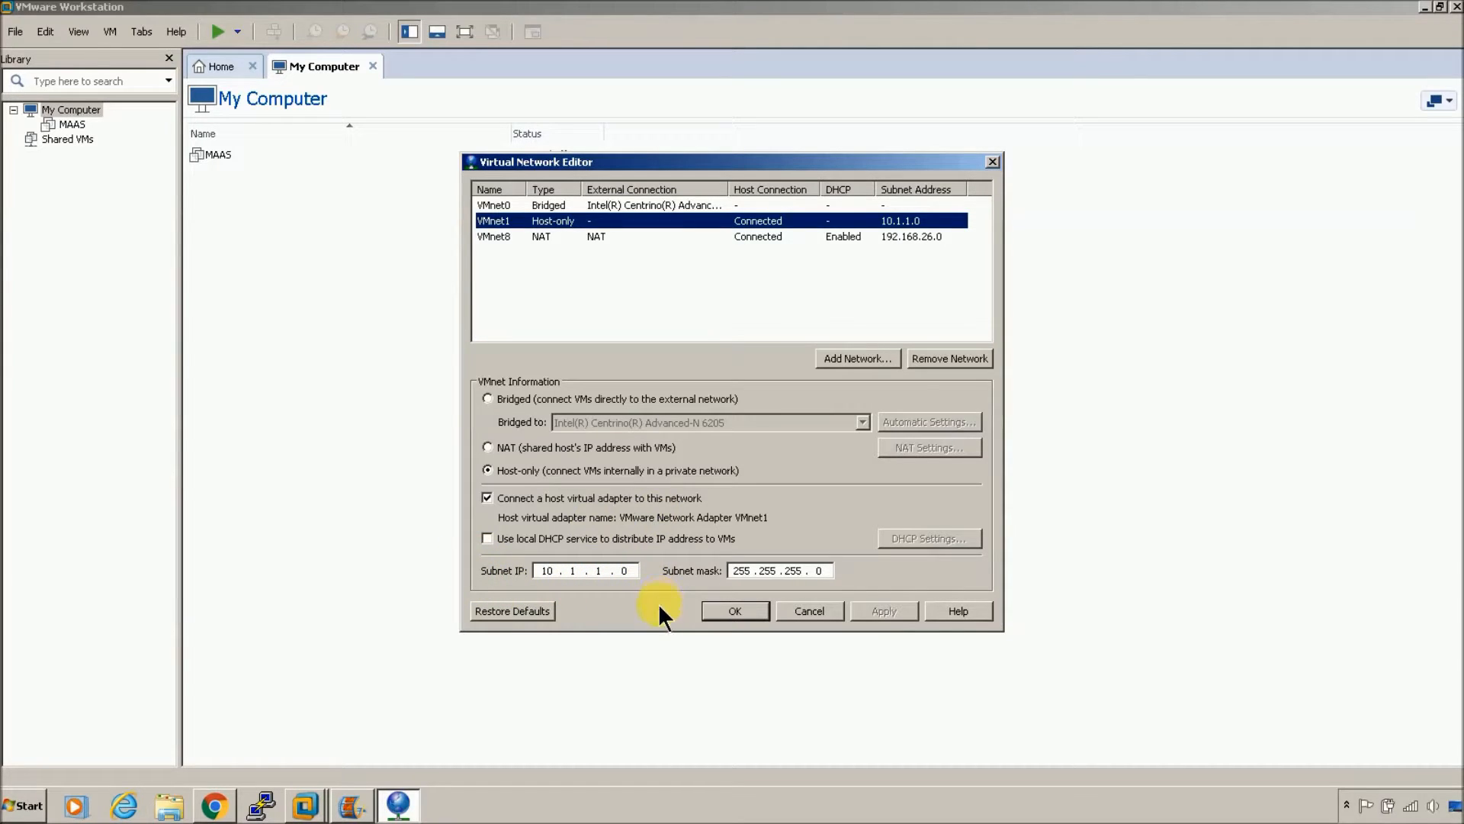
left_click(737, 610)
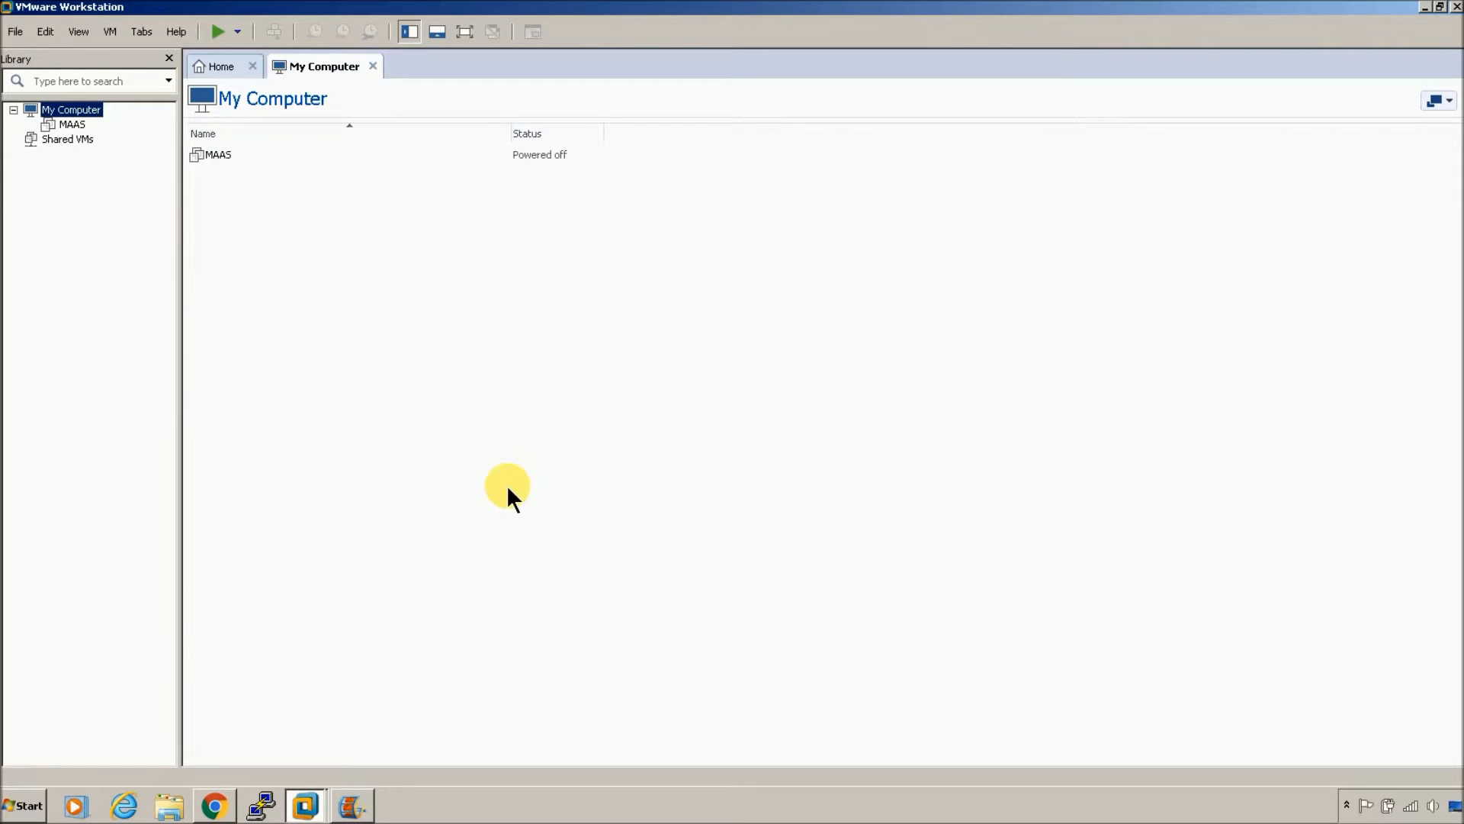
Step: Open MAAS's hardware settings and review its processor, hard disk, CD/DVD and network adapter
left_click(73, 124)
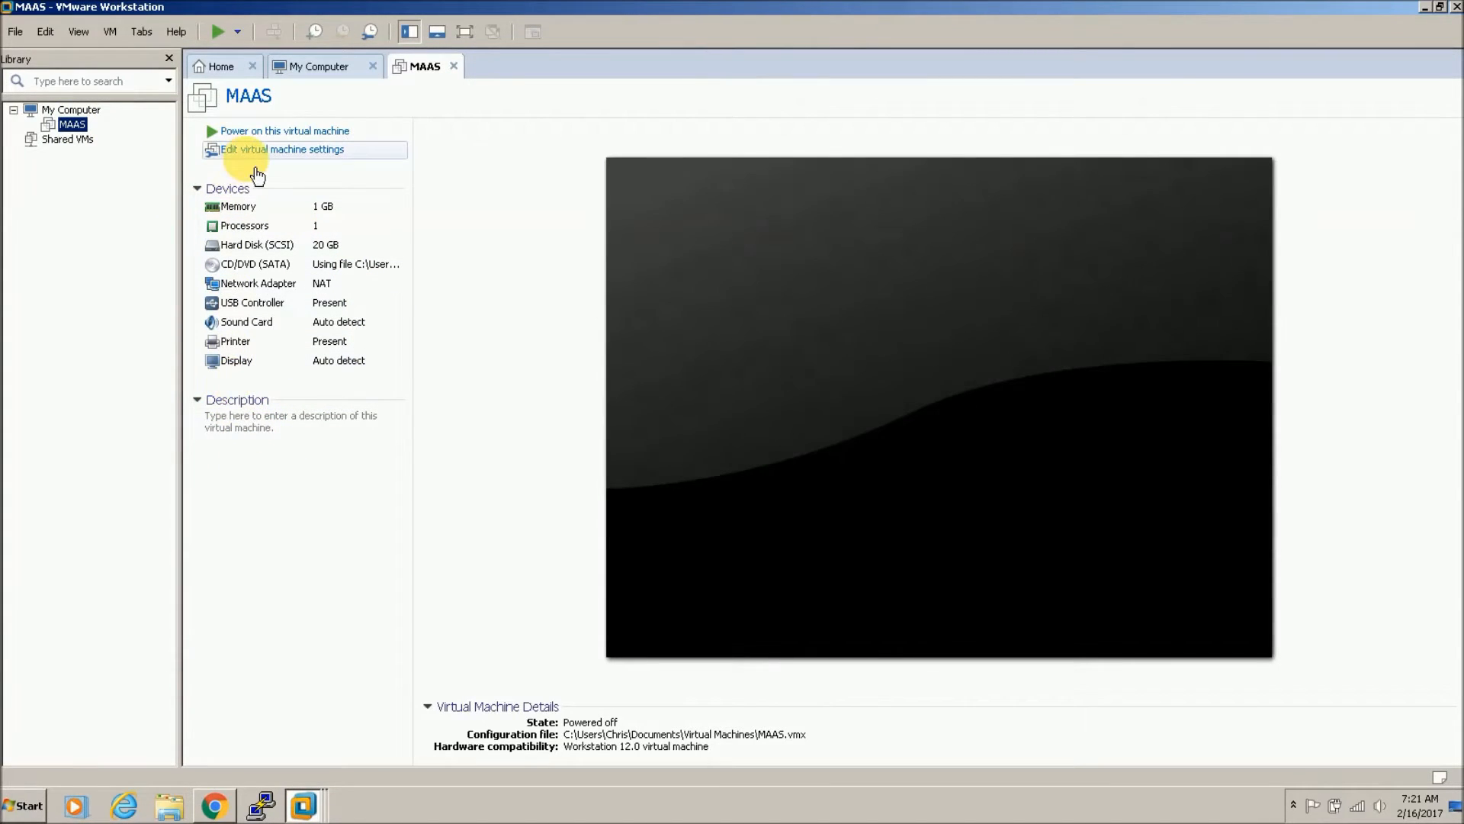
left_click(242, 149)
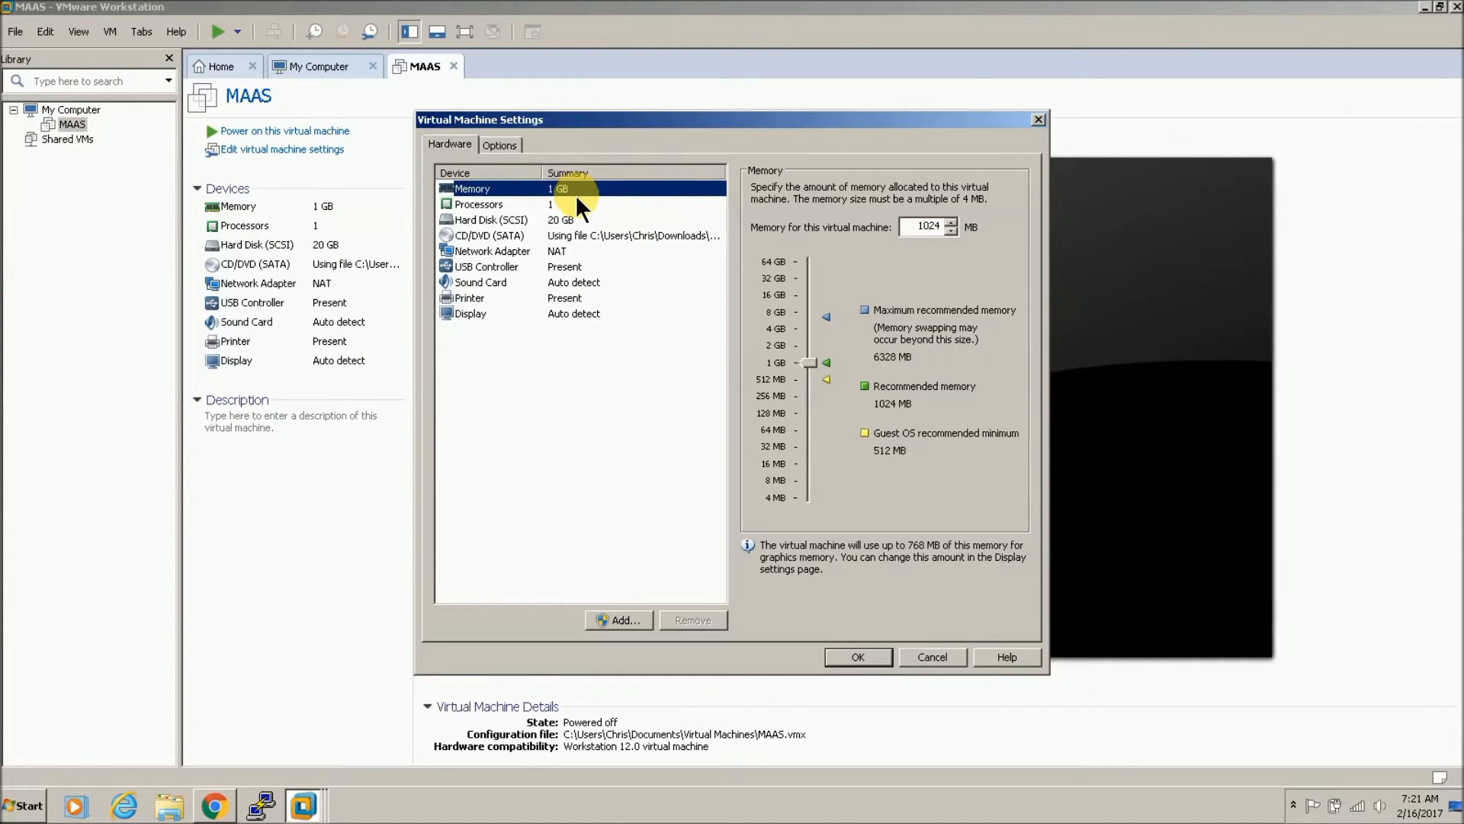
left_click(577, 206)
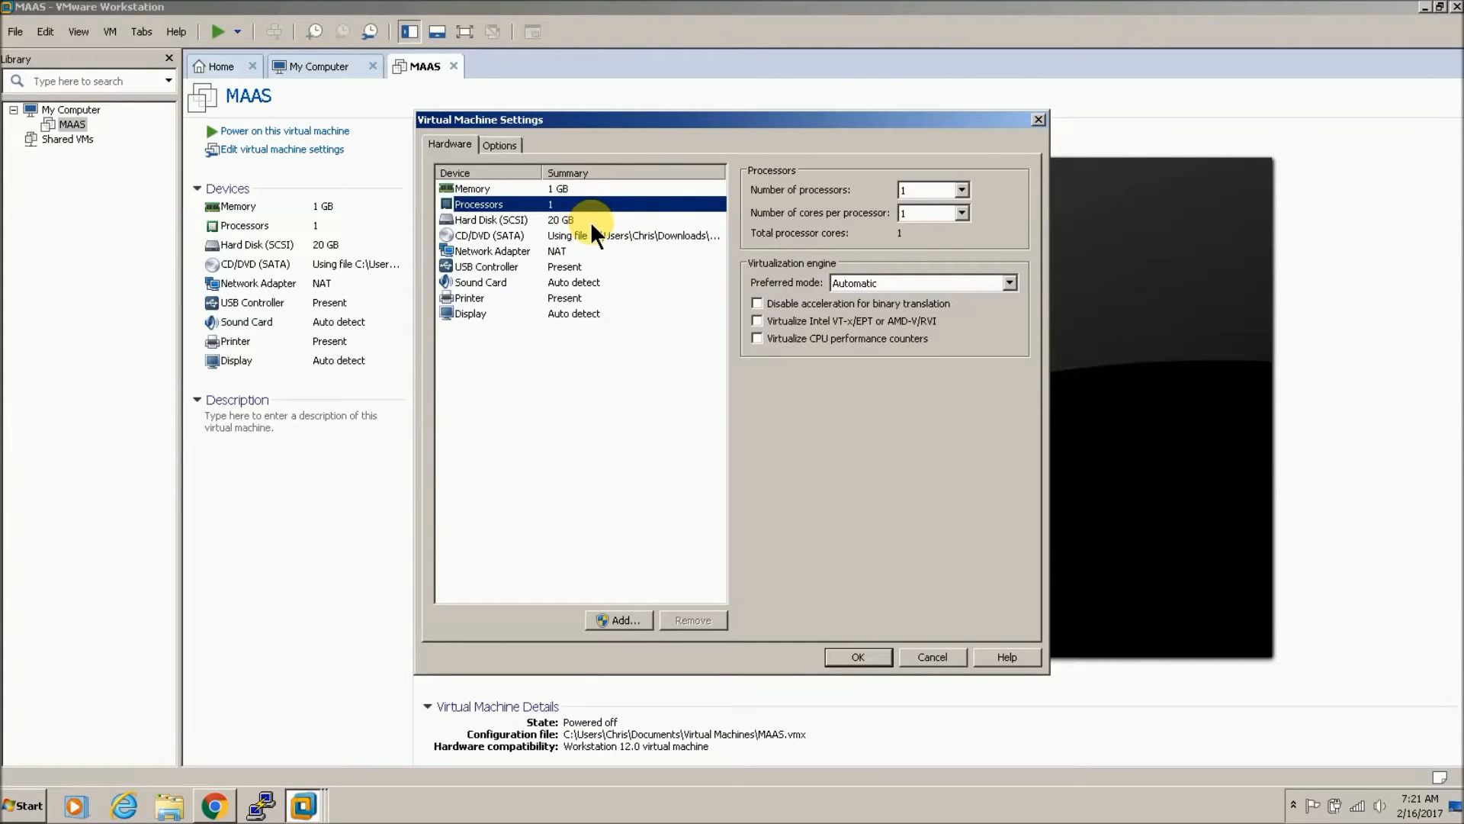
left_click(592, 222)
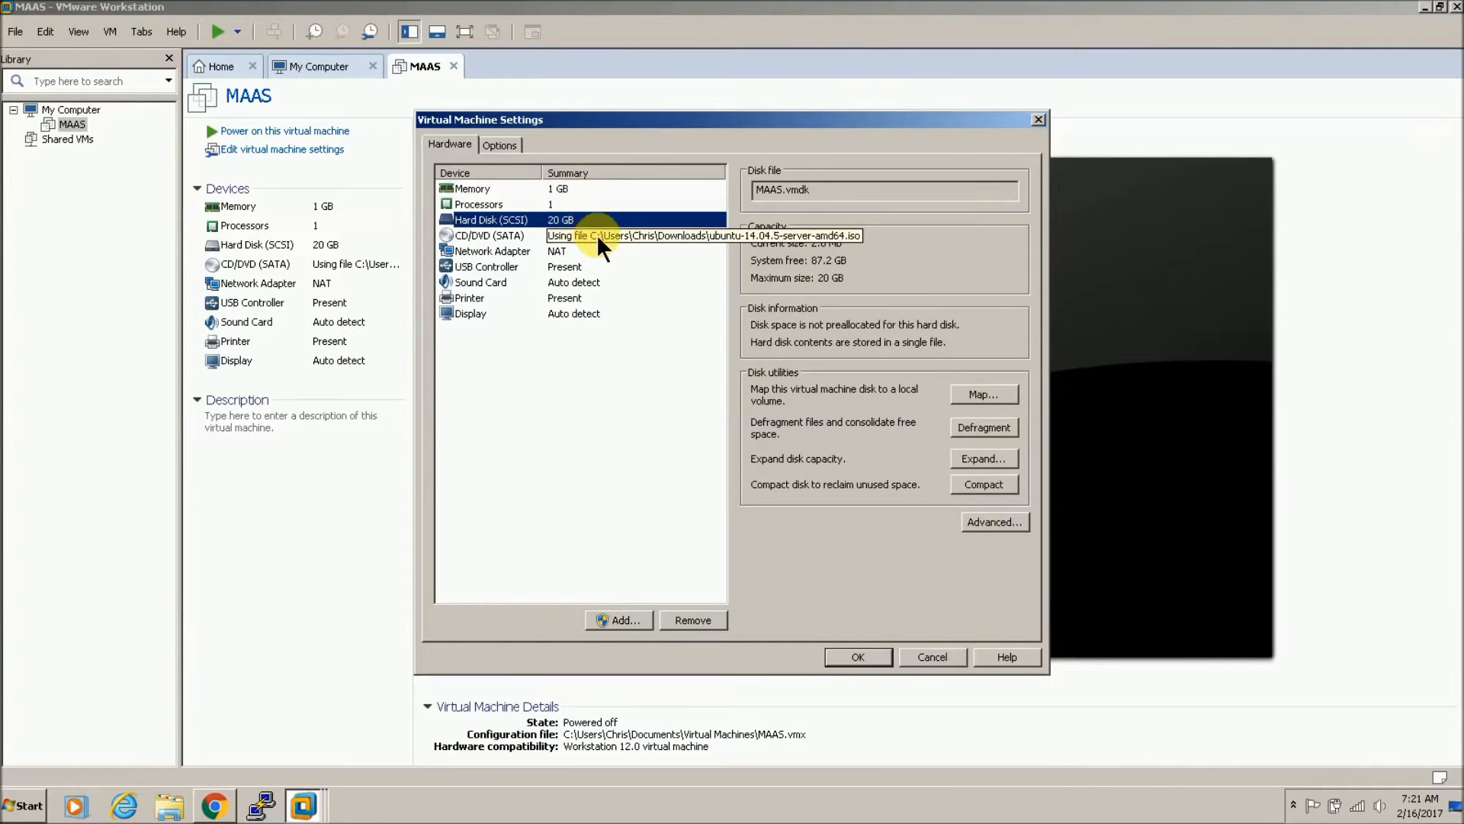
left_click(596, 235)
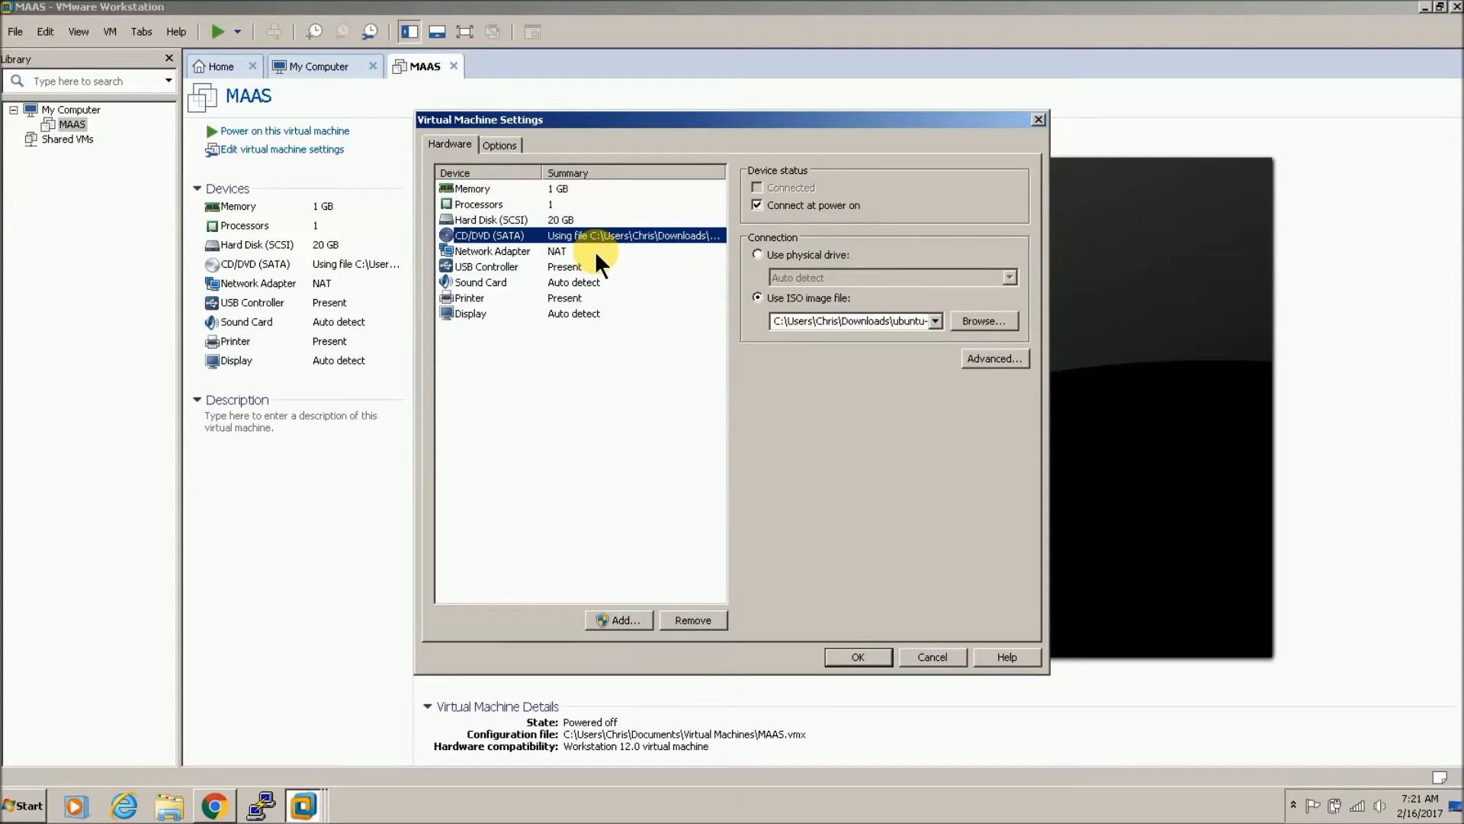
left_click(596, 253)
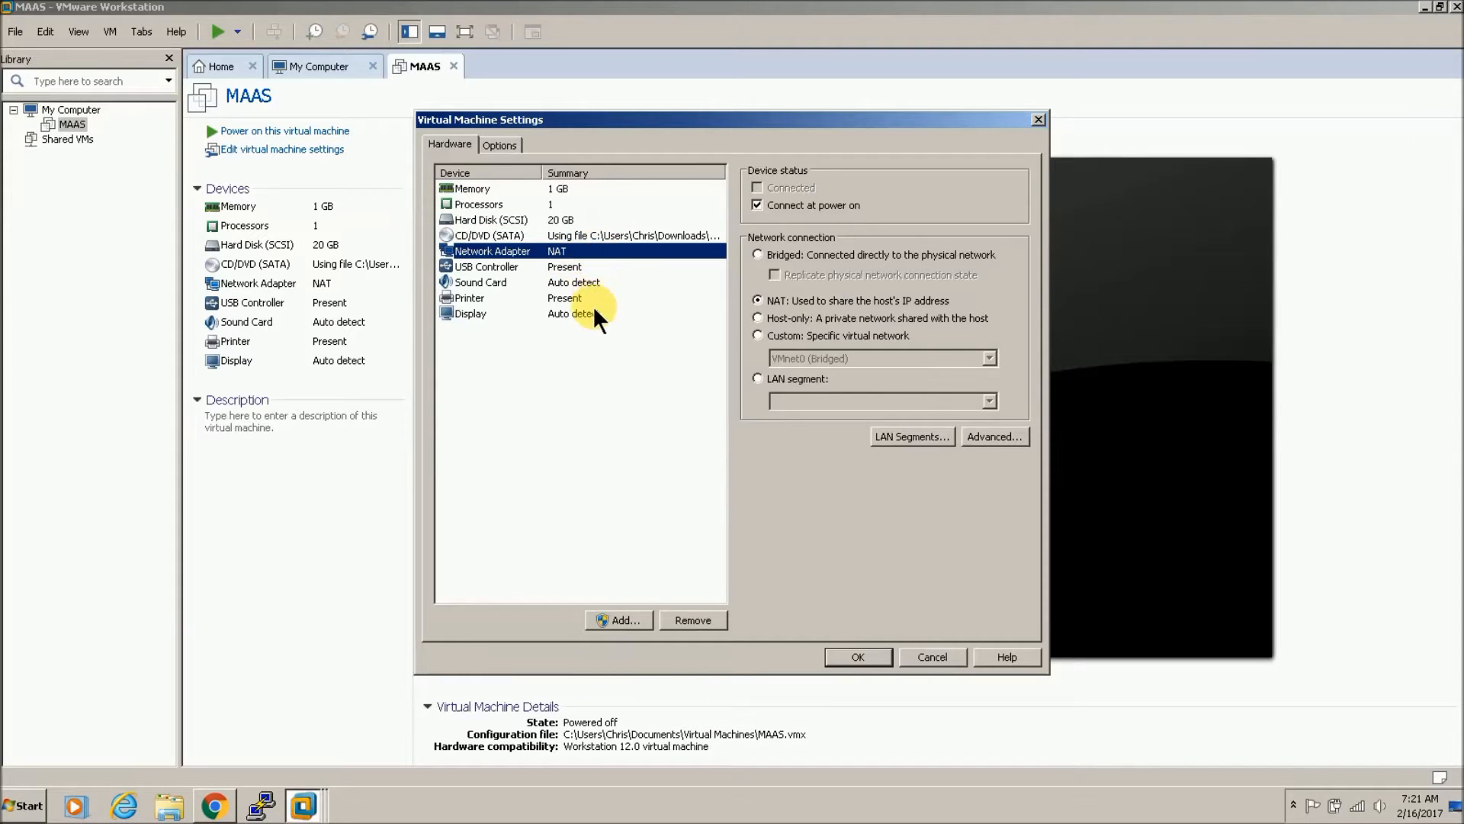
Step: Remove the sound card and the printer, returning to the network adapter page
left_click(608, 282)
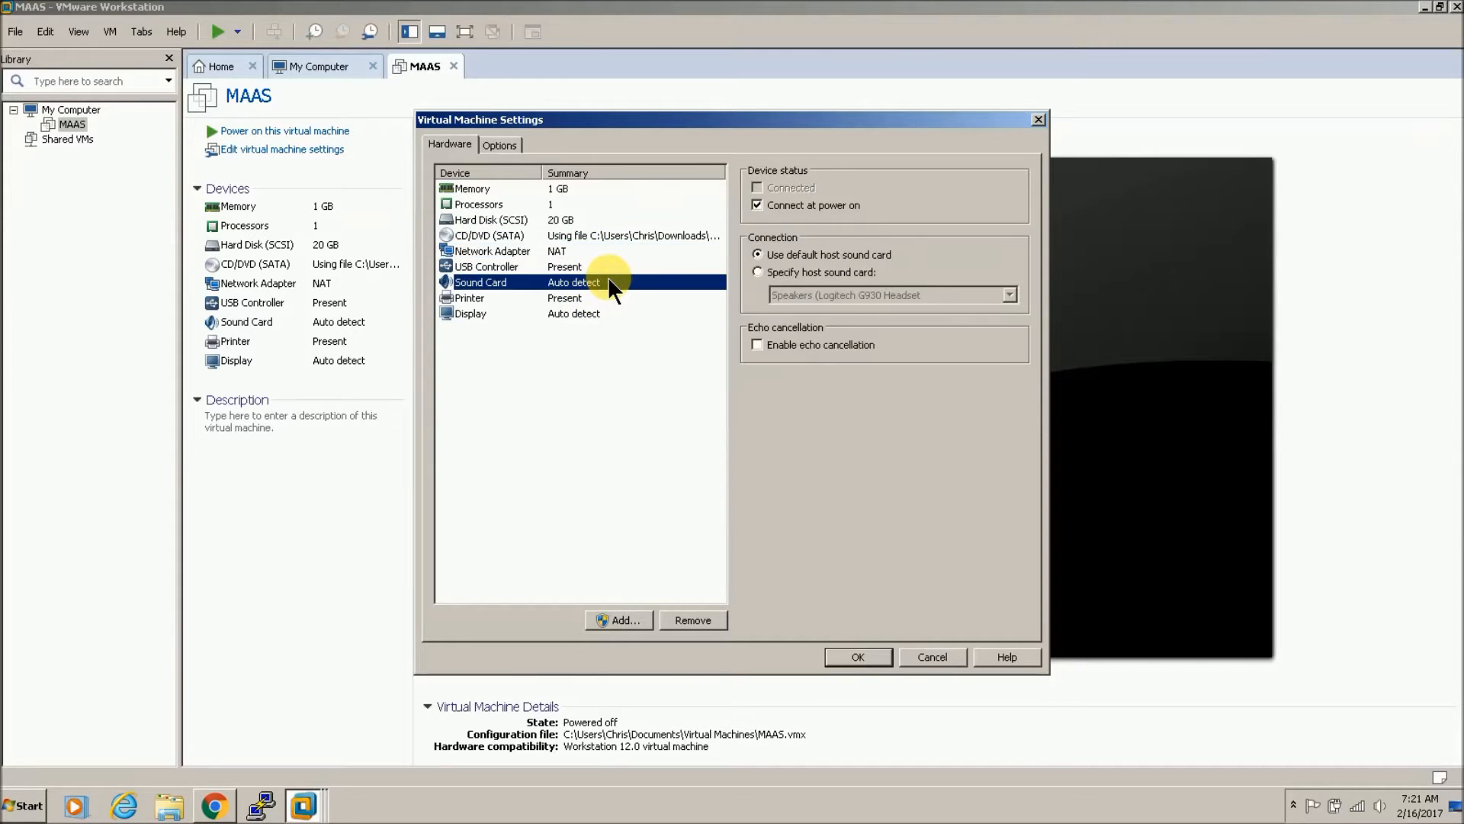
left_click(691, 619)
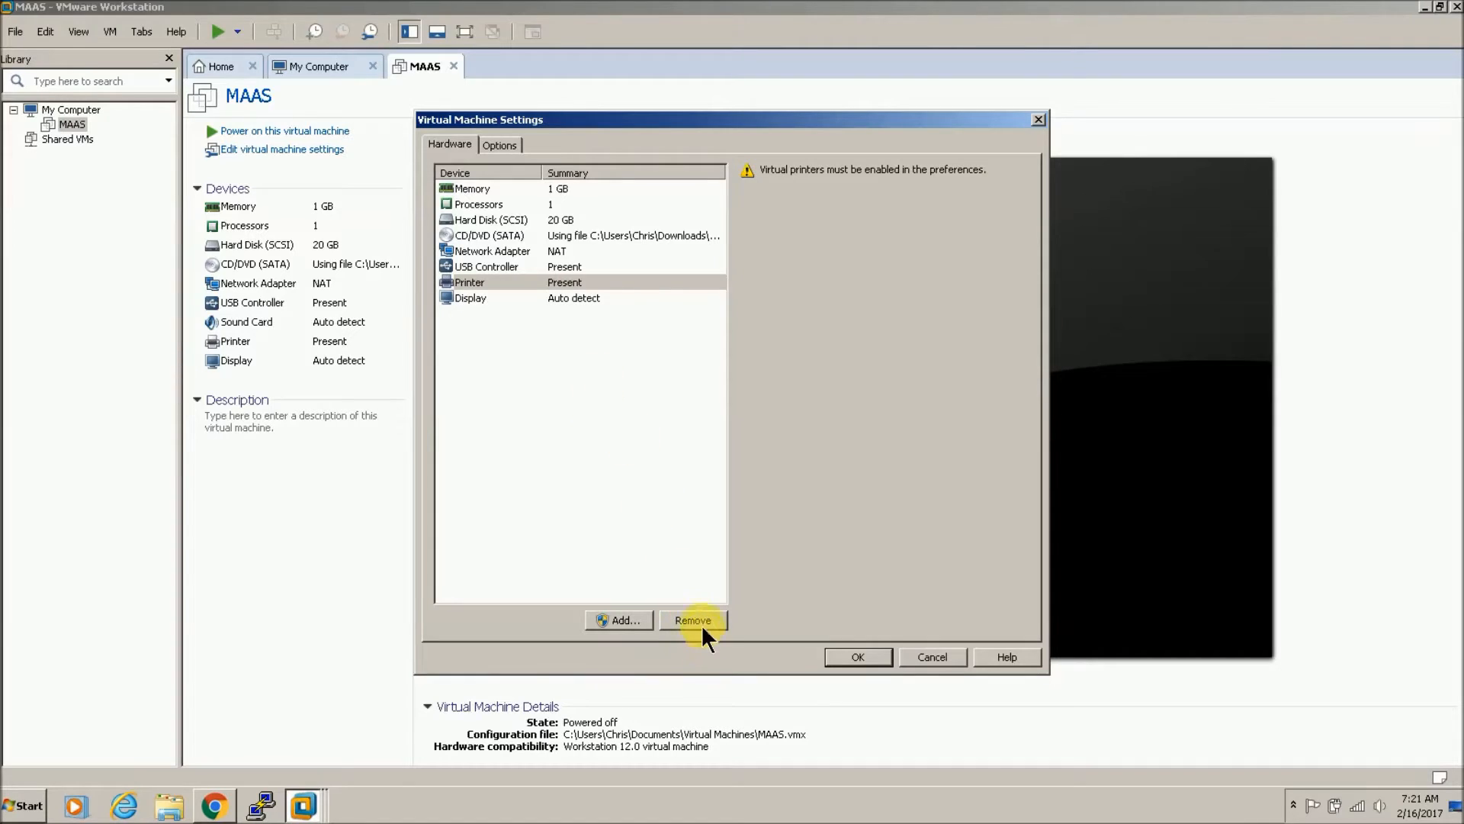
left_click(701, 624)
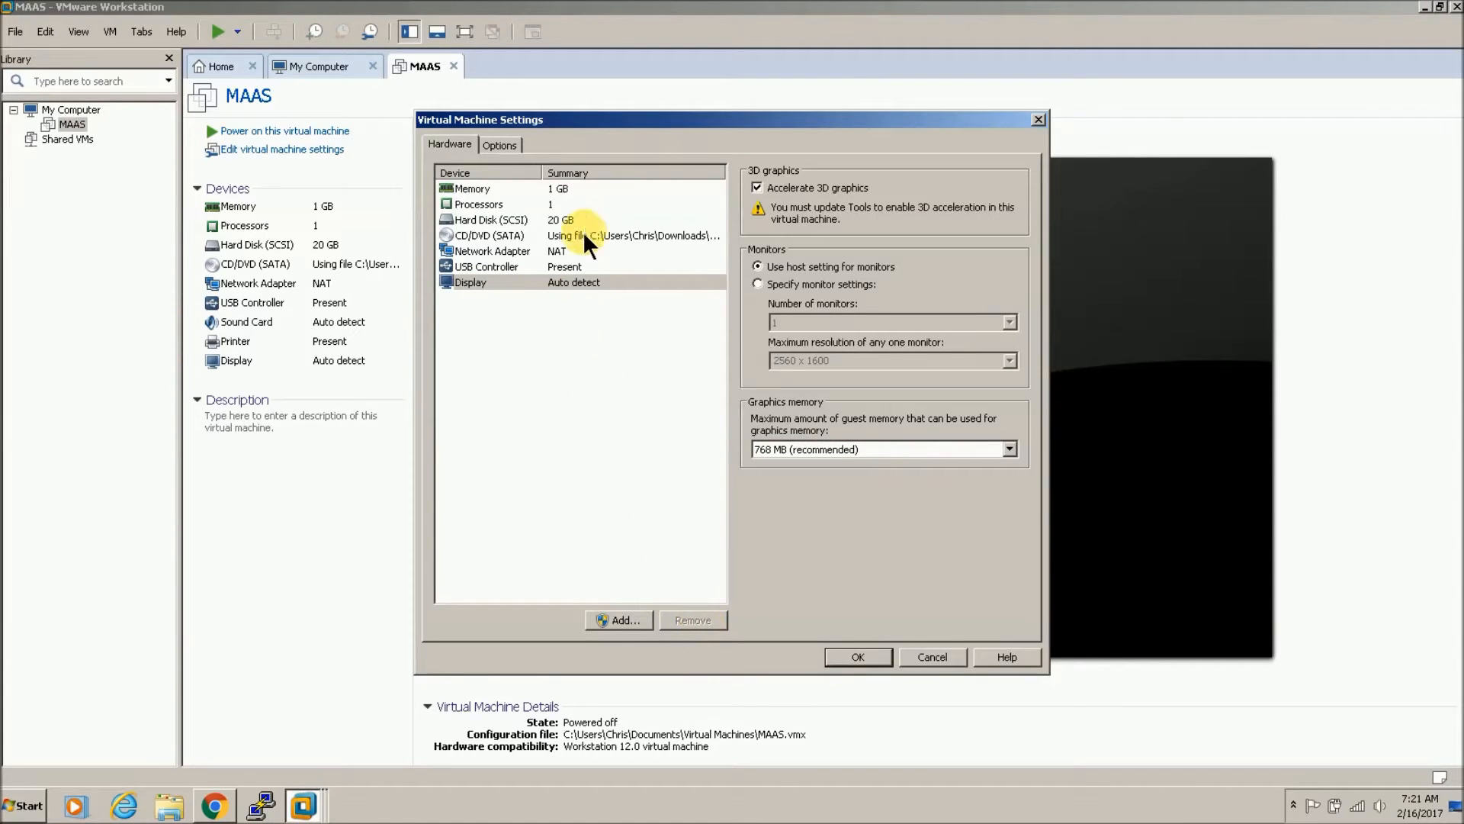
left_click(546, 253)
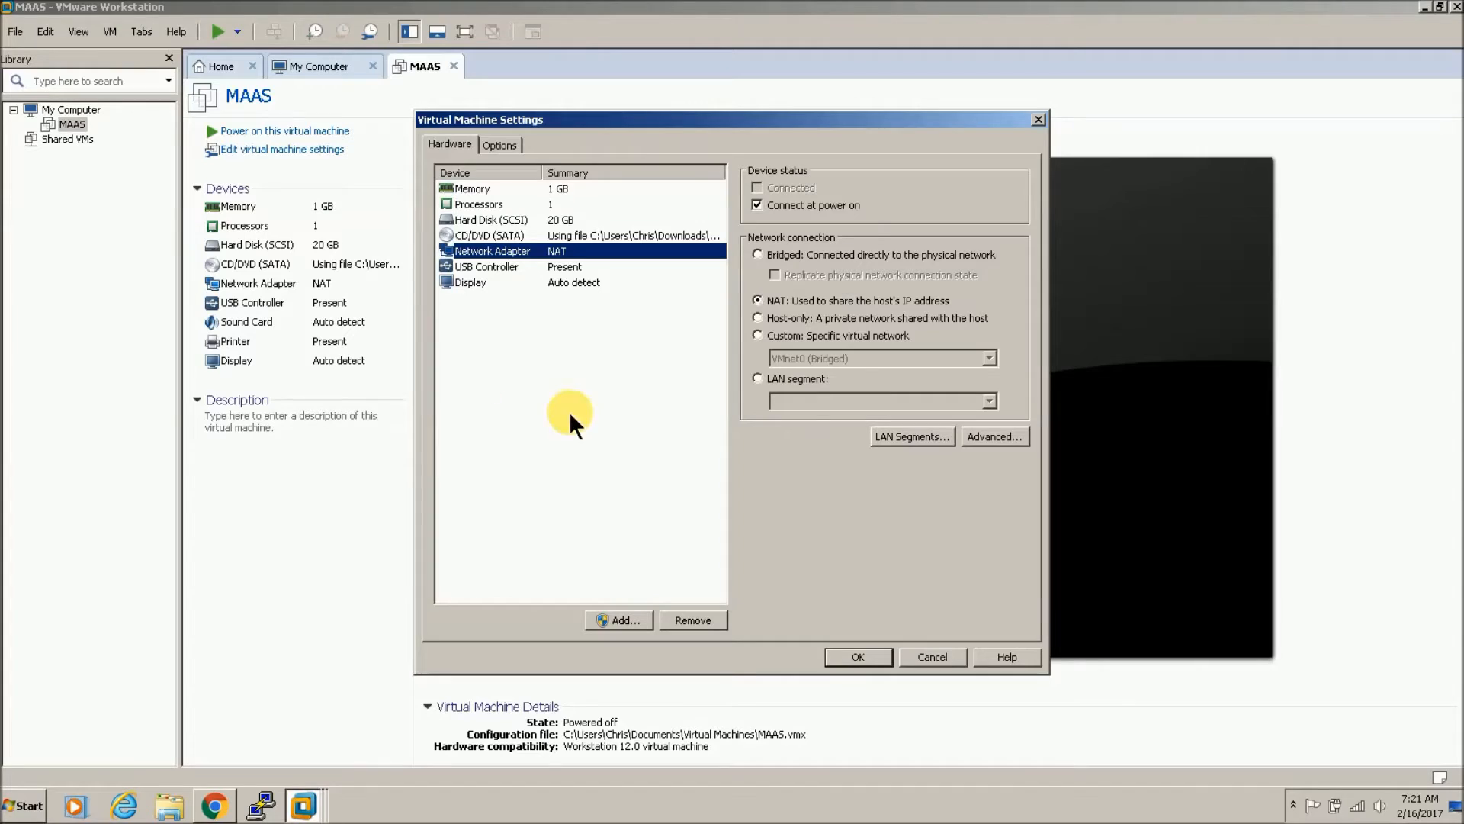
mouse_move(1359, 813)
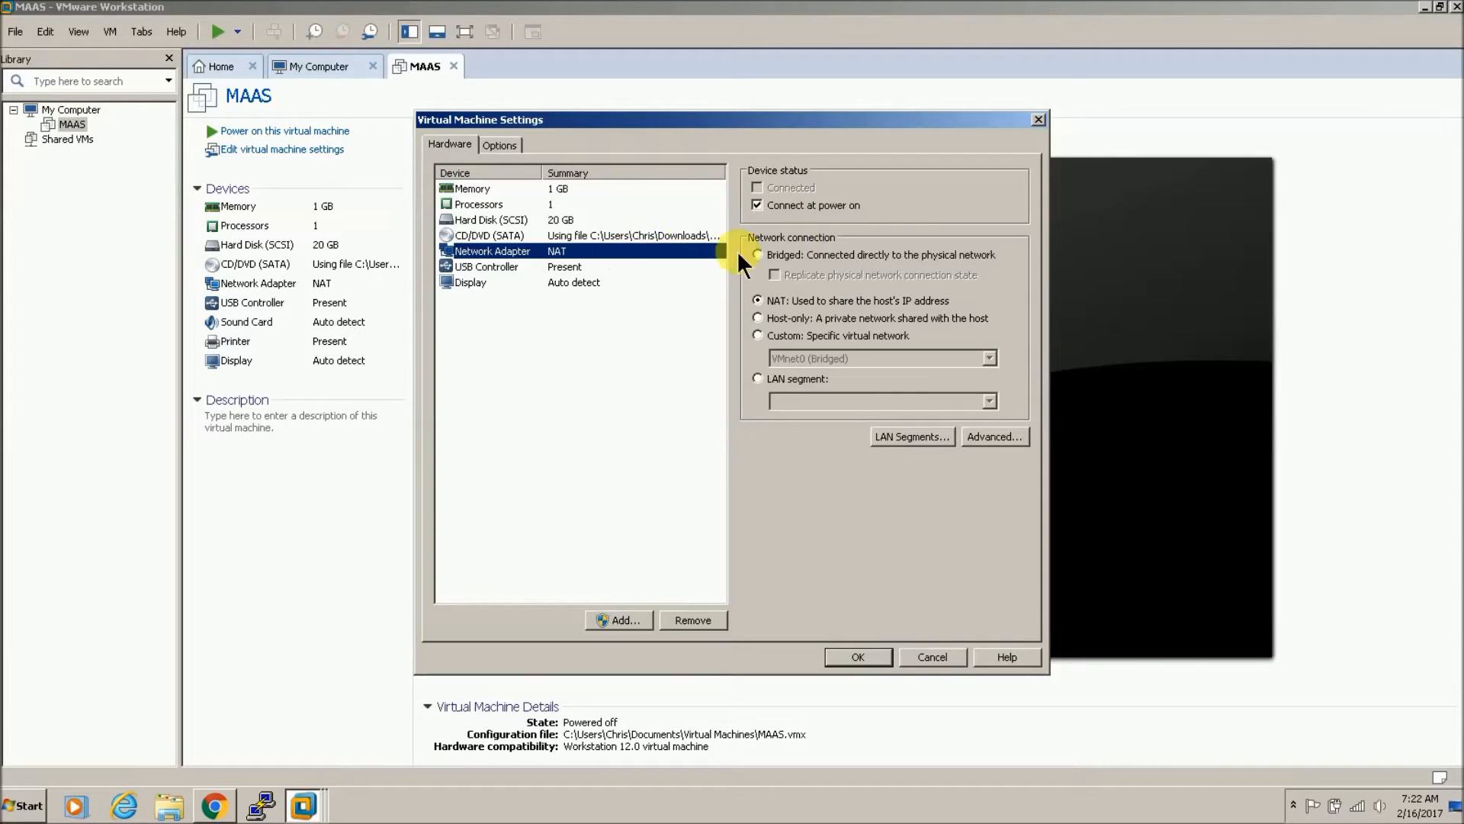
Step: Switch the first adapter to Bridged and add a second Host-only network adapter
left_click(758, 254)
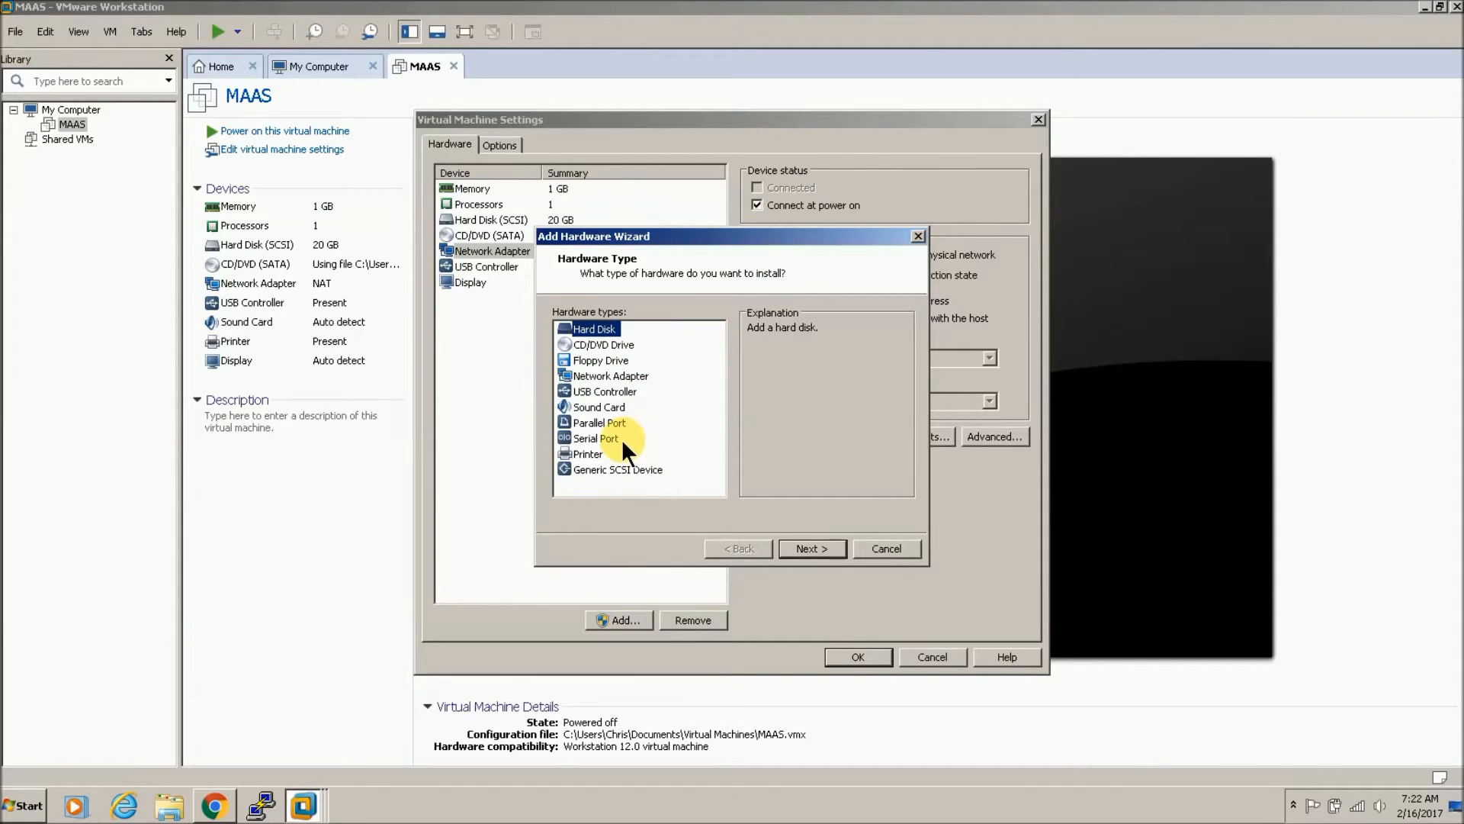
left_click(616, 376)
left_click(808, 546)
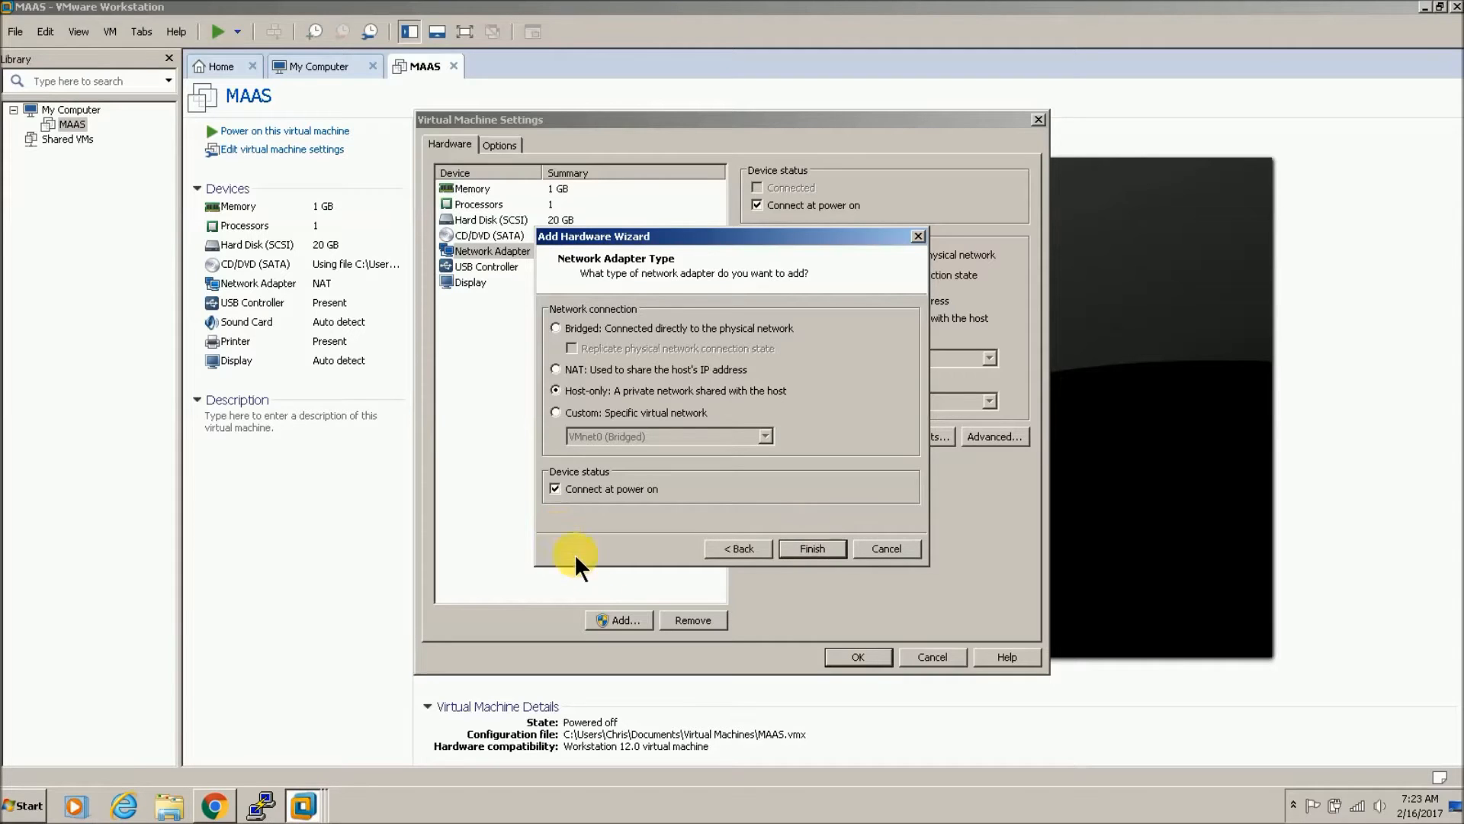
left_click(812, 549)
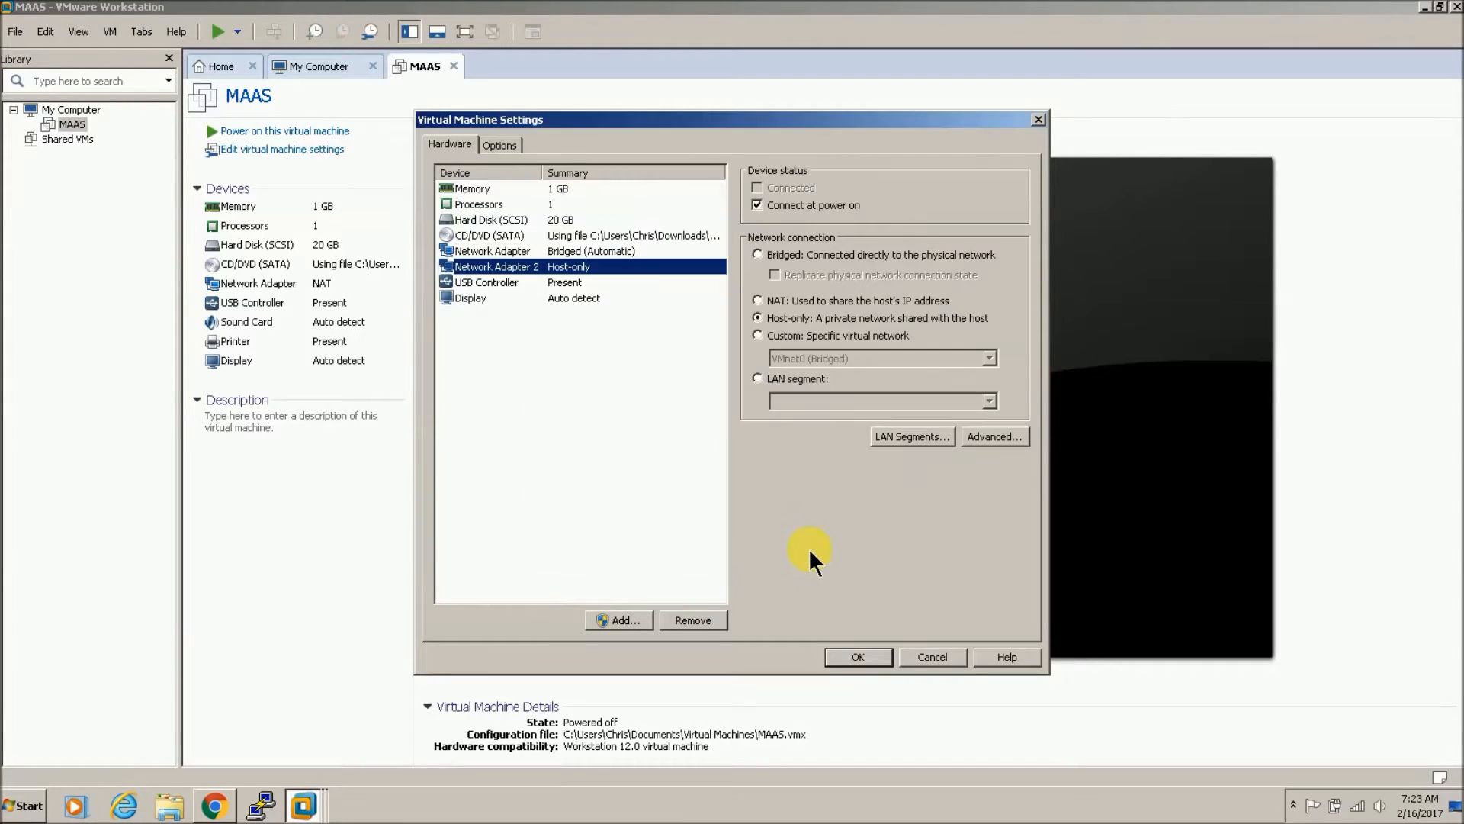
Step: Compare both adapters and generate a MAC address for the second, host-only adapter
left_click(629, 256)
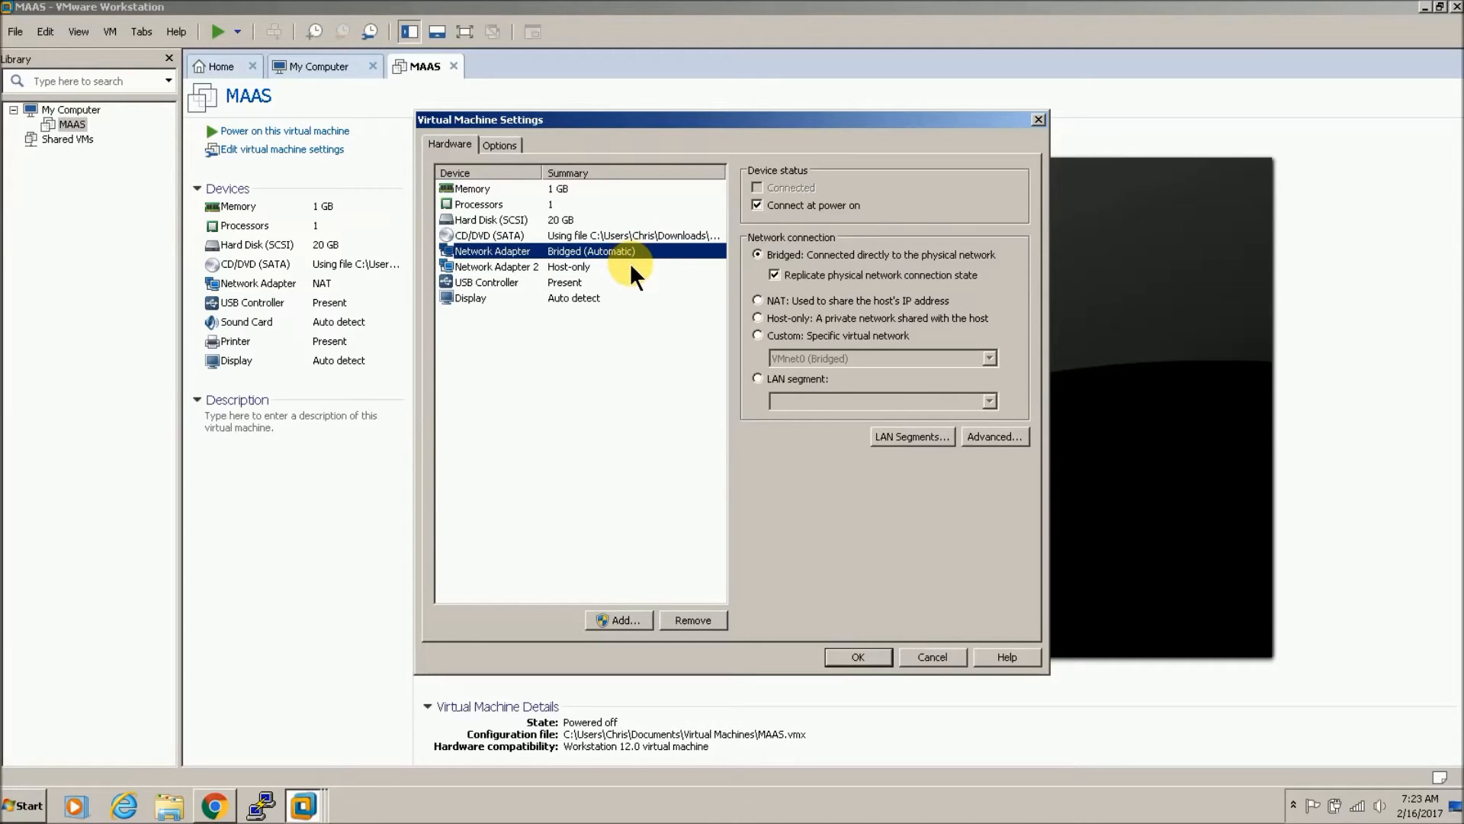
left_click(631, 264)
left_click(629, 256)
left_click(629, 269)
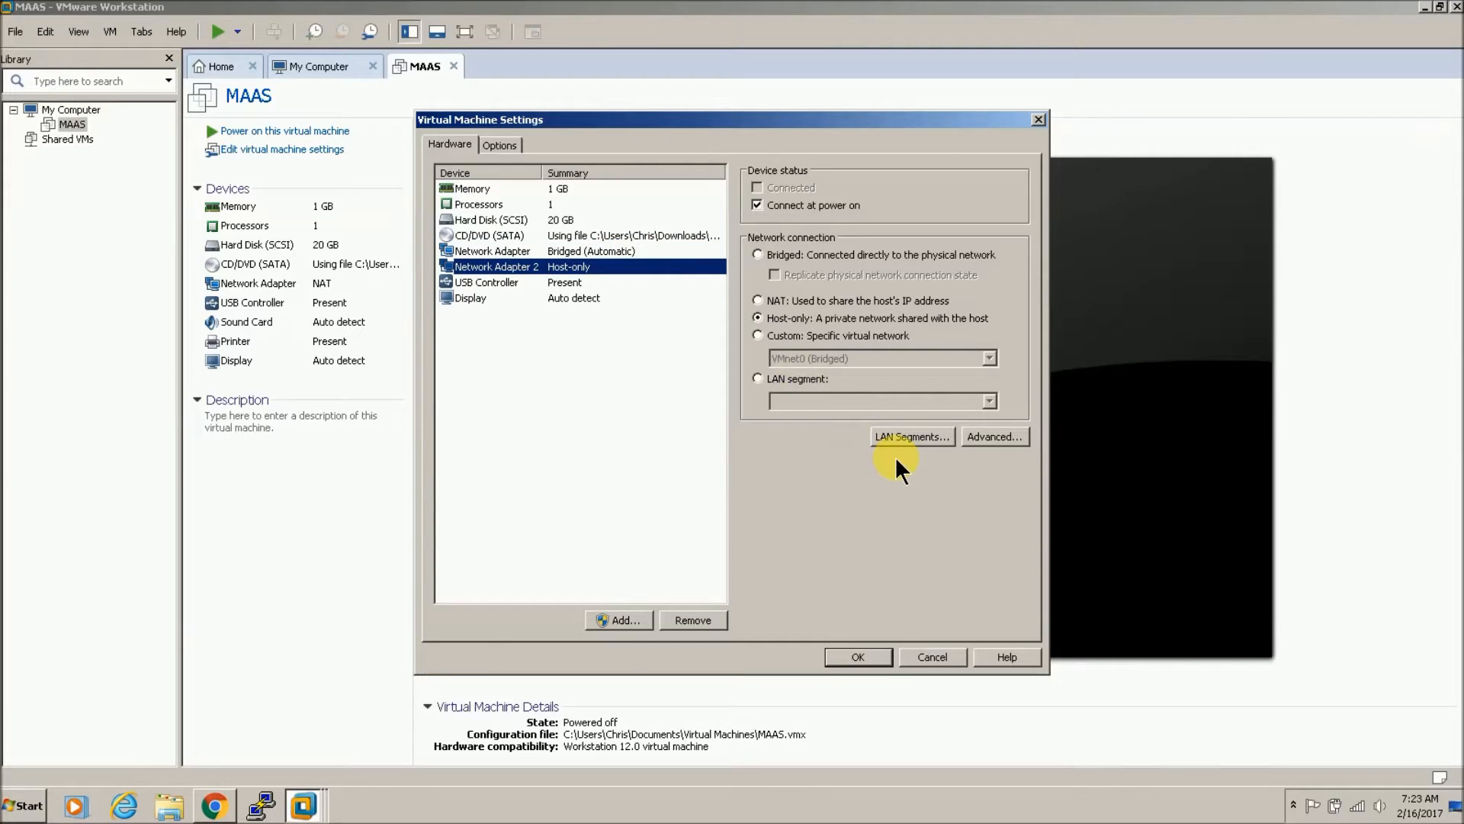
left_click(923, 438)
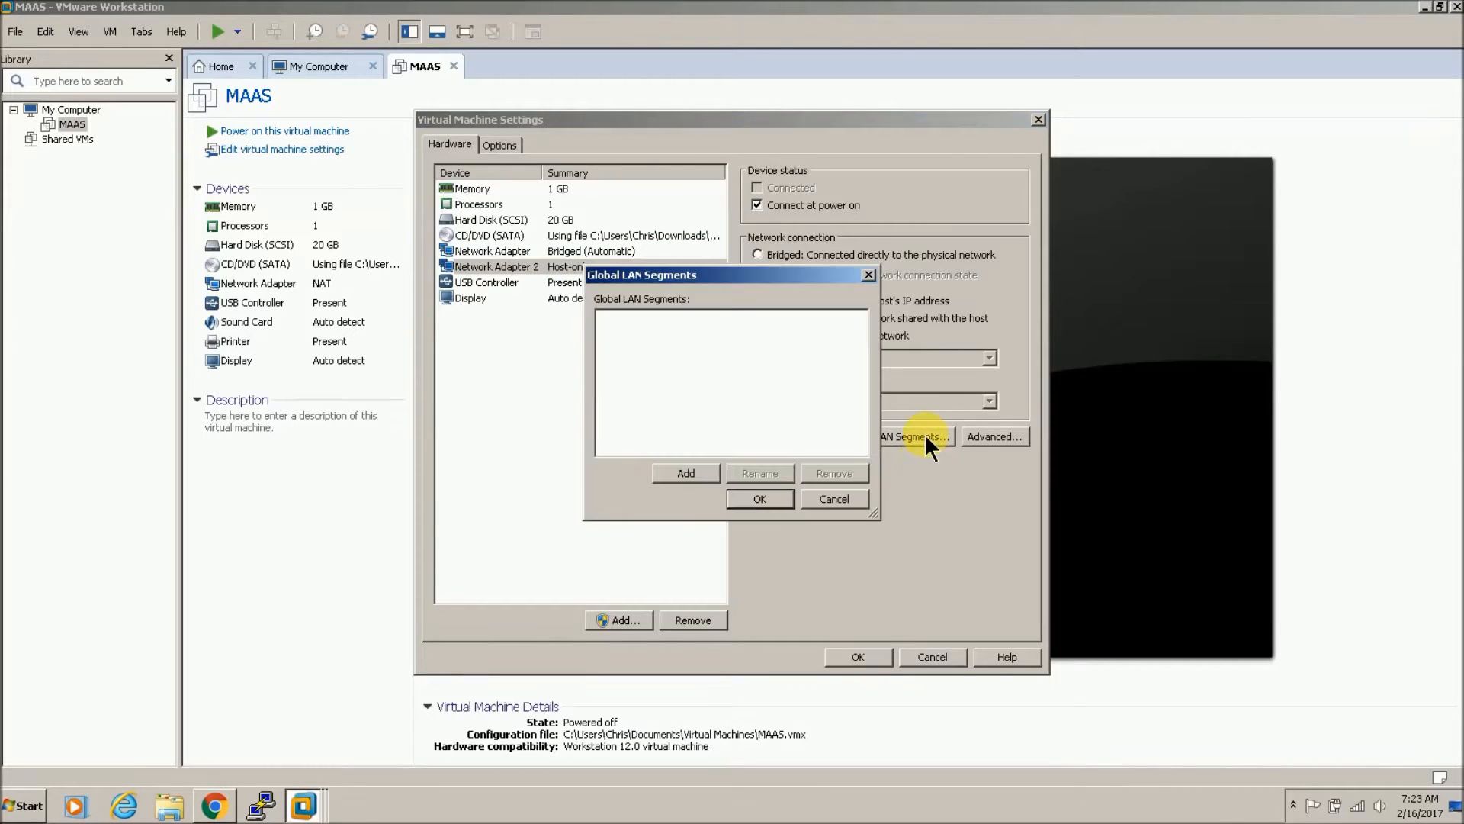
left_click(819, 499)
left_click(982, 447)
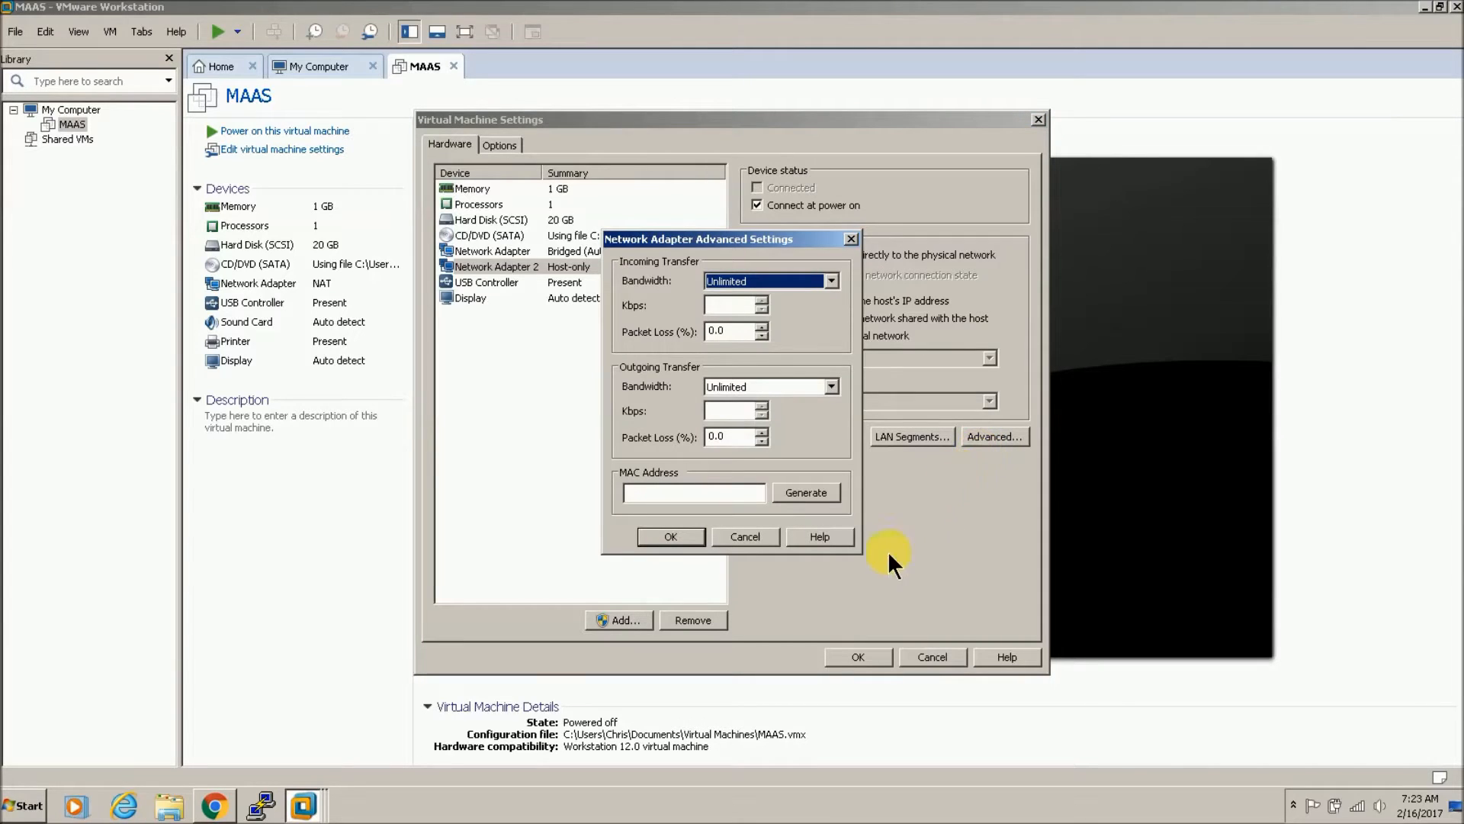
left_click(799, 495)
left_click(690, 537)
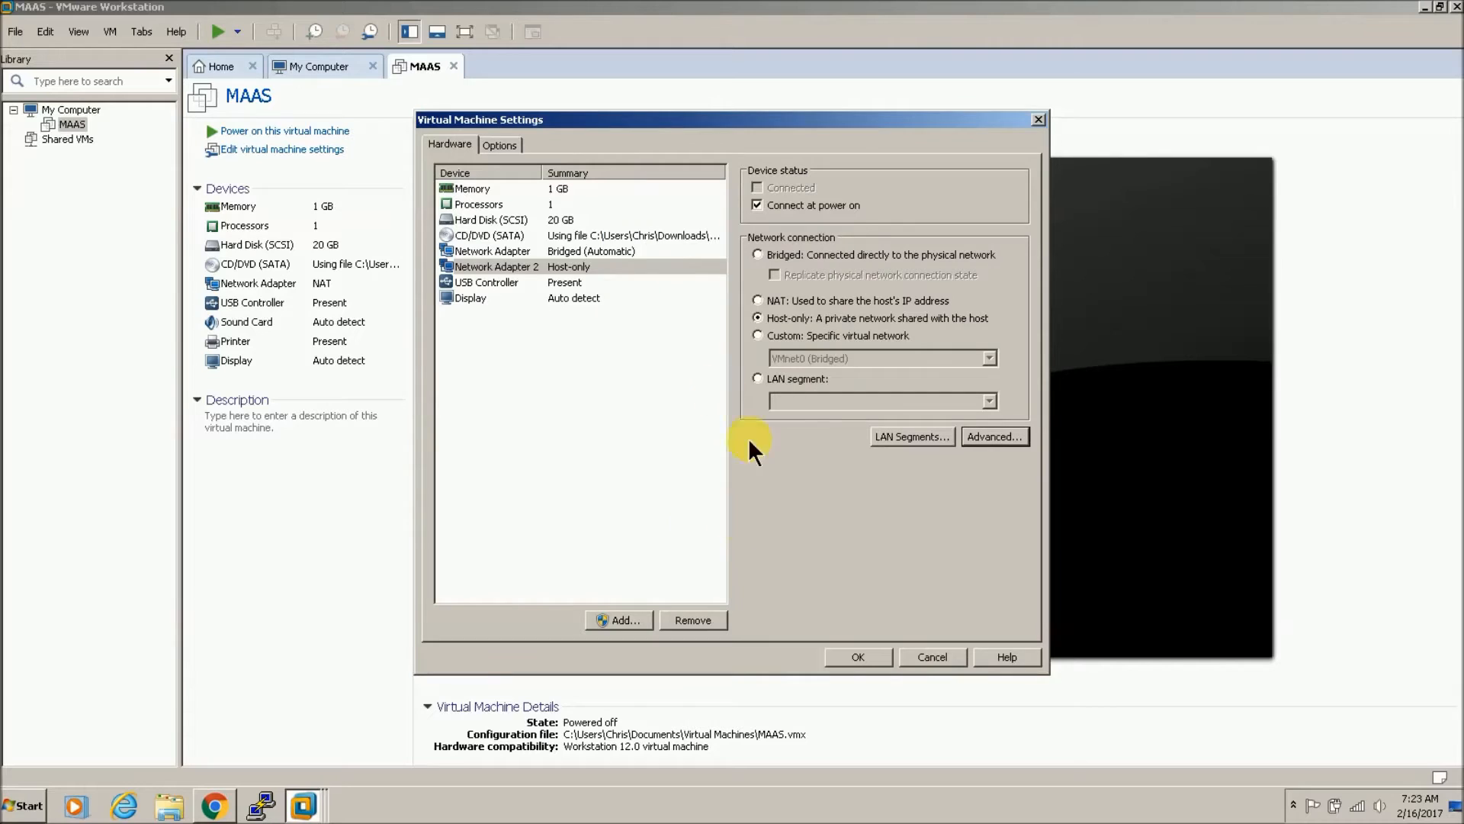
Step: Review the first adapter's advanced settings and the LAN segments, then save the hardware changes
left_click(535, 254)
left_click(987, 437)
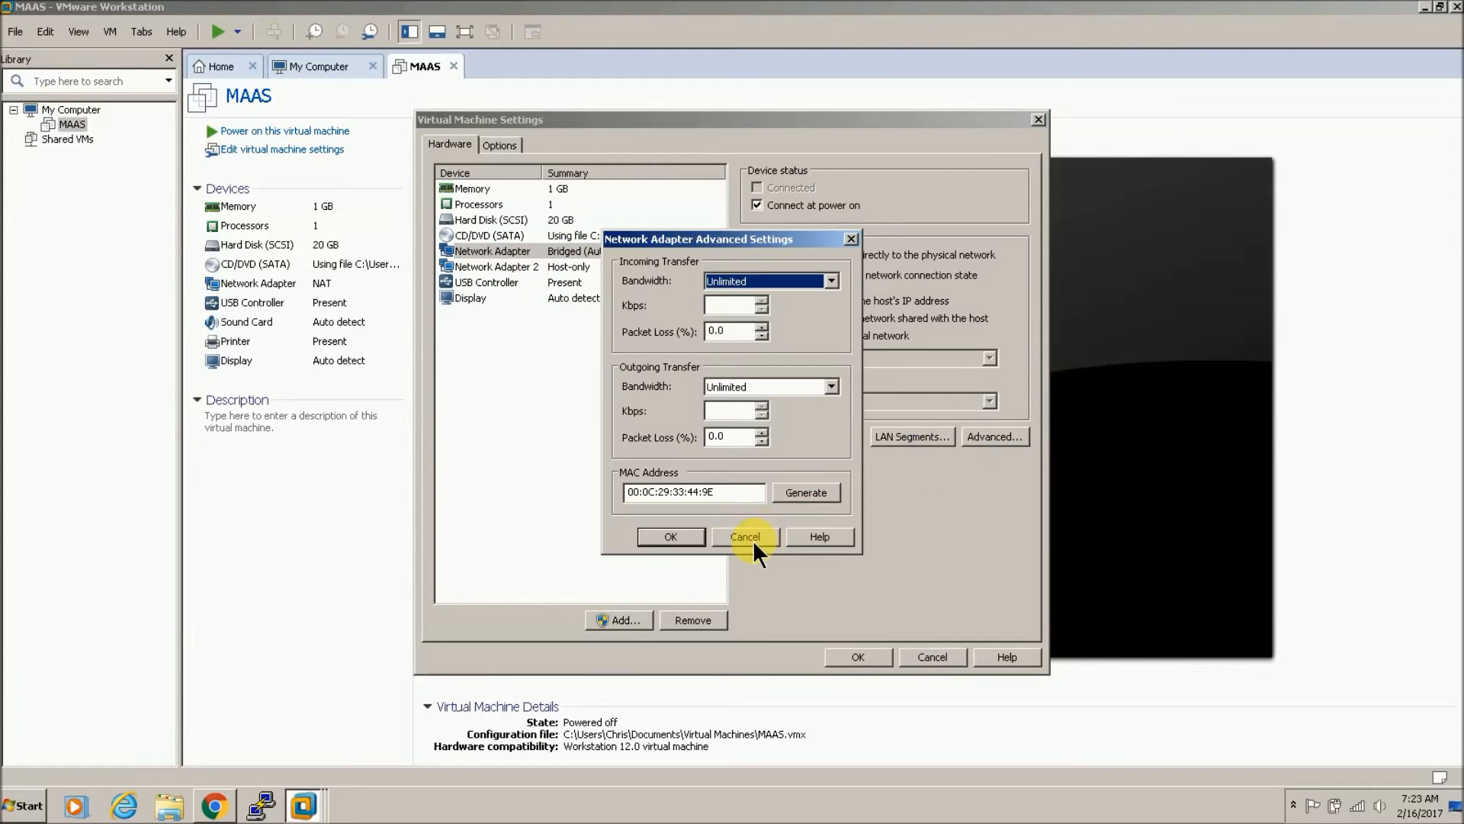
left_click(758, 534)
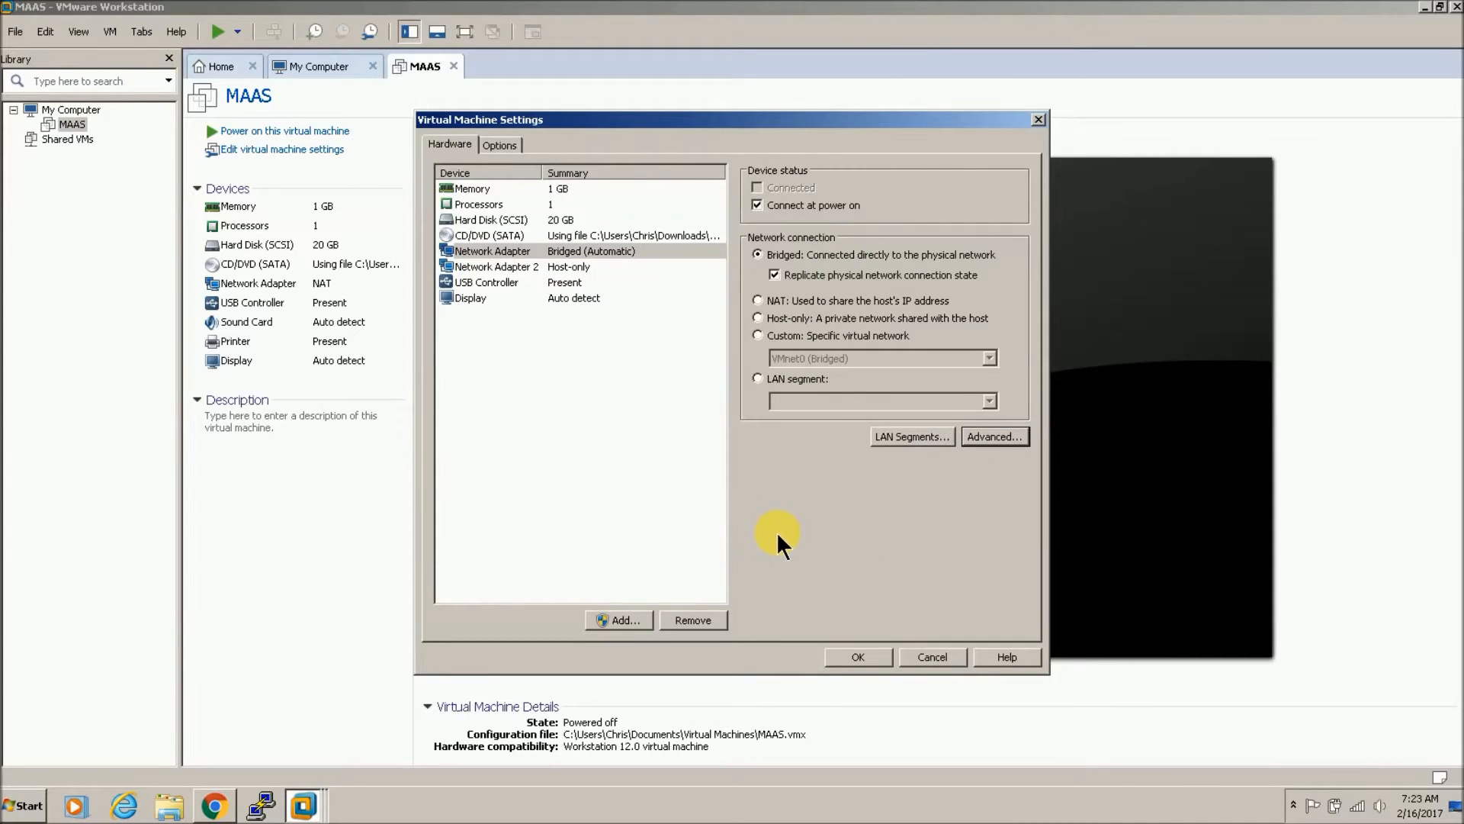
left_click(616, 269)
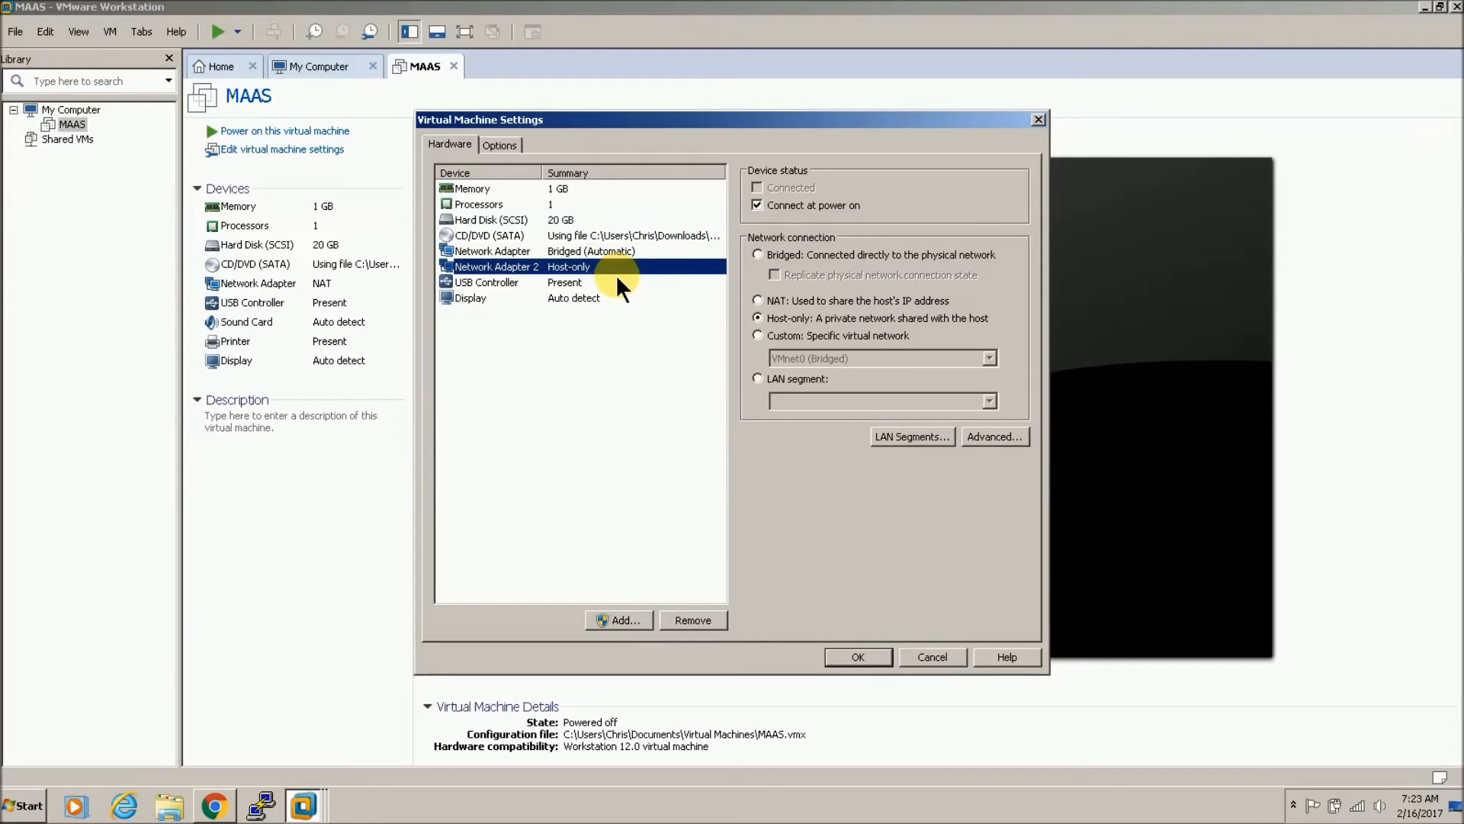
left_click(912, 437)
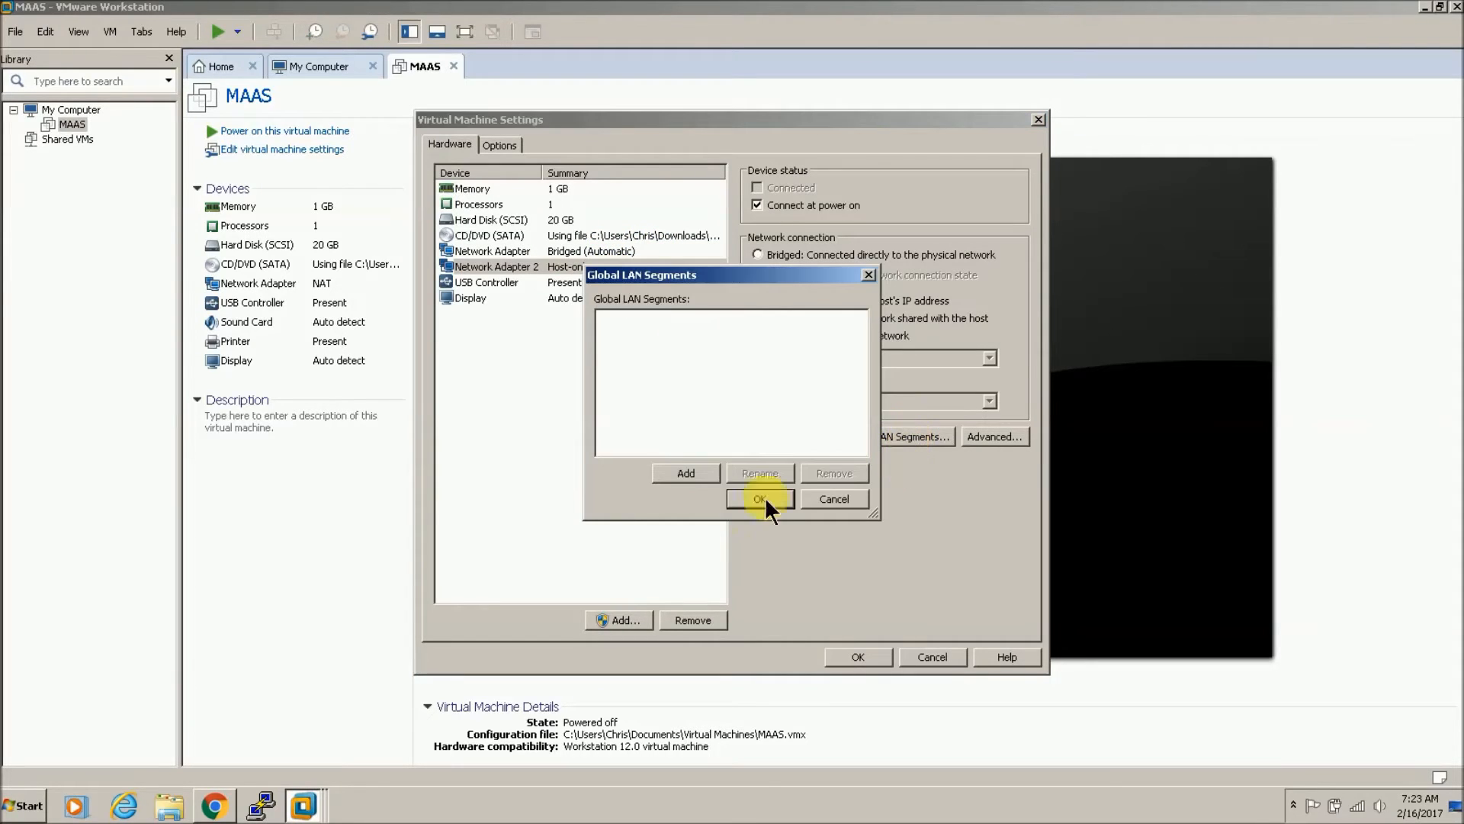
left_click(685, 473)
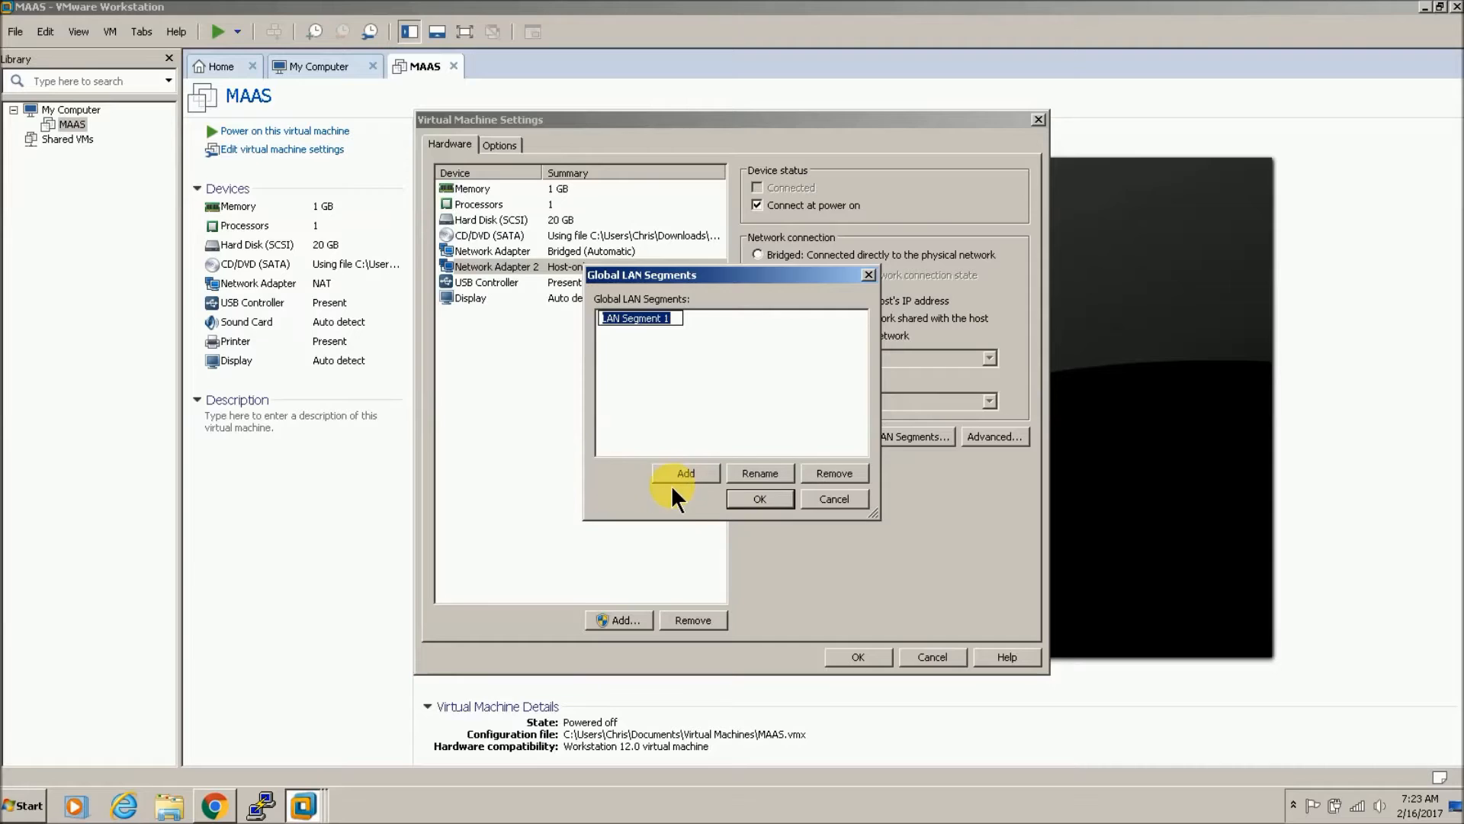
left_click(827, 502)
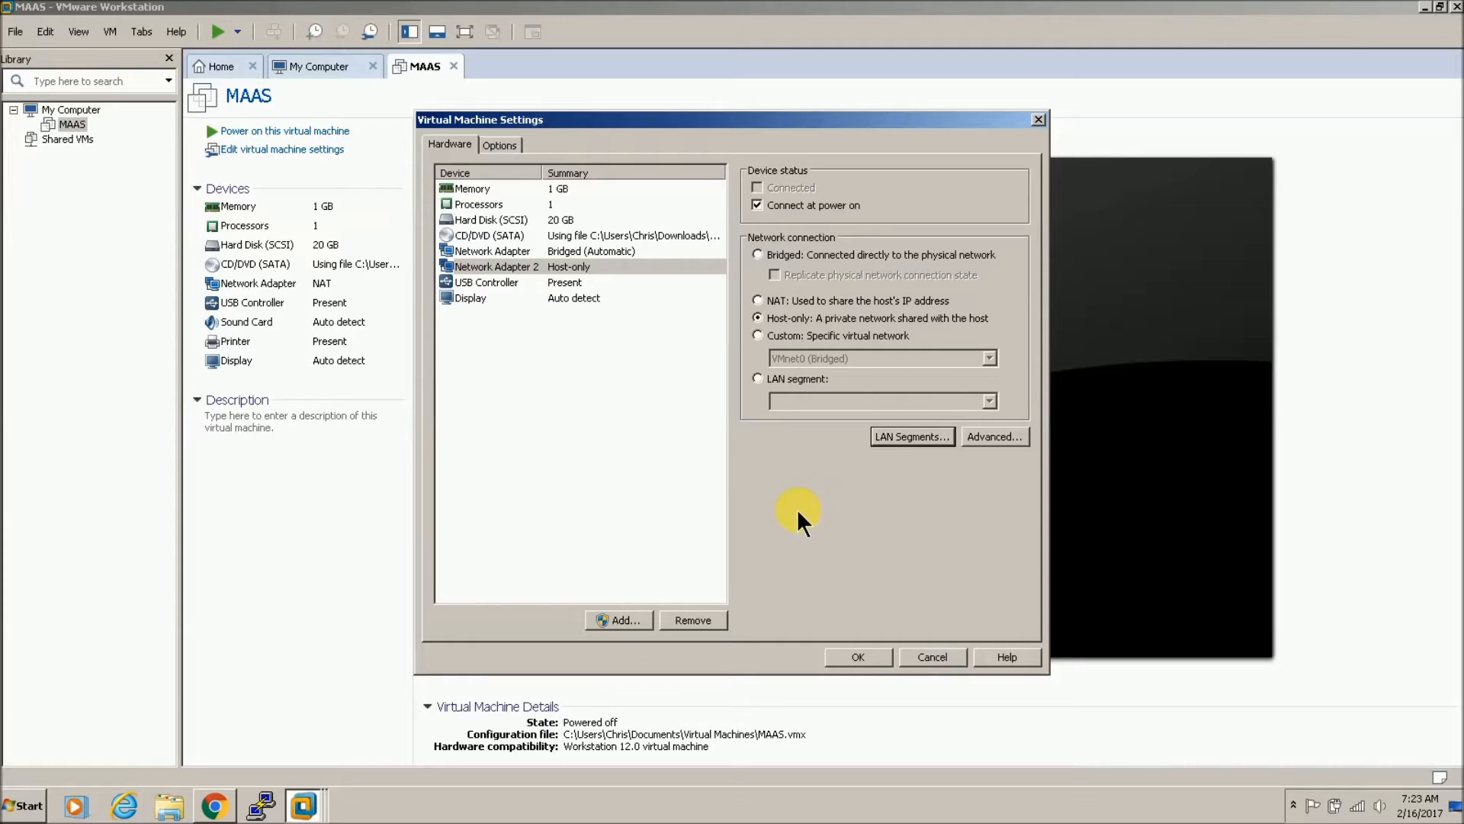
left_click(616, 251)
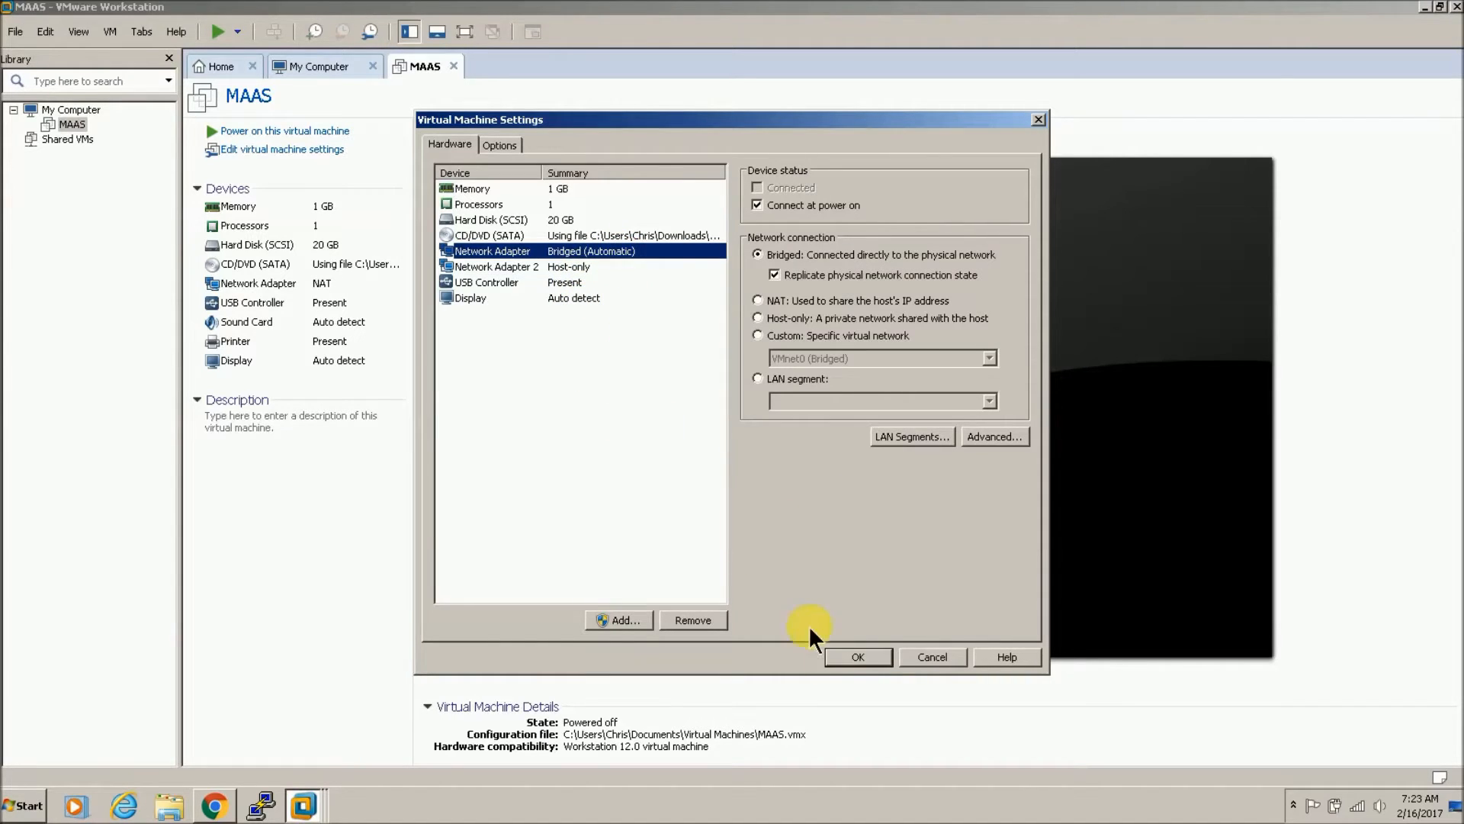
left_click(860, 658)
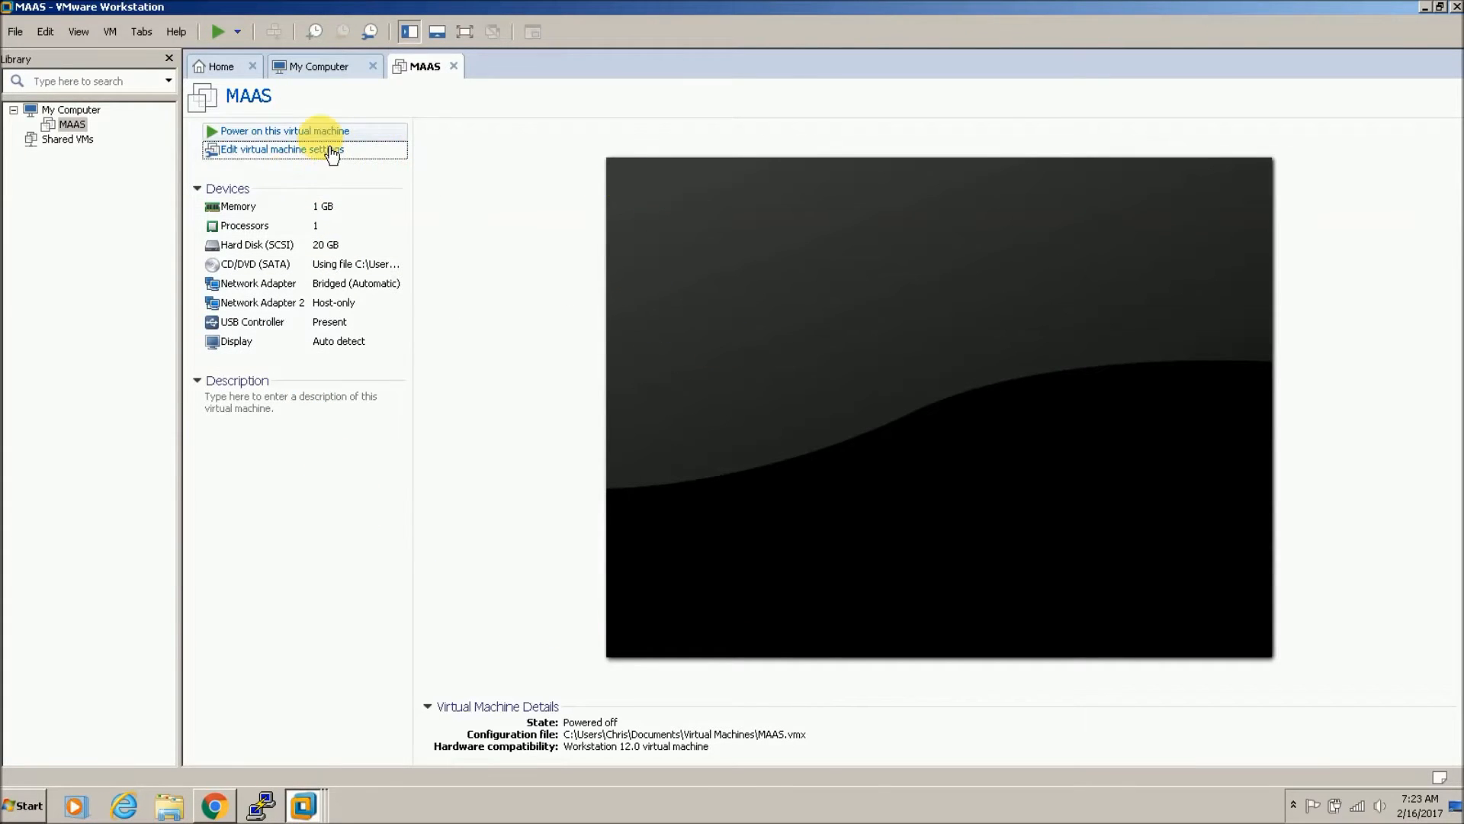
Step: Power on MAAS and start Install Ubuntu Server with English as the boot language
left_click(321, 132)
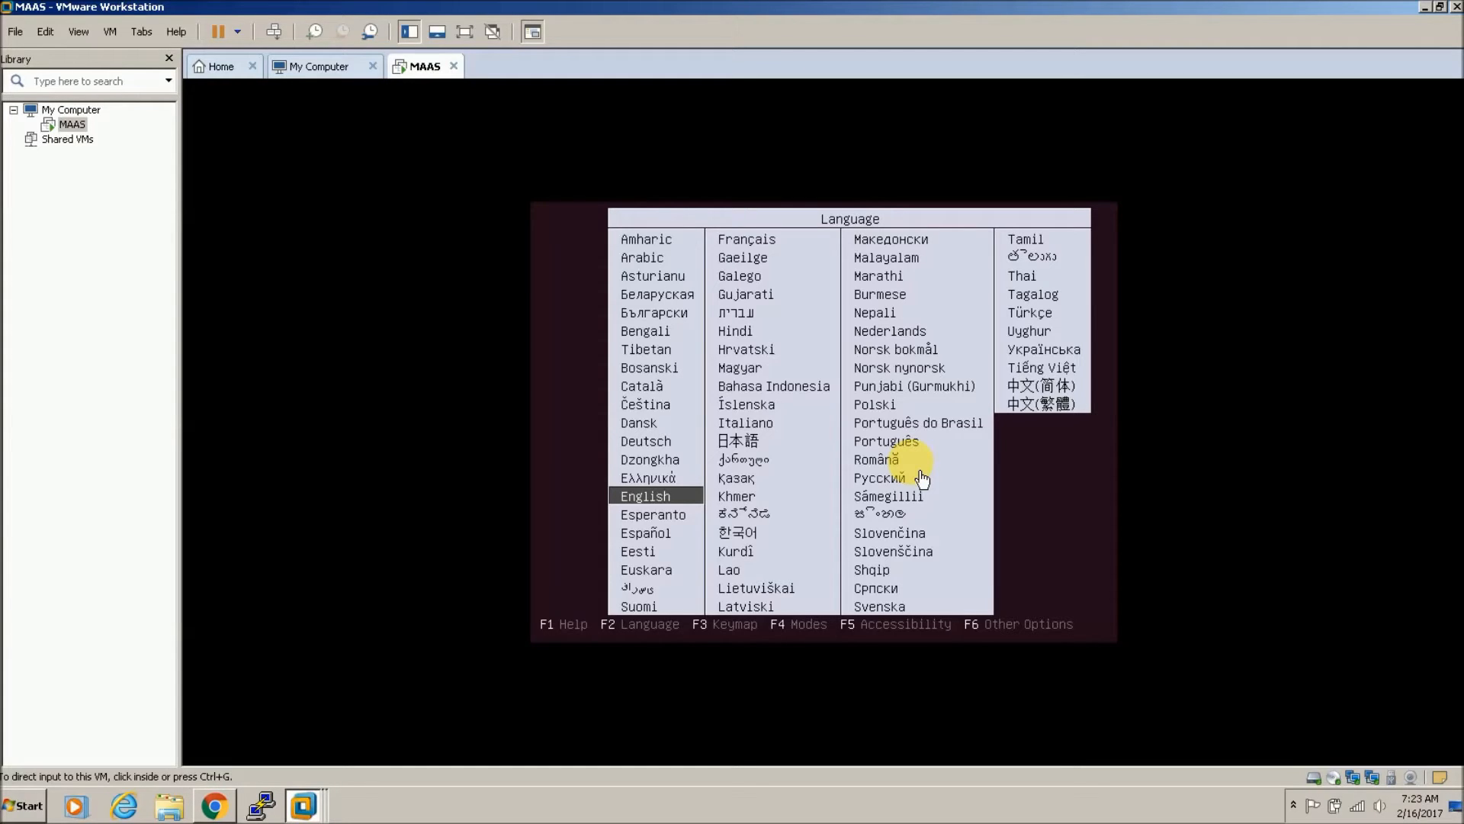
left_click(1042, 511)
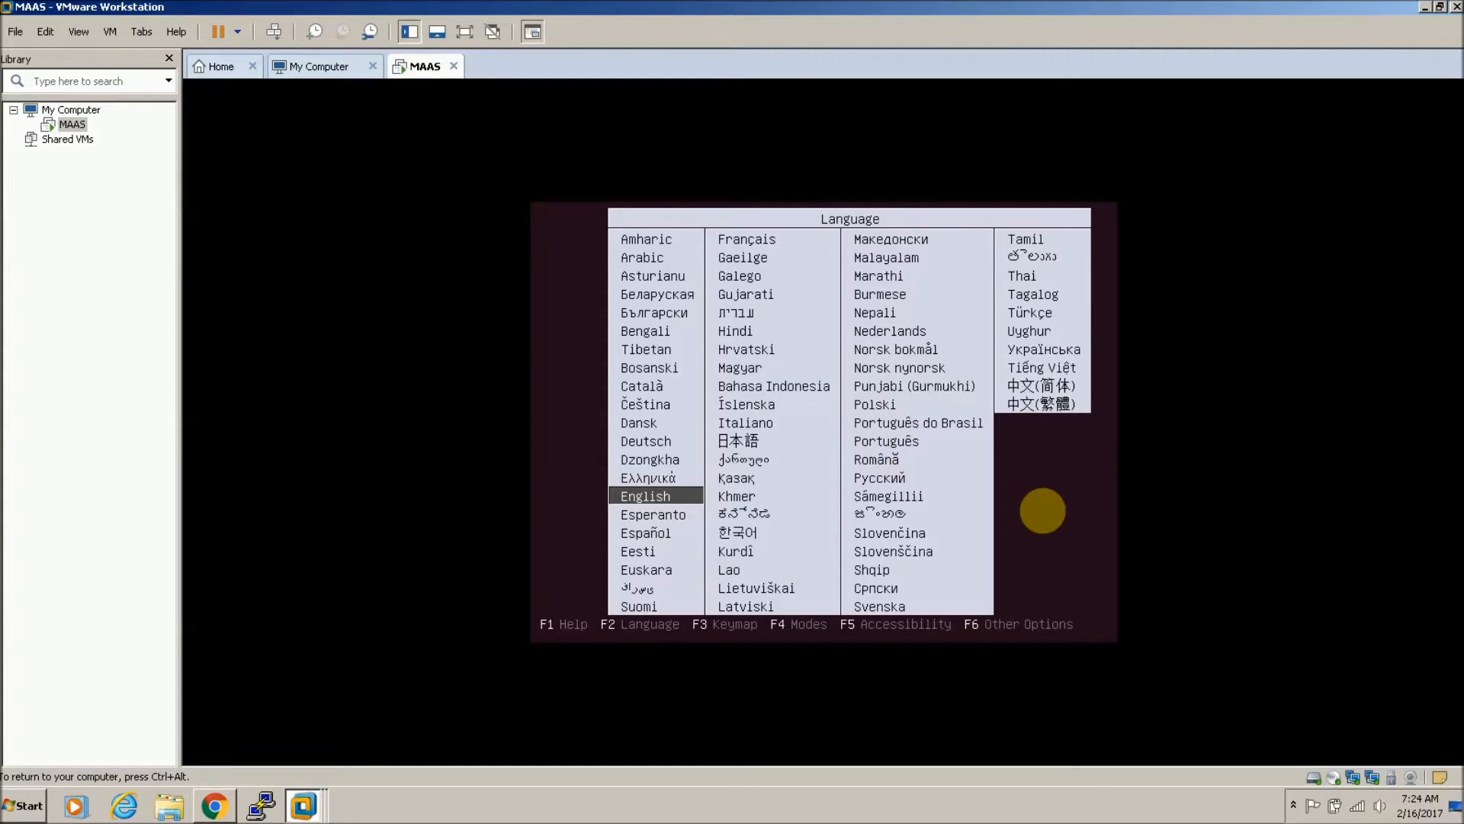
key("Return")
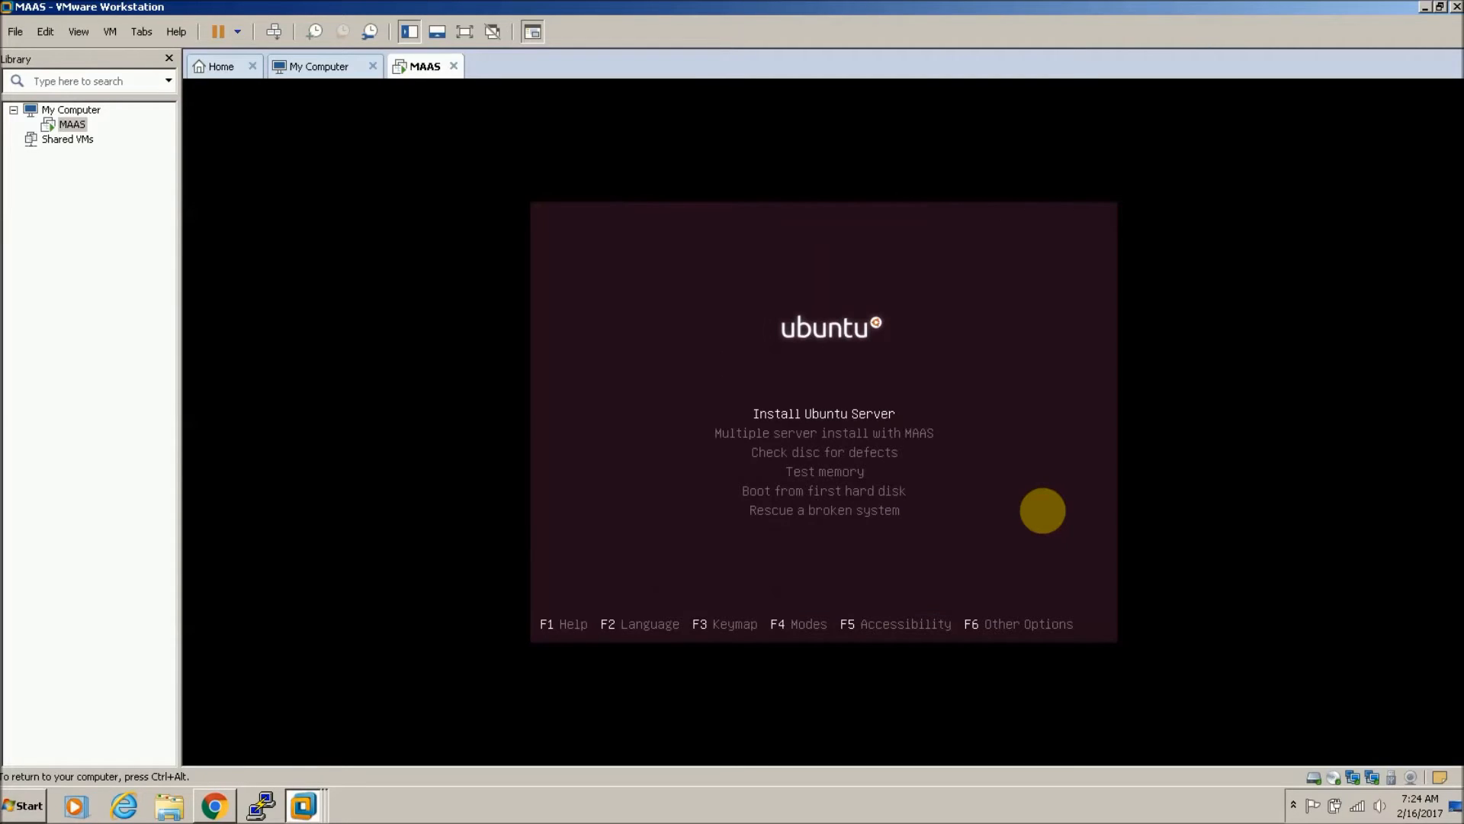
key("Return")
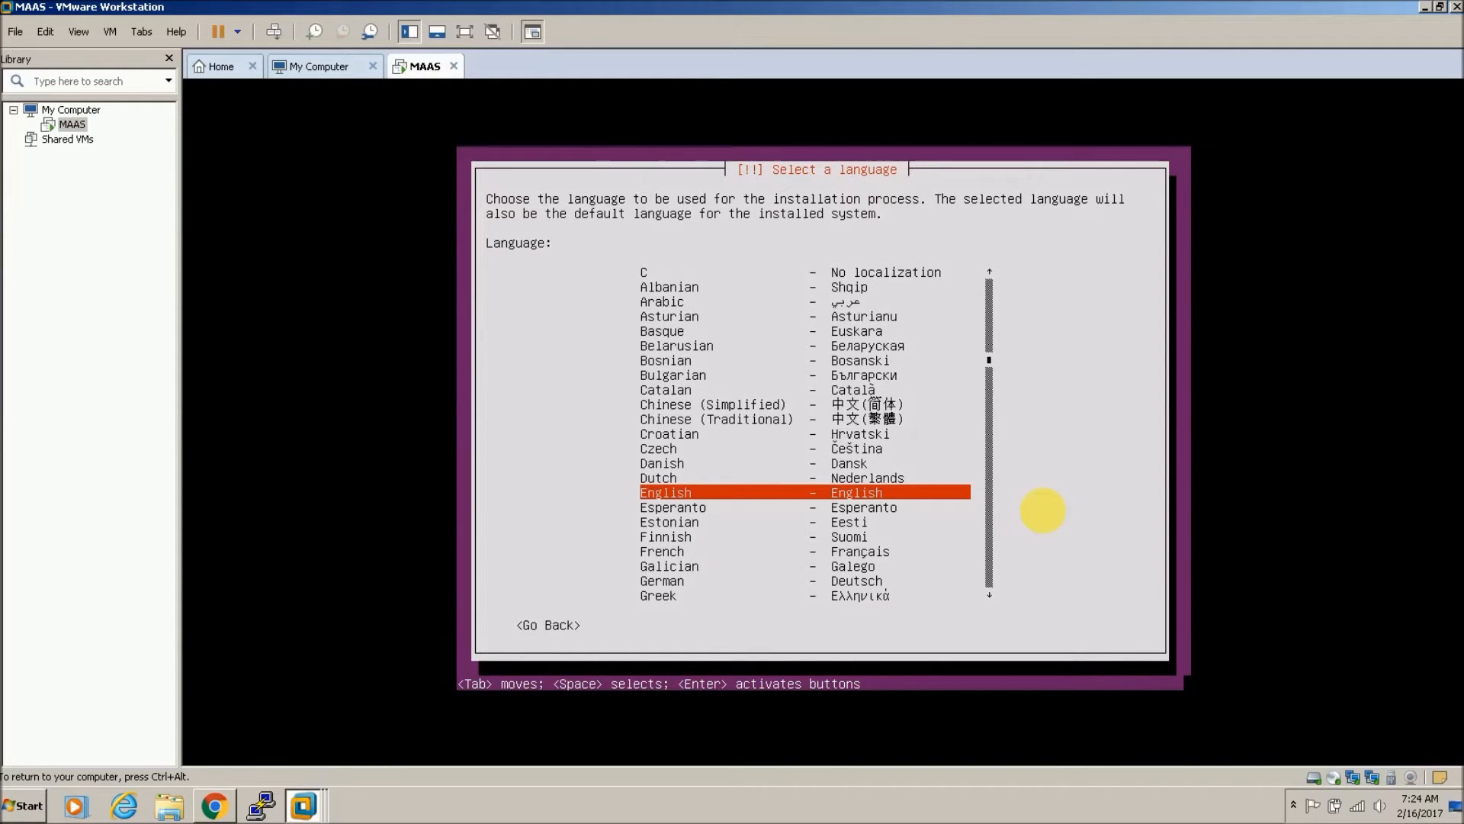
Step: Accept English as the installation language and United States as the location
key("ctrl+alt")
left_click(1294, 805)
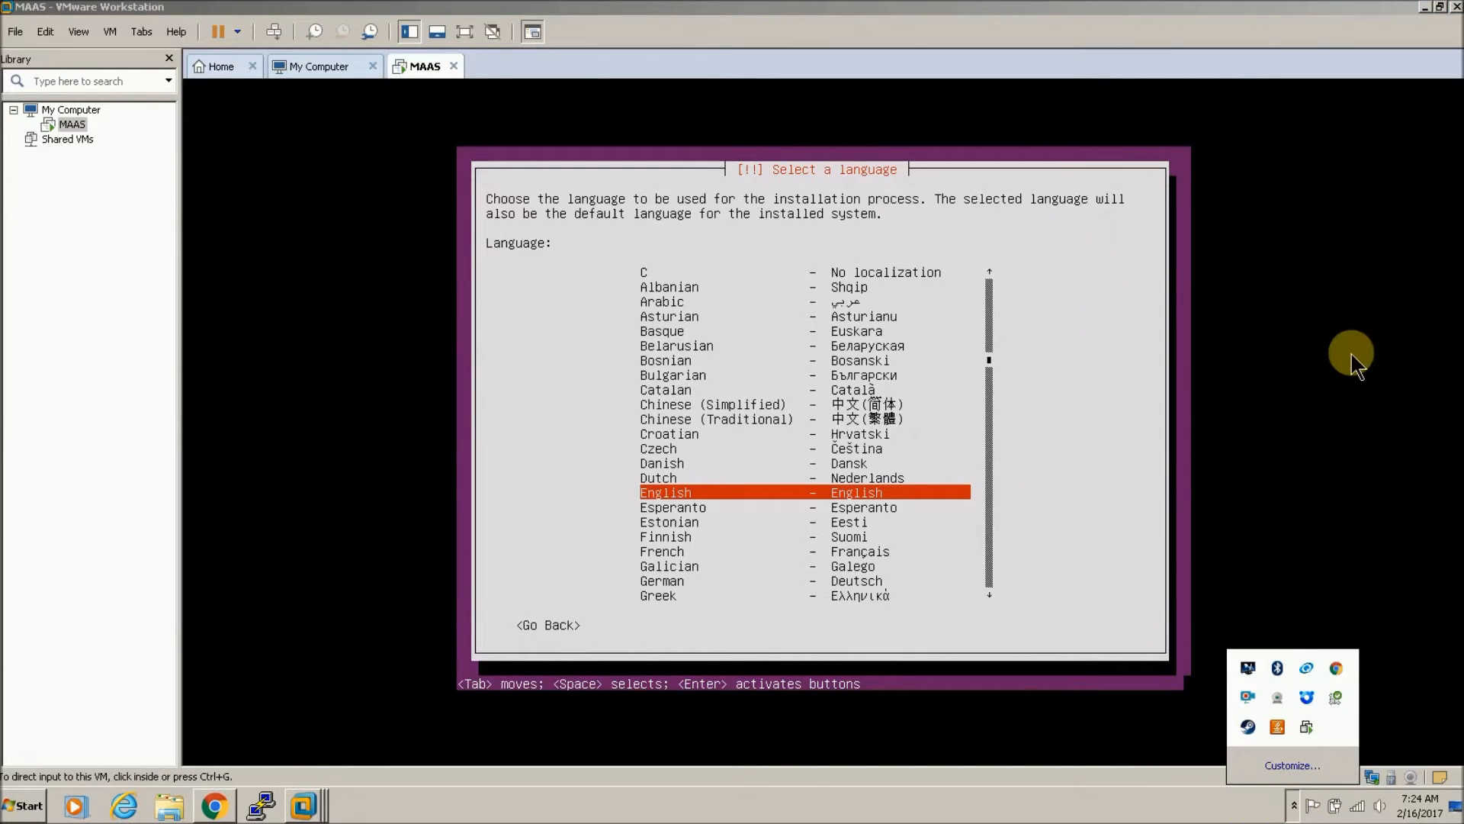
left_click(1150, 352)
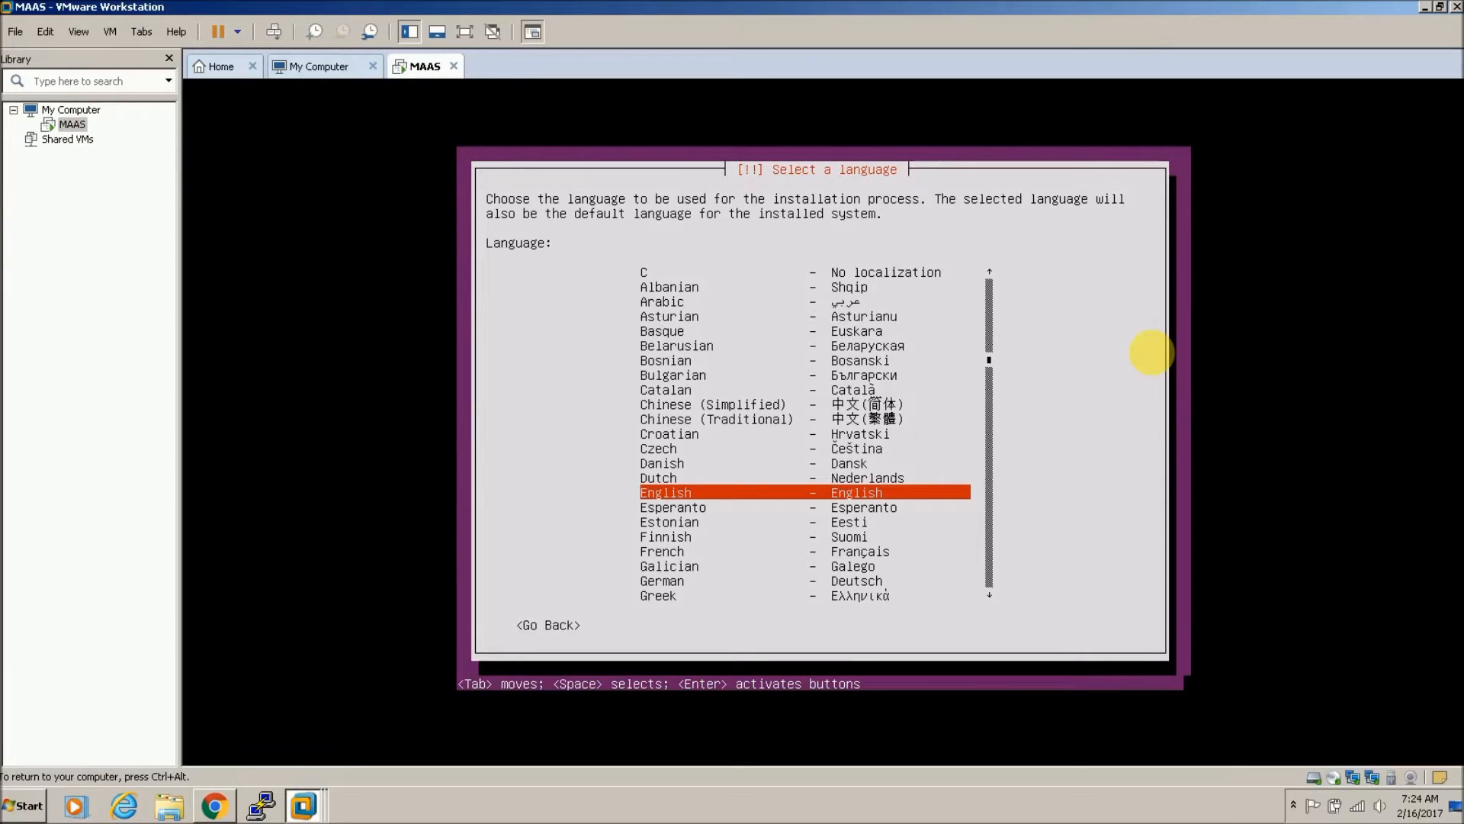
key("Return")
key("Return")
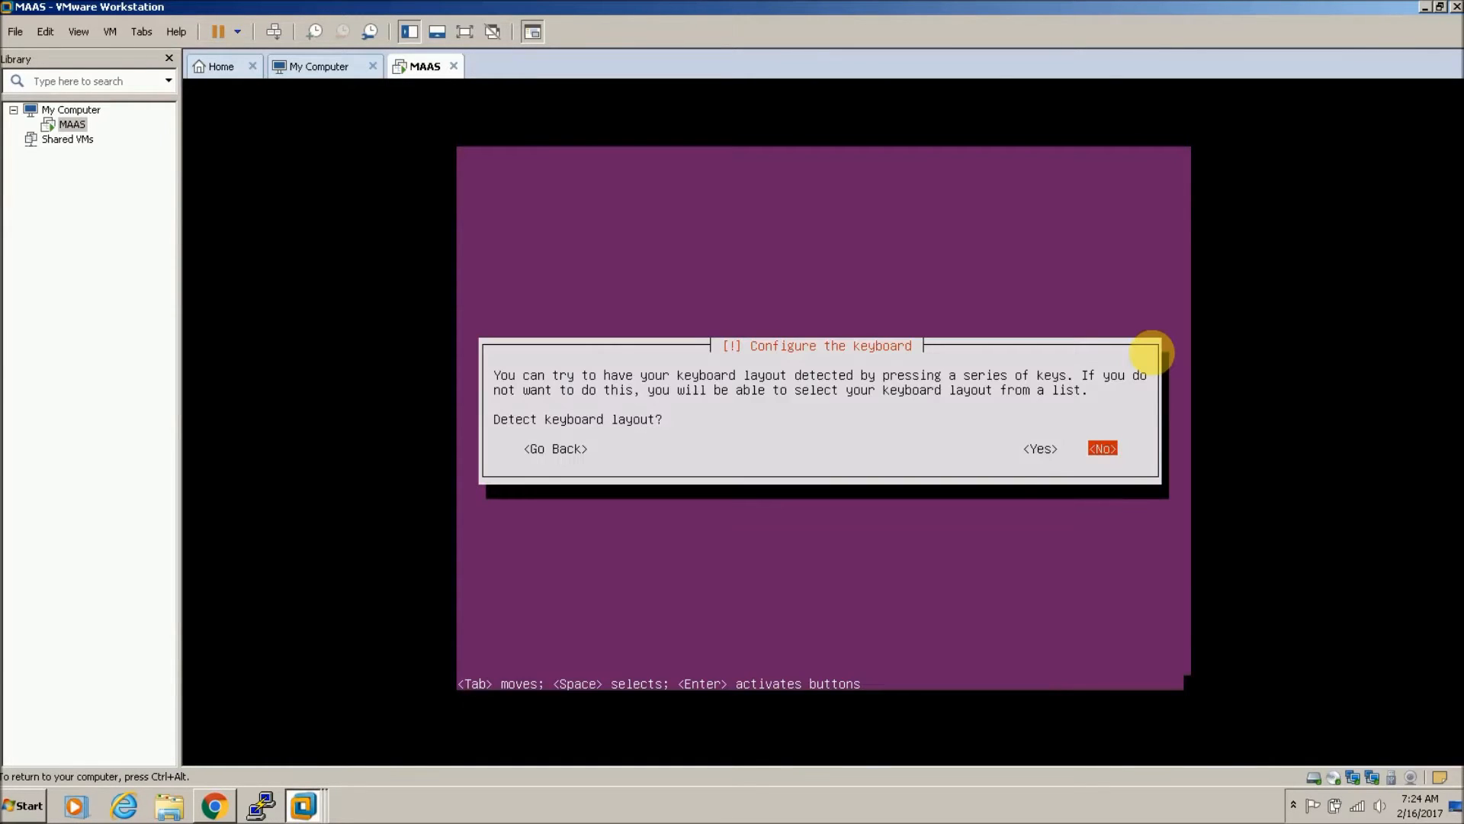
Step: Skip keyboard detection, use eth0 as the primary interface, and set the hostname to maas
key("Return")
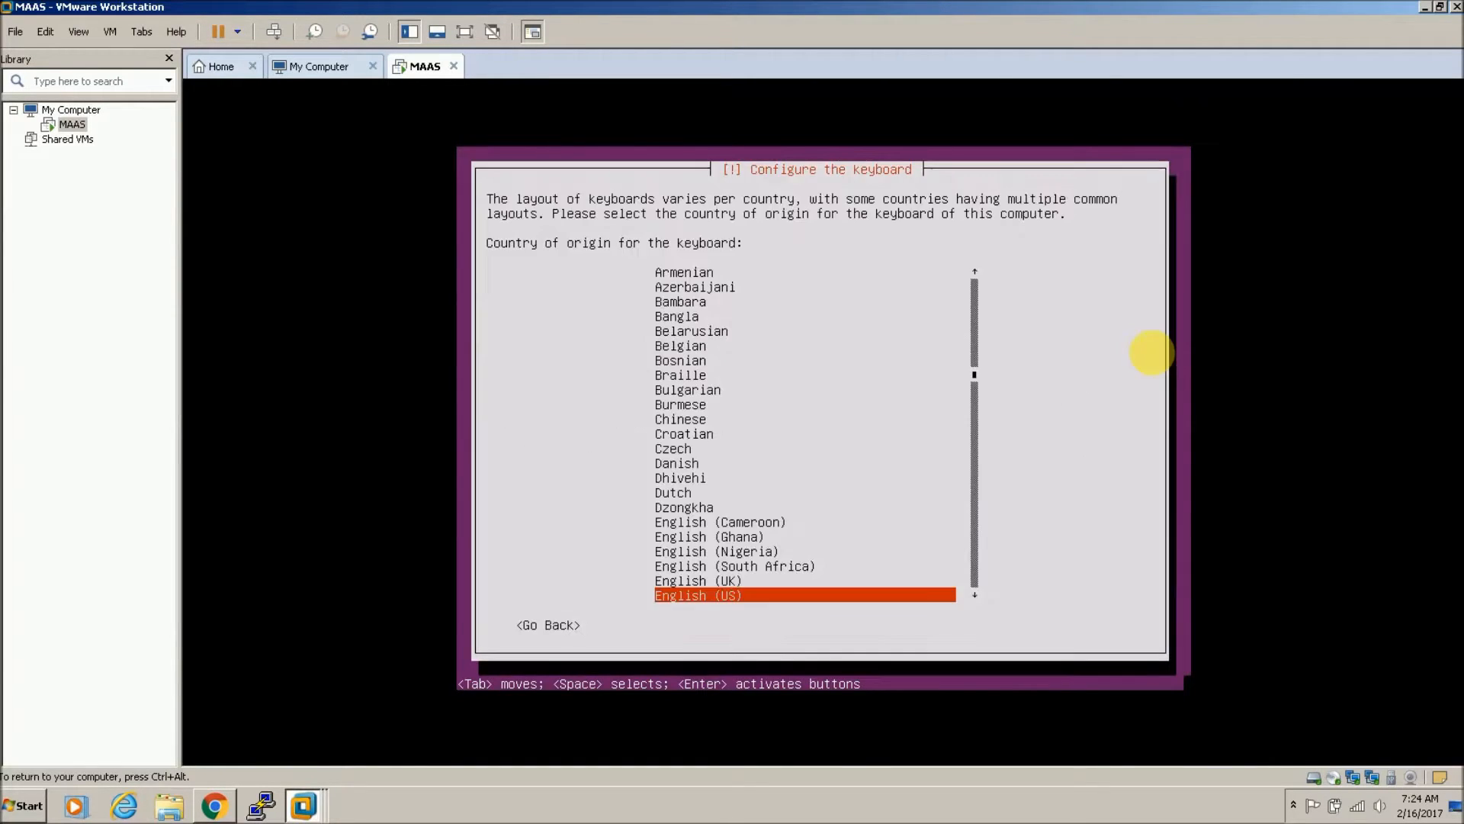
key("Return")
key("Return")
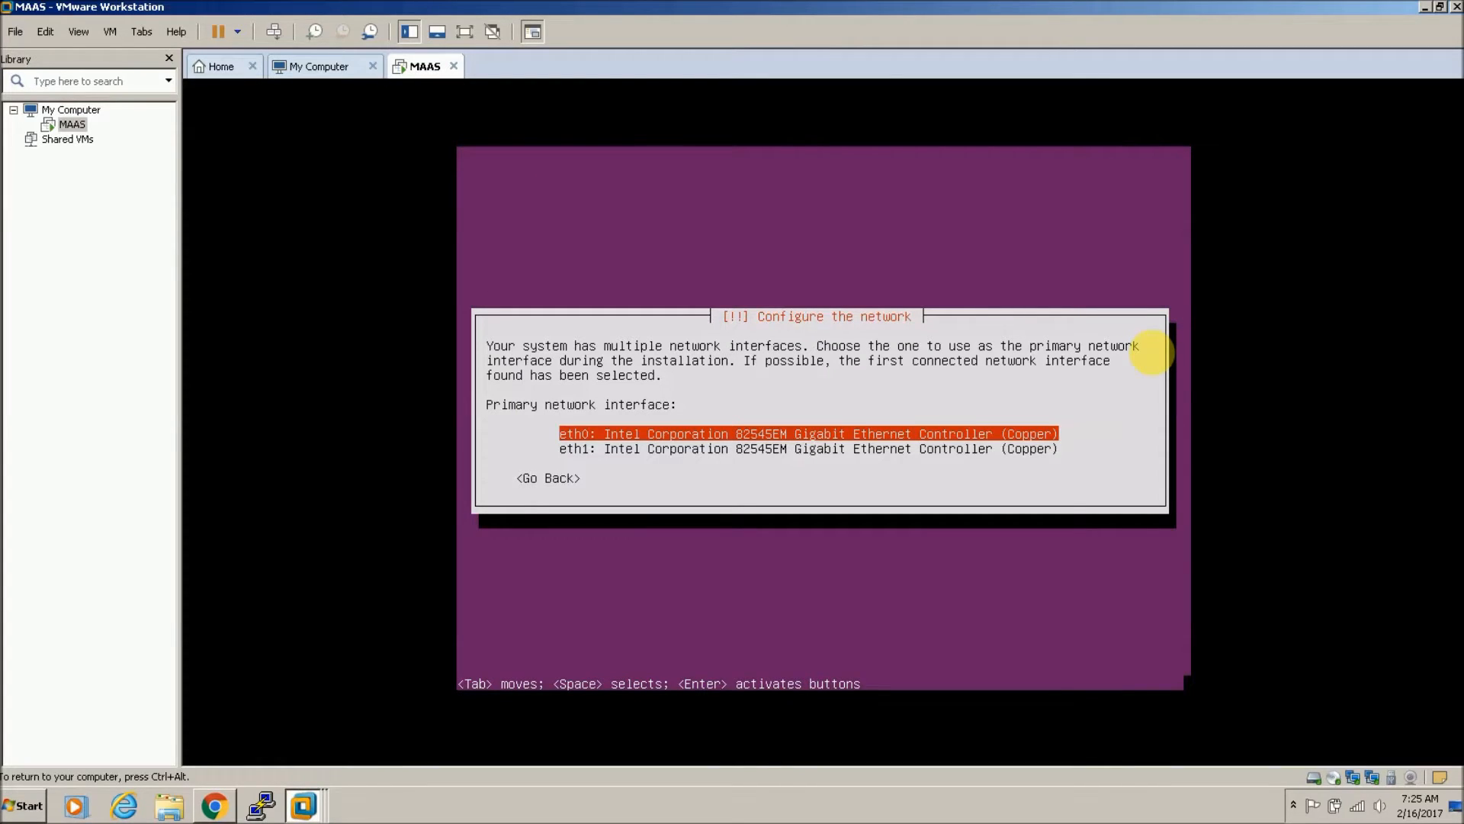
key("Return")
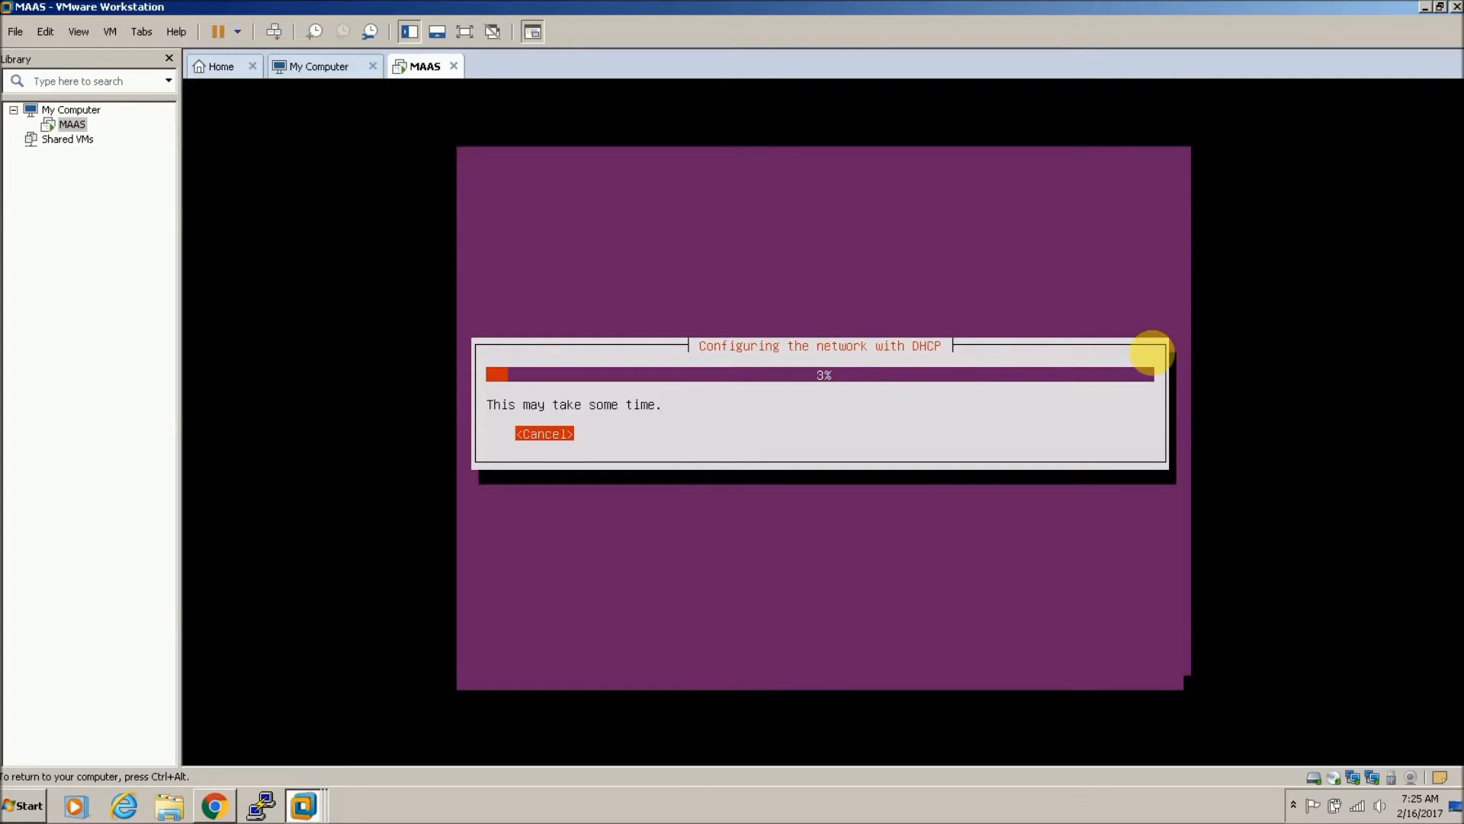
key("BackSpace")
key("BackSpace")
key("BackSpace")
key("BackSpace")
key("BackSpace")
key("BackSpace")
type("maas")
key("Tab")
key("Return")
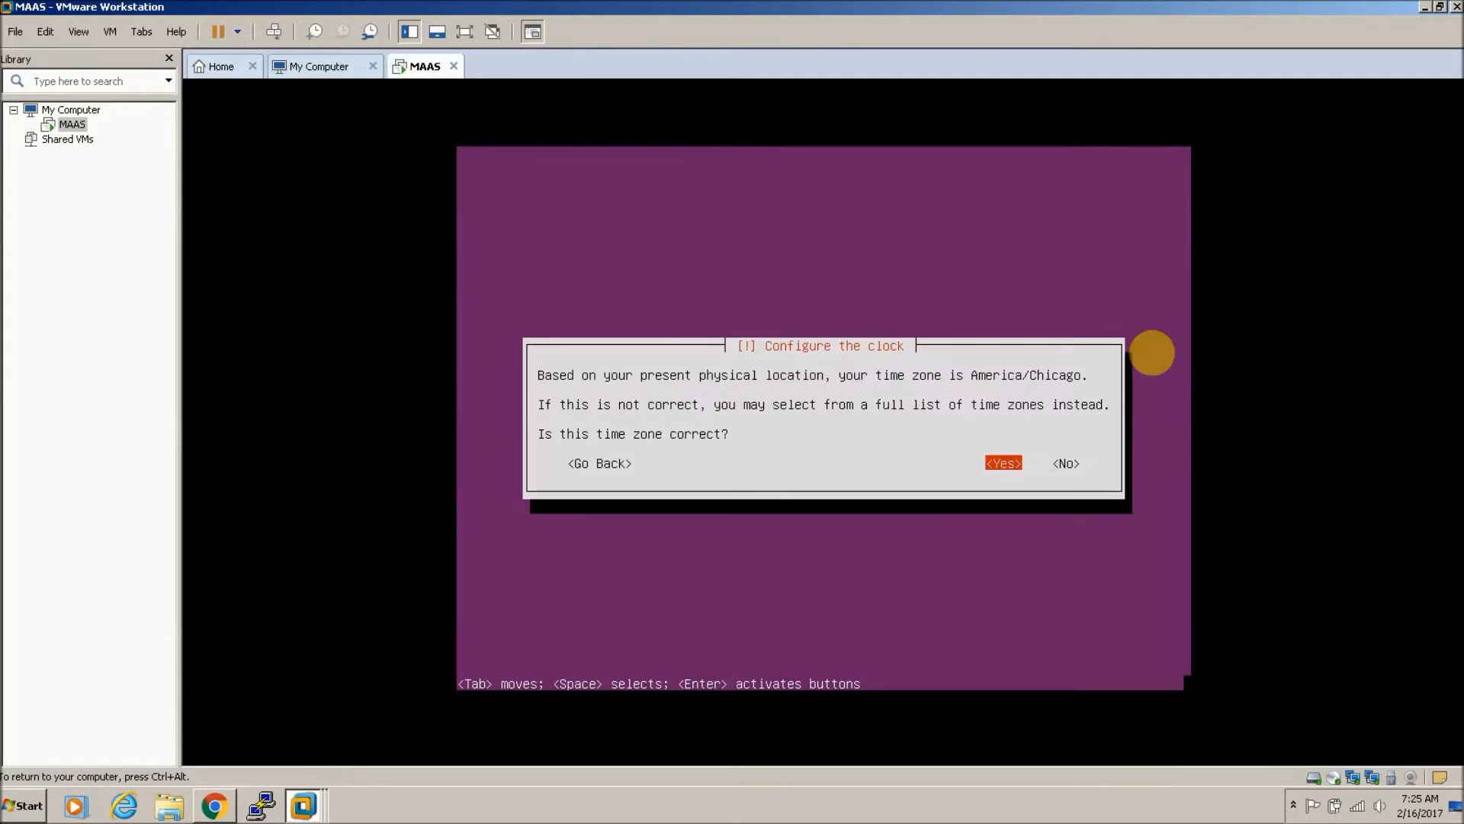
Step: Accept the clock setting and LVM partitioning, and write the partition changes to disk
key("Return")
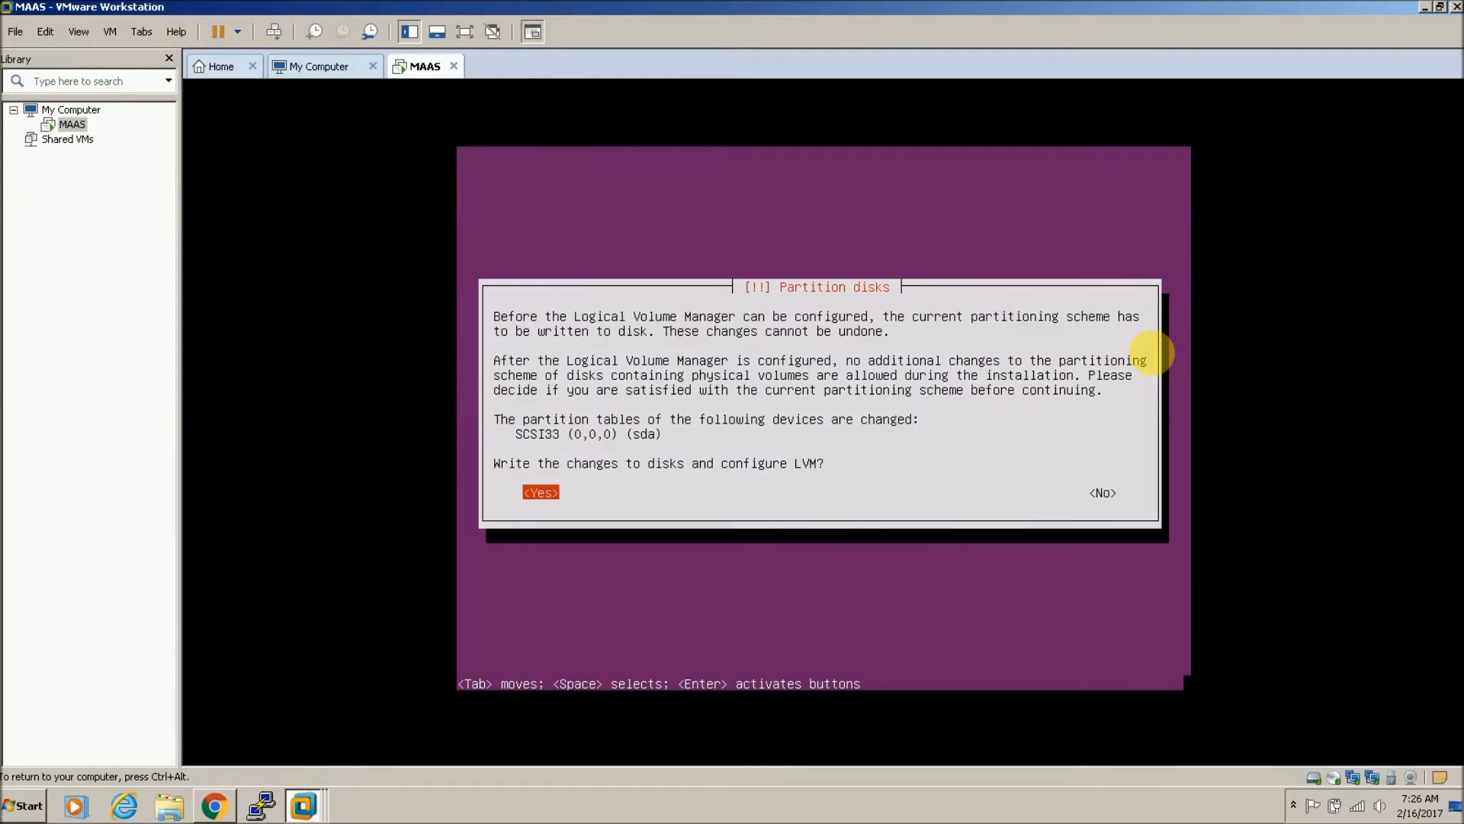
key("Return")
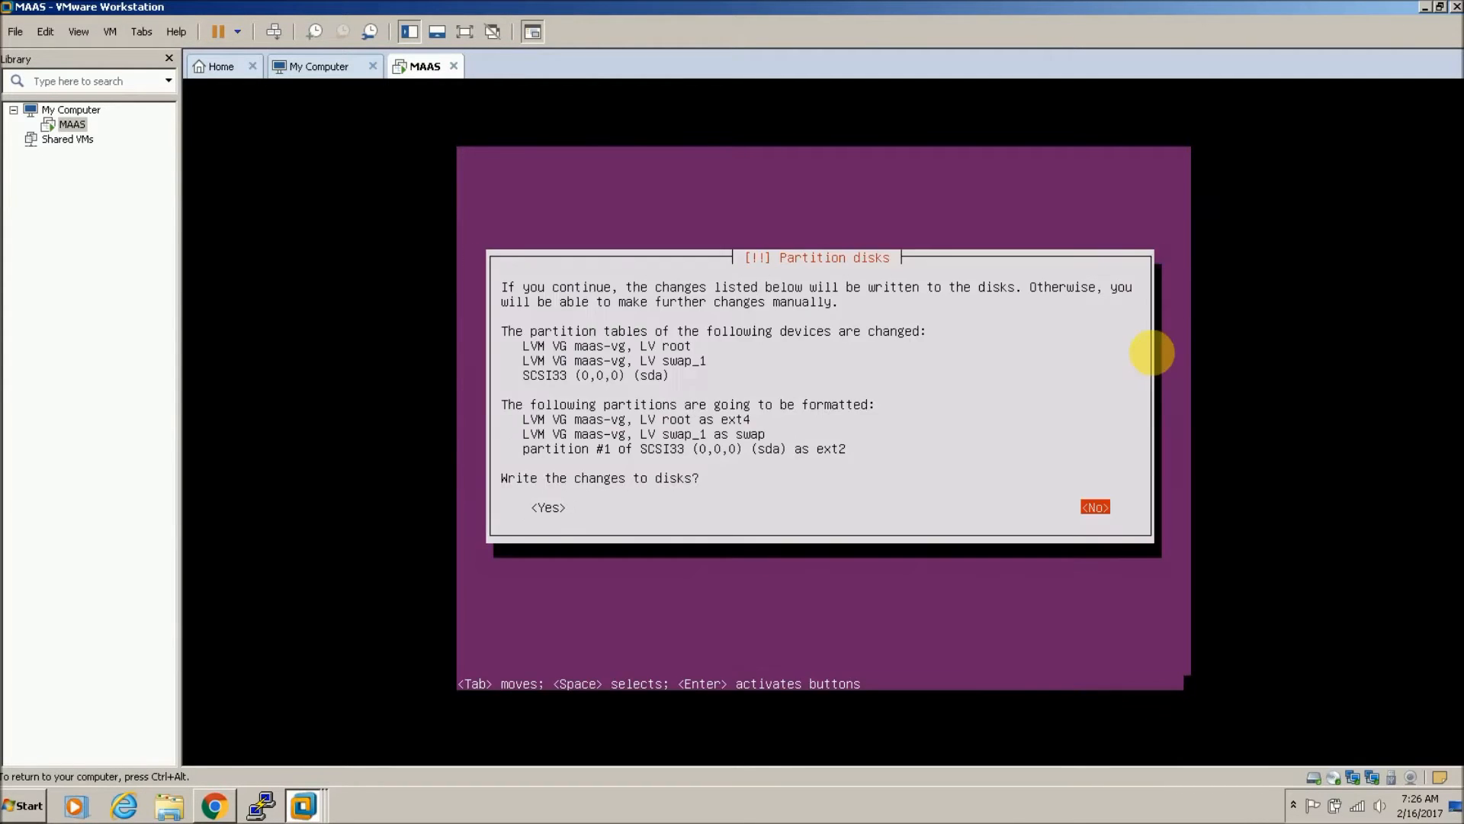
key("Tab")
key("Return")
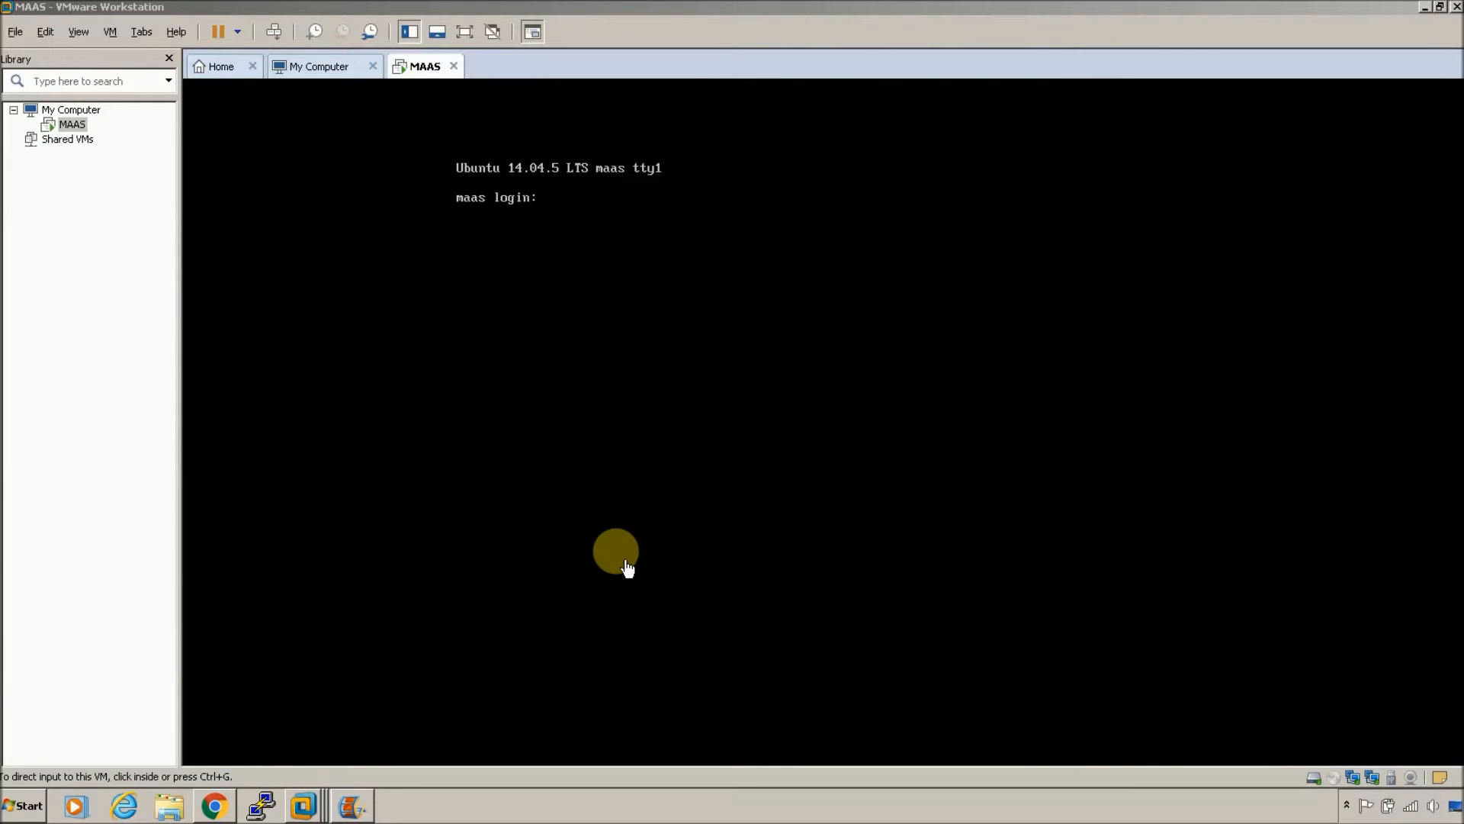
left_click(625, 562)
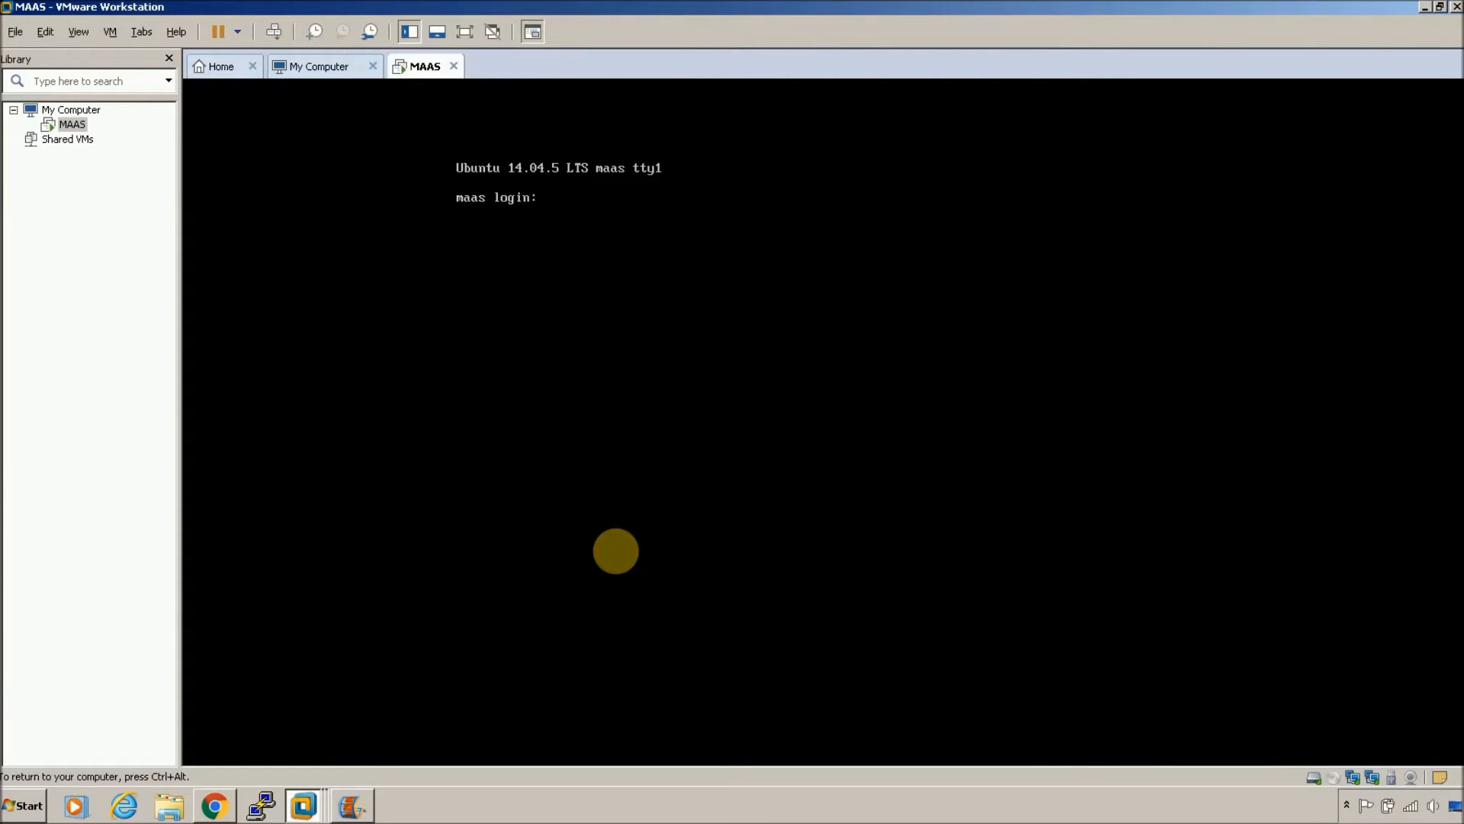
type("chris")
key("Return")
type("hris")
key("Return")
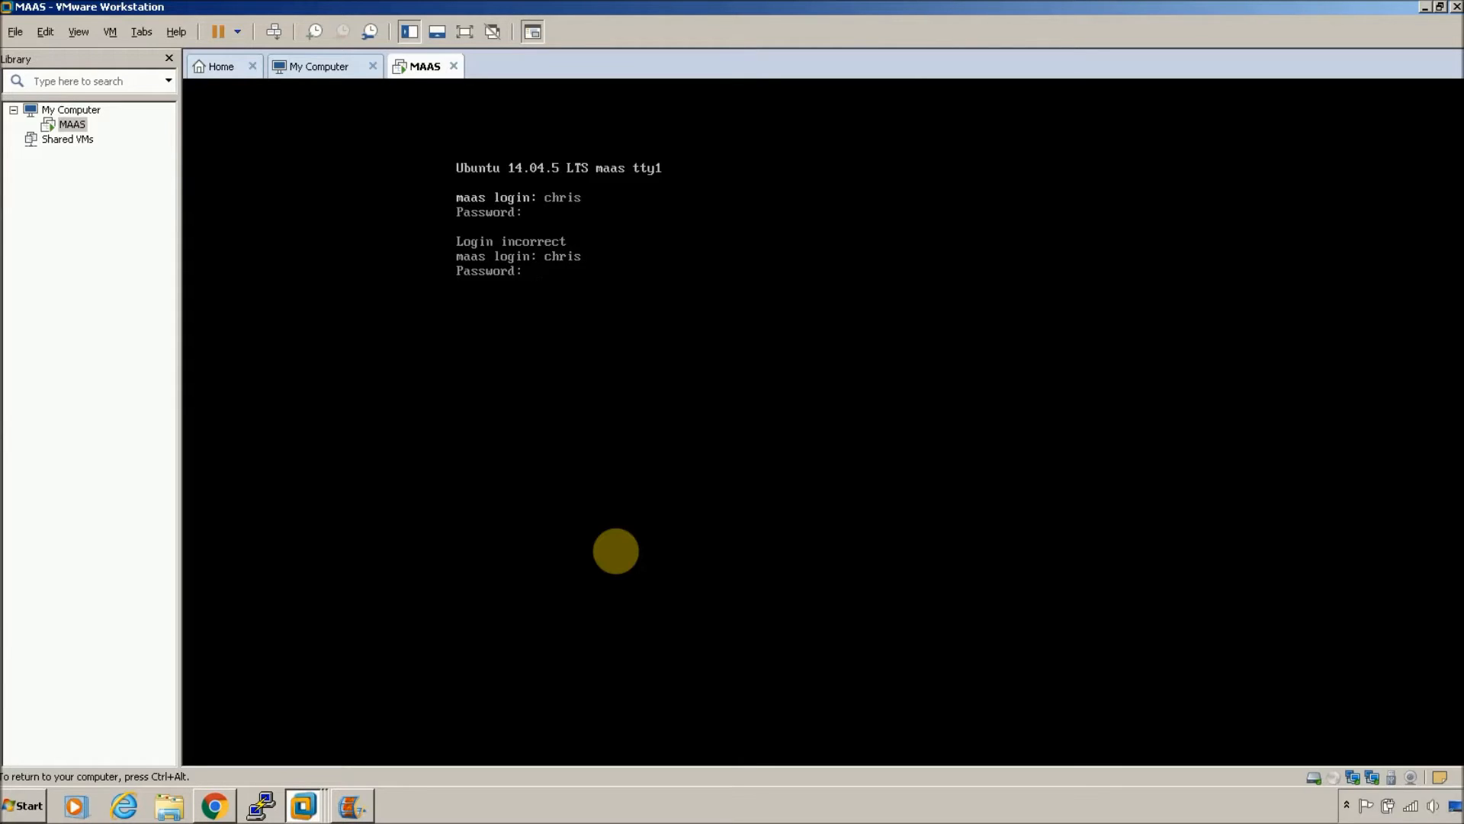
key("Return")
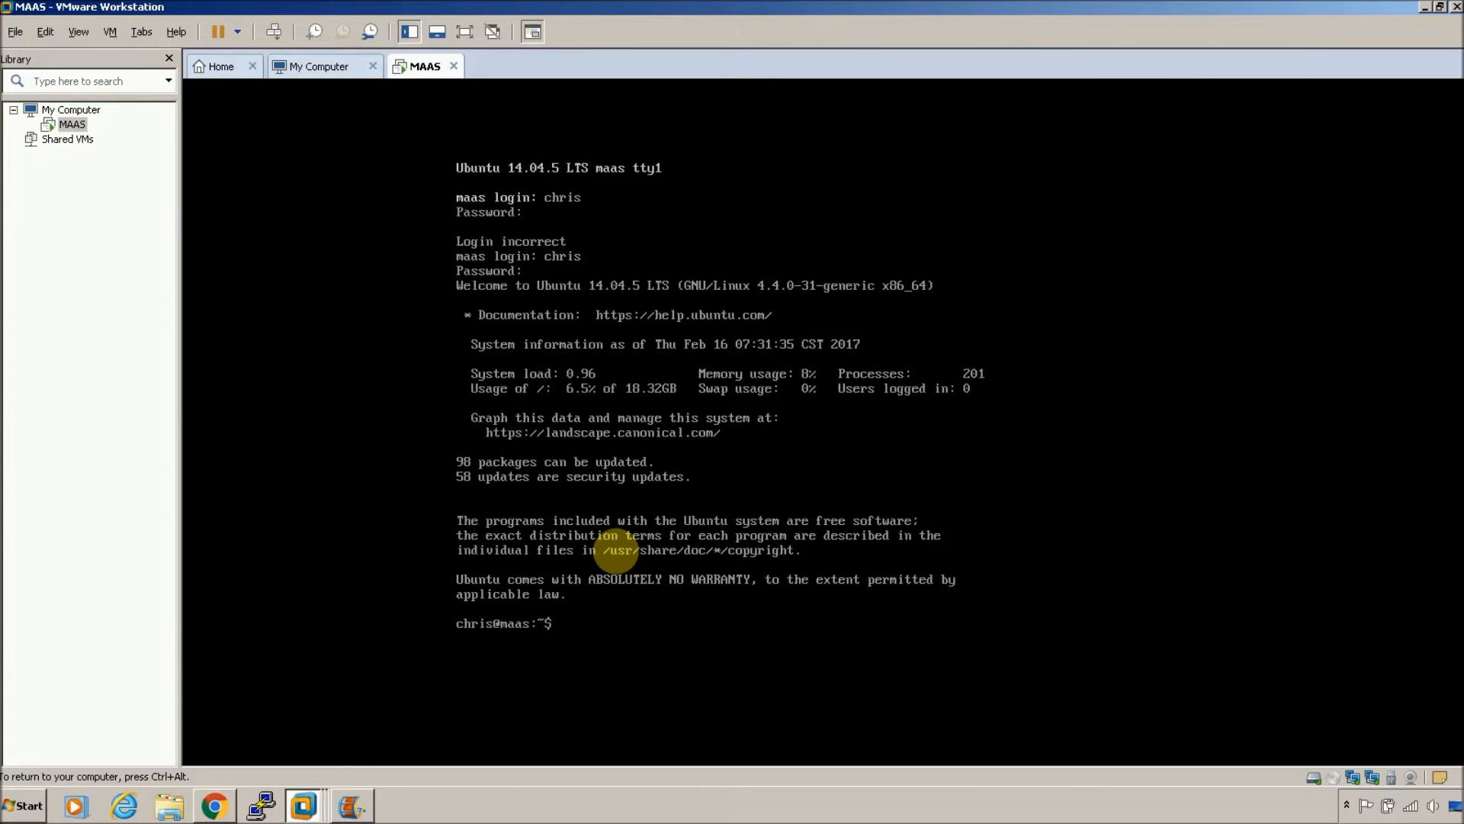
type("ifconfig -a")
key("Return")
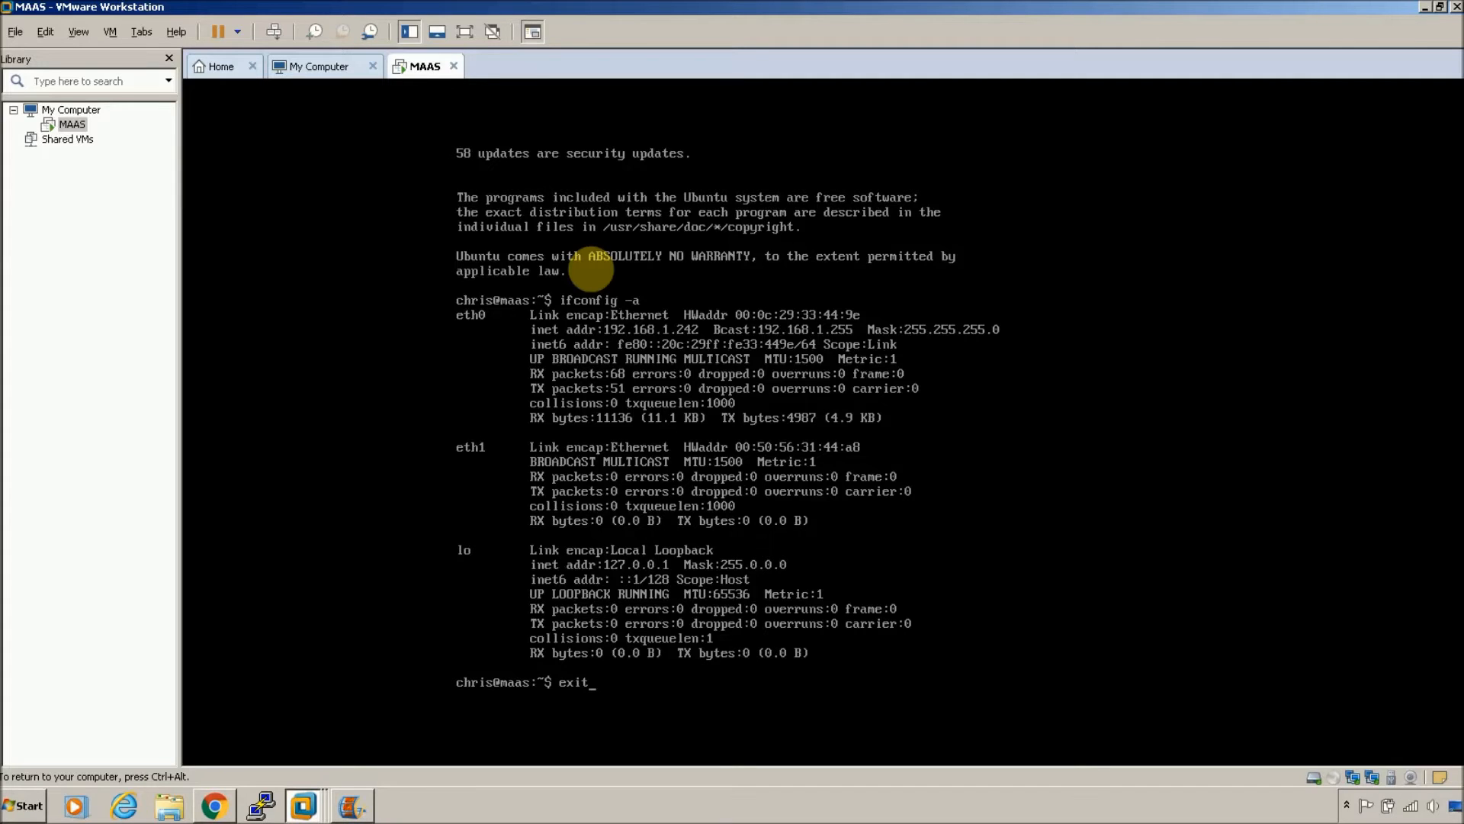
key("Return")
key("ctrl+alt")
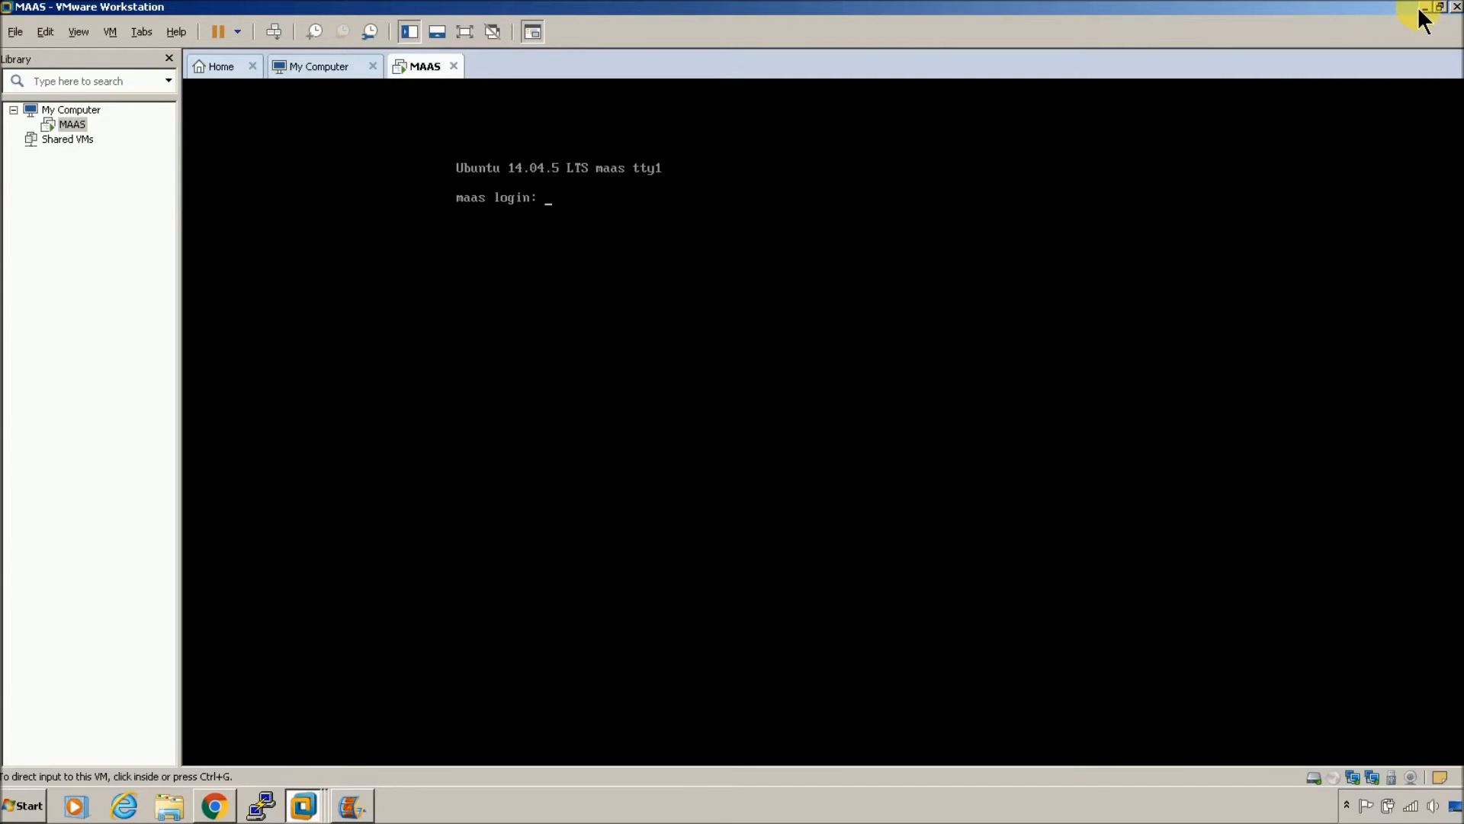
Step: Minimize VMware, launch PuTTY, and load the MAAS1v saved session
left_click(1423, 7)
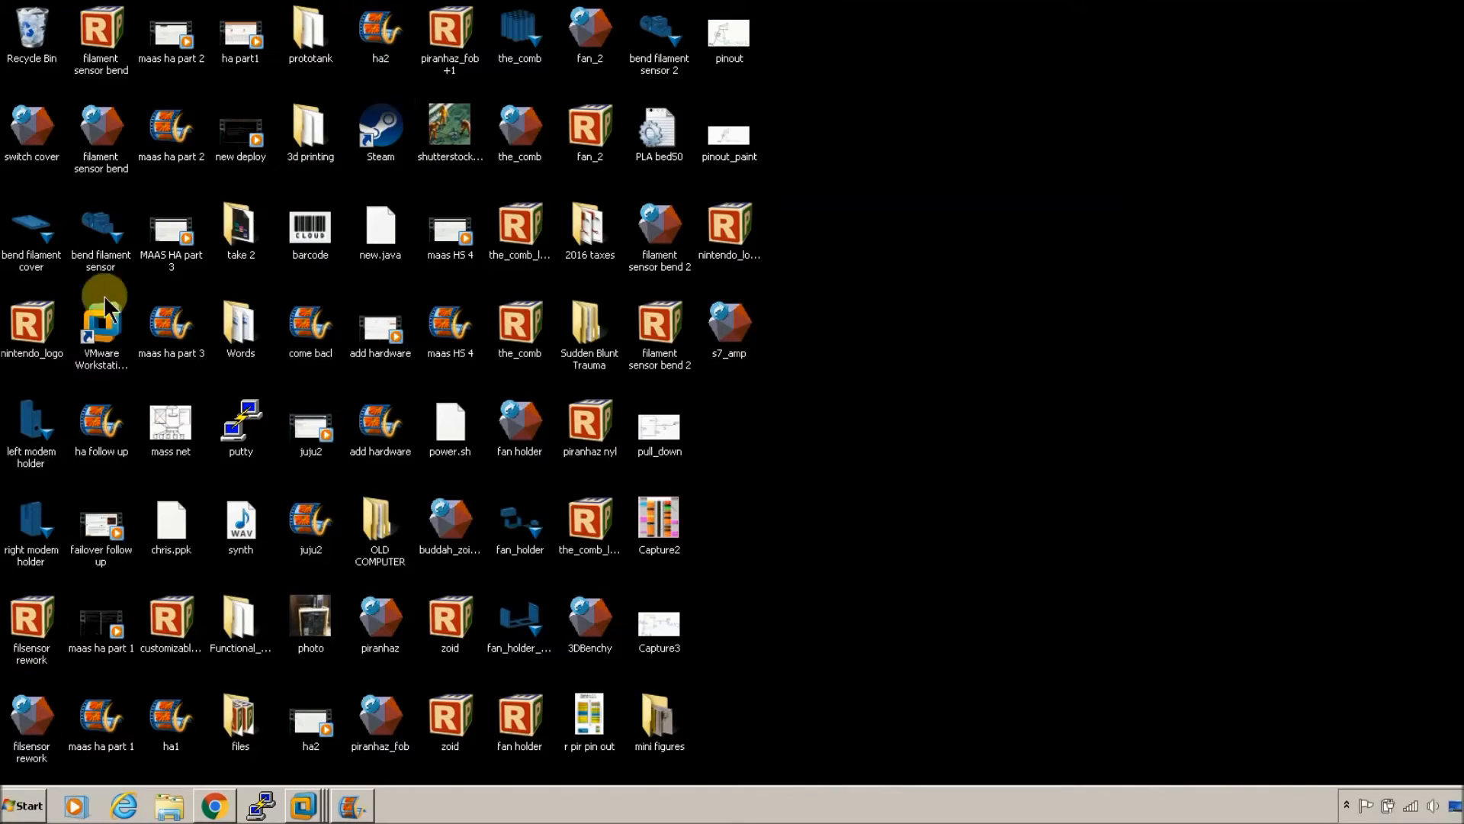
double_click(231, 416)
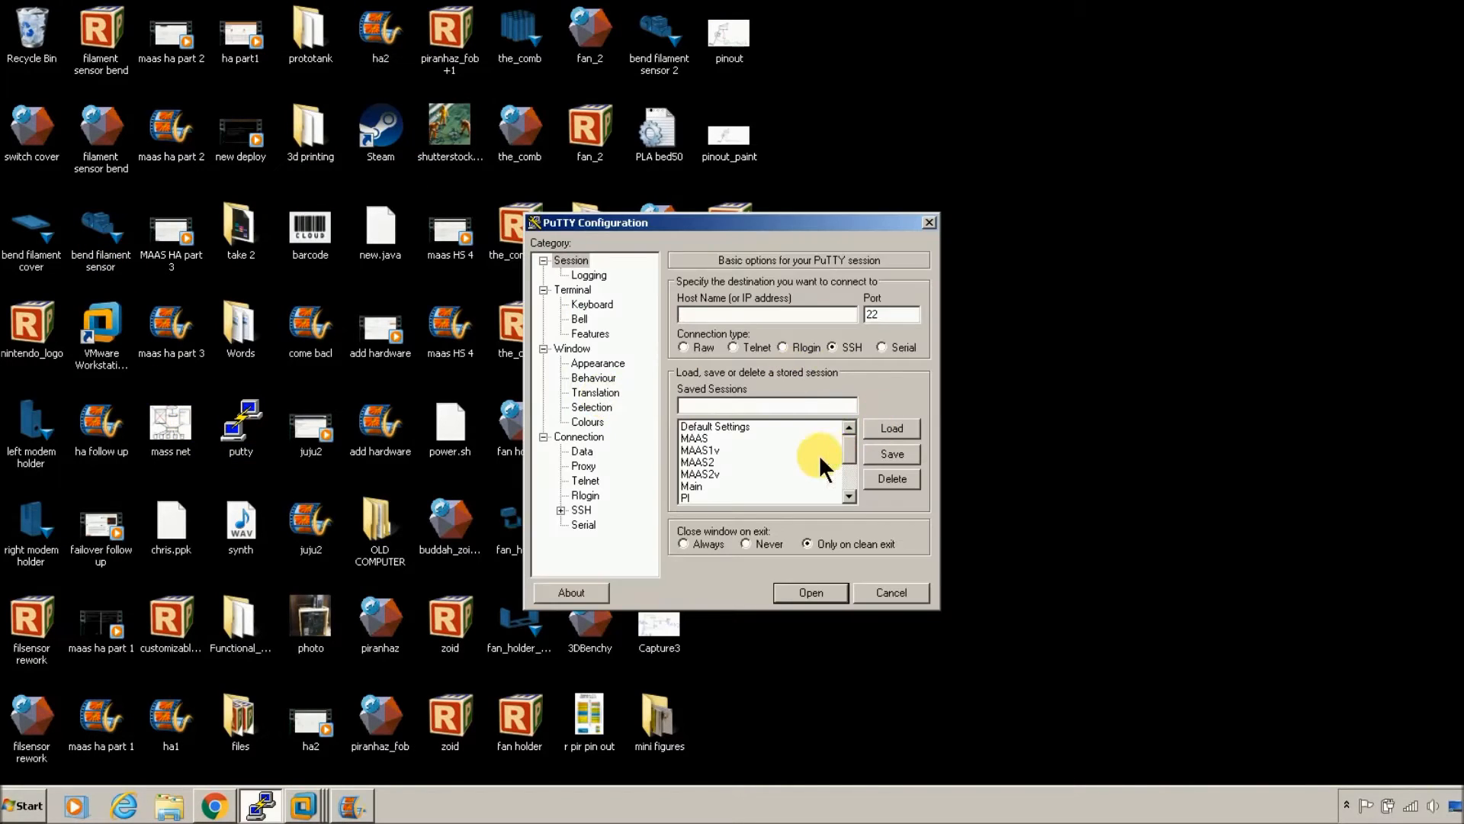
left_click(734, 438)
left_click(851, 447)
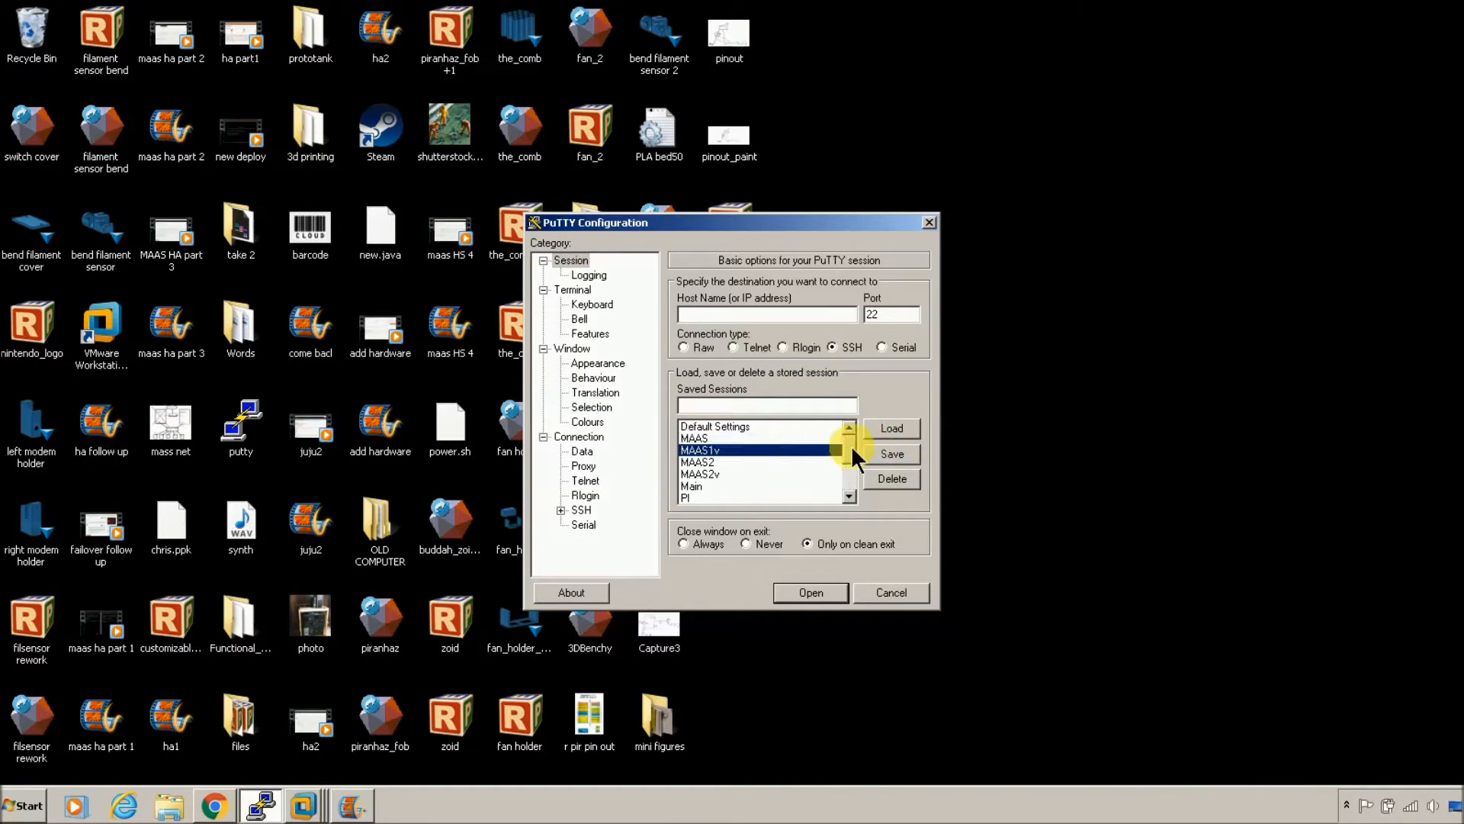
left_click(909, 431)
Step: Connect over SSH to 192.168.1.242, trust the host key, and maximize the terminal
left_click(808, 317)
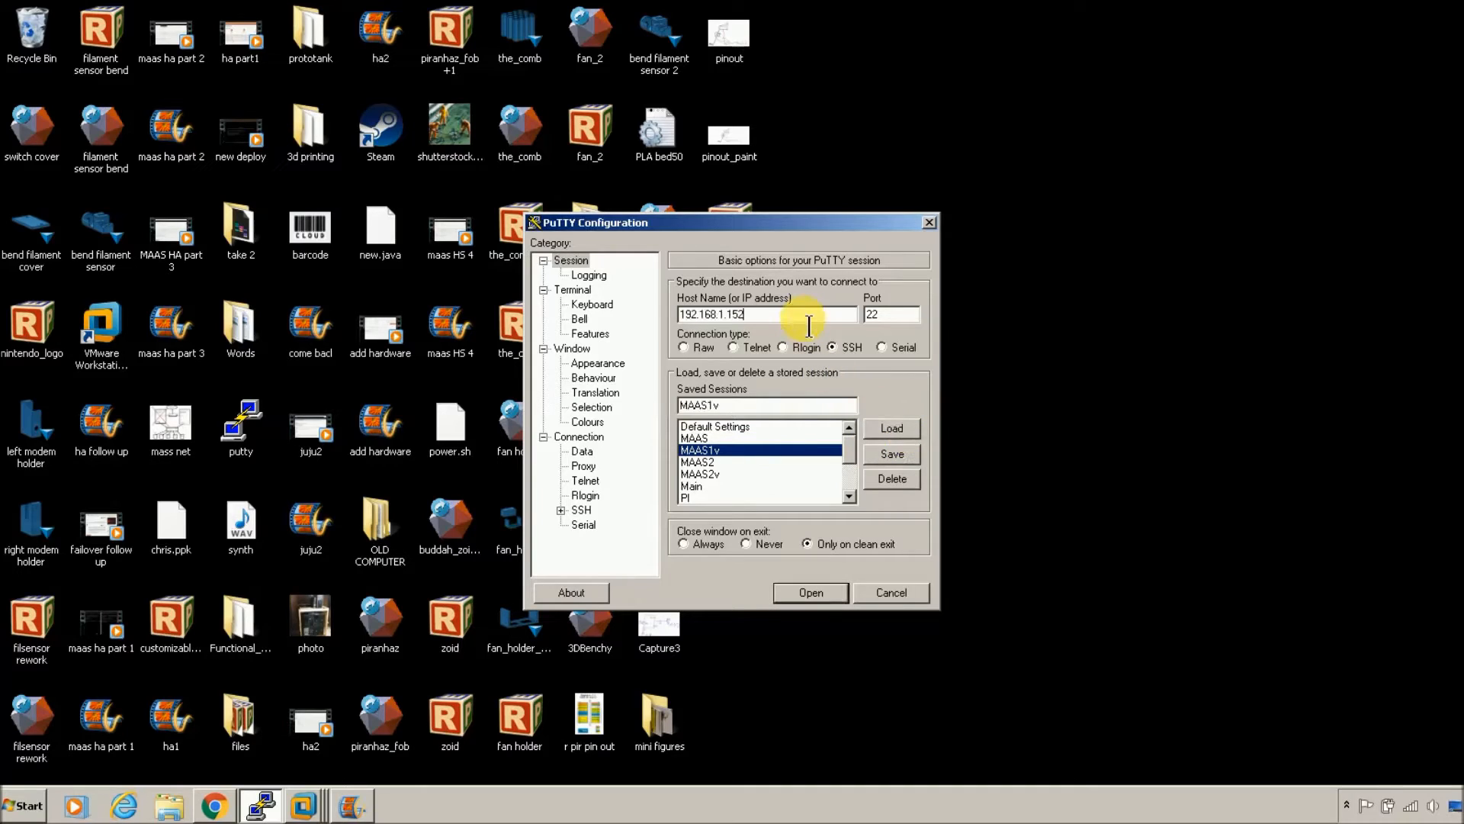
type("2")
key("Return")
left_click(743, 510)
left_click(1141, 132)
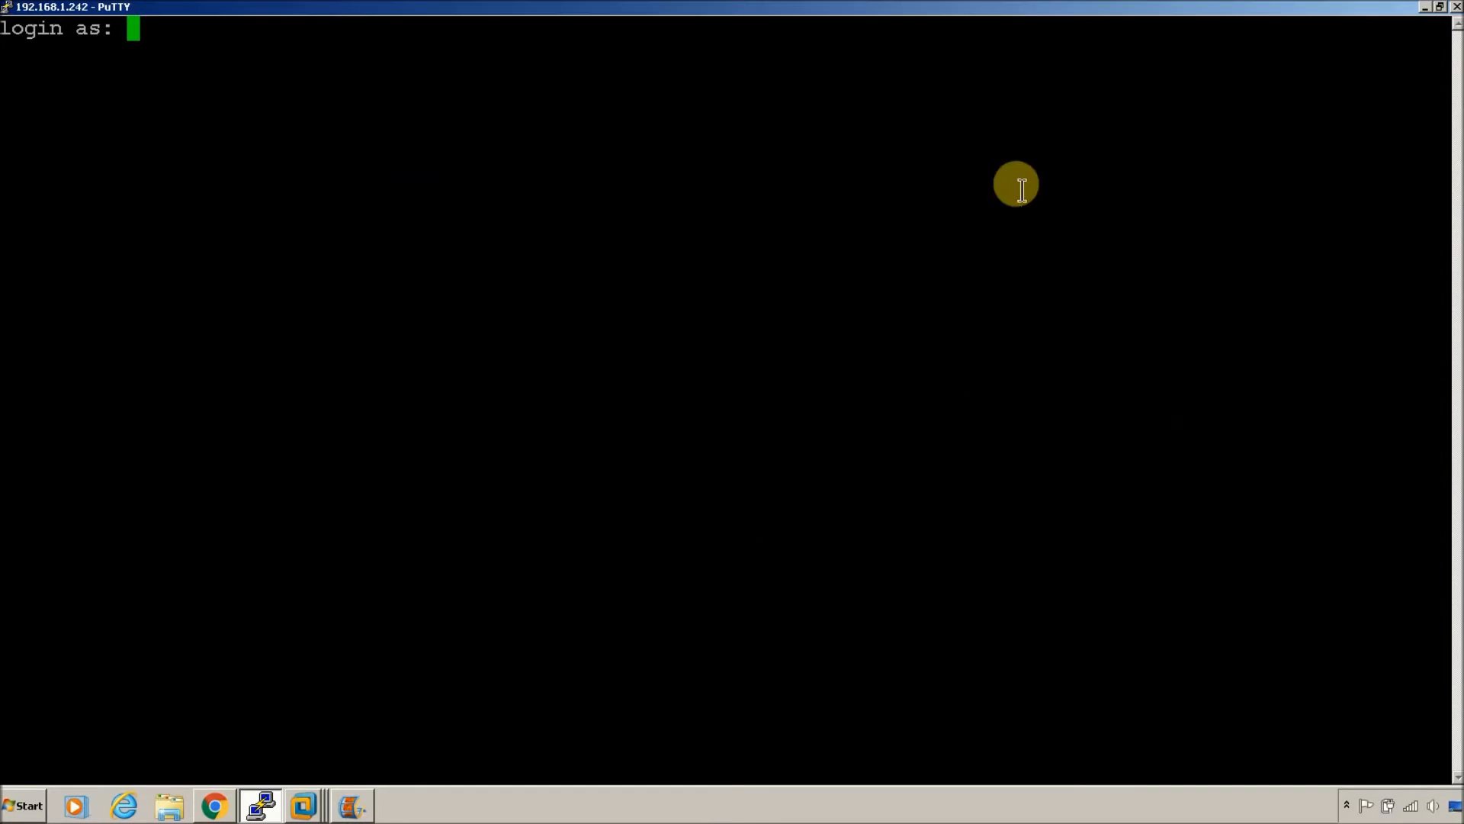
Step: Log in to the MAAS server and run sudo apt update with the sudo password
type("chris")
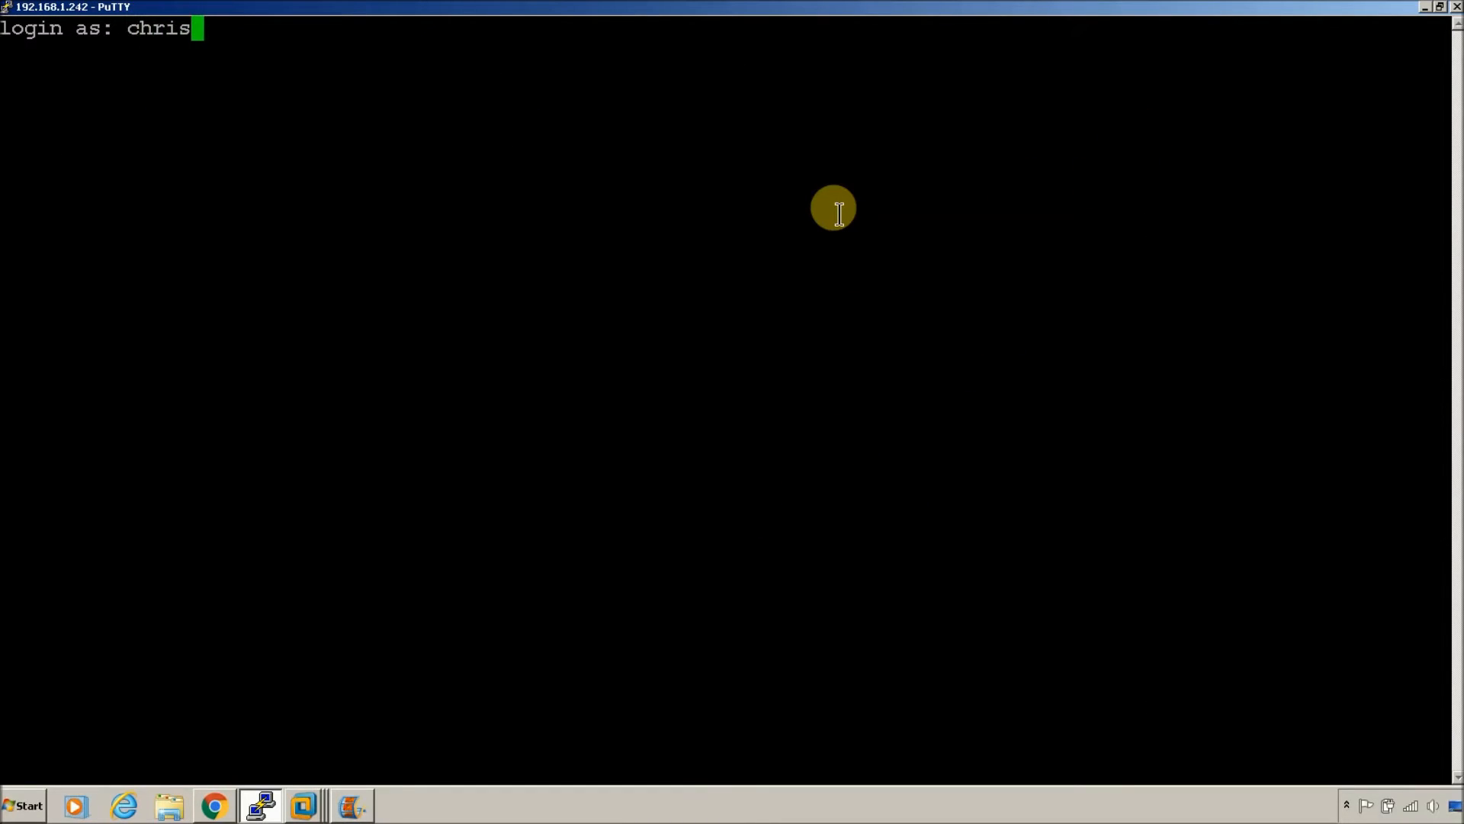
key("Return")
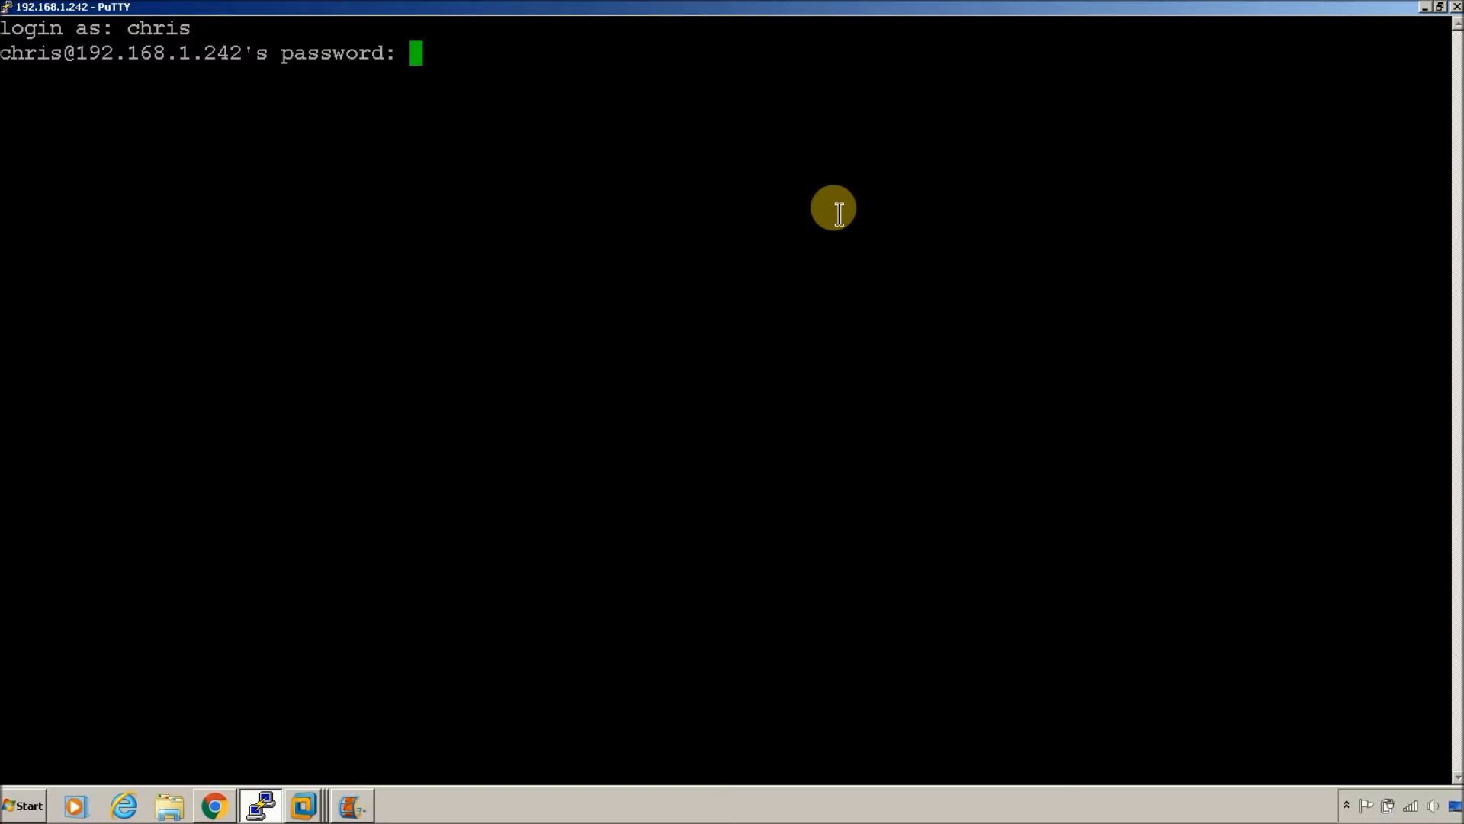
key("Return")
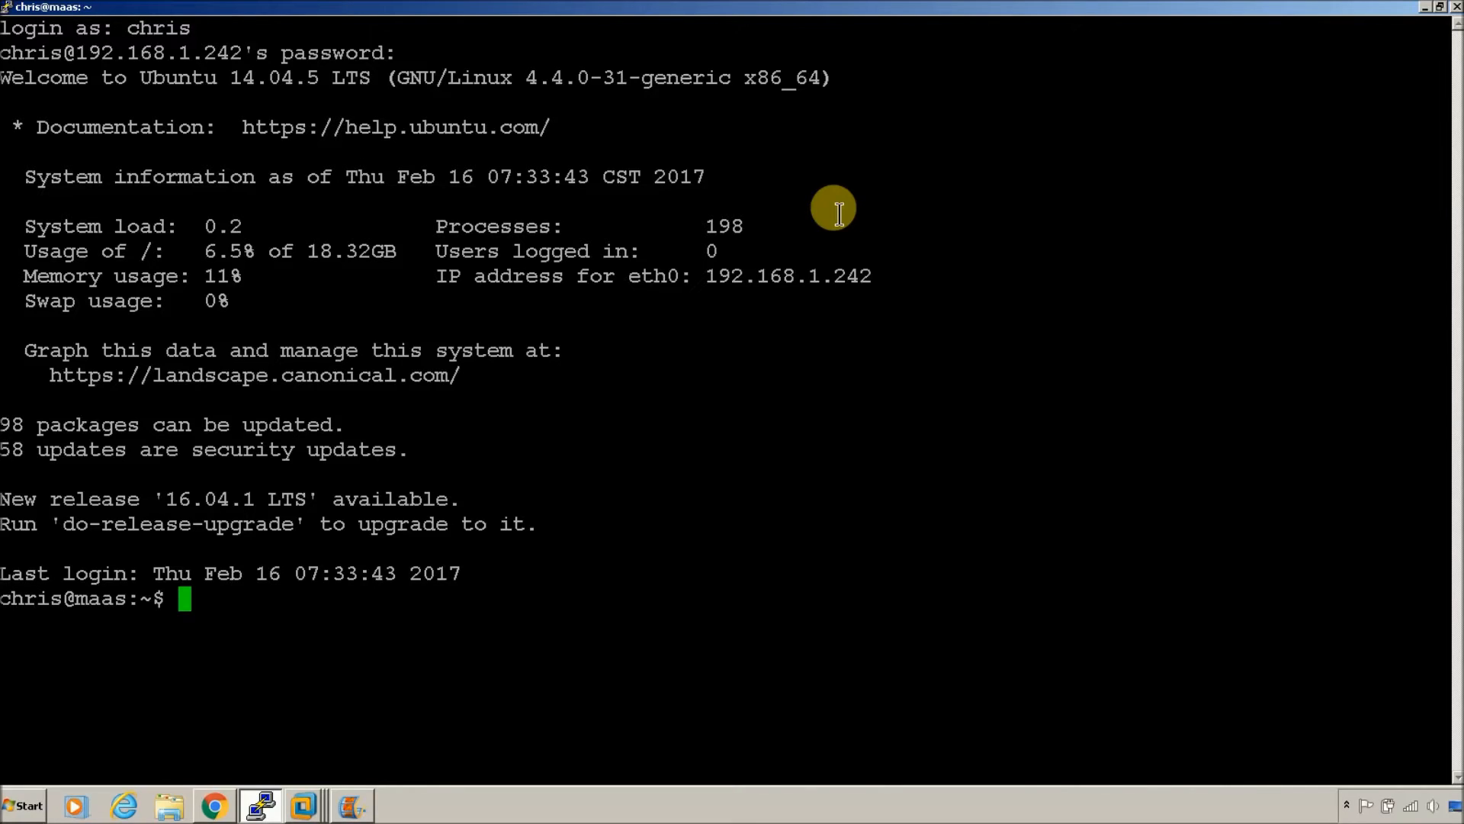
type("sudo apt update")
key("Return")
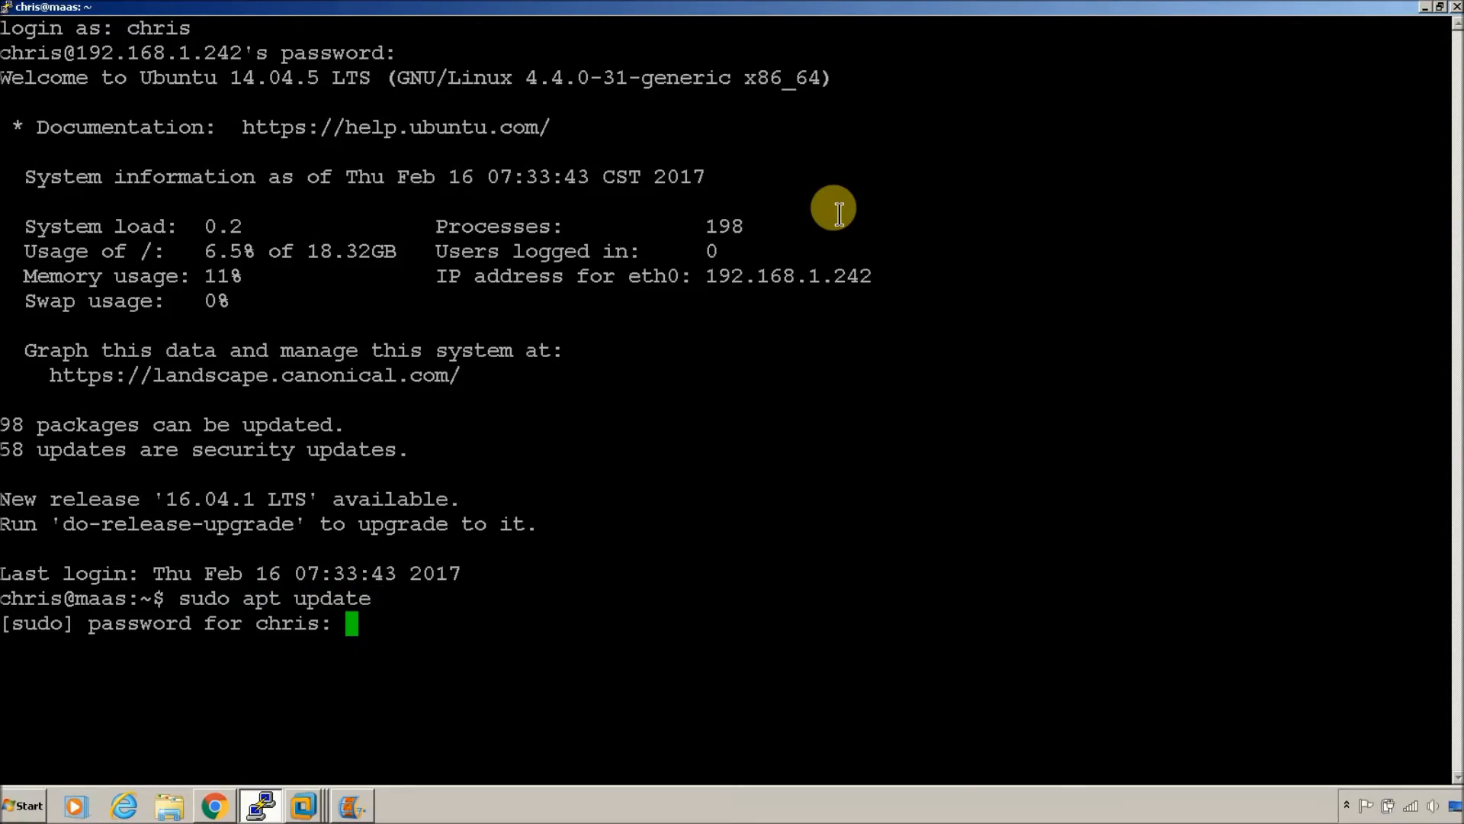
key("Return")
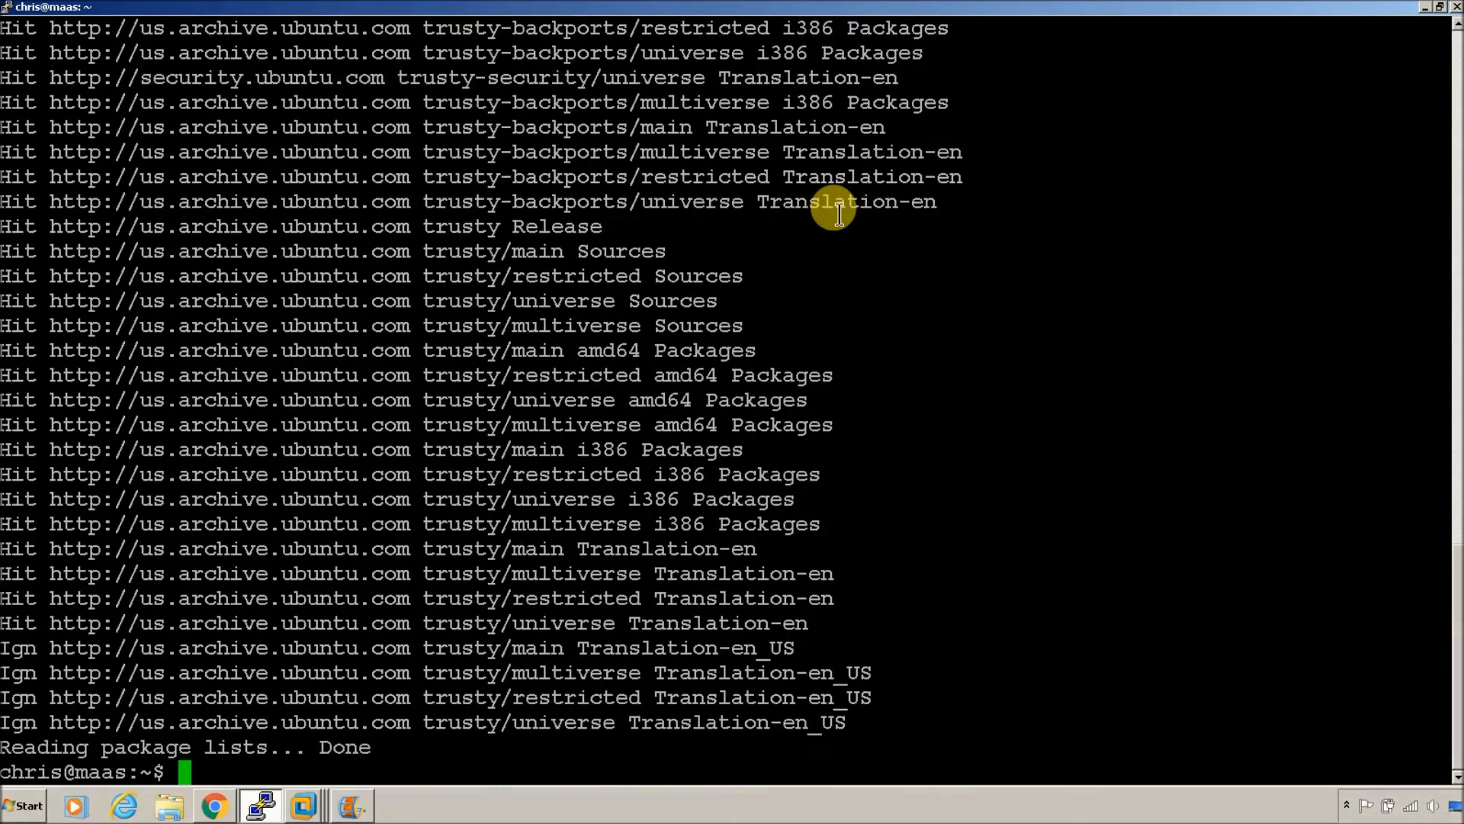
Step: Edit the recalled command to start sudo apt upgrade
key("Up")
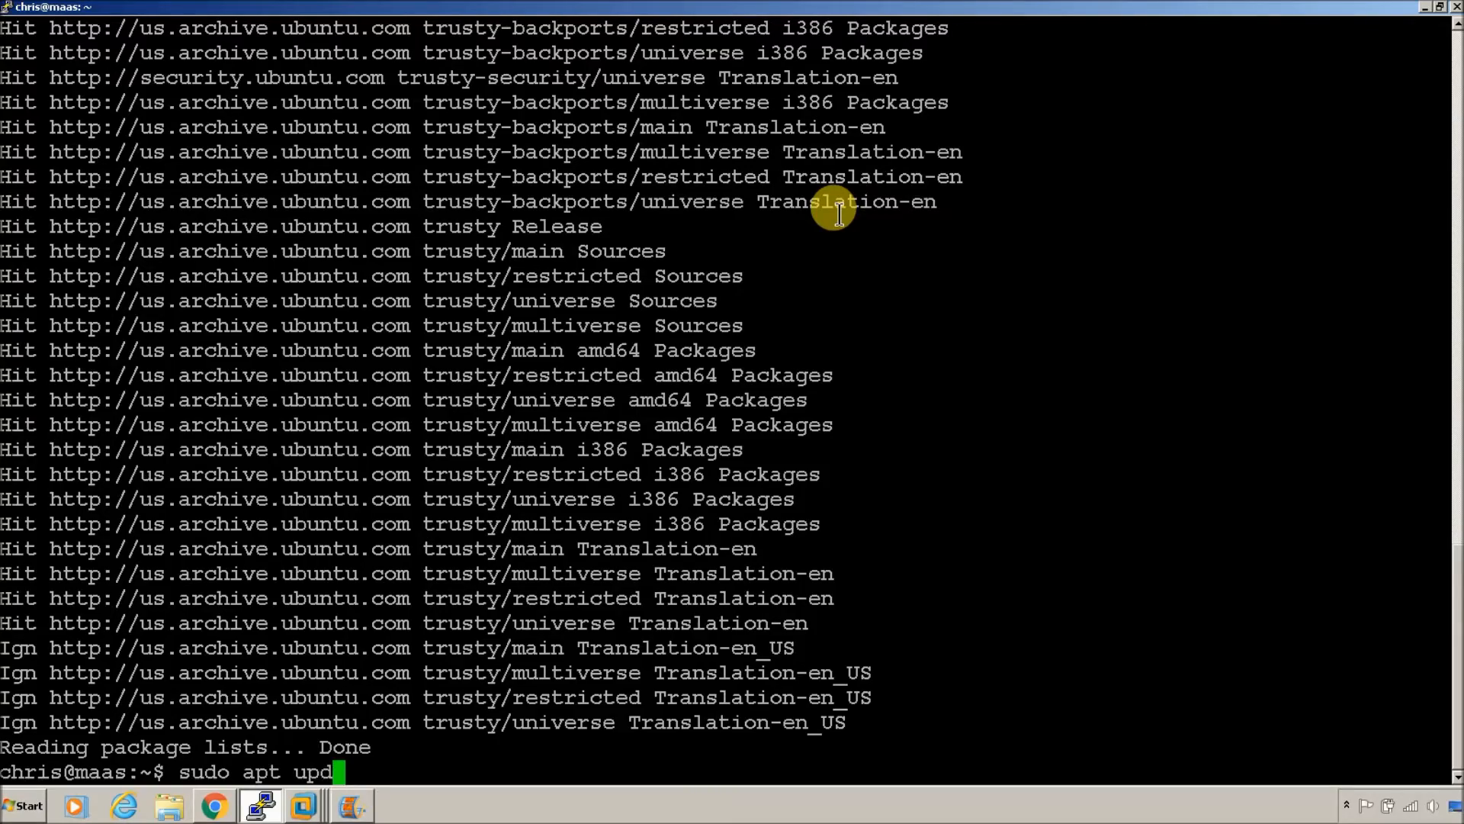
type("de")
key("Return")
Step: Confirm the package upgrade and open a new Chrome tab
key("Return")
left_click(215, 805)
left_click(204, 12)
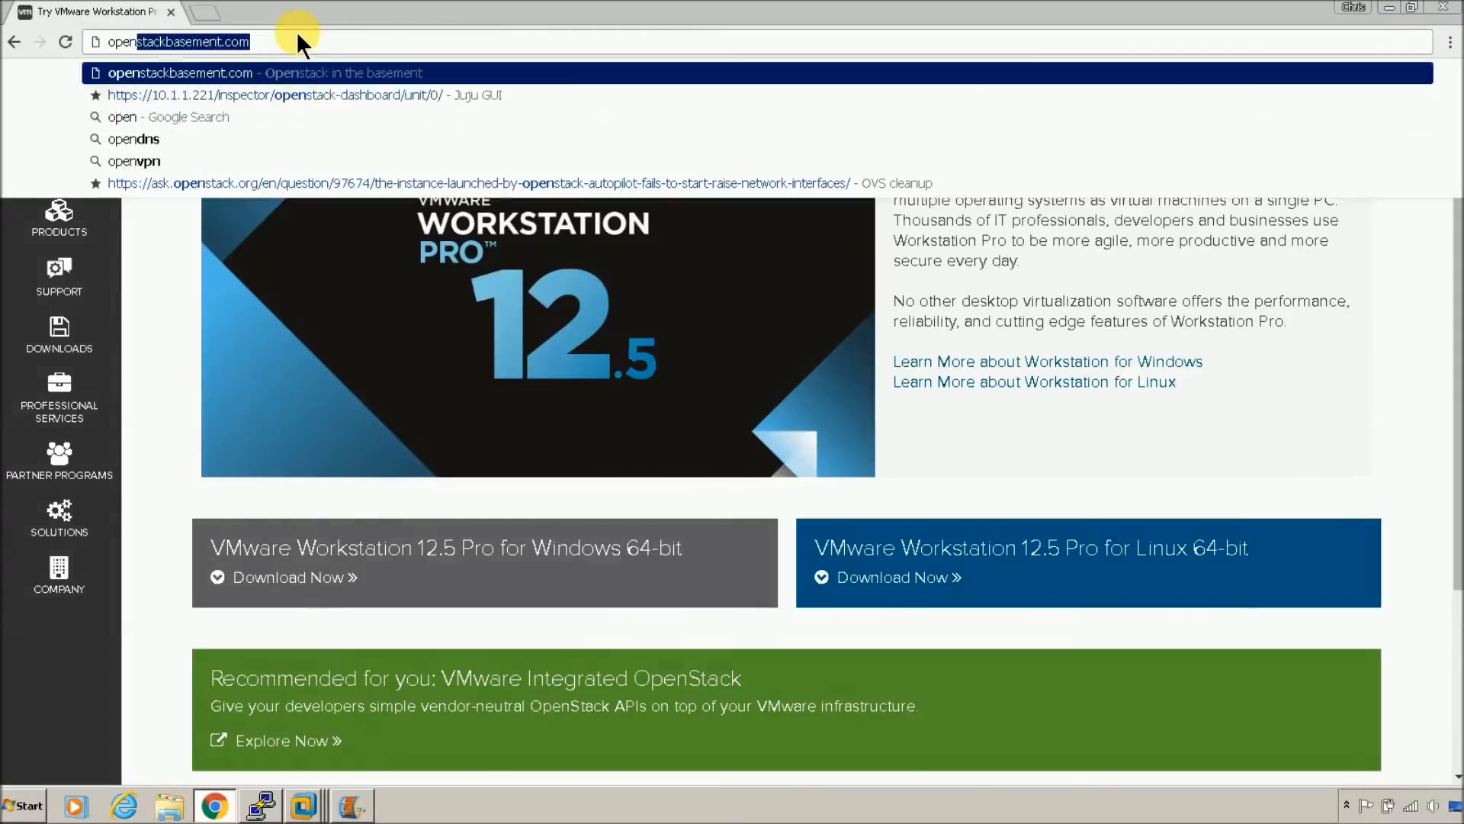
key("Return")
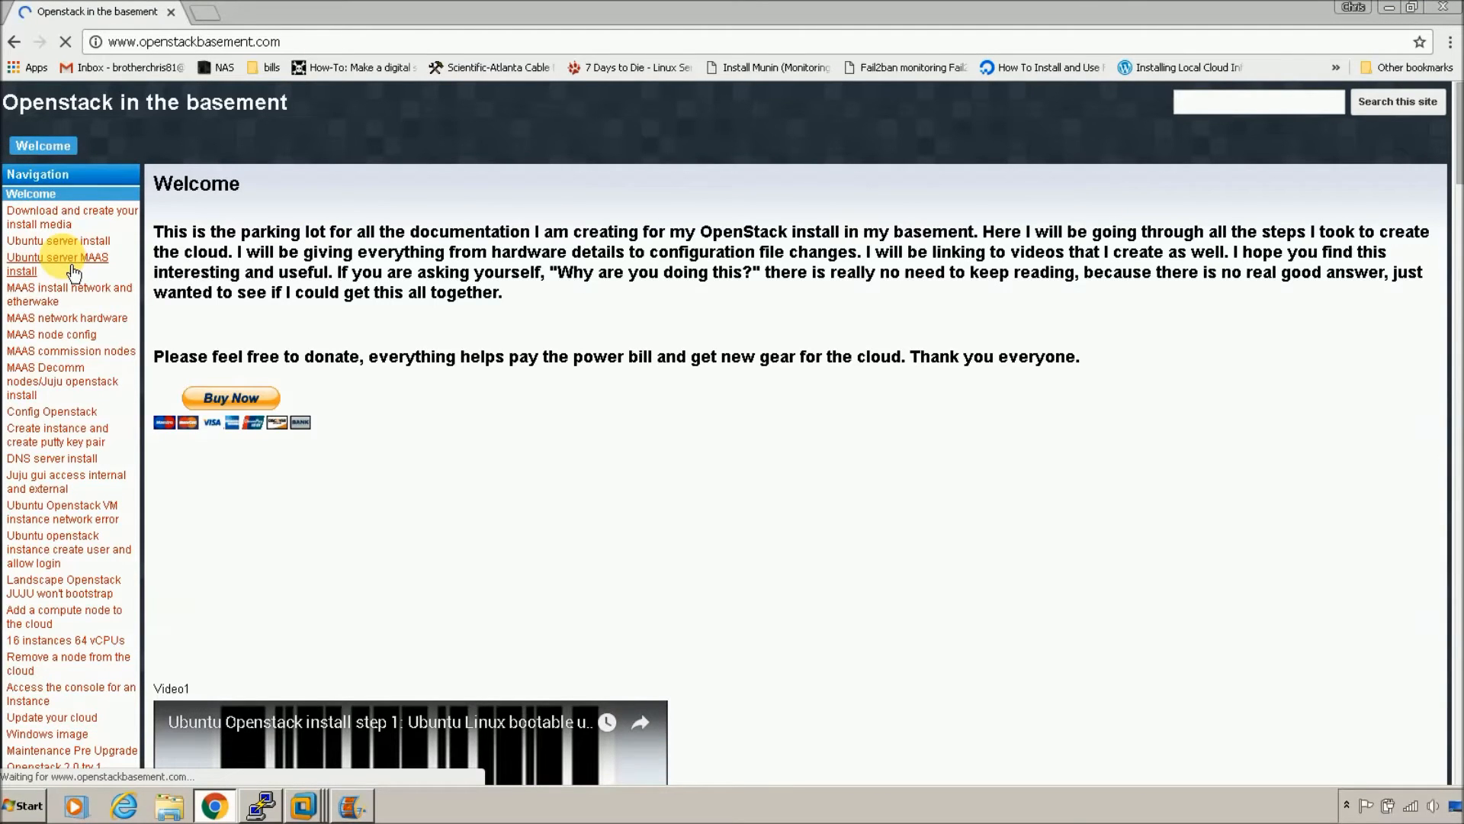
Step: Open the guide's Ubuntu server MAAS install page and scroll down to its setup commands
left_click(82, 240)
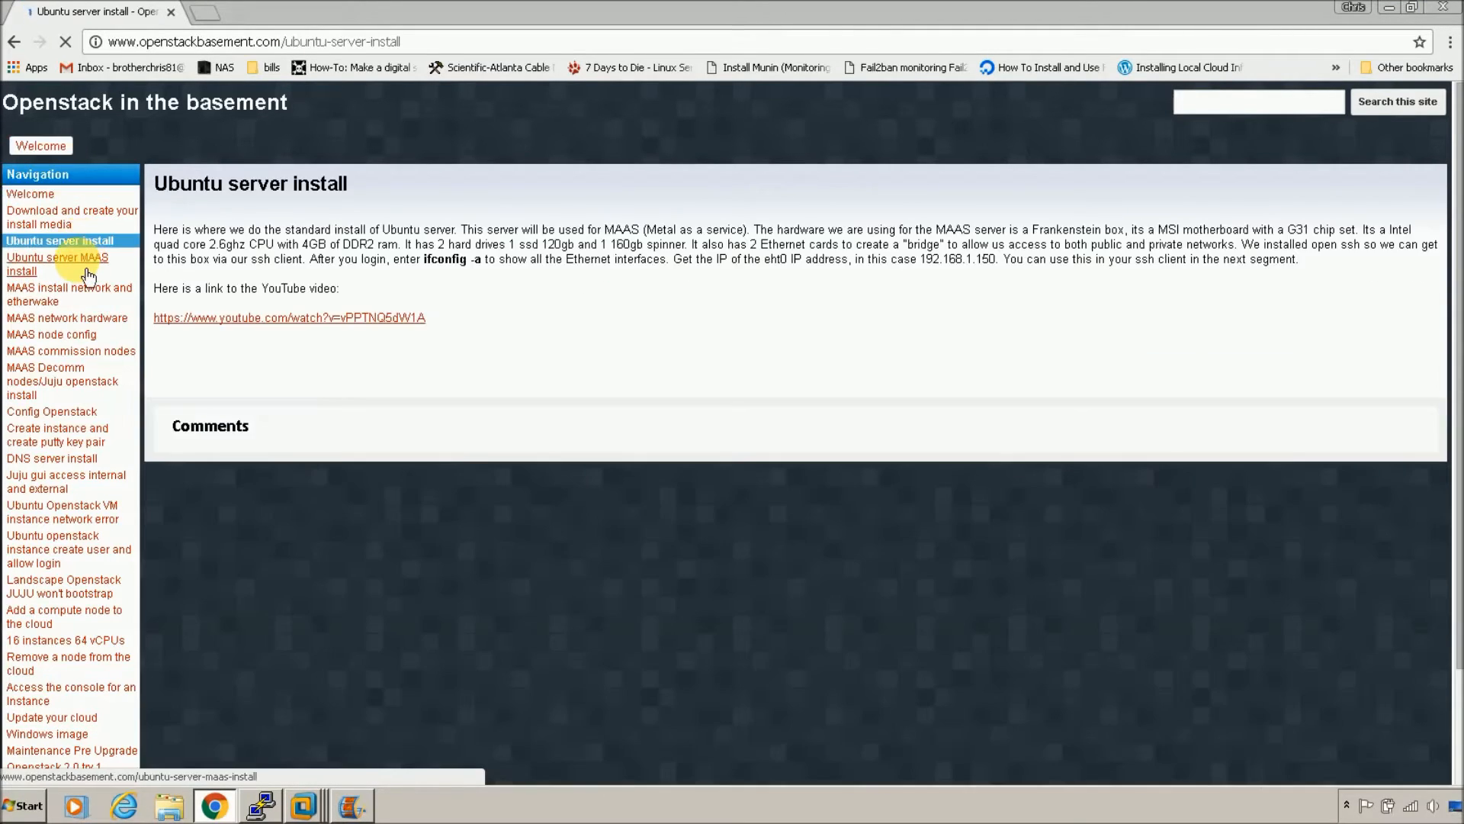
left_click(88, 272)
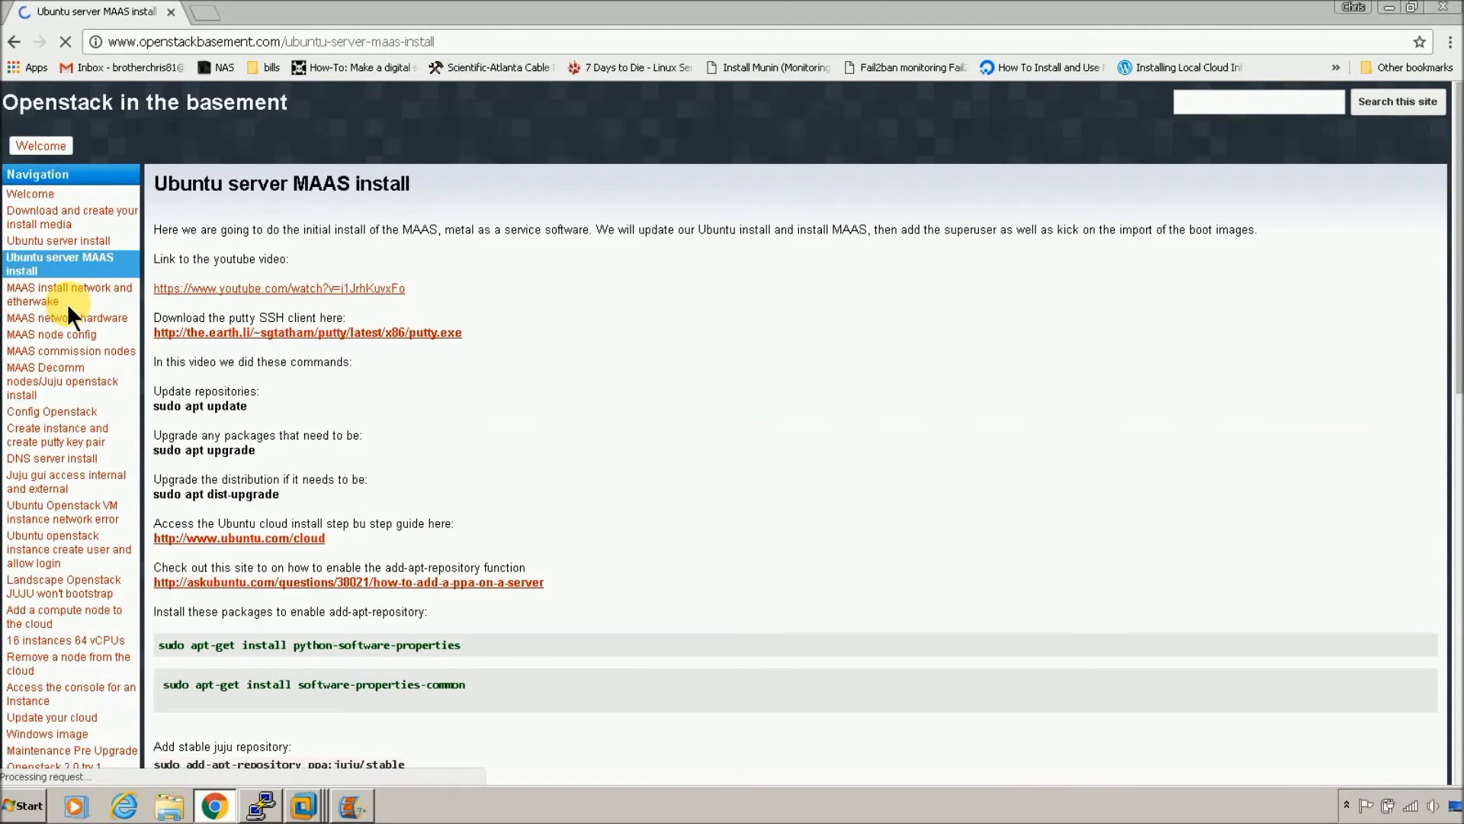
scroll(668, 541, "down", 1)
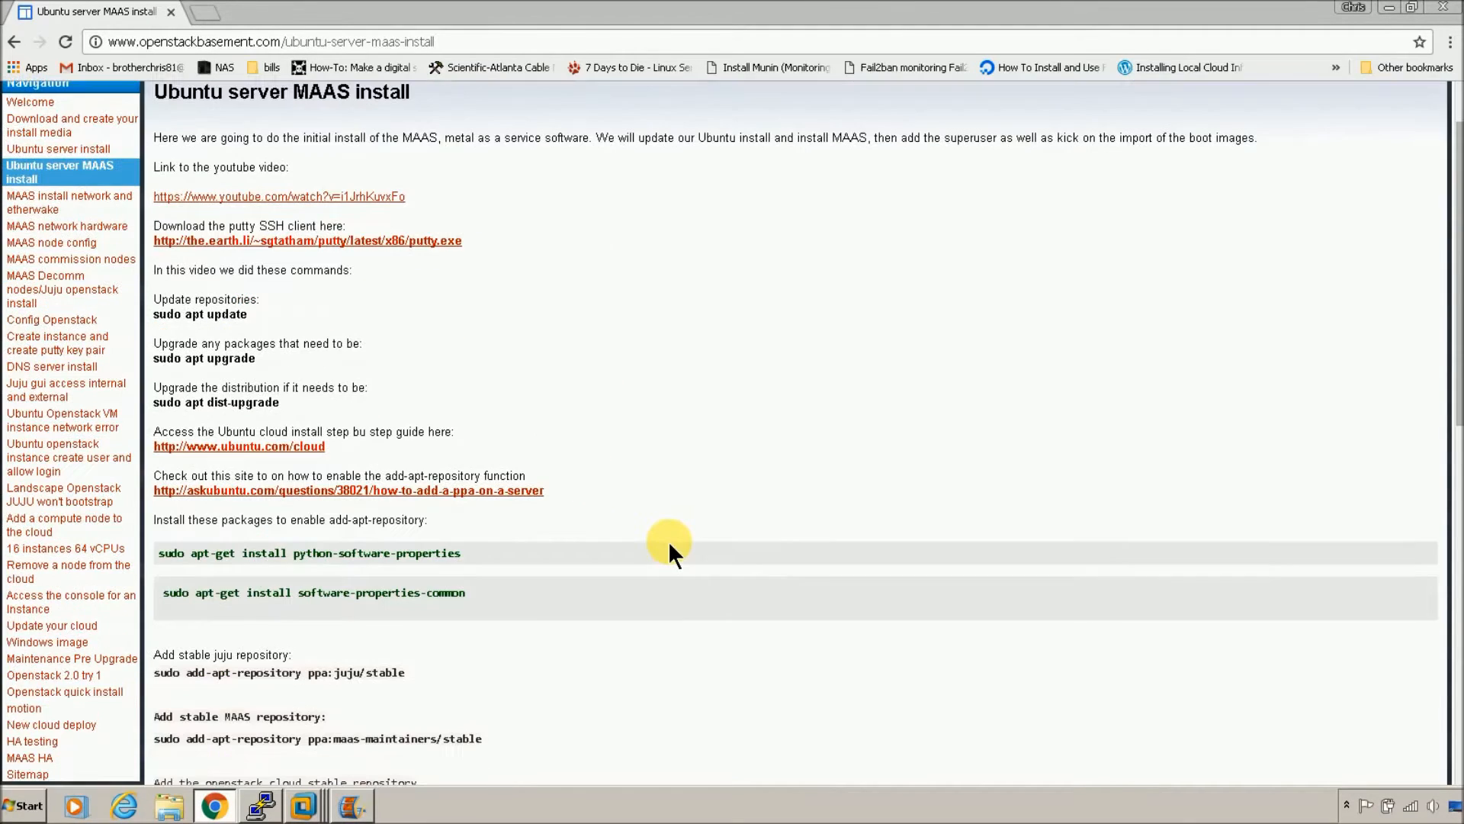
scroll(668, 541, "down", 2)
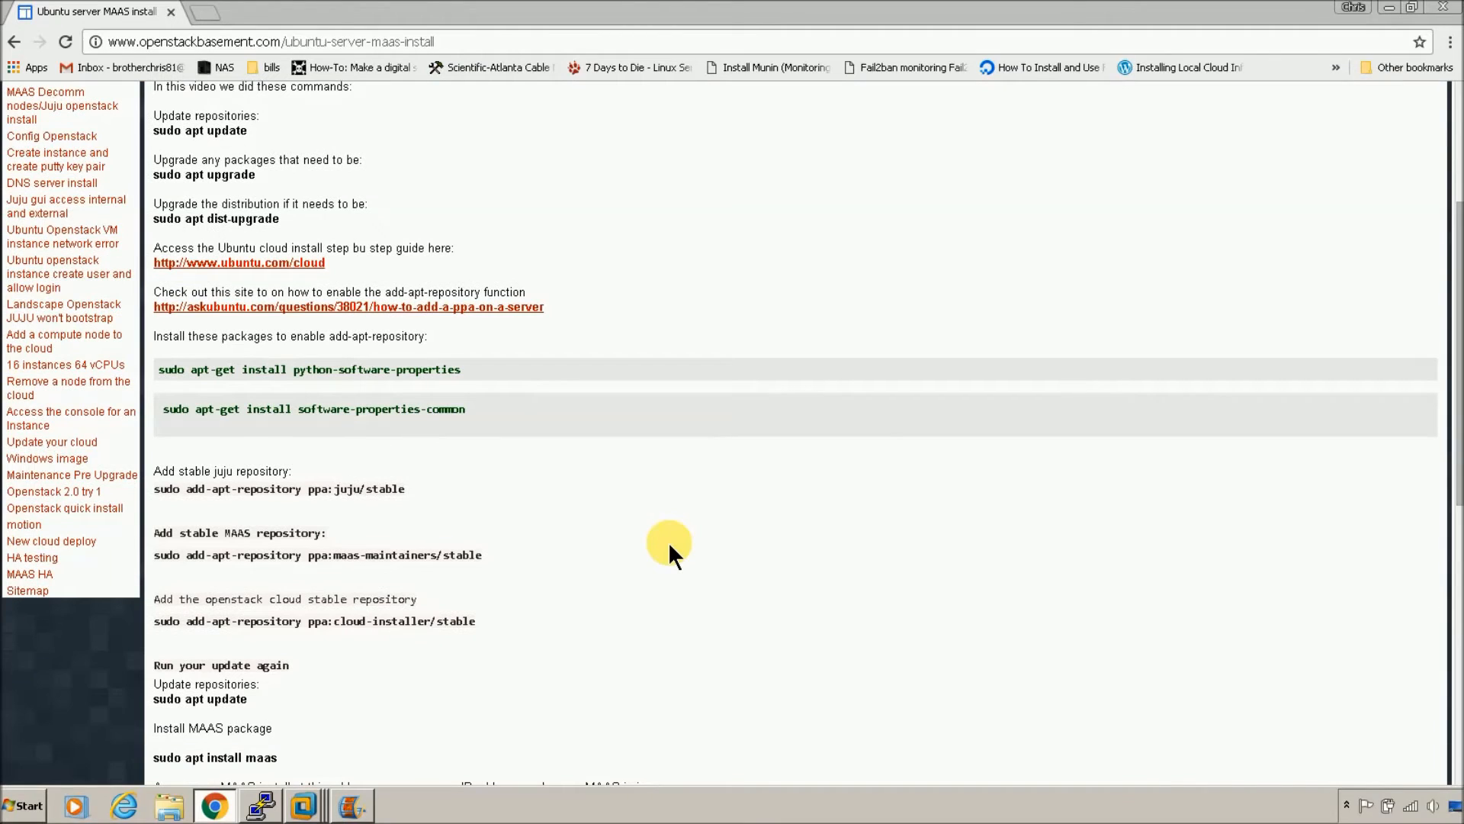
scroll(667, 541, "down", 1)
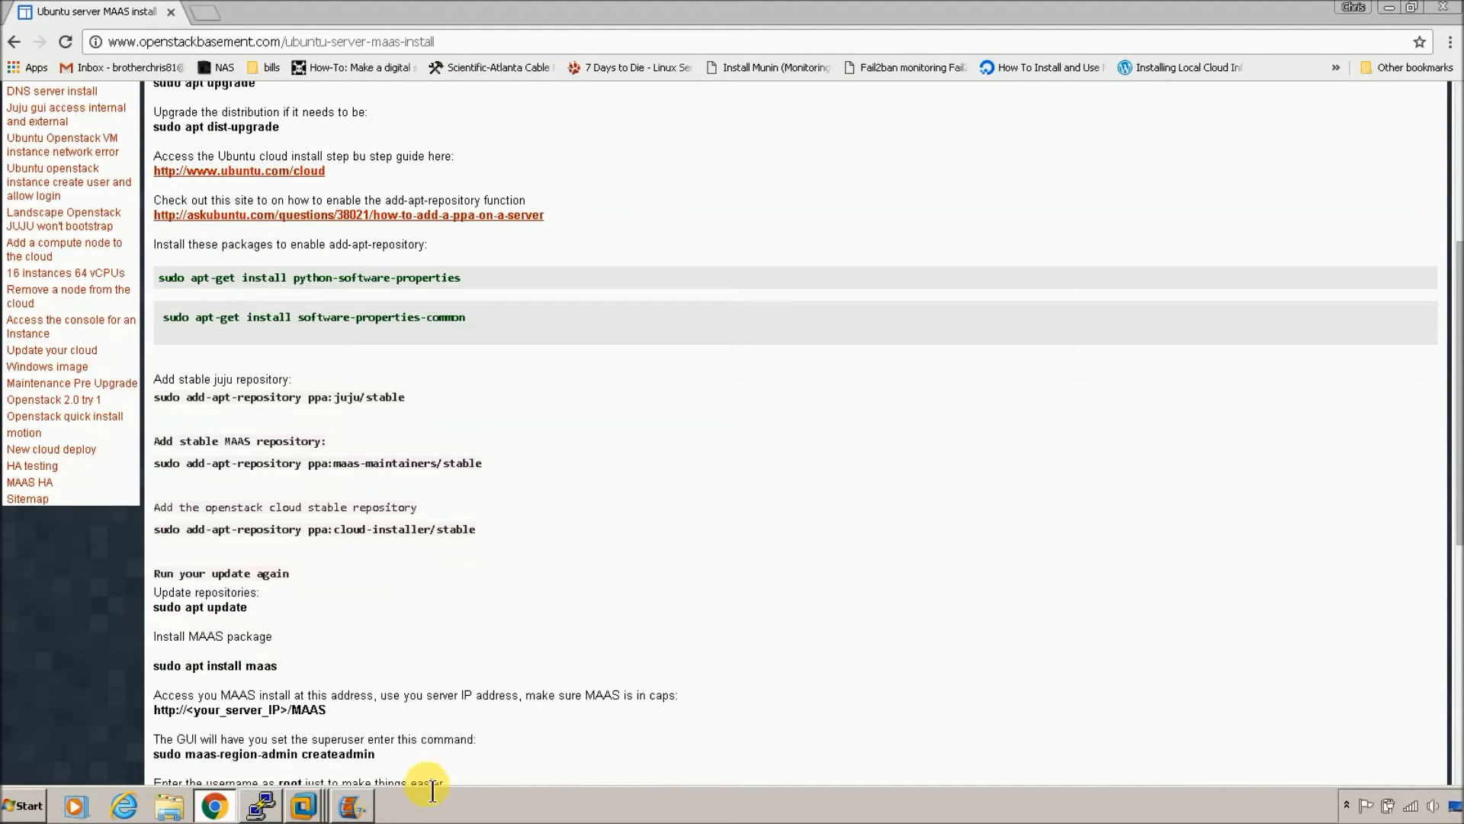
left_click(262, 805)
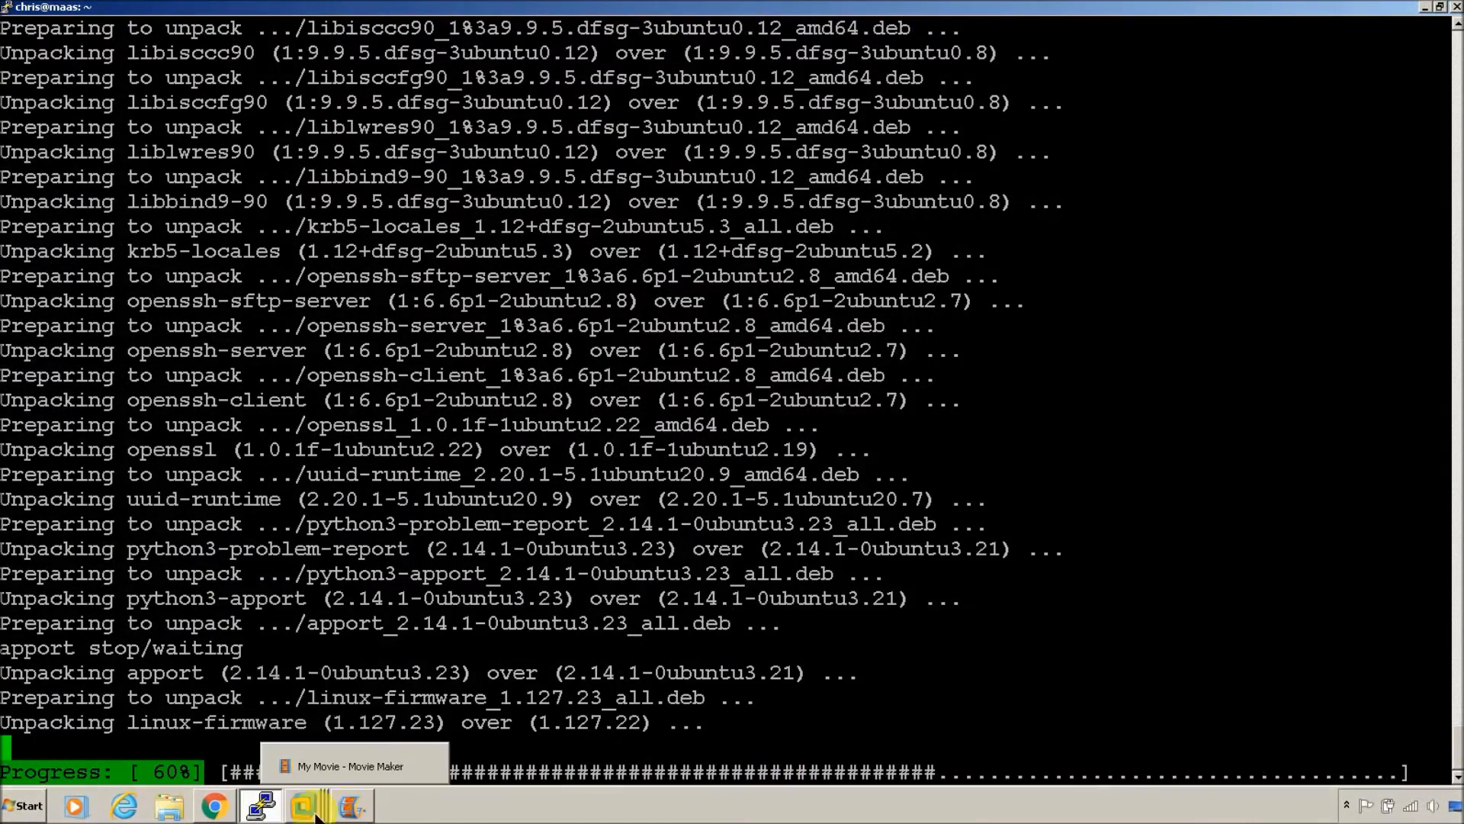
left_click(214, 805)
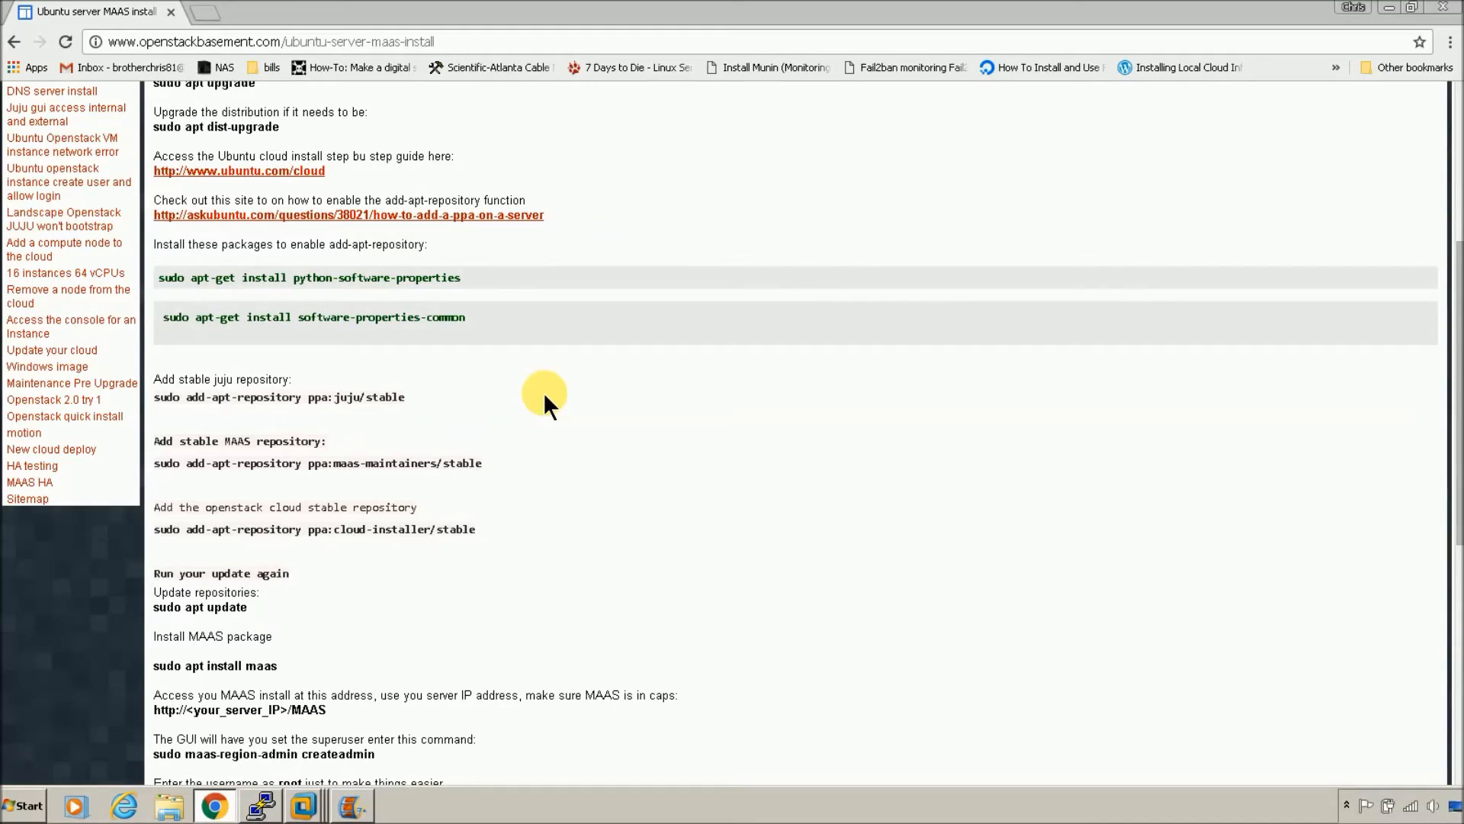
left_click(204, 11)
type("www.ubuntu.com")
key("Return")
mouse_move(415, 130)
left_click(416, 183)
scroll(221, 435, "down", 20)
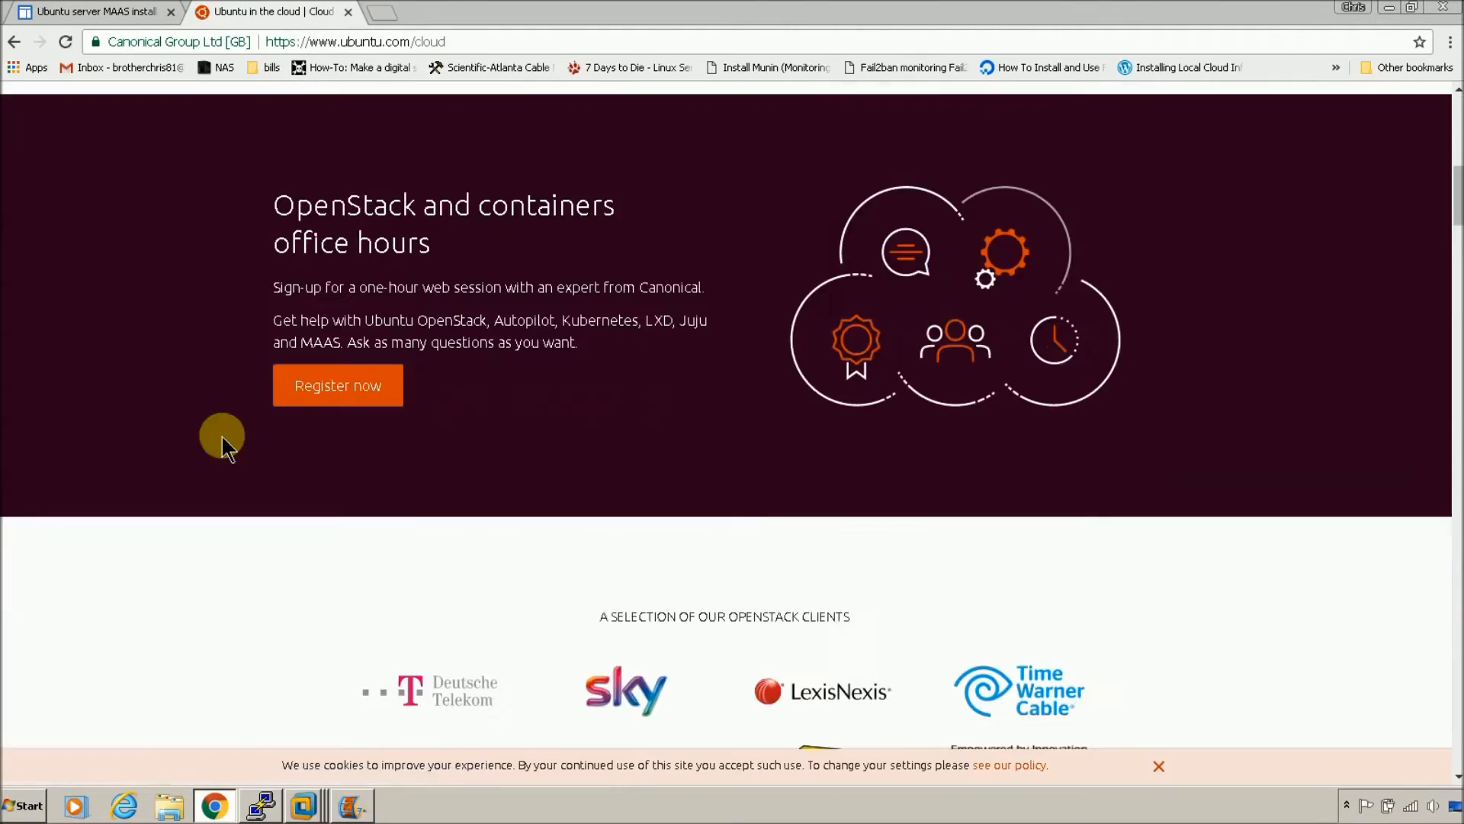
scroll(248, 436, "down", 20)
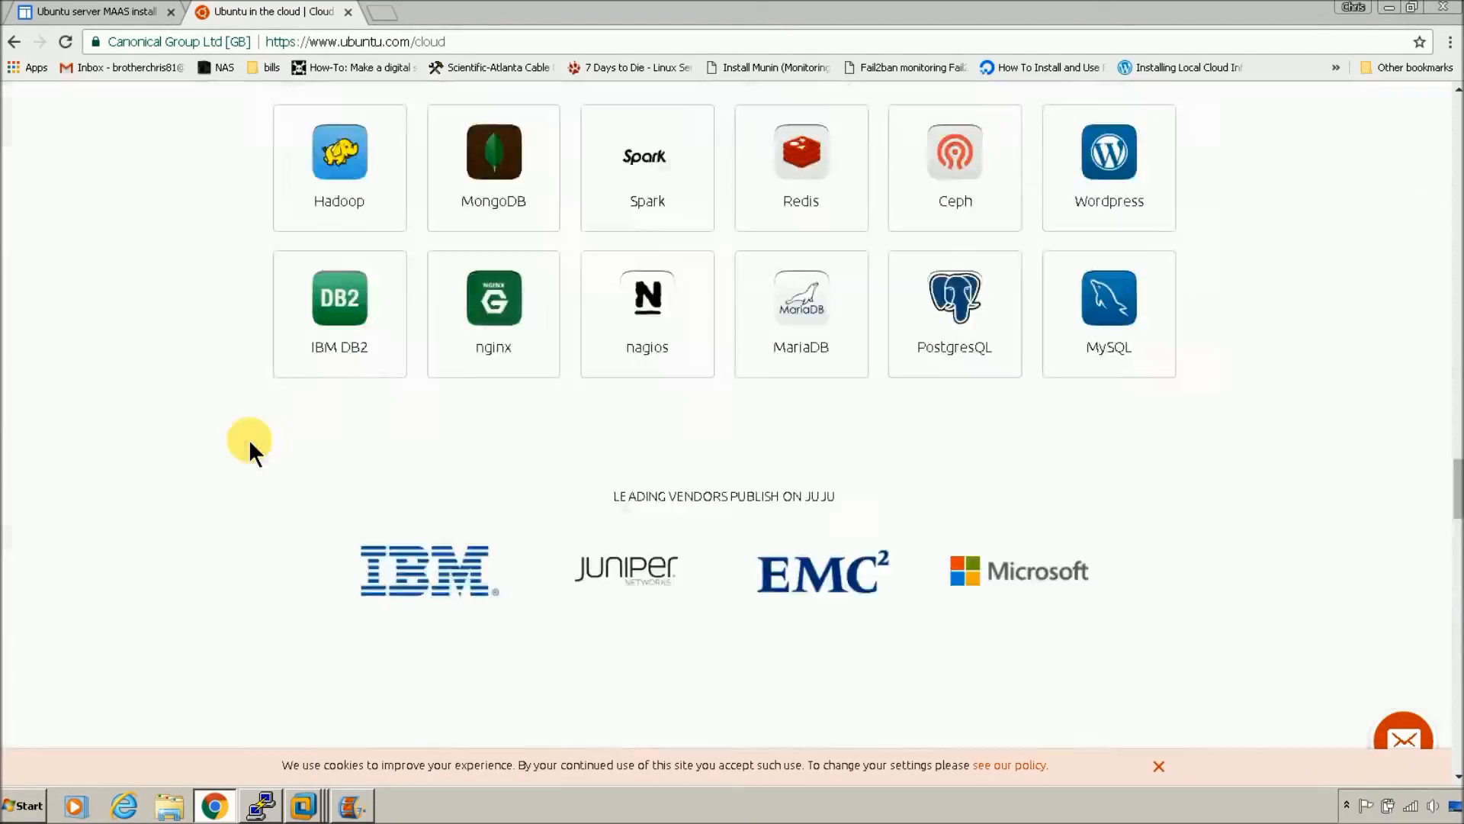
scroll(248, 438, "up", 20)
Step: Navigate to OpenStack > Install OpenStack > Autopilot install instructions
mouse_move(416, 136)
left_click(430, 206)
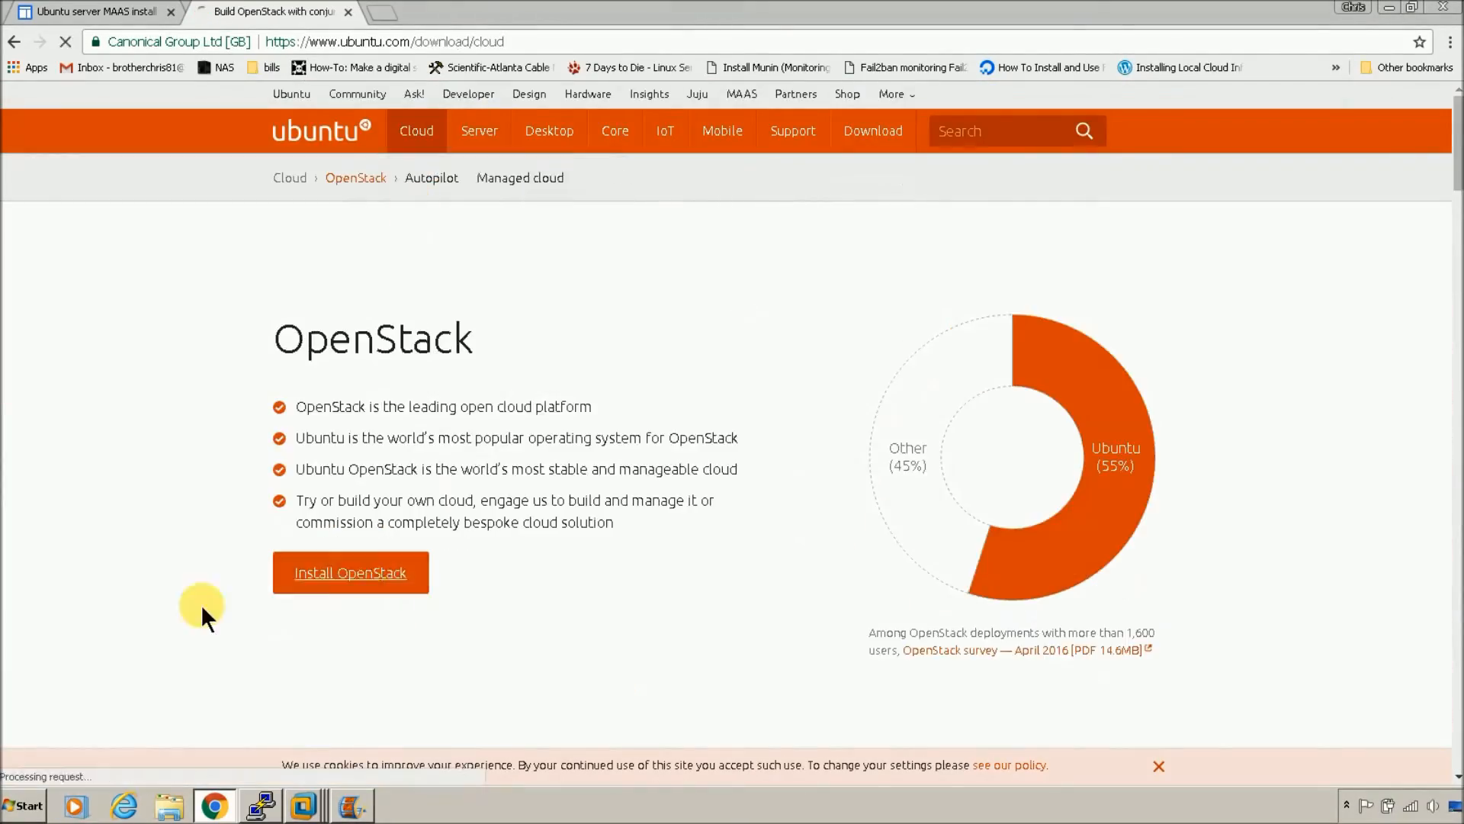
left_click(369, 586)
scroll(236, 534, "down", 20)
scroll(236, 534, "up", 19)
left_click(888, 483)
scroll(565, 588, "down", 10)
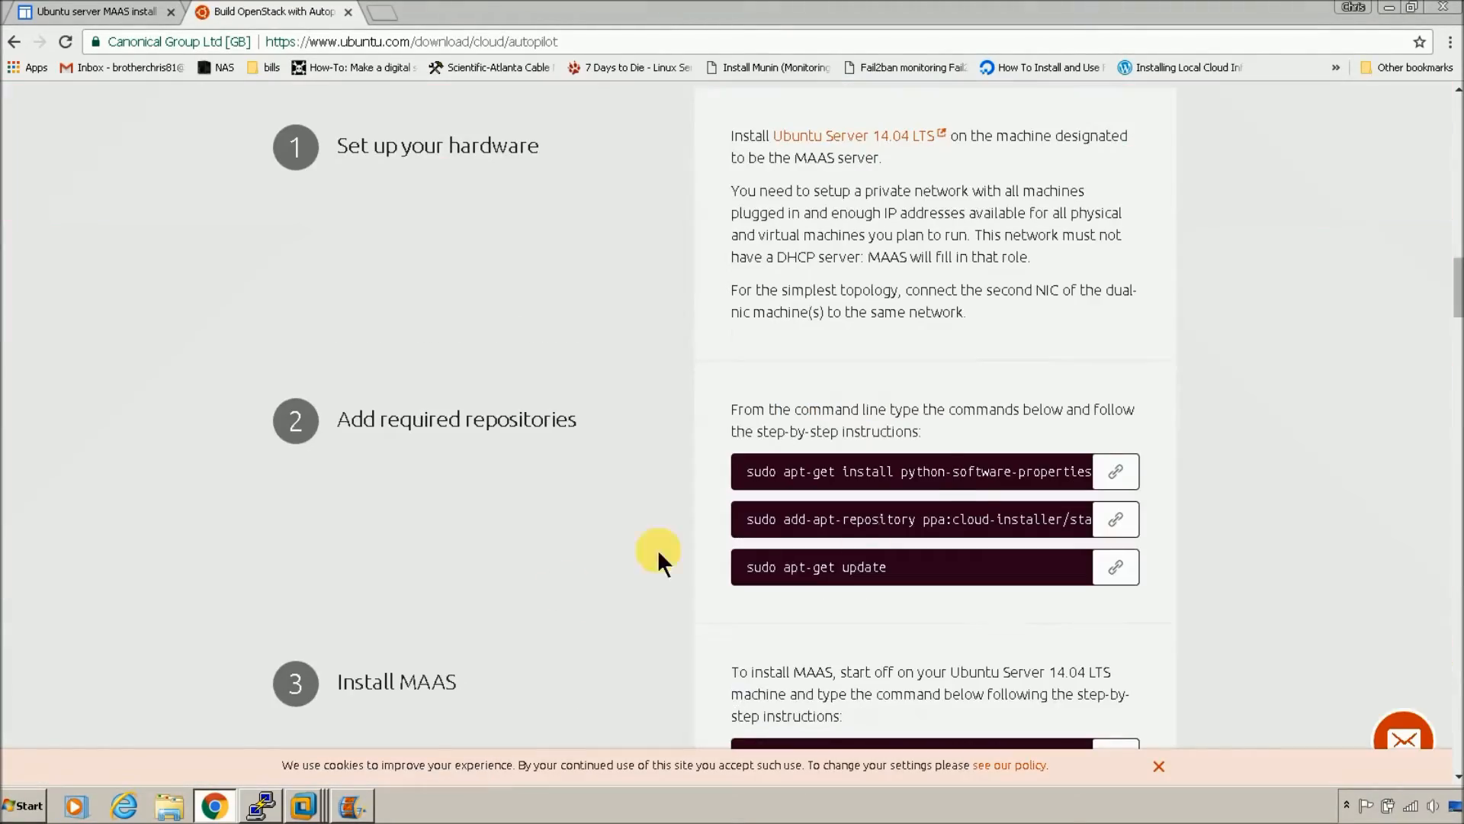
Step: Return to the MAAS install guide tab, leaving the terminal minimized
left_click(96, 12)
left_click(263, 808)
left_click(265, 809)
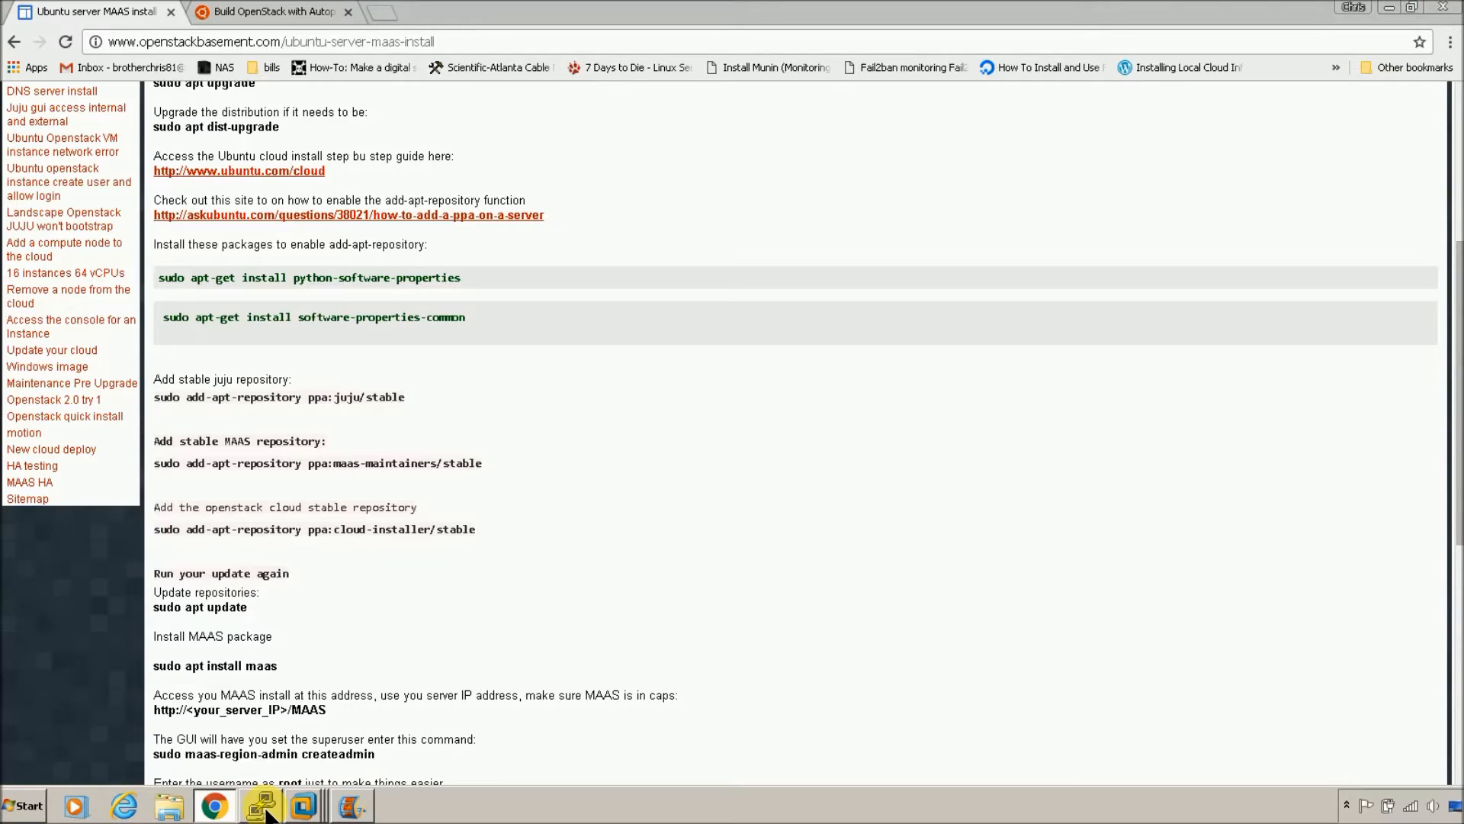
Step: Copy the python-software-properties install command from the guide, run it in PuTTY, and confirm
left_click(264, 807)
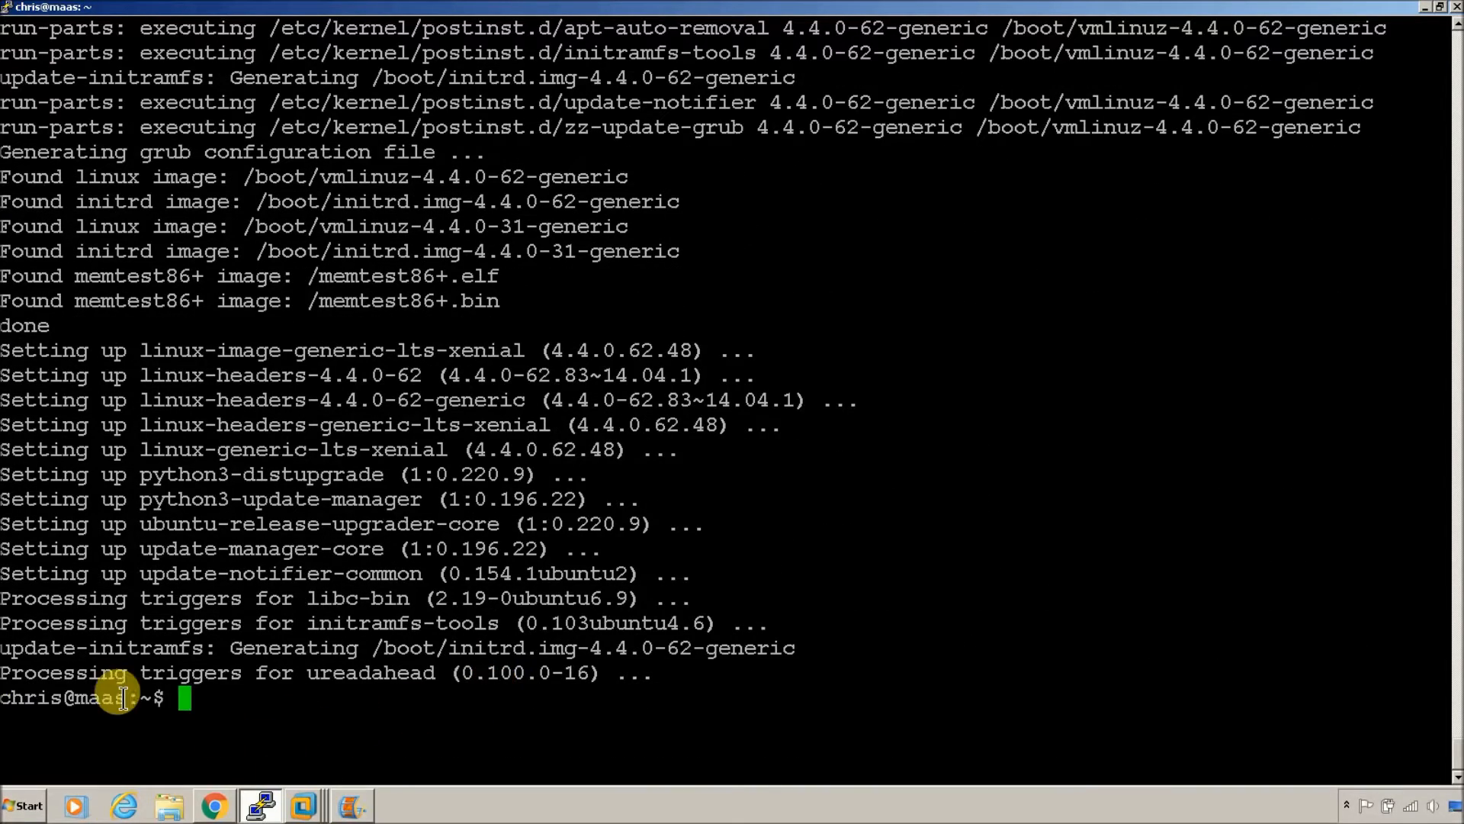
left_click(214, 813)
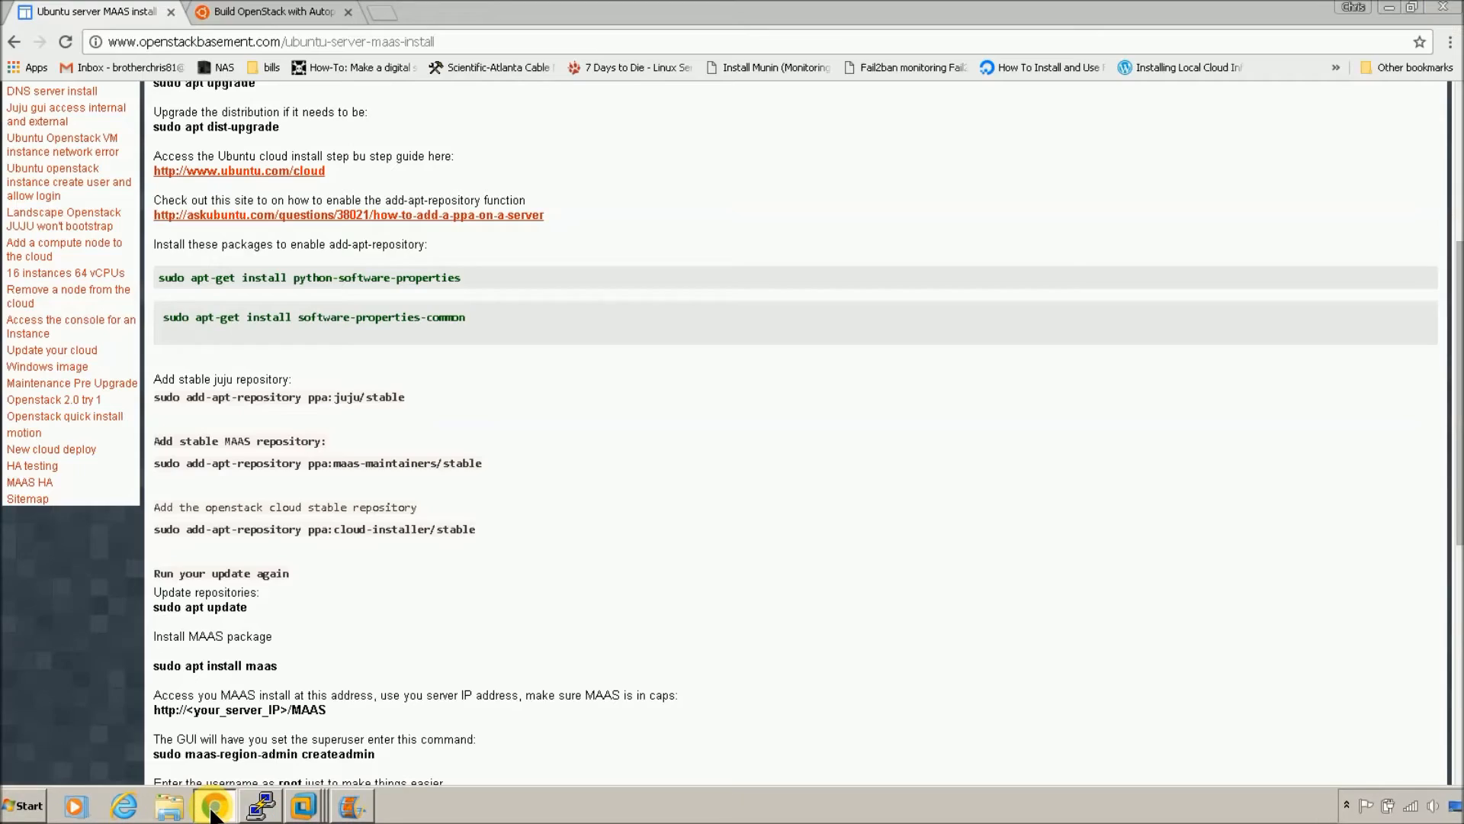
triple_click(317, 279)
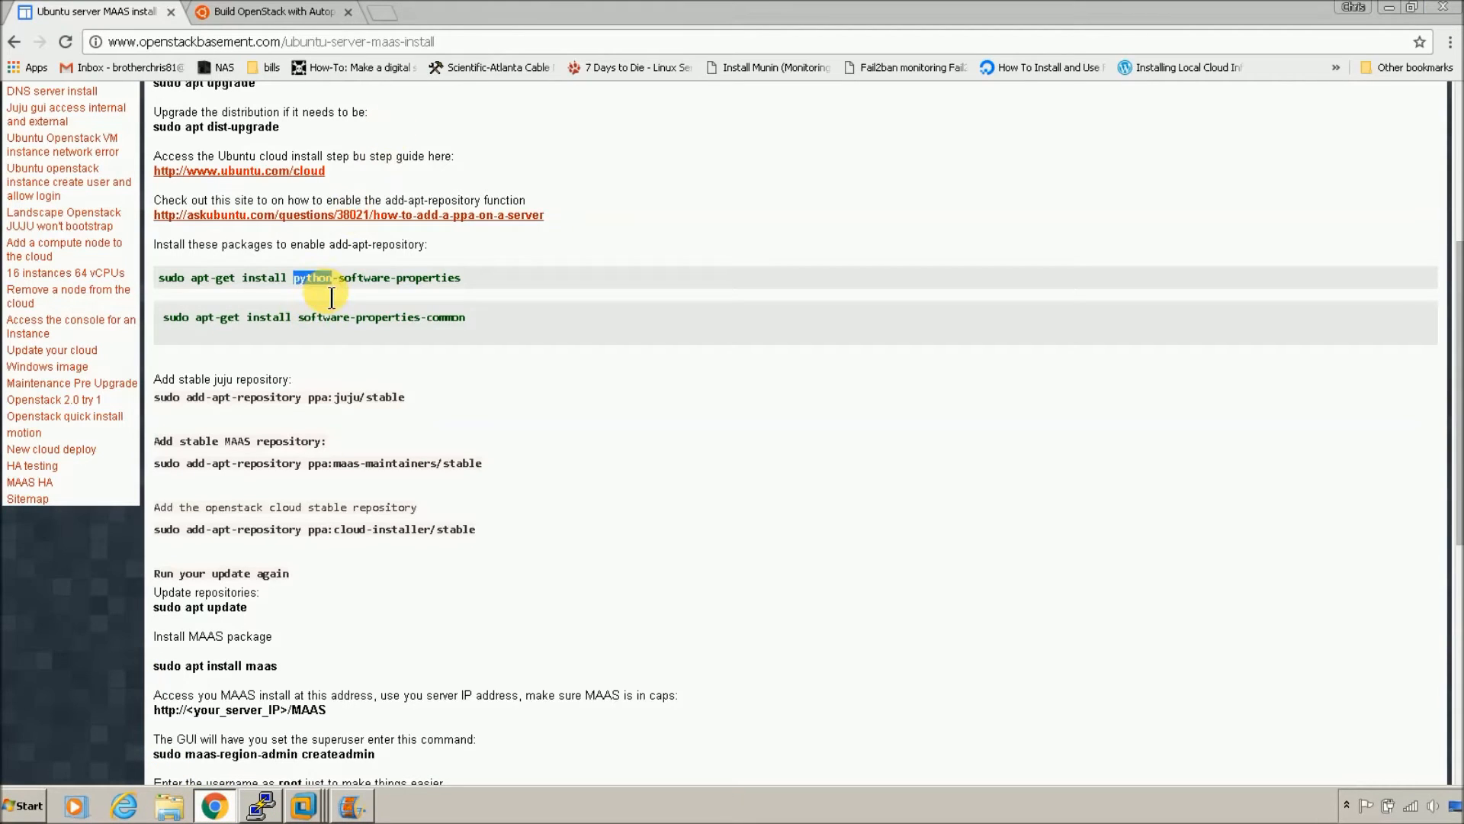
right_click(317, 281)
left_click(353, 295)
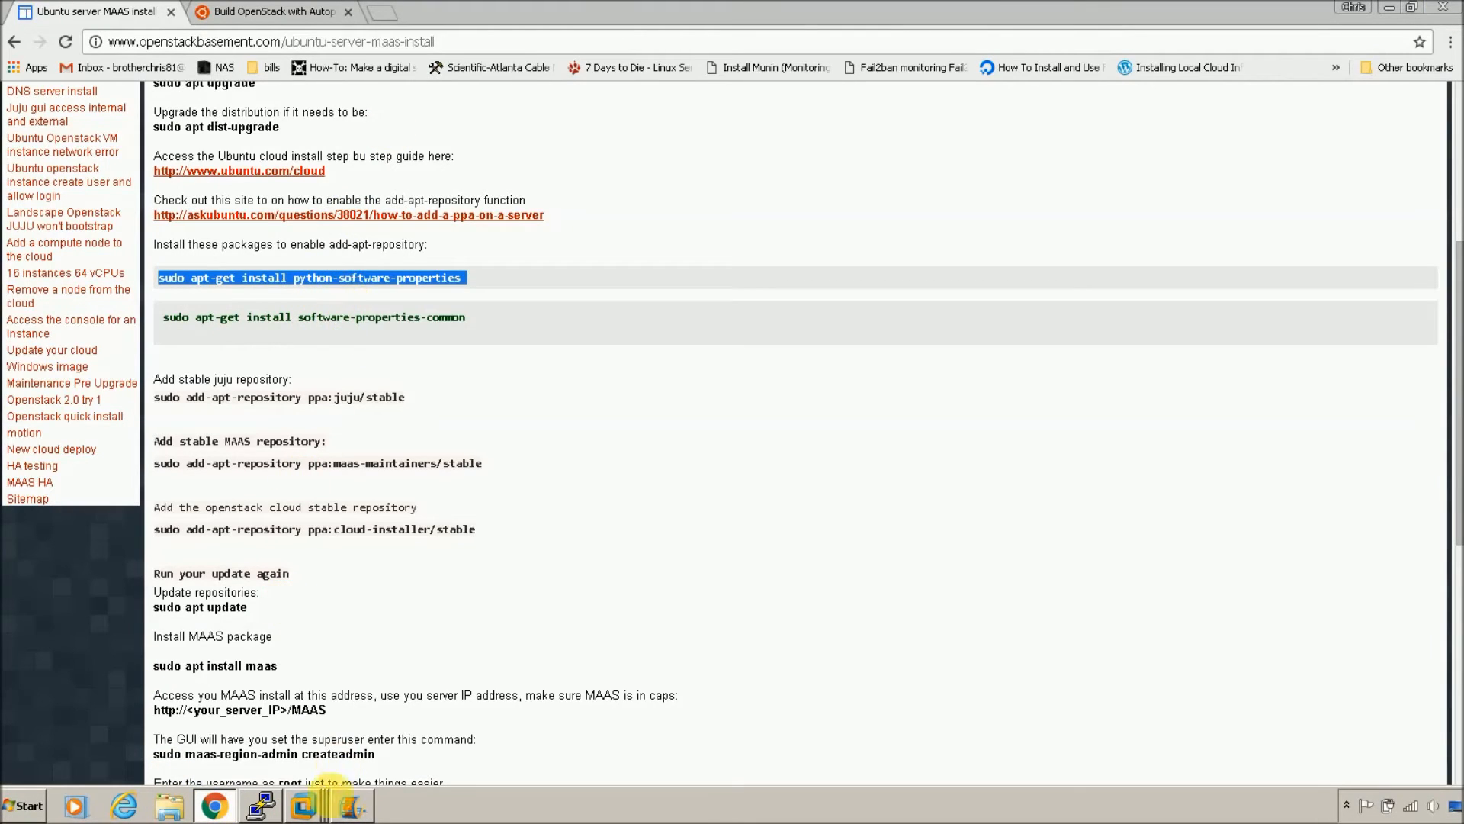
left_click(260, 805)
right_click(503, 628)
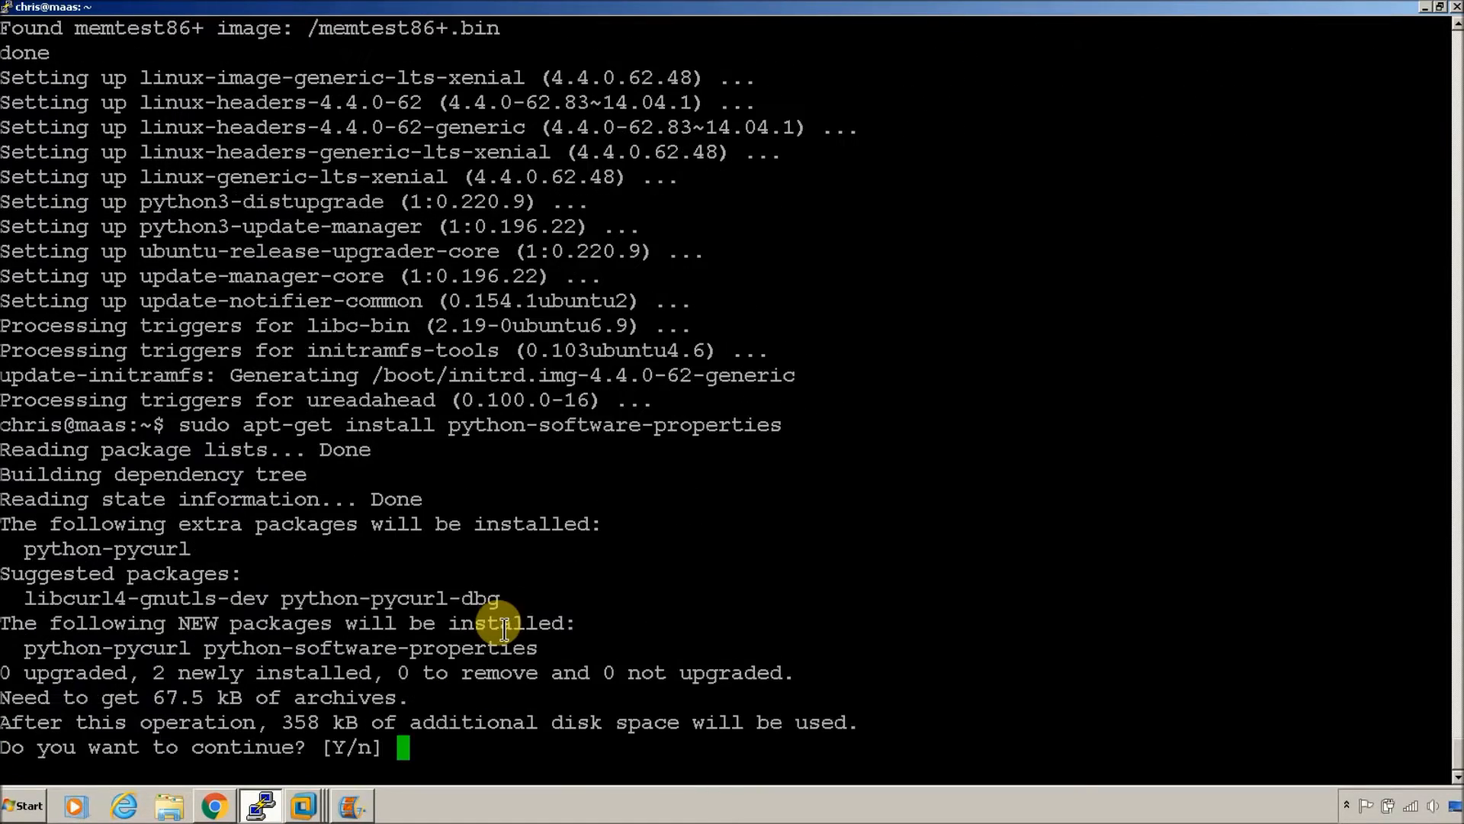
key("Return")
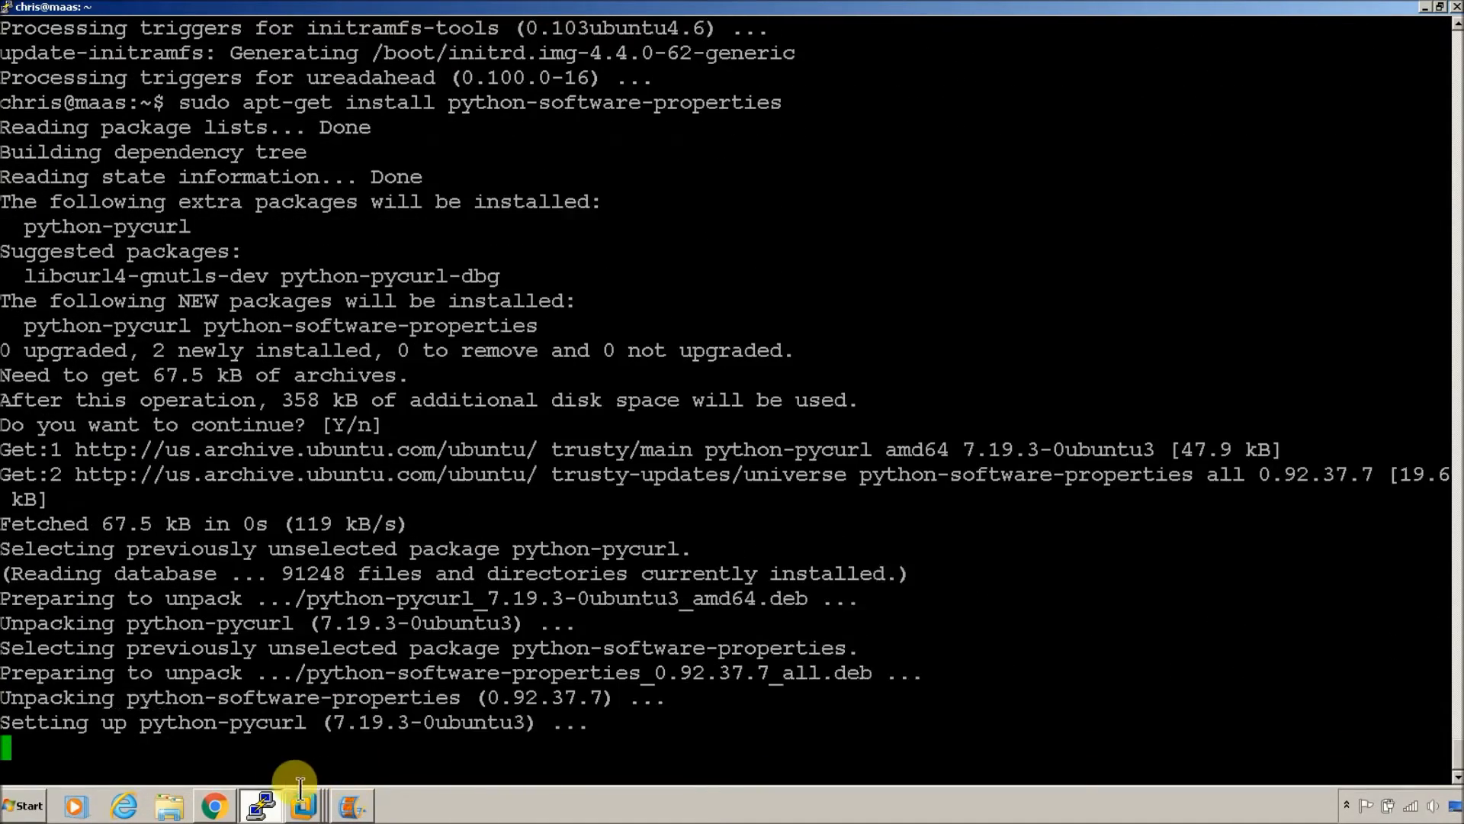
Step: Copy and run the software-properties-common install command, which is already current
left_click(219, 807)
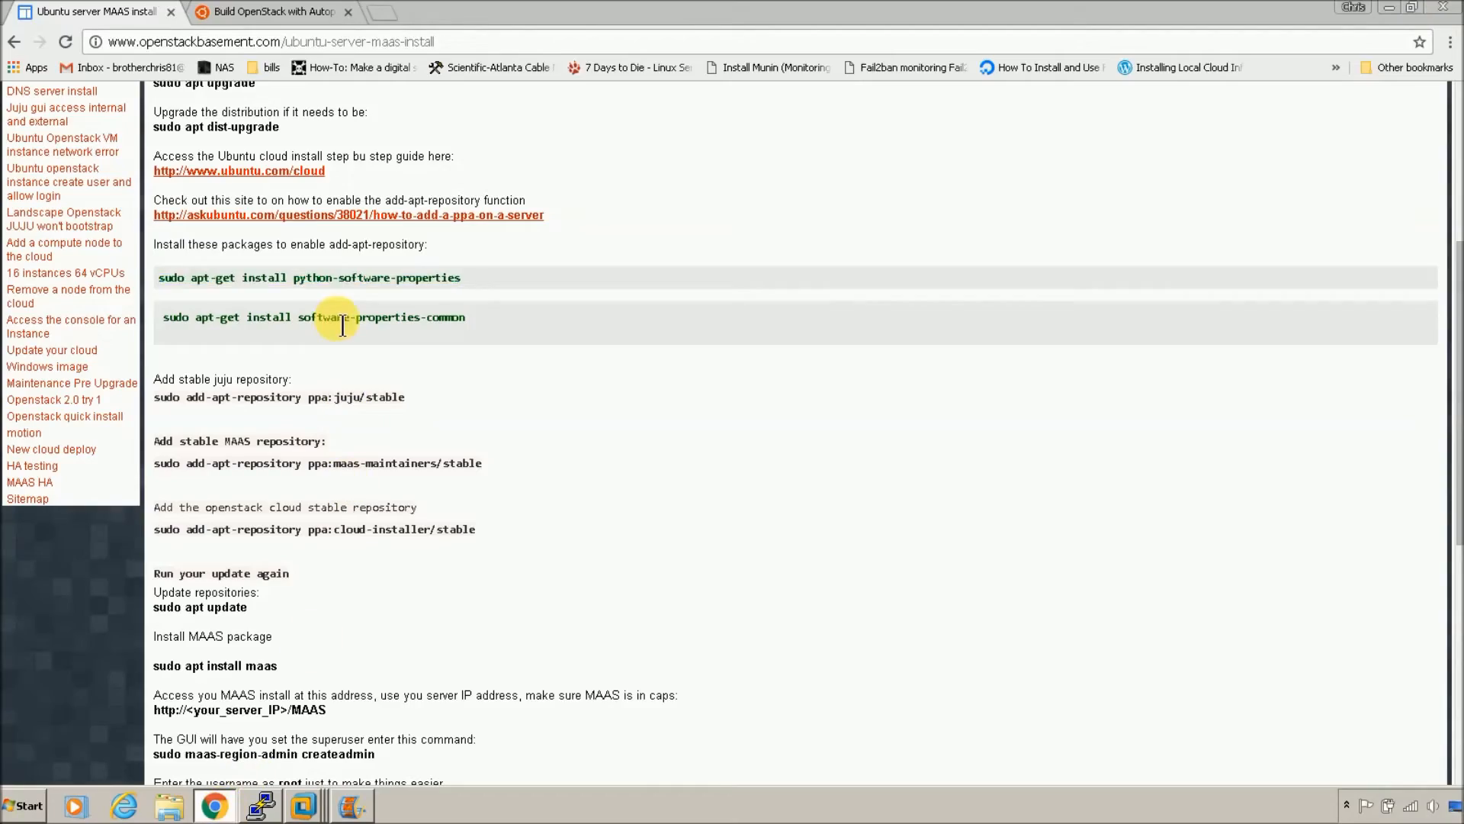
triple_click(327, 318)
right_click(330, 314)
left_click(348, 323)
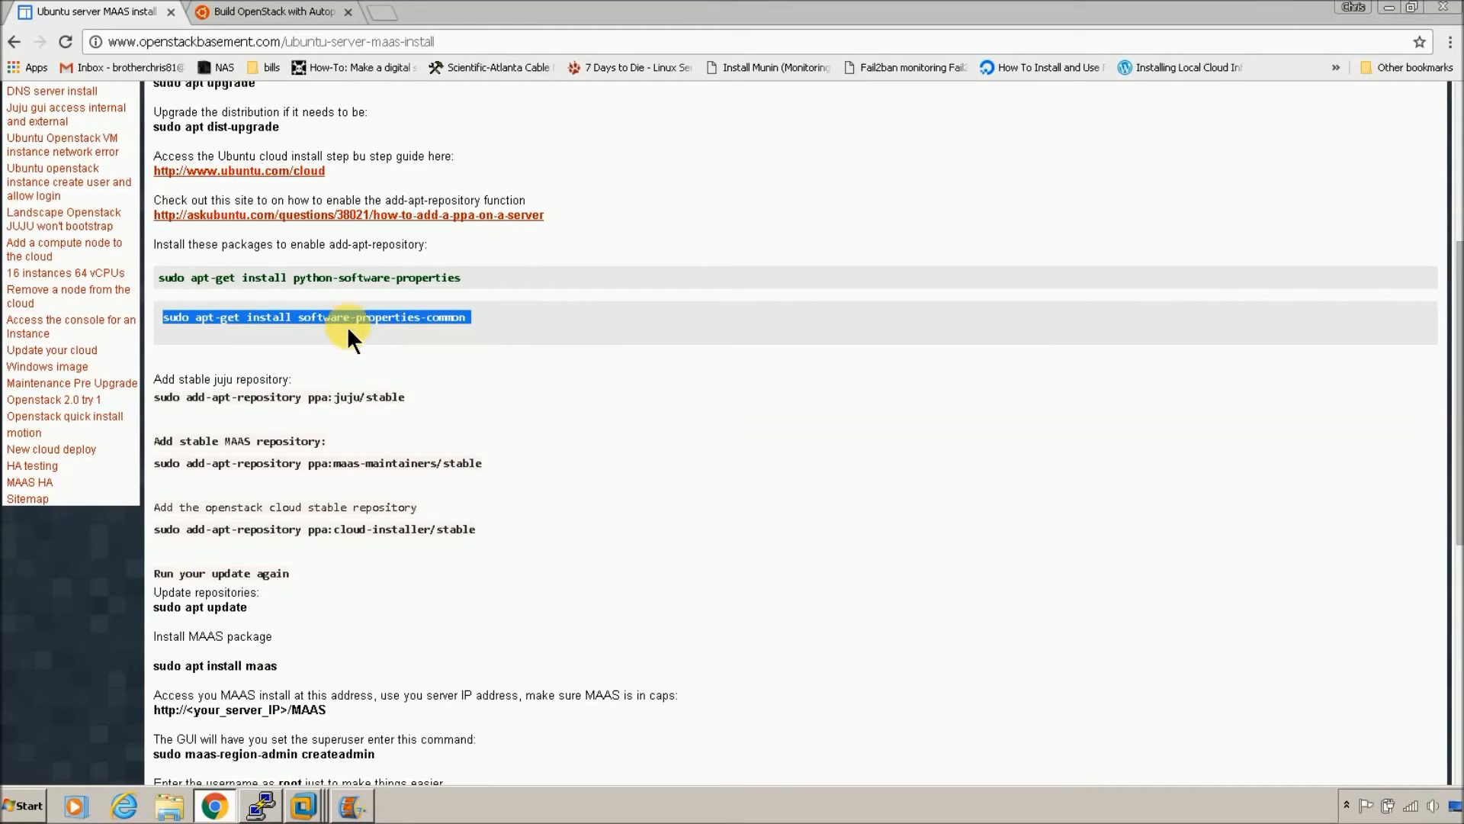
left_click(259, 806)
right_click(392, 662)
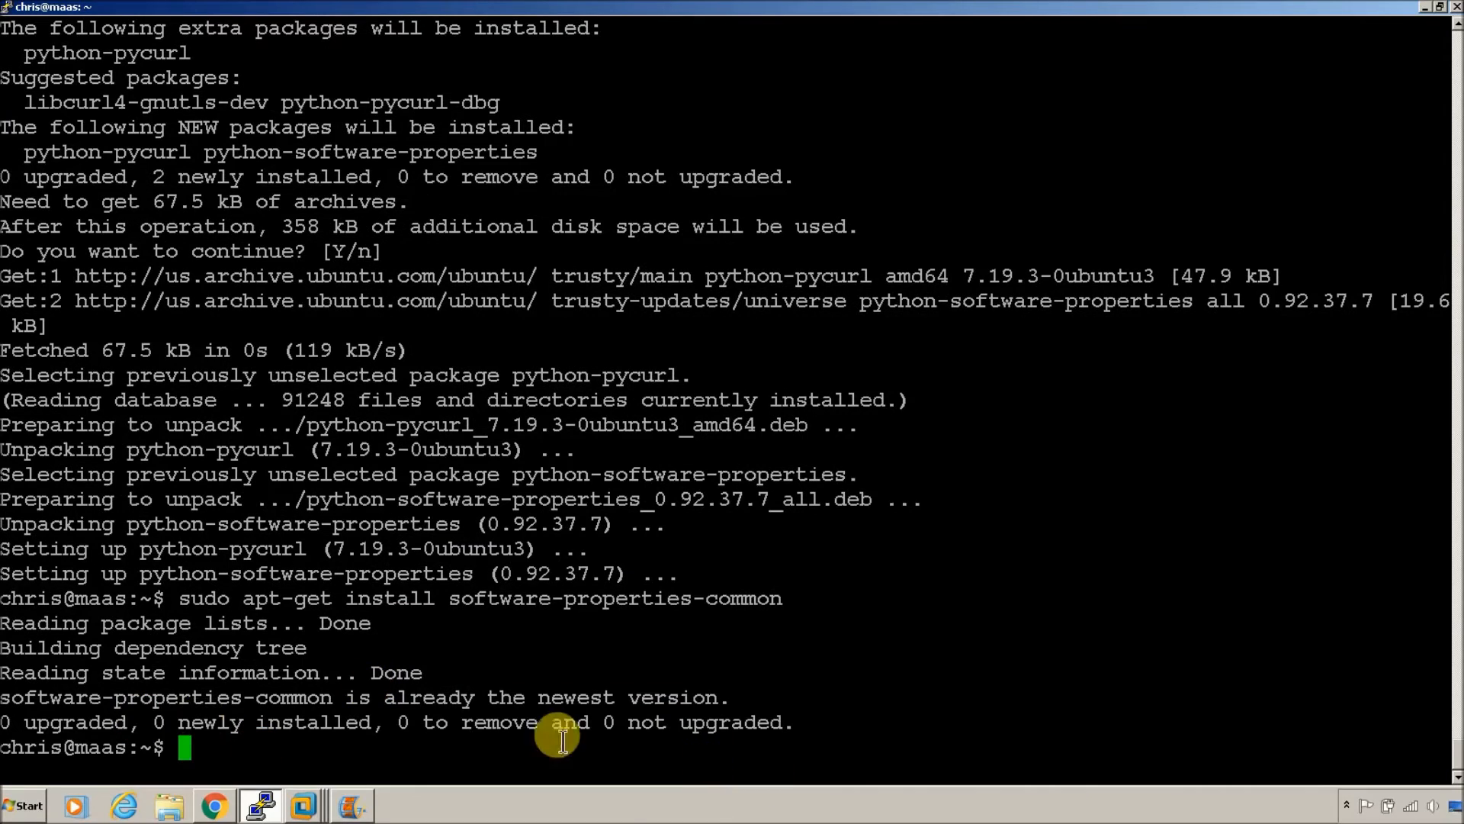
Step: Copy and run sudo add-apt-repository ppa:juju/stable from the guide
left_click(221, 810)
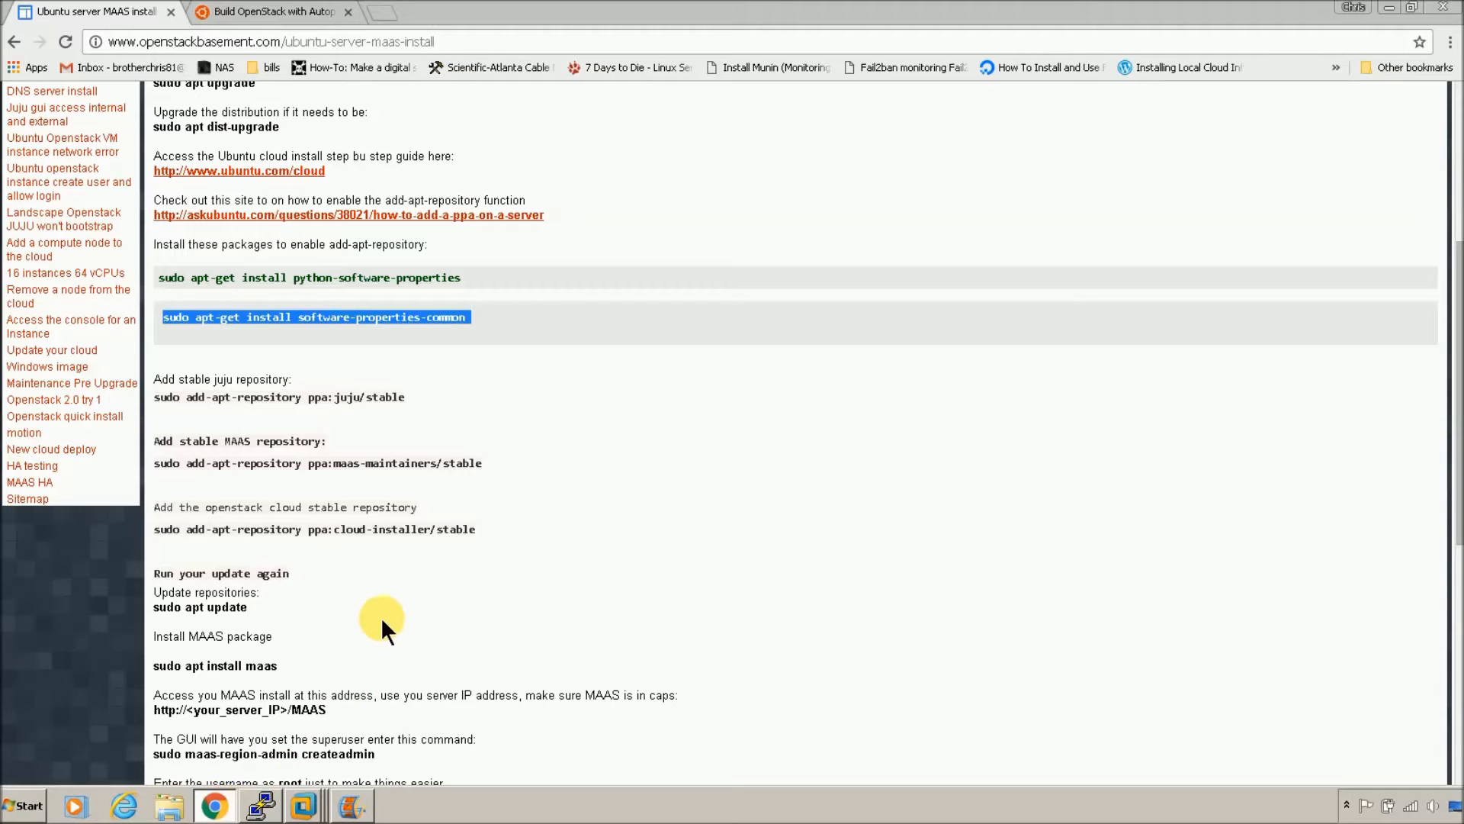
triple_click(330, 412)
right_click(330, 412)
left_click(358, 408)
left_click(260, 805)
right_click(481, 608)
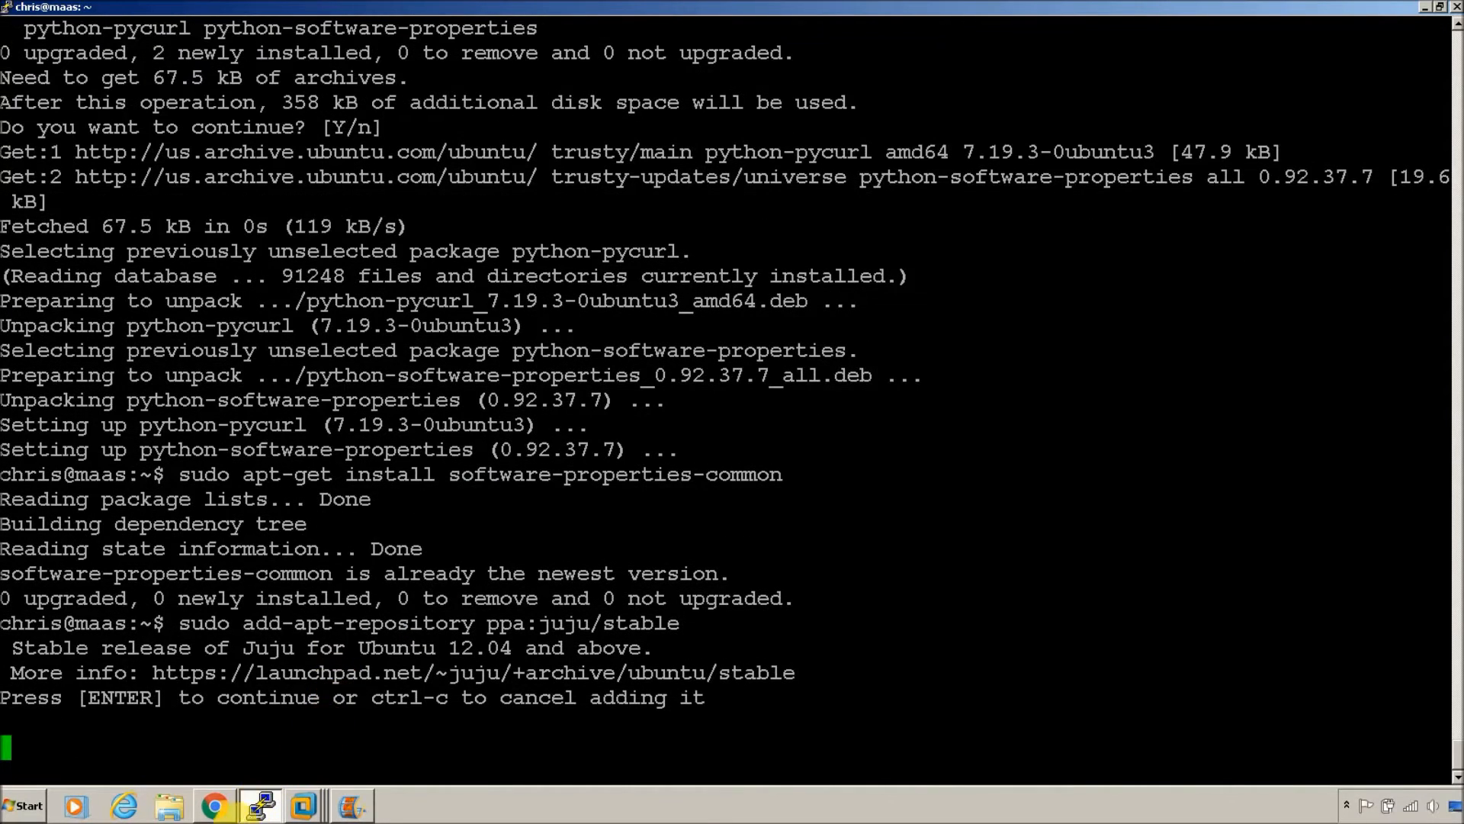
Step: Confirm the Juju PPA, then paste and confirm the guide's MAAS maintainers repository command
key("Return")
left_click(212, 806)
left_click(212, 807)
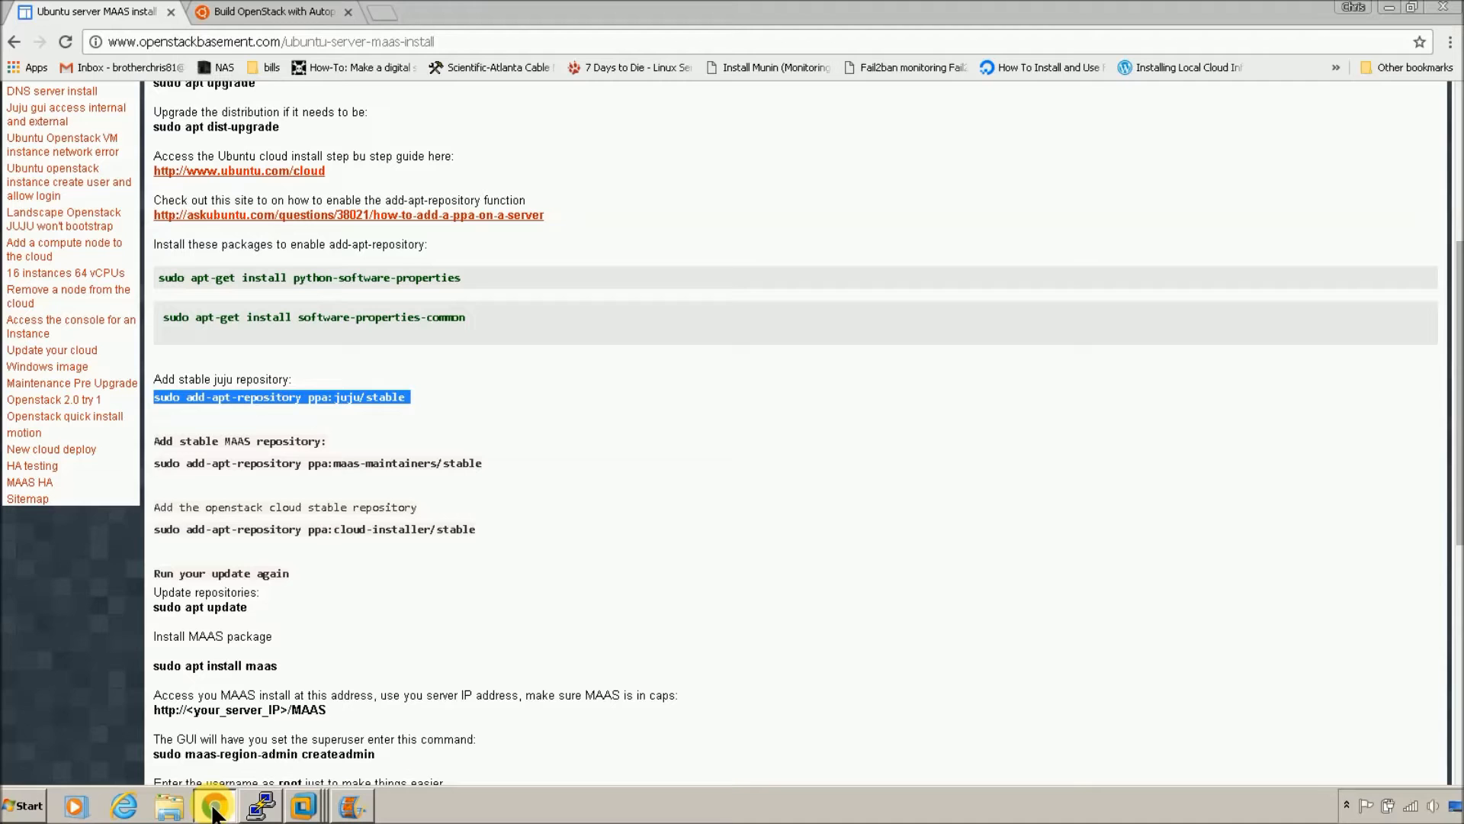
triple_click(371, 471)
right_click(392, 464)
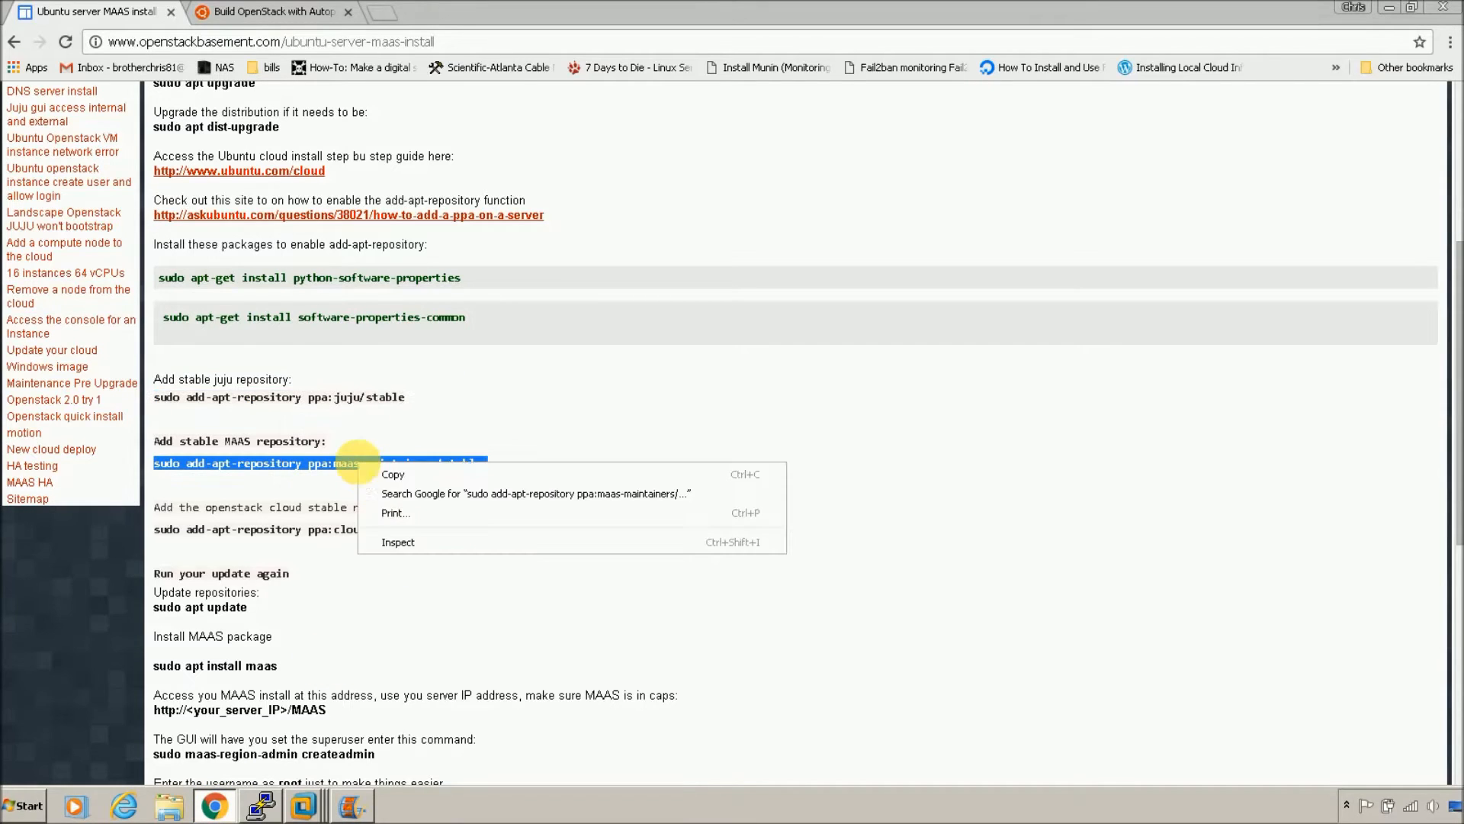
left_click(392, 474)
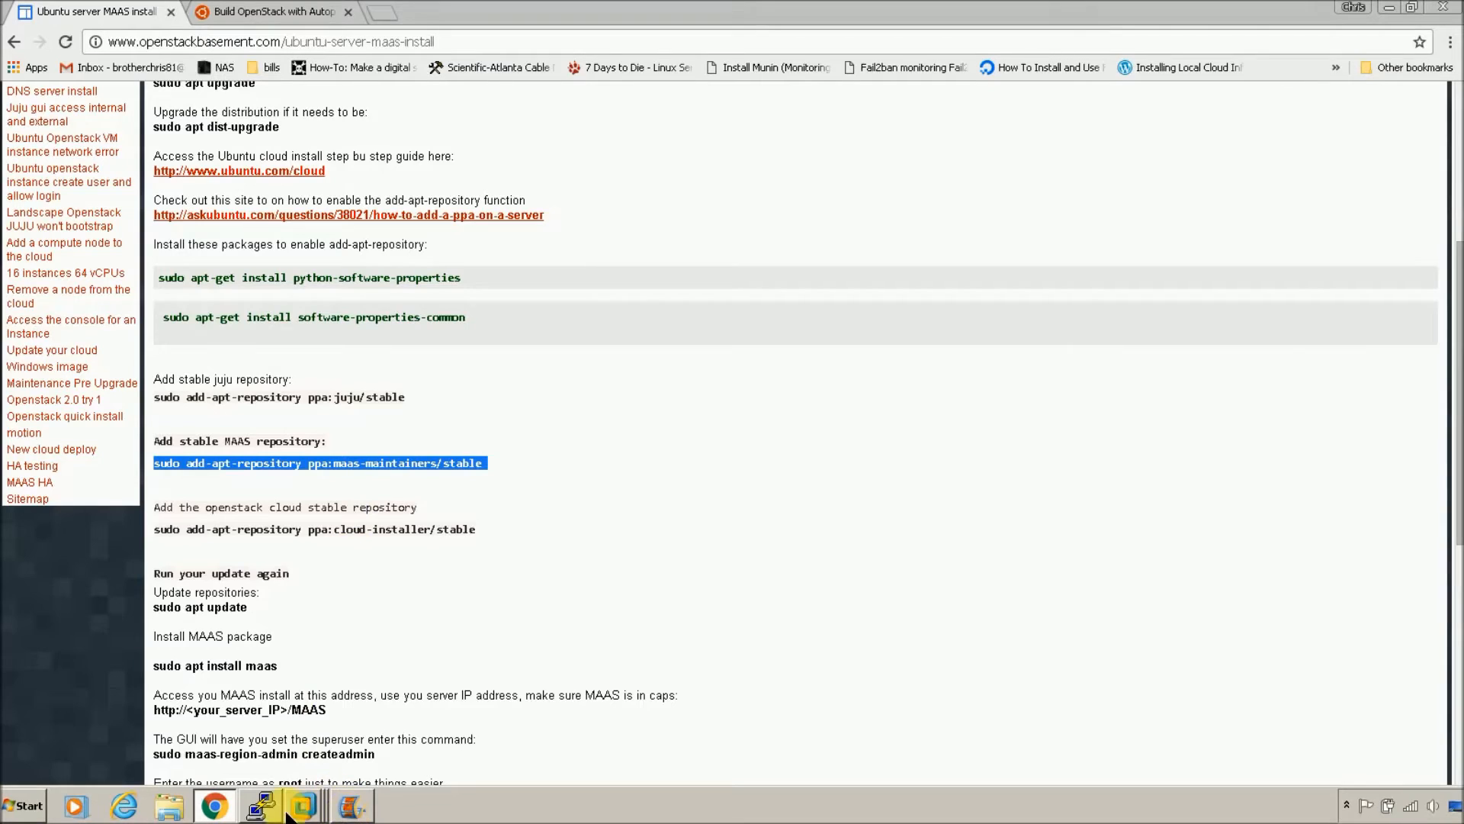
left_click(261, 805)
right_click(615, 619)
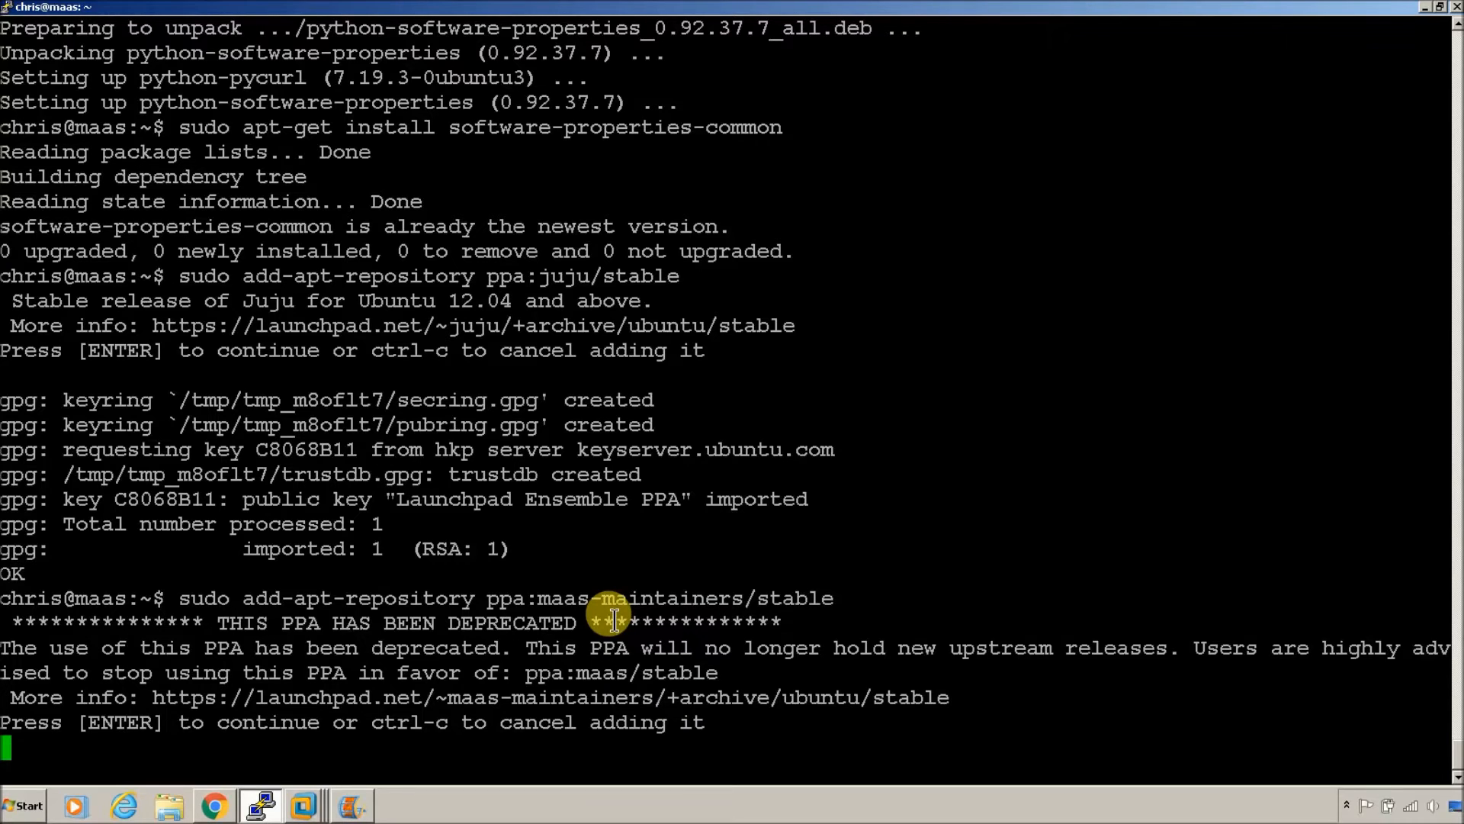
key("Return")
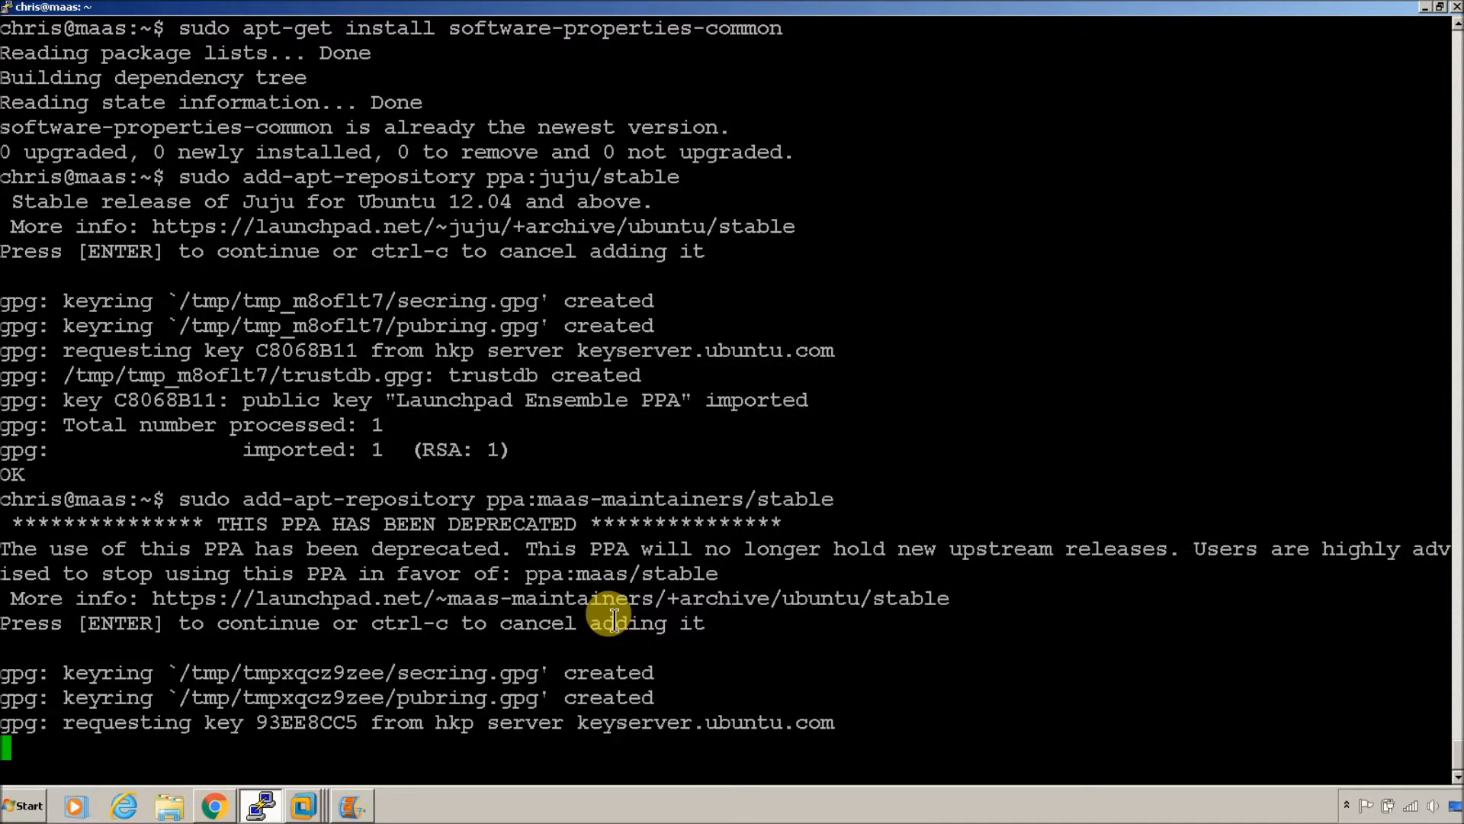
Step: Edit the recalled command to ppa:maas/stable and add that repository
key("Up")
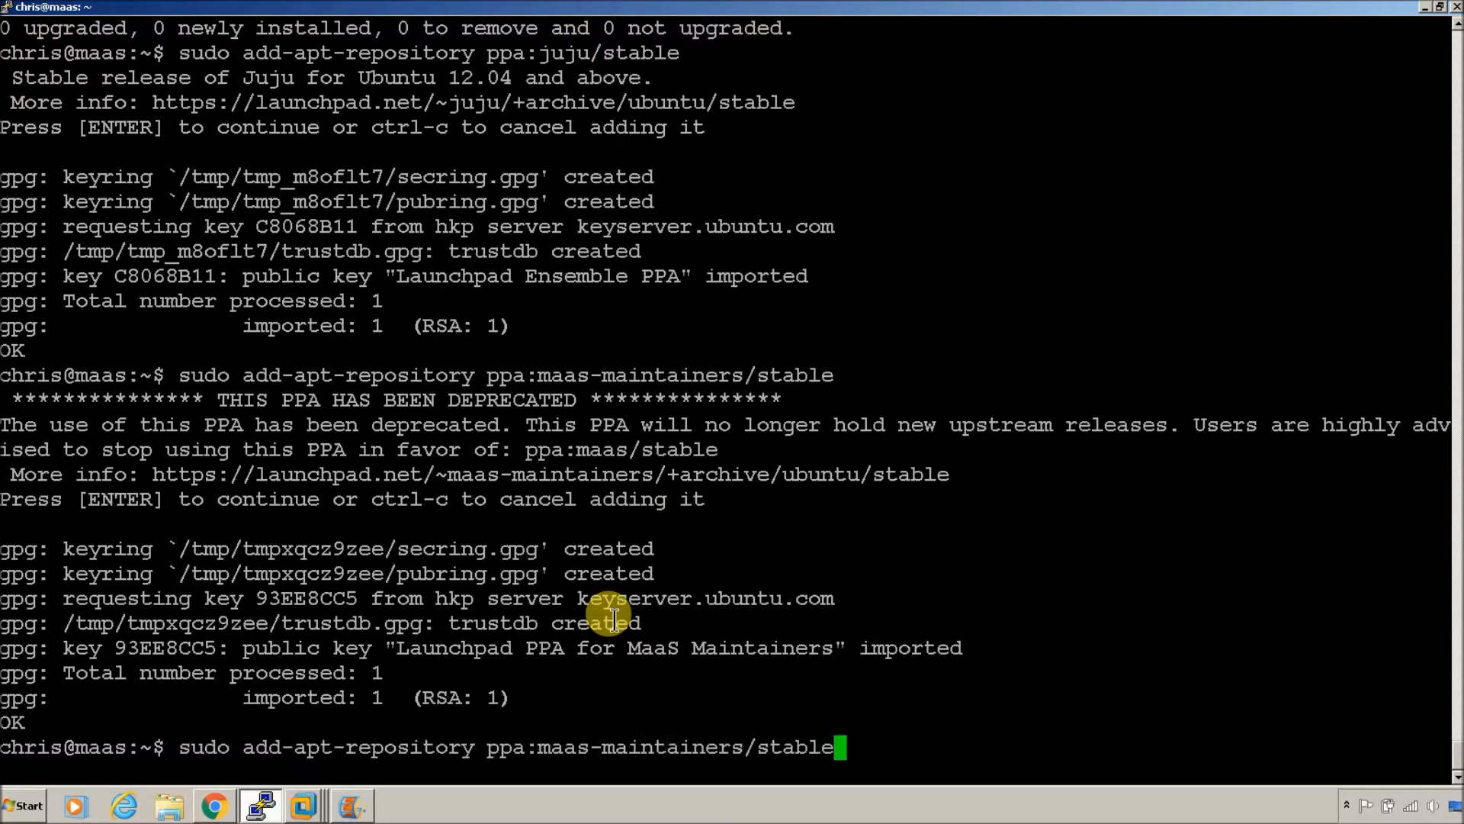
key("Left")
key("Left")
key("Left")
key("Left")
key("Left")
key("BackSpace")
key("BackSpace")
key("BackSpace")
key("BackSpace")
key("BackSpace")
key("BackSpace")
key("BackSpace")
key("BackSpace")
key("BackSpace")
key("BackSpace")
key("BackSpace")
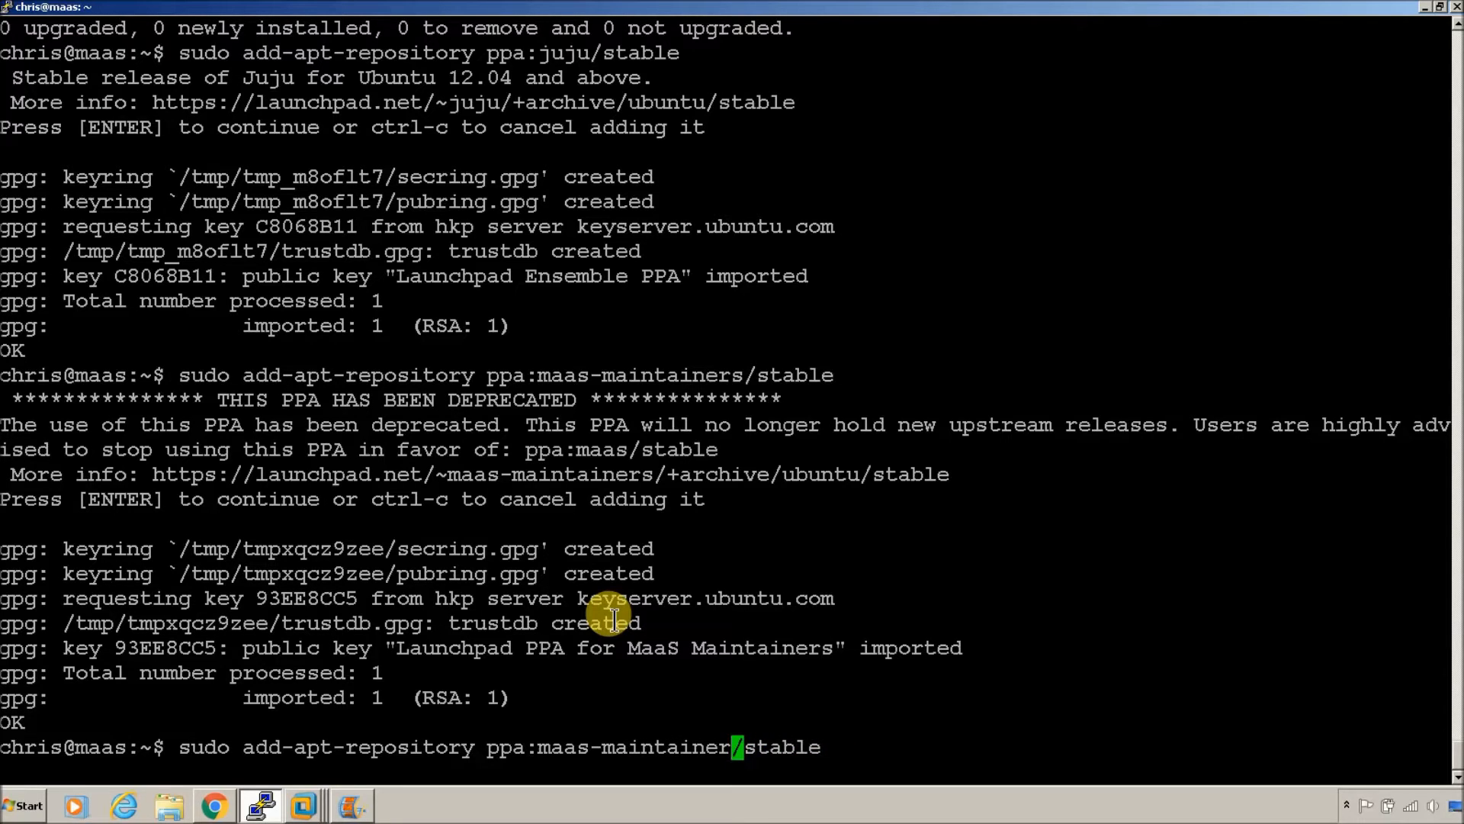
key("BackSpace")
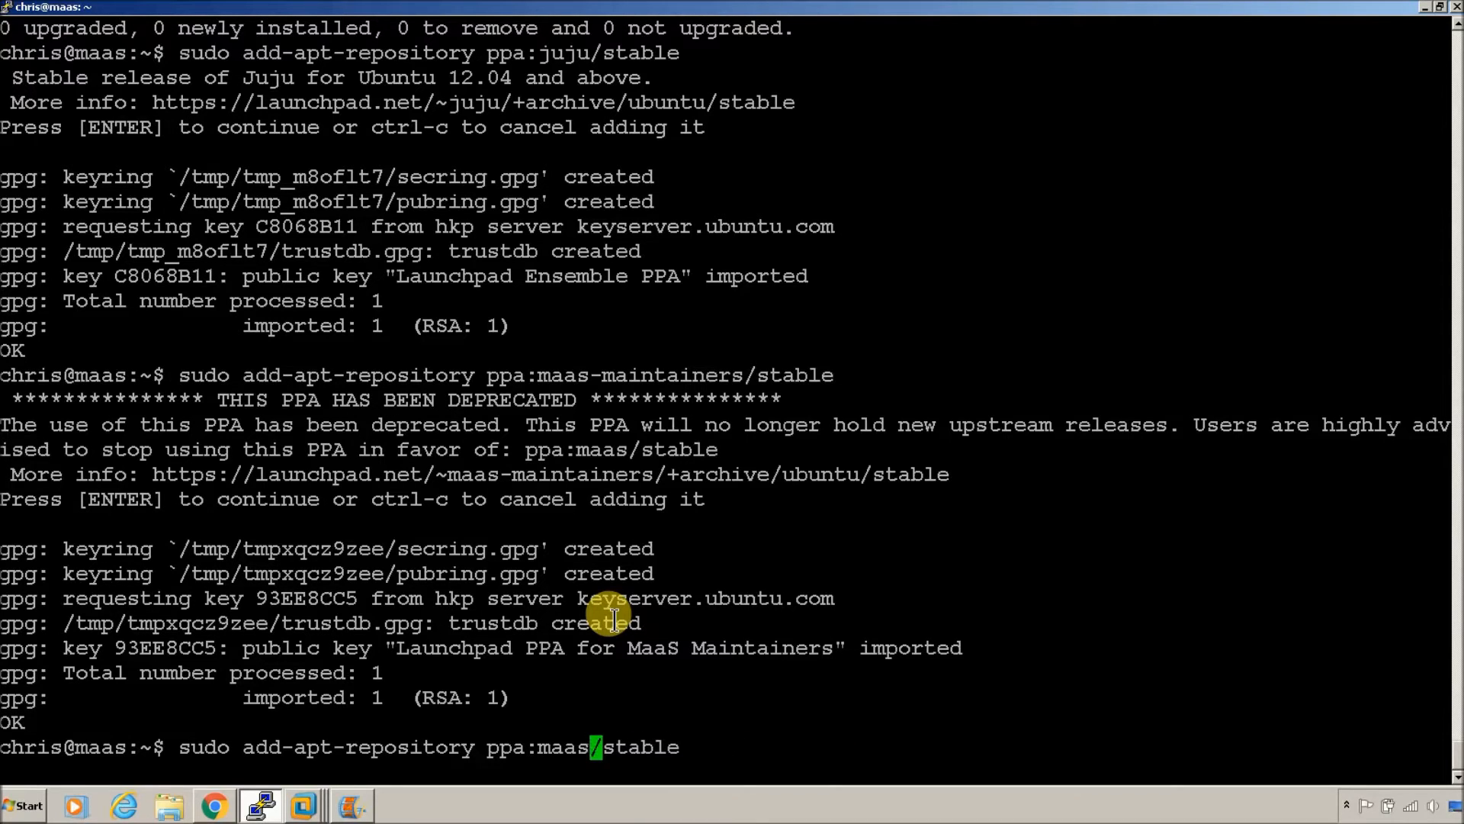
key("Return")
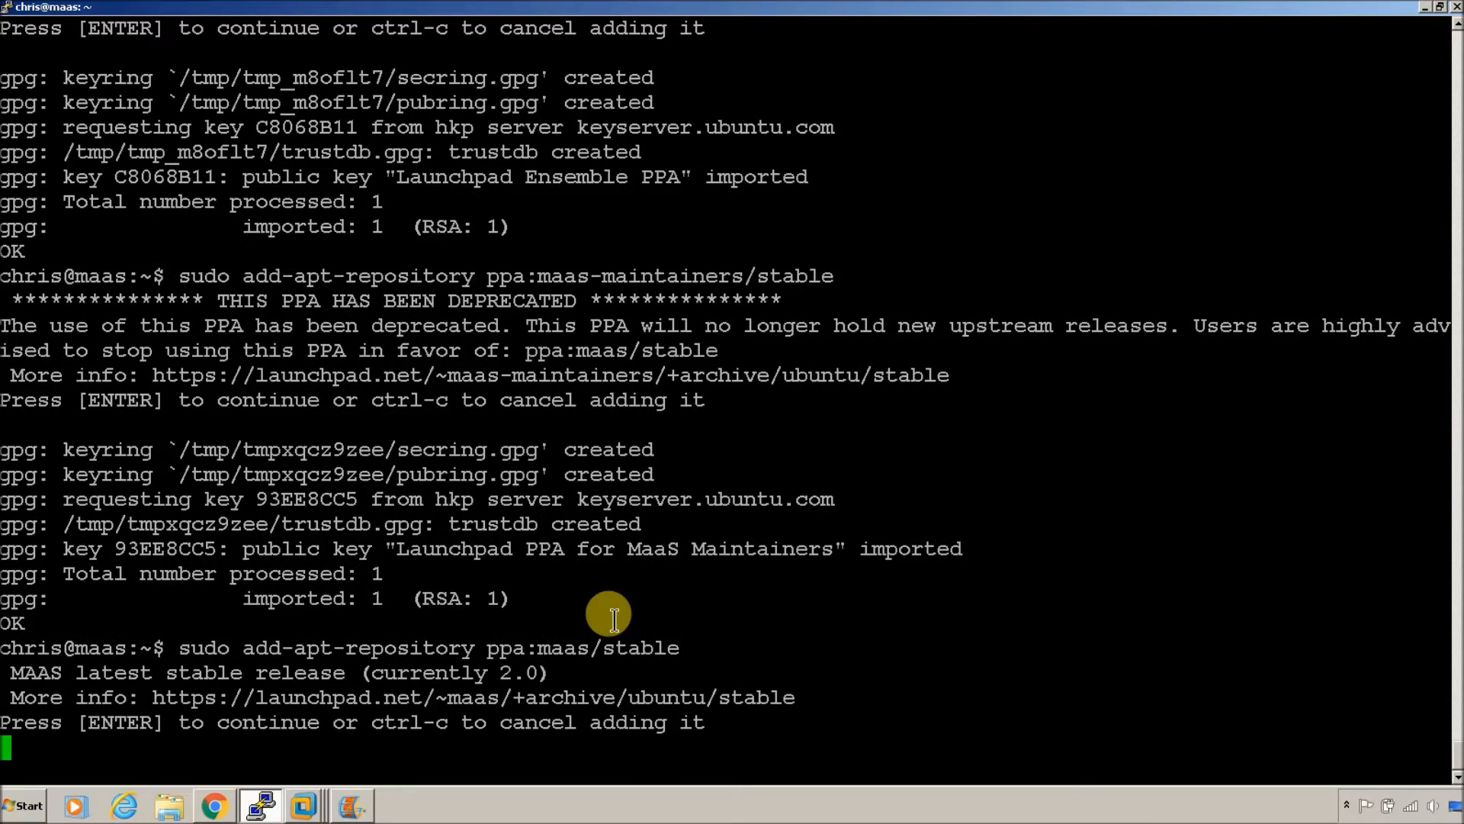
key("Return")
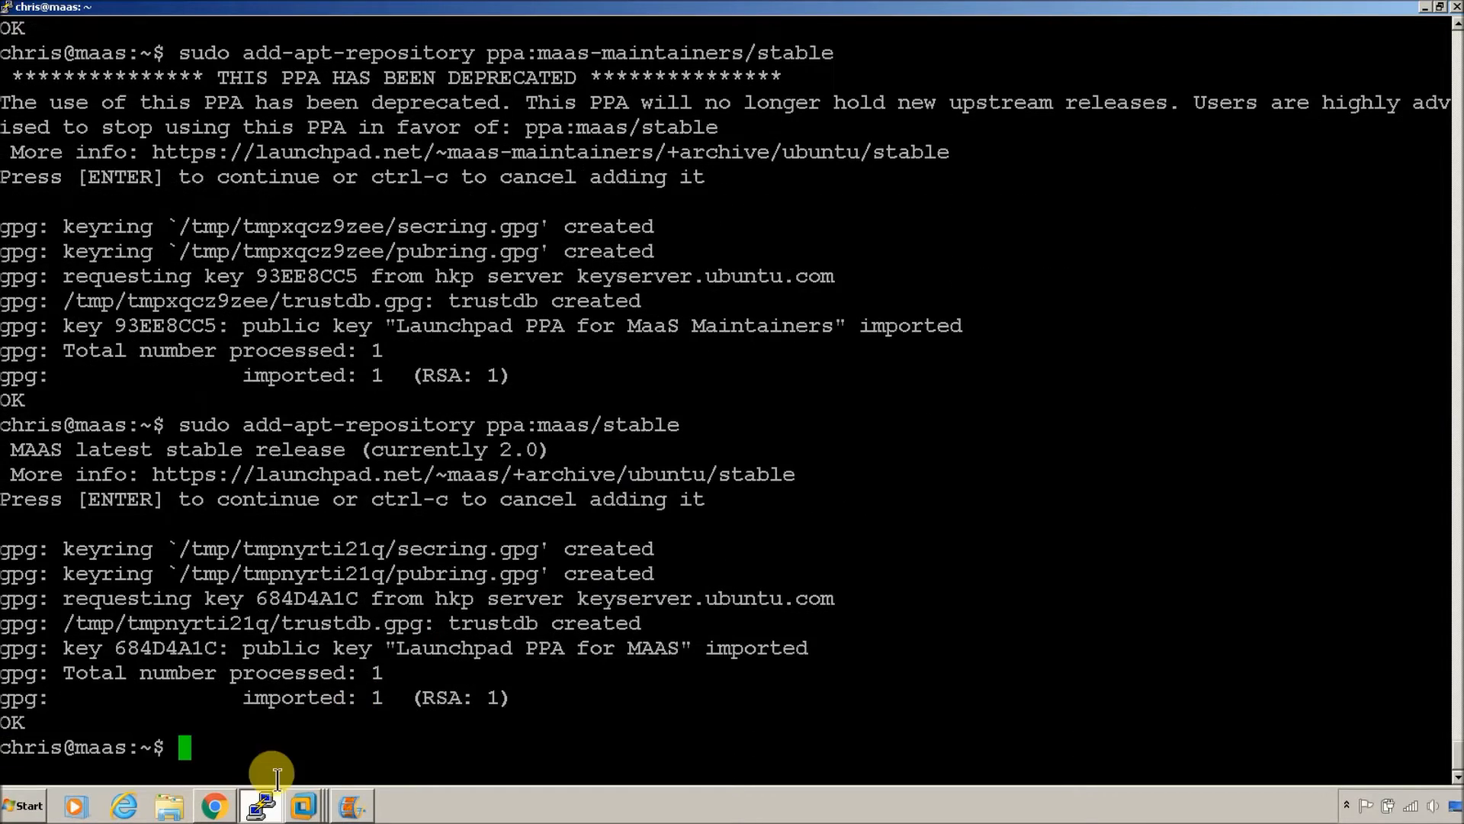
Step: Copy the cloud-installer stable add-apt-repository command from the guide, run and confirm it
left_click(214, 805)
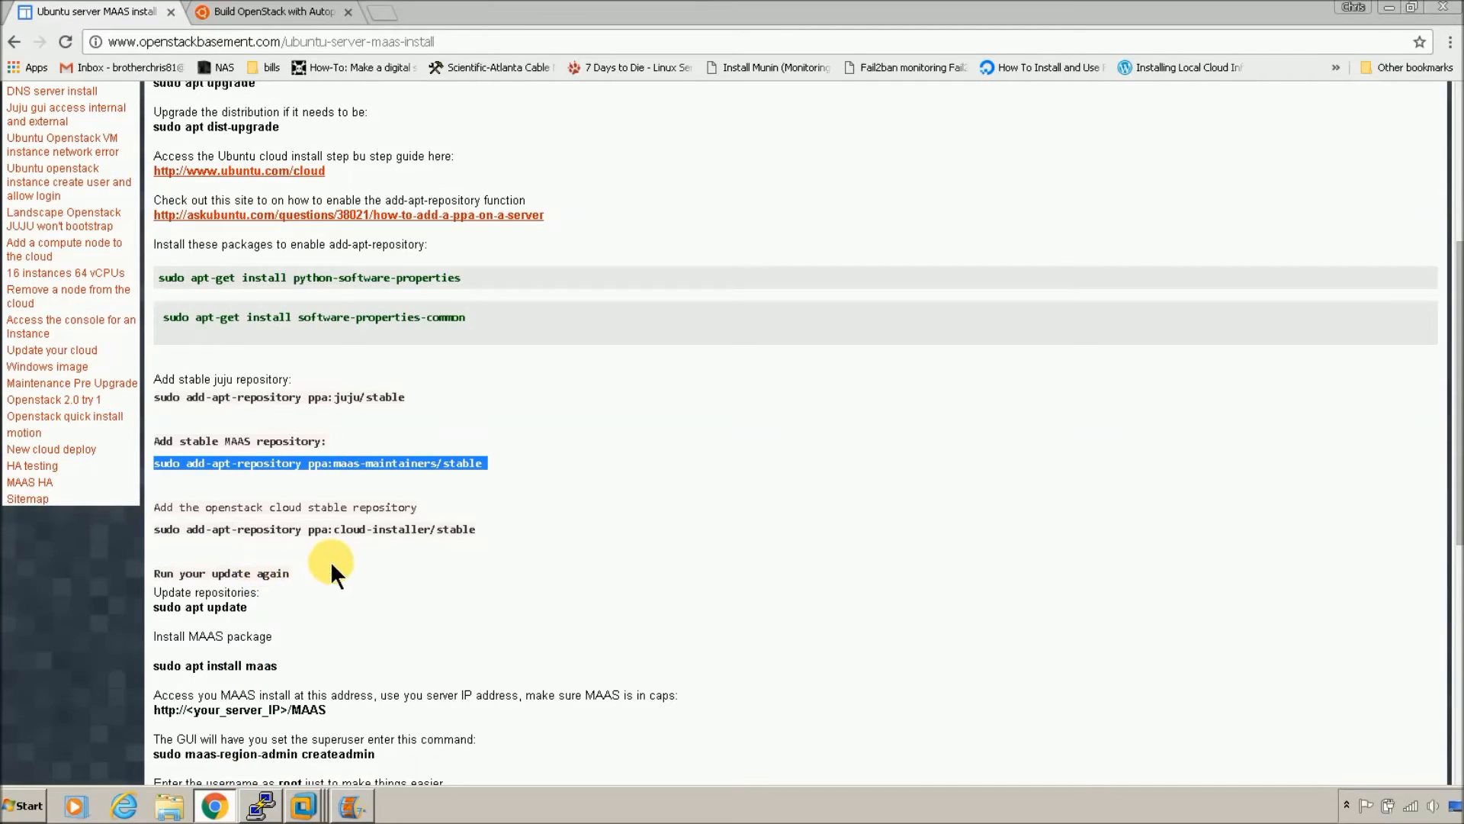
triple_click(357, 534)
right_click(365, 531)
left_click(368, 539)
left_click(260, 805)
right_click(438, 578)
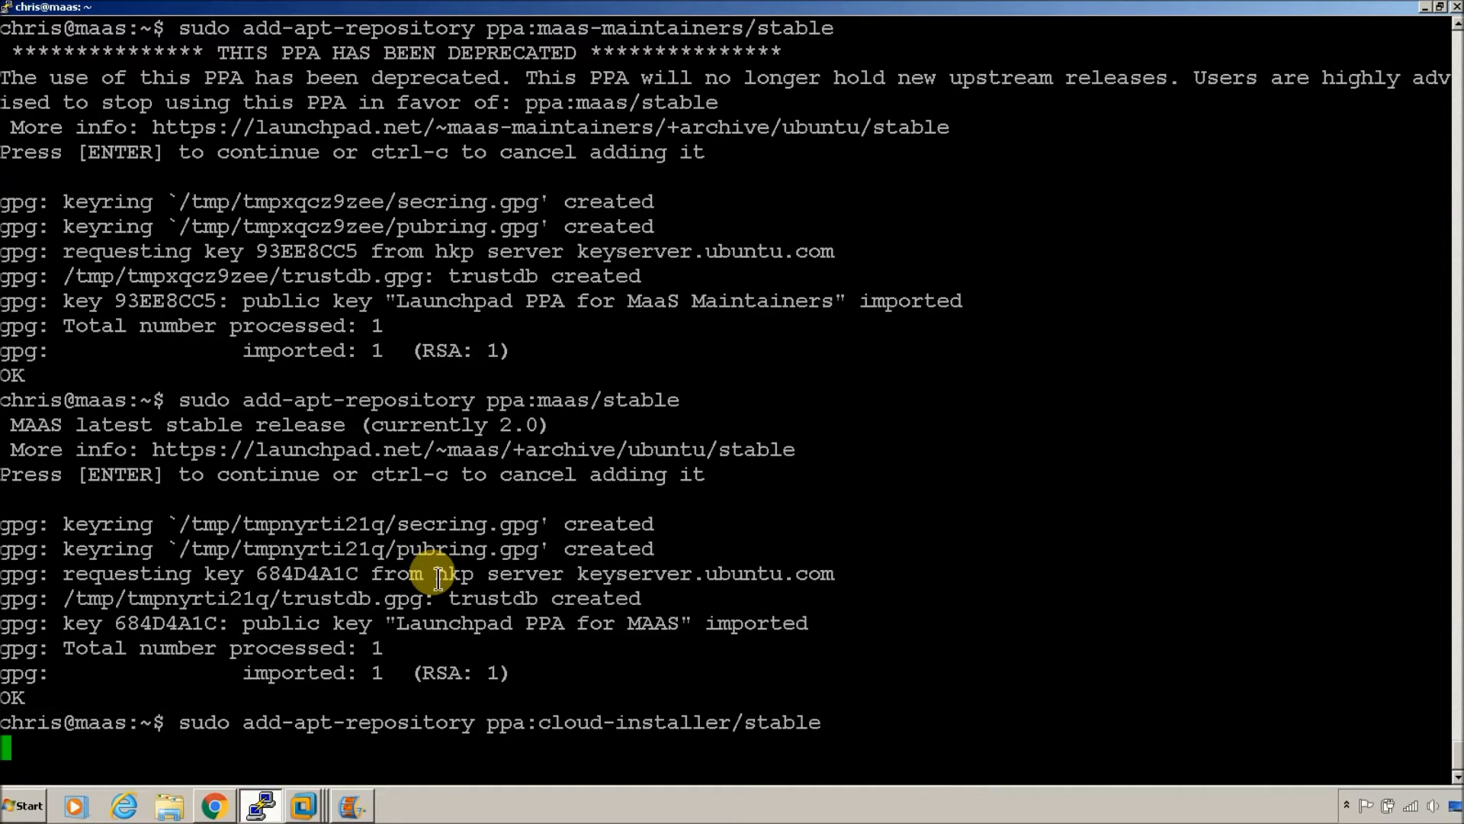
key("Return")
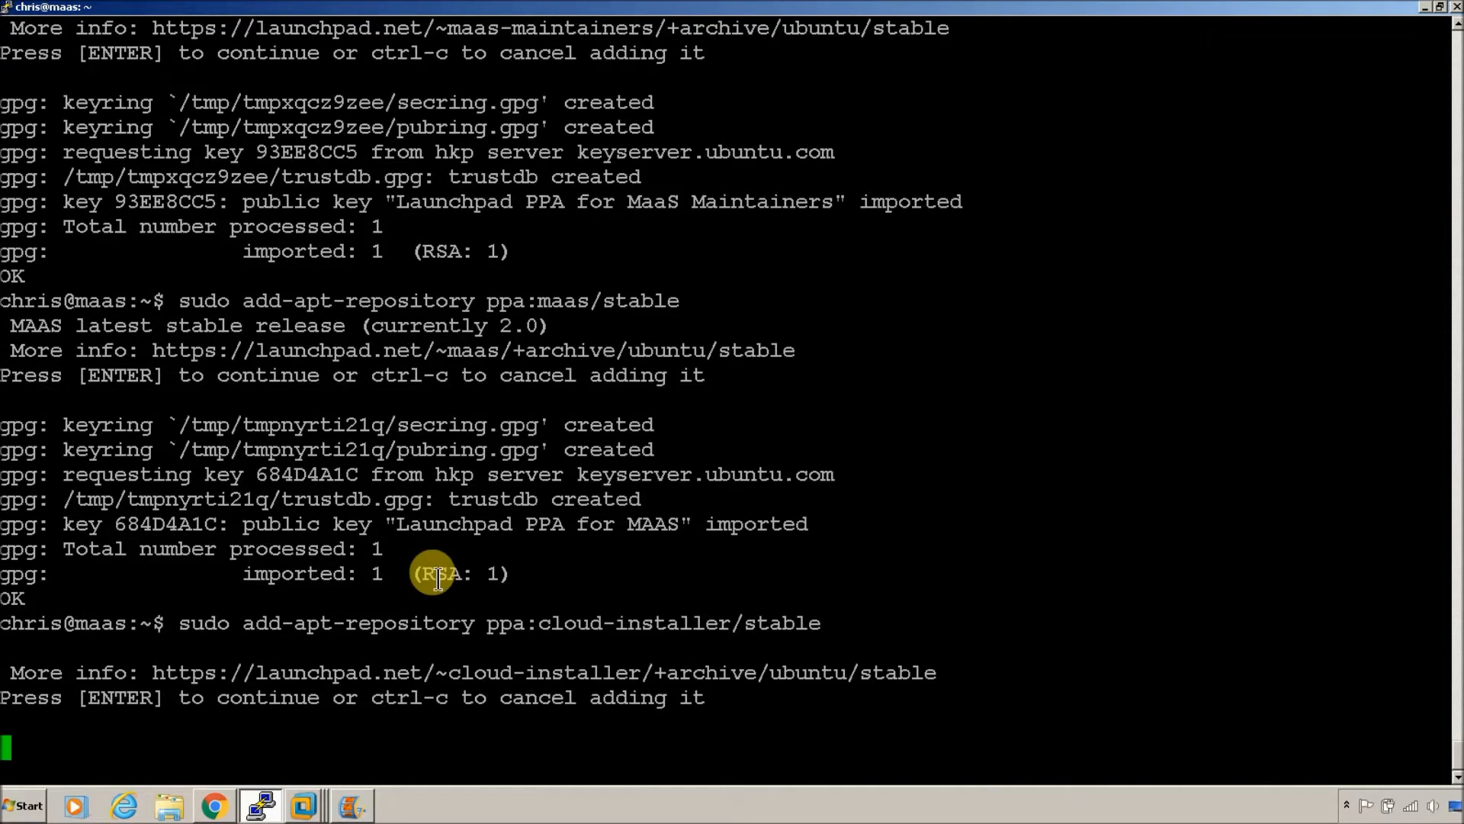
Step: Copy sudo apt update from the guide and run it in PuTTY to fetch the new PPA lists
left_click(214, 805)
scroll(441, 573, "down", 2)
scroll(442, 573, "down", 1)
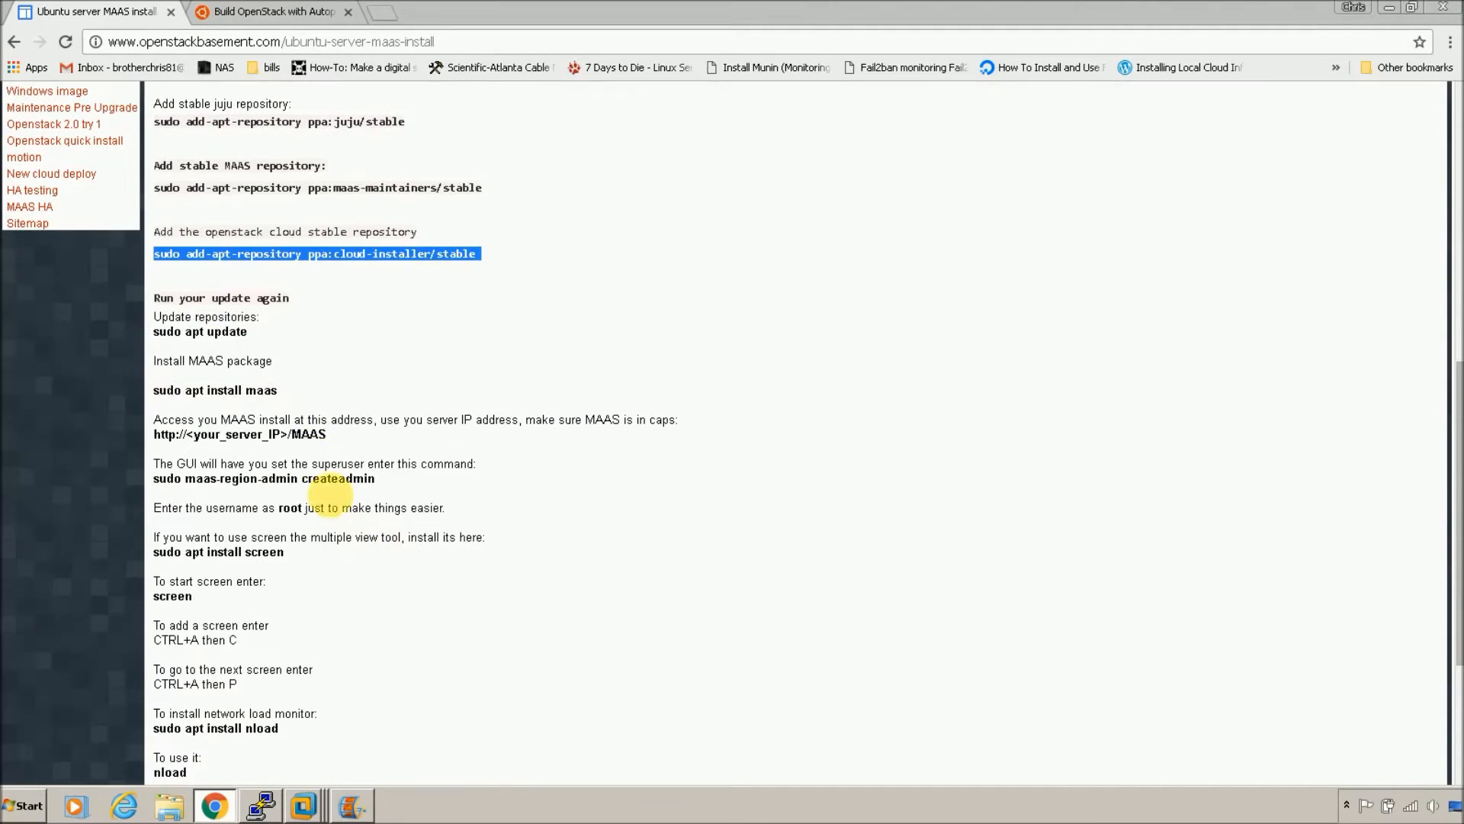
triple_click(236, 339)
right_click(221, 330)
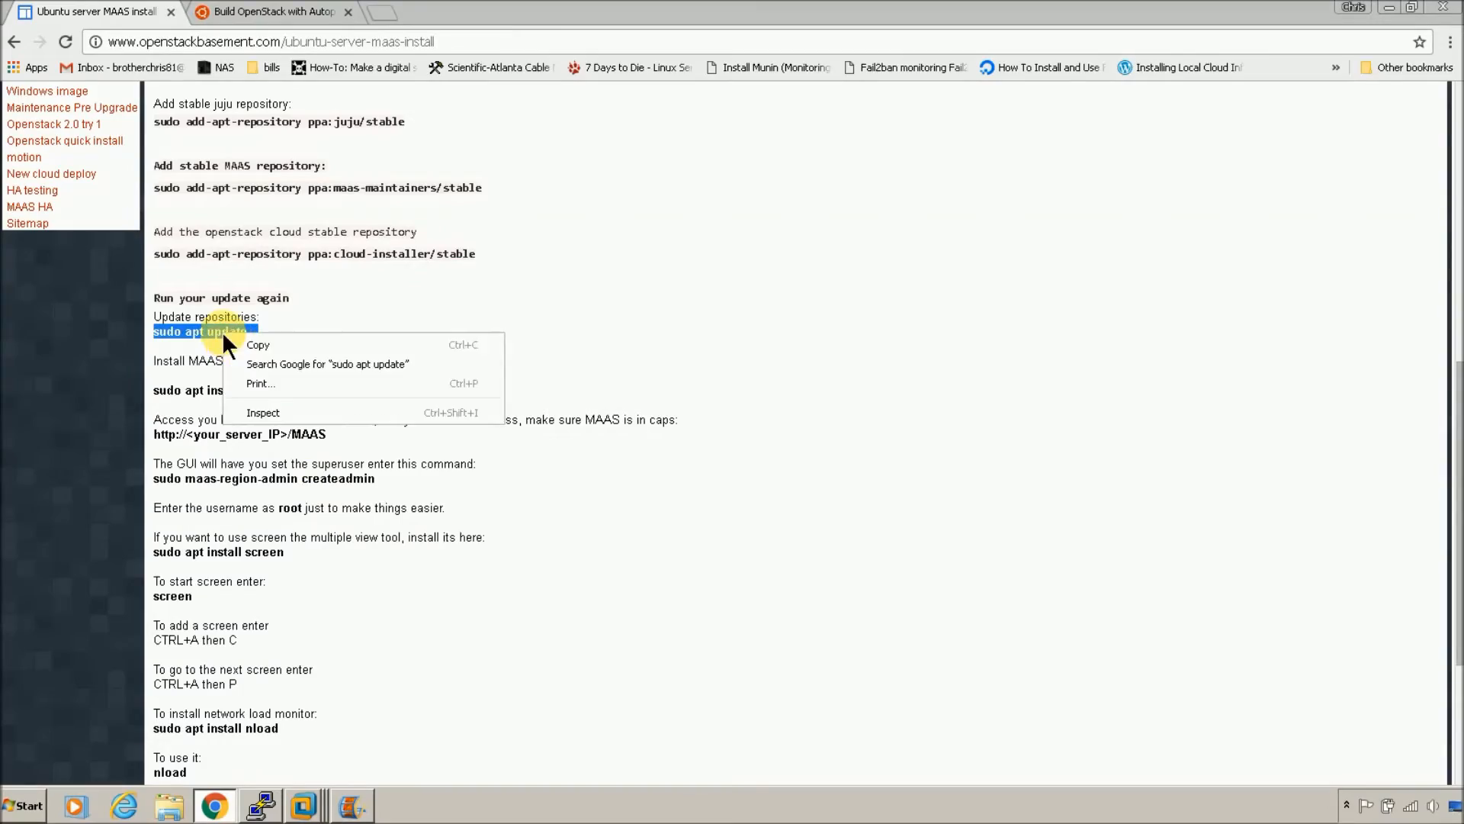
left_click(235, 342)
left_click(261, 805)
right_click(575, 598)
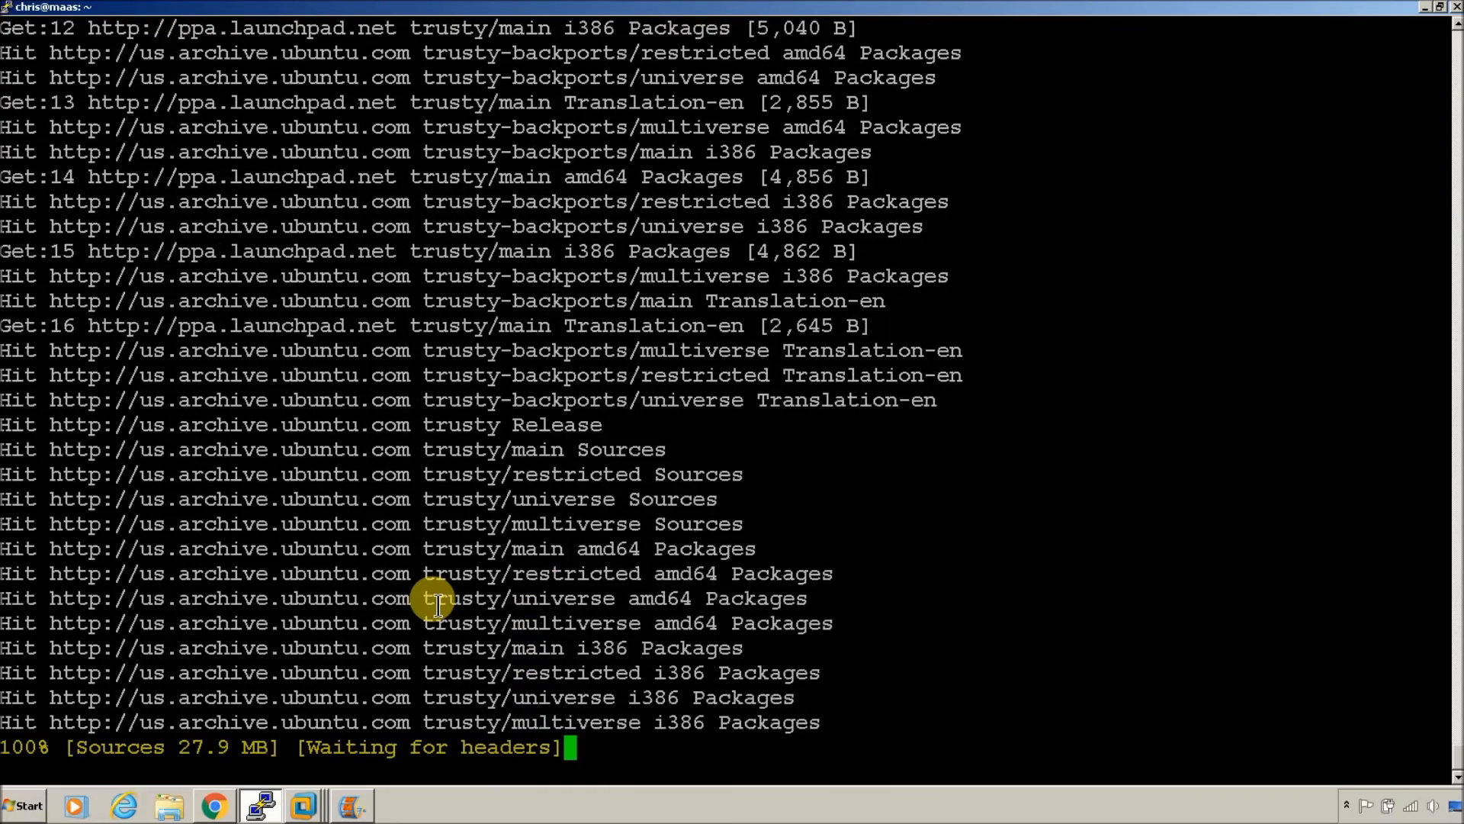
left_click(214, 806)
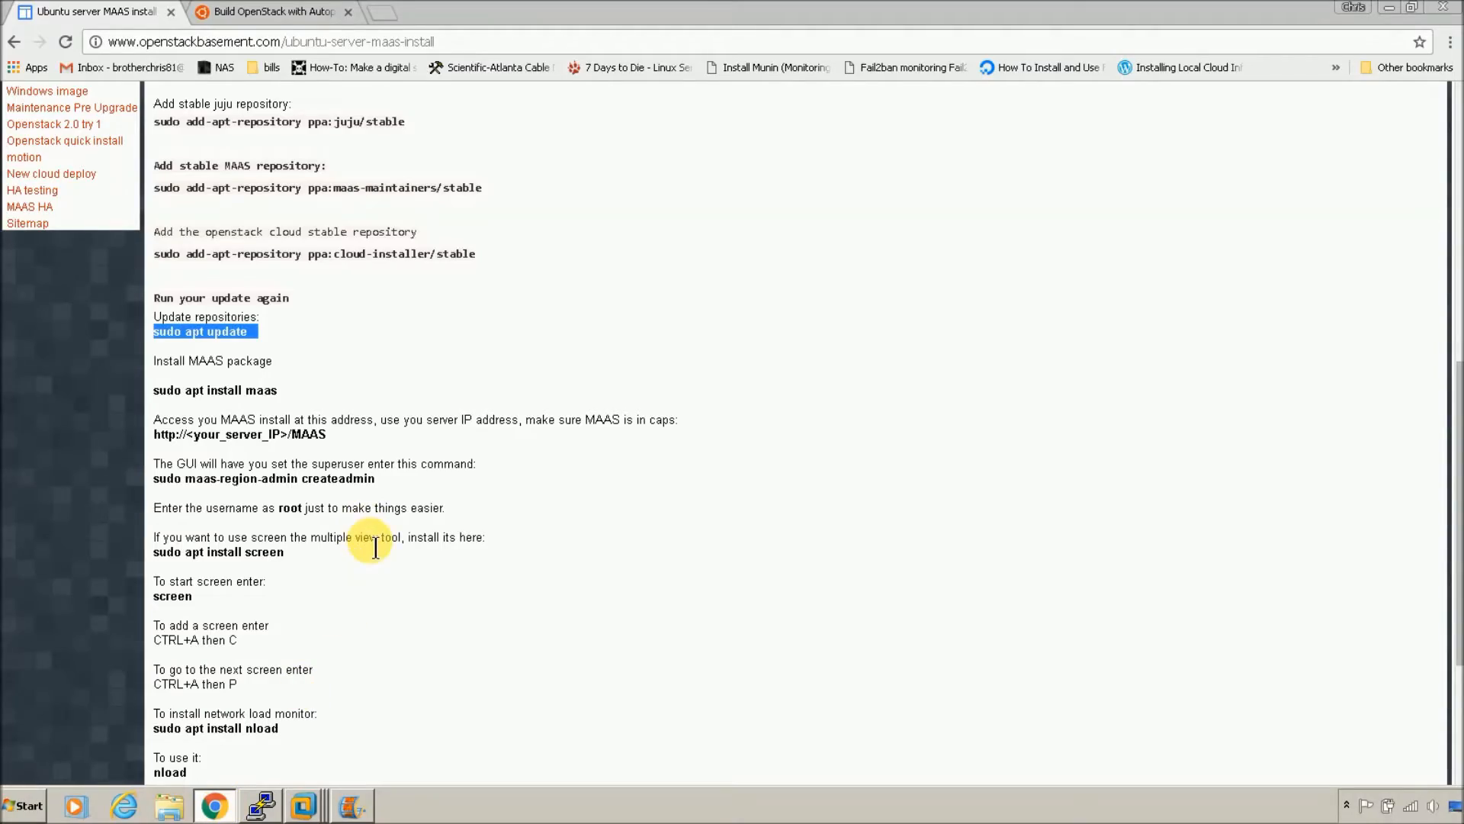
scroll(432, 660, "up", 8)
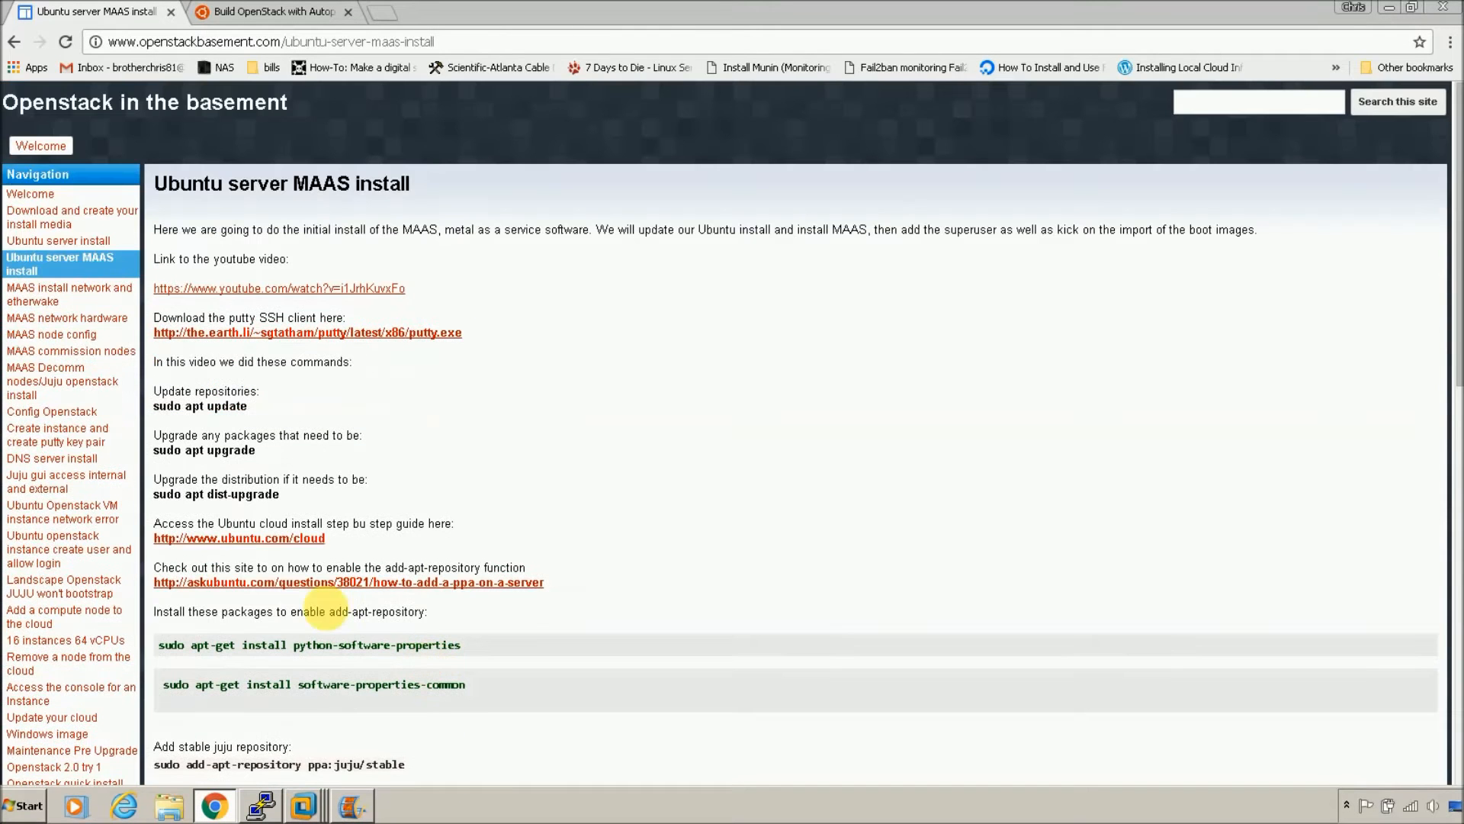
Step: Open the guide's network page and open /etc/network/interfaces in nano with sudo
left_click(89, 305)
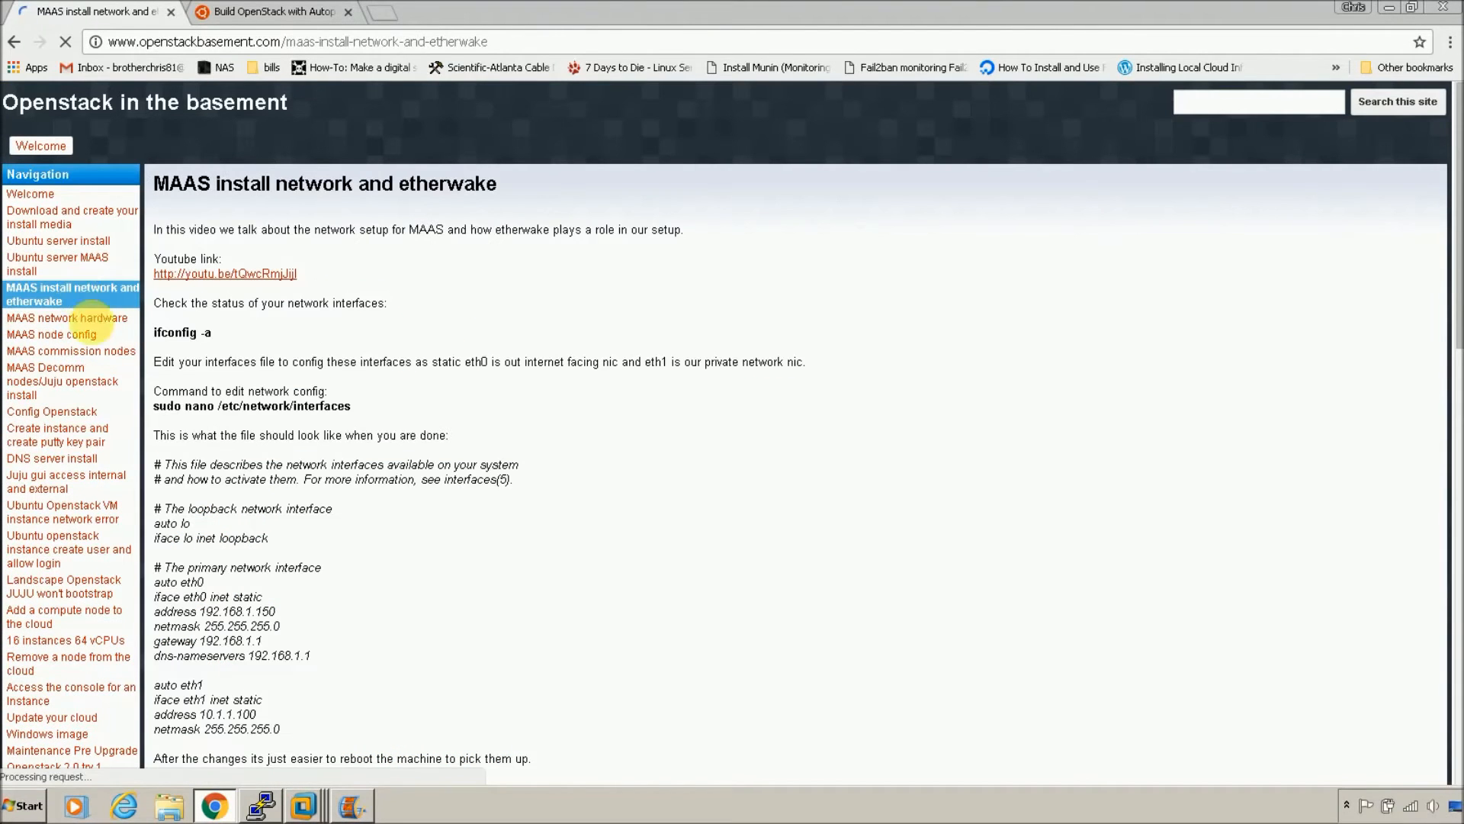
scroll(347, 566, "down", 3)
scroll(347, 568, "down", 1)
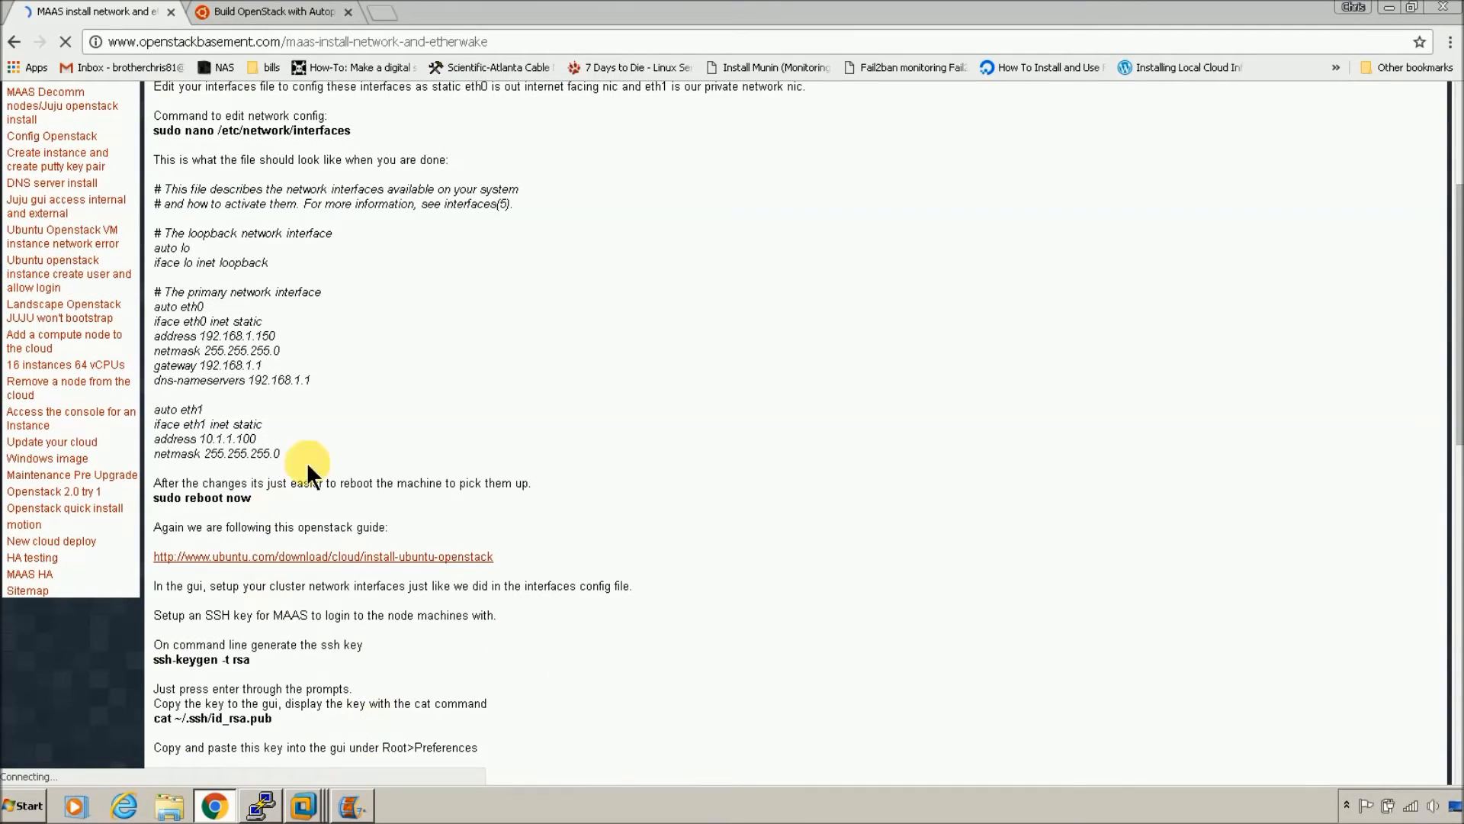
left_click(260, 805)
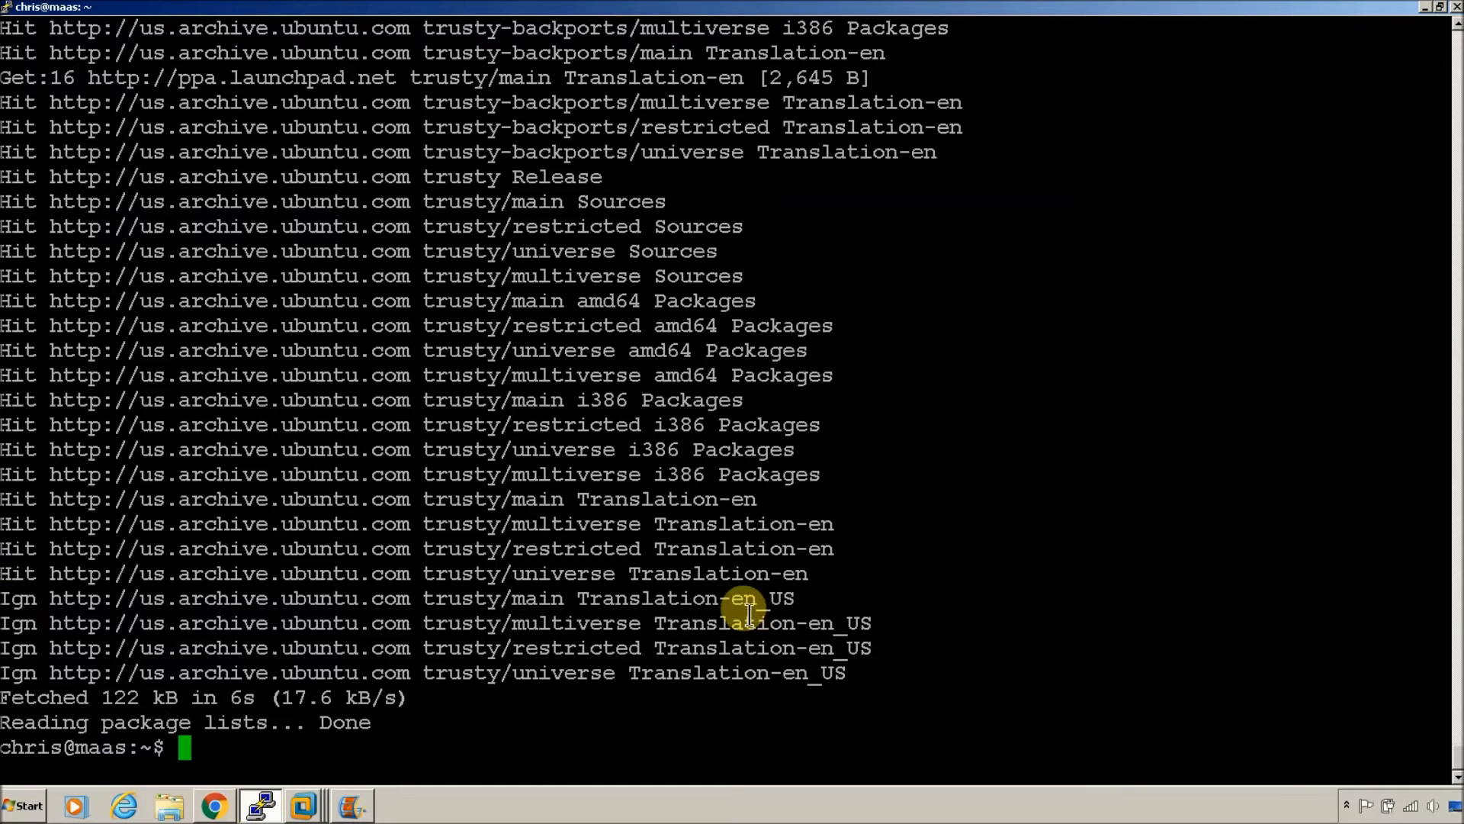
type("sudo /etc/network")
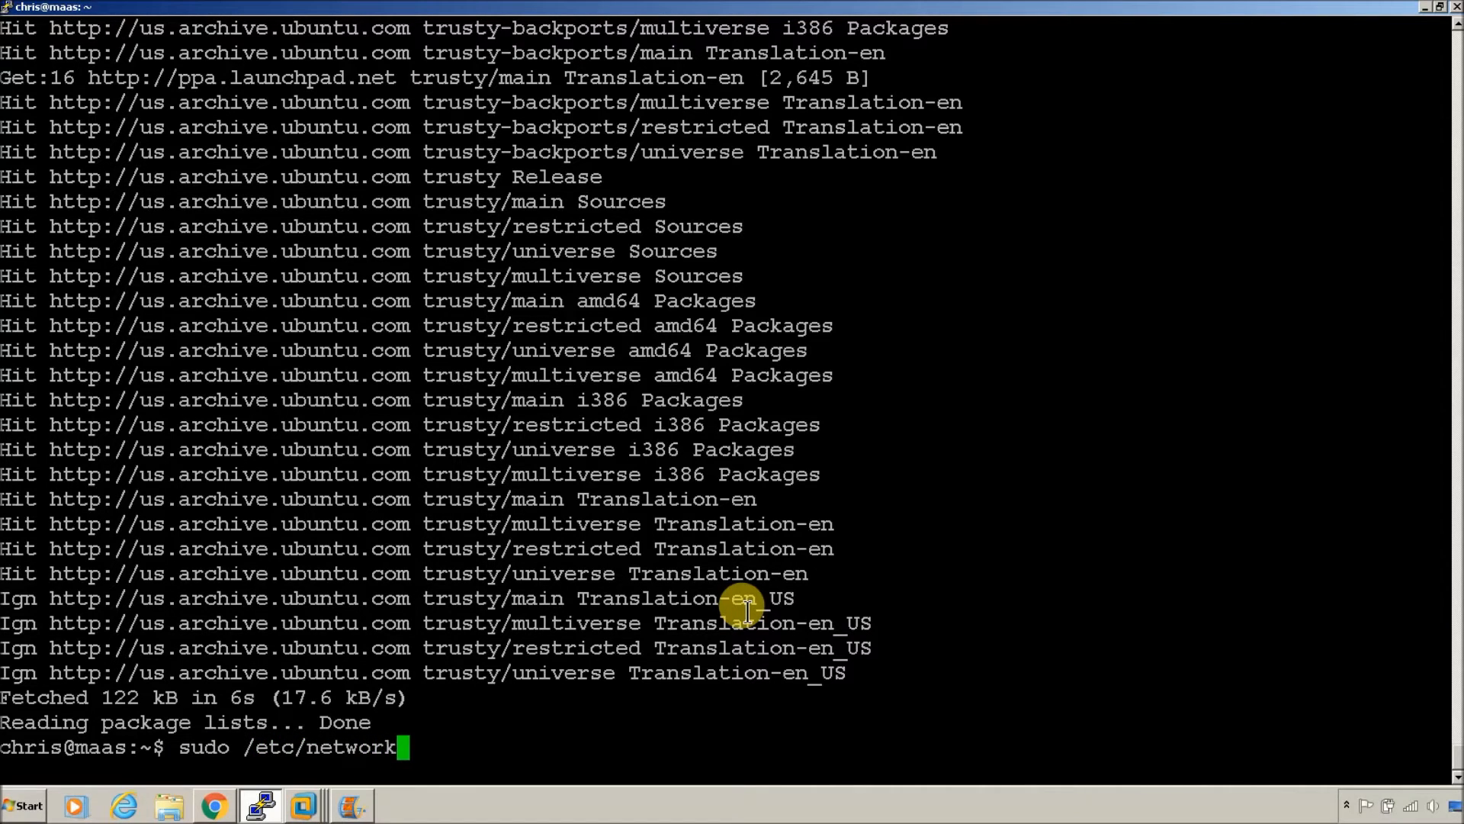
type("/interfaces")
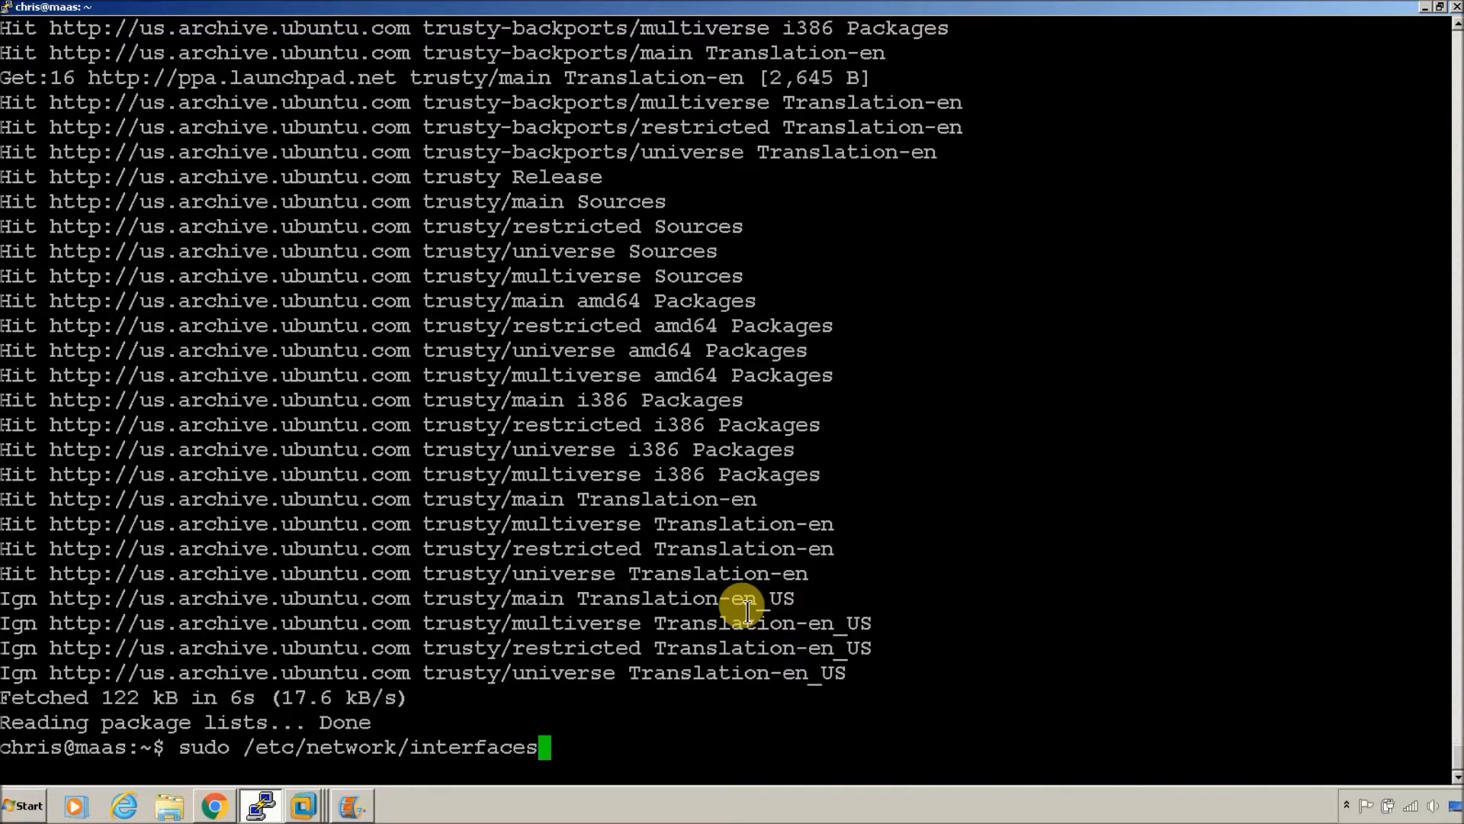
key("Return")
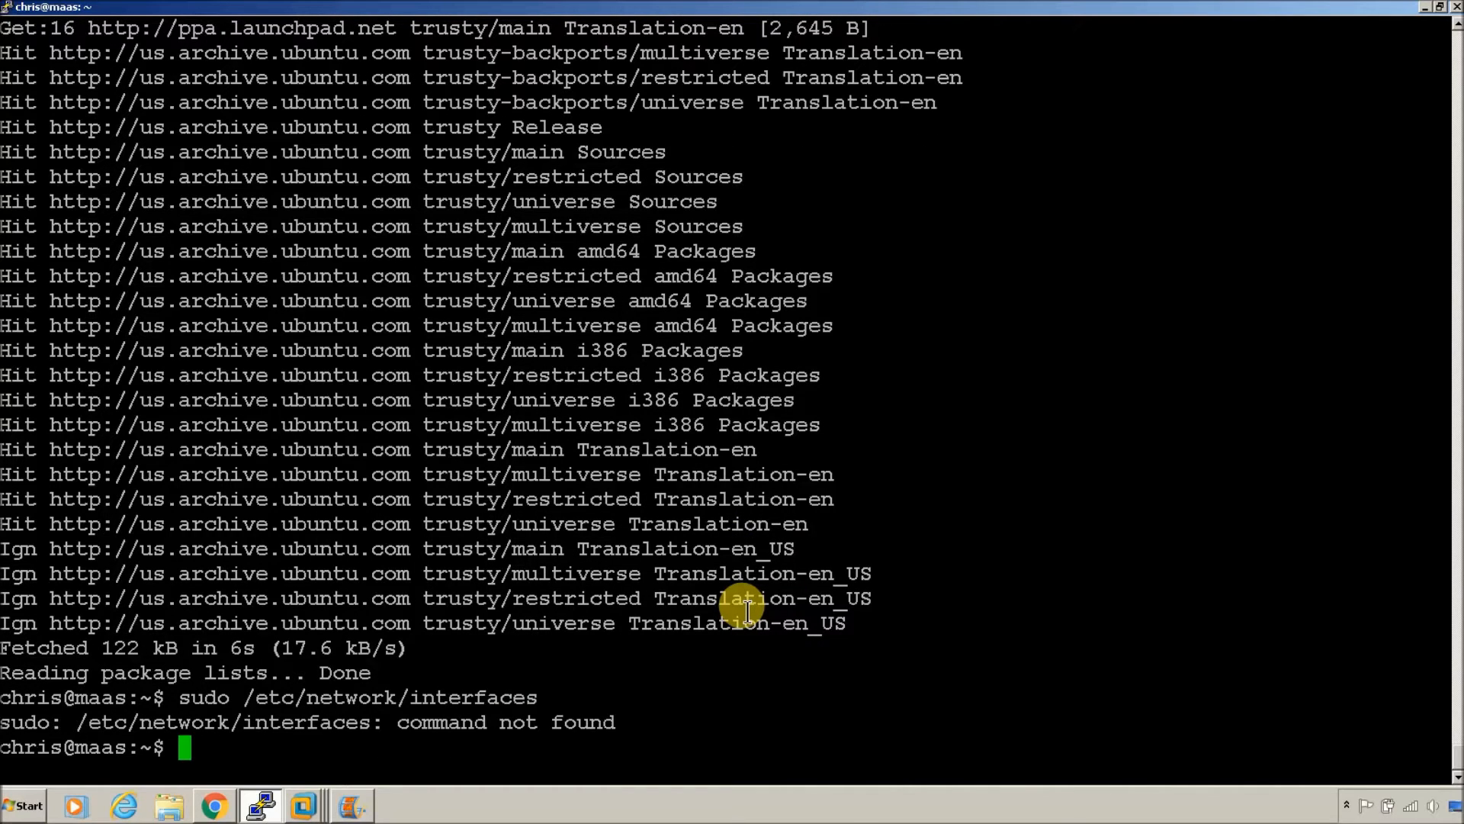
key("Up")
key("Left")
key("Left")
key("Left")
key("Left")
key("Left")
key("Left")
key("Left")
key("Left")
key("Left")
type("nano")
key("Return")
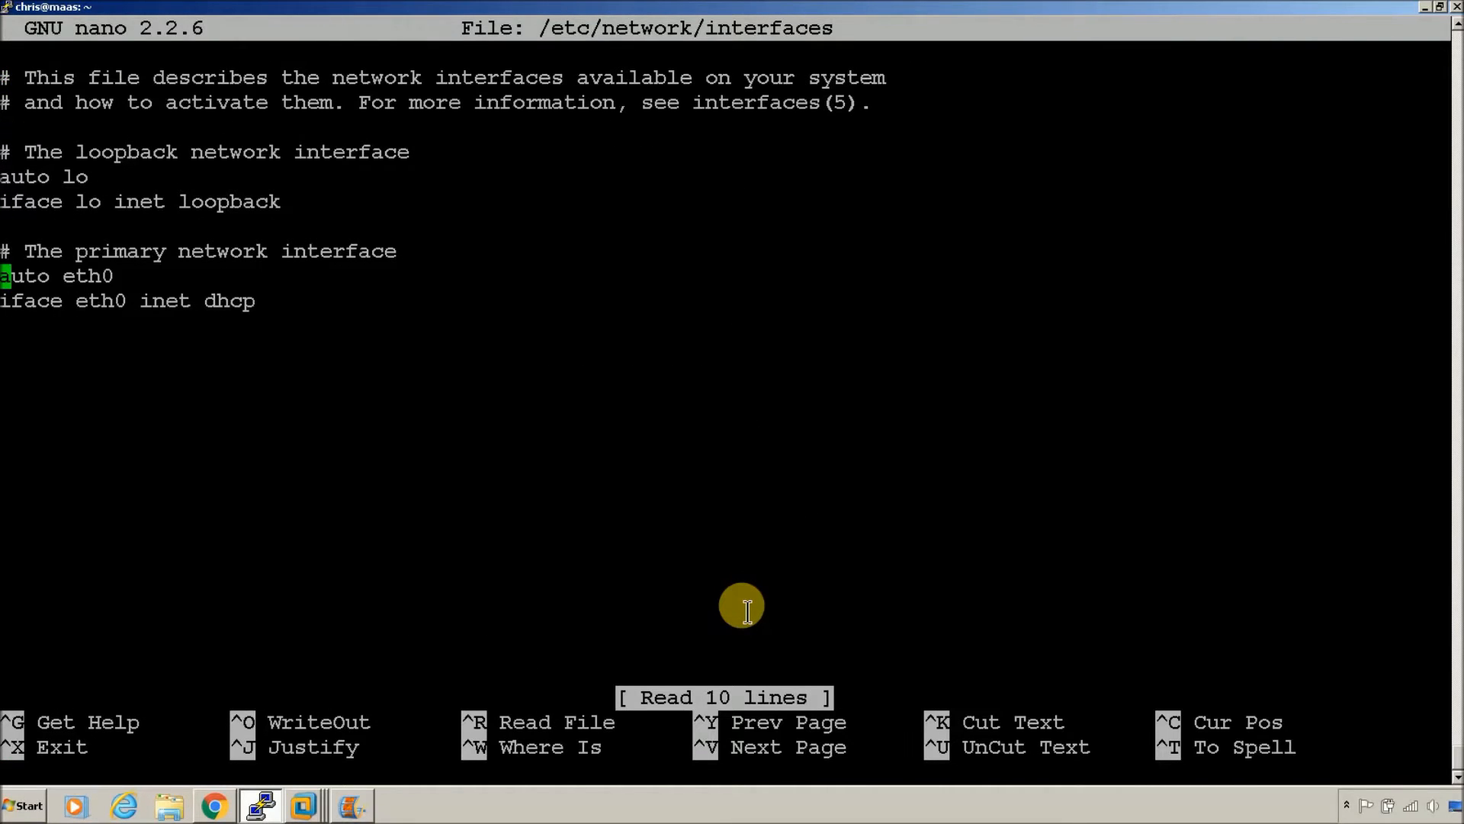
Step: Clear the file's old contents and paste the guide's sample eth0 and eth1 configuration
key("BackSpace")
key("BackSpace")
key("BackSpace")
key("BackSpace")
key("BackSpace")
key("BackSpace")
key("BackSpace")
key("BackSpace")
key("BackSpace")
key("BackSpace")
key("BackSpace")
key("BackSpace")
key("BackSpace")
key("BackSpace")
key("BackSpace")
key("BackSpace")
key("BackSpace")
key("BackSpace")
key("BackSpace")
key("BackSpace")
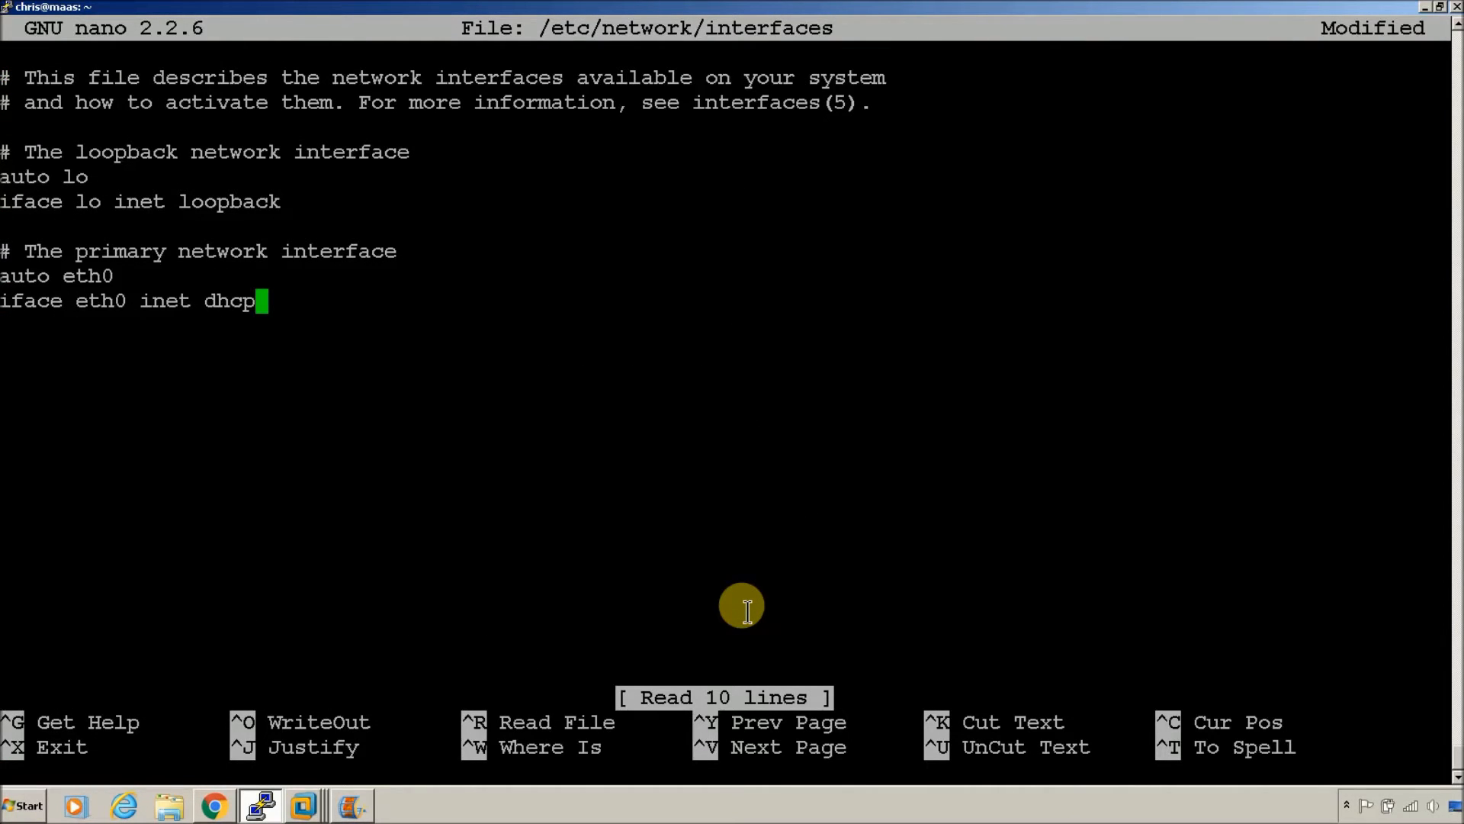
key("BackSpace")
key("BackSpace")
key("BackSpace")
key("BackSpace")
key("BackSpace")
key("BackSpace")
key("BackSpace")
key("BackSpace")
key("BackSpace")
key("BackSpace")
key("BackSpace")
key("BackSpace")
key("BackSpace")
key("BackSpace")
key("BackSpace")
key("BackSpace")
key("BackSpace")
key("BackSpace")
key("BackSpace")
key("BackSpace")
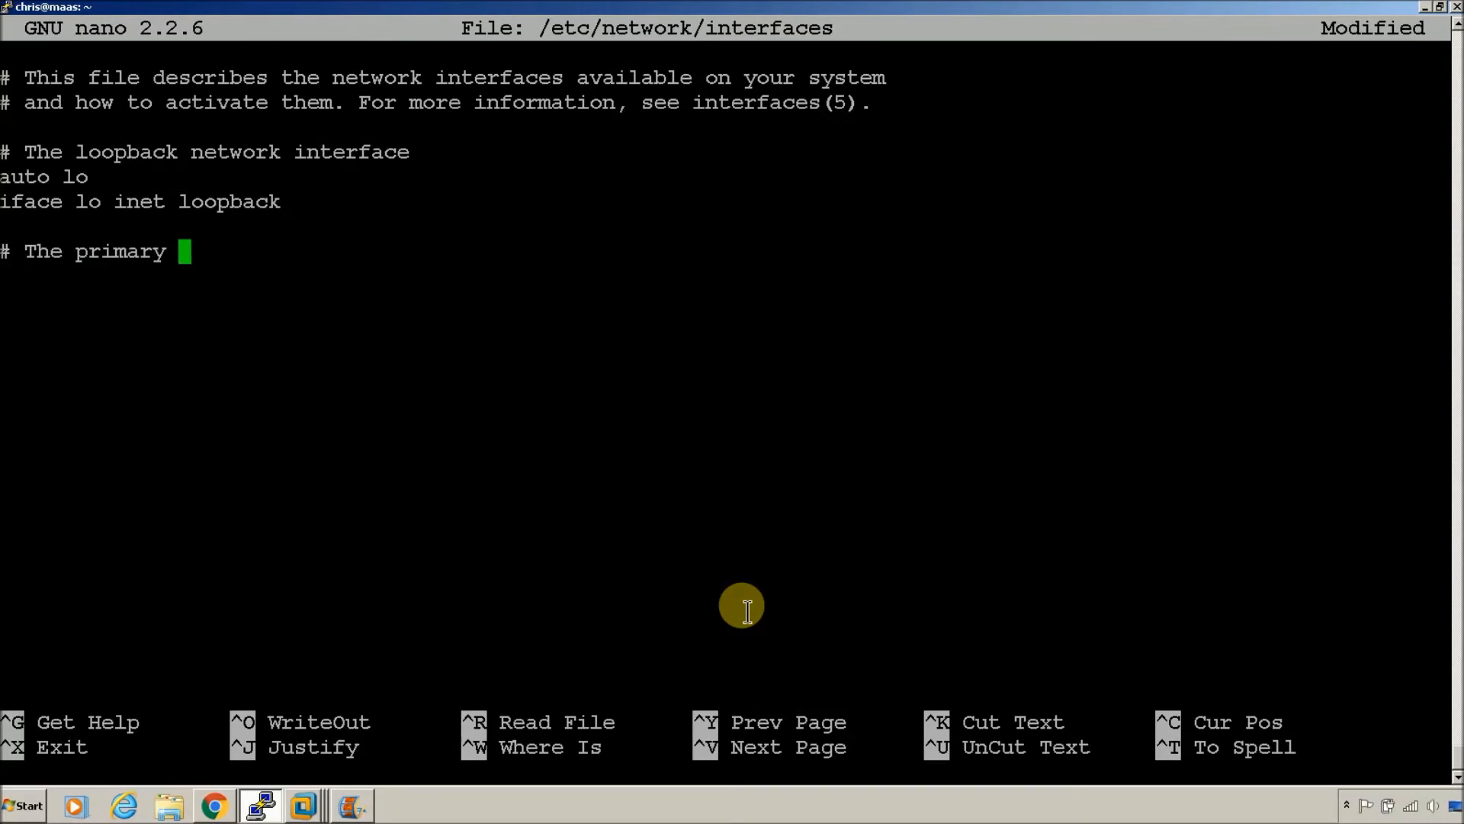
key("BackSpace")
key("BackSpace")
key("BackSpace")
key("BackSpace")
key("BackSpace")
key("BackSpace")
key("BackSpace")
key("BackSpace")
key("BackSpace")
key("BackSpace")
key("BackSpace")
key("BackSpace")
key("BackSpace")
key("BackSpace")
key("BackSpace")
key("BackSpace")
key("BackSpace")
key("BackSpace")
key("BackSpace")
key("BackSpace")
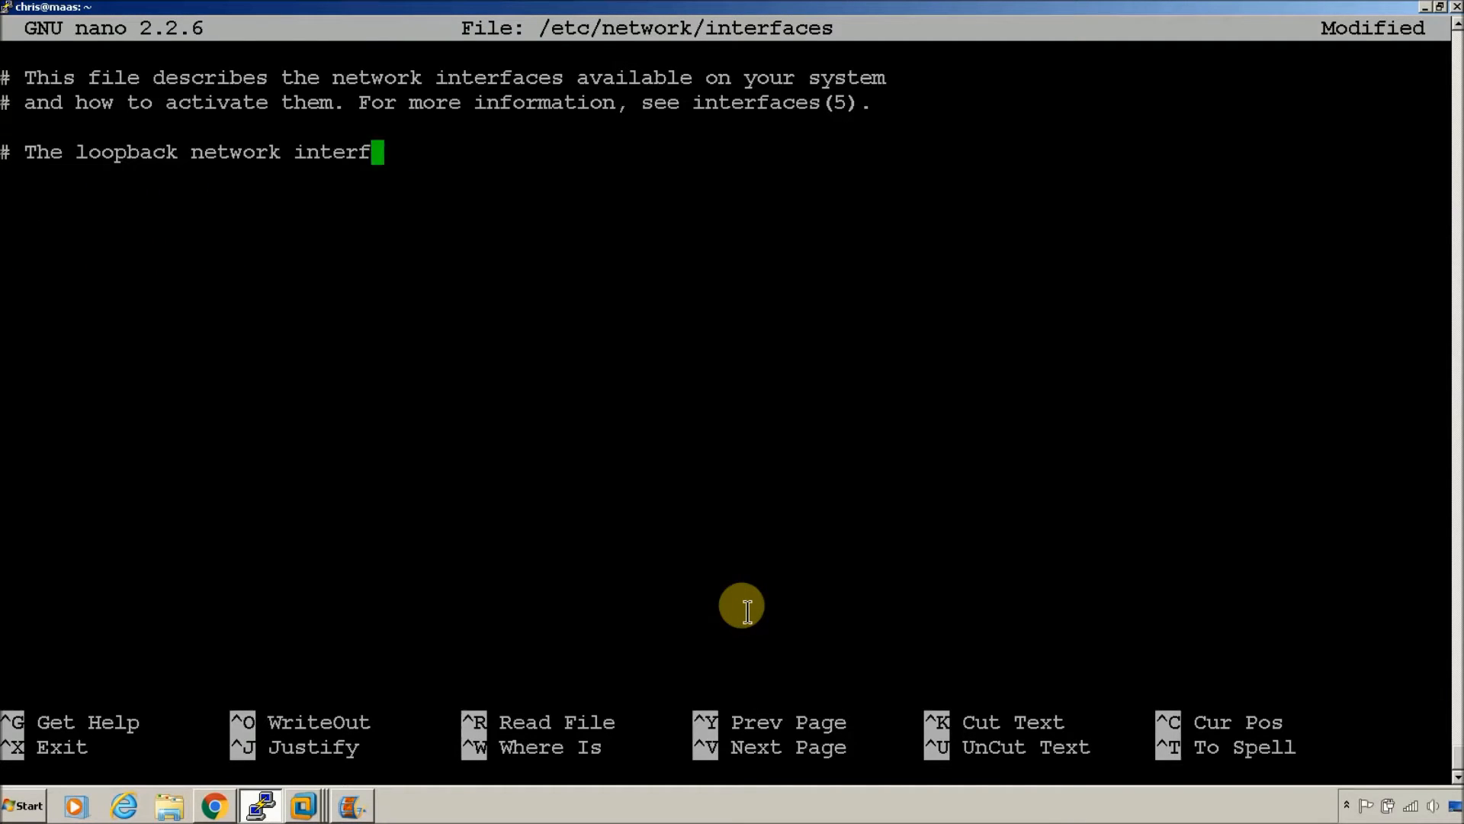
key("BackSpace")
key("BackSpace")
key("BackSpace")
key("BackSpace")
key("BackSpace")
key("BackSpace")
key("BackSpace")
key("BackSpace")
key("BackSpace")
key("BackSpace")
key("BackSpace")
key("BackSpace")
key("BackSpace")
key("BackSpace")
key("BackSpace")
key("BackSpace")
key("BackSpace")
key("BackSpace")
key("BackSpace")
key("BackSpace")
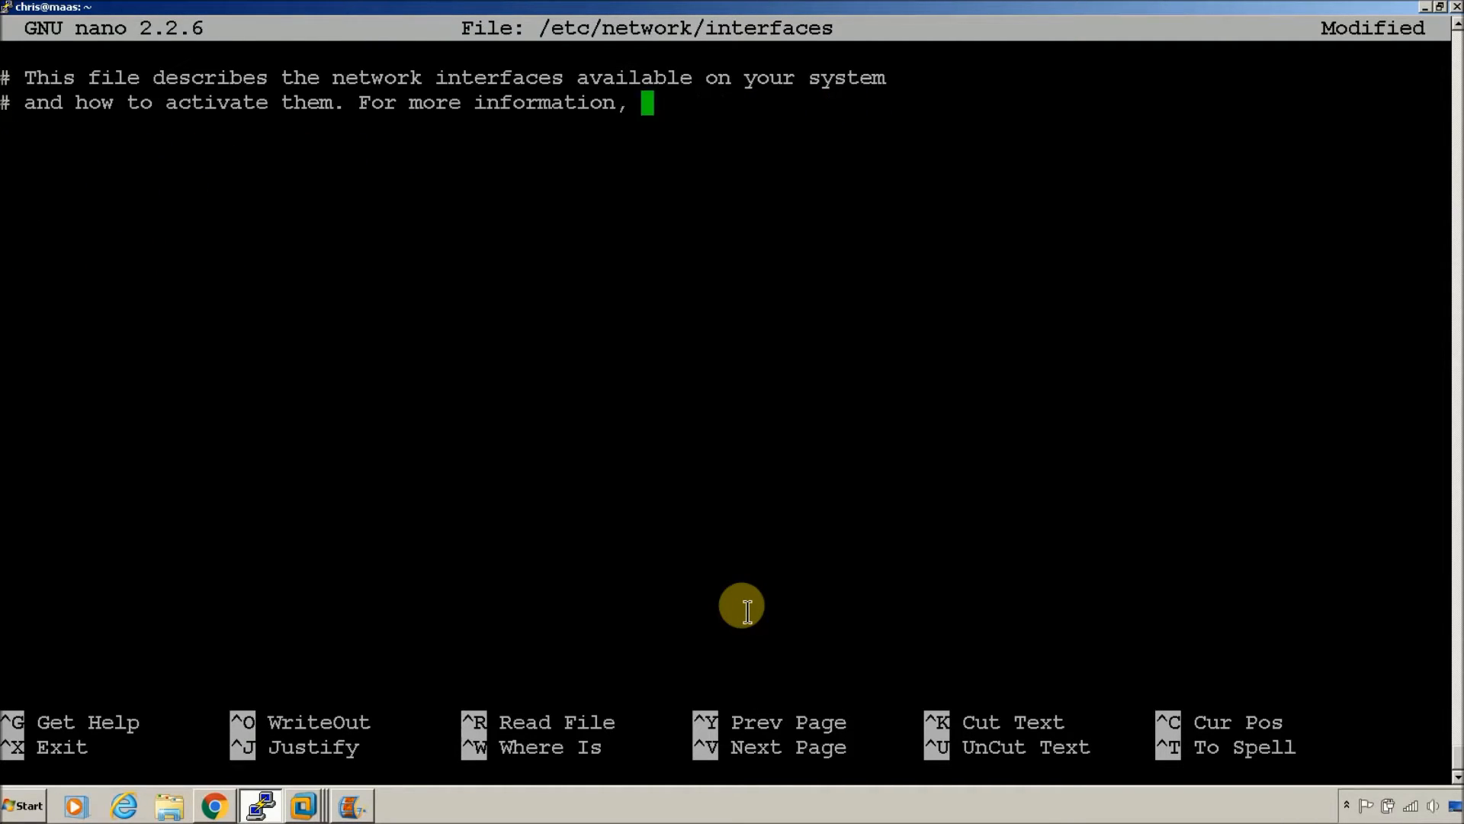
key("BackSpace")
key("BackSpace")
key("BackSpace")
key("BackSpace")
key("BackSpace")
key("BackSpace")
key("BackSpace")
key("BackSpace")
key("BackSpace")
key("BackSpace")
key("BackSpace")
key("BackSpace")
key("BackSpace")
key("BackSpace")
key("BackSpace")
key("BackSpace")
key("BackSpace")
key("BackSpace")
key("BackSpace")
key("BackSpace")
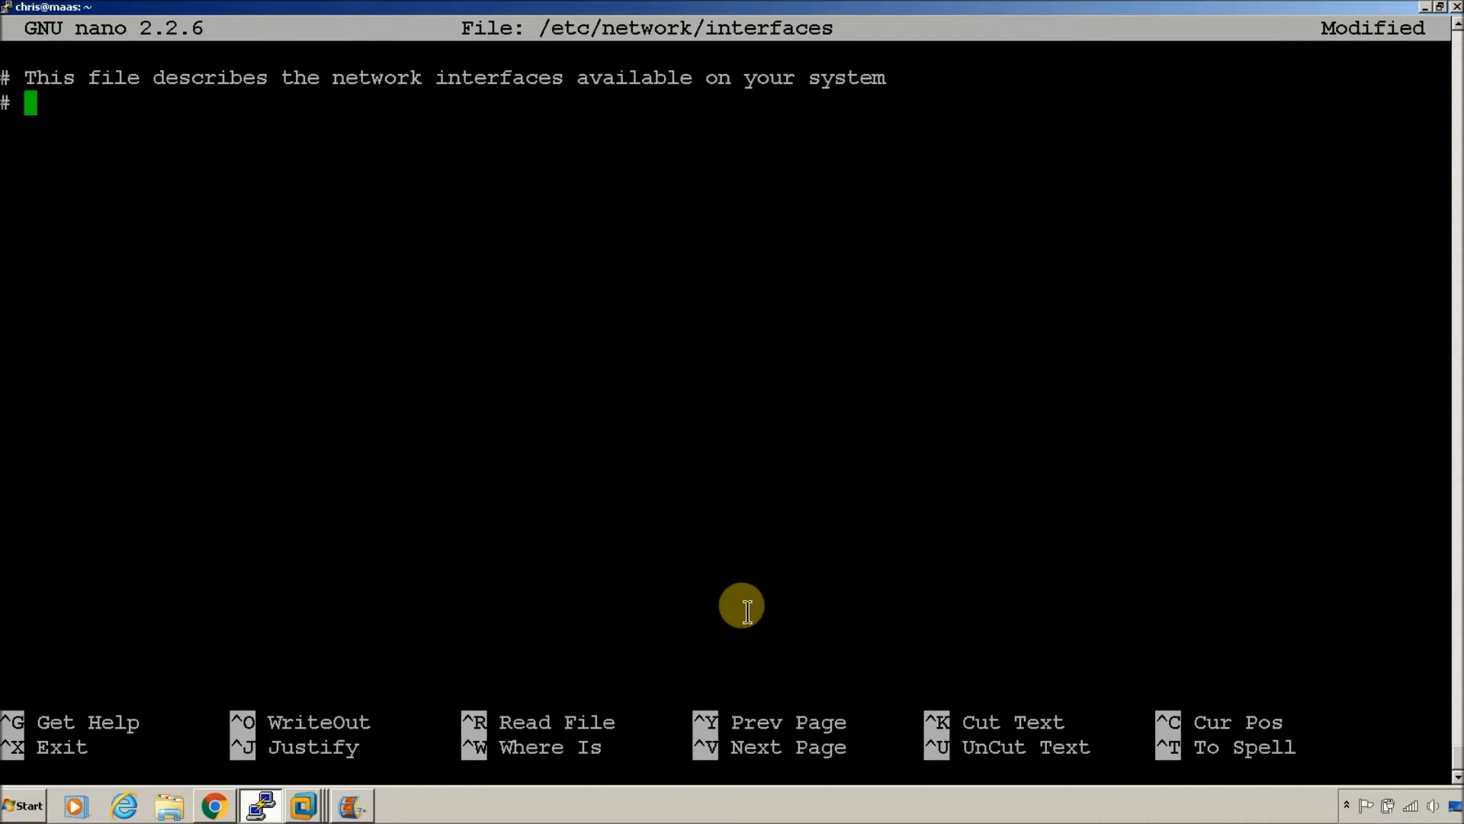
key("BackSpace")
key("BackSpace")
key("BackSpace")
key("BackSpace")
key("BackSpace")
key("BackSpace")
key("BackSpace")
key("BackSpace")
key("BackSpace")
key("BackSpace")
key("BackSpace")
key("BackSpace")
key("BackSpace")
key("BackSpace")
key("BackSpace")
key("BackSpace")
key("BackSpace")
key("BackSpace")
key("BackSpace")
key("BackSpace")
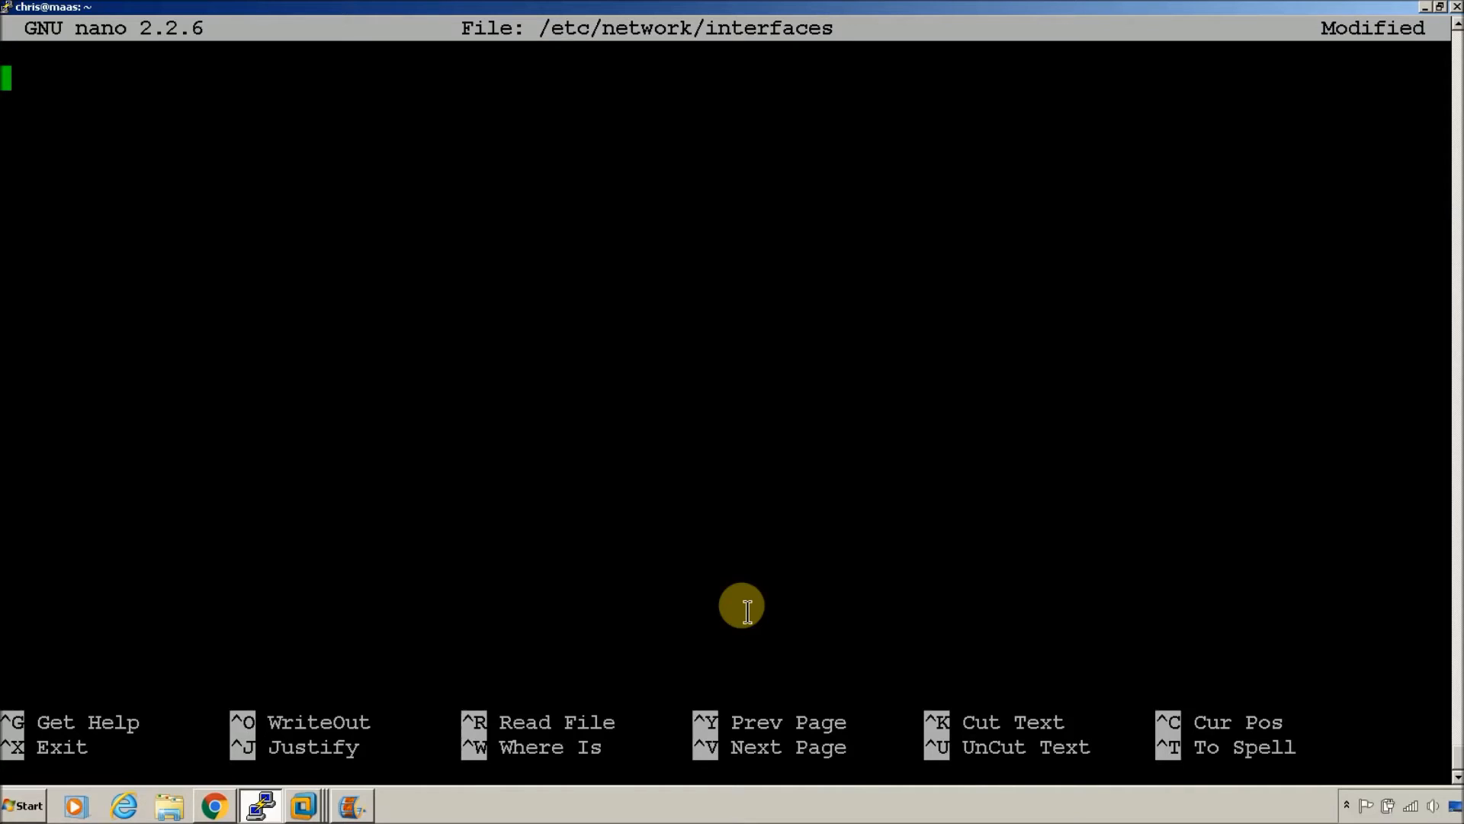
left_click(214, 808)
left_click_drag(281, 453, 172, 219)
key("ctrl+c")
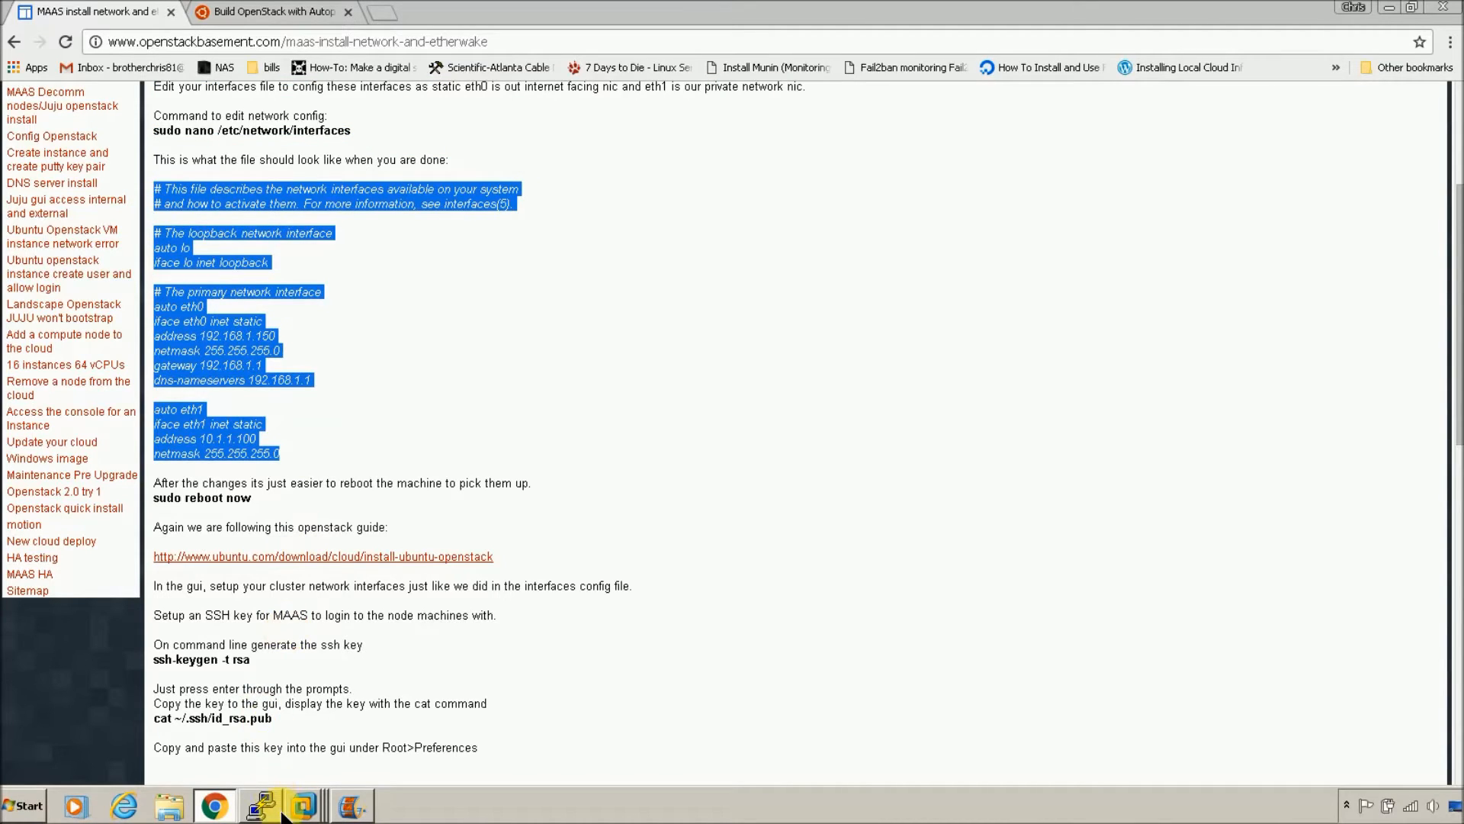
left_click(265, 805)
right_click(536, 425)
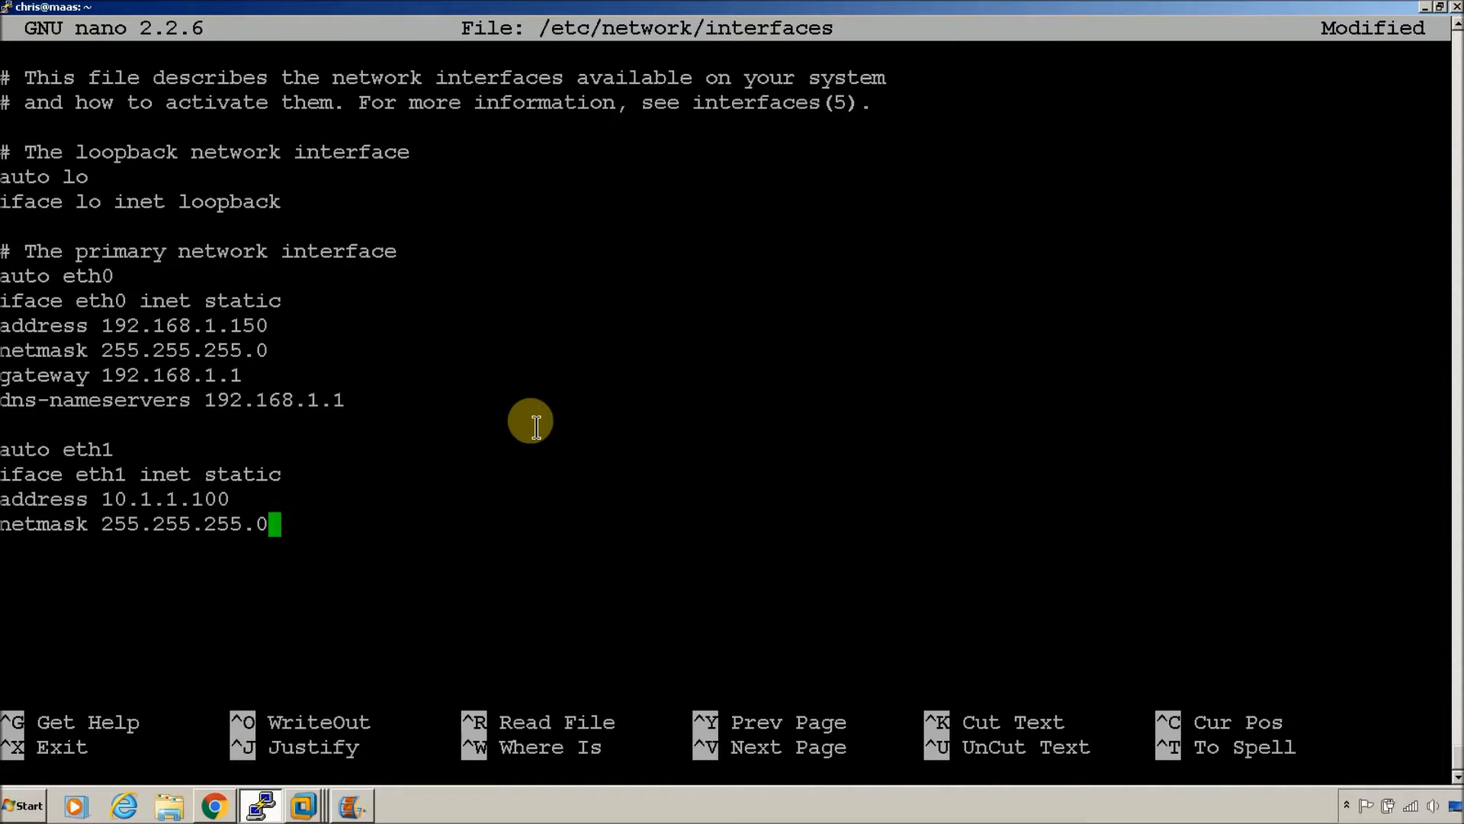
Step: Fix the eth0 address and set dns-nameservers to '10.1.1.100 192.168.1.1', then save
key("Up")
key("Up")
key("Up")
key("Up")
key("Up")
key("Up")
key("Up")
key("Up")
key("BackSpace")
type("1")
key("Down")
key("Down")
key("Down")
key("Down")
key("Down")
key("Down")
key("Down")
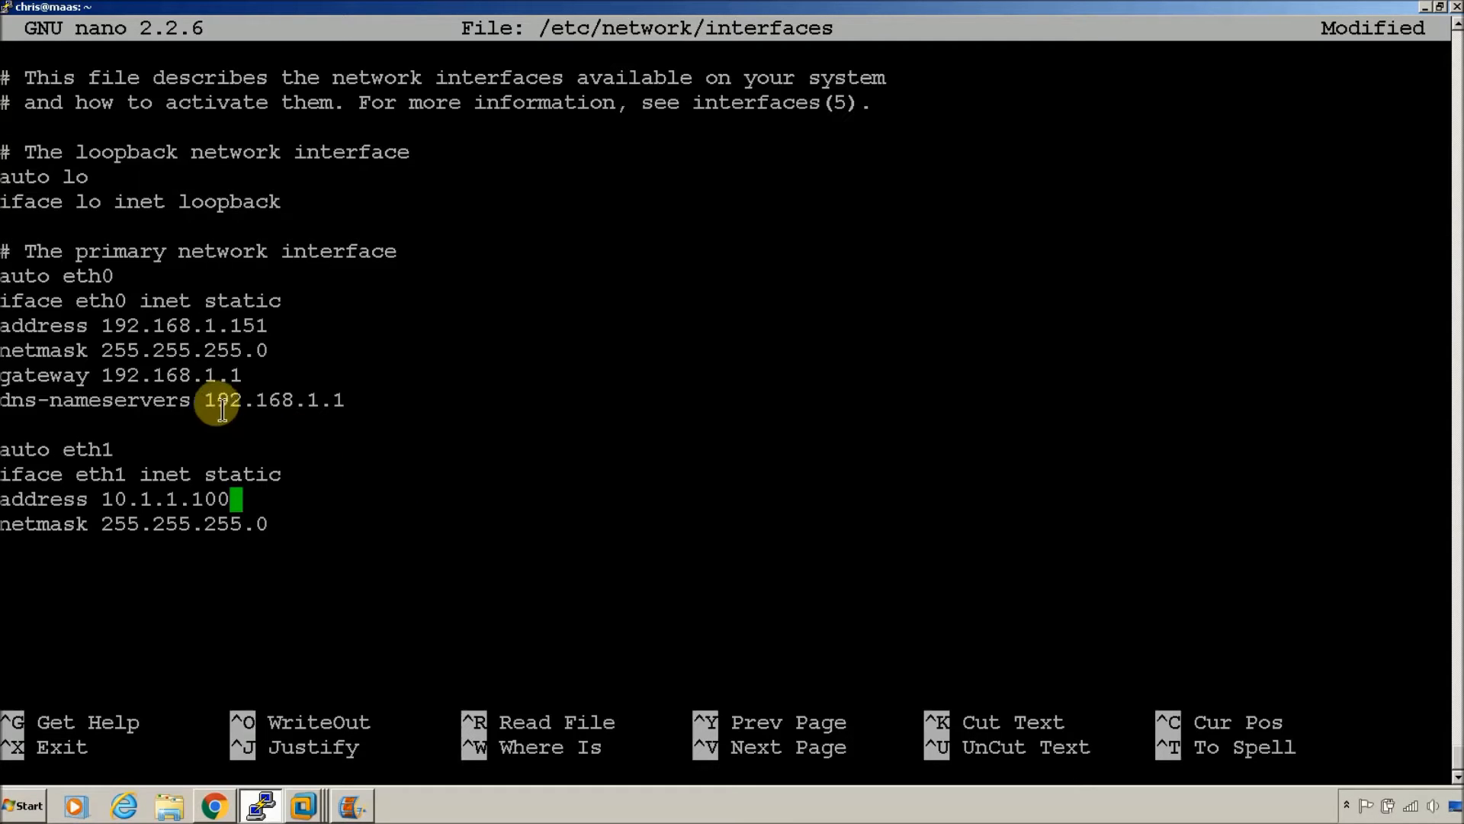
key("Up")
key("Up")
key("Up")
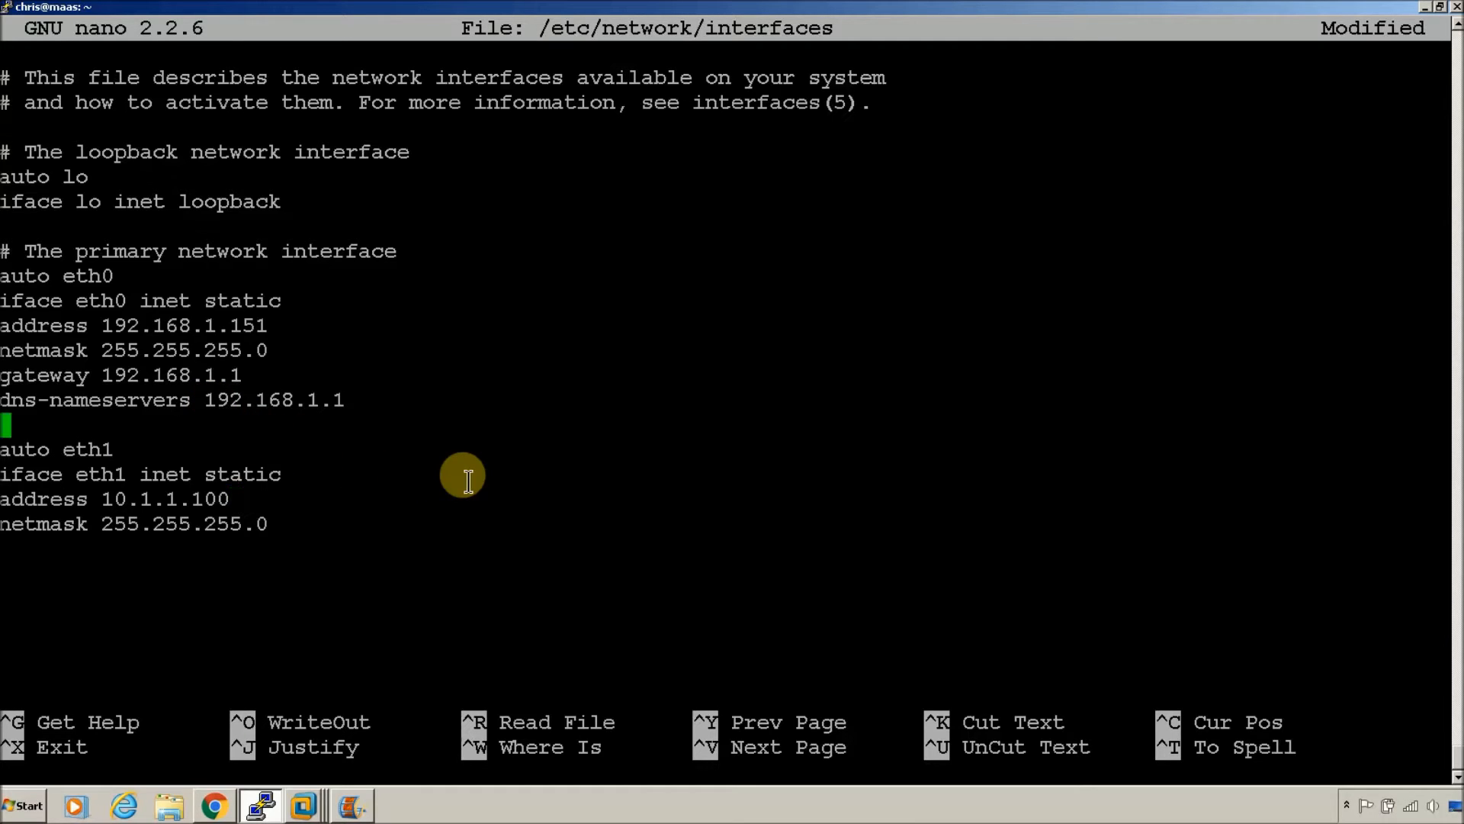
key("Left")
key("Left")
key("Left")
type("10.1.1.100")
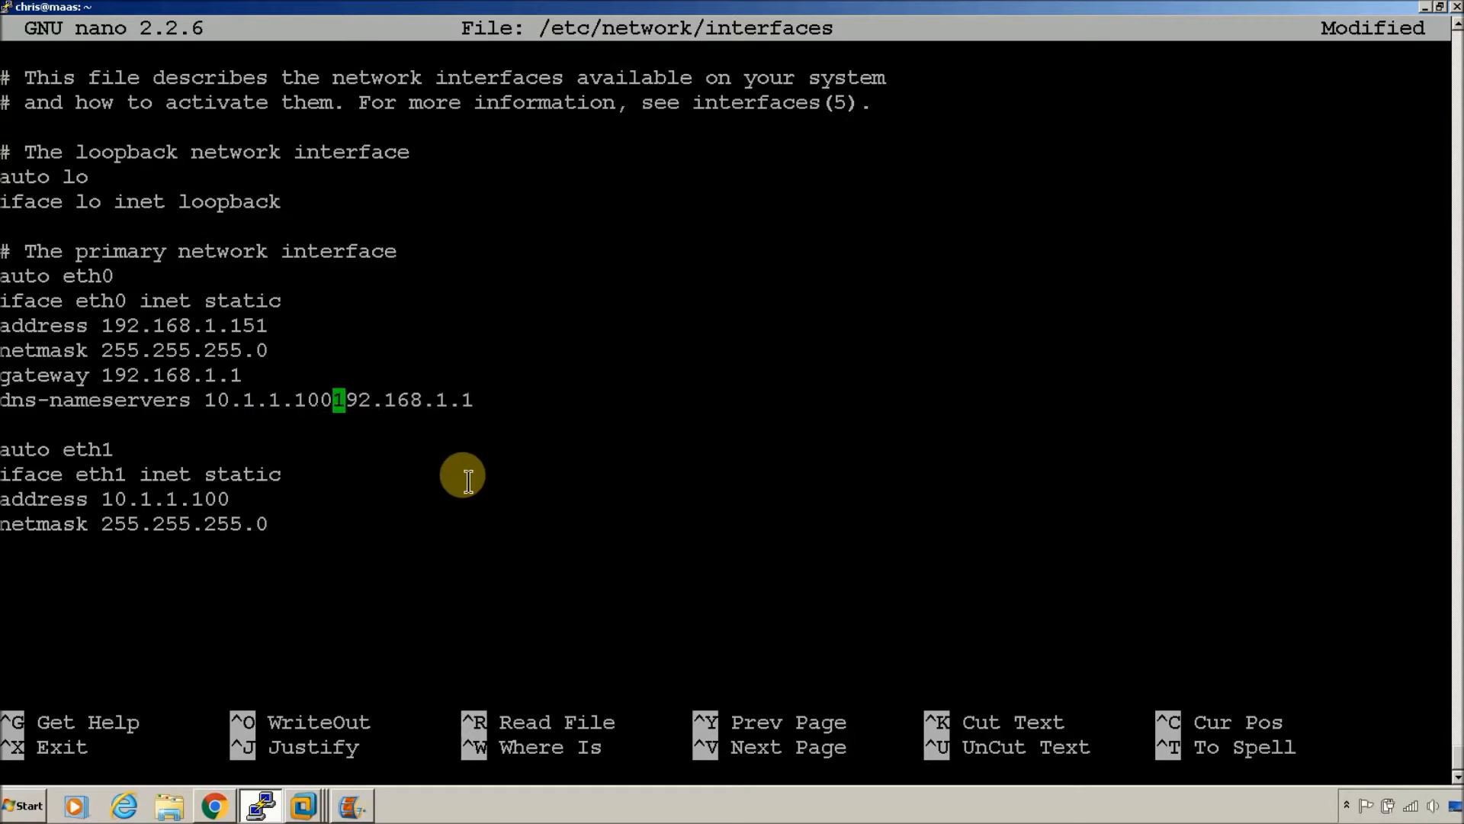
key("Tab")
key("Tab")
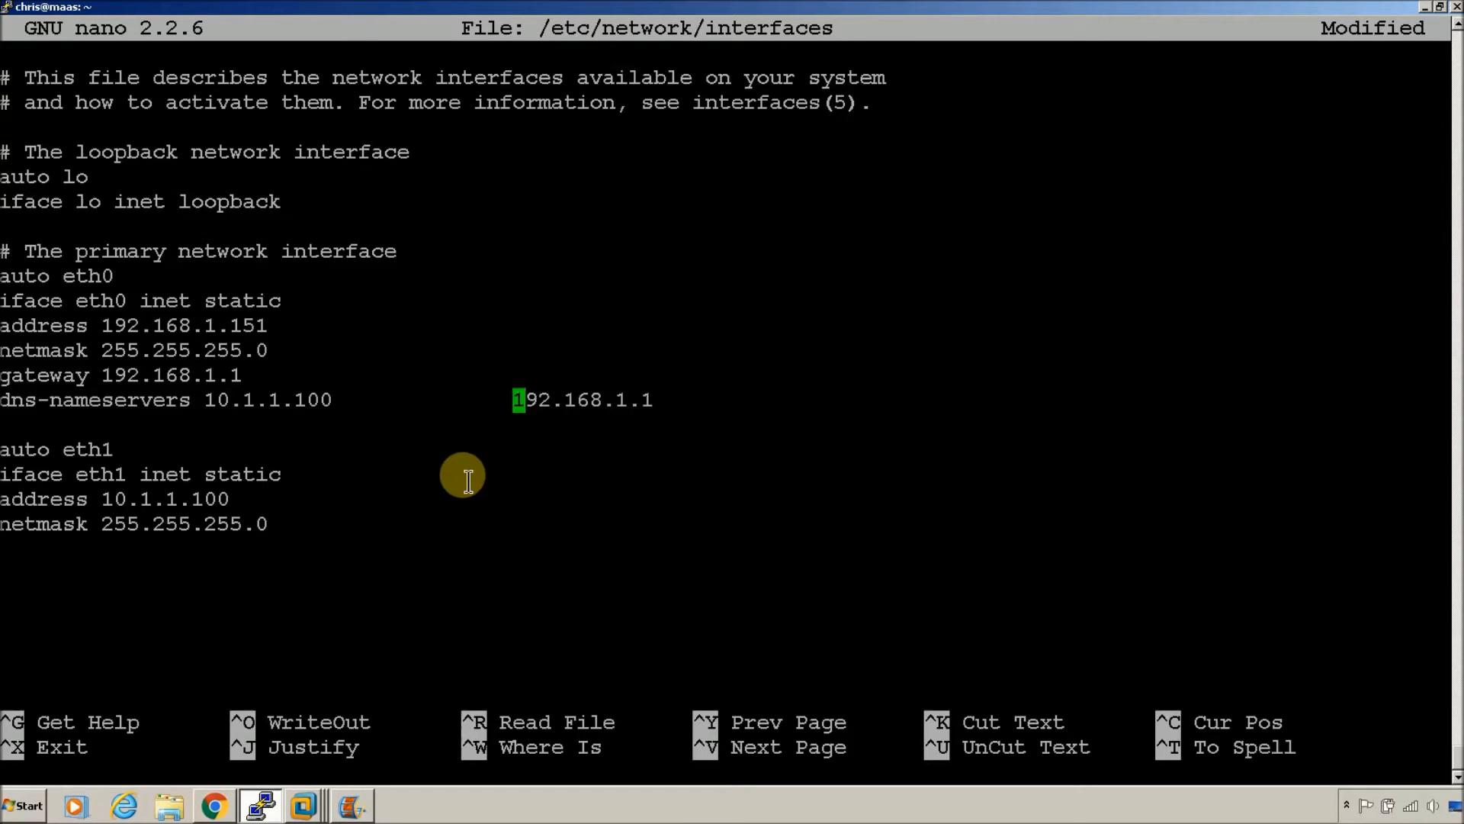
key("BackSpace")
key("BackSpace")
key("BackSpace")
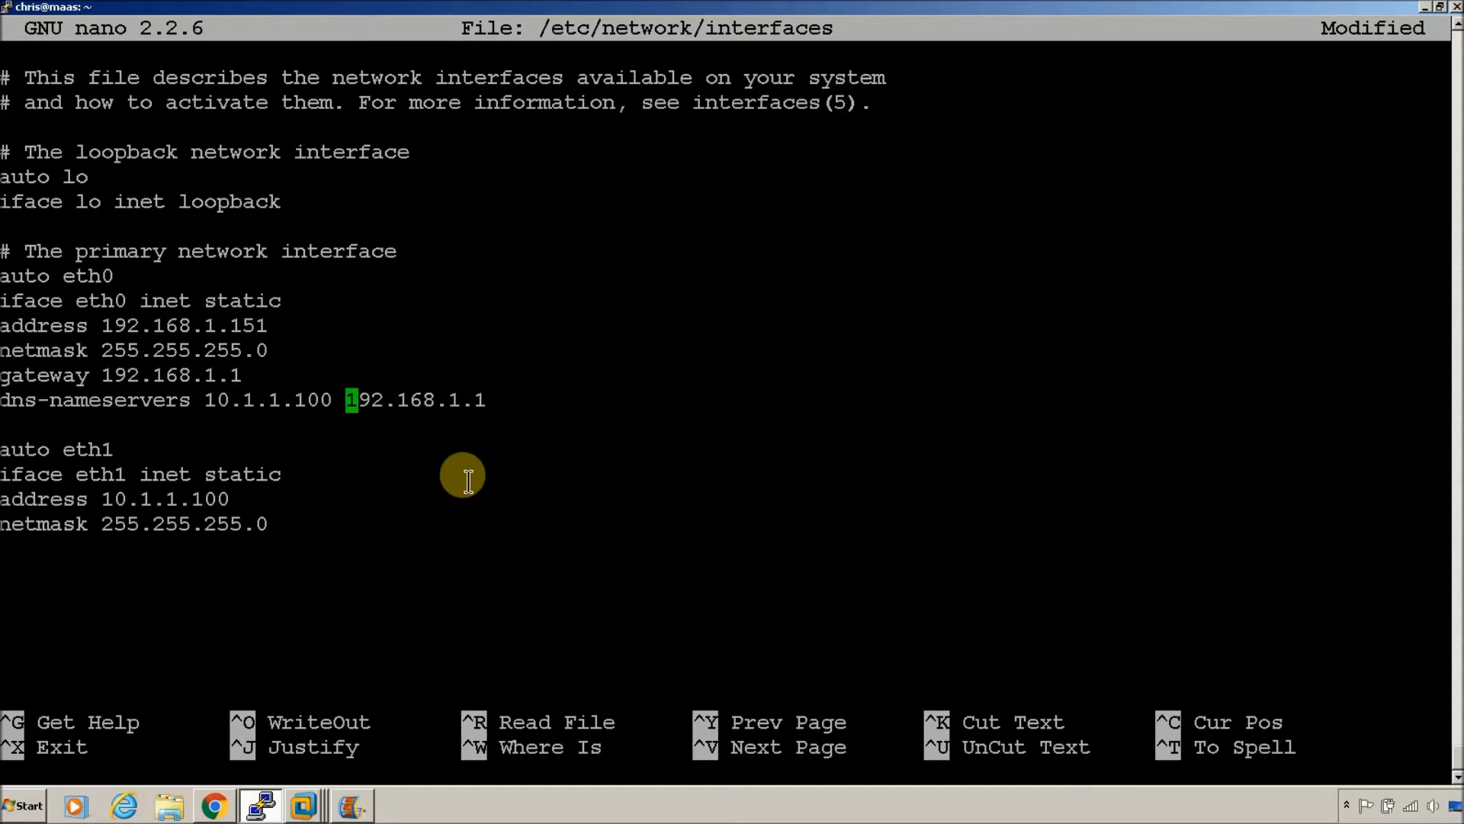
key("ctrl+x")
key("y")
key("Return")
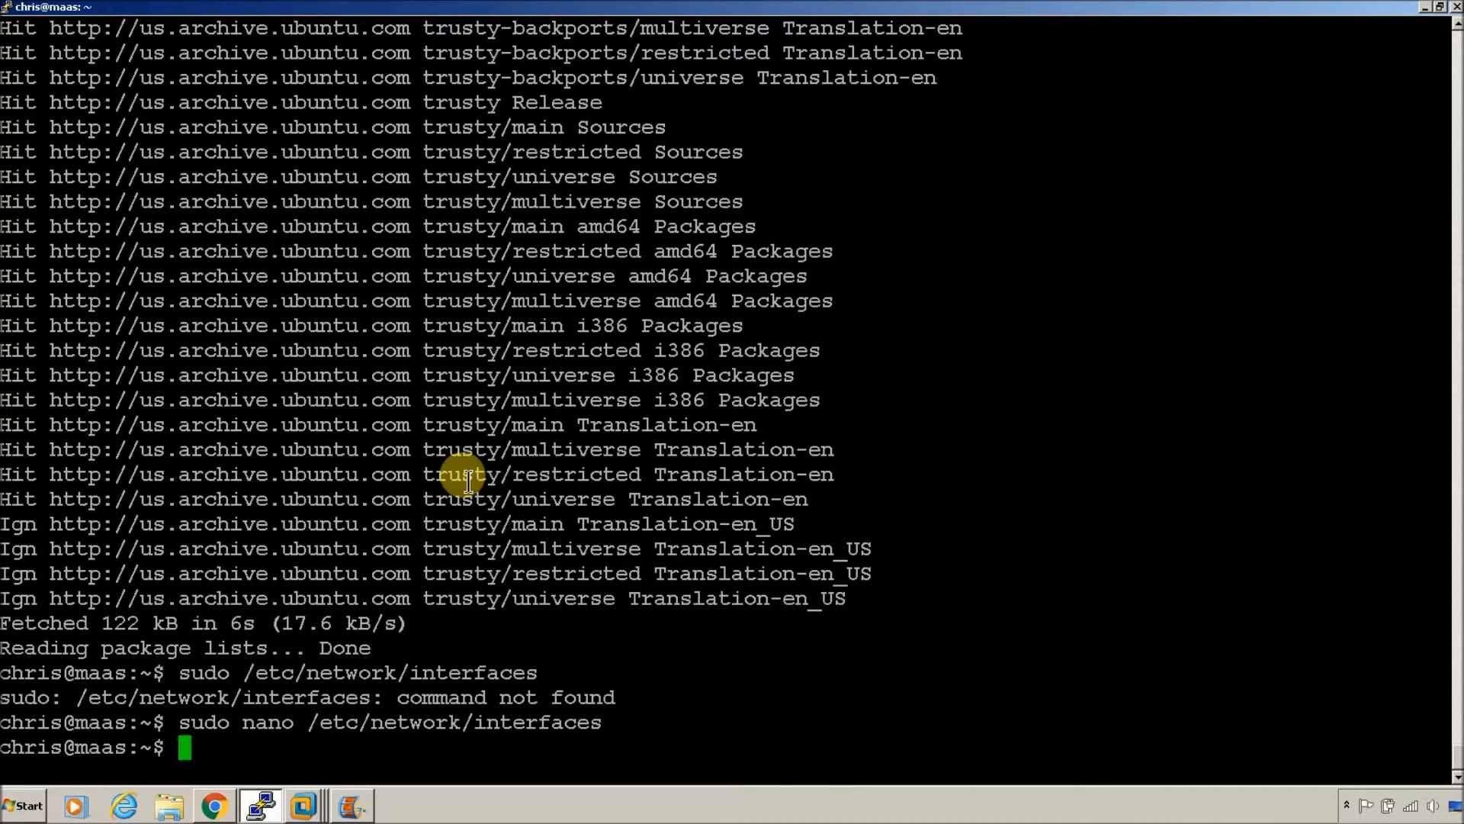
Step: Reboot the server with sudo reboot now, dismiss the error, and close PuTTY
type("sudo re")
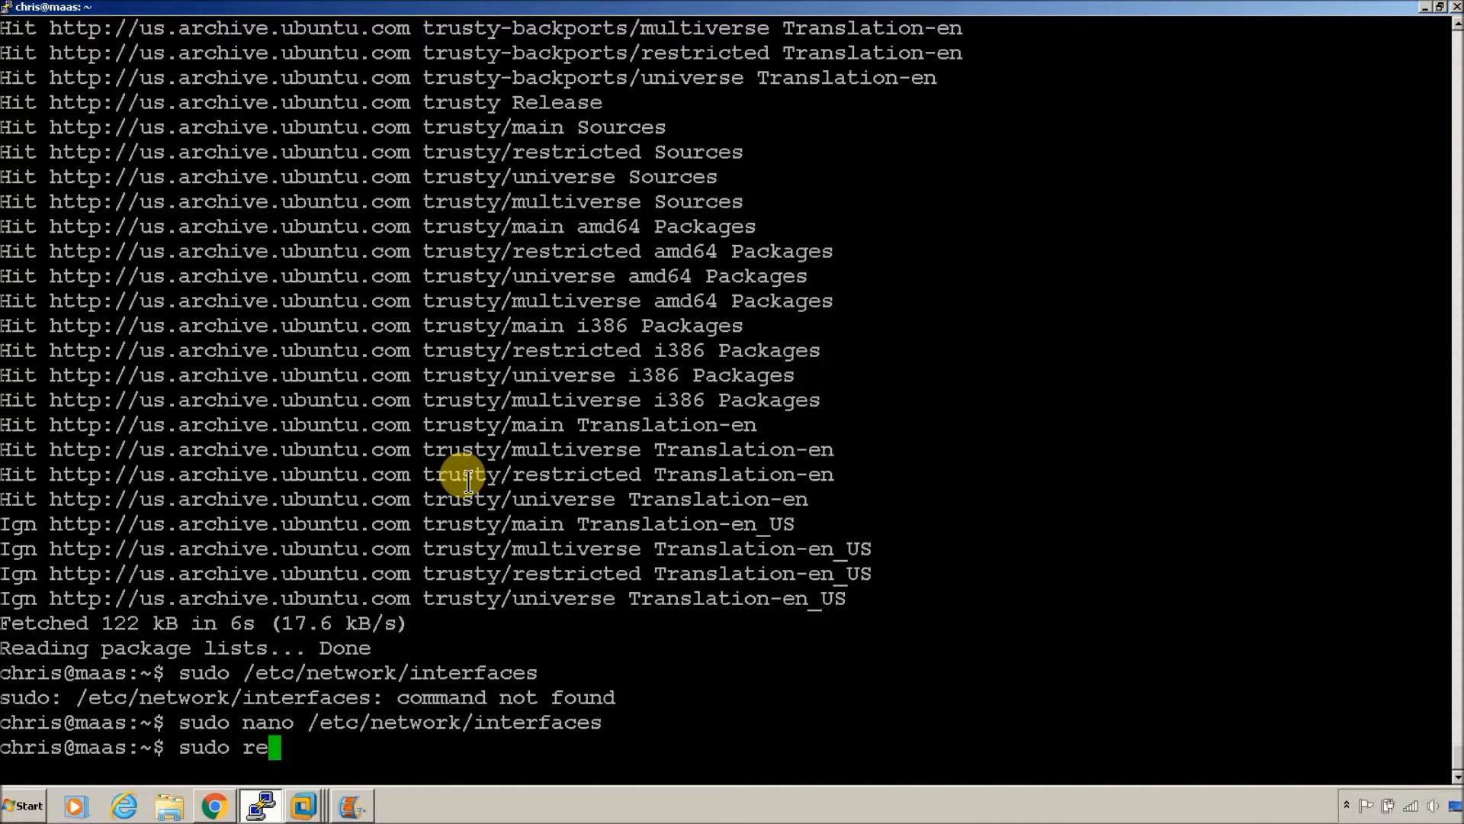
type("boot now")
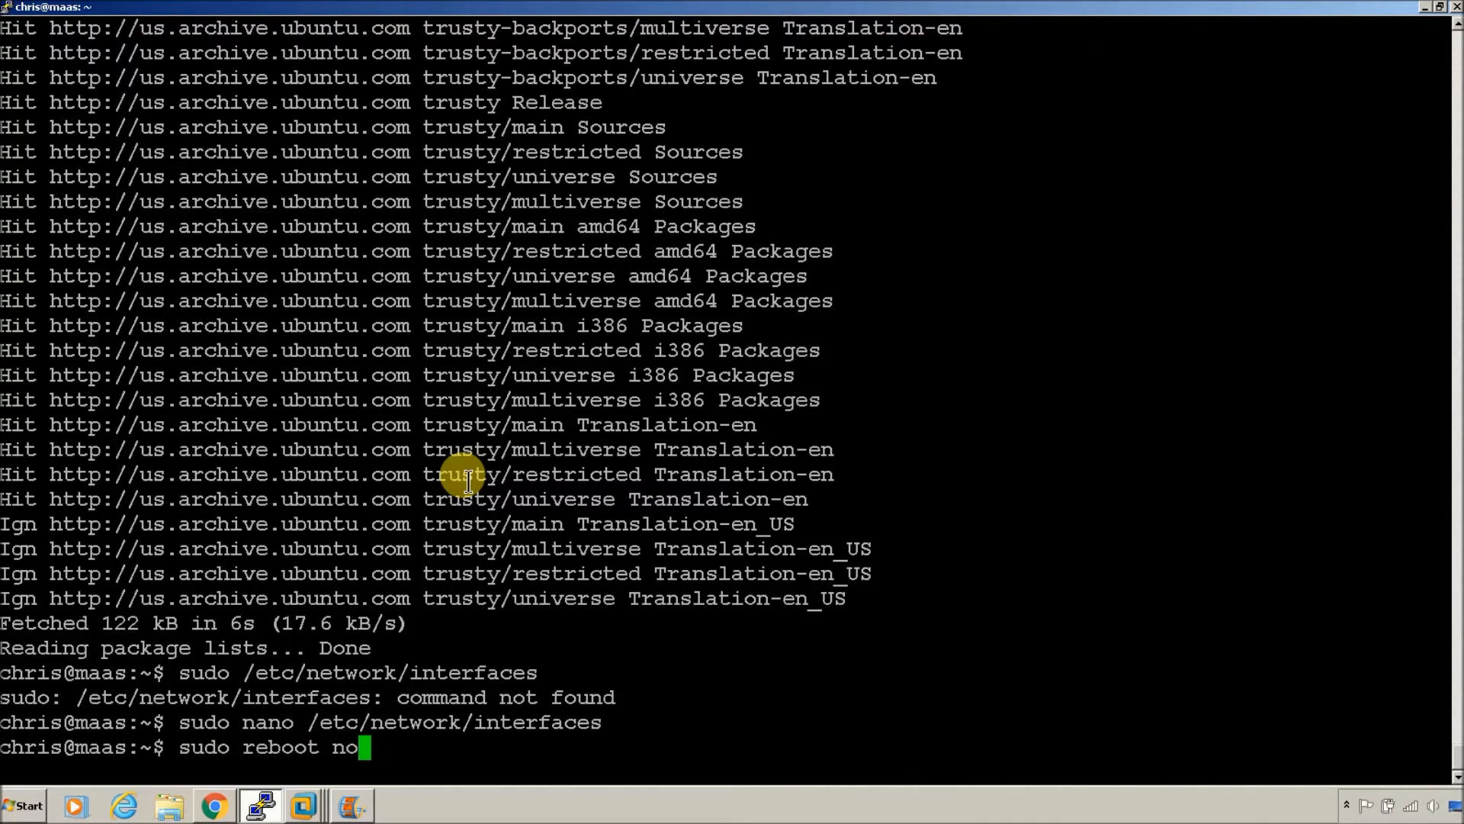
key("Return")
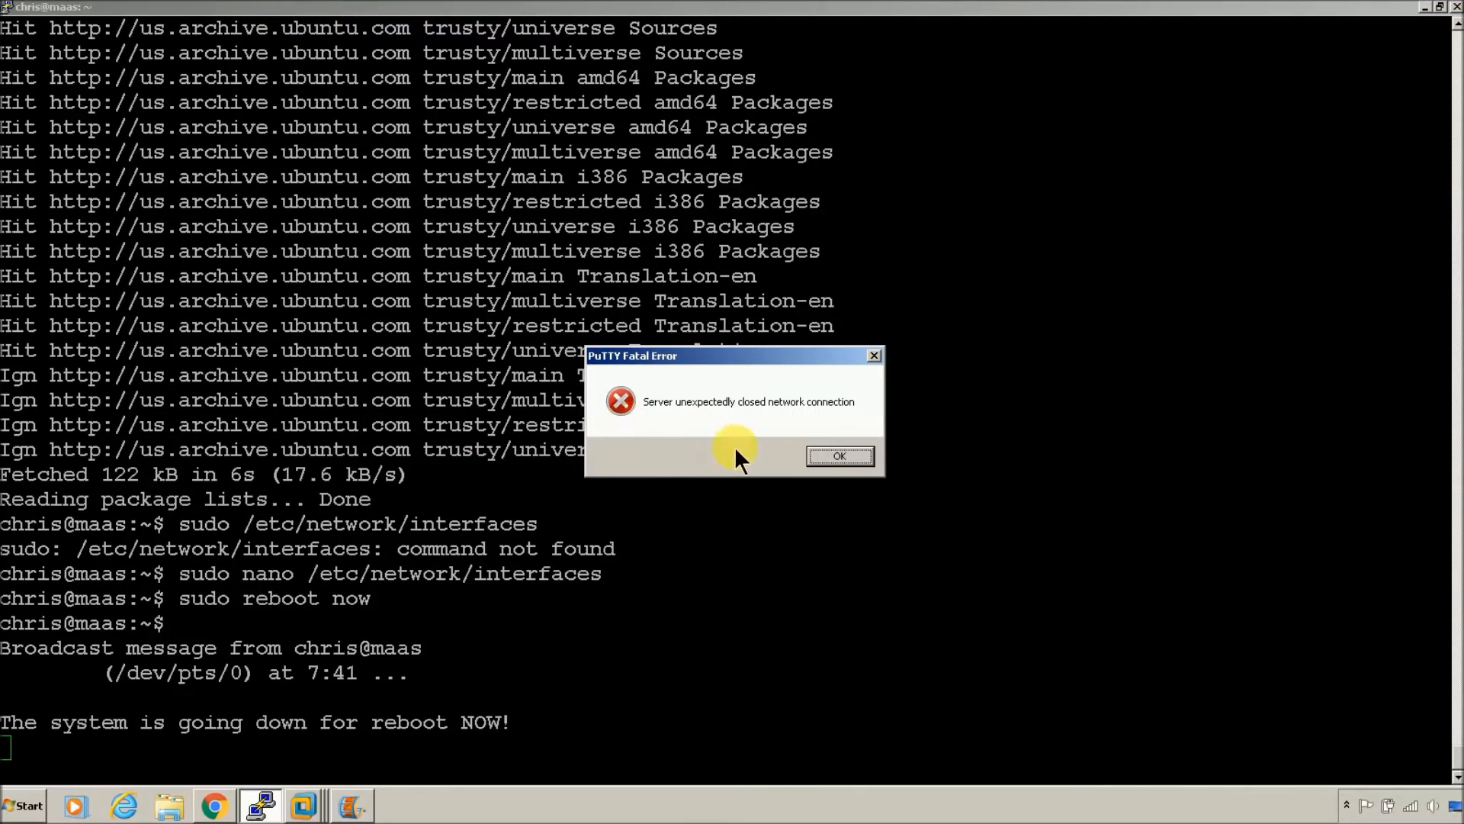
left_click(839, 456)
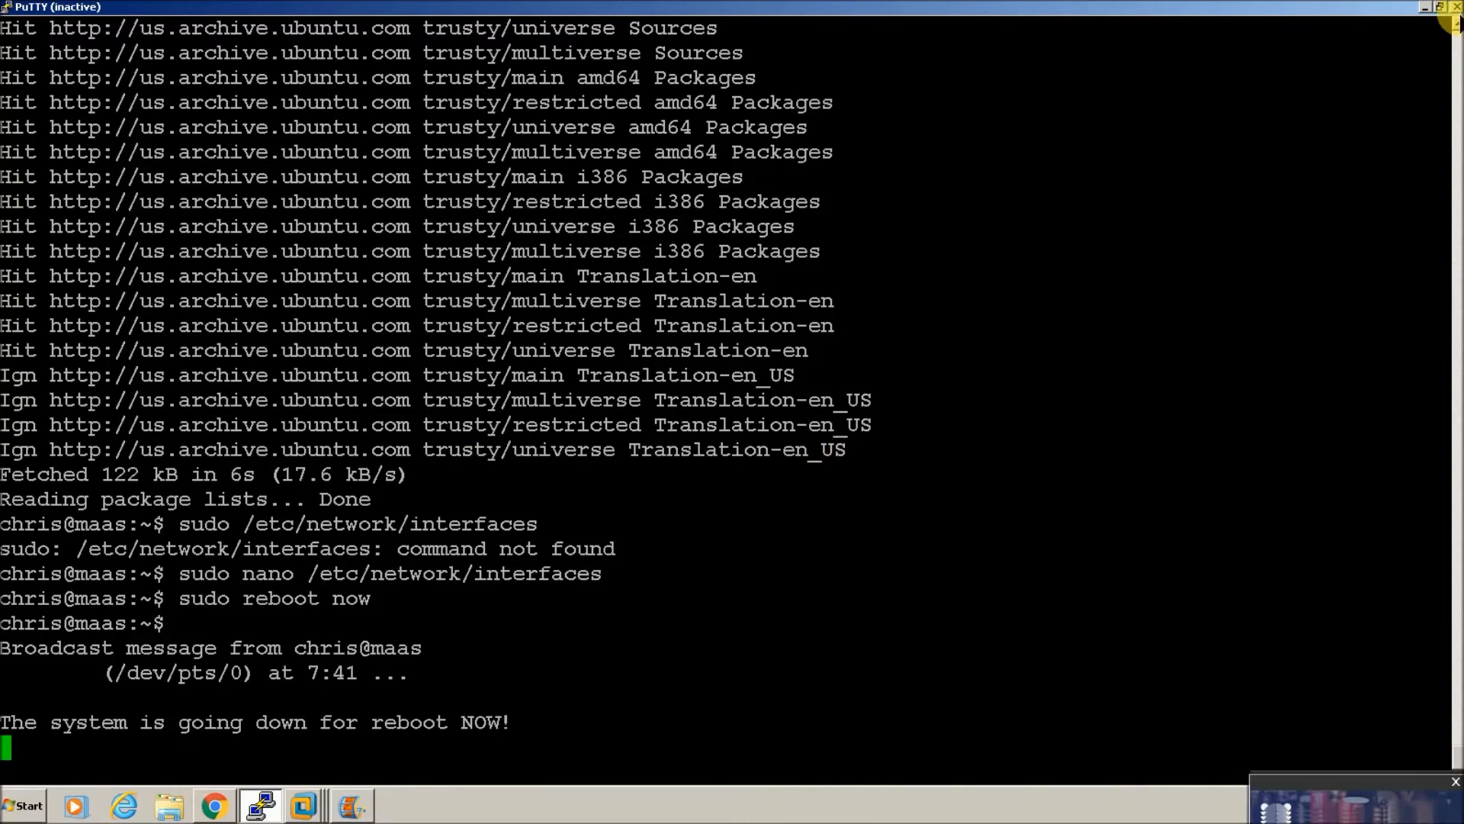
left_click(1456, 8)
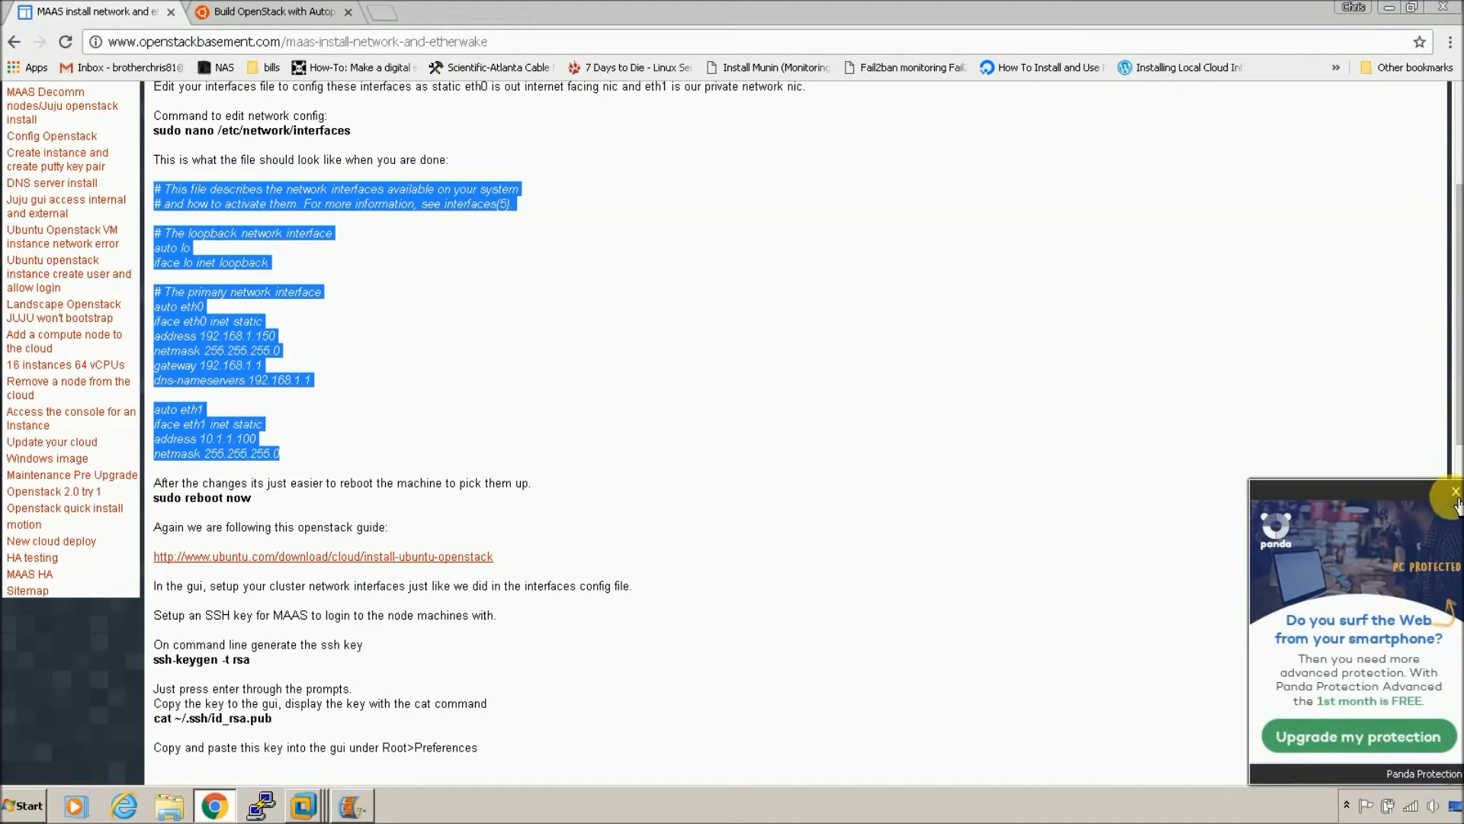
left_click(1386, 7)
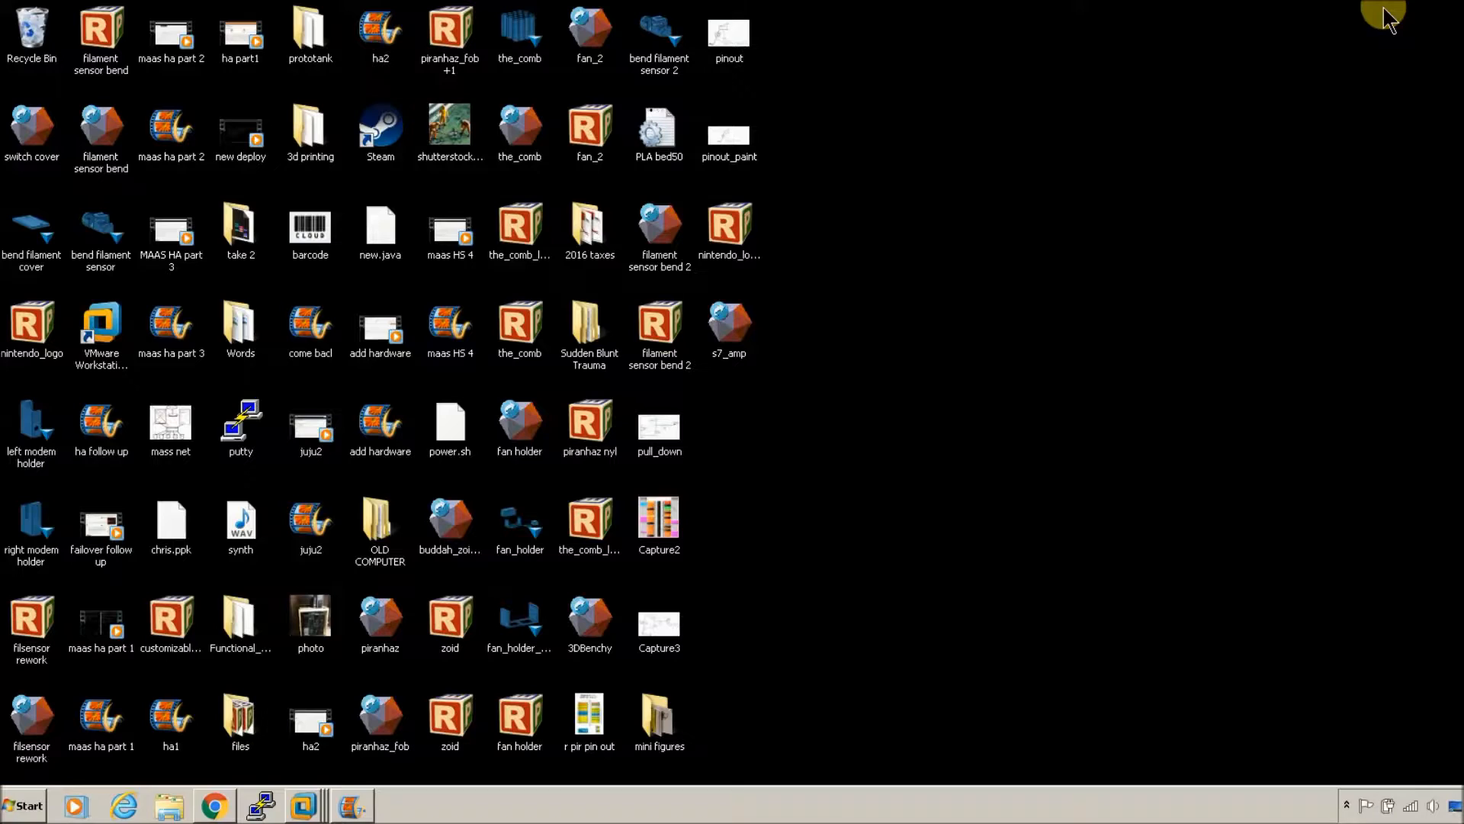
Step: Check the MAAS VM console in VMware for the login prompt, then minimize it
mouse_move(300, 814)
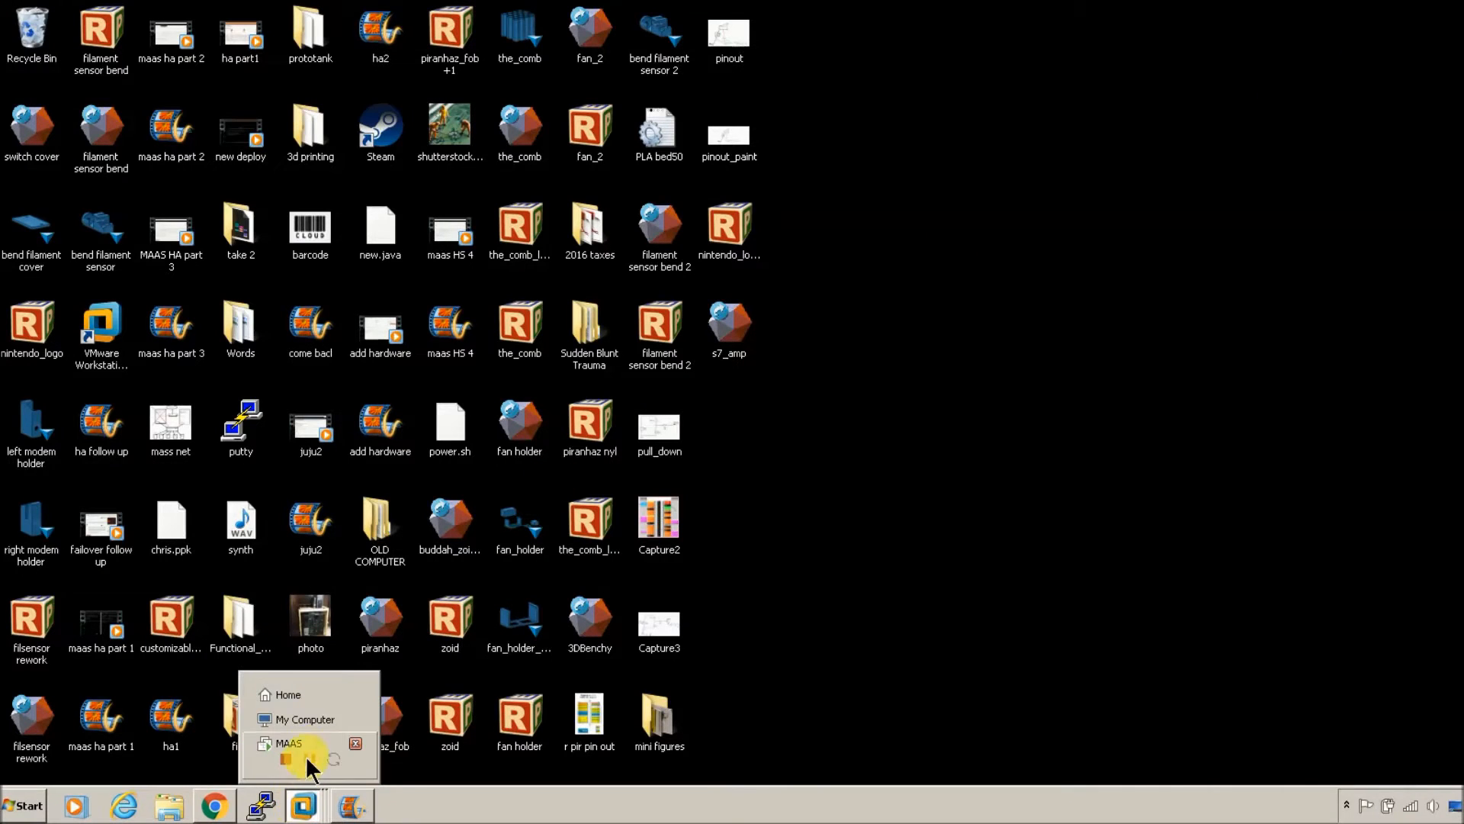
left_click(299, 729)
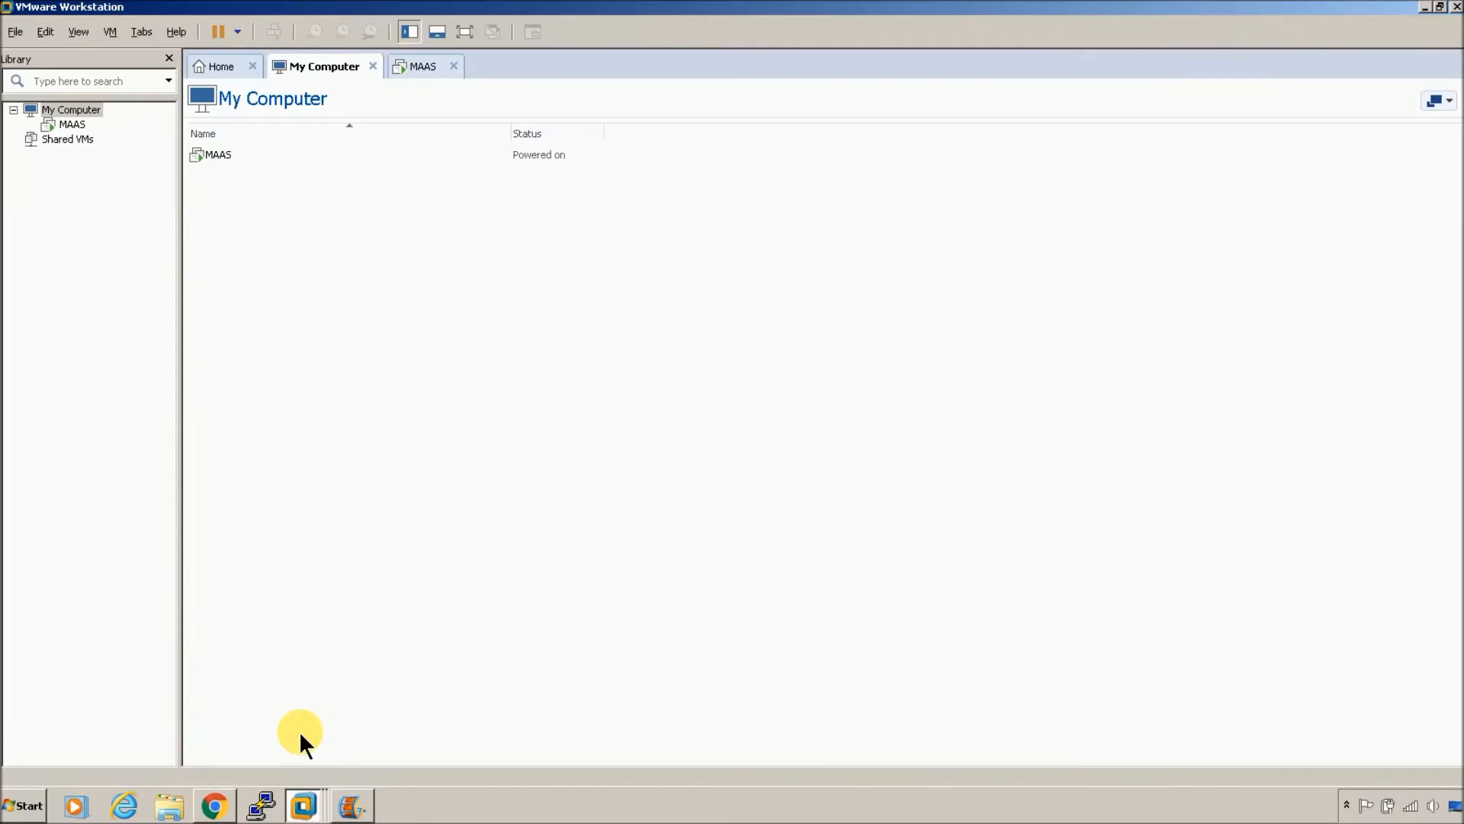
left_click(301, 806)
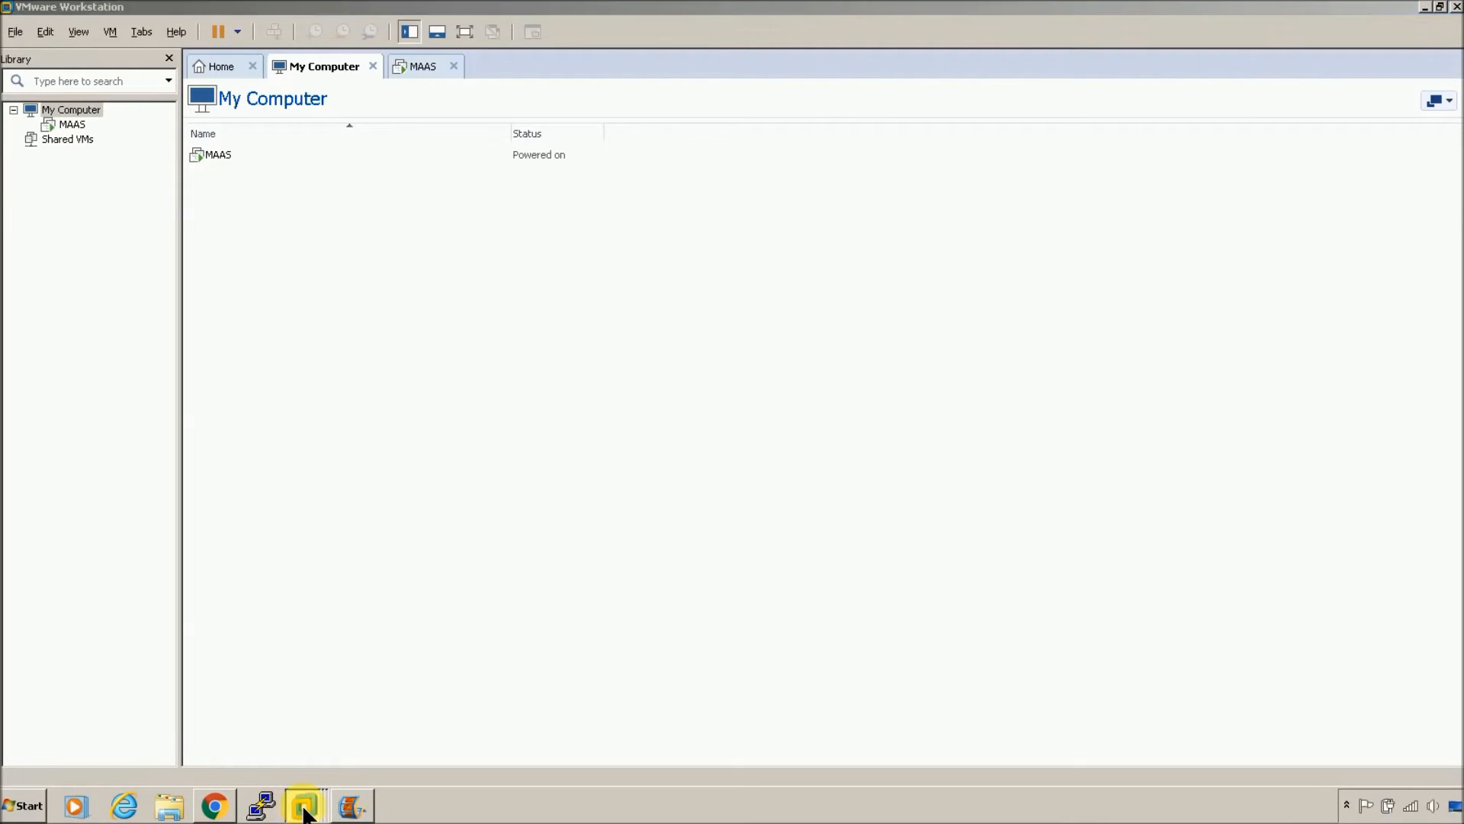
left_click(317, 738)
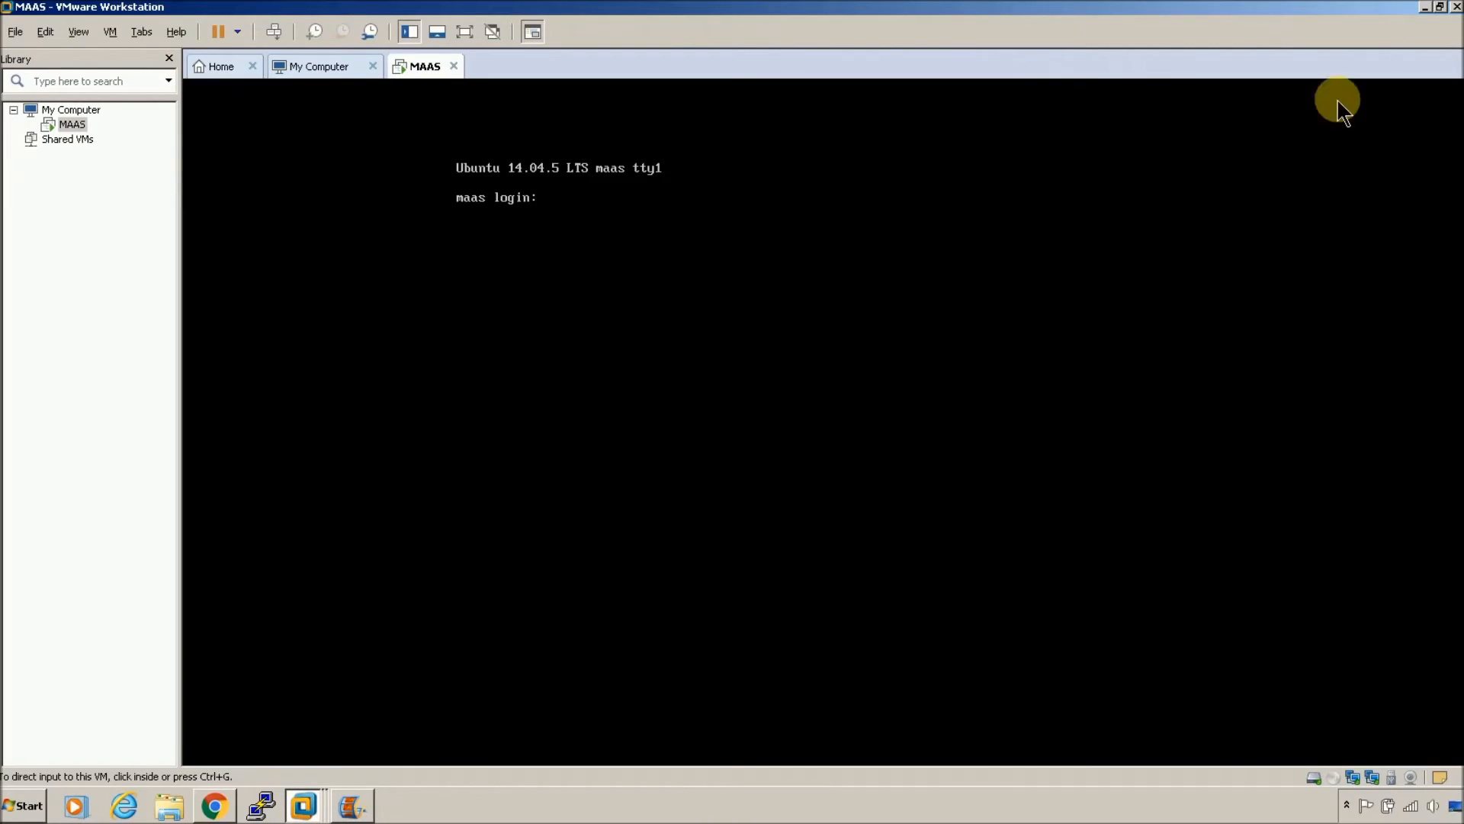
left_click(1422, 11)
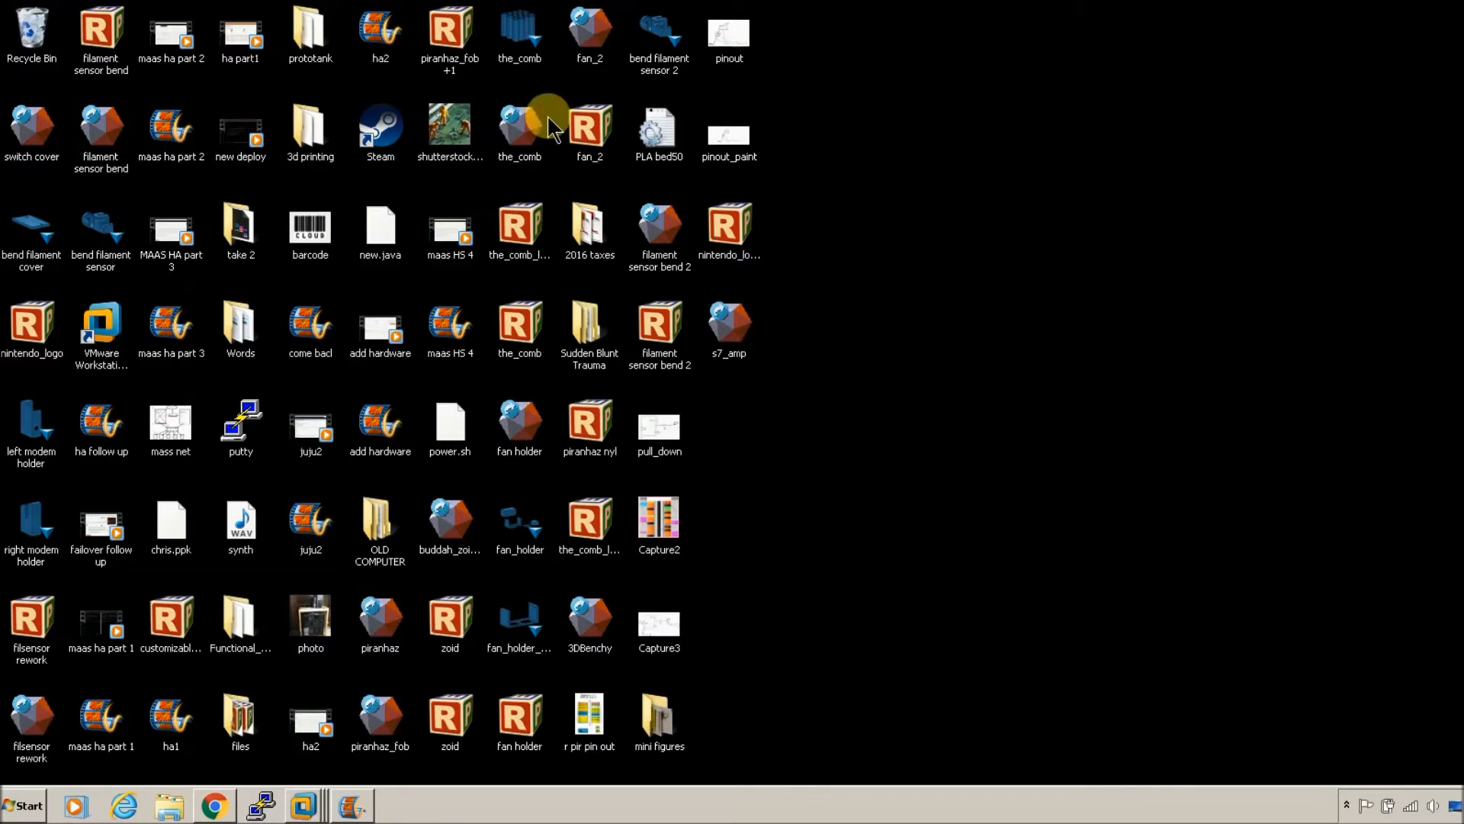
Step: Load the MAAS1v PuTTY session, connect to 192.168.1.151 and accept the new host key
double_click(241, 423)
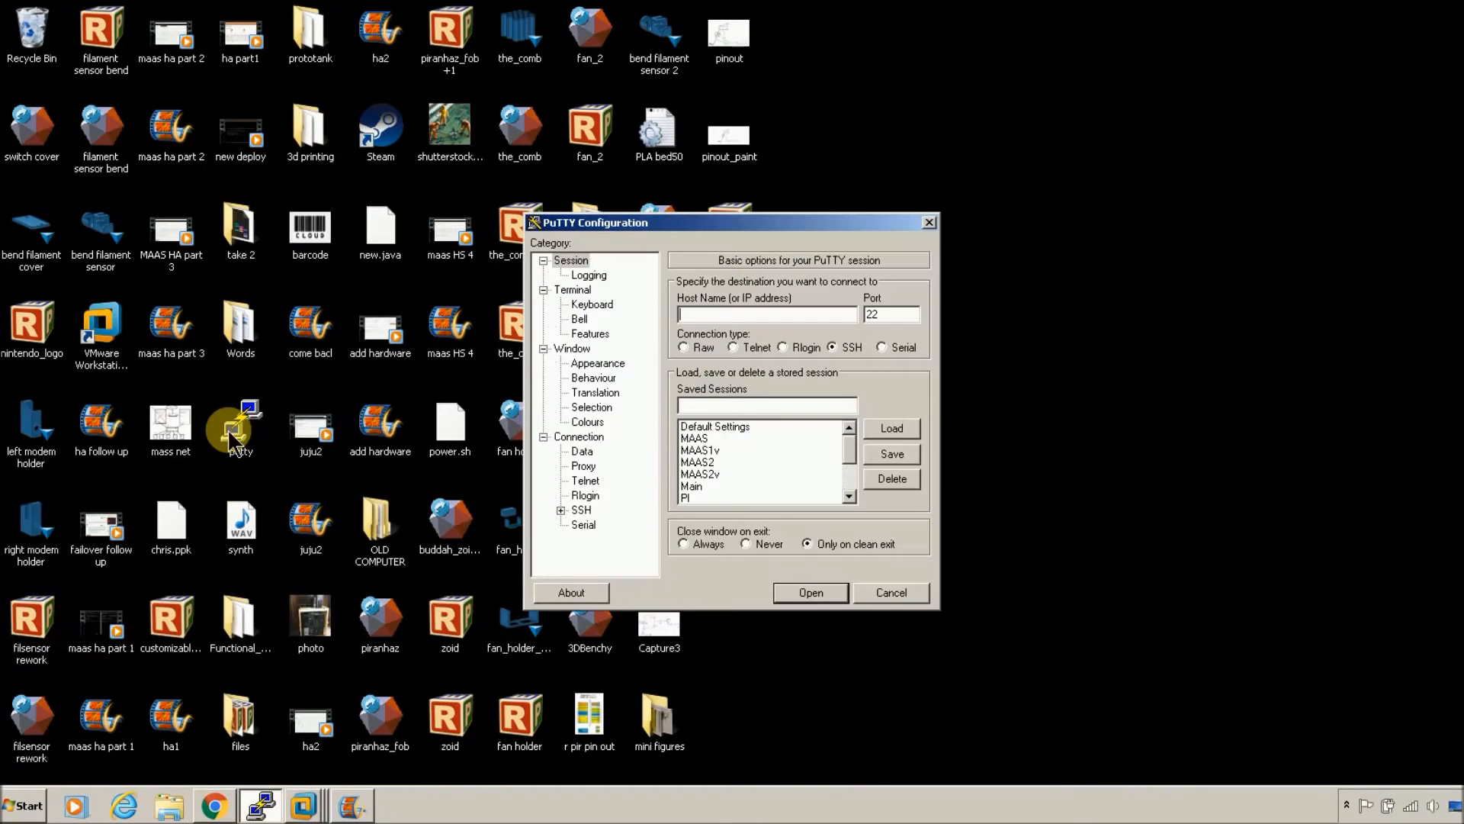
left_click(746, 438)
left_click(746, 450)
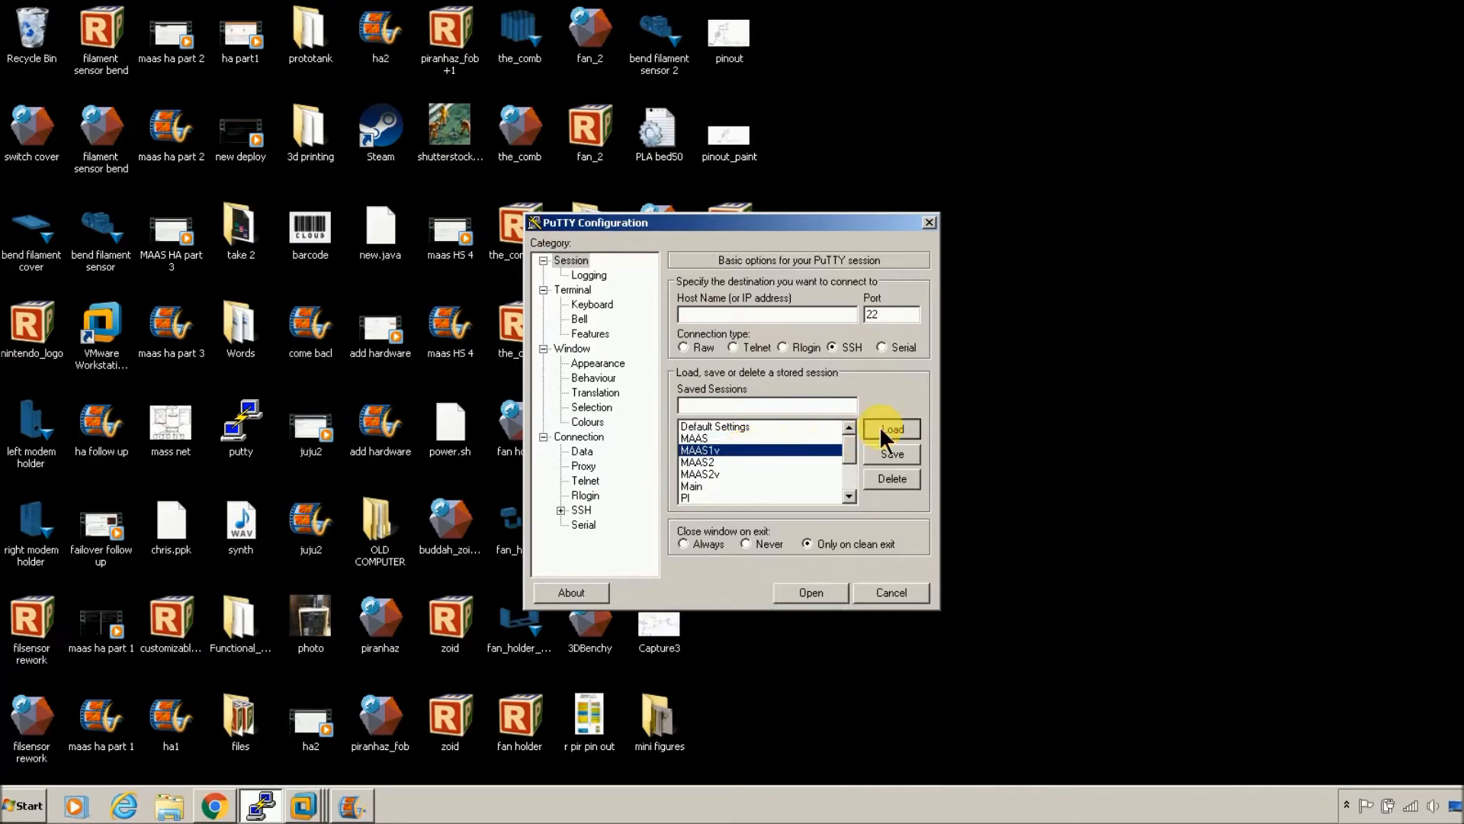
left_click(880, 426)
left_click(819, 316)
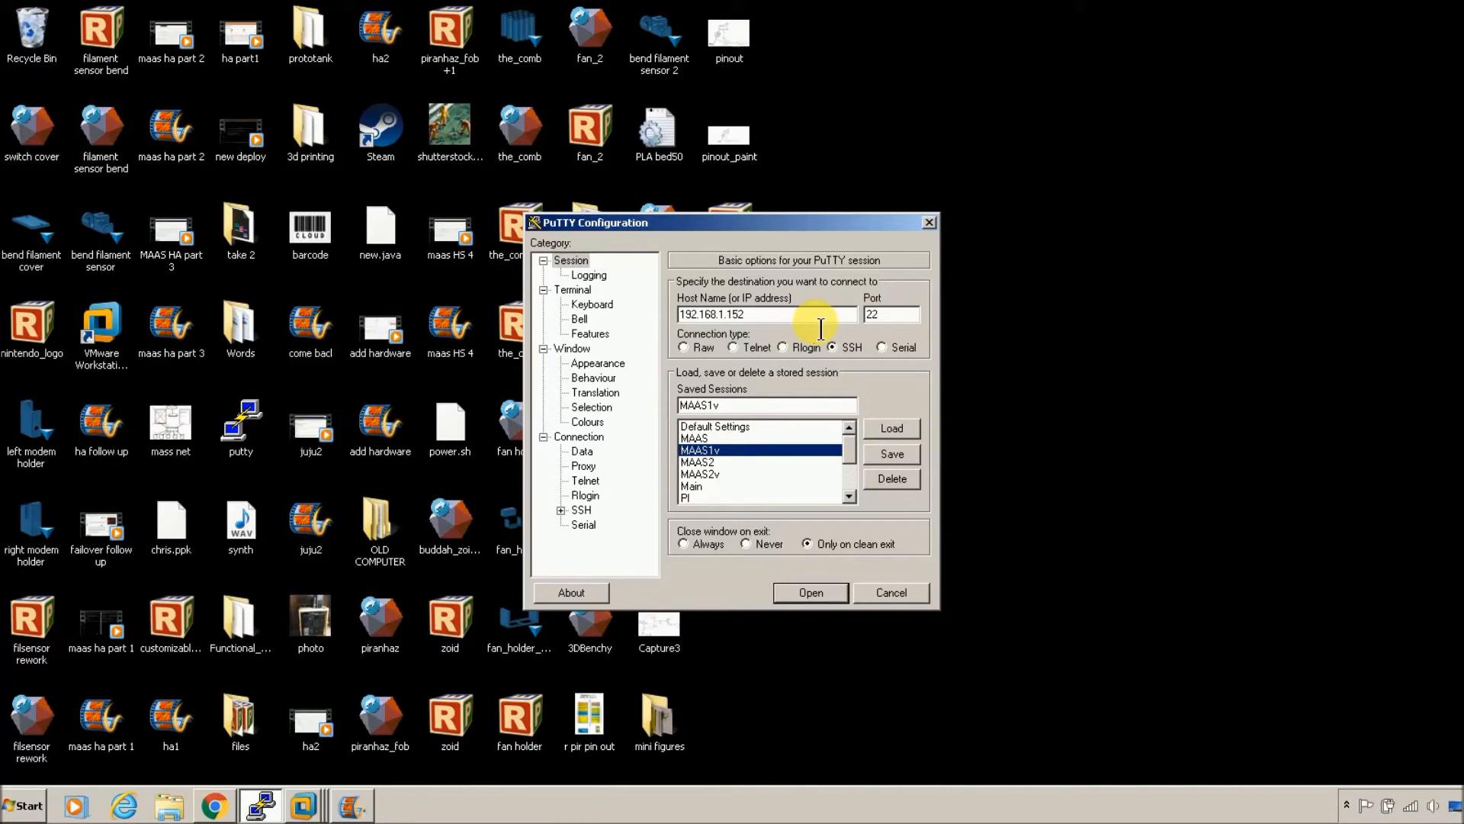
type("1")
key("Return")
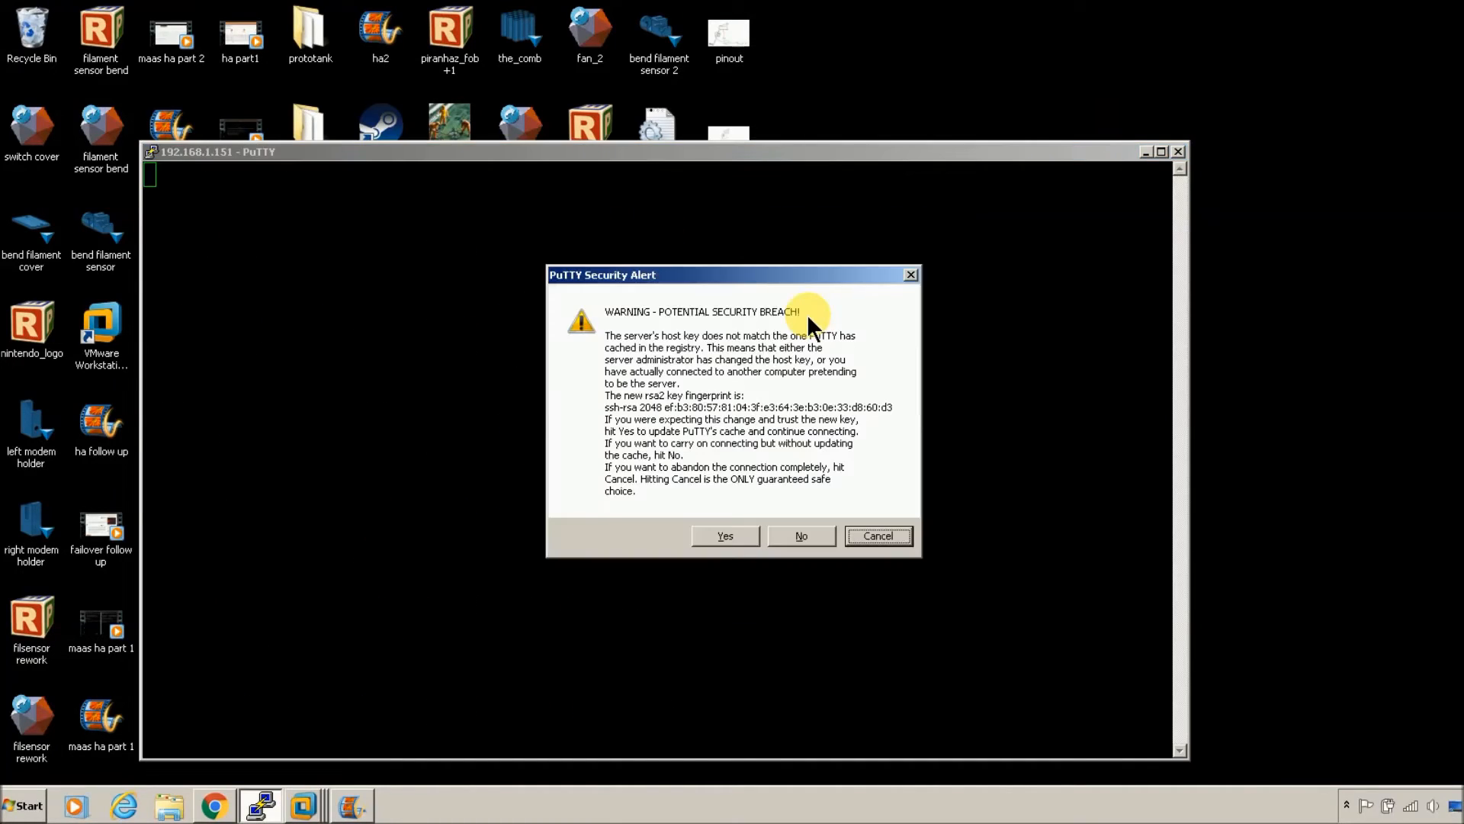
key("Left")
key("Left")
key("Return")
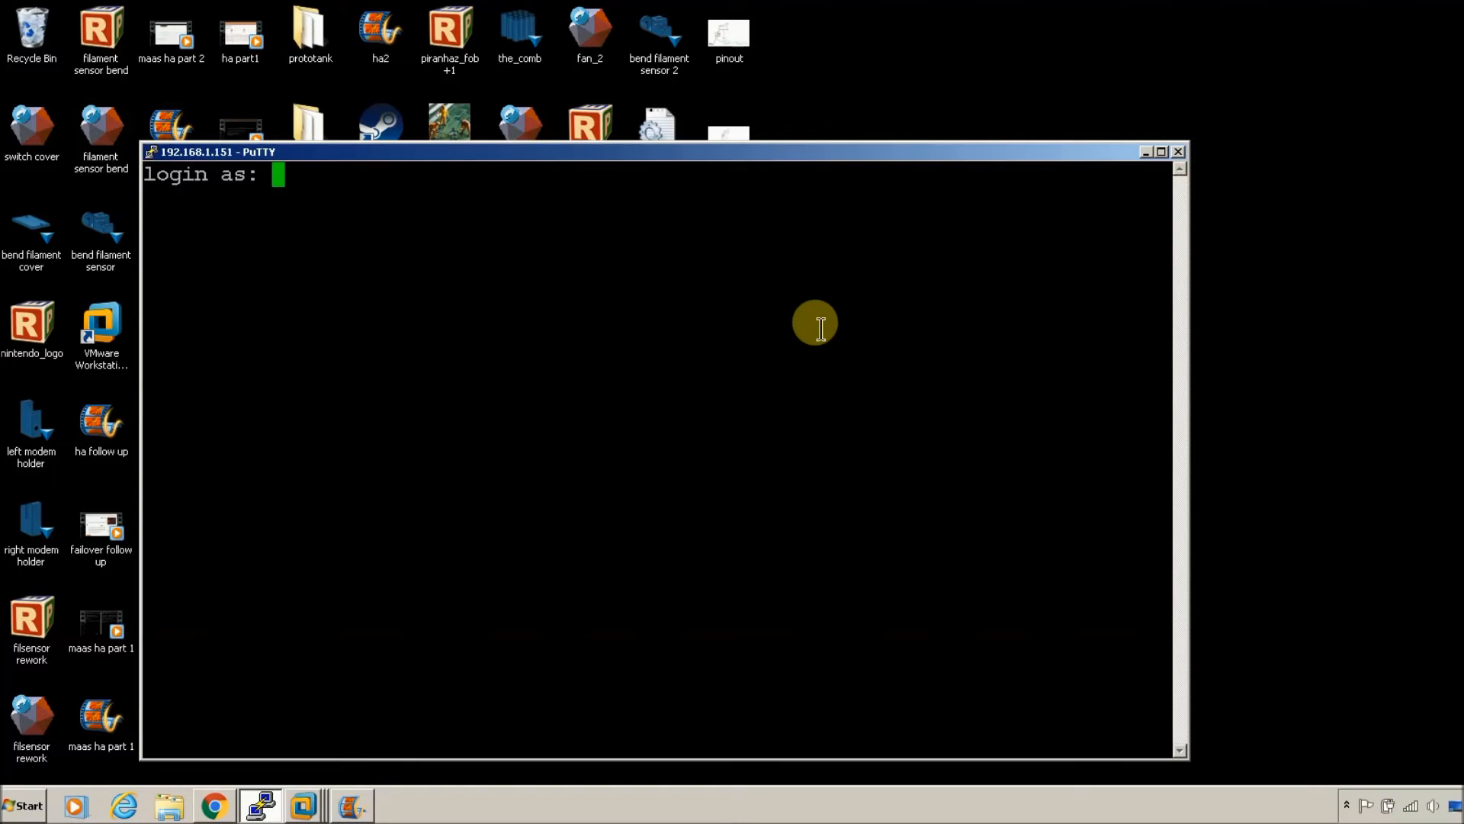
Step: Log in with the server user account and run 'ifconfig -a' to check eth0 and eth1
left_click(1161, 151)
type("chr")
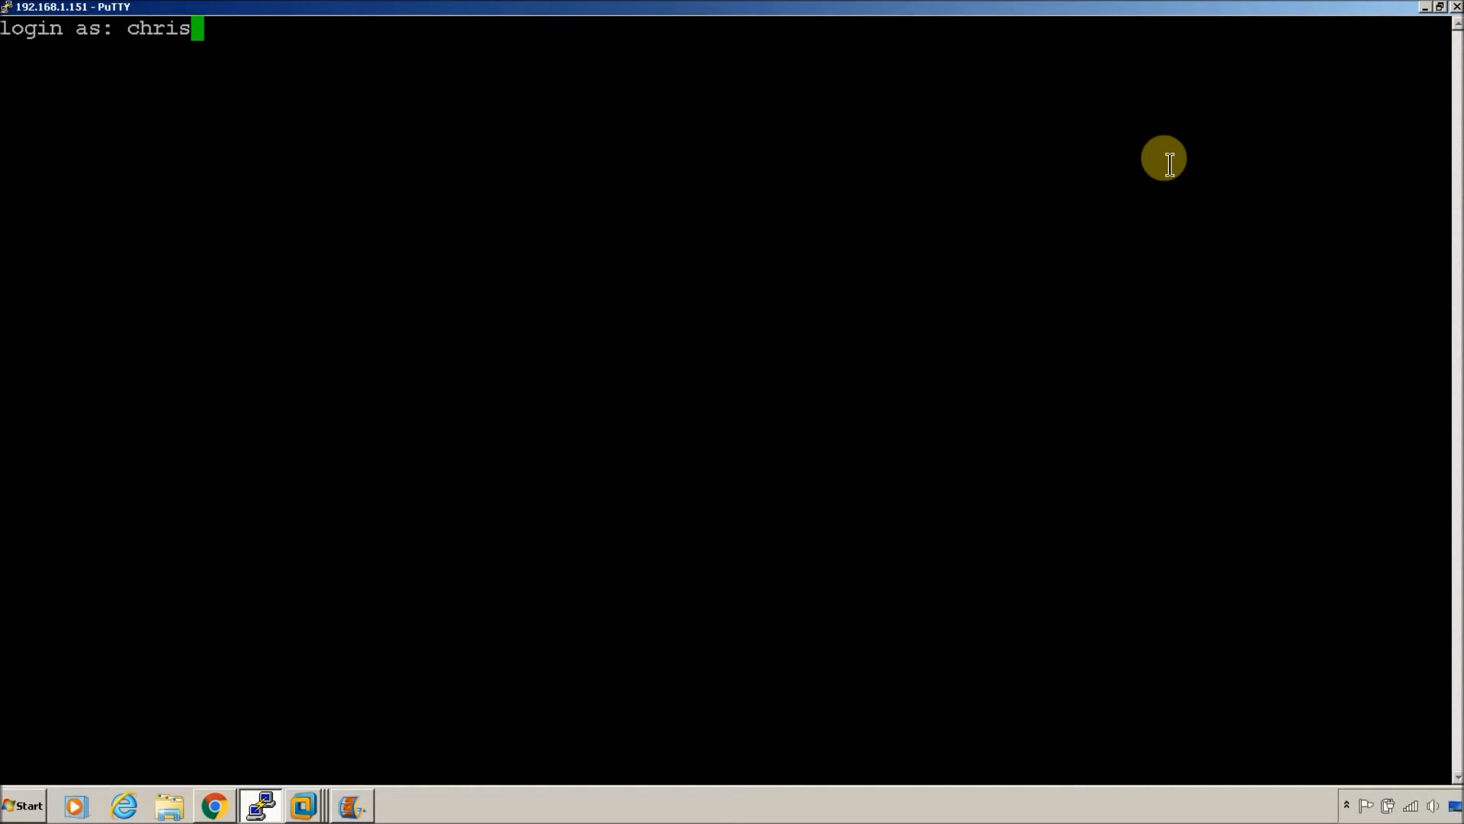
type("is")
key("Return")
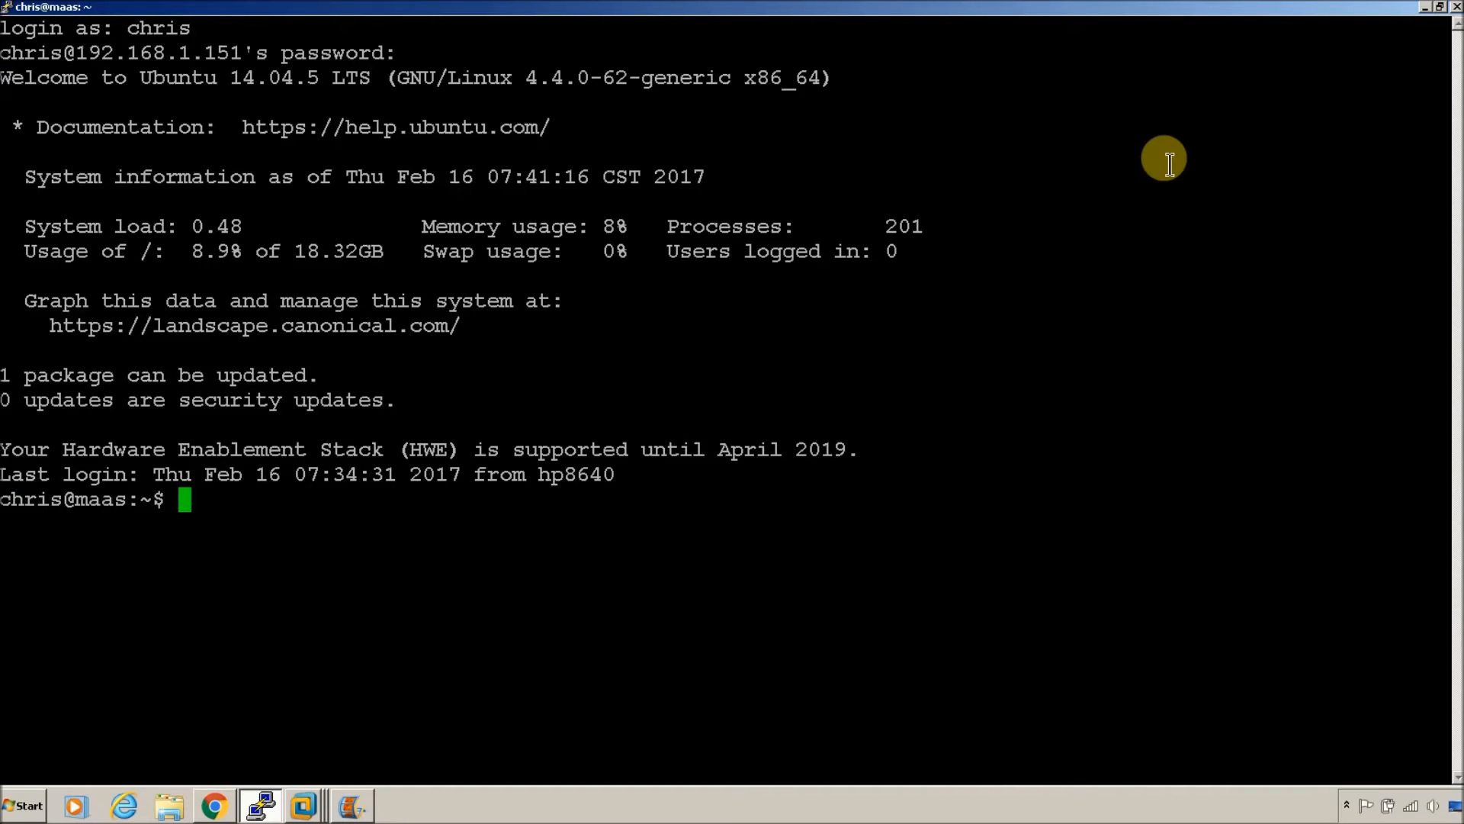
type("ifconfig -a")
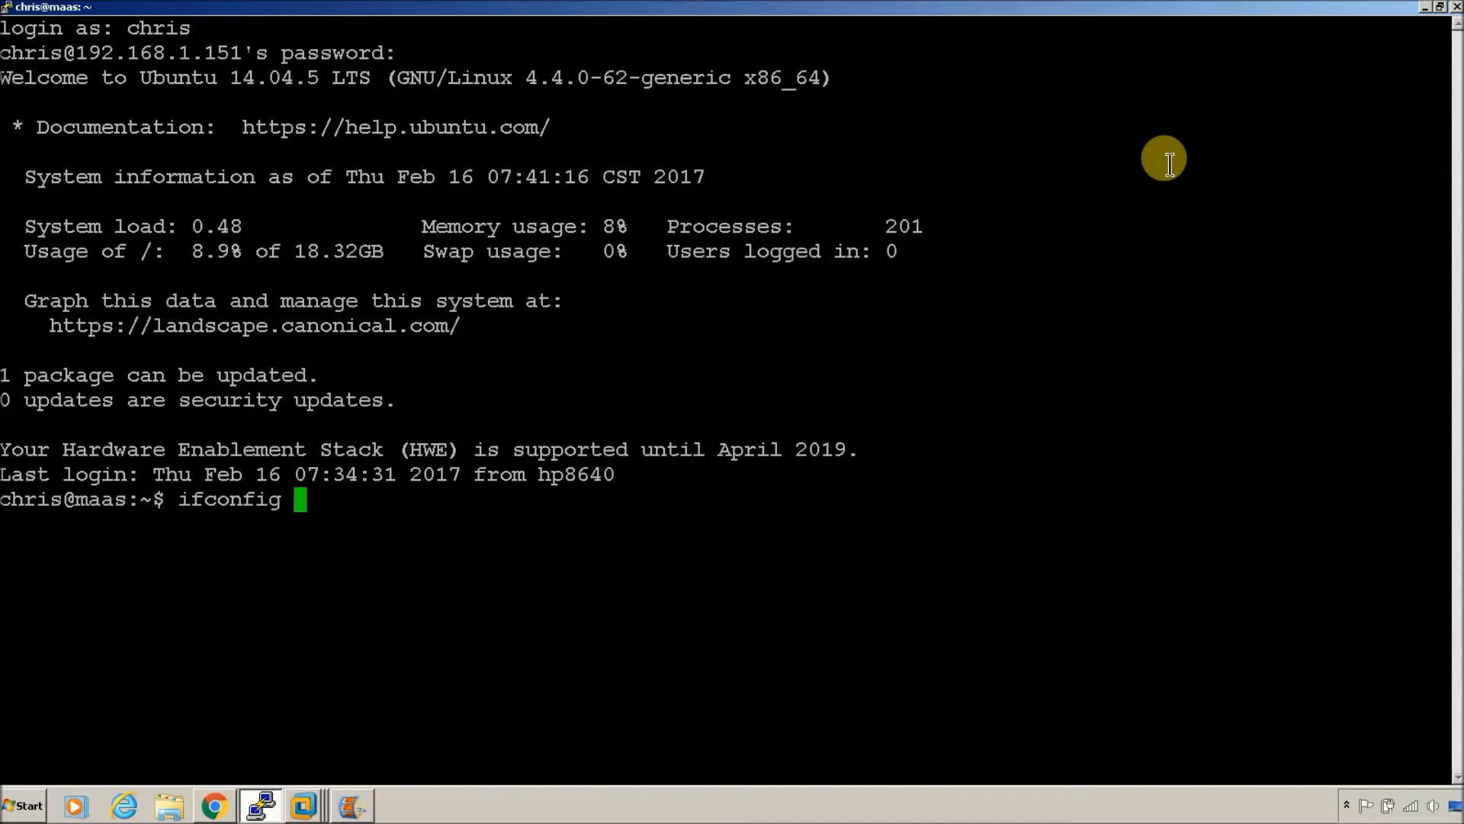
key("Return")
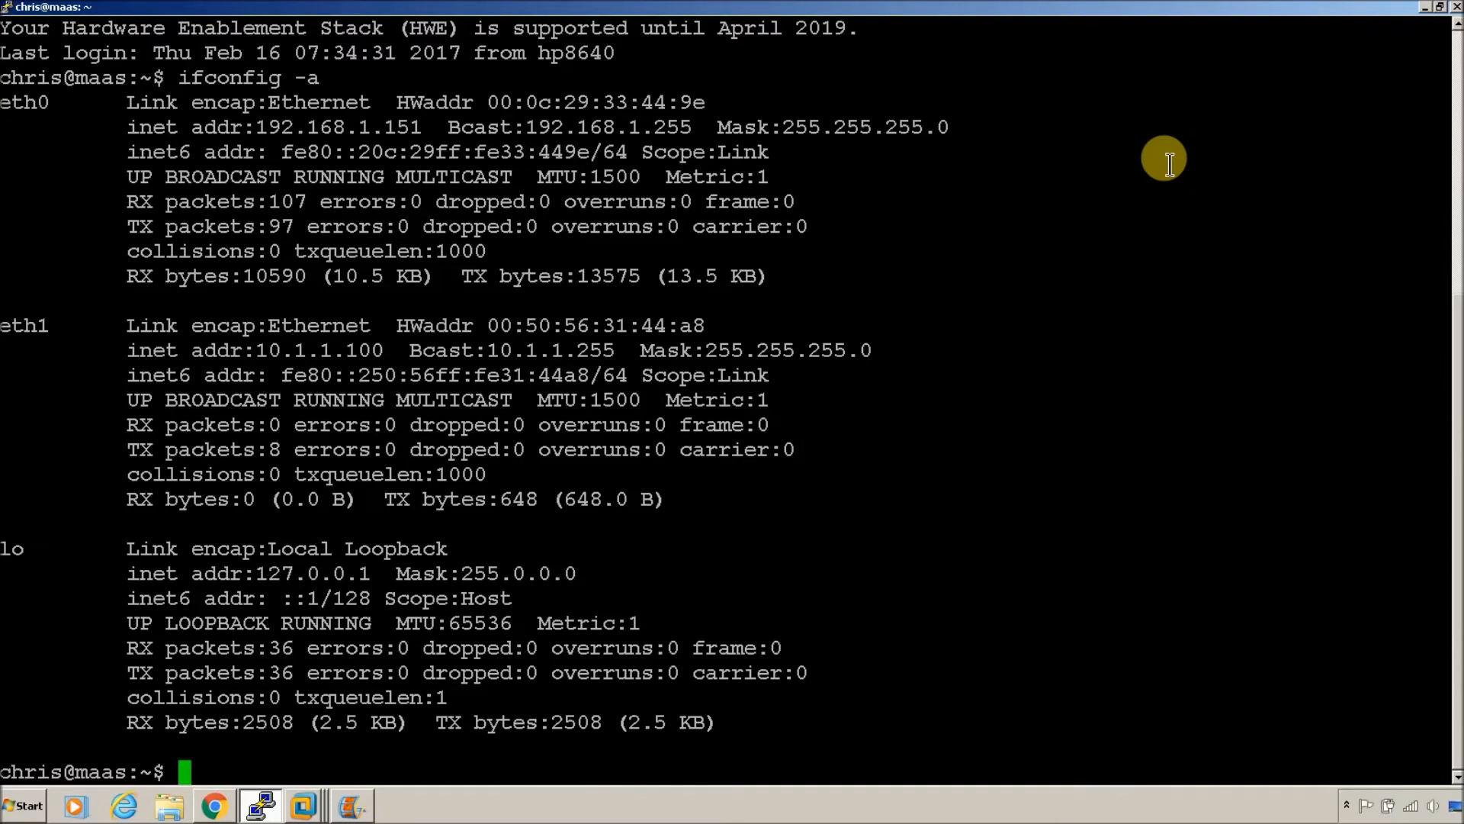
Step: Install MAAS with 'sudo apt install maas', entering the sudo password and confirming with Y
type("sudo ")
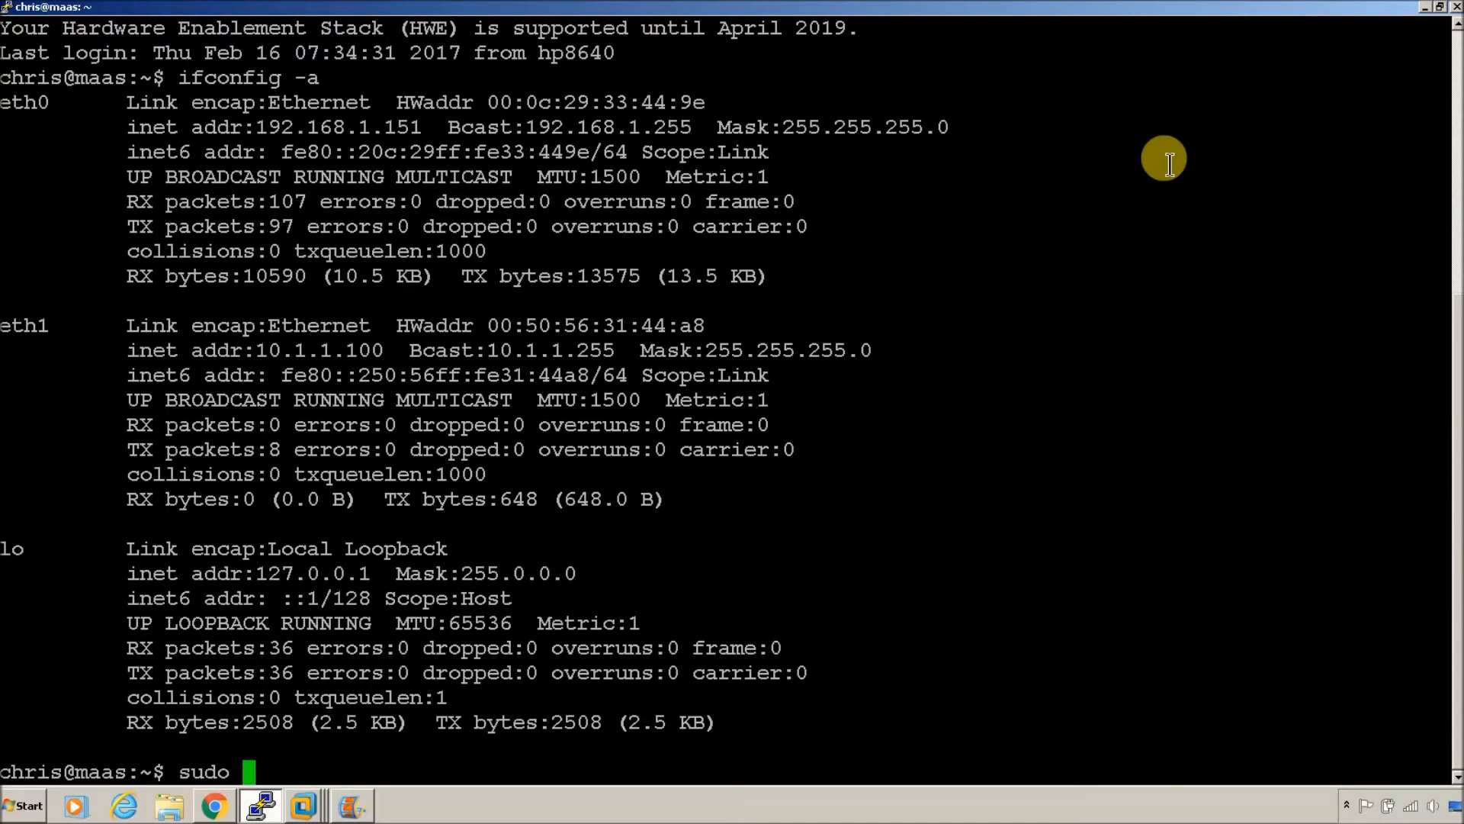
type("apt inst")
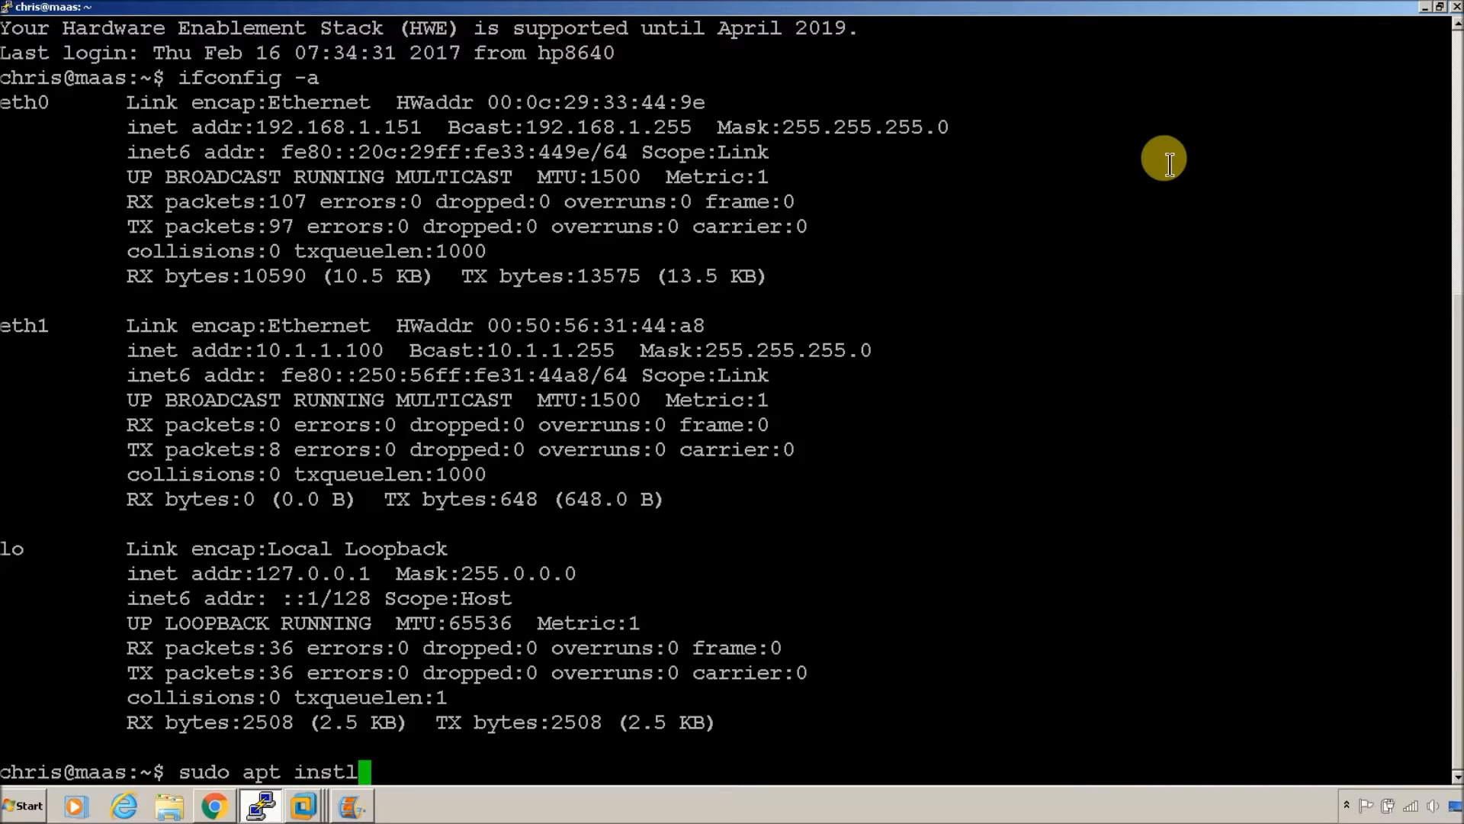
type("all maa")
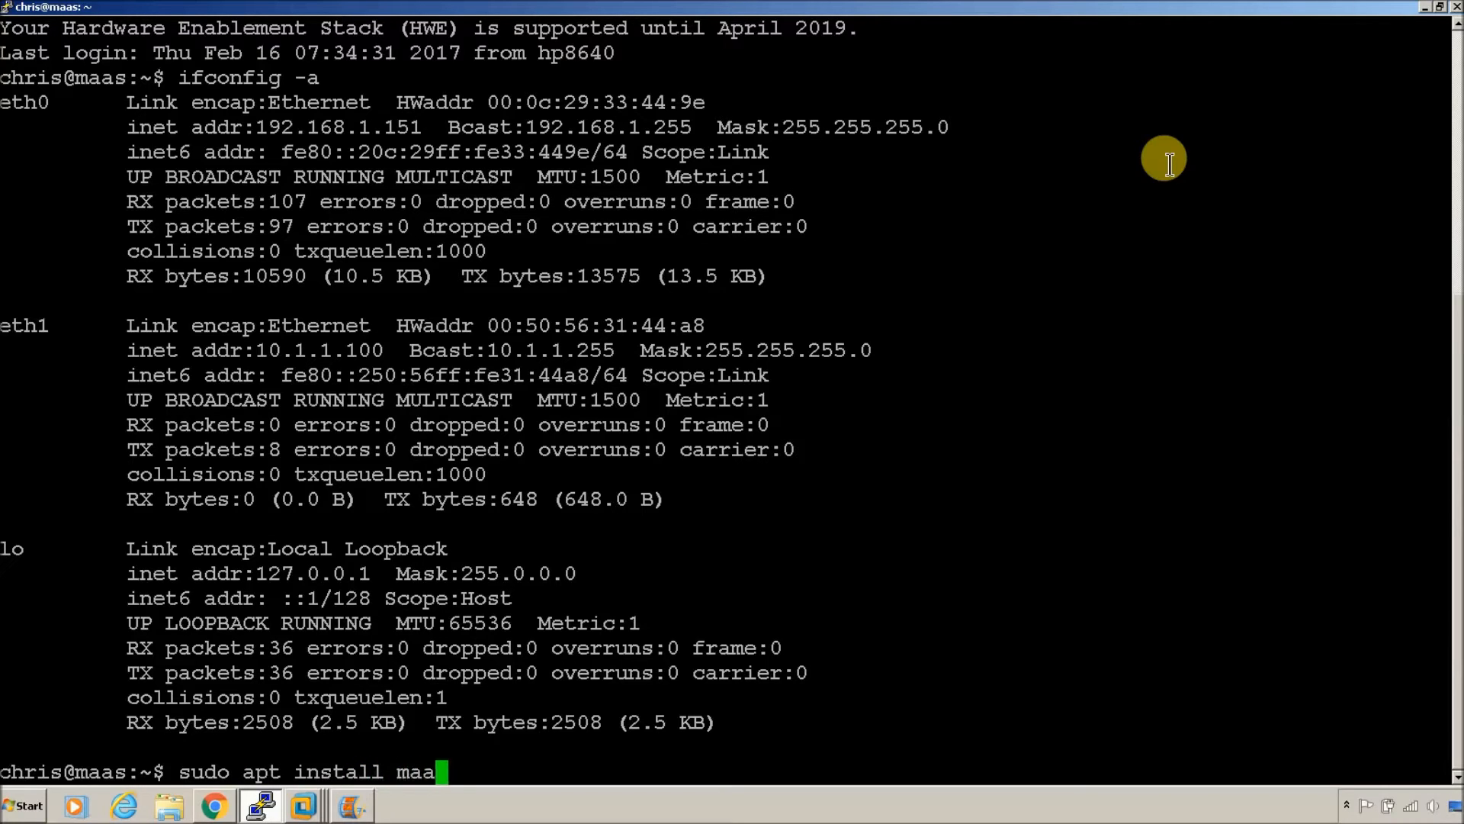
type("s")
key("Return")
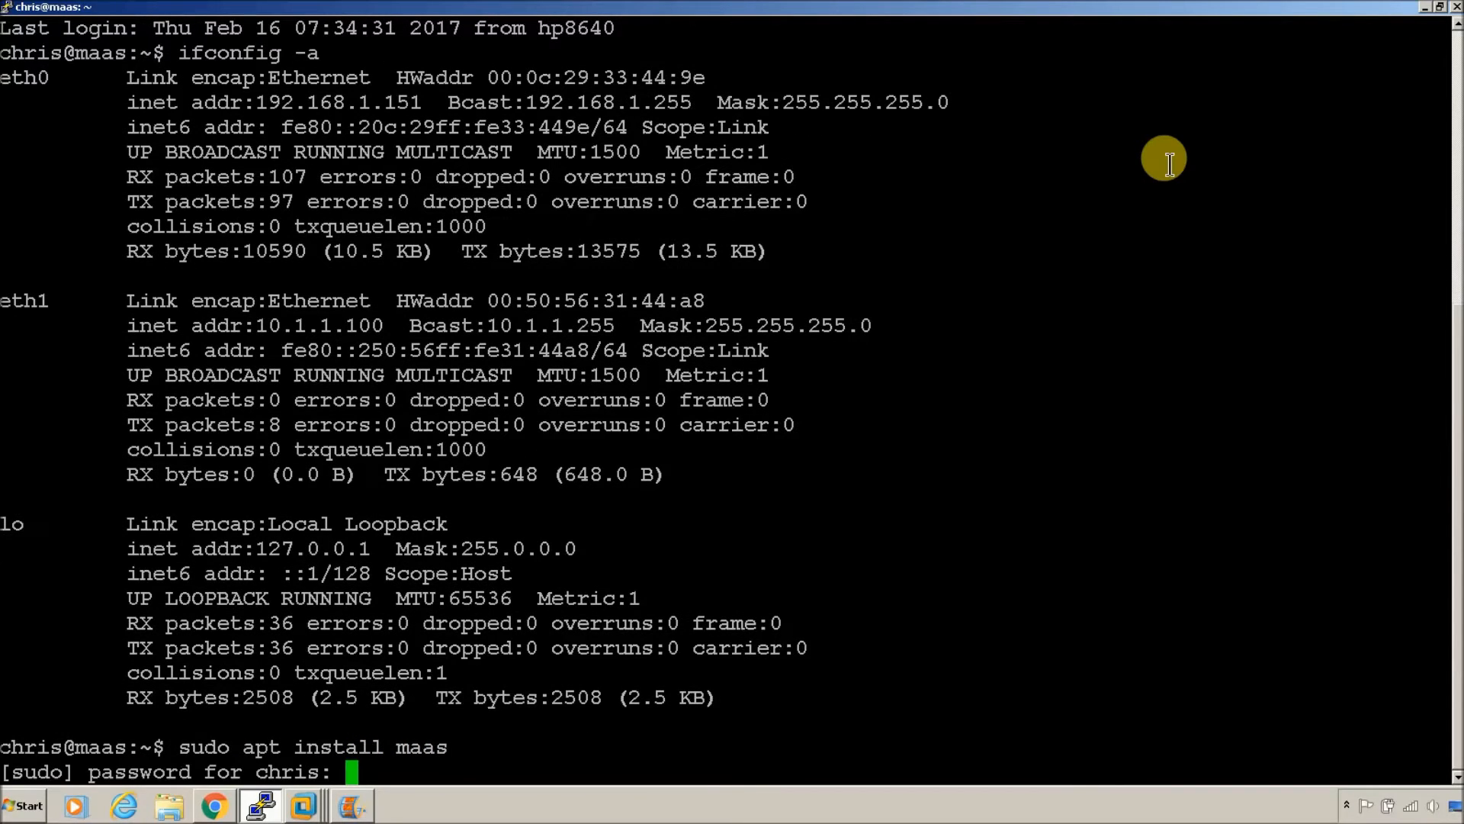
key("Return")
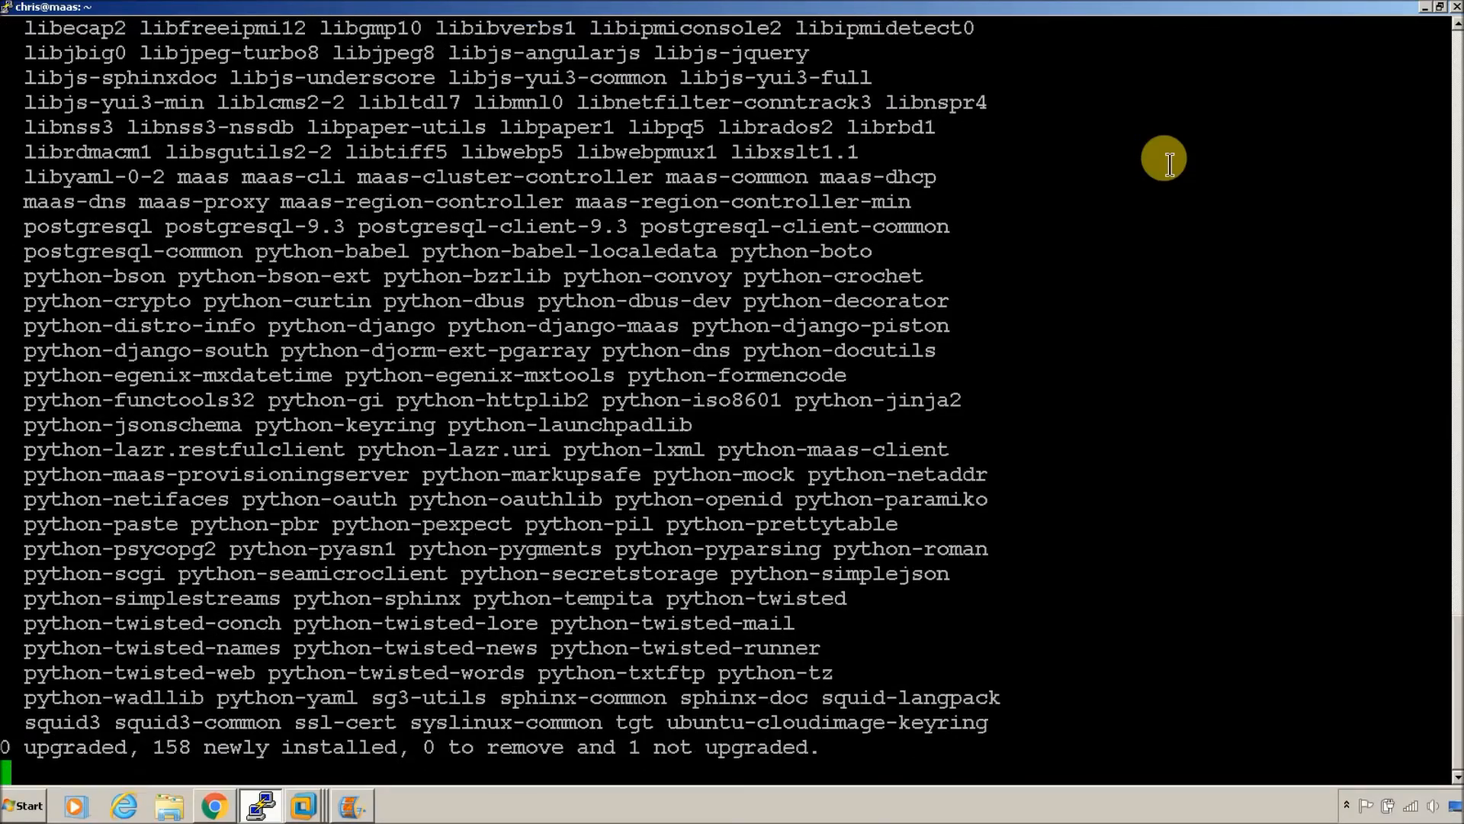
key("Return")
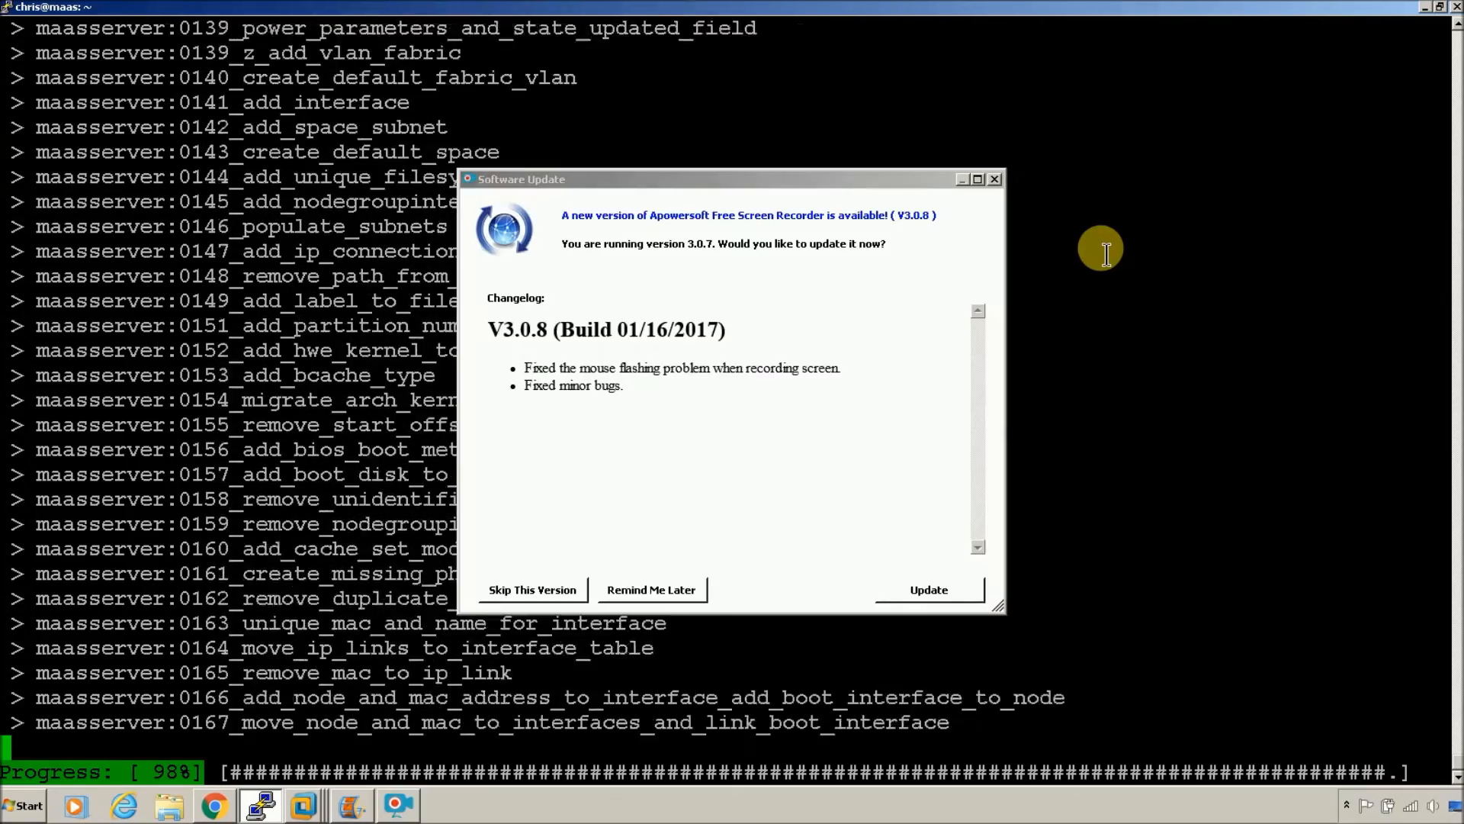
left_click(651, 589)
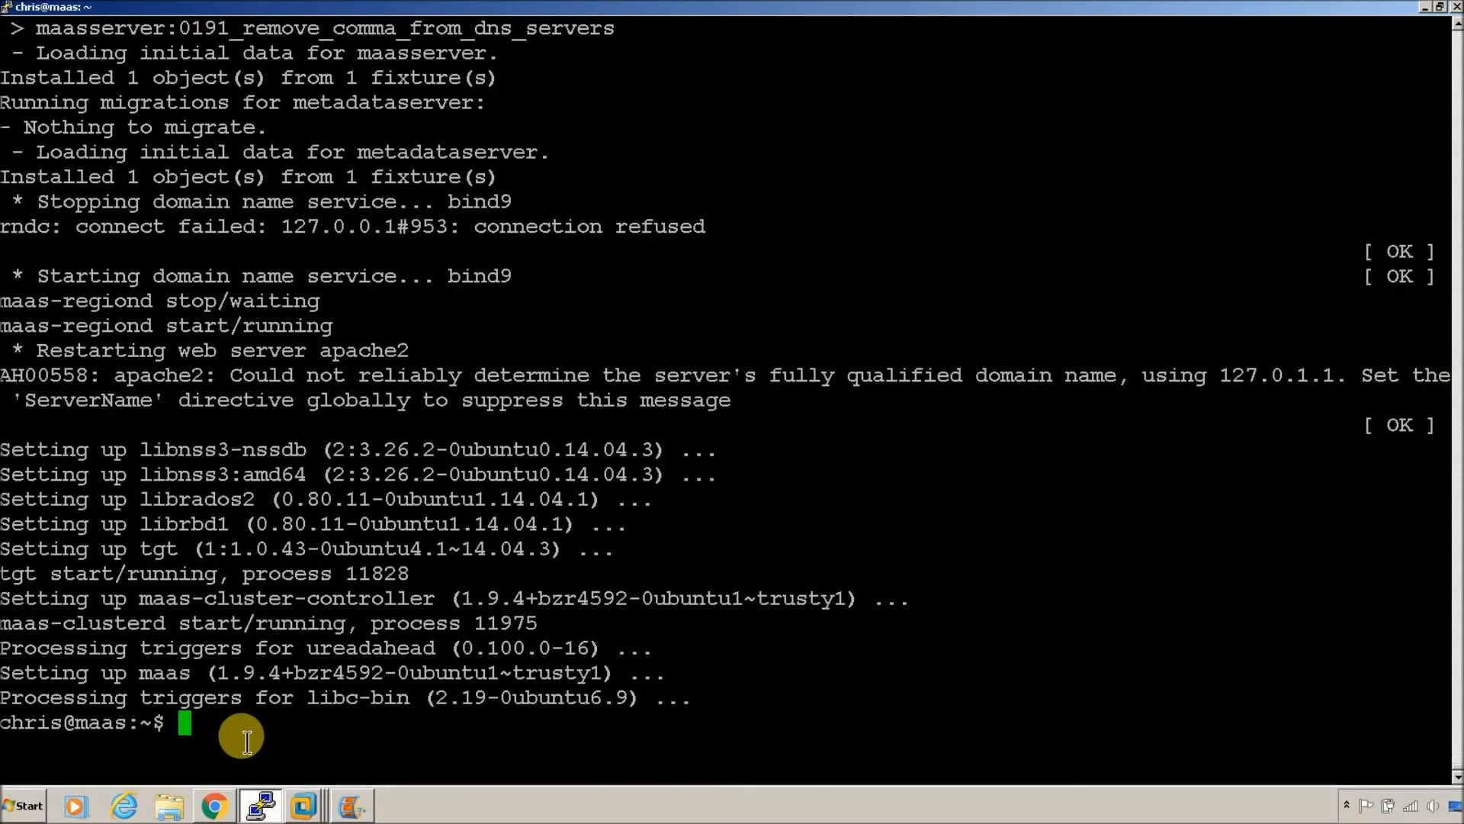
Step: Copy 'sudo maas-region-admin createadmin' from the install guide and run it in PuTTY
left_click(214, 806)
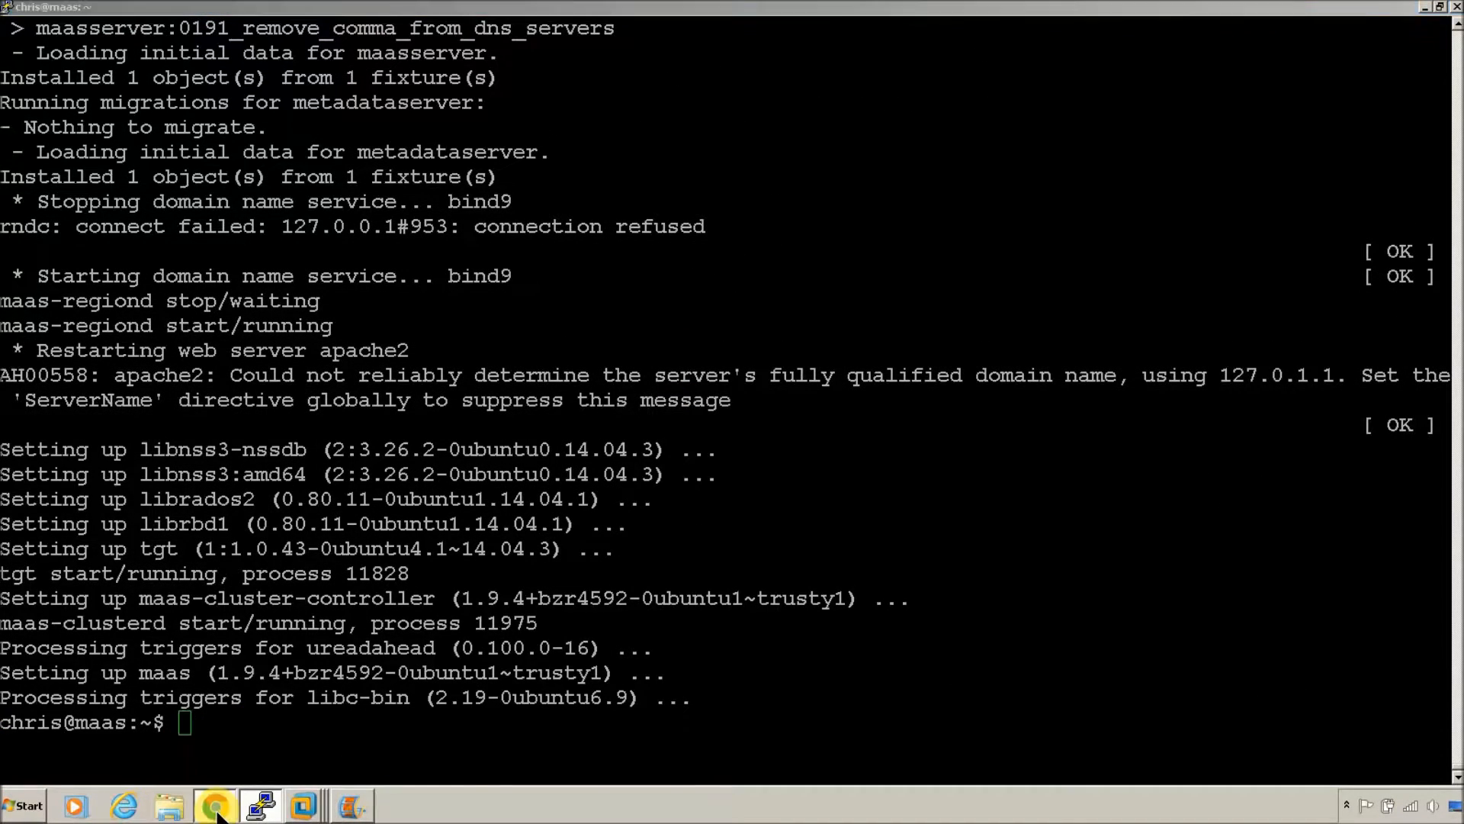
left_click(232, 9)
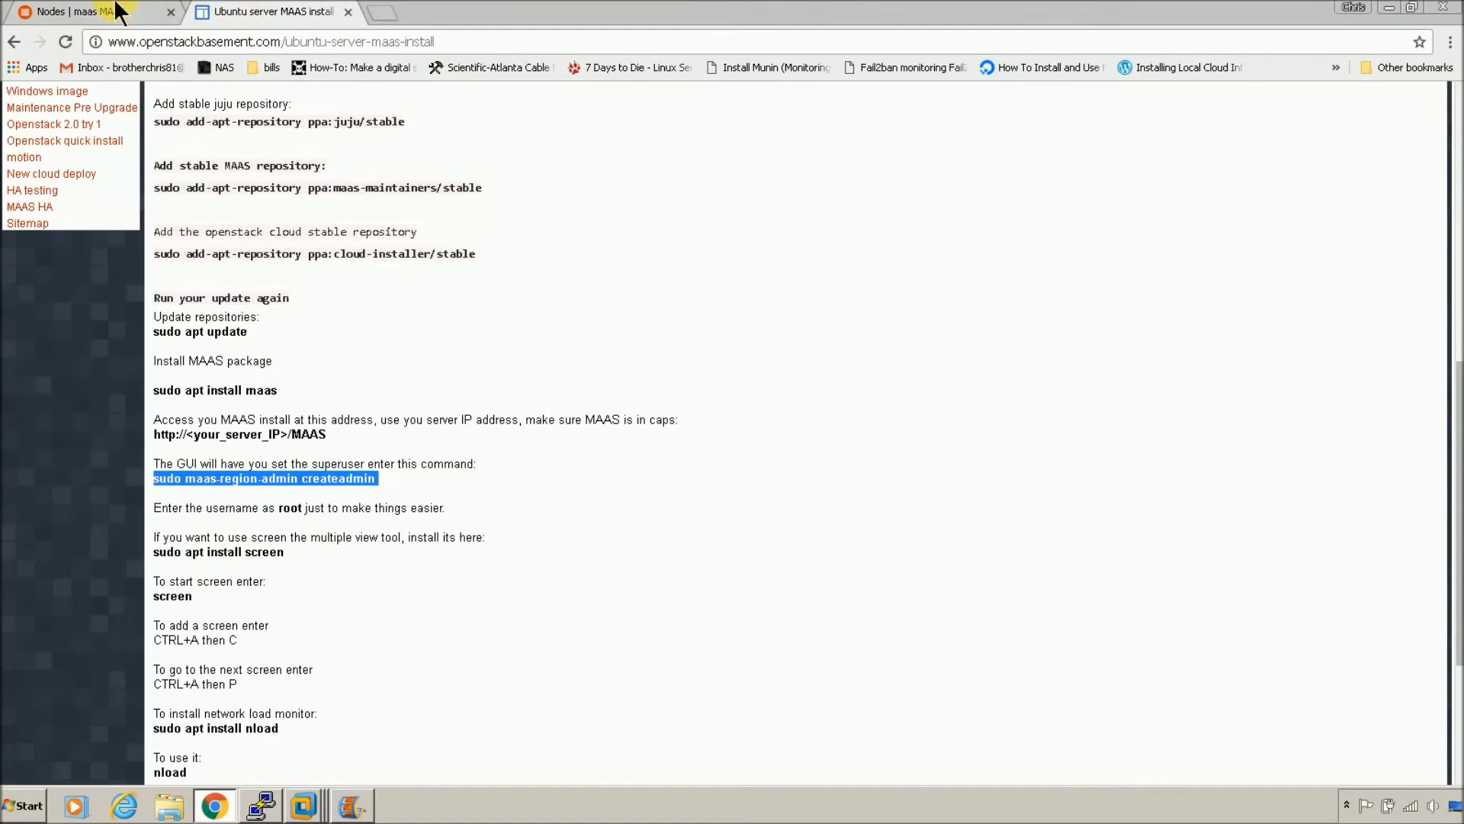
right_click(344, 480)
left_click(349, 483)
left_click(262, 806)
right_click(465, 588)
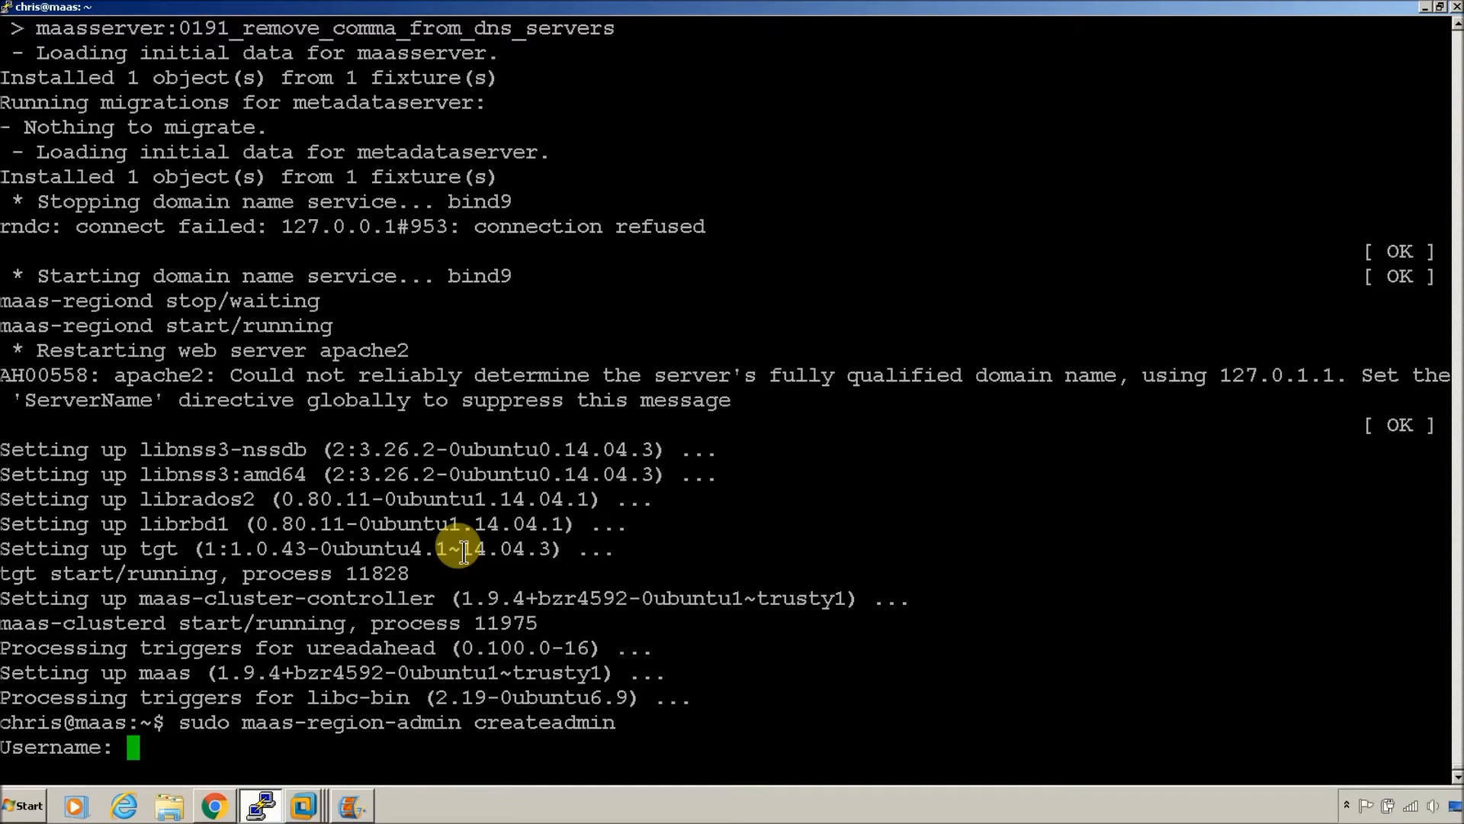
Step: Create the admin as username root, entering the password twice and an e-mail address
type("root")
key("Return")
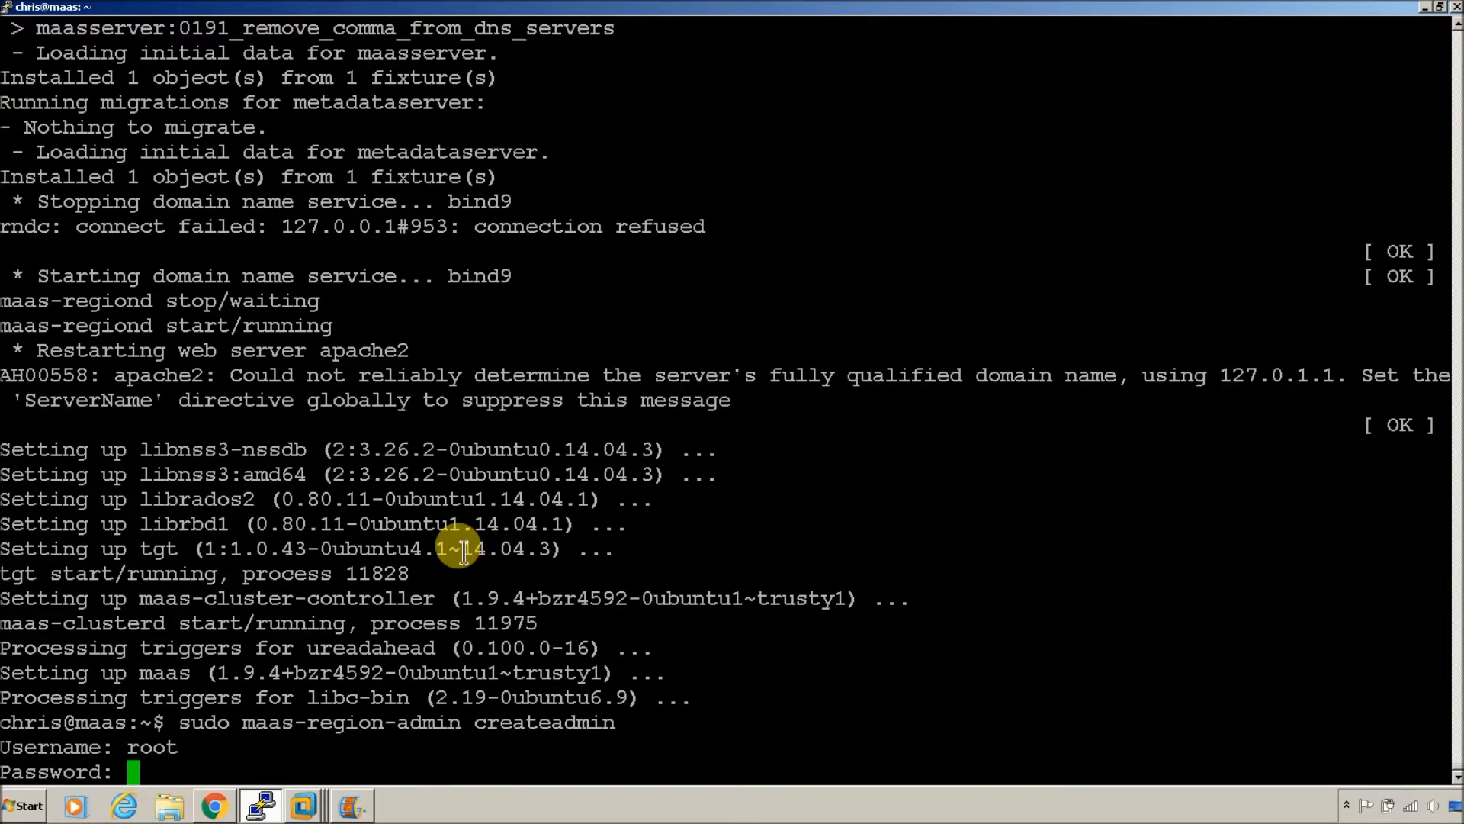
key("Return")
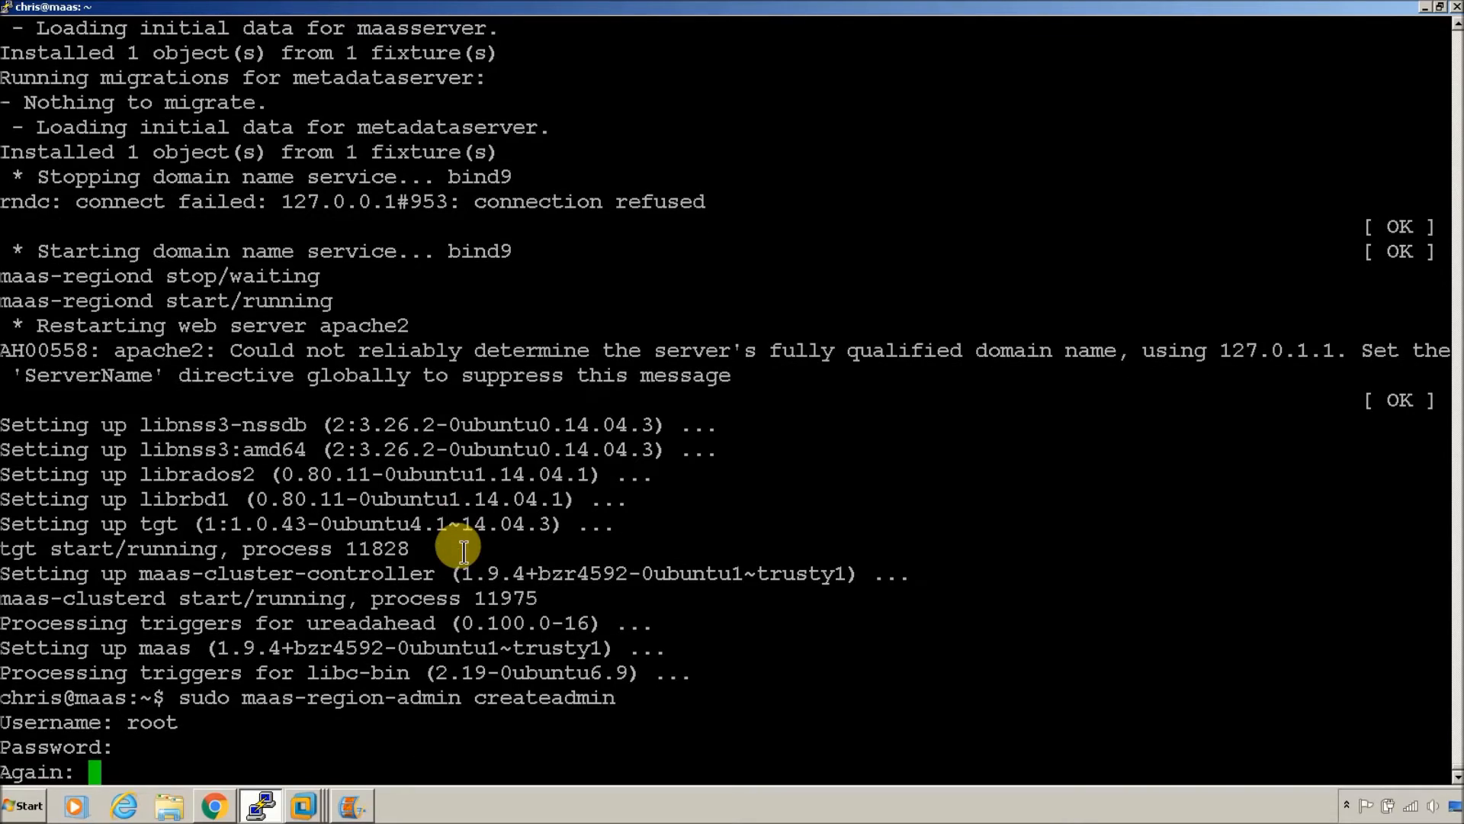
key("Return")
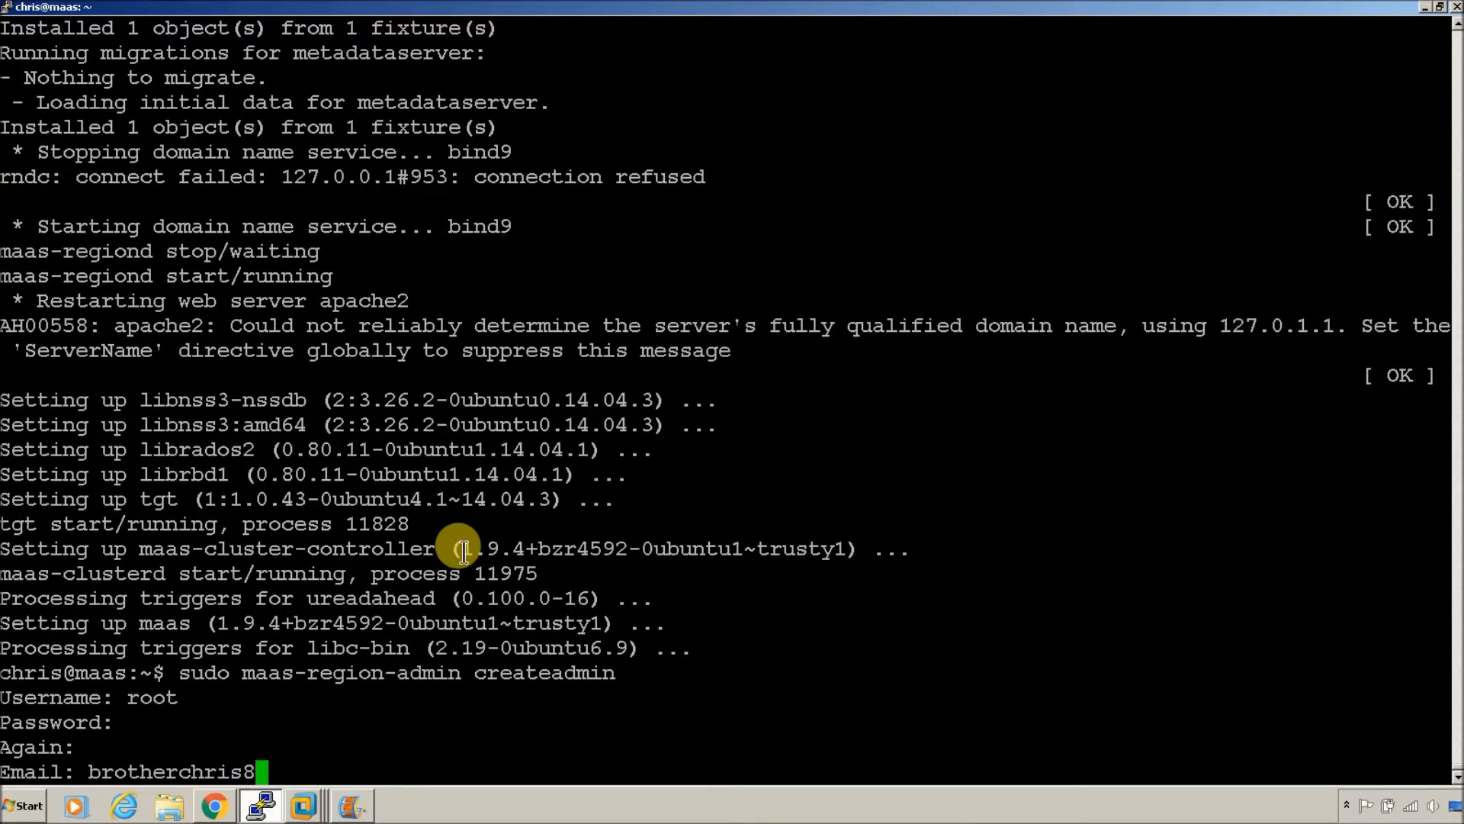
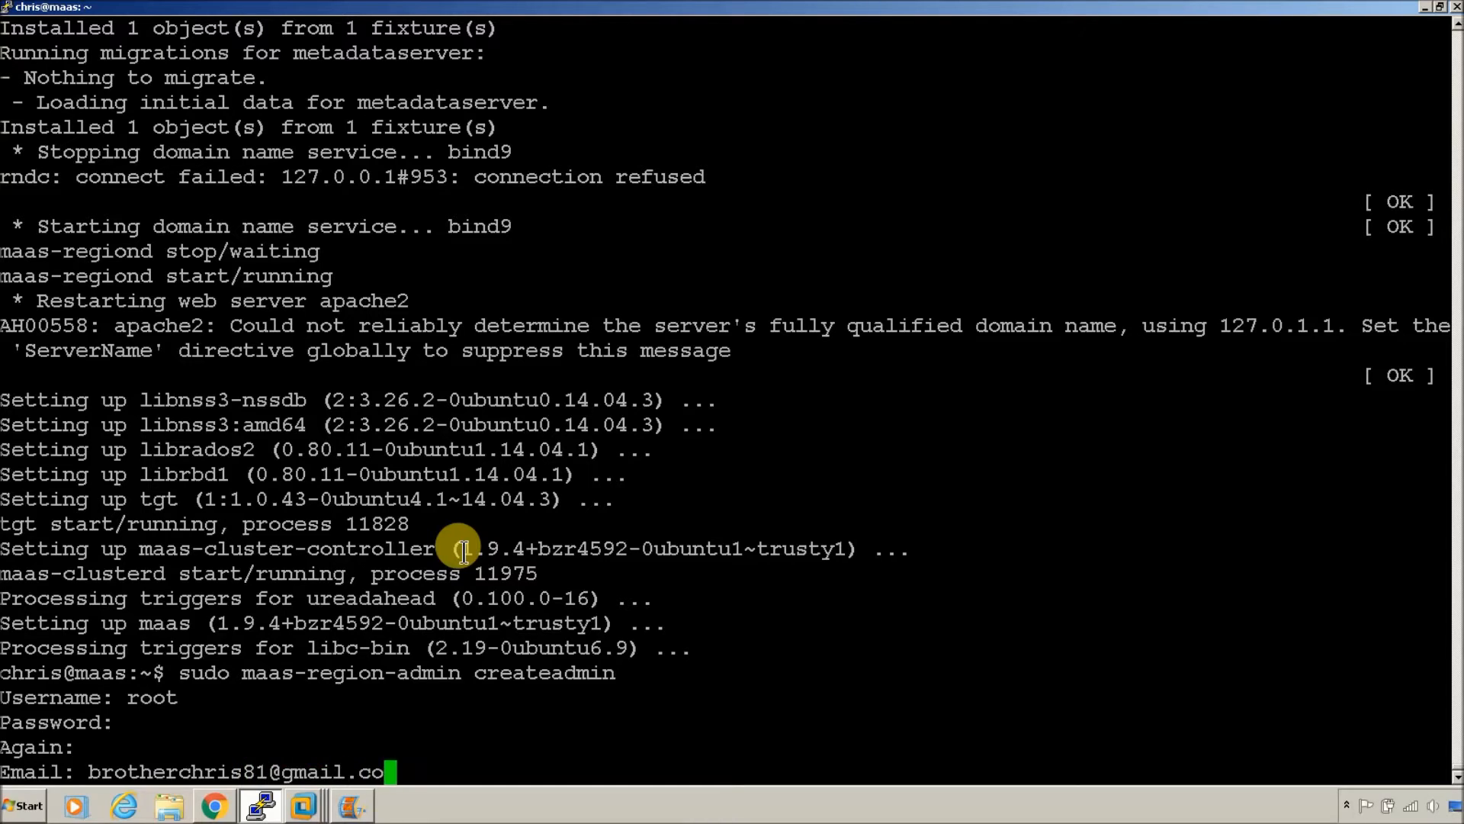
key("Return")
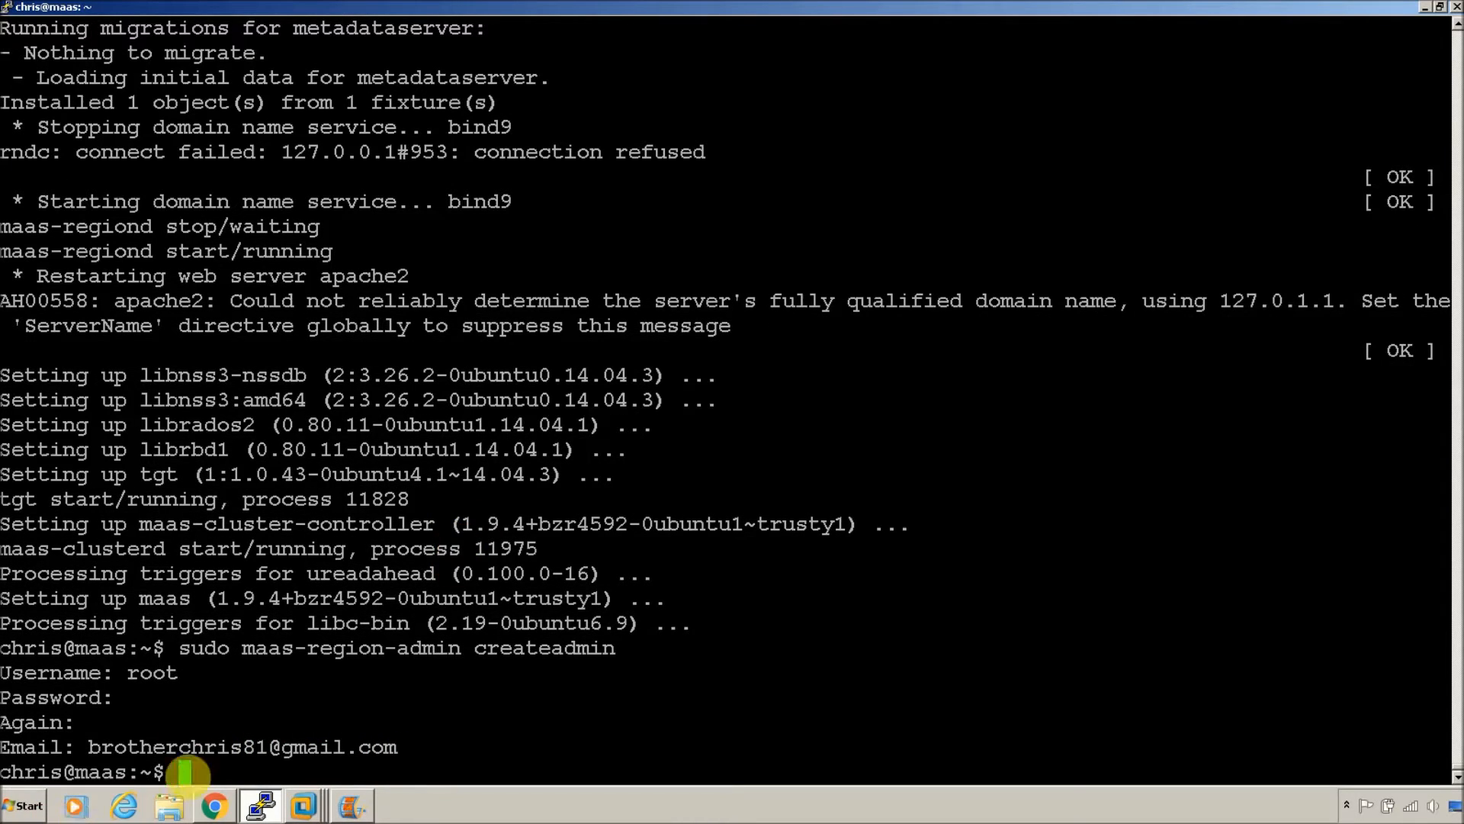
left_click(215, 805)
Step: Browse to 192.168.1.150/MAAS, log in as root, and open Images, then root's account preferences
left_click(134, 11)
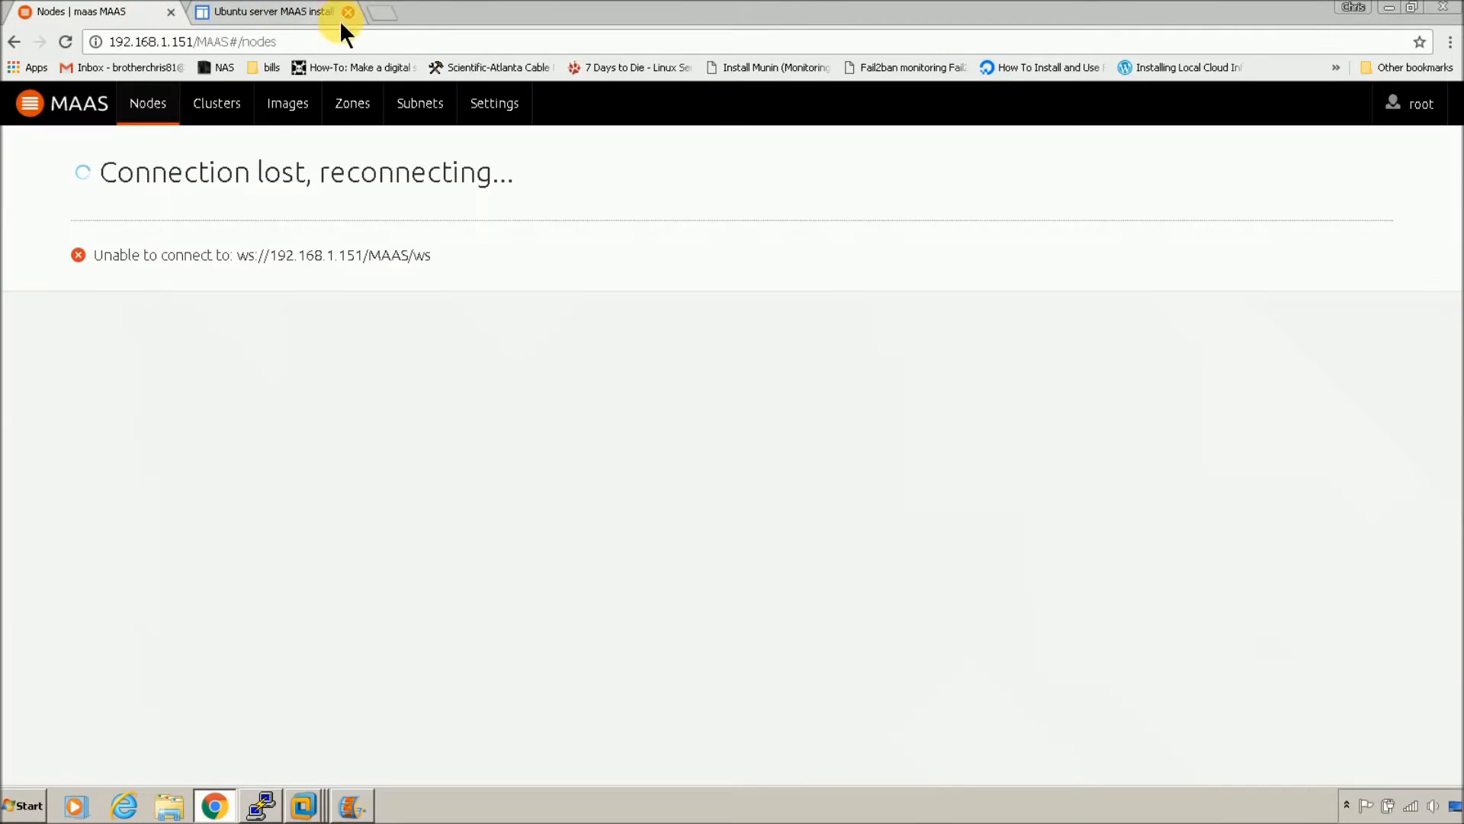
left_click(356, 43)
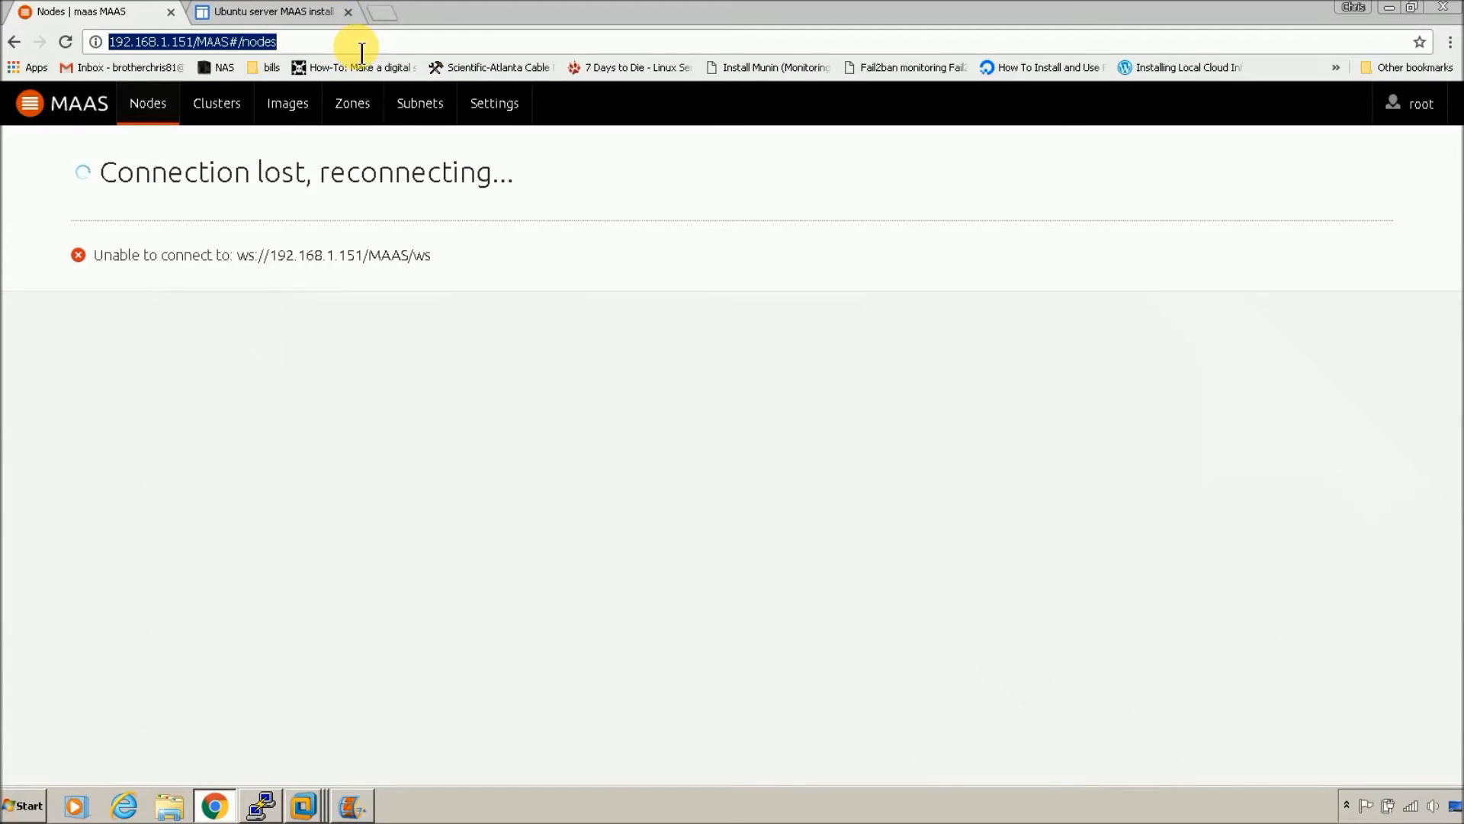
type("192.168.1.150/MAAS")
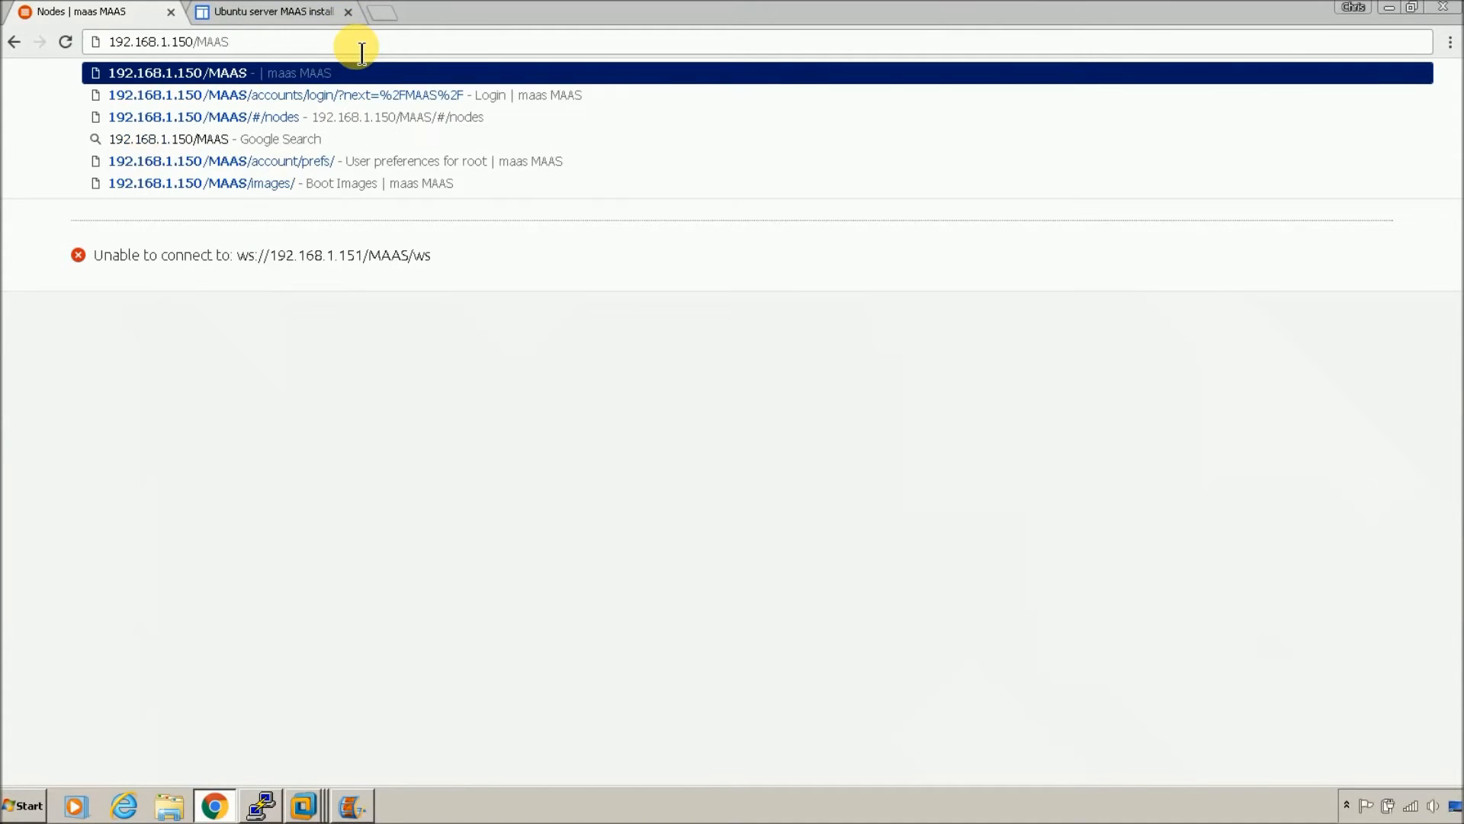
key("Return")
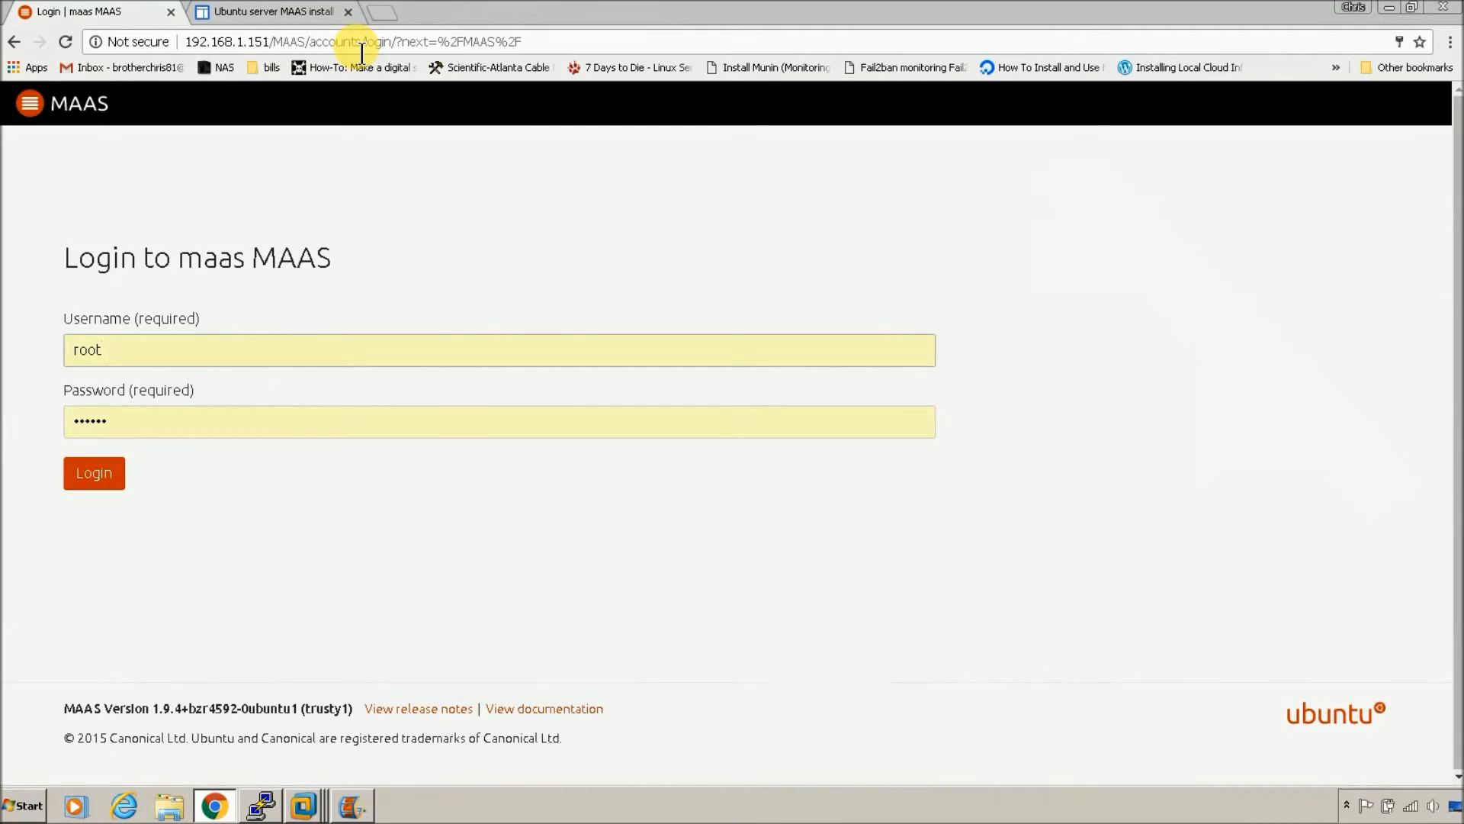
left_click(107, 473)
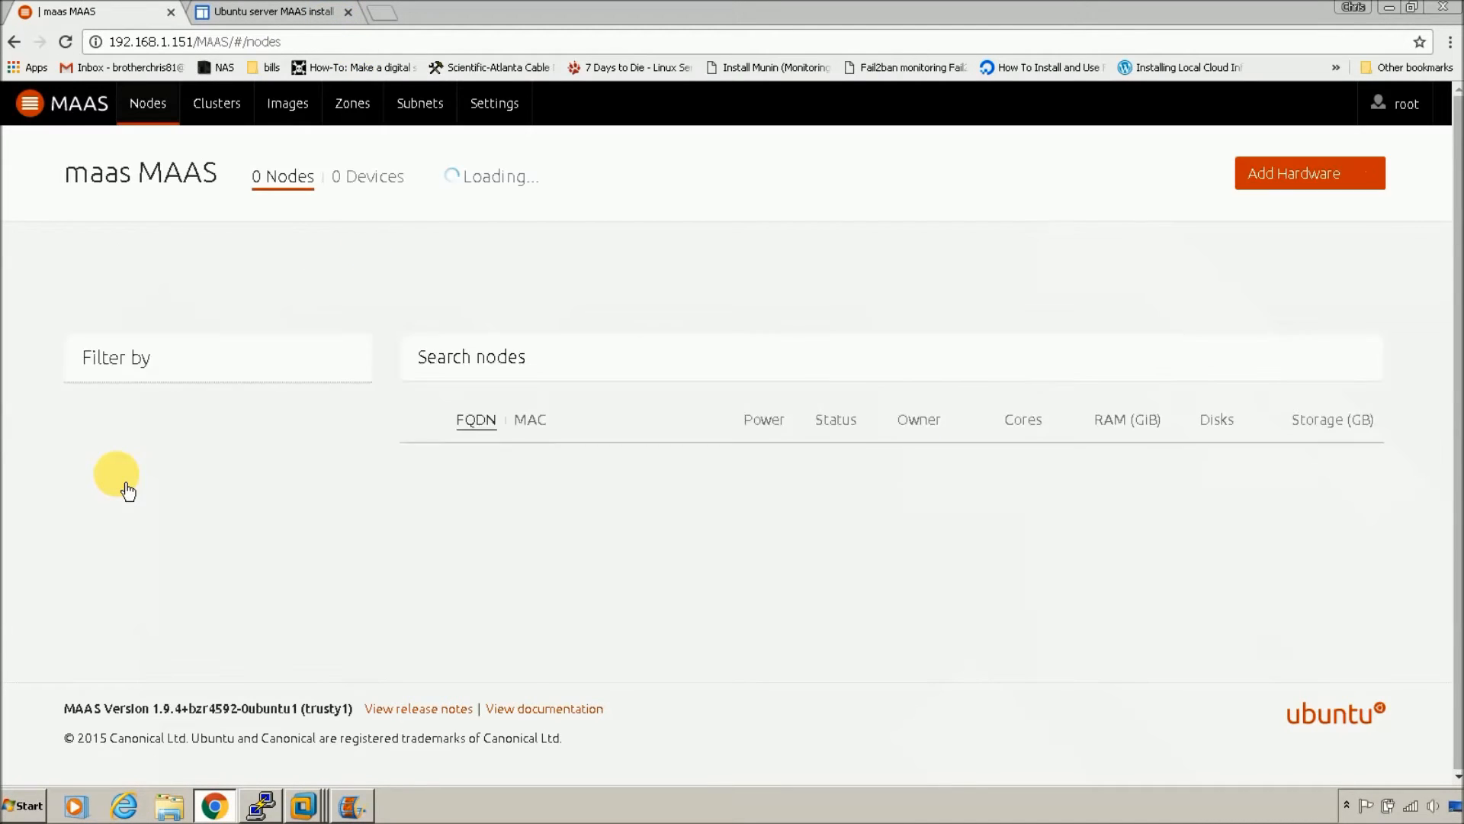
left_click(282, 101)
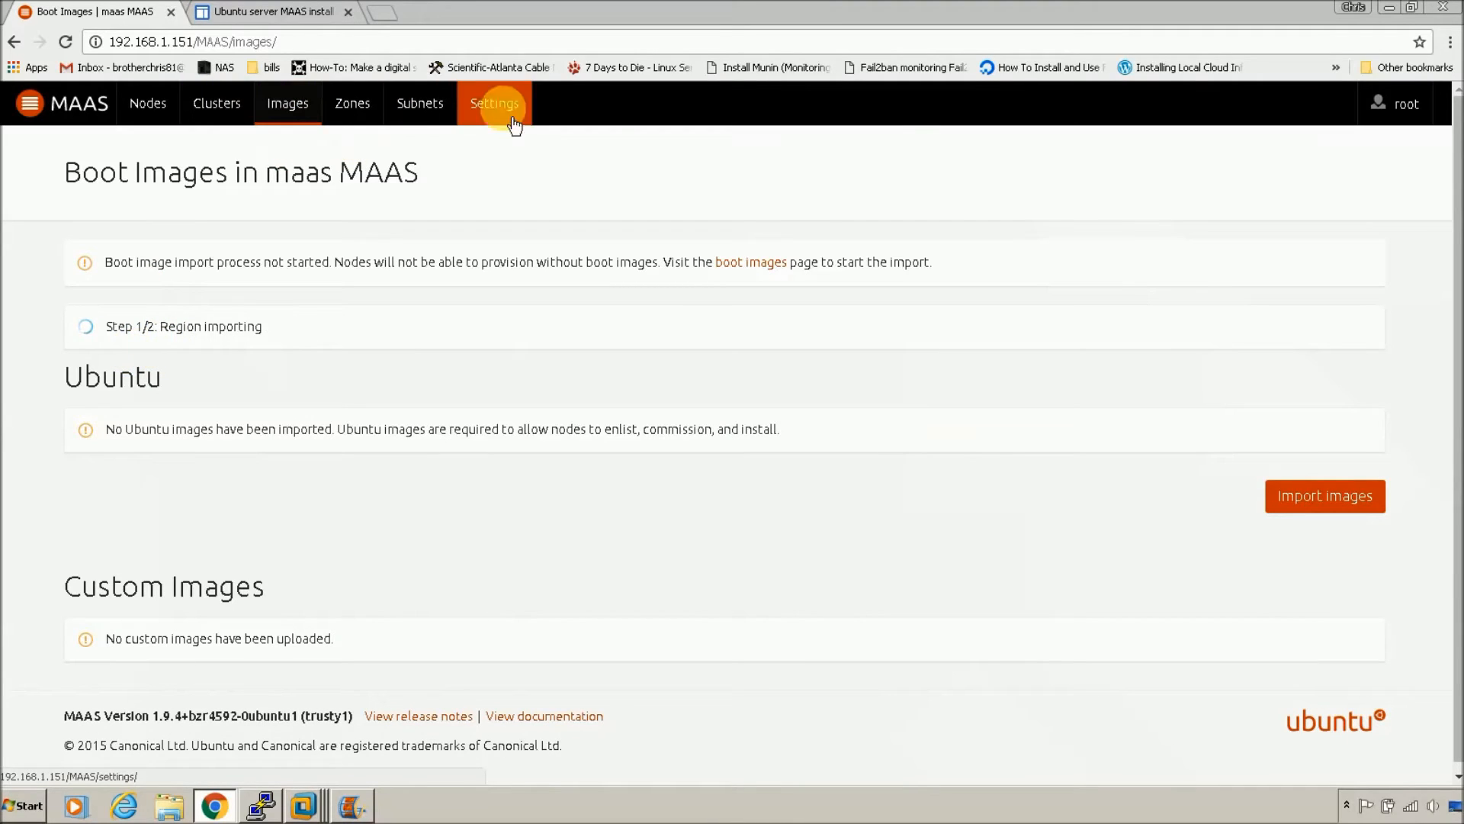
left_click(1397, 104)
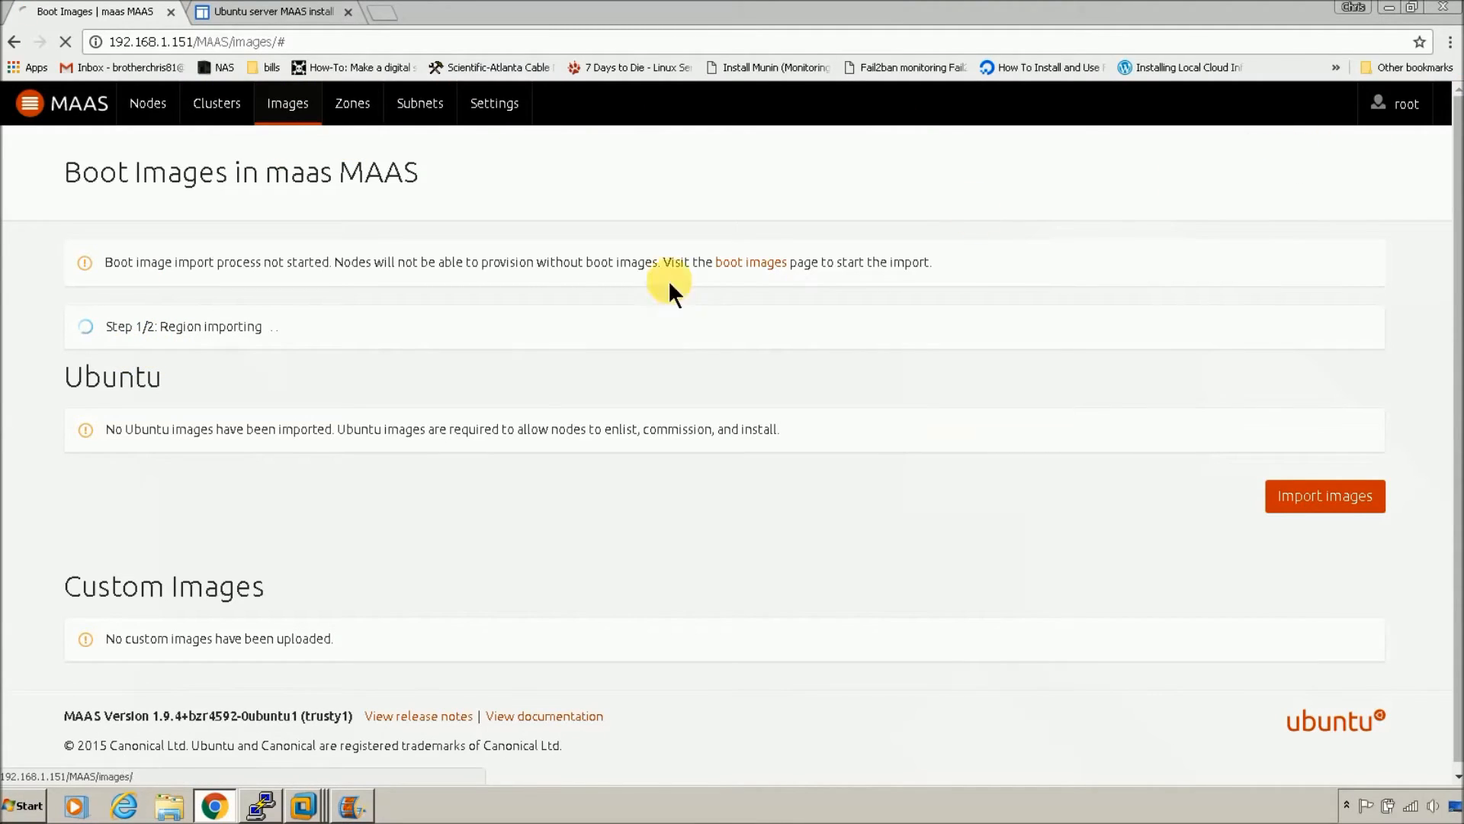
left_click(265, 13)
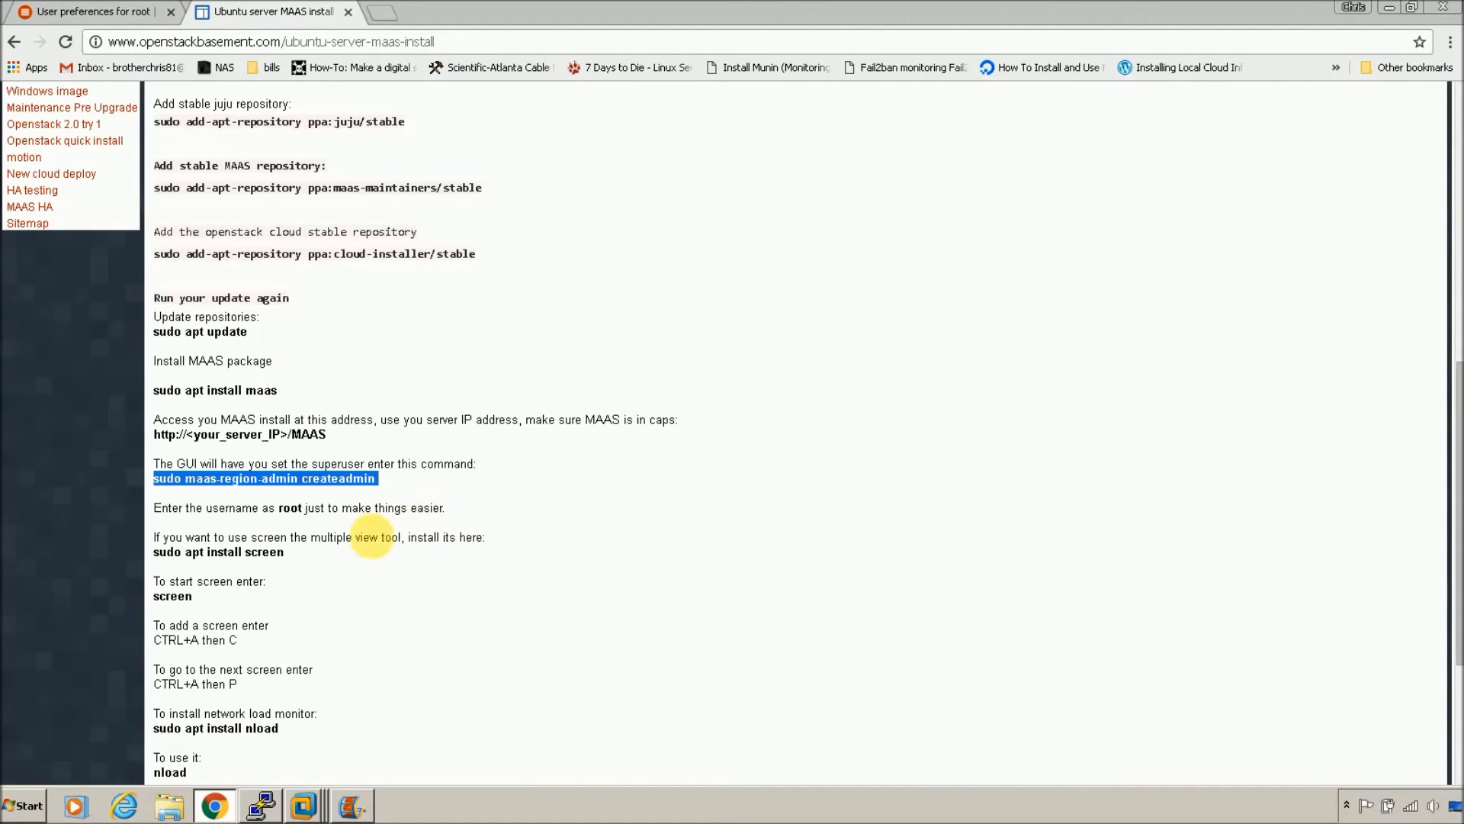
Step: Scroll to the top of the guide and open the 'MAAS install network and etherwake' article
scroll(32, 388, "up", 3)
scroll(32, 387, "up", 5)
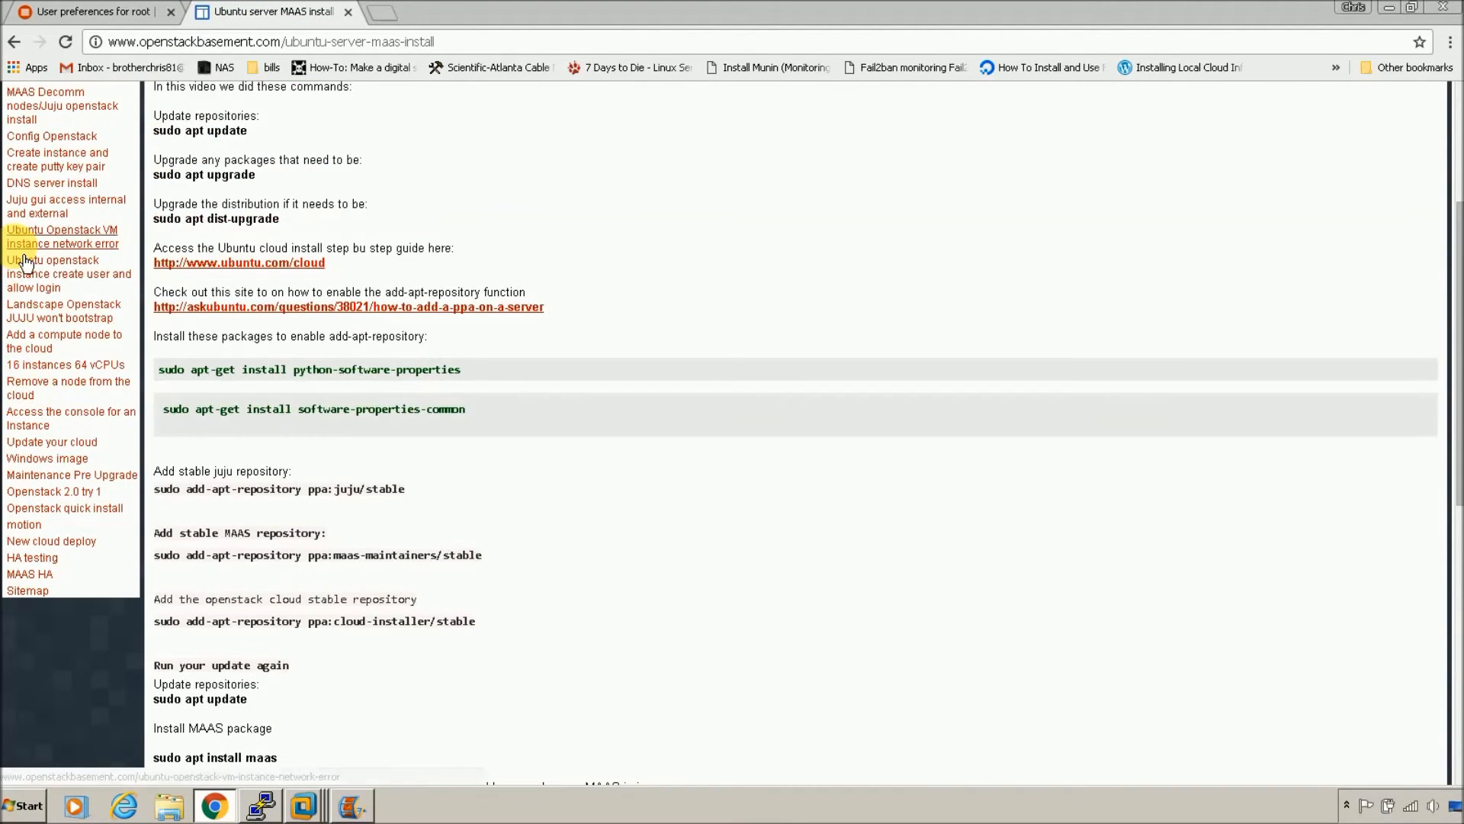
left_click(48, 199)
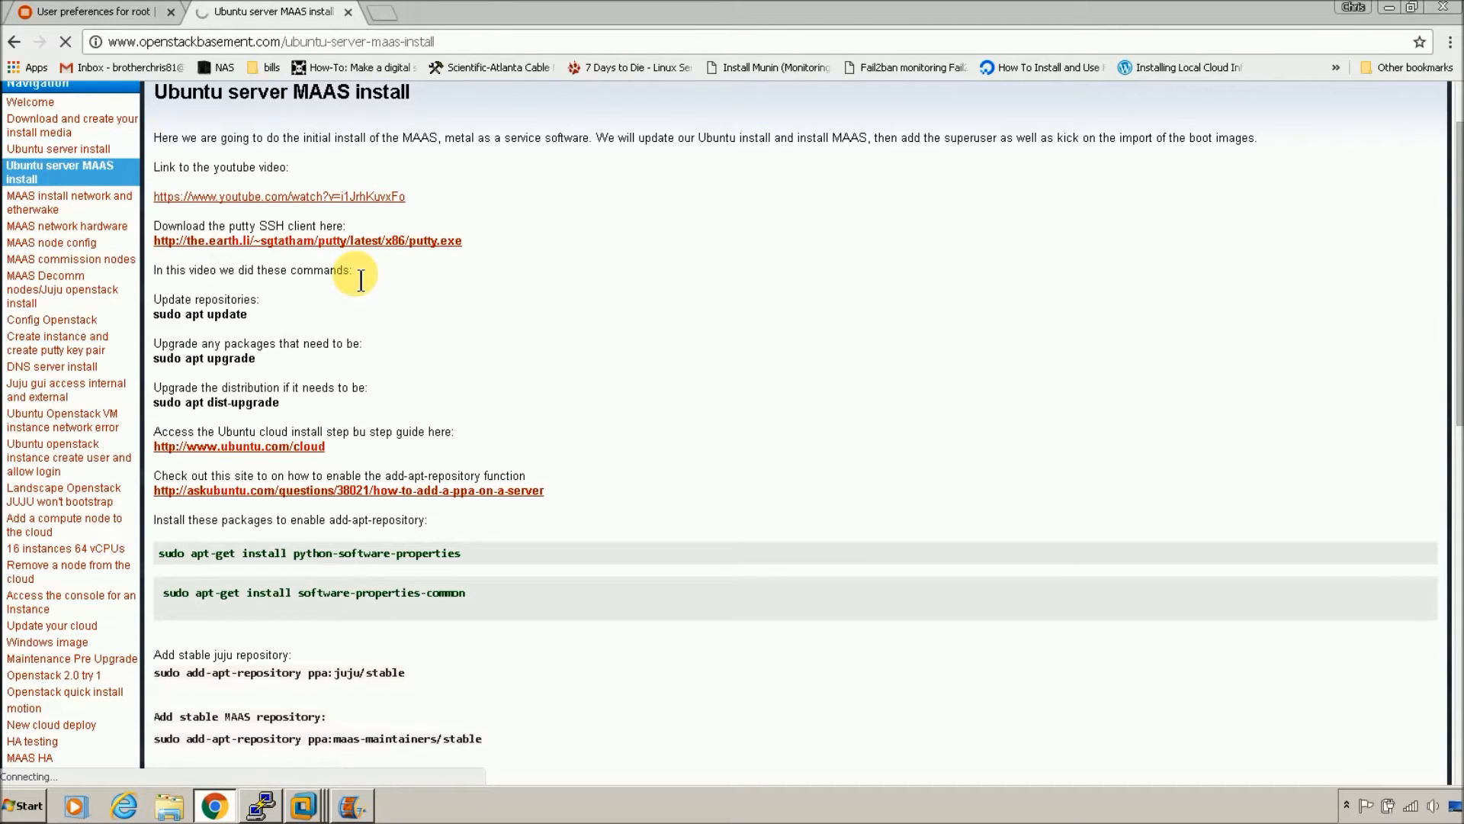
Step: Generate a new RSA key pair with 'ssh-keygen -t rsa', overwriting the existing key
key("alt+Tab")
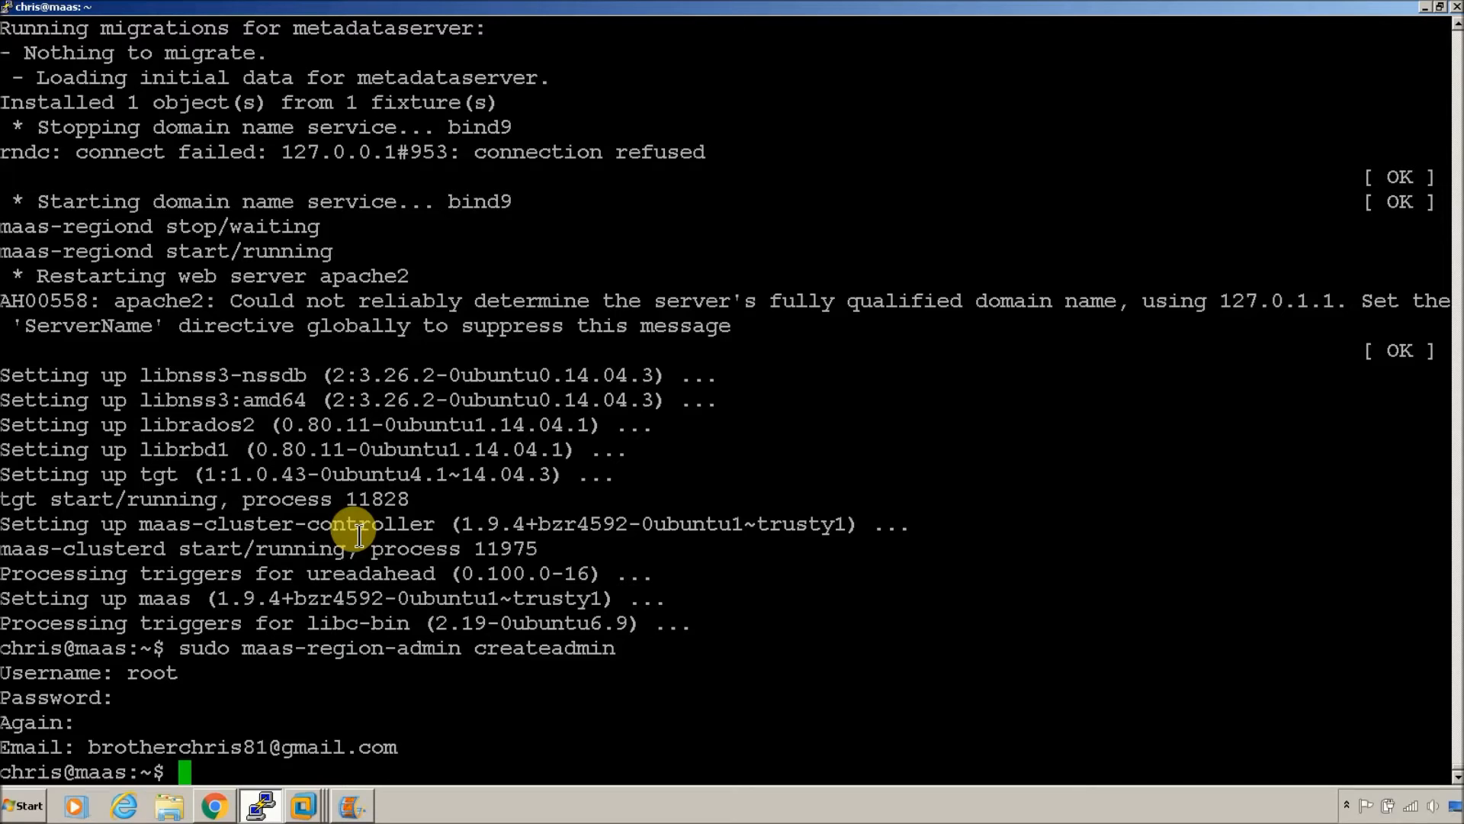
type("ssh-keygen -t rsa")
key("Return")
key("Return")
type("y")
key("Return")
key("Return")
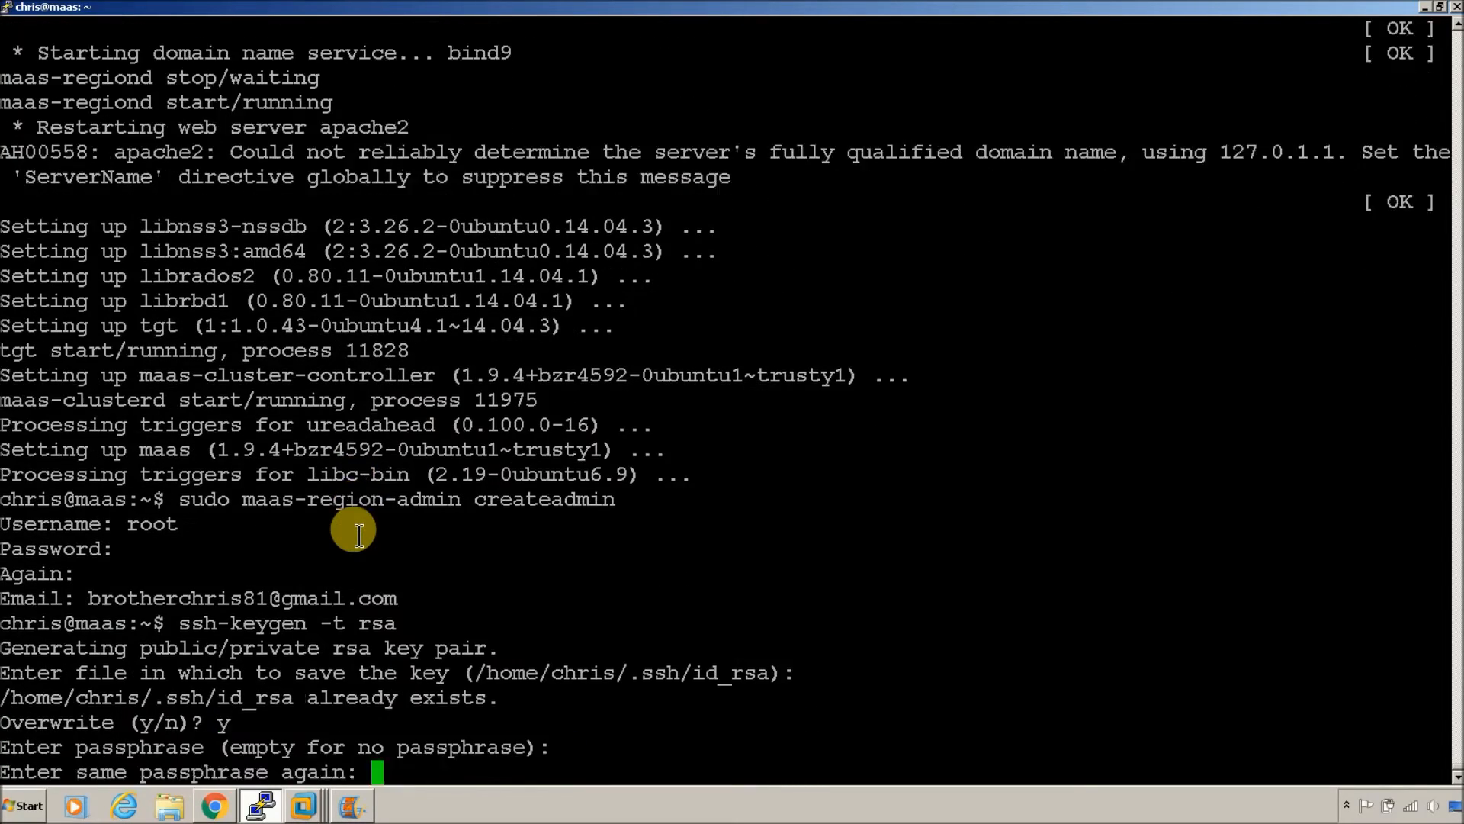
key("Return")
Step: Print the public key with 'cat ~/.ssh/id_rsa.pub' and select it for copying
type("cat !/.ssh/id_rsa")
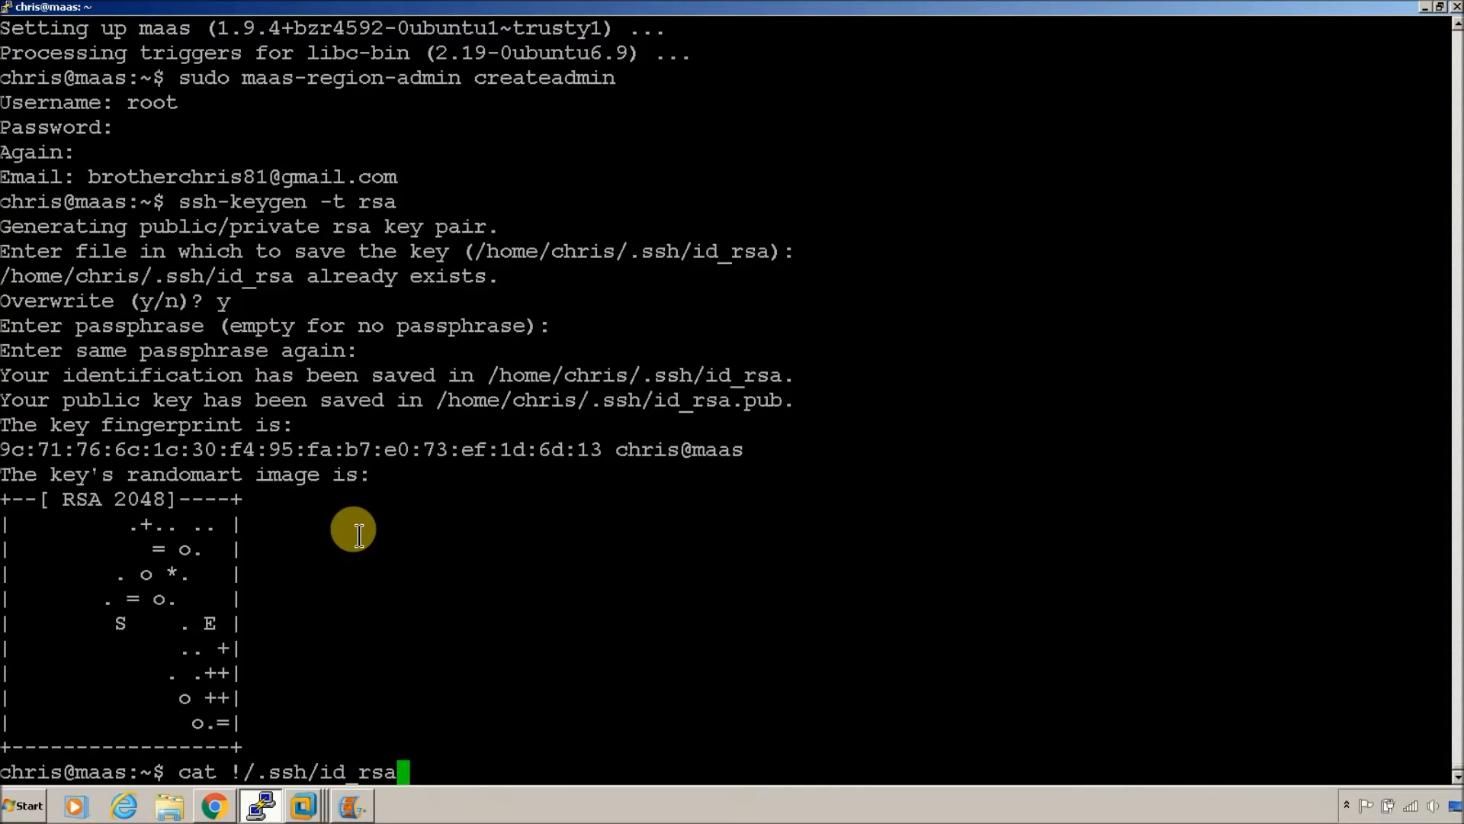
type(".pub")
key("Return")
key("Up")
key("Down")
left_click_drag(102, 747, 309, 749)
right_click(311, 760)
key("Home")
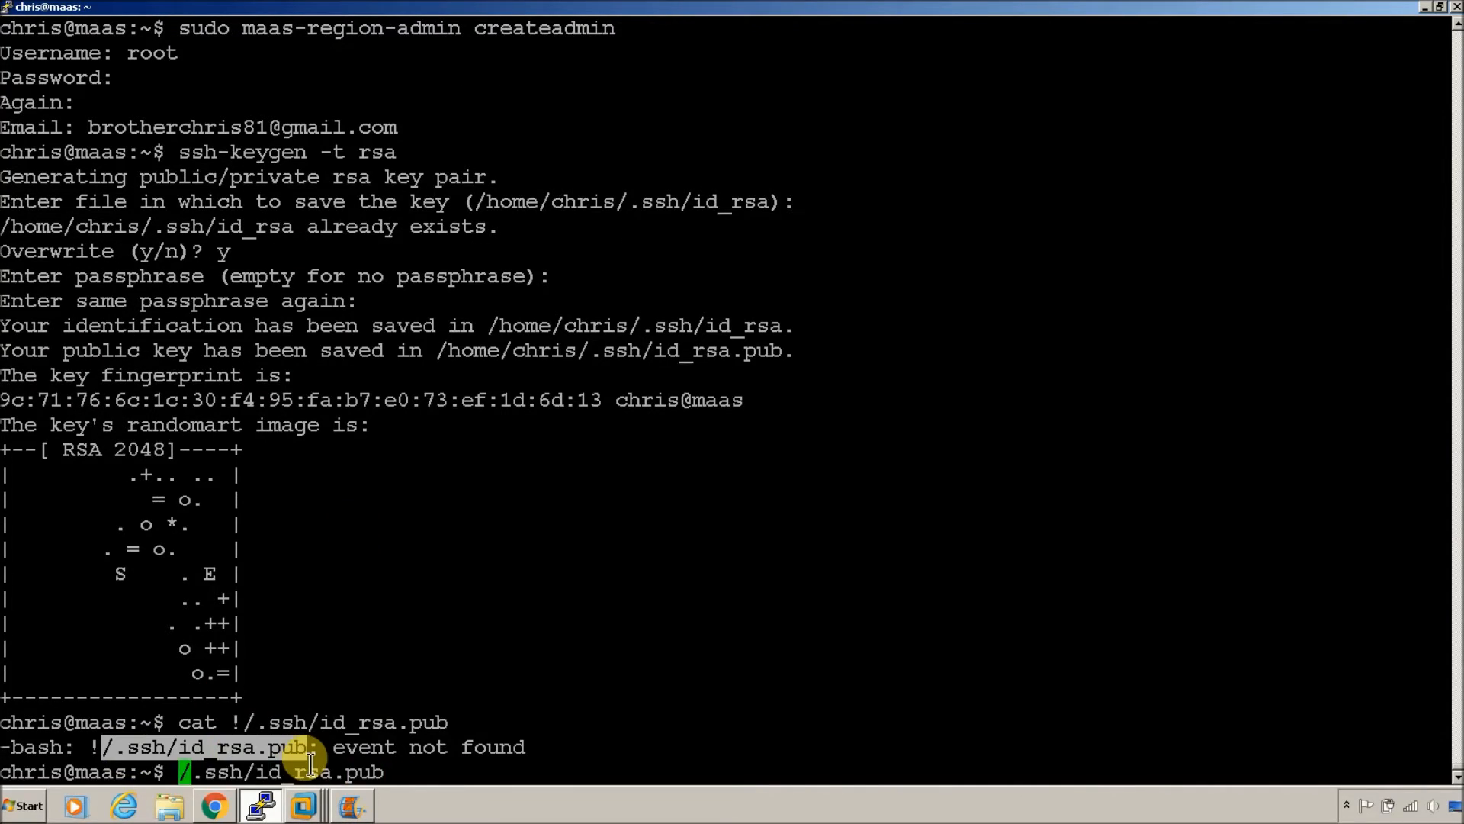
type("cat ~")
key("Return")
left_click_drag(690, 751, 10, 671)
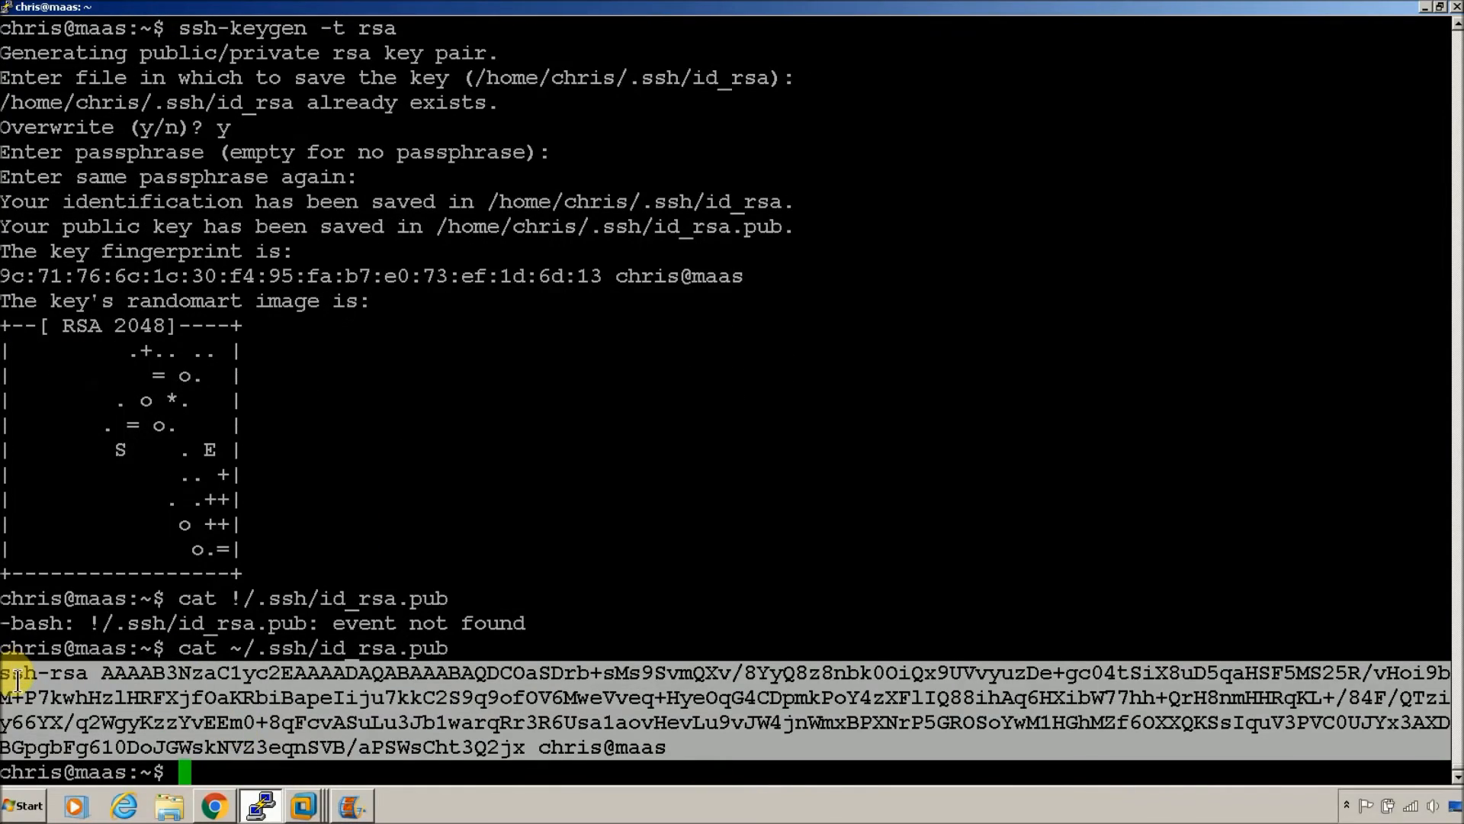
left_click(215, 806)
Step: Paste the copied ssh-rsa public key as a new SSH key in root's account preferences
left_click(36, 10)
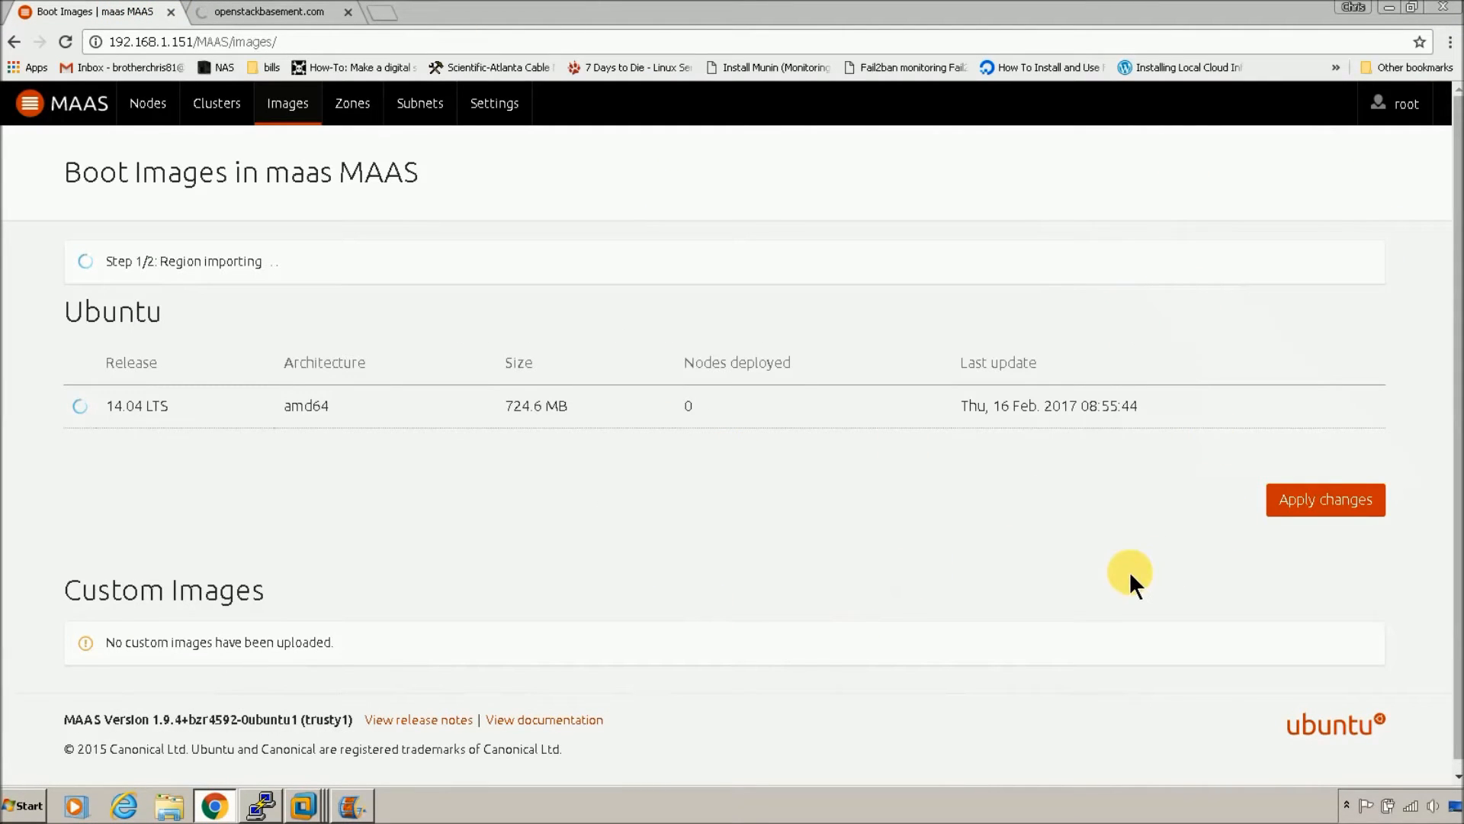
left_click(1406, 114)
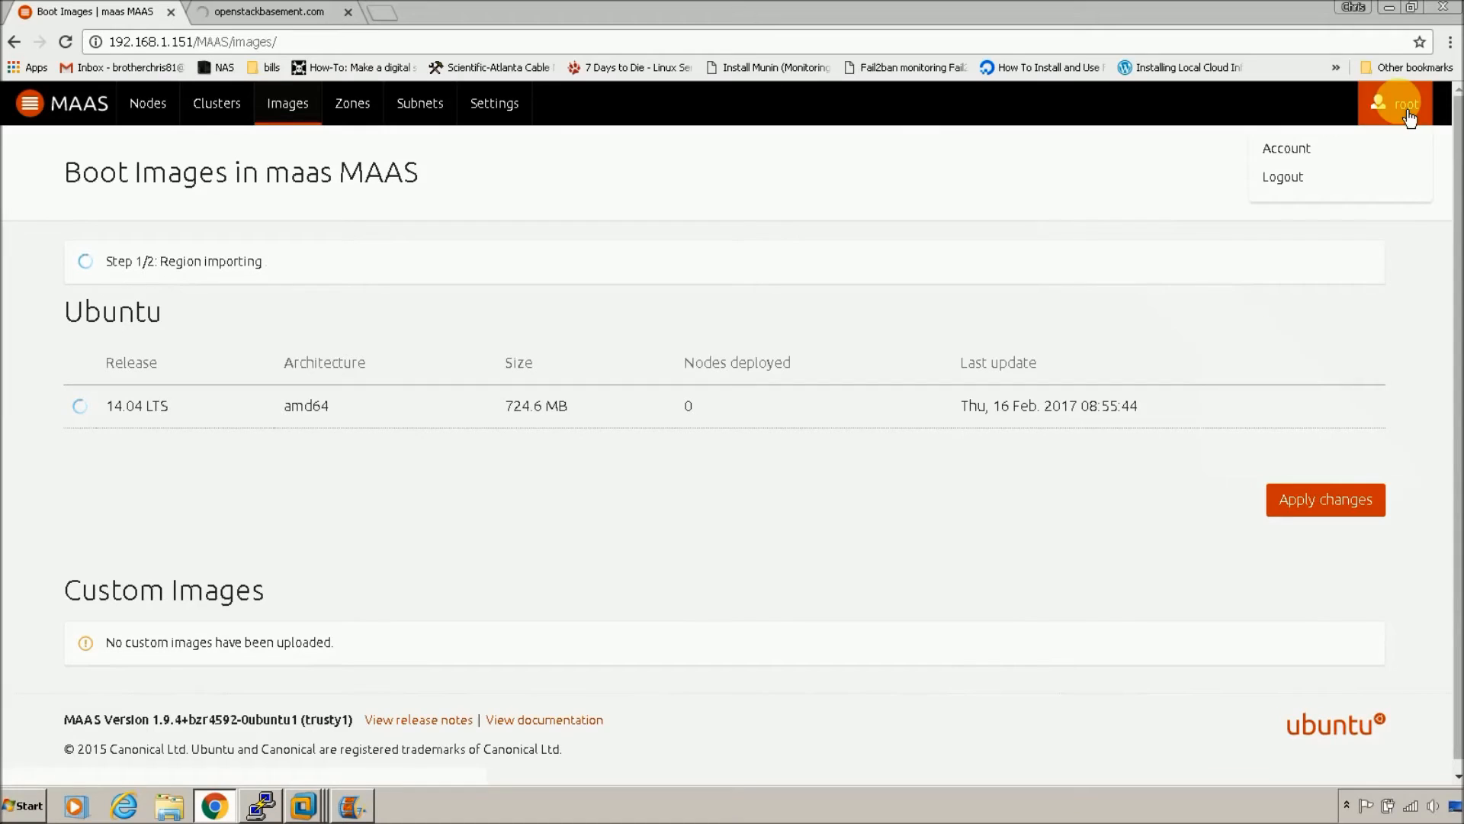
left_click(1354, 147)
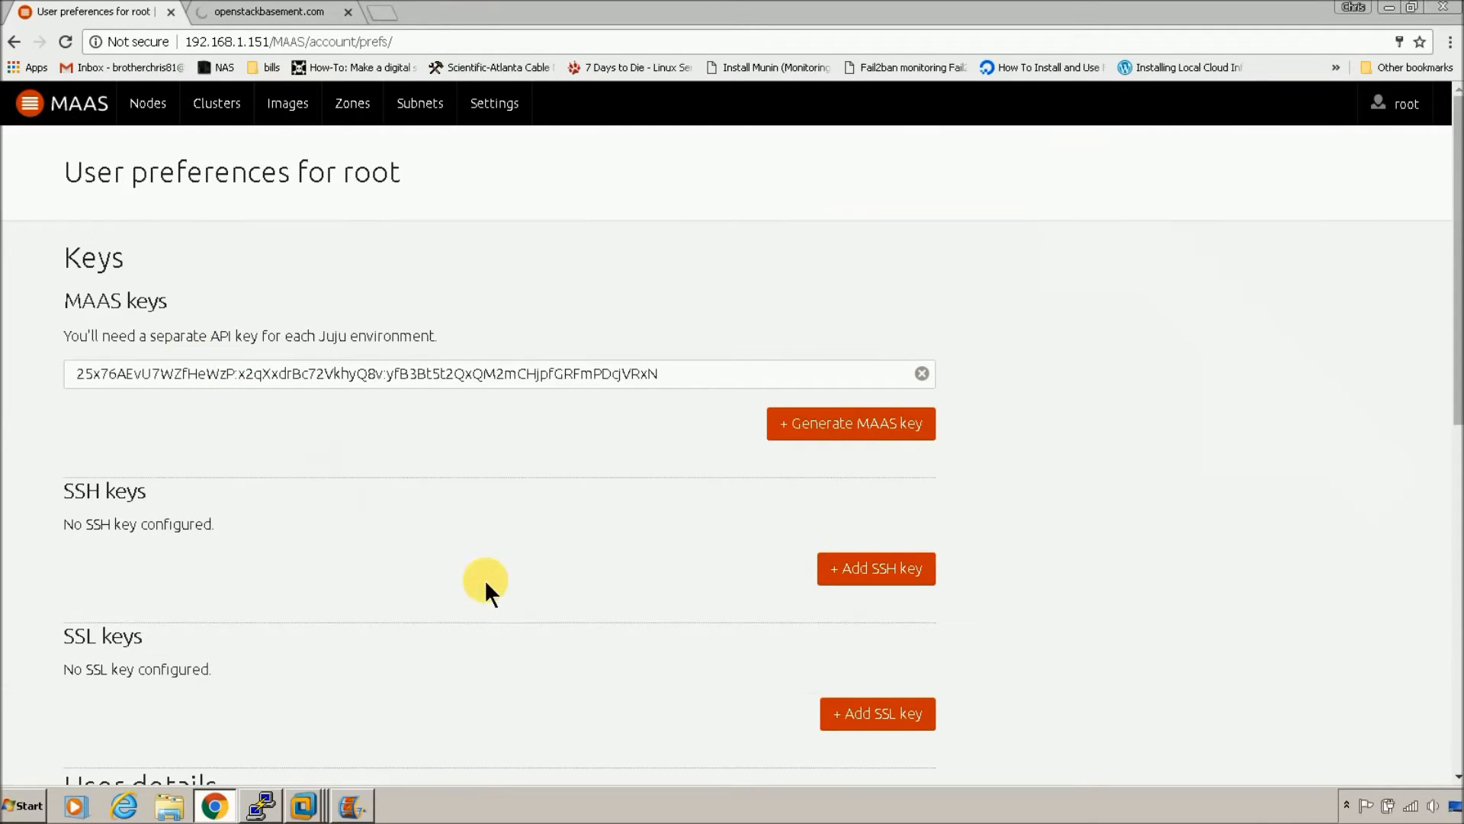
left_click(834, 564)
left_click(403, 387)
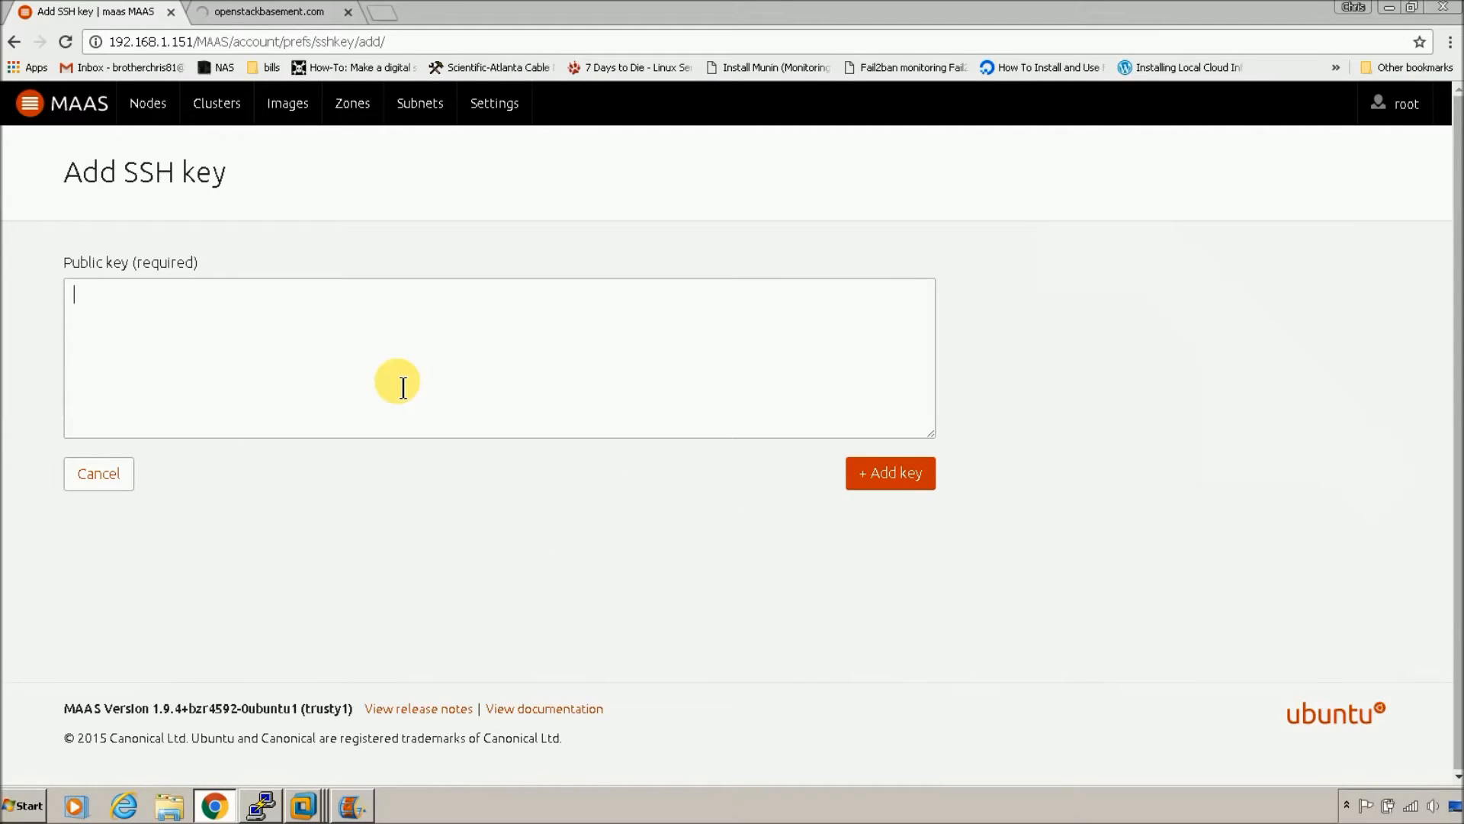
key("ctrl+v")
left_click(907, 474)
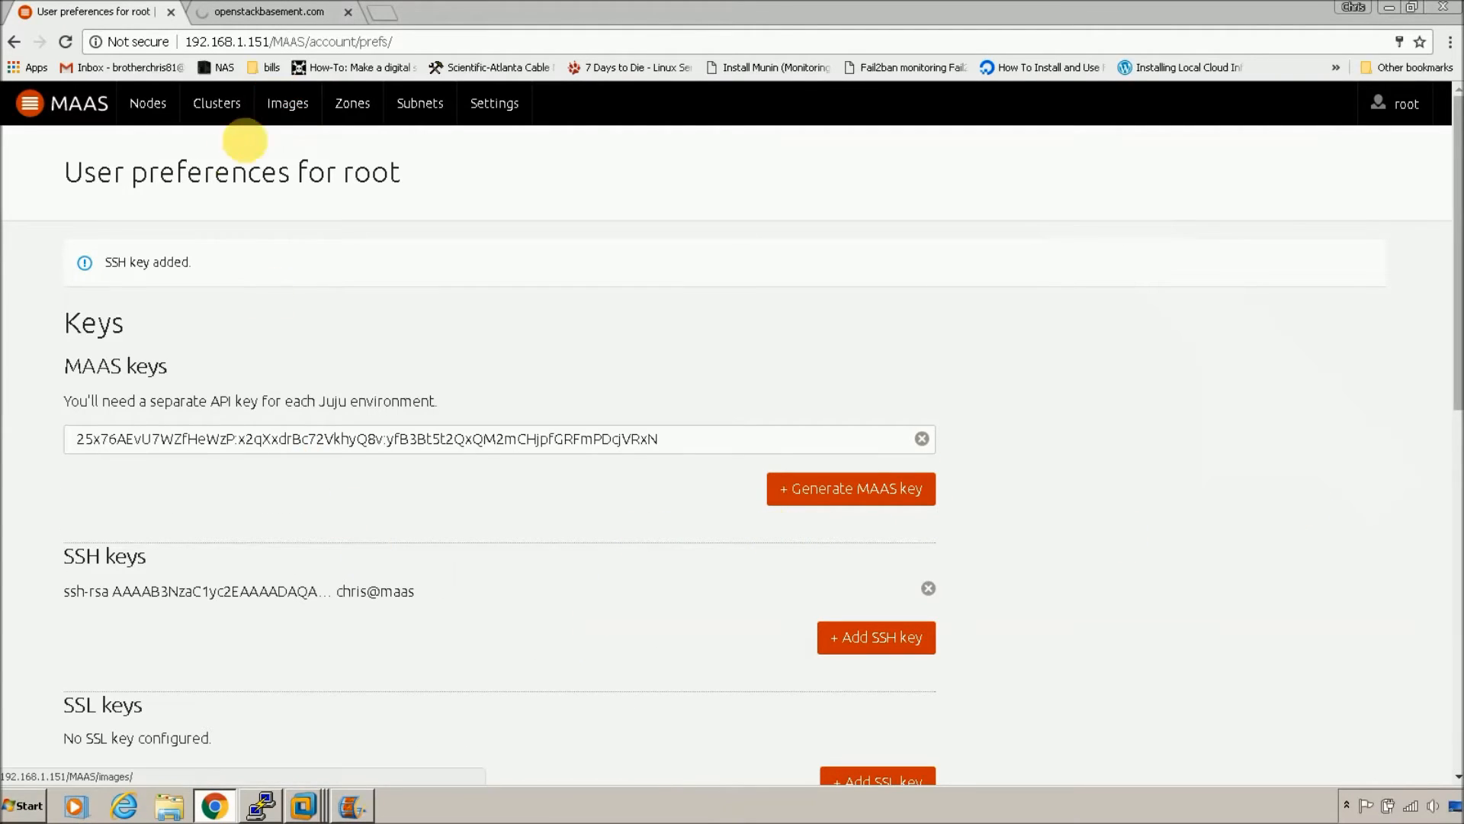
left_click(216, 107)
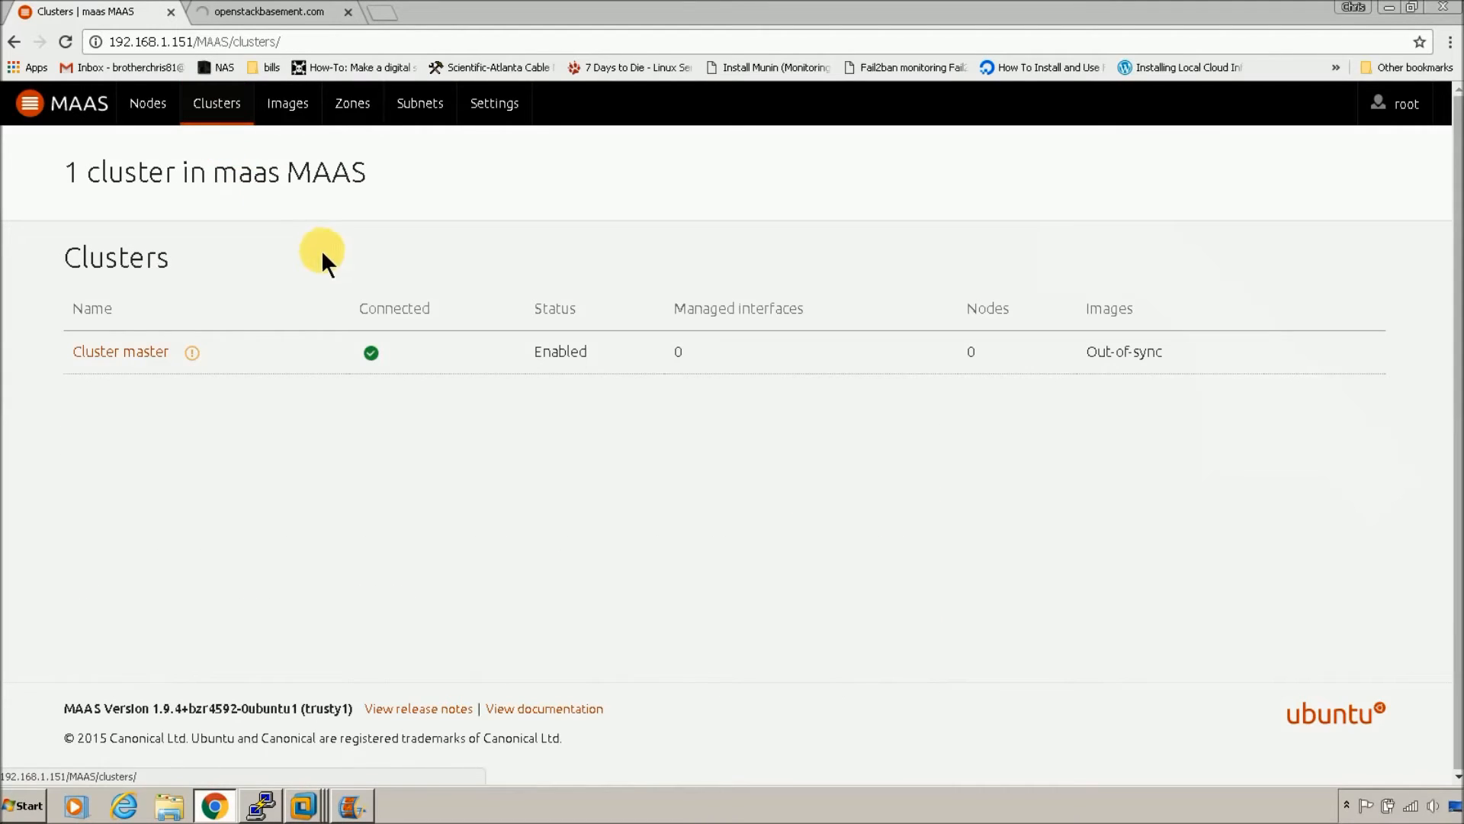
Step: Give Cluster master's eth0 interface default gateway 192.168.1.1 and save the interface
left_click(140, 356)
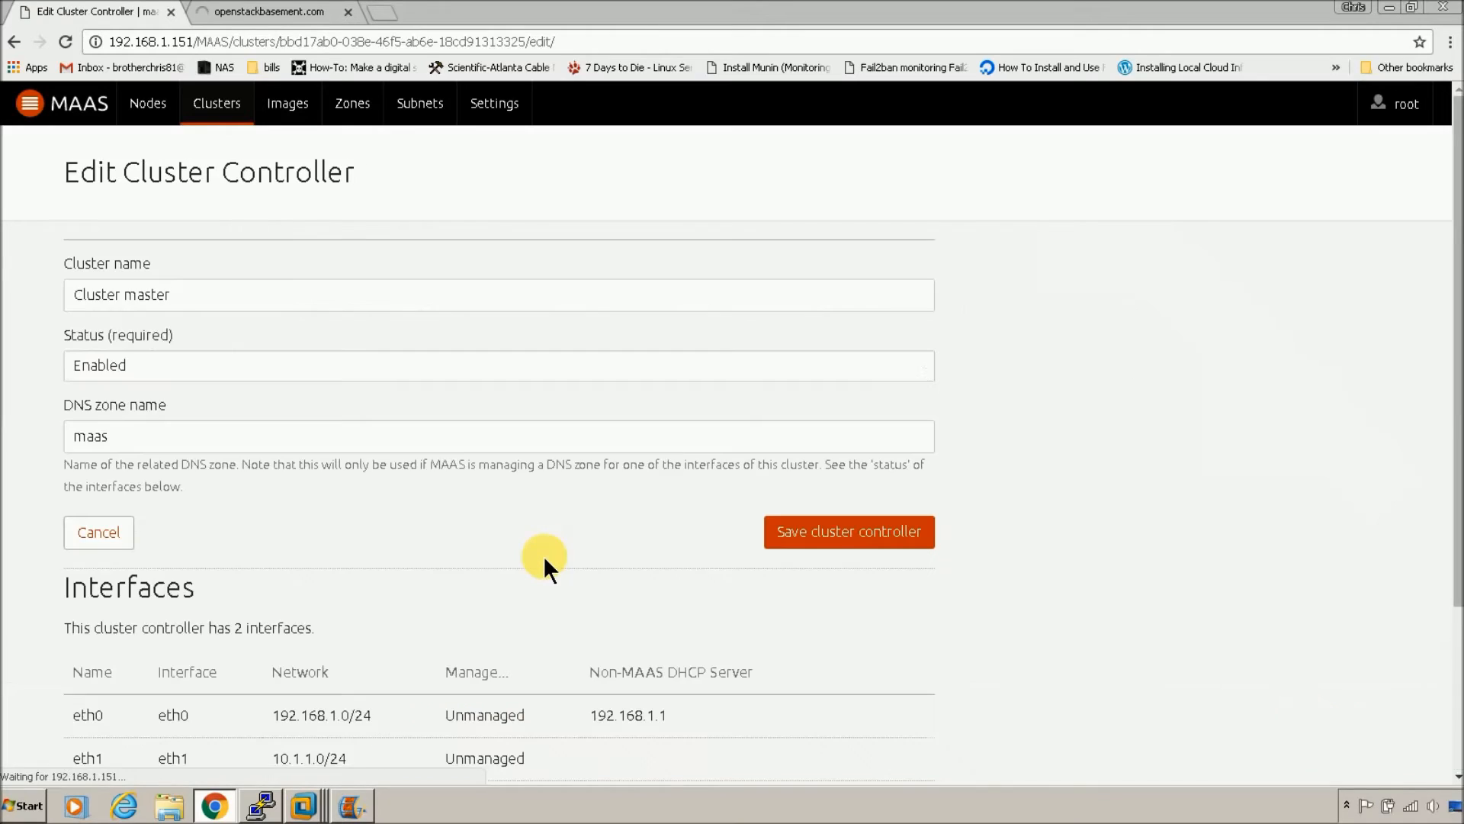
scroll(526, 594, "down", 2)
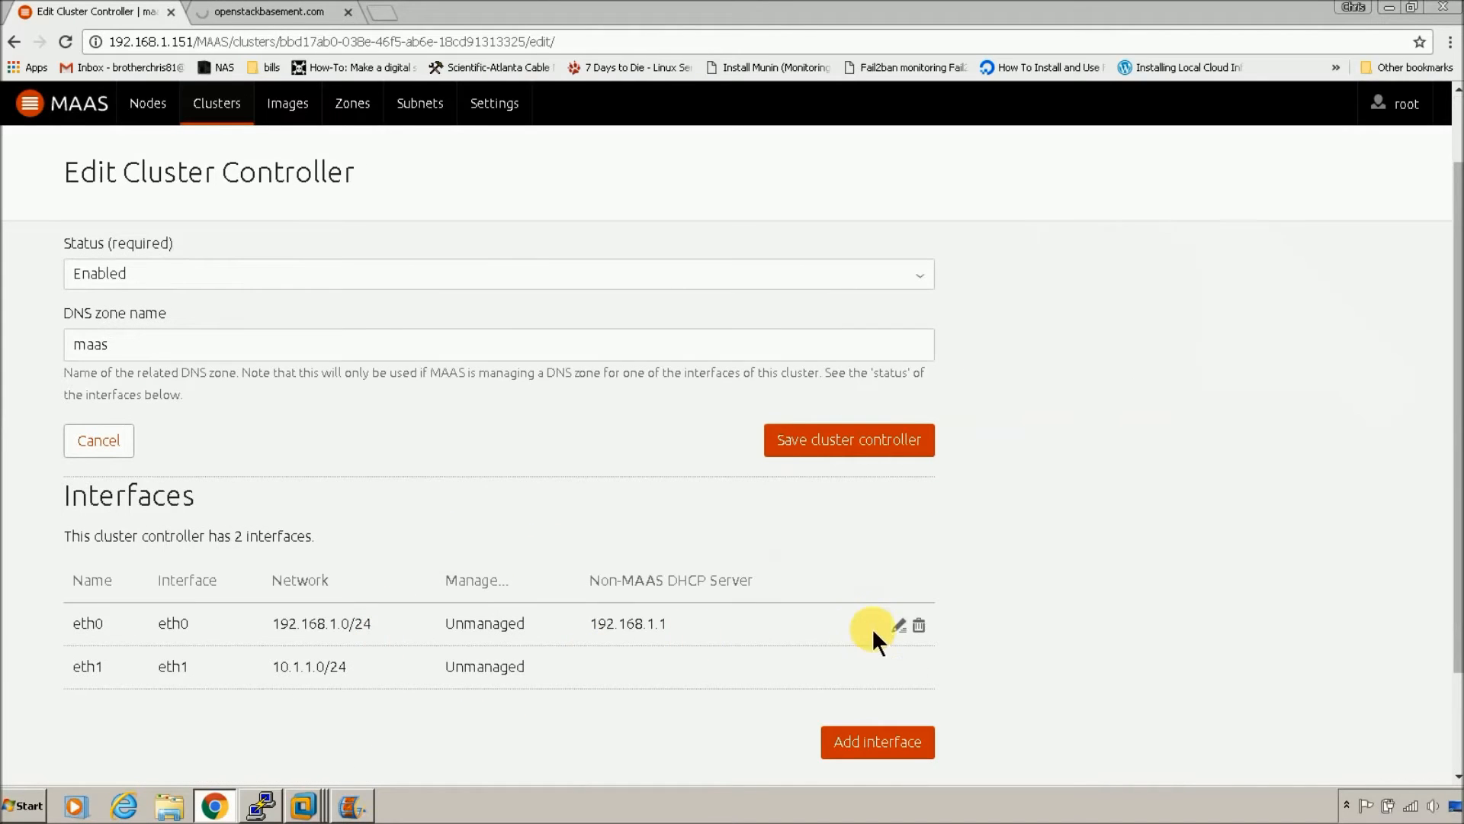
left_click(899, 626)
scroll(378, 550, "down", 4)
left_click(392, 435)
type("1")
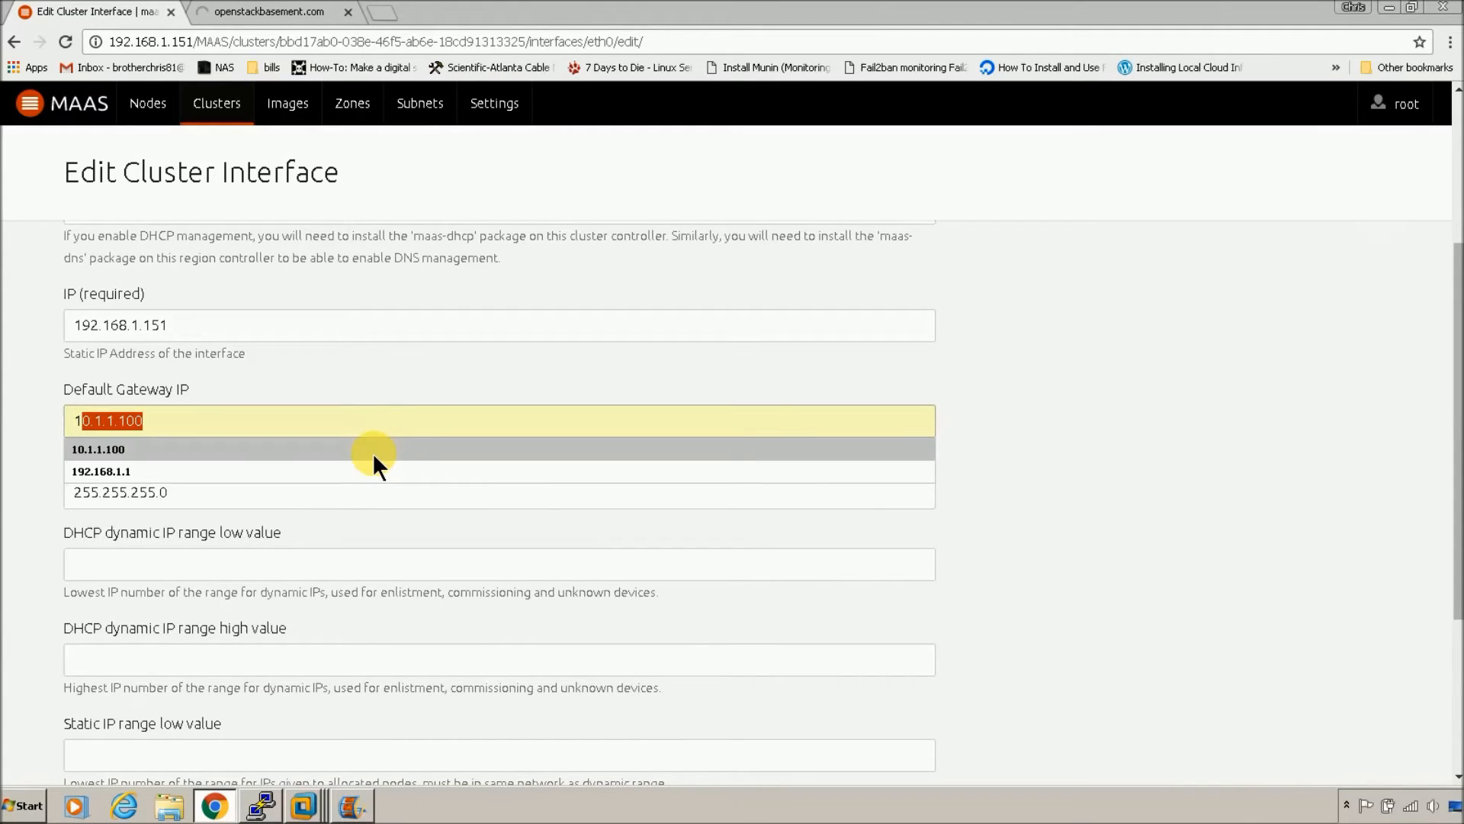
left_click(369, 472)
left_click(369, 430)
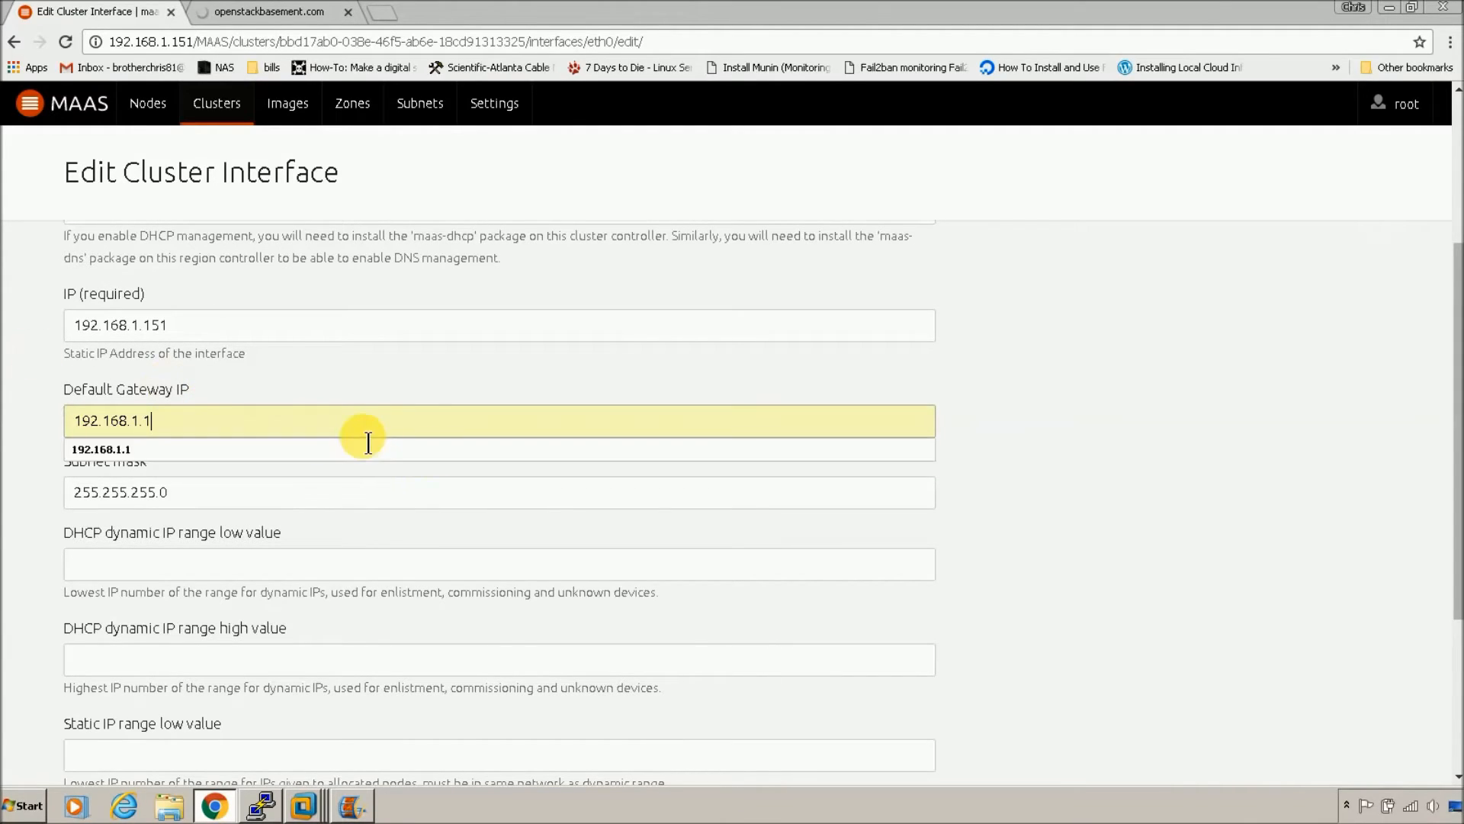
scroll(1090, 468, "down", 4)
left_click(875, 646)
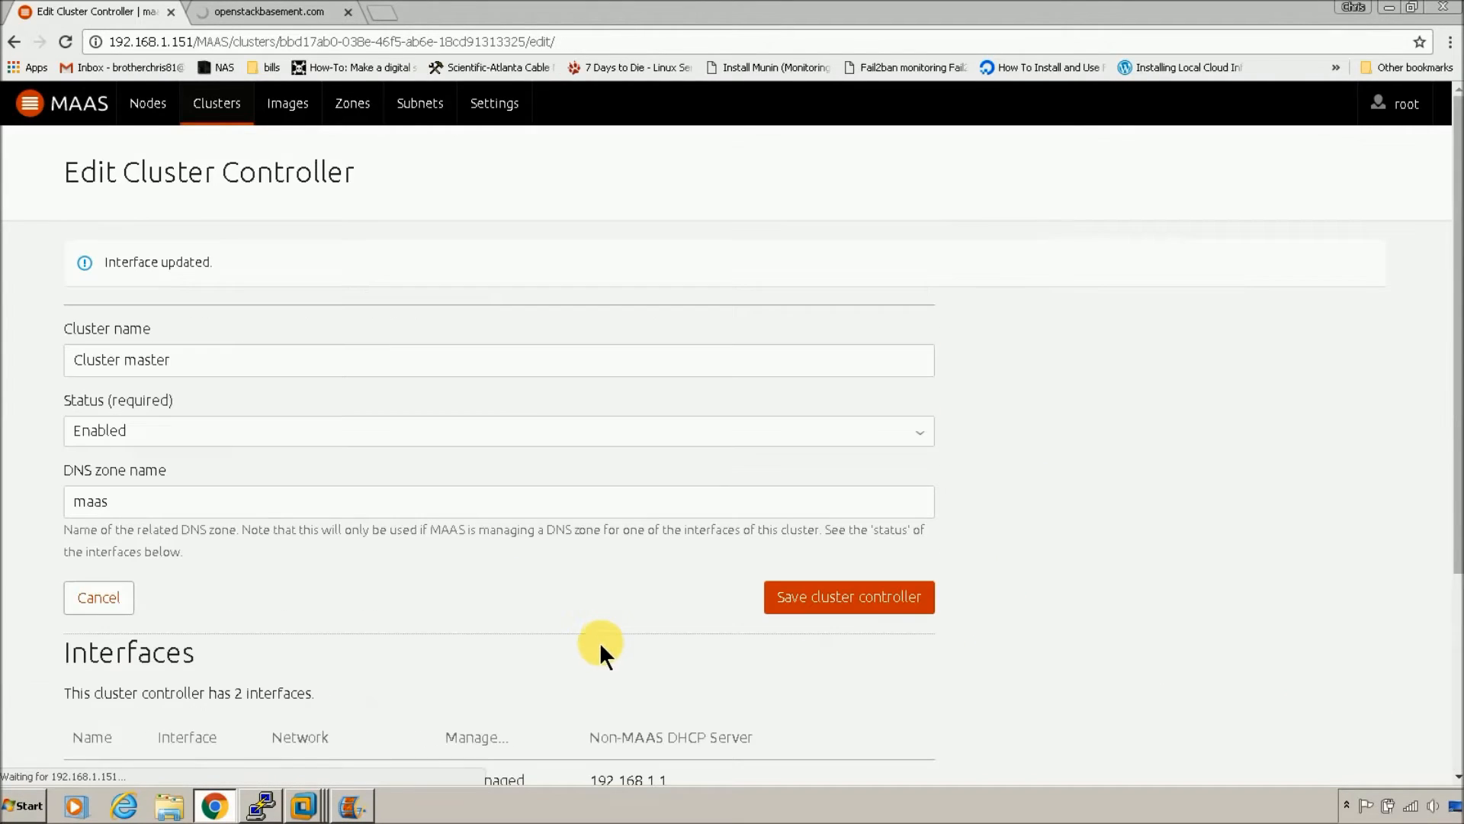
Step: Set eth1 management to DHCP and DNS with default gateway 10.1.1.100
scroll(587, 632, "down", 2)
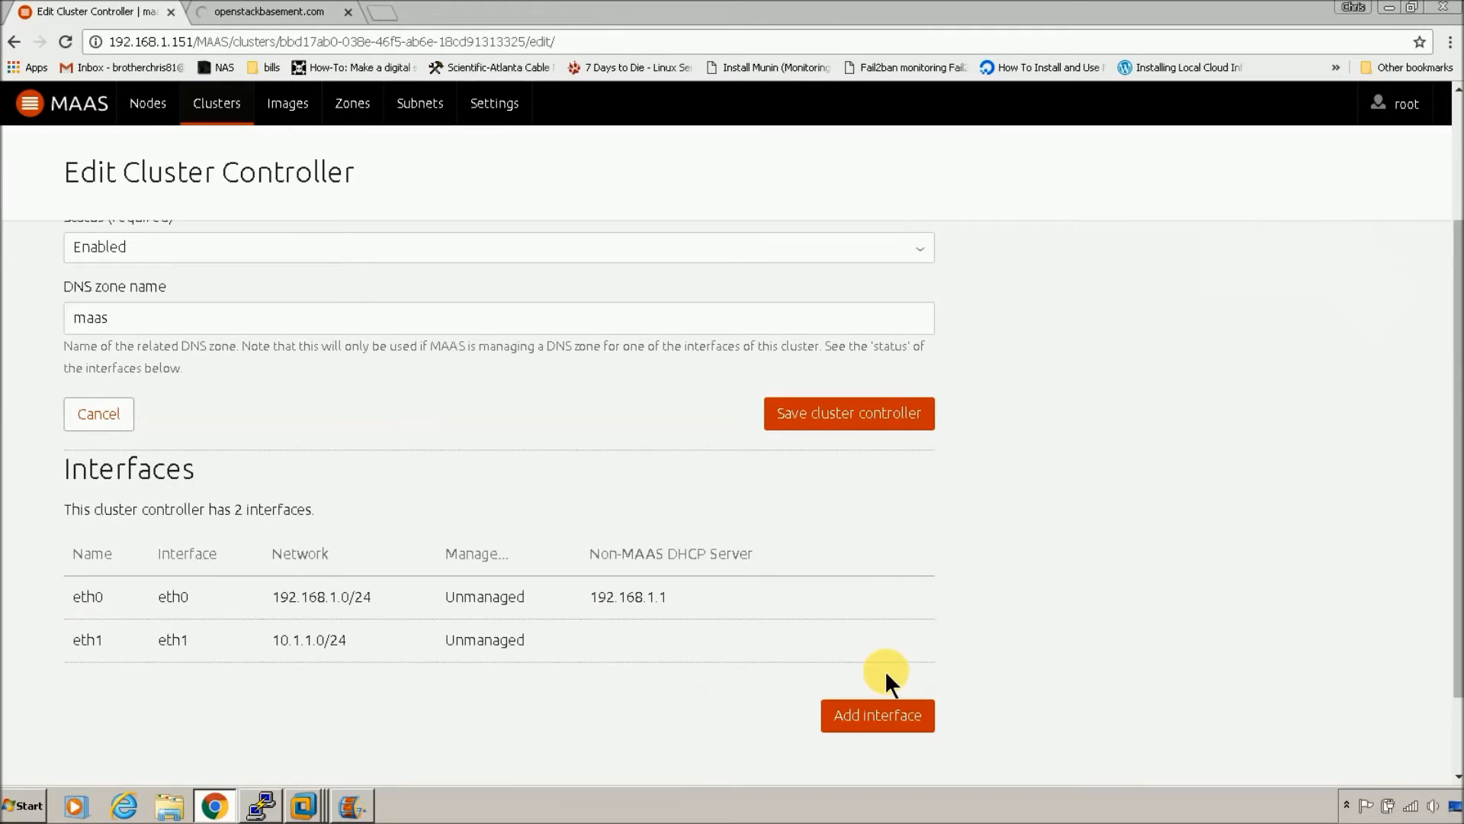
left_click(901, 645)
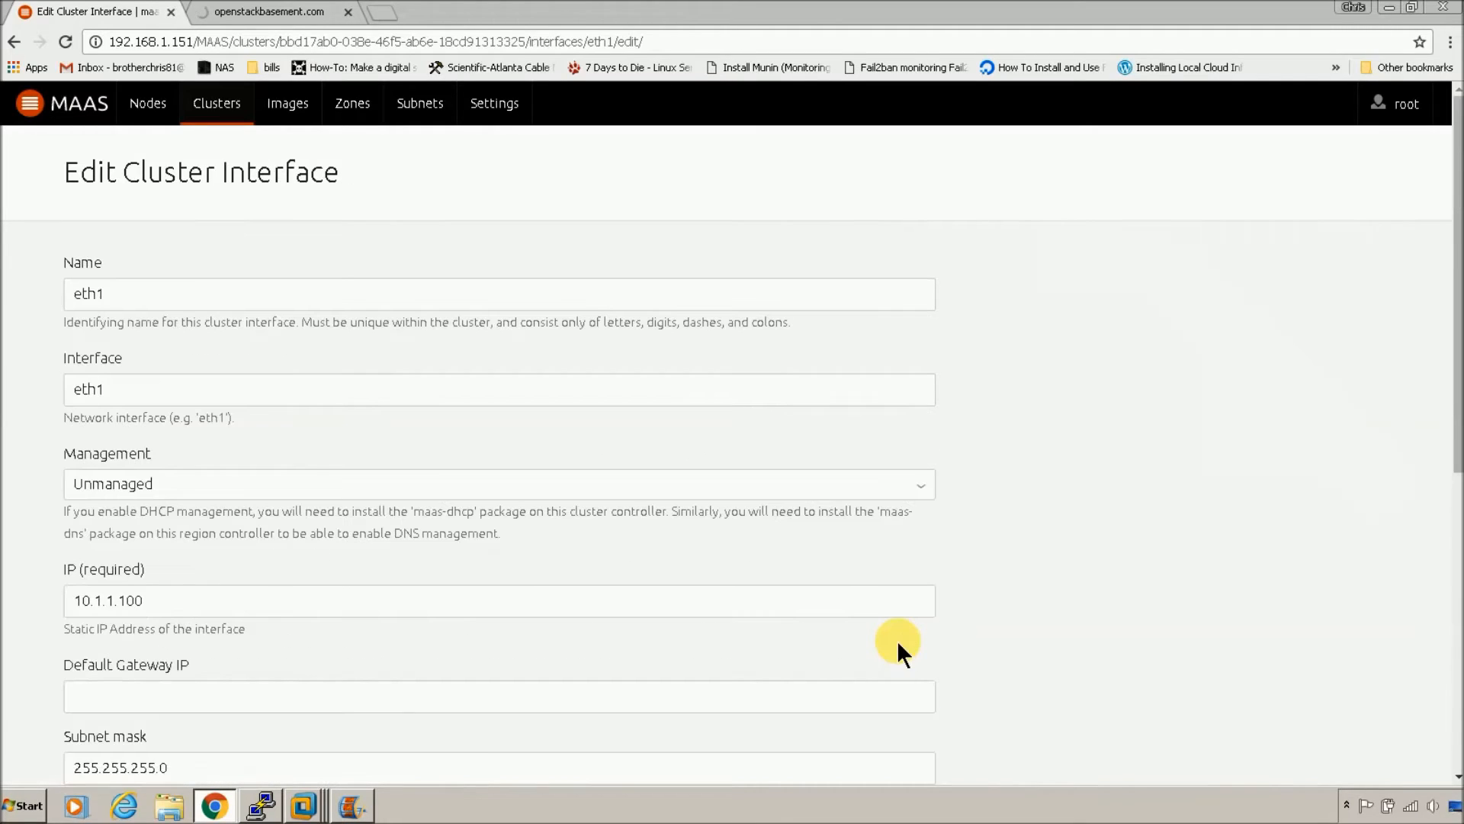
left_click(921, 483)
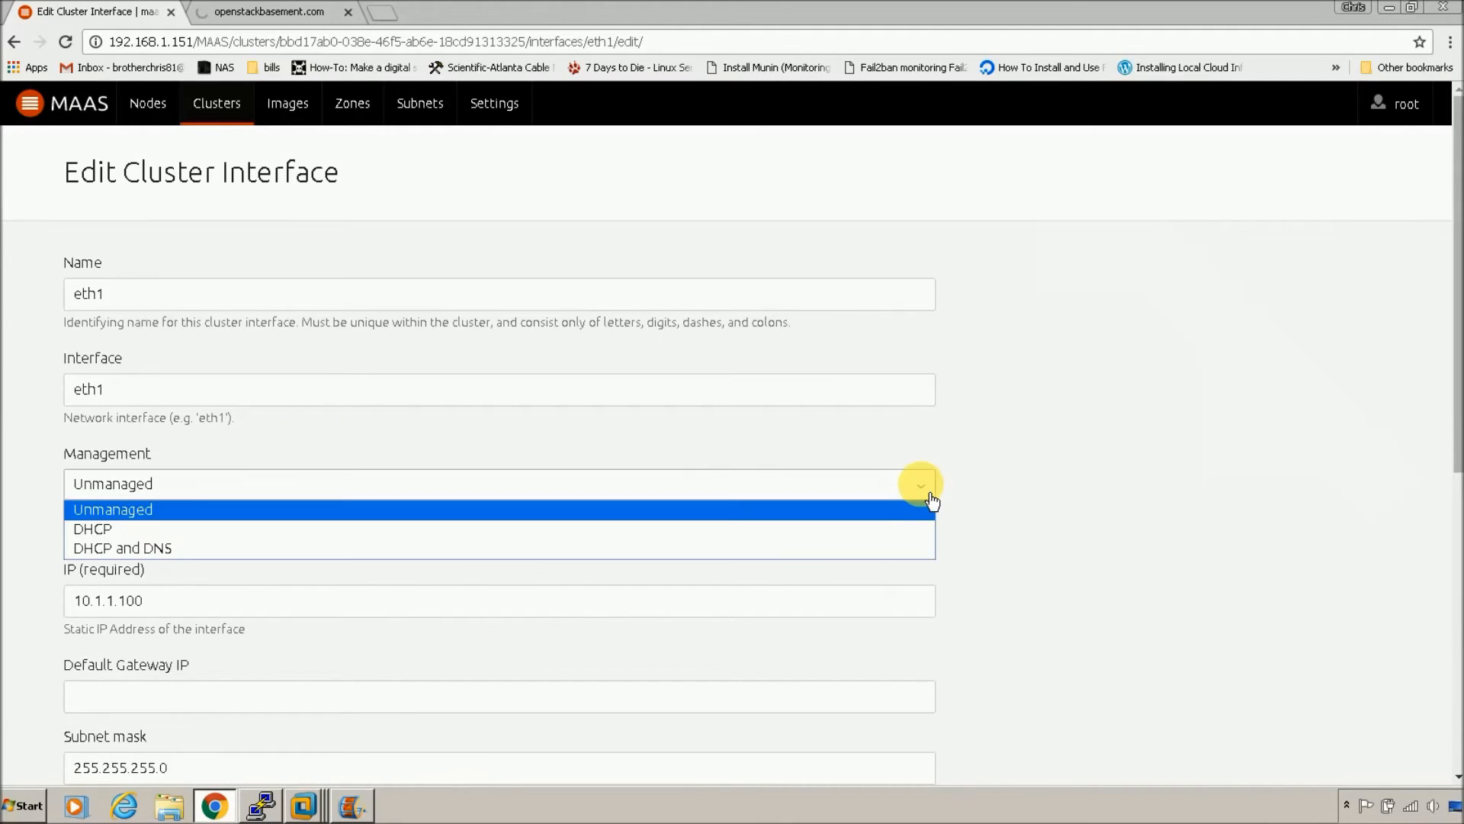
left_click(656, 545)
scroll(663, 583, "down", 2)
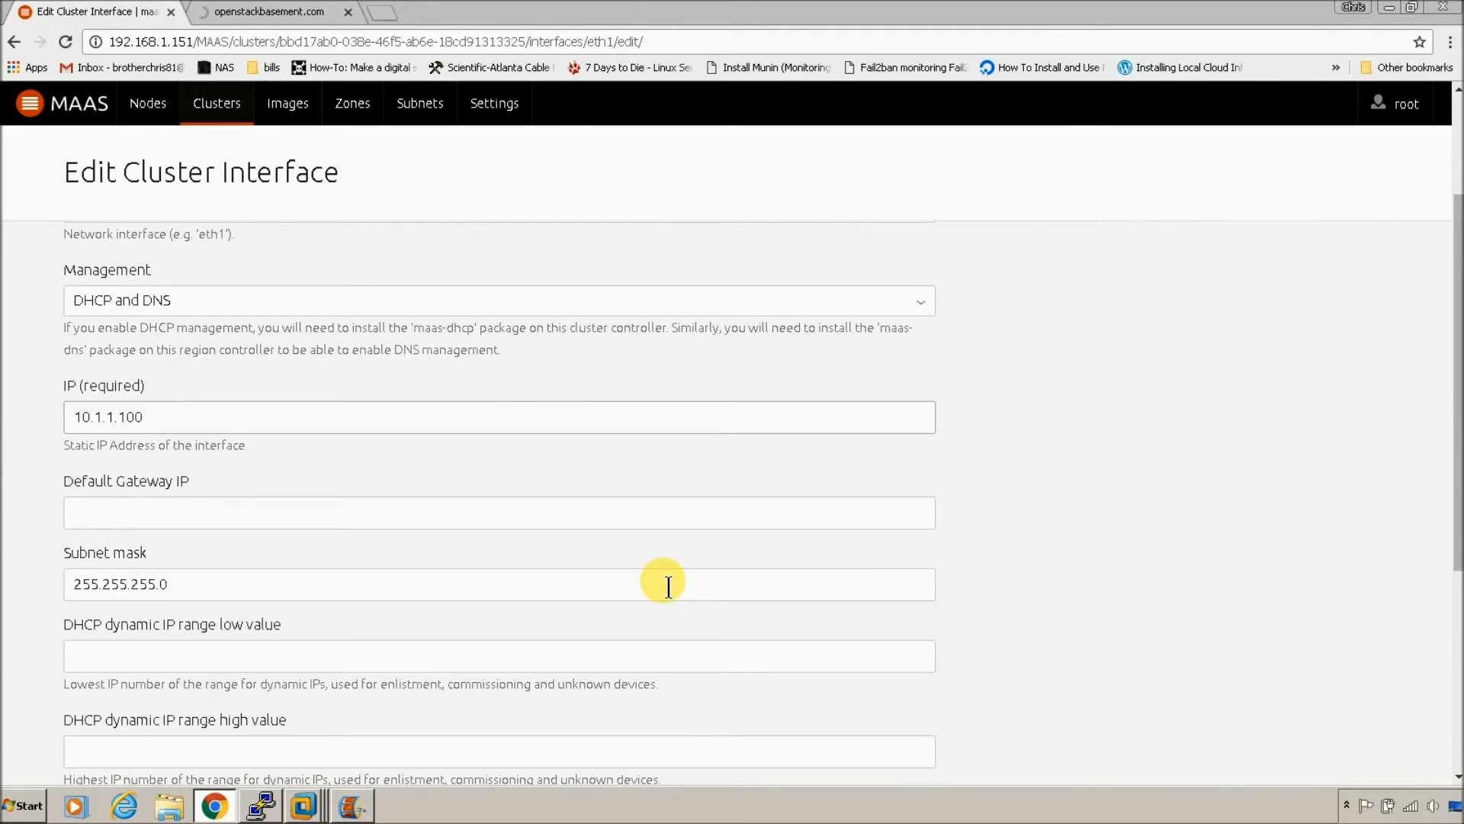
left_click(632, 515)
type("1")
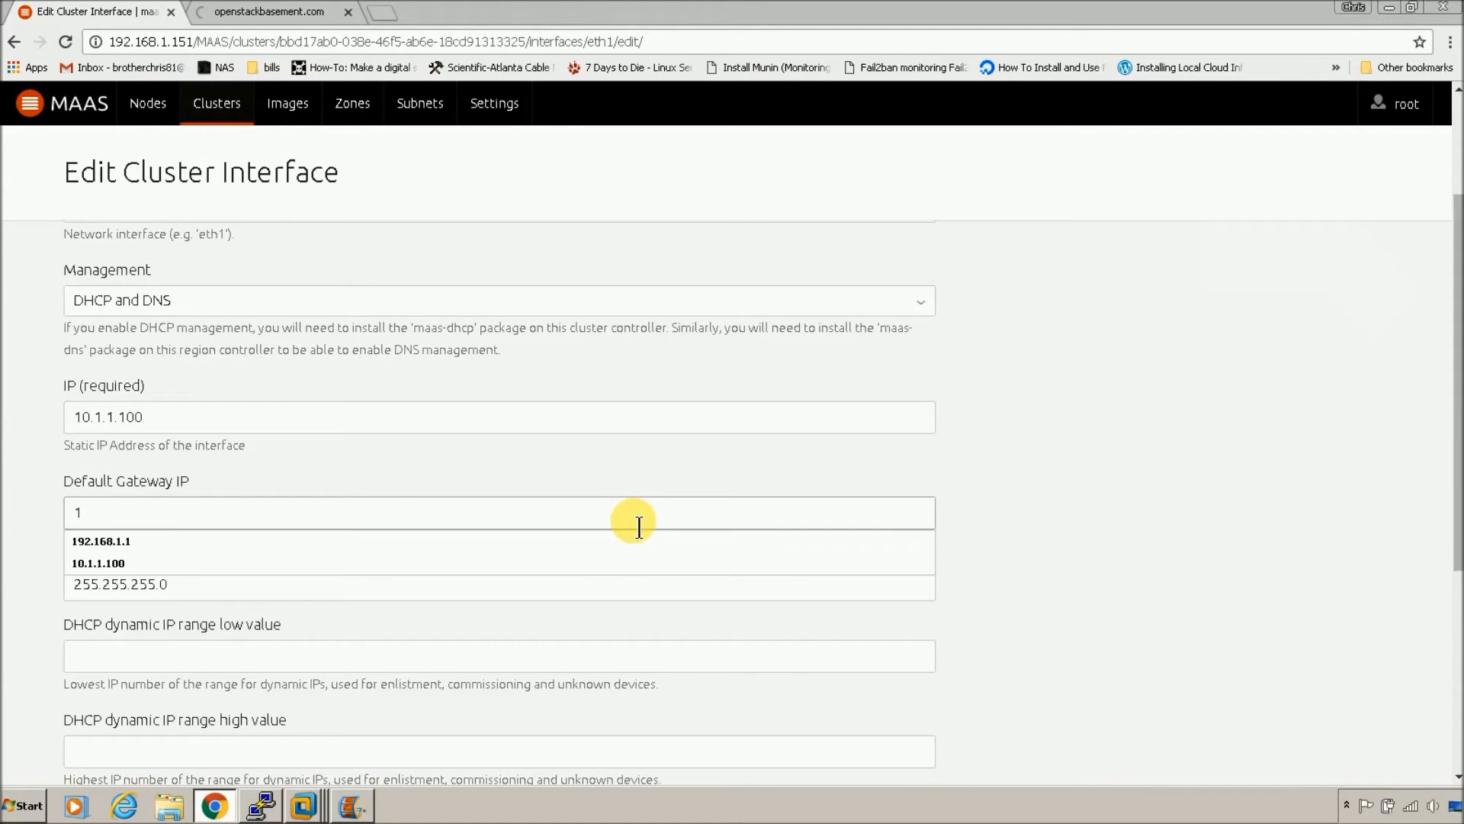
left_click(606, 562)
left_click(623, 594)
Step: Set eth1's dynamic IP range from 10.1.1.1 to 10.1.1.224
scroll(618, 587, "down", 1)
left_click(622, 568)
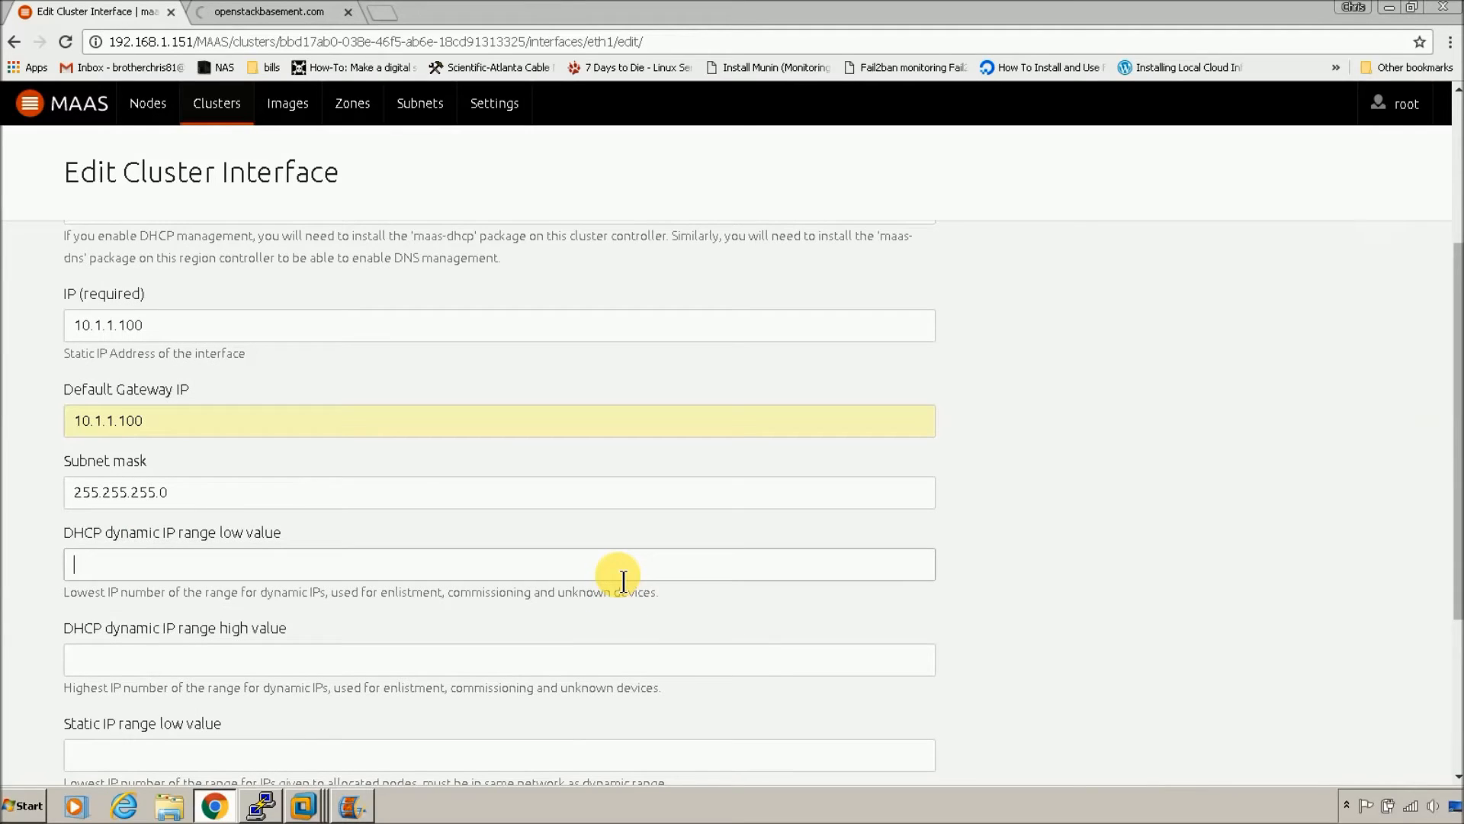
type("10.1.1.1")
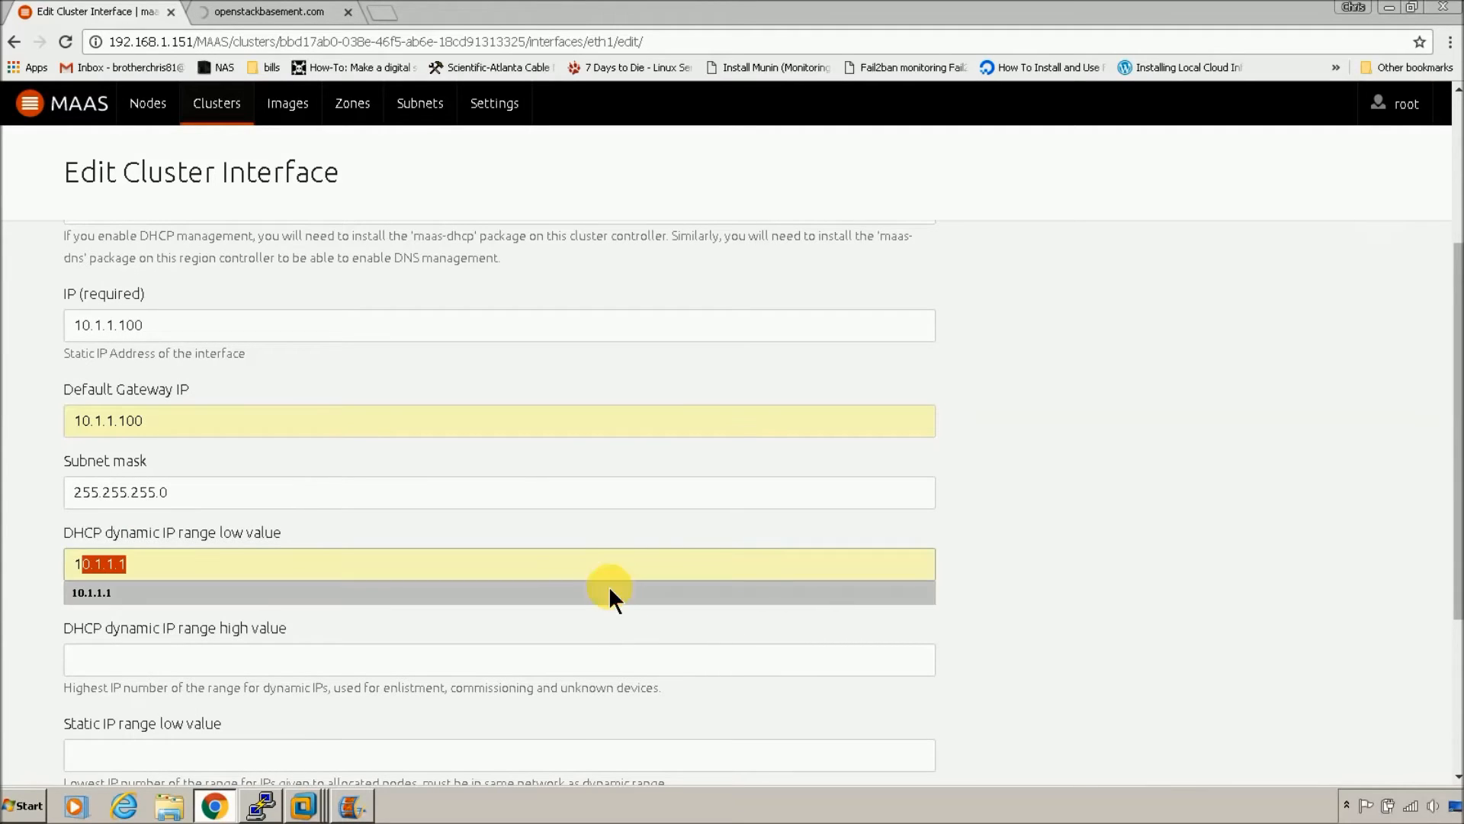
left_click(608, 587)
left_click(597, 669)
type("1")
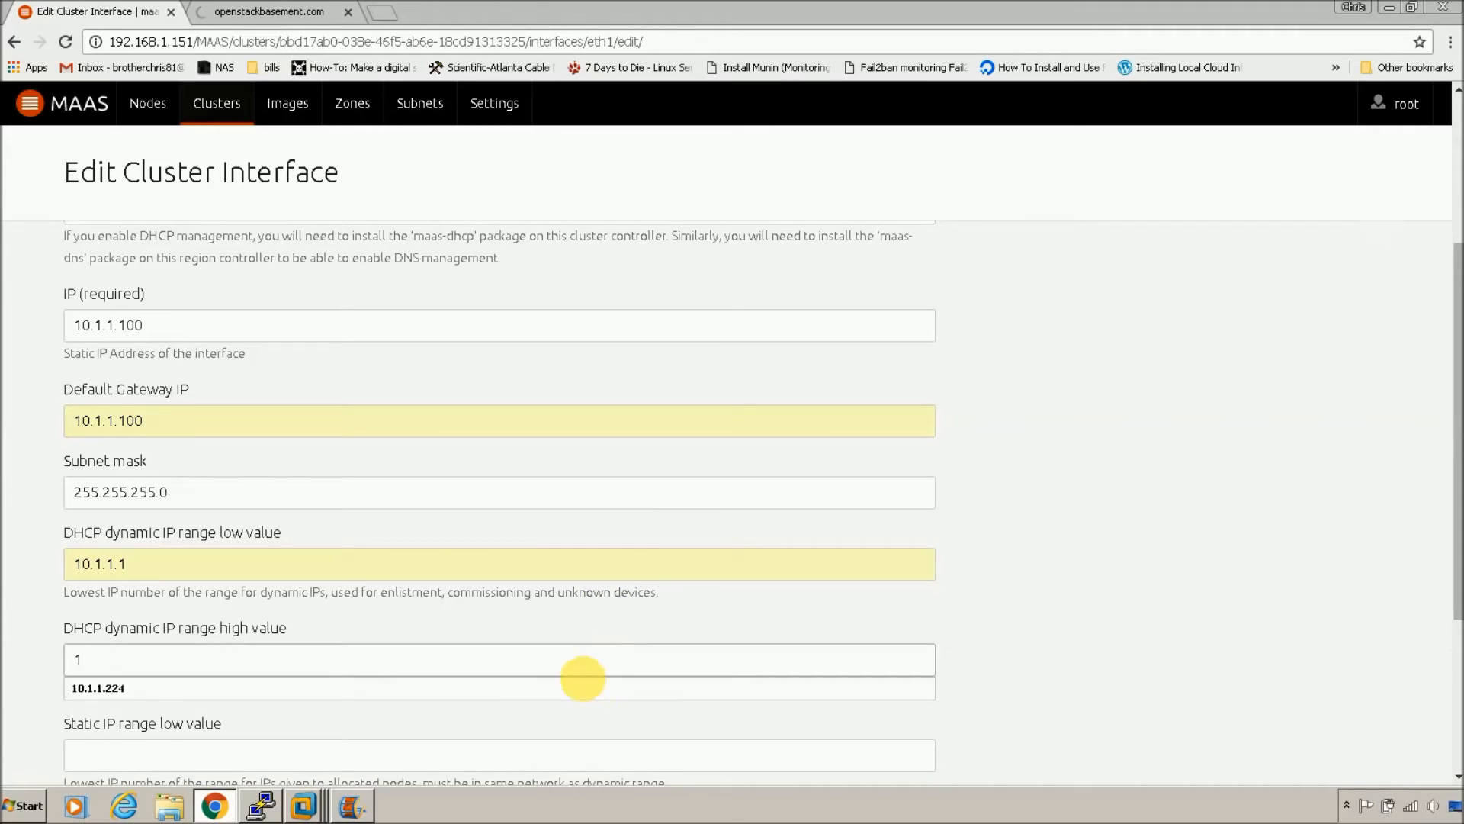
left_click(584, 689)
Step: Set eth1's static IP range from 10.1.1.225 to 10.1.1.254 and save the interface
scroll(593, 694, "down", 4)
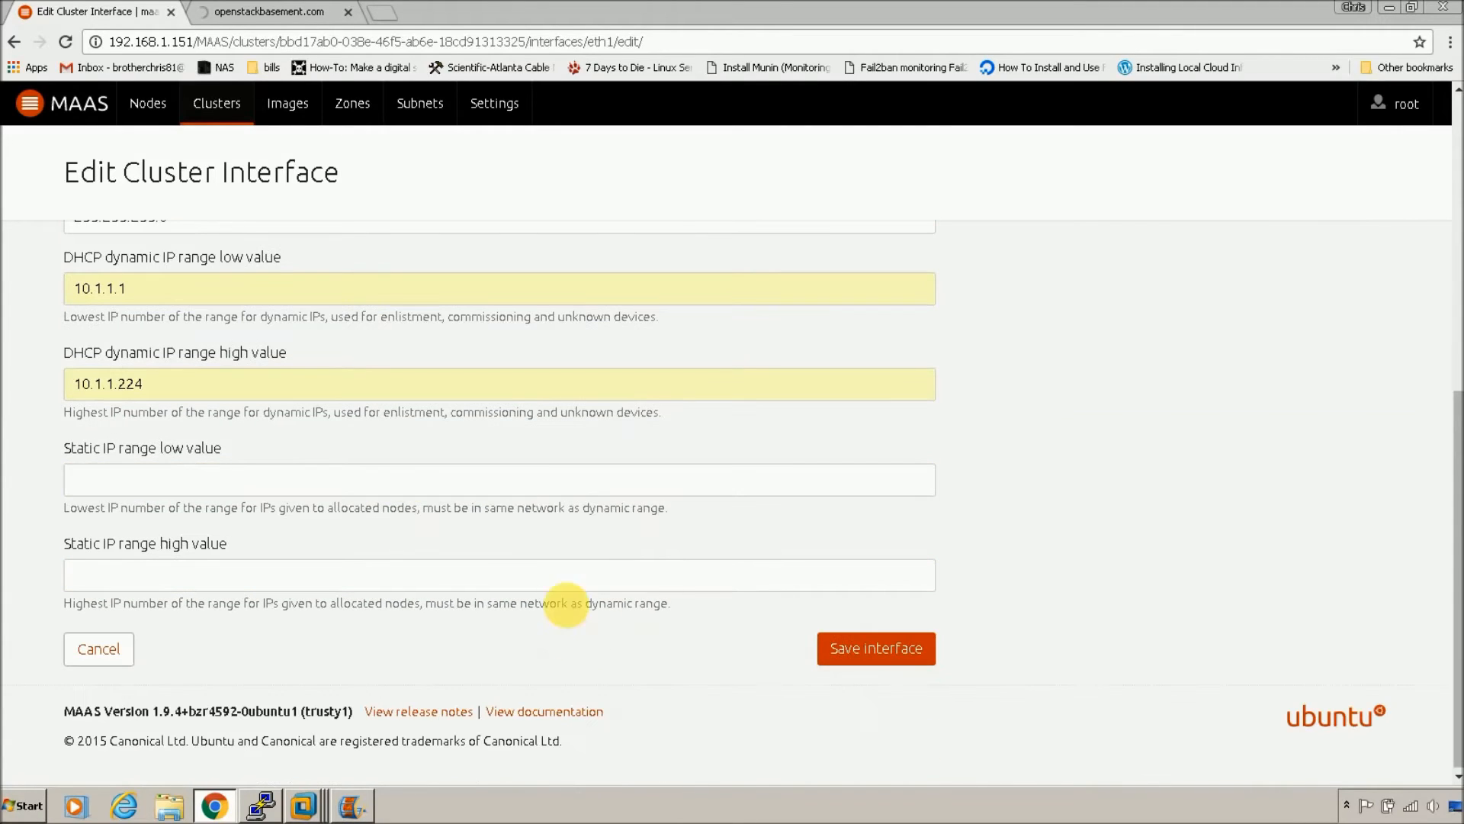
left_click(551, 494)
type("1")
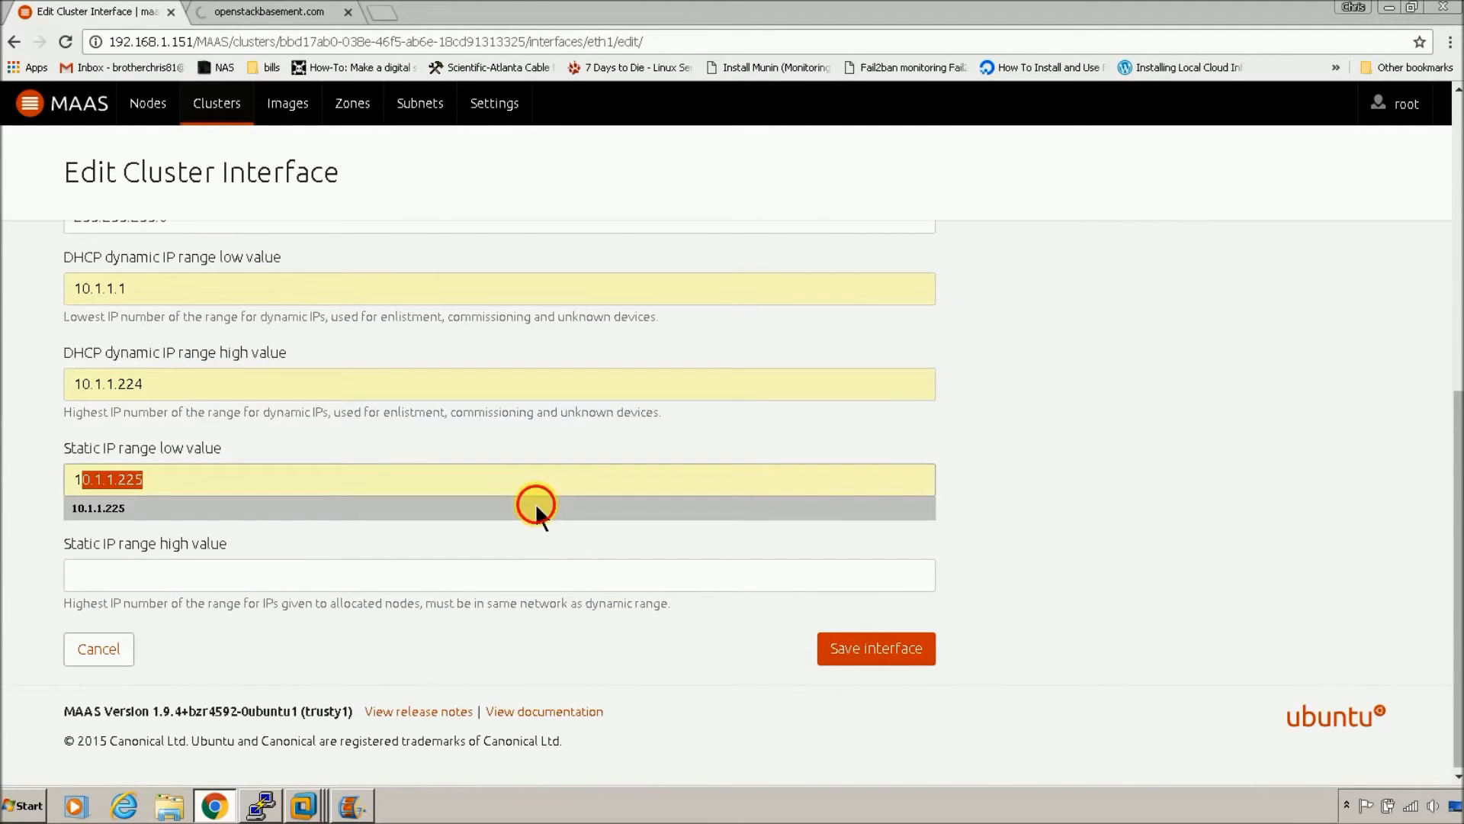
left_click(538, 509)
left_click(549, 579)
type("1")
left_click(538, 604)
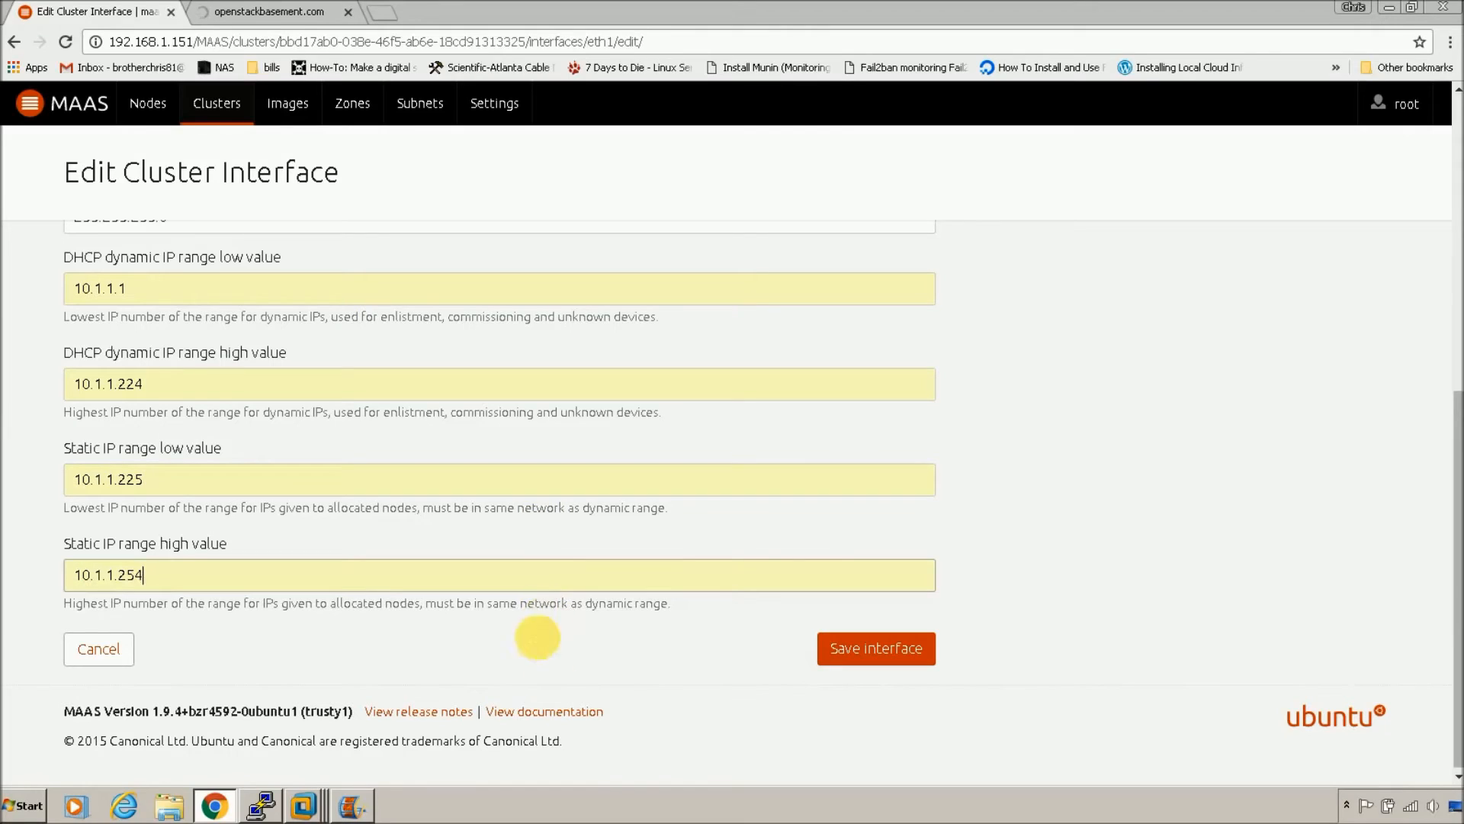
left_click(868, 651)
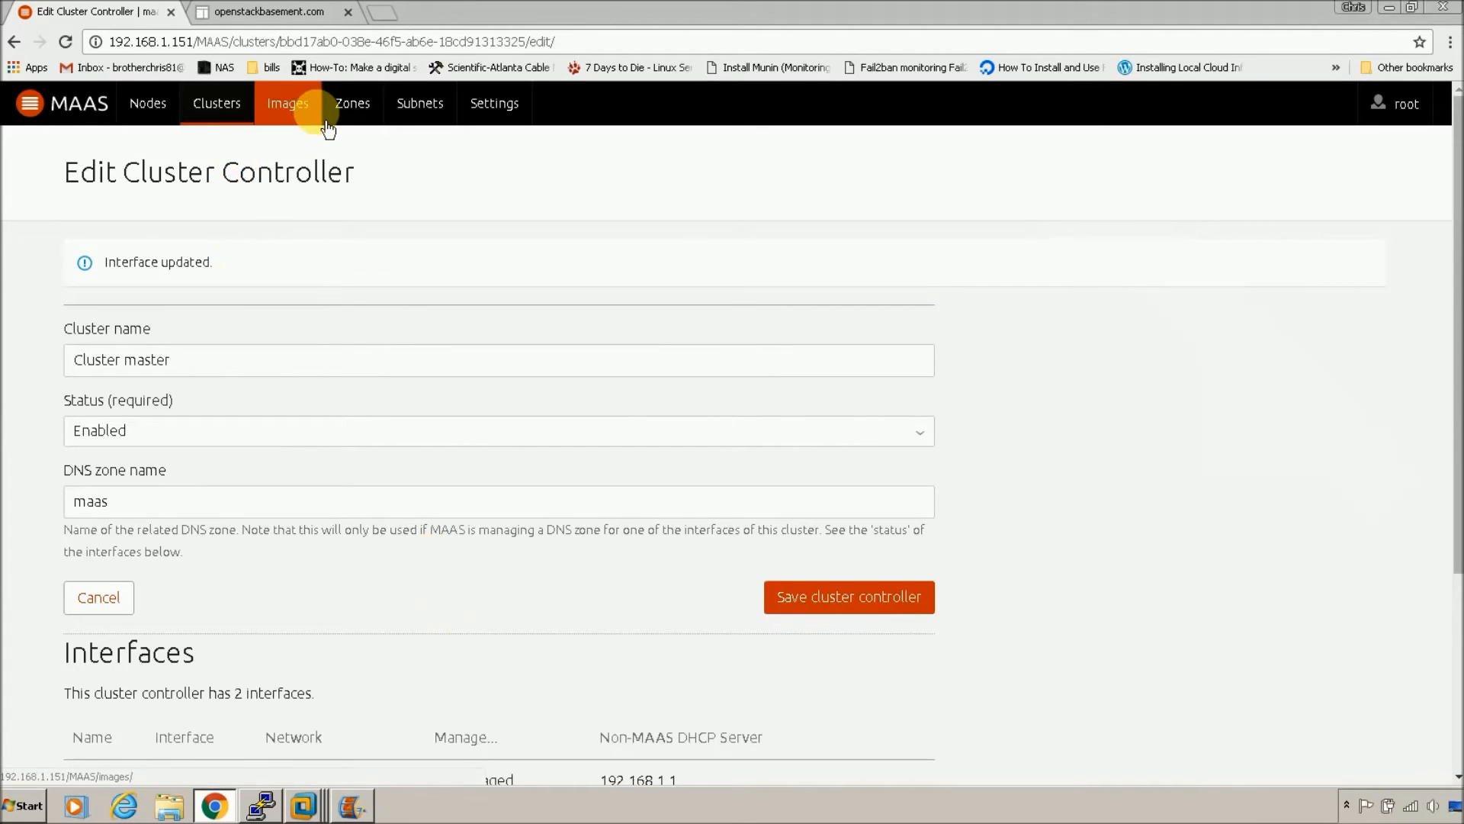
Step: Set Upstream DNS to '192.168.1.1 8.8.8.8' in Settings, save, and return to Images
left_click(440, 120)
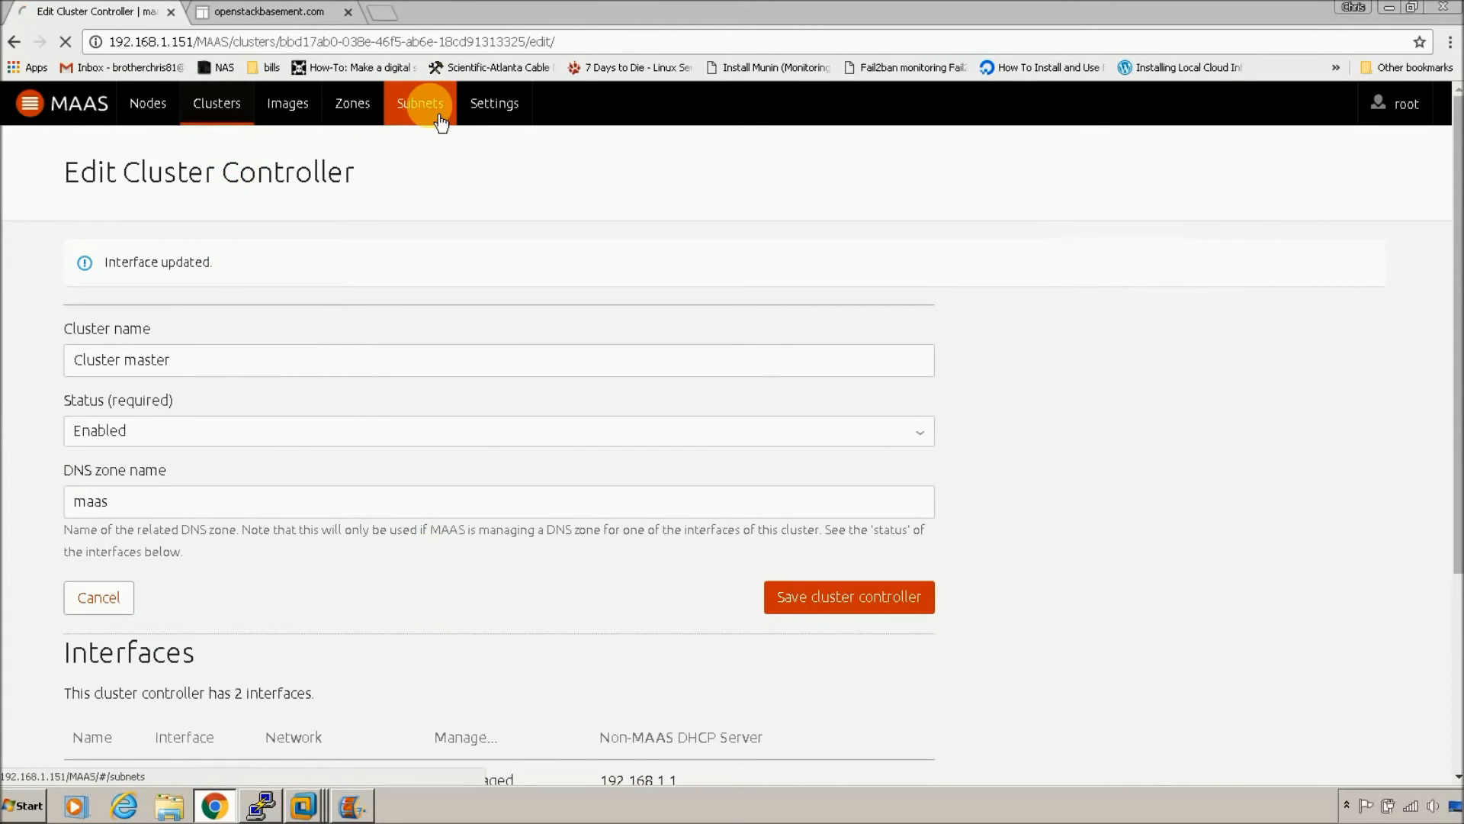
left_click(514, 120)
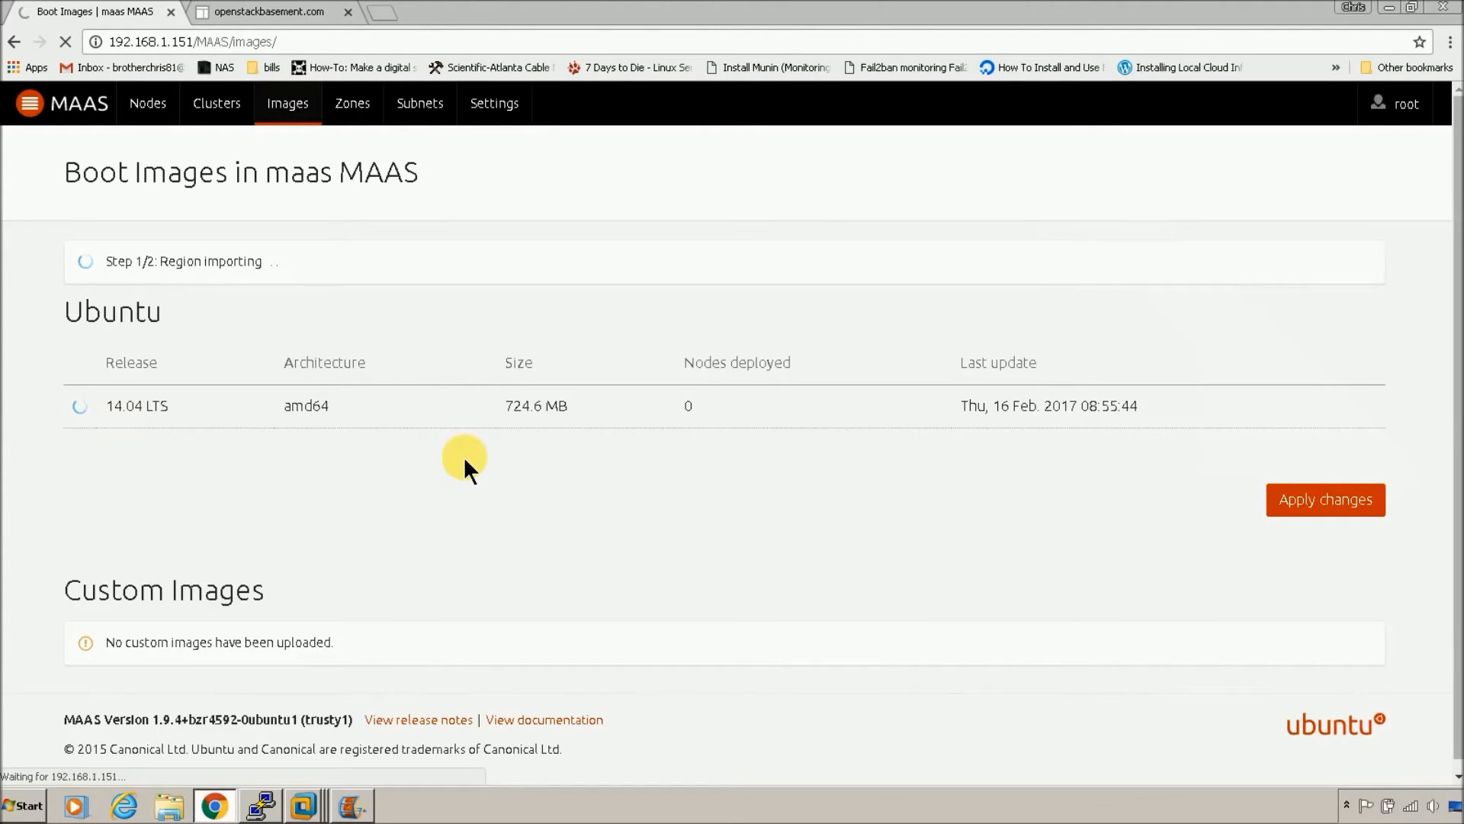
scroll(440, 526, "down", 15)
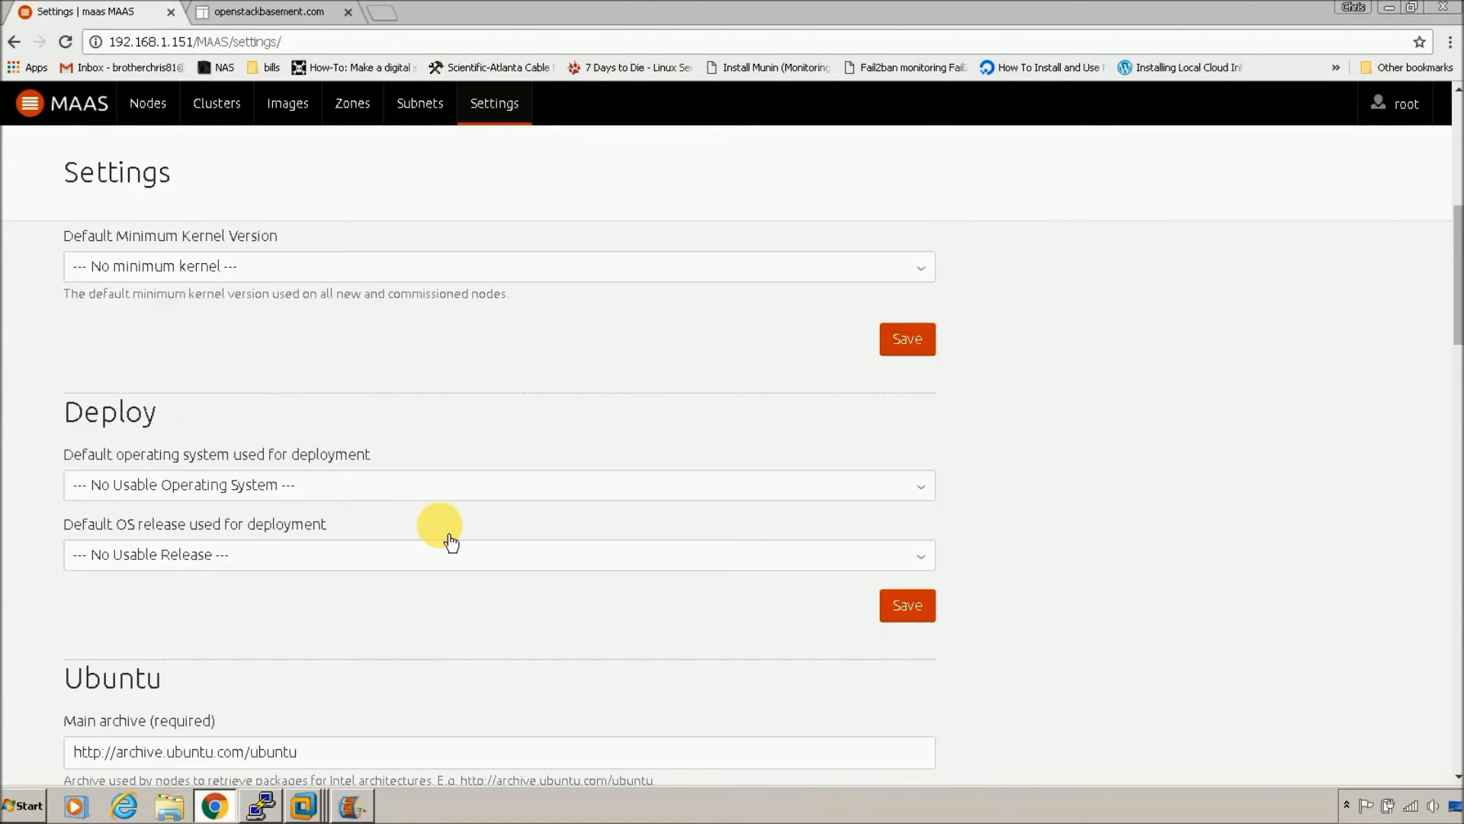
scroll(449, 541, "down", 6)
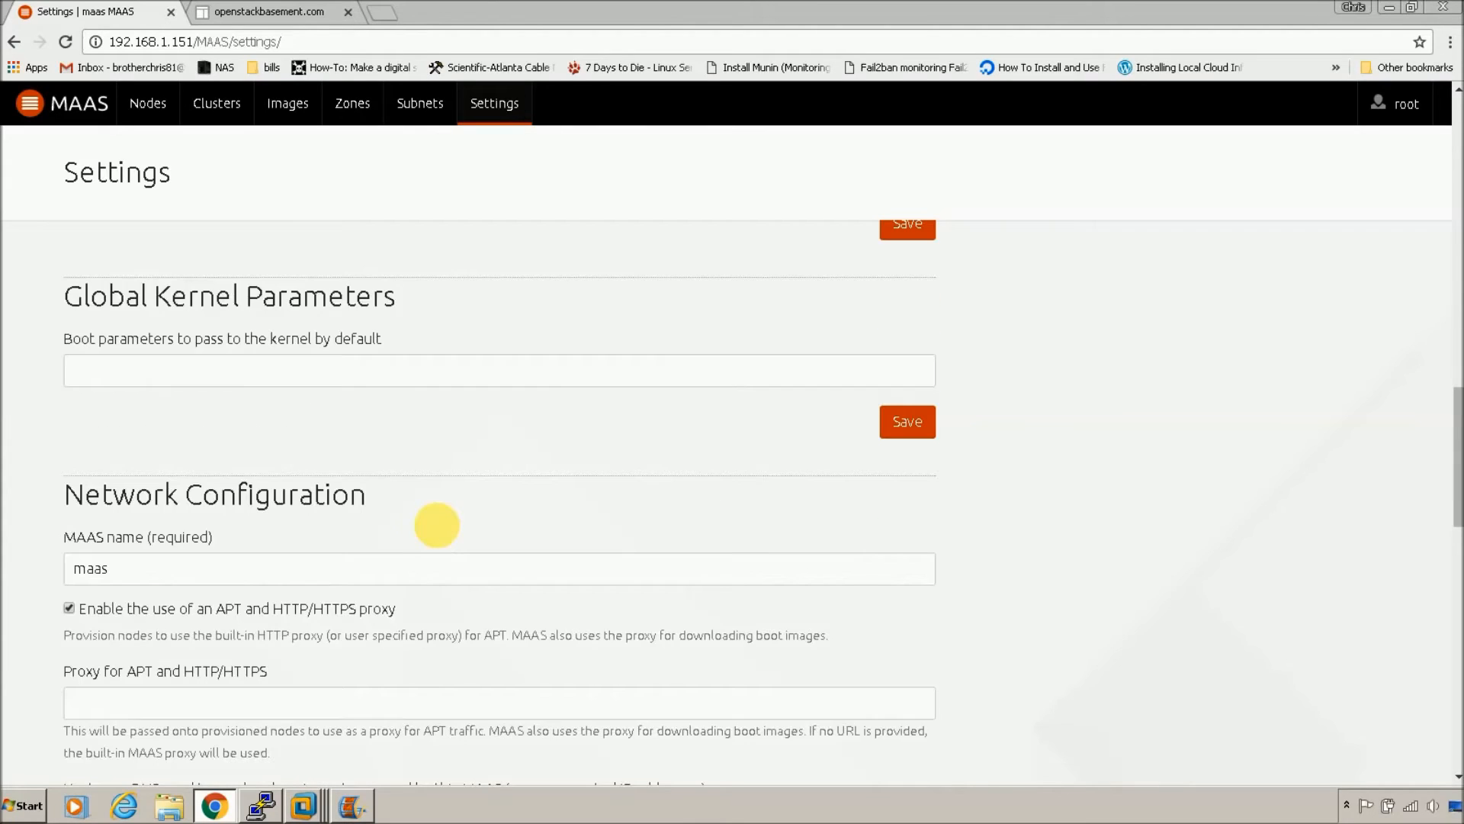
left_click(450, 543)
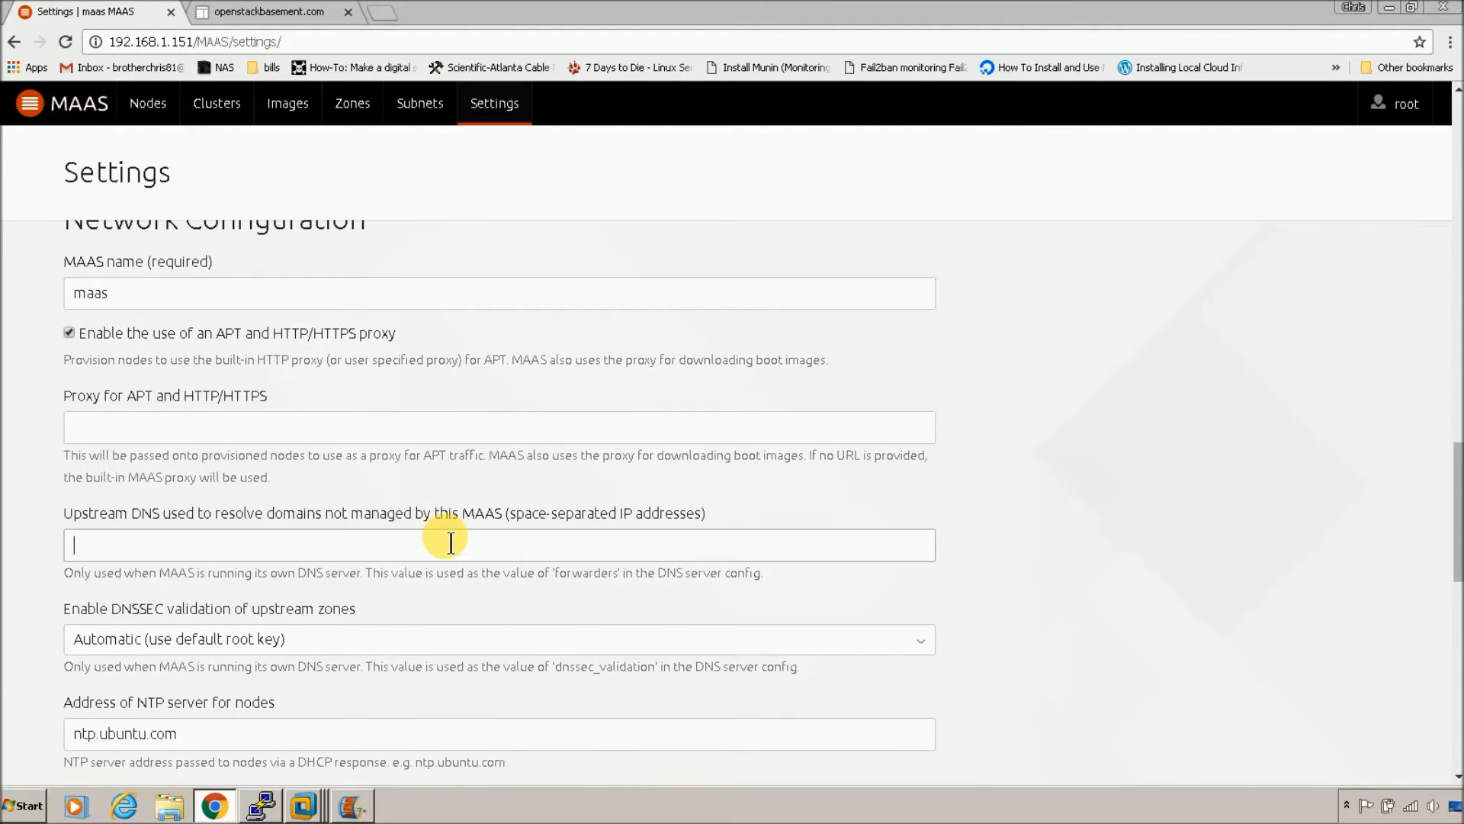
type("1")
left_click(443, 571)
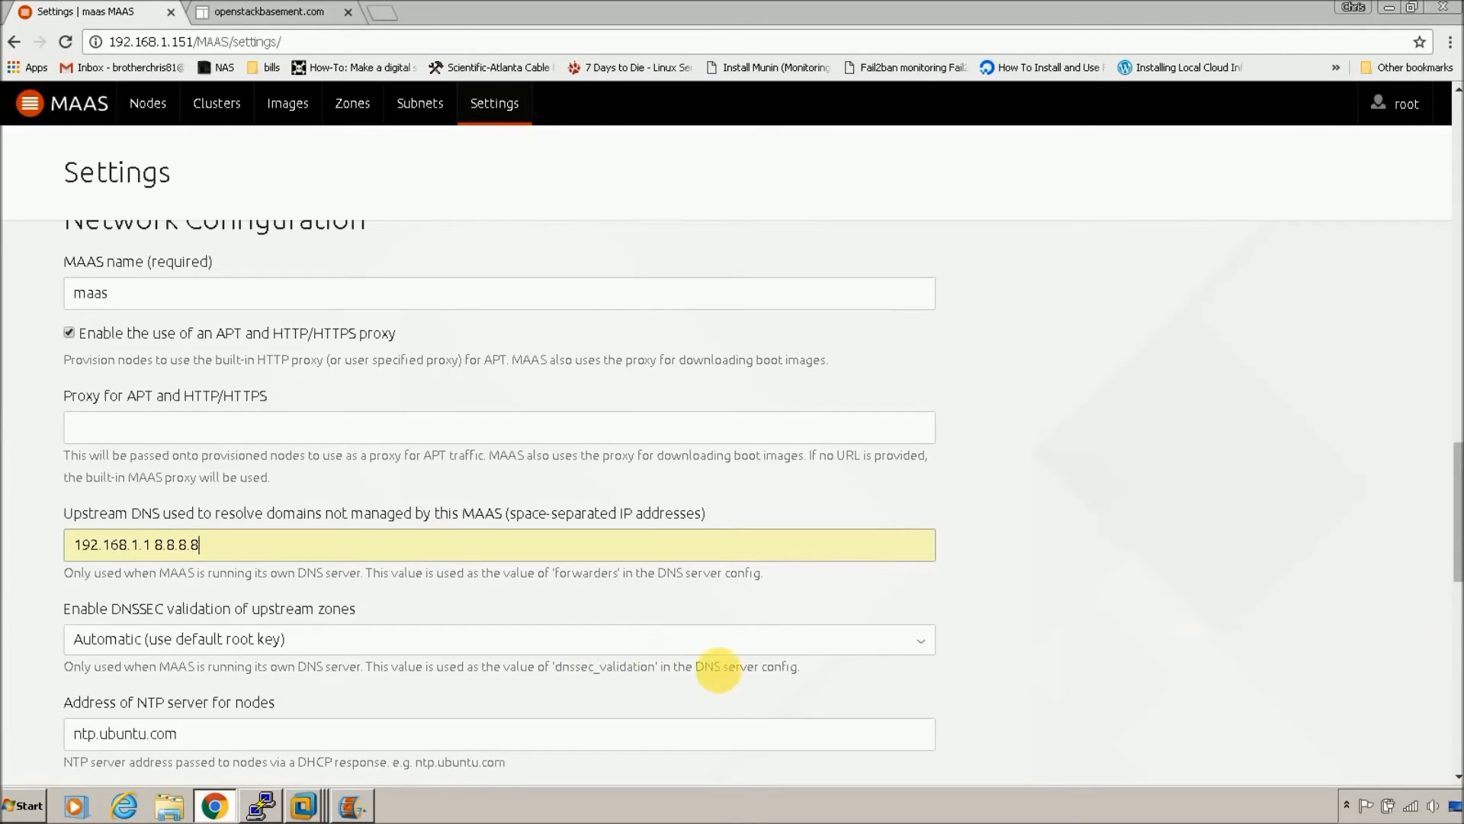
left_click(1084, 545)
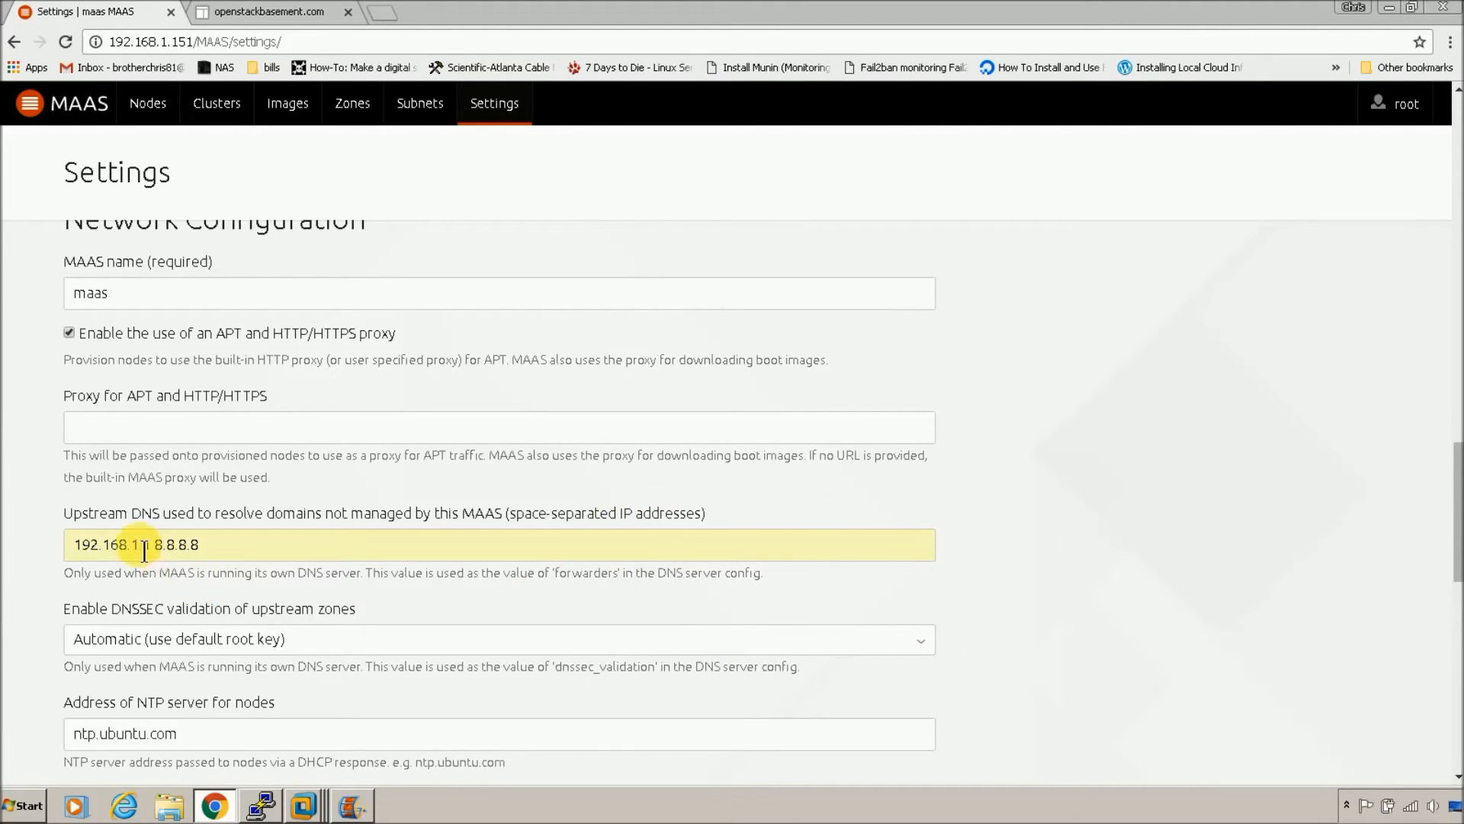
scroll(981, 587, "down", 7)
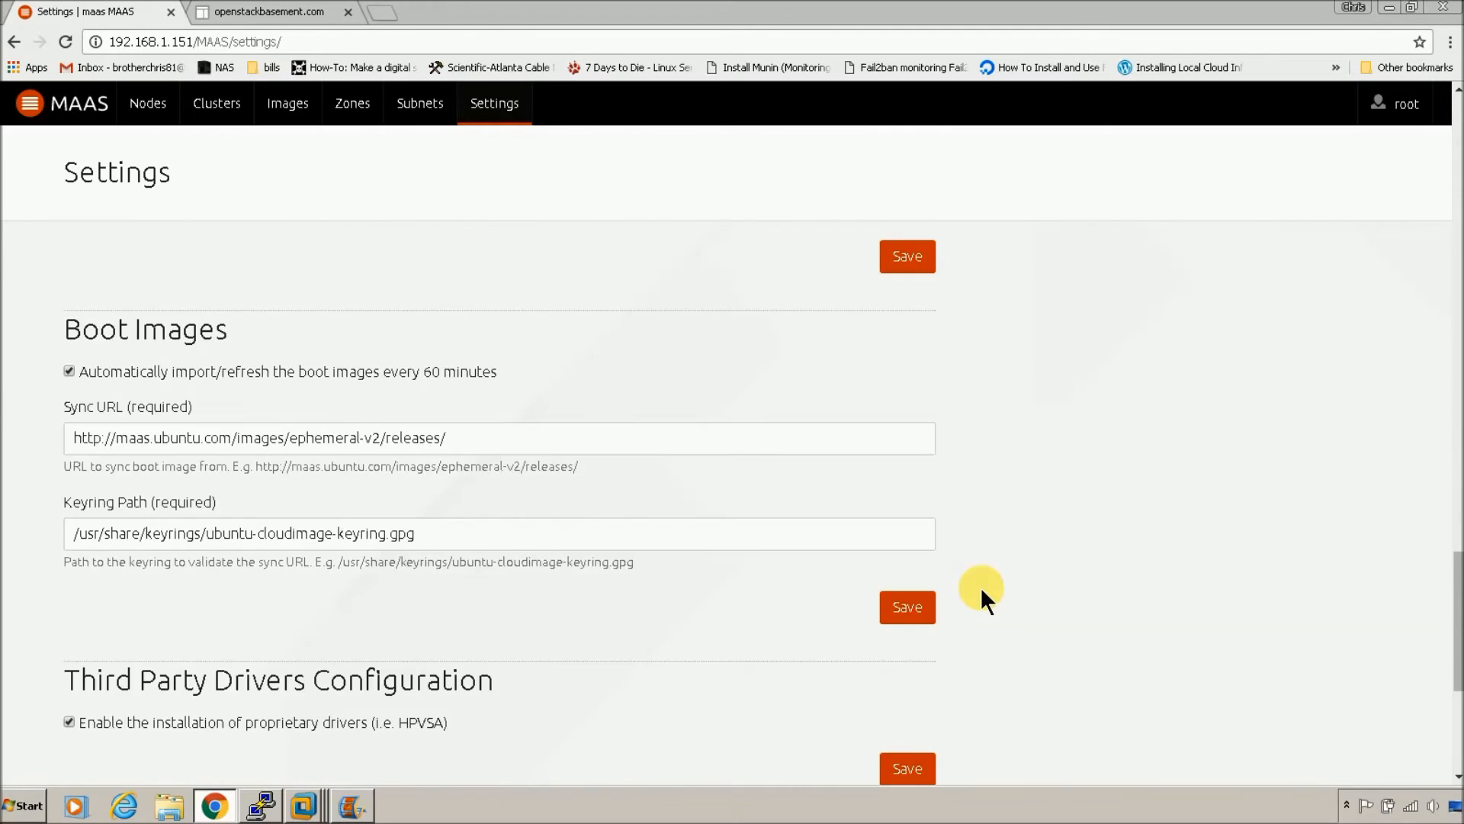
scroll(980, 588, "up", 5)
left_click(891, 634)
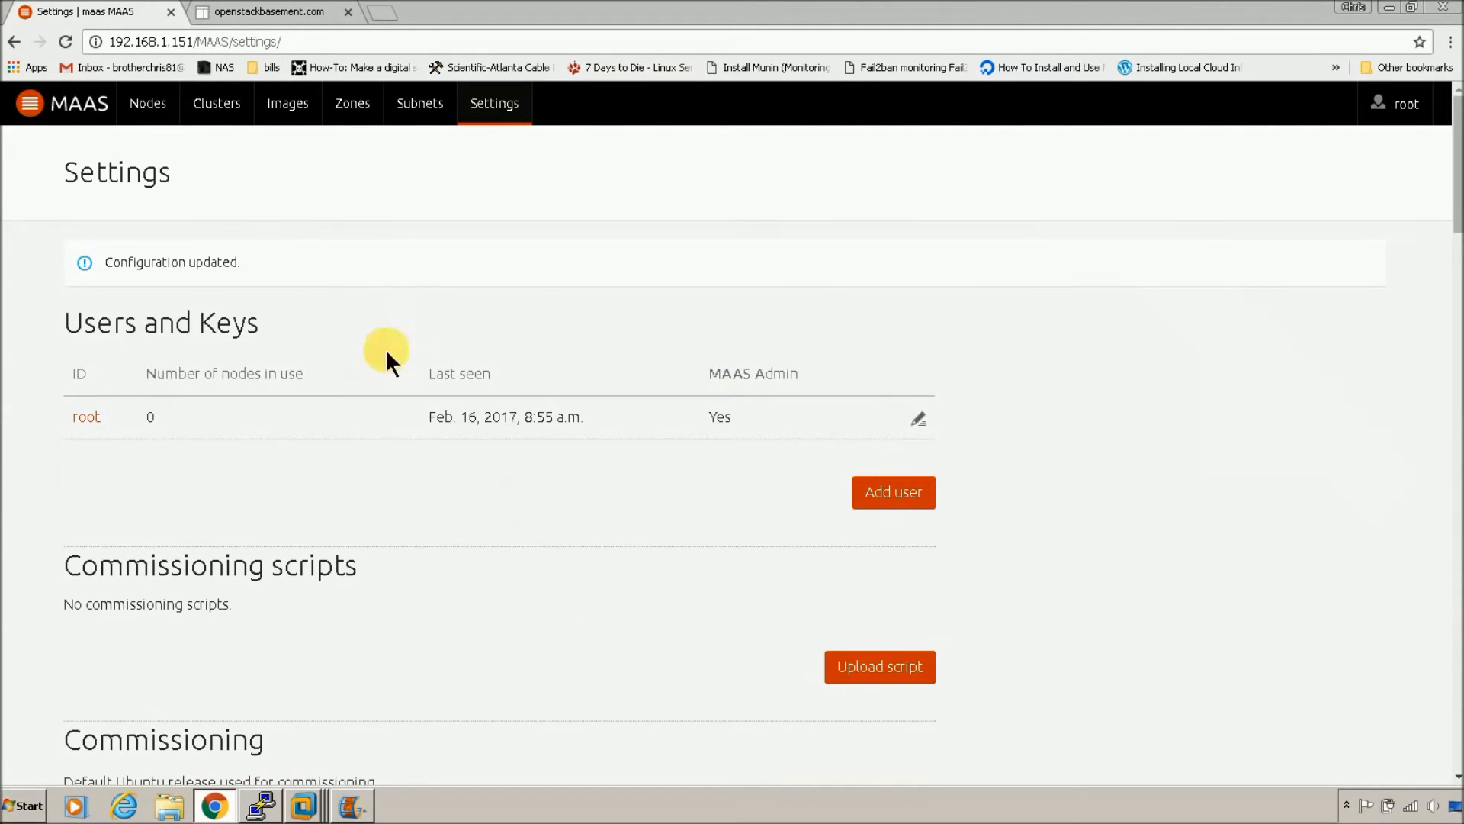
left_click(286, 102)
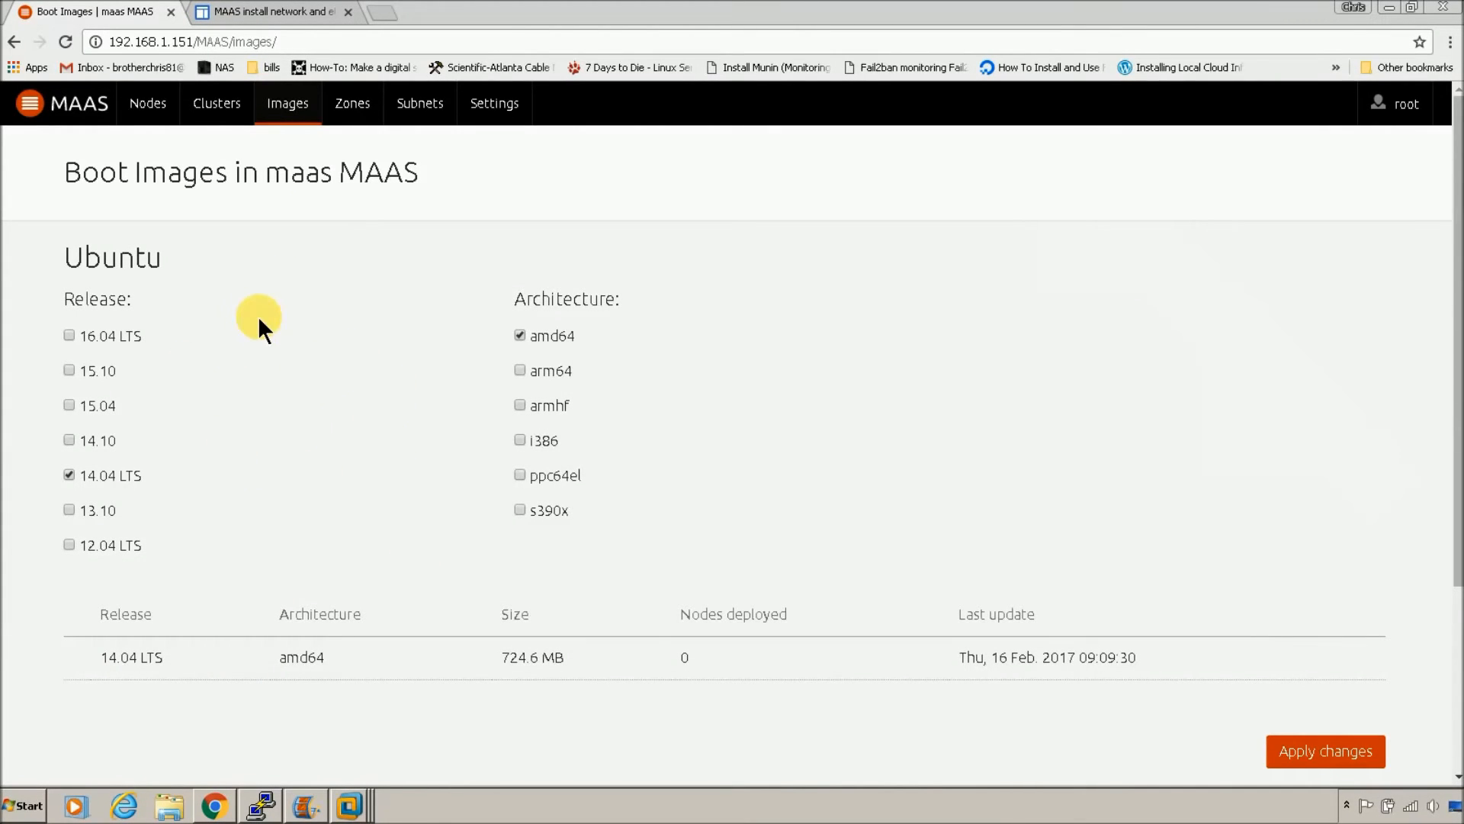
left_click(267, 10)
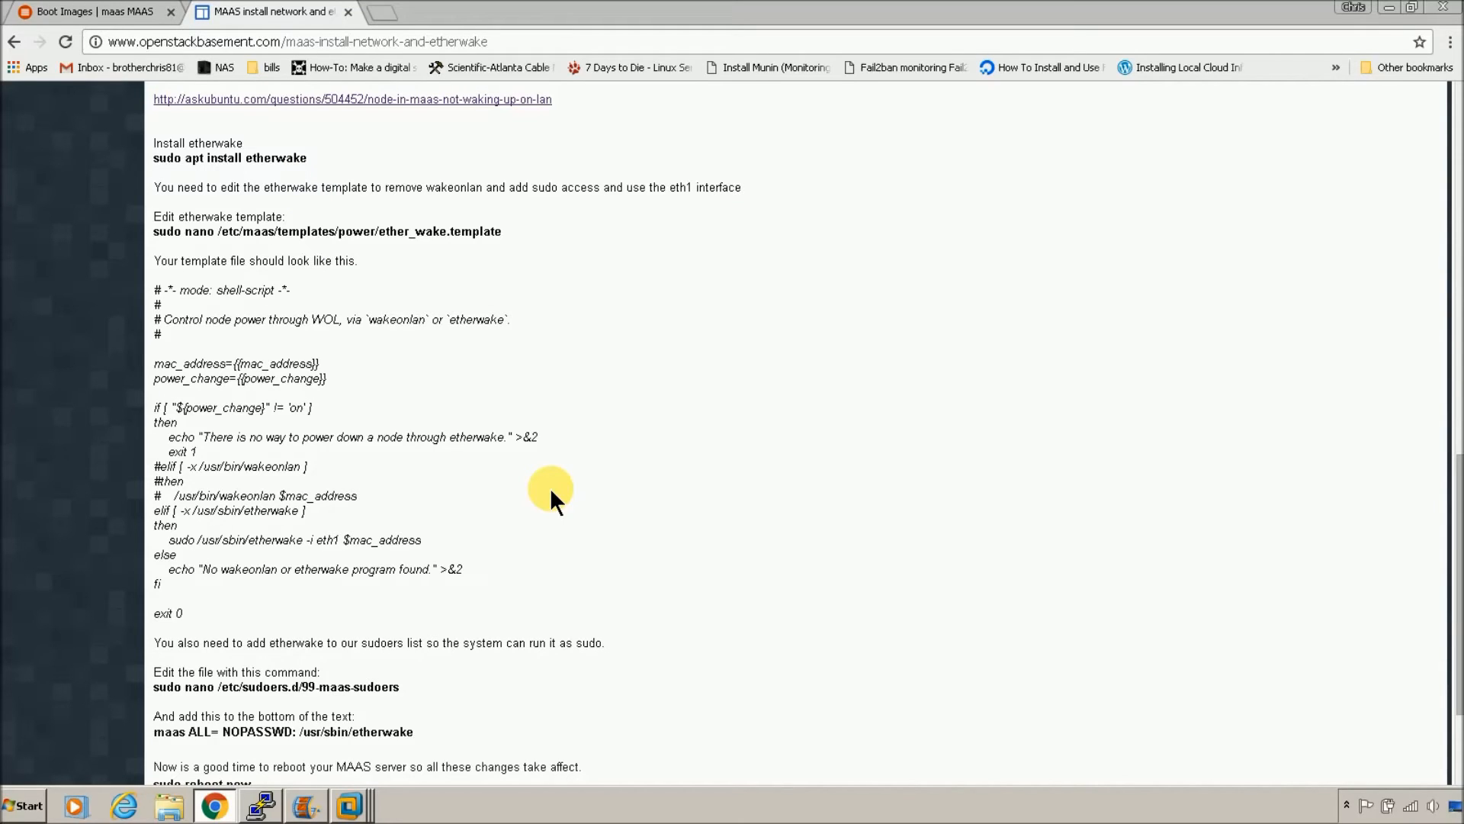
Step: Scroll the guide to the etherwake install command and the ether_wake.template contents
scroll(580, 505, "up", 1)
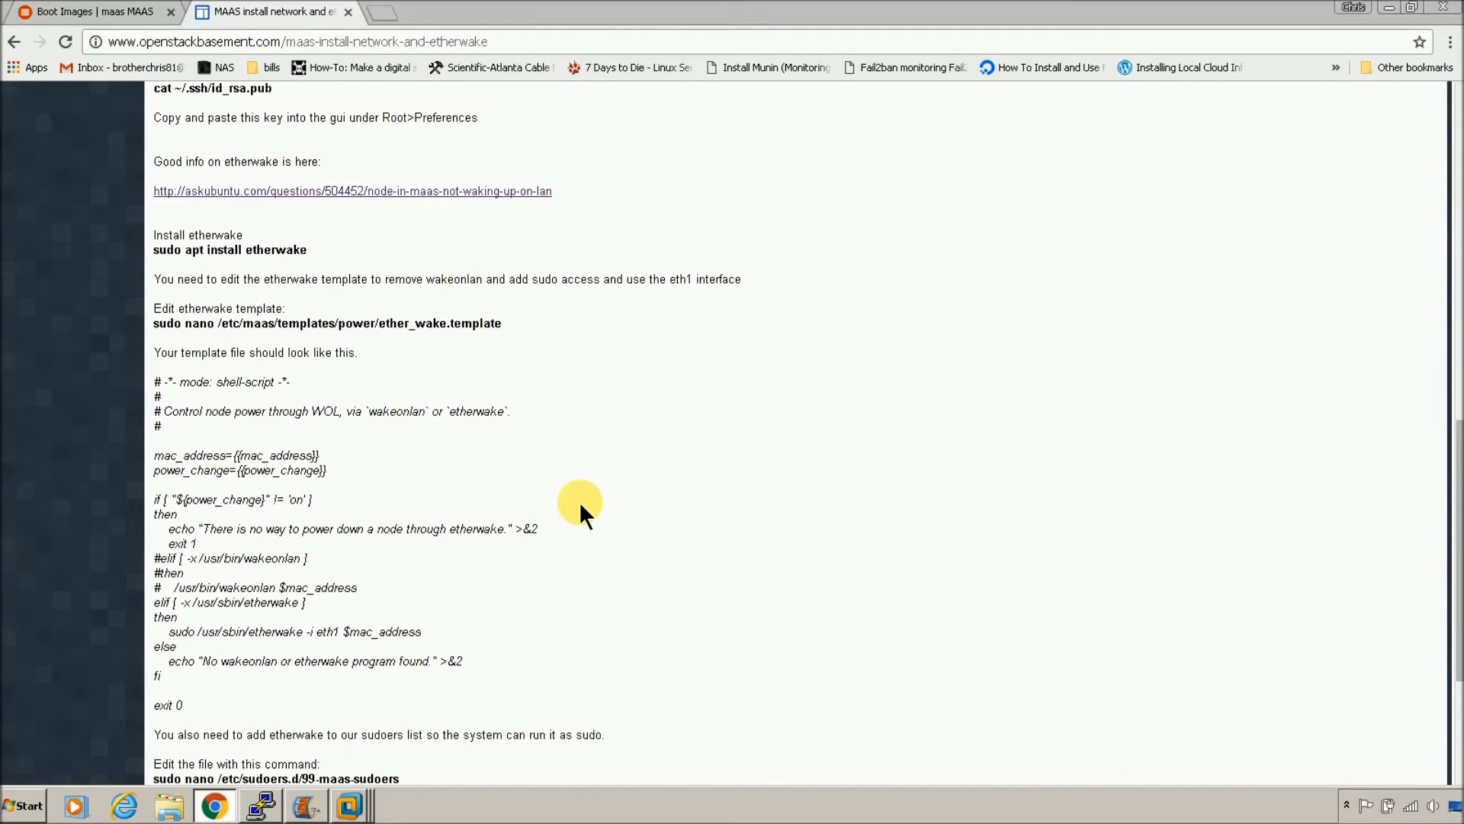
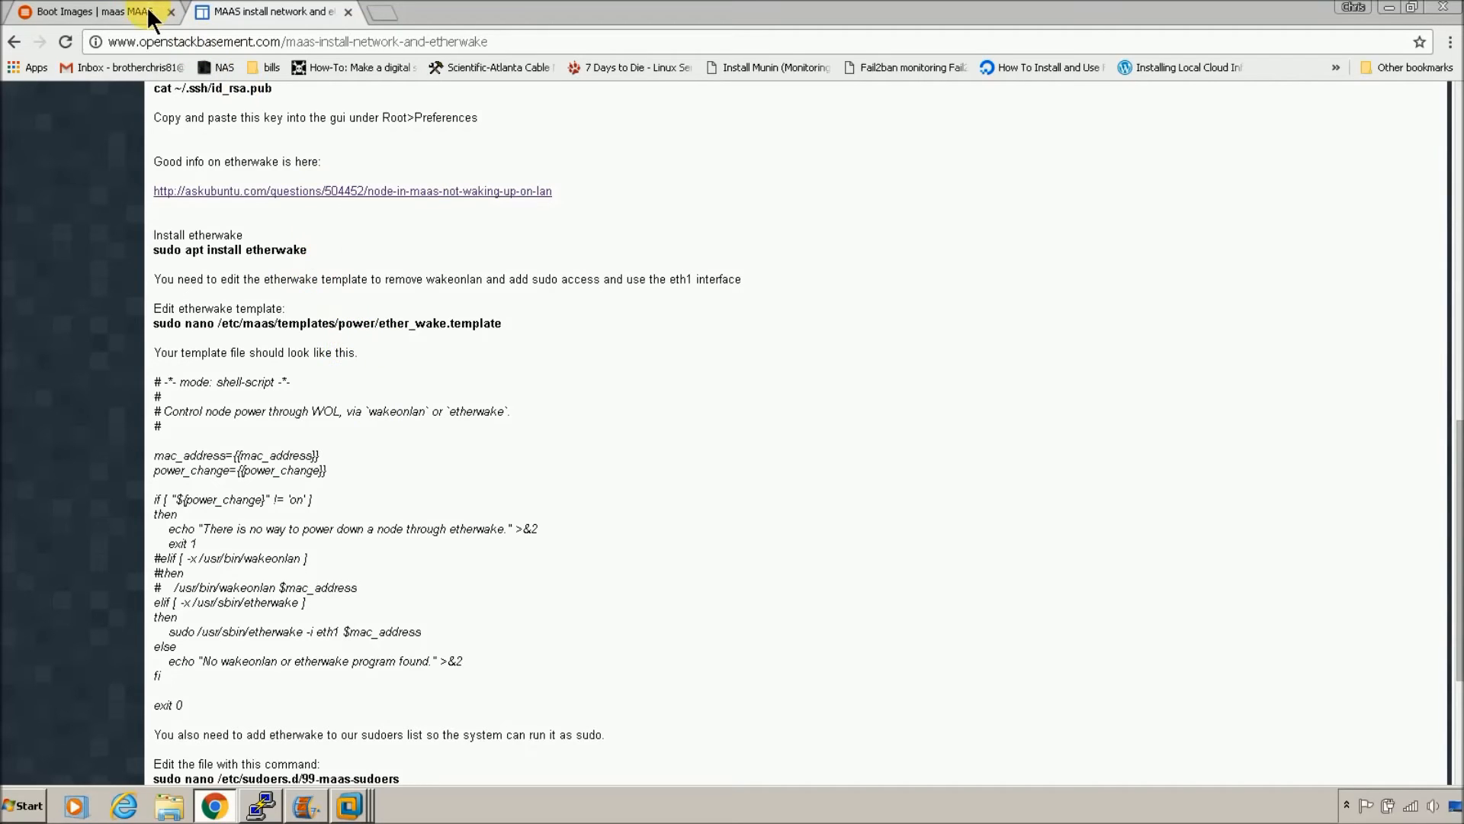
Step: Check the 14.04 LTS amd64 boot image, then open the MAAS Nodes page showing 0 nodes
left_click(128, 18)
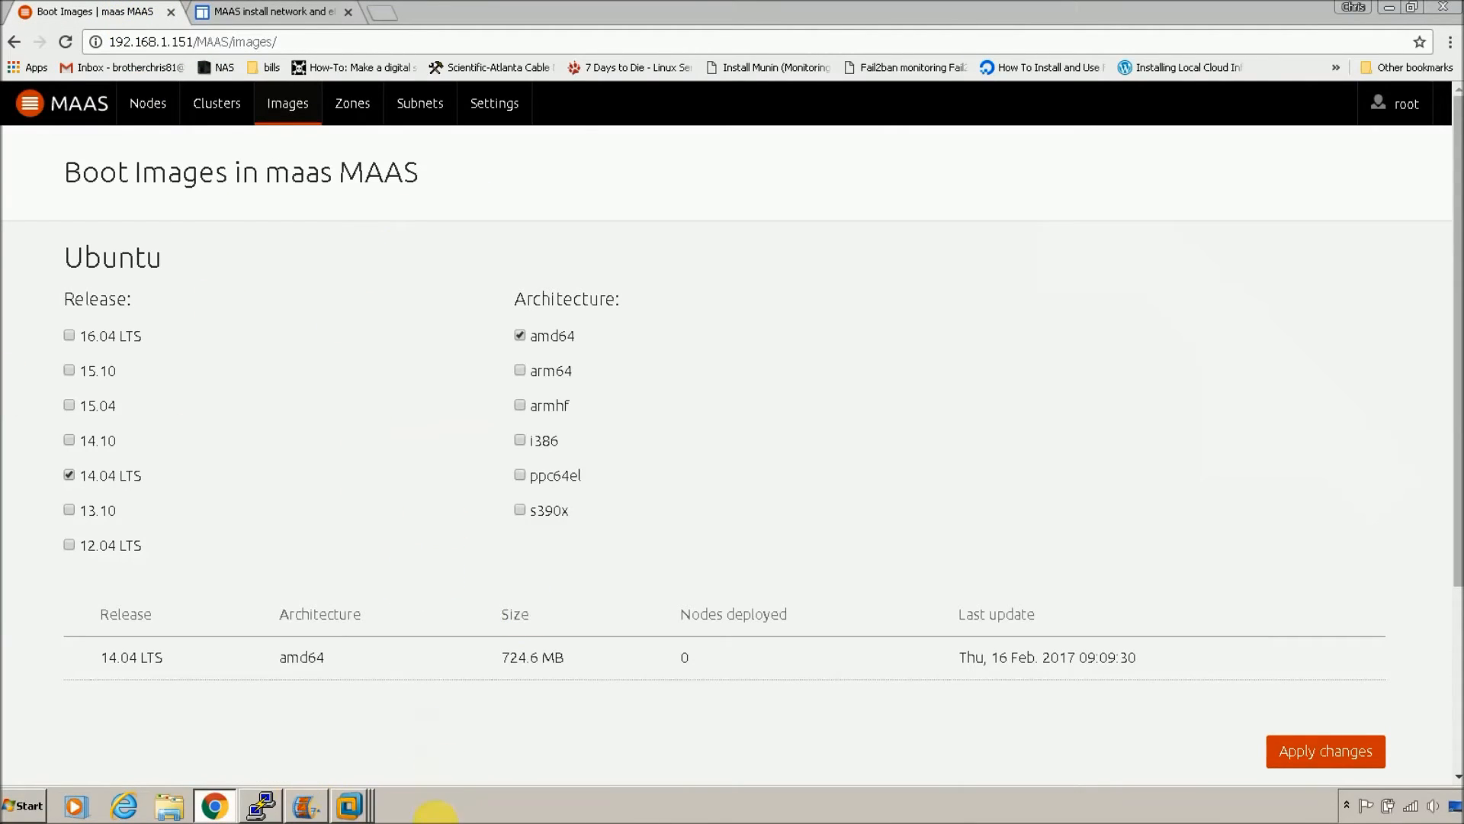
left_click(162, 109)
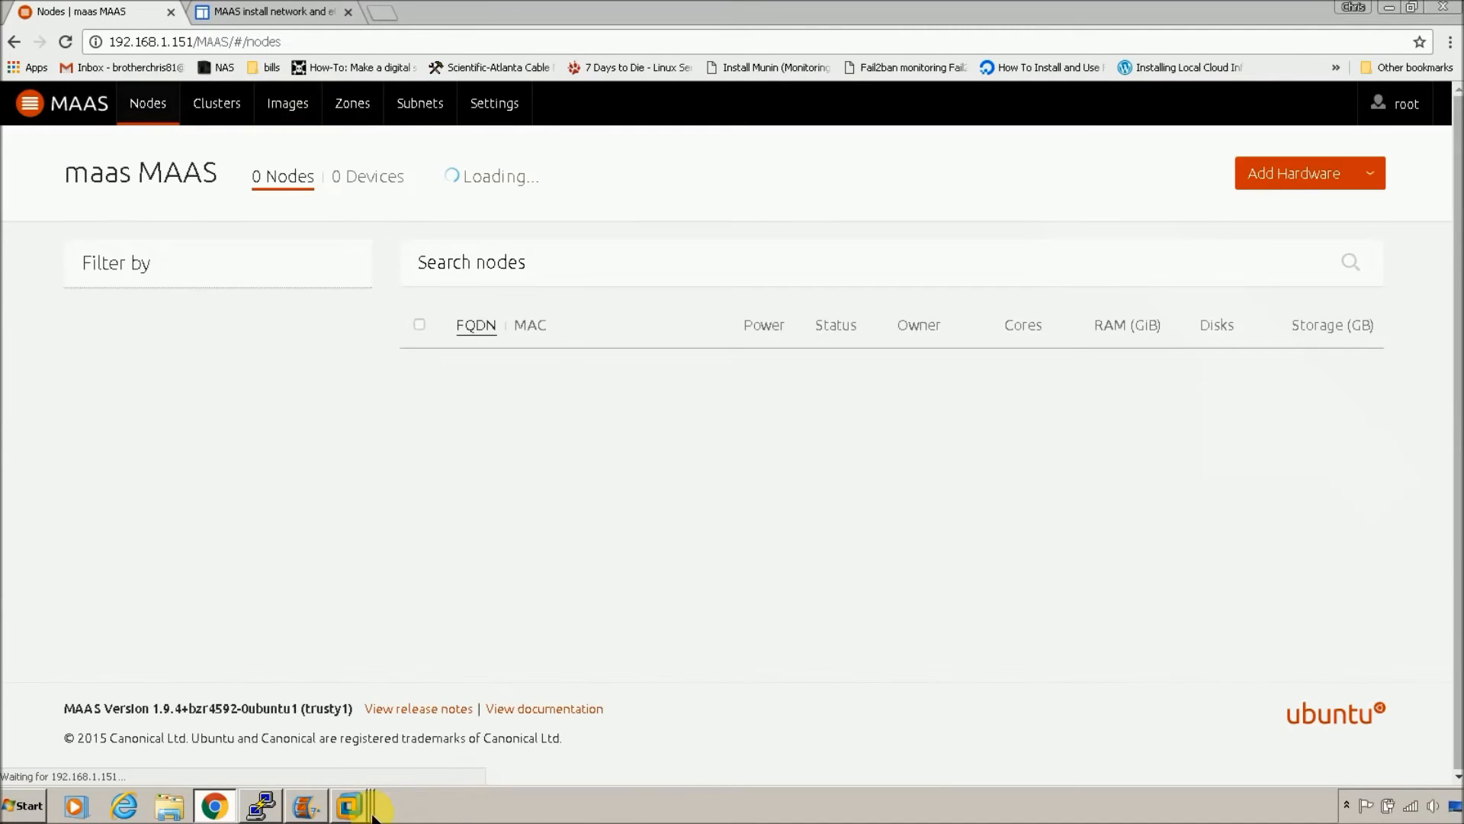
mouse_move(351, 816)
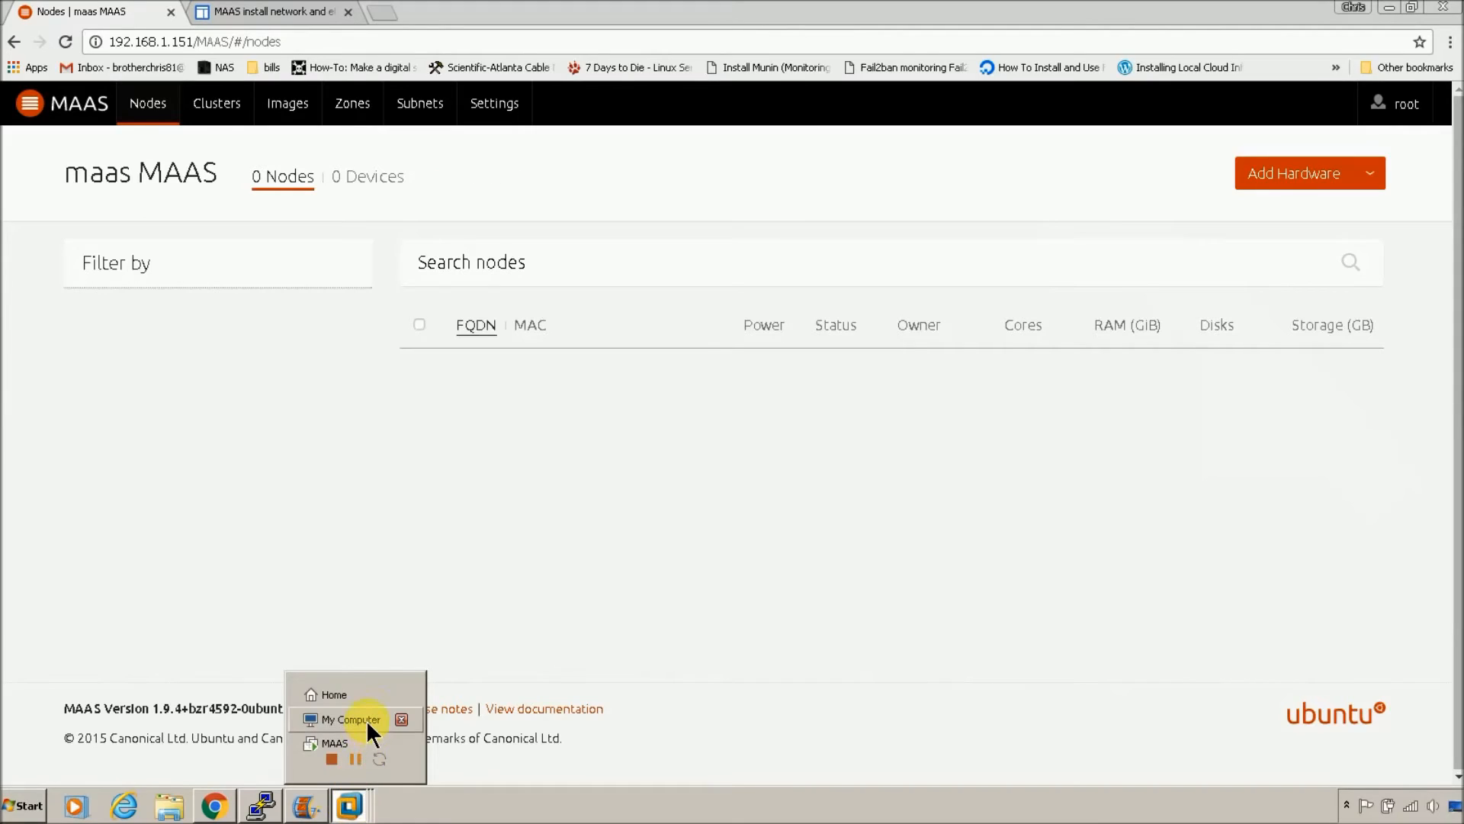
Step: Start a Typical new virtual machine, installing the OS later, as Linux Ubuntu 64-bit
left_click(366, 720)
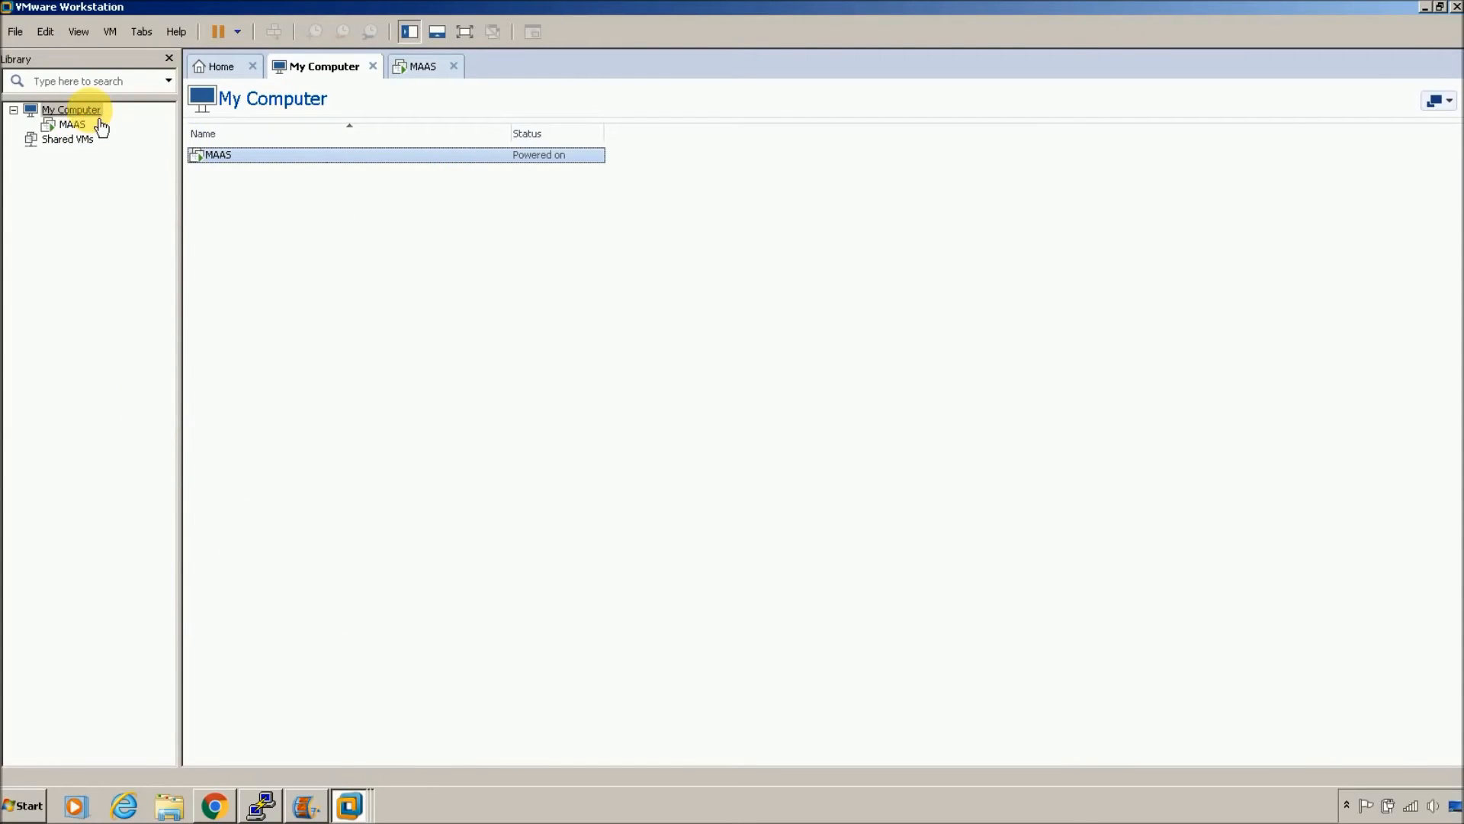
right_click(89, 110)
left_click(79, 185)
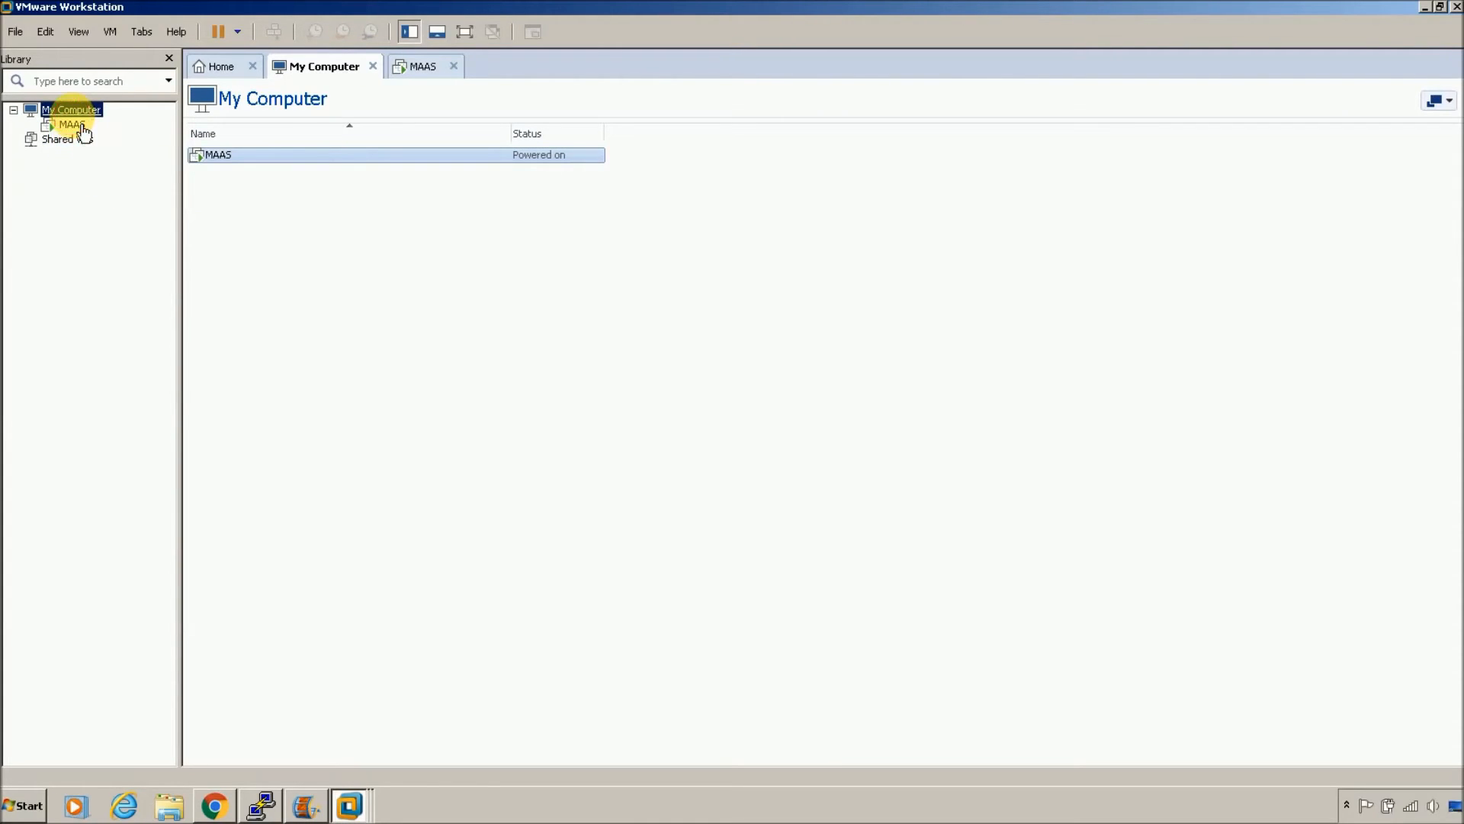
left_click(219, 65)
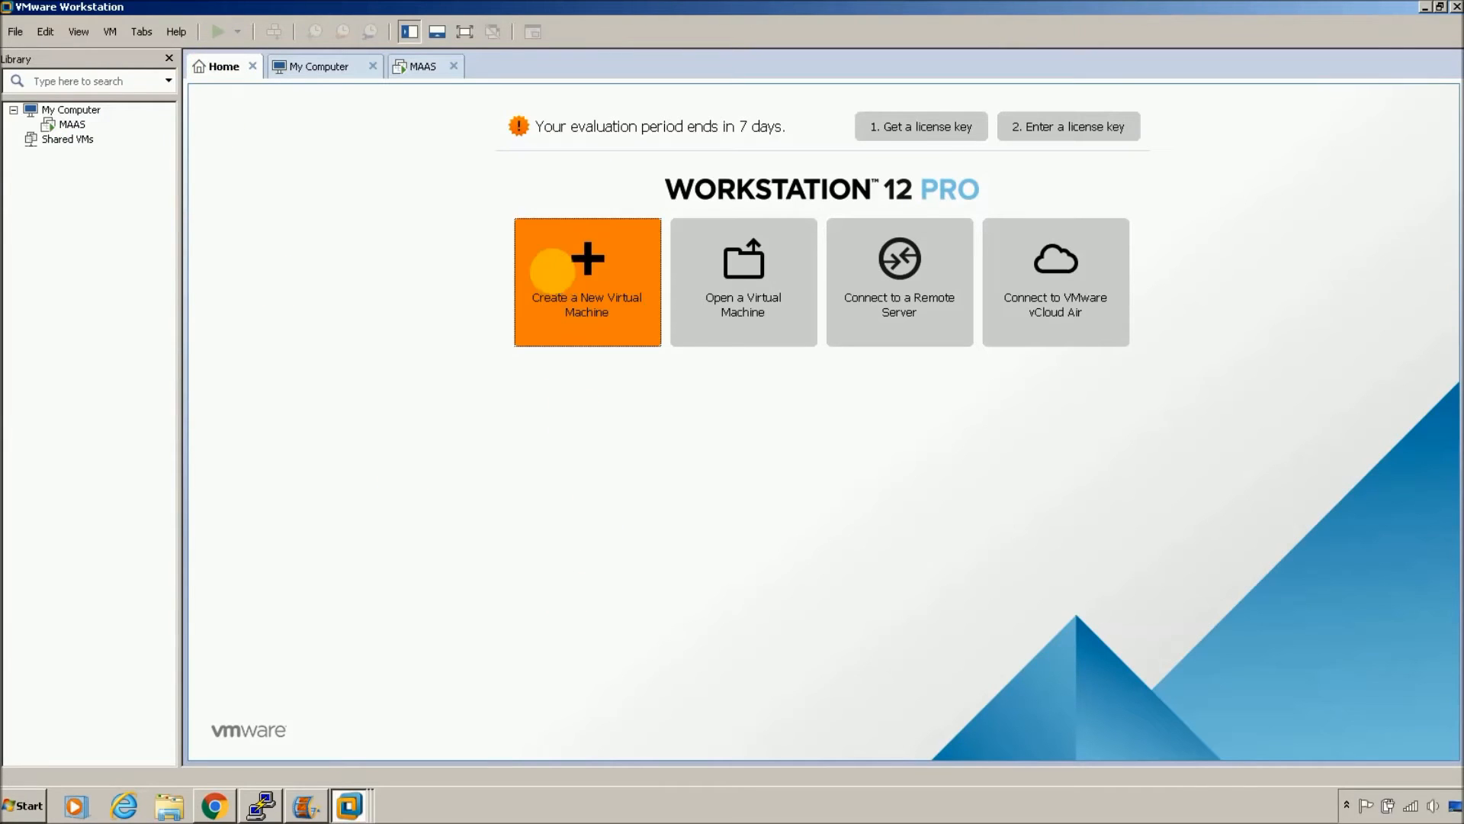
left_click(564, 289)
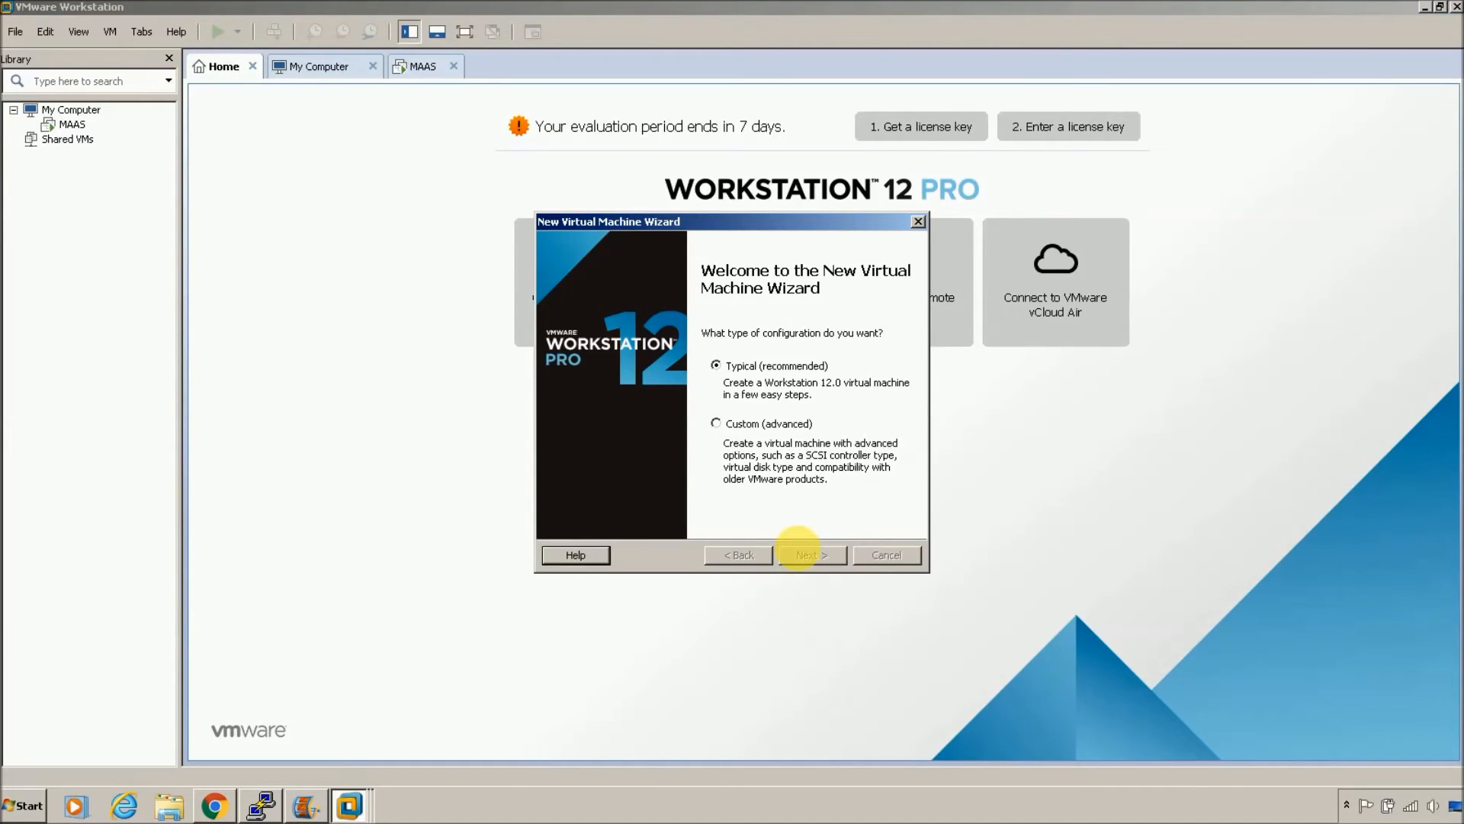
left_click(794, 552)
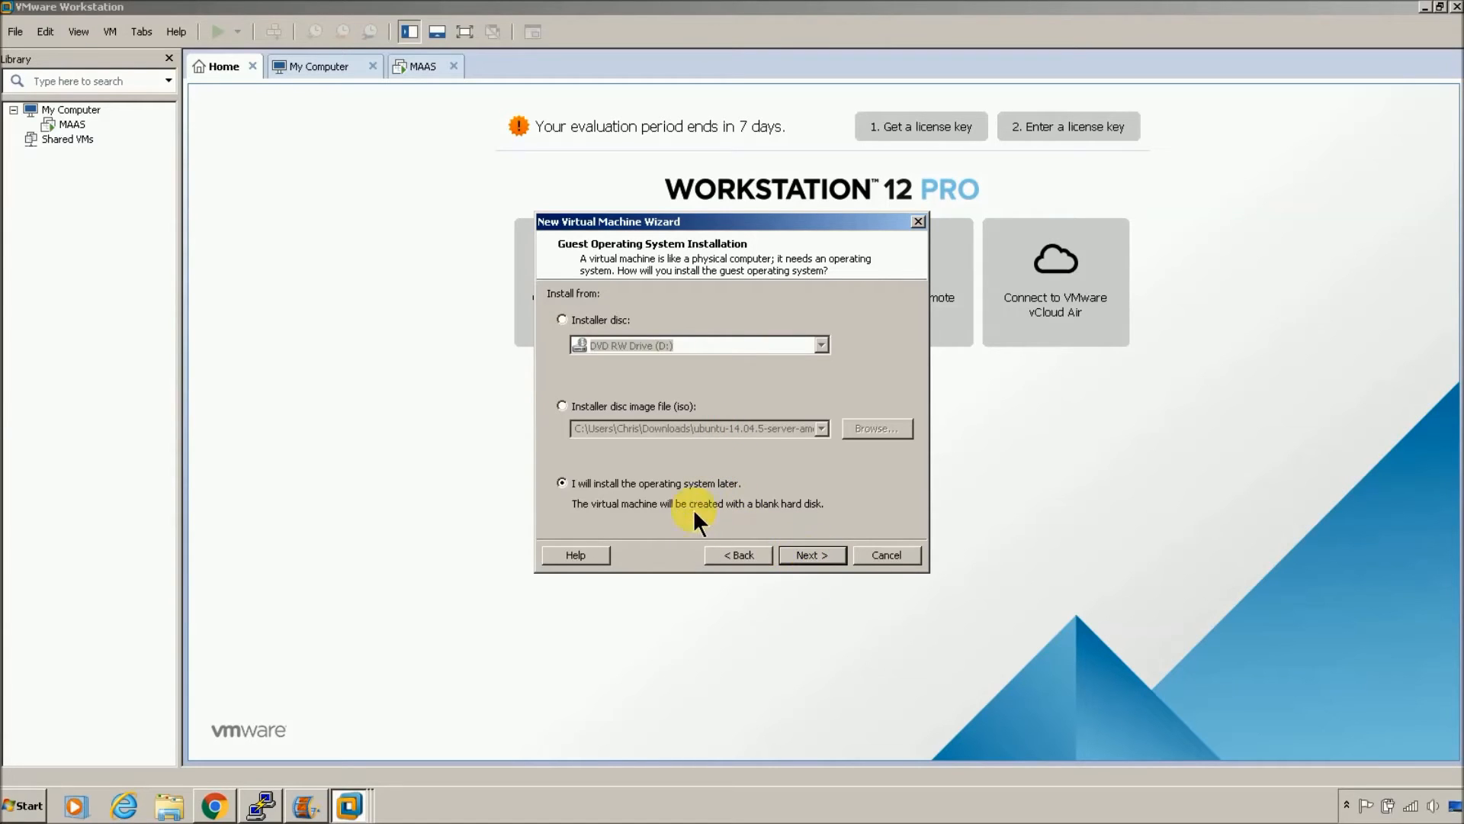
left_click(802, 558)
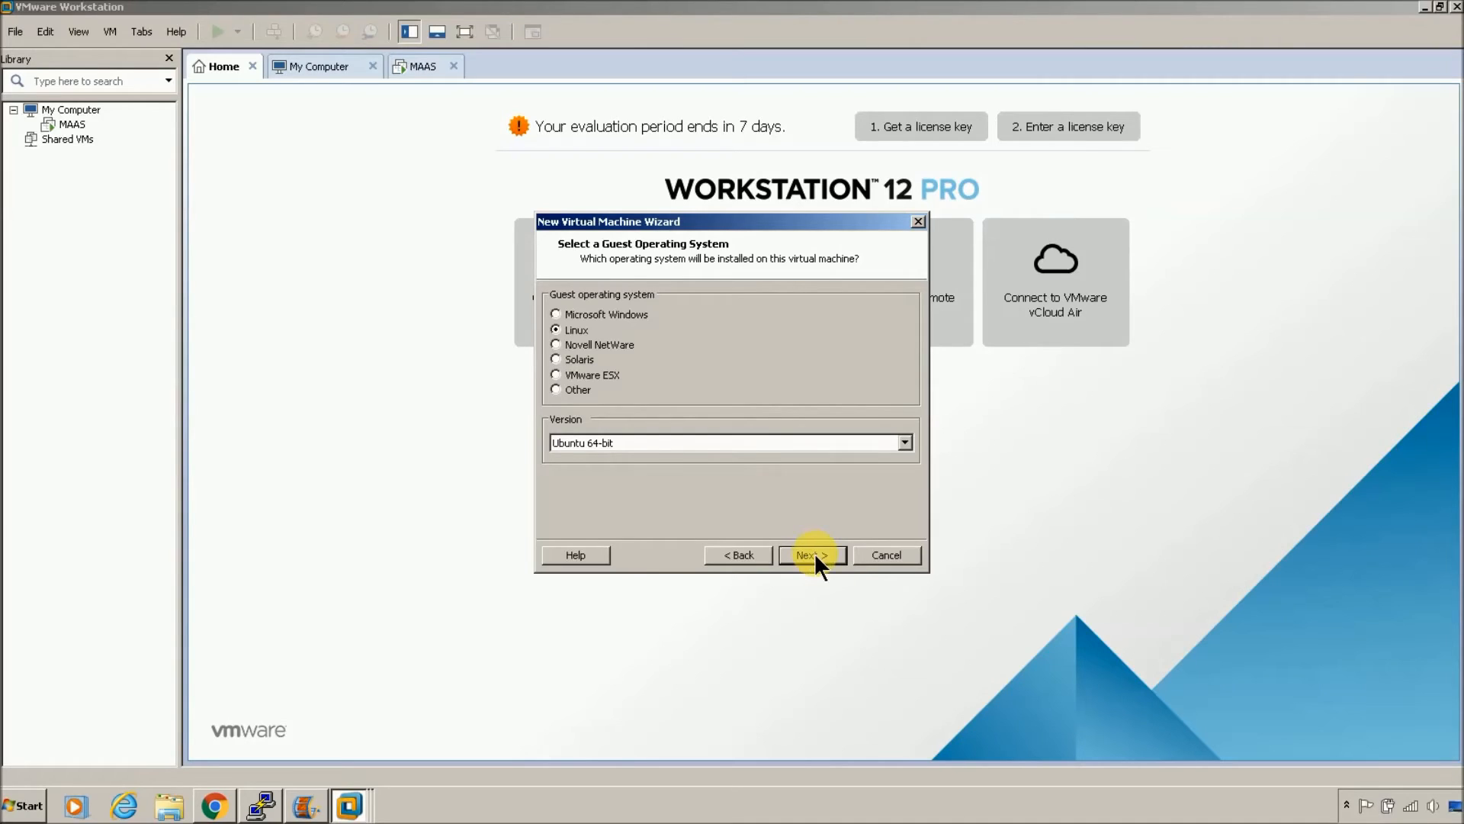
left_click(813, 552)
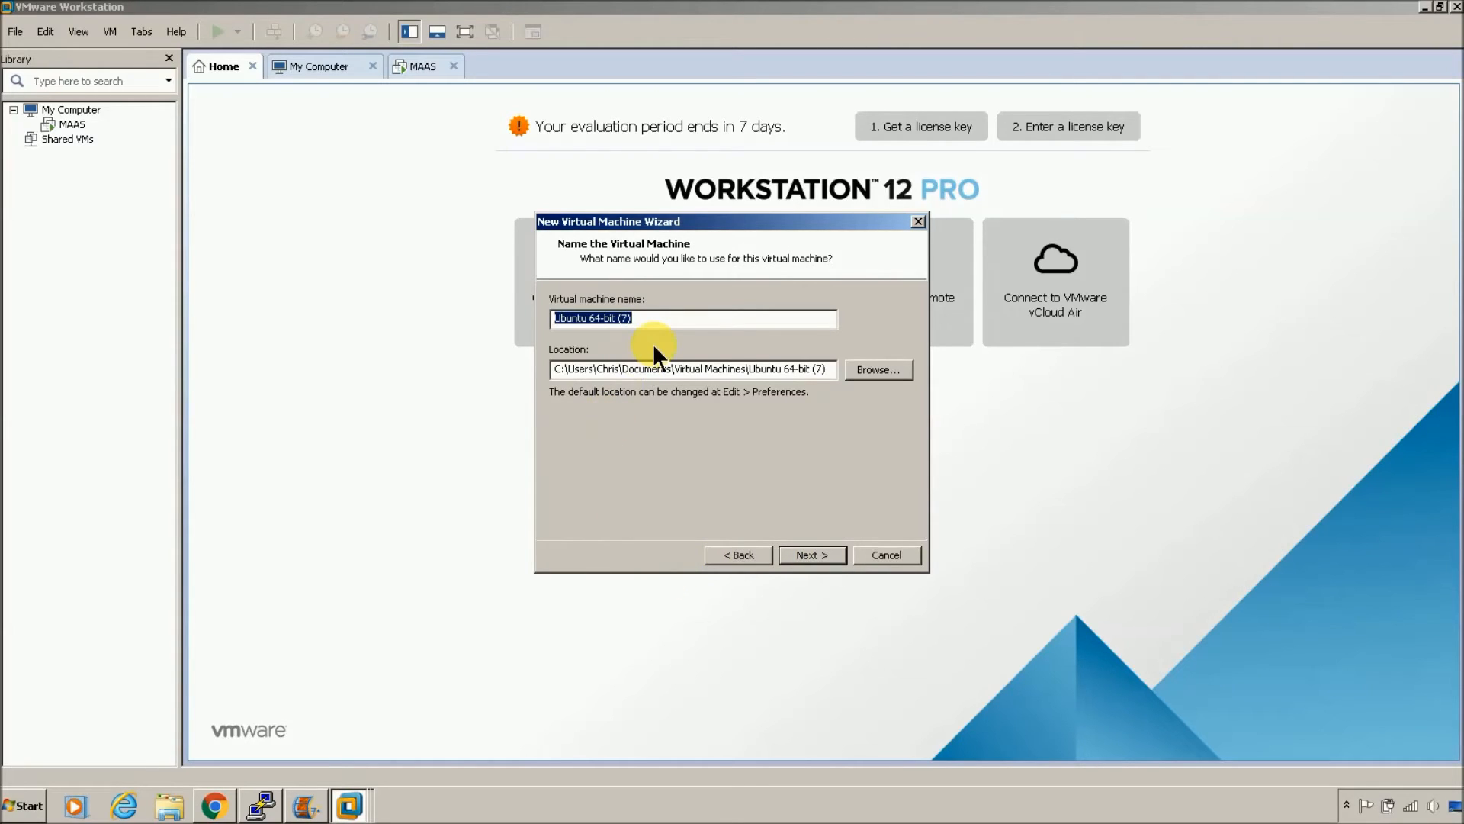
Step: Name the machine node1, deleting the old existing node1 folder to clear the path conflict
type("node1")
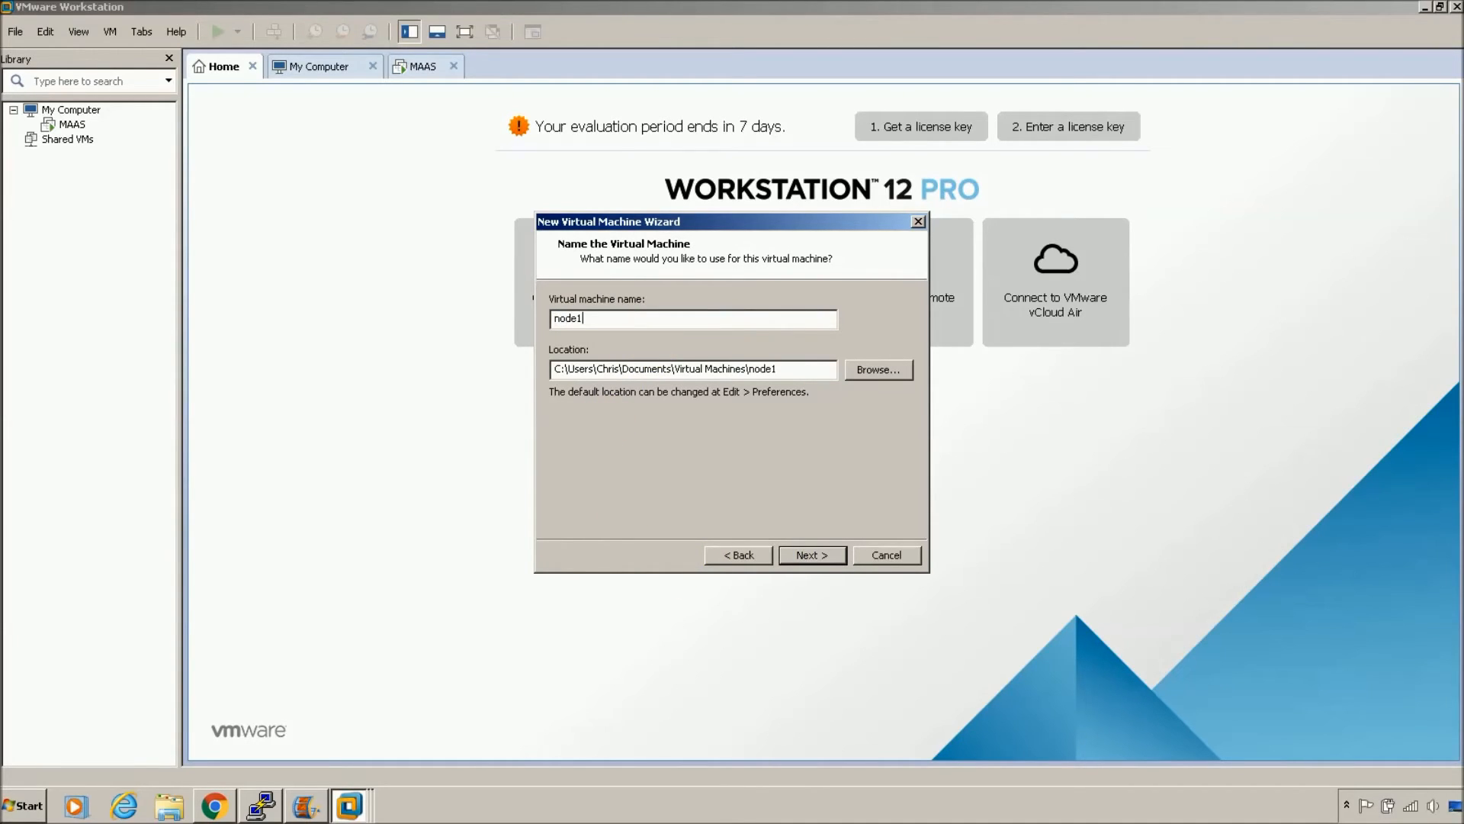
left_click(813, 554)
left_click(836, 423)
left_click(877, 370)
left_click_drag(1005, 378, 999, 396)
key("Delete")
left_click(804, 473)
left_click(902, 511)
left_click(811, 549)
left_click(763, 436)
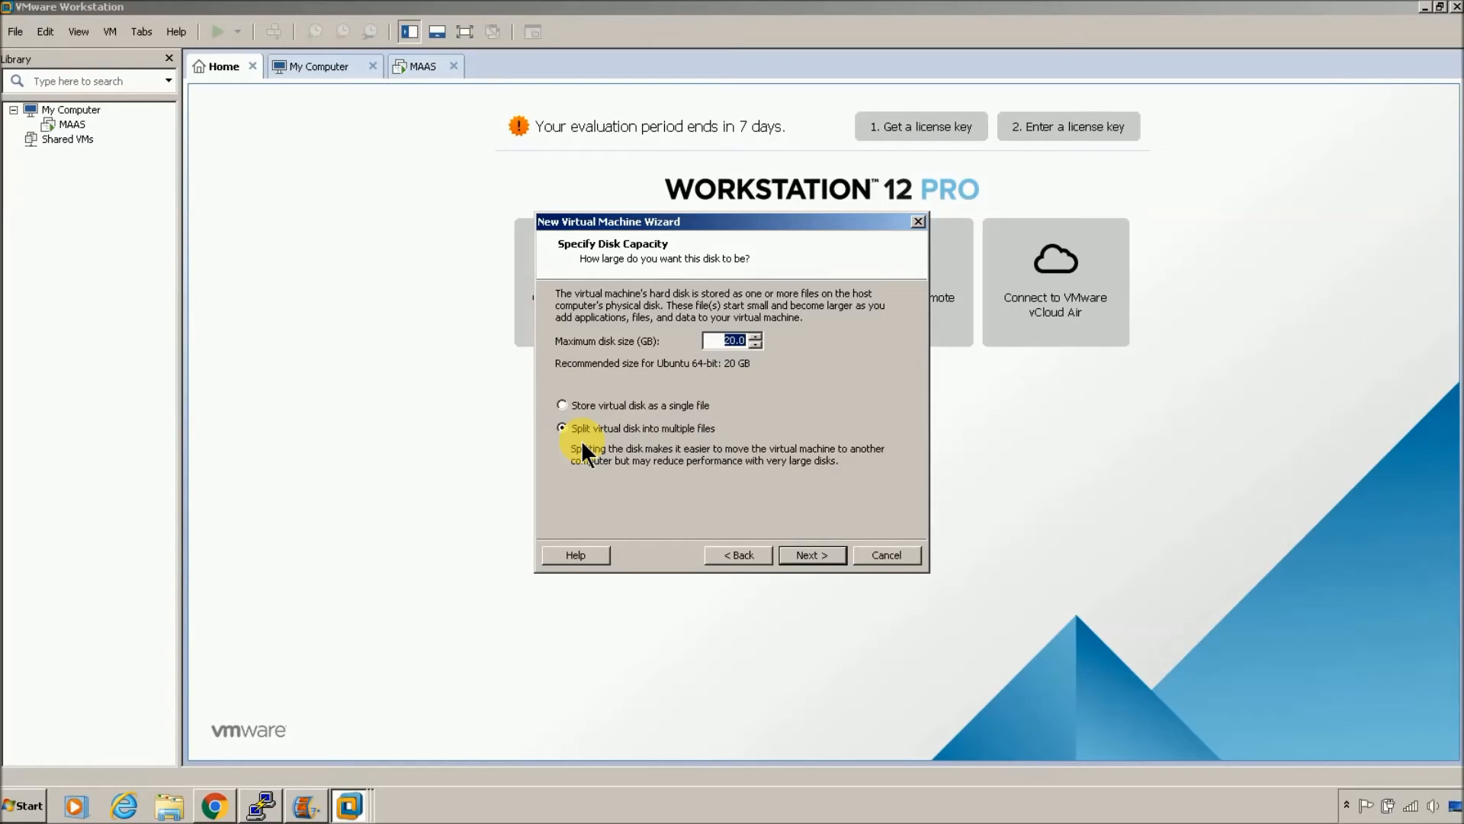
Step: Store the 20 GB virtual disk as a single file and finish creating node1
left_click(562, 404)
left_click(812, 555)
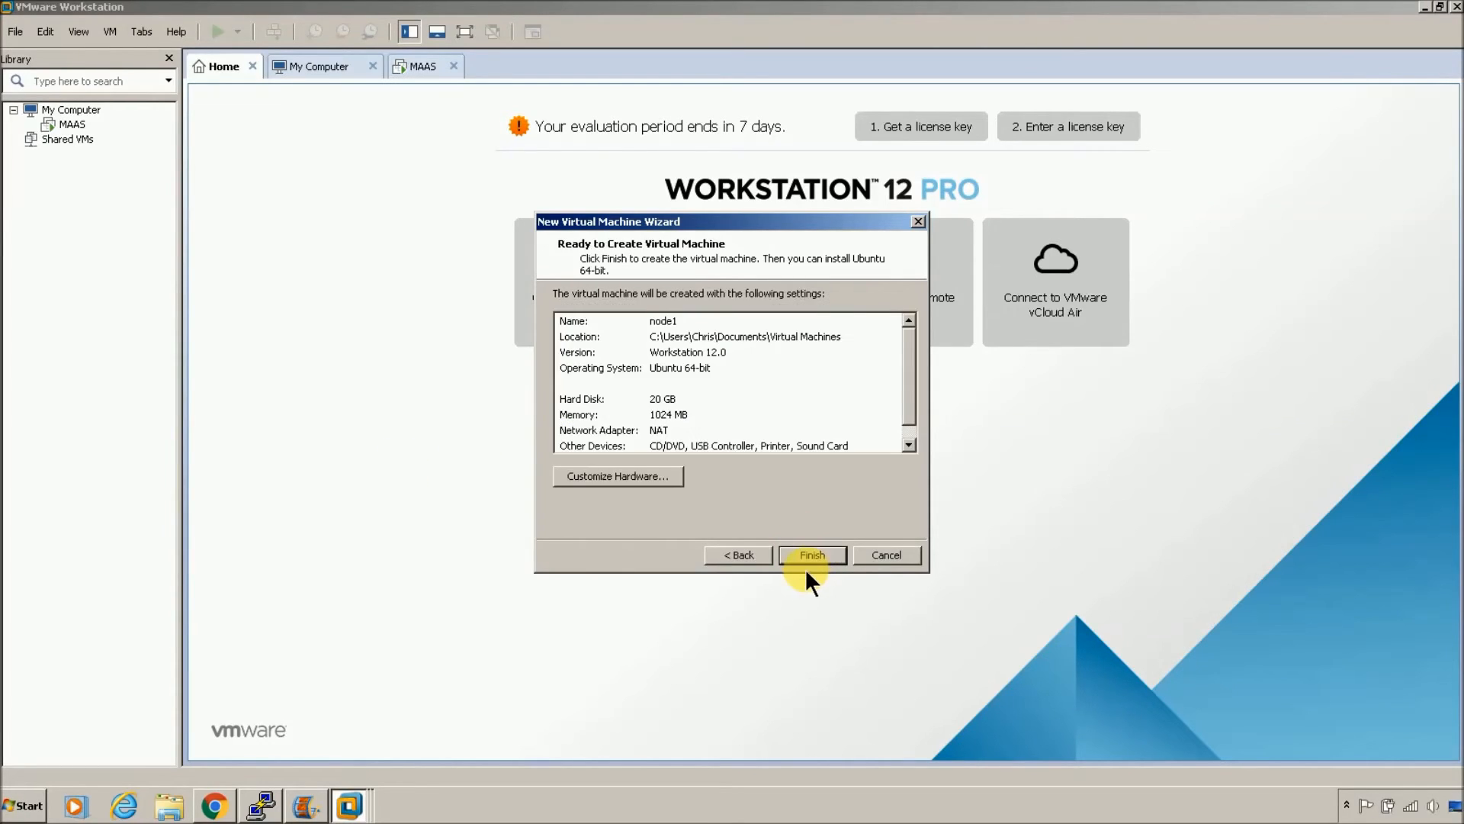
left_click(814, 554)
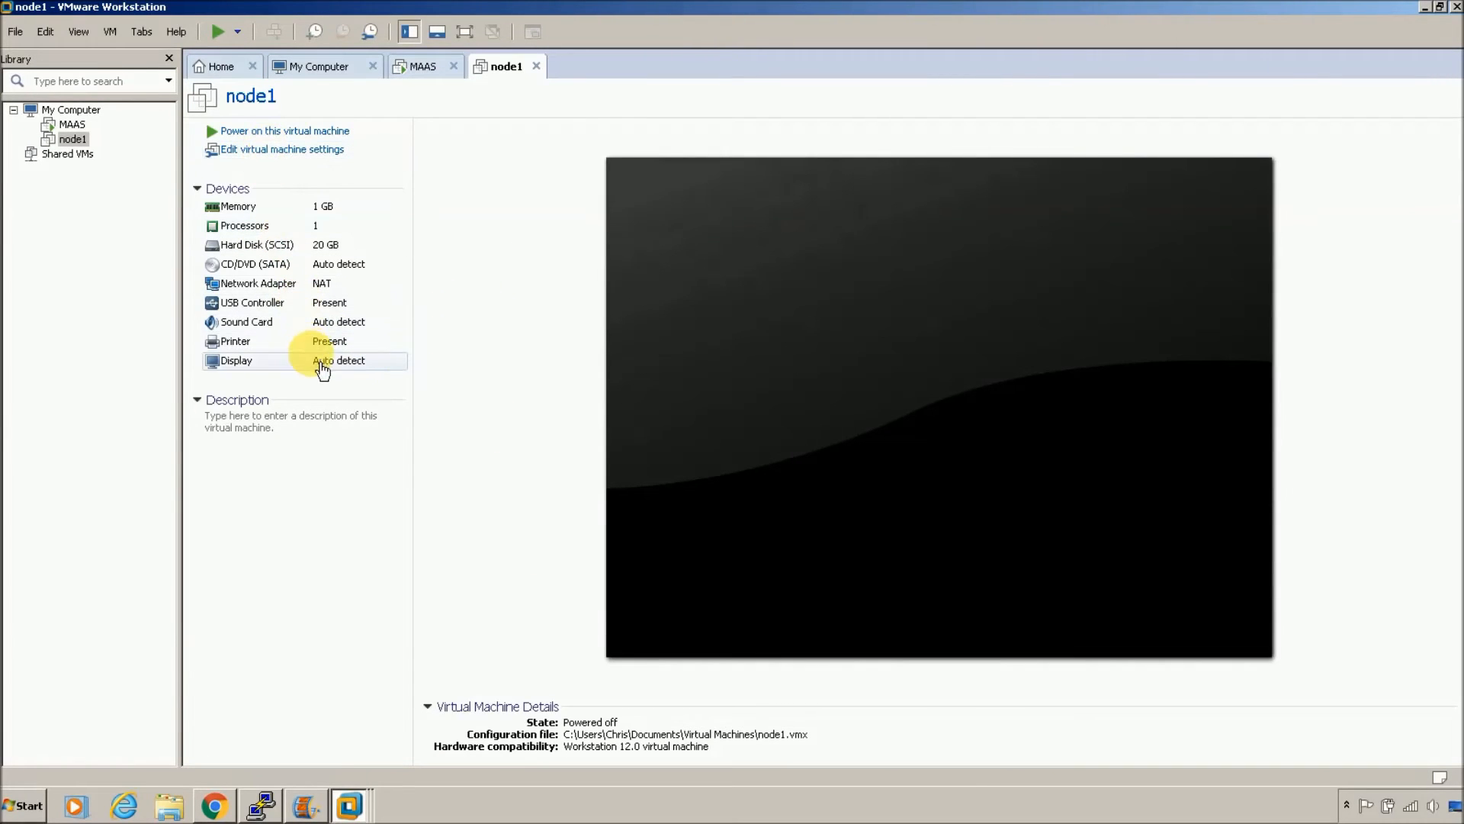
Step: In node1's settings set 2 cores per processor, then begin adding new hardware
left_click(288, 156)
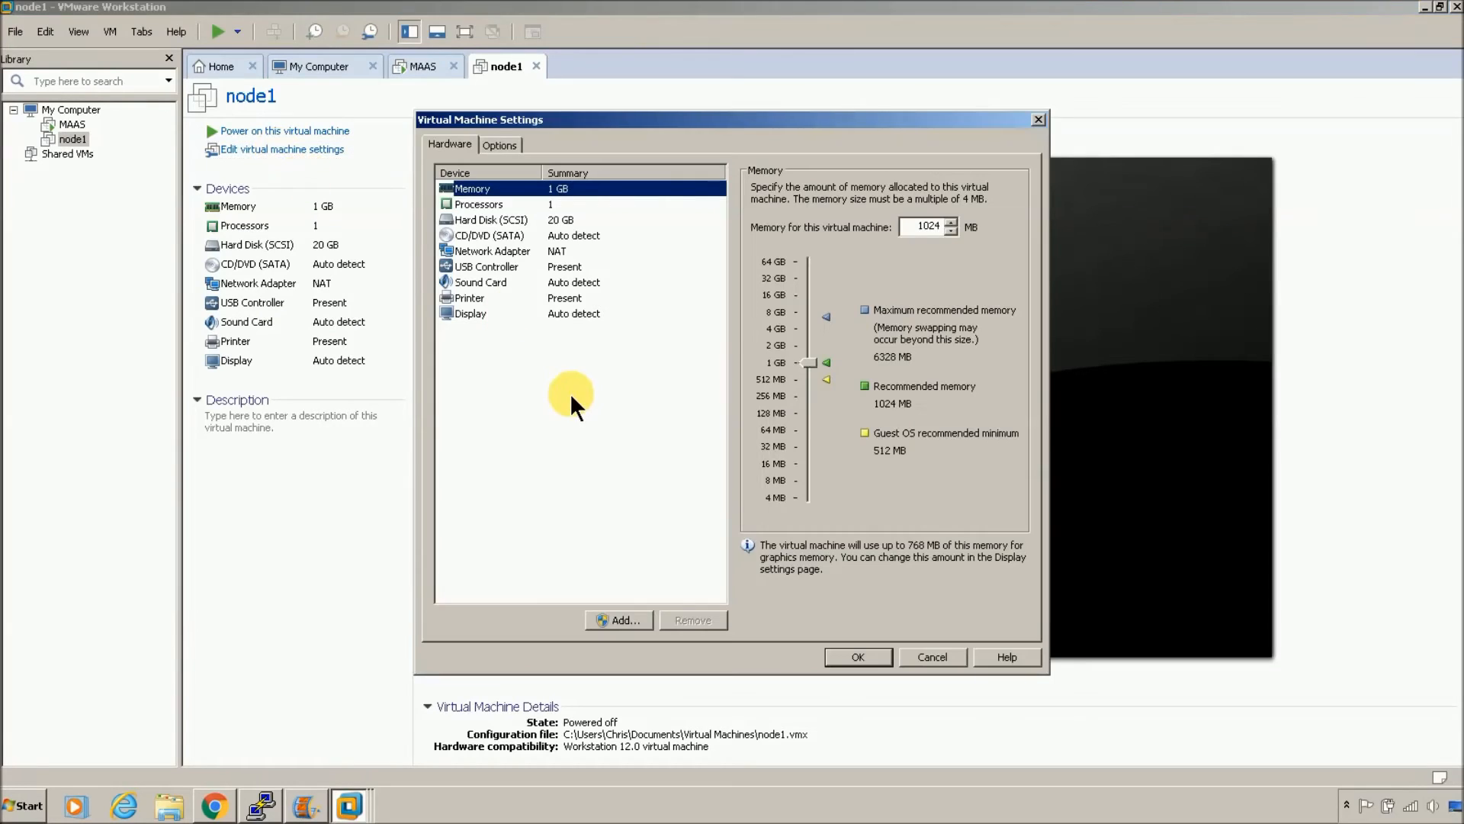
left_click(599, 205)
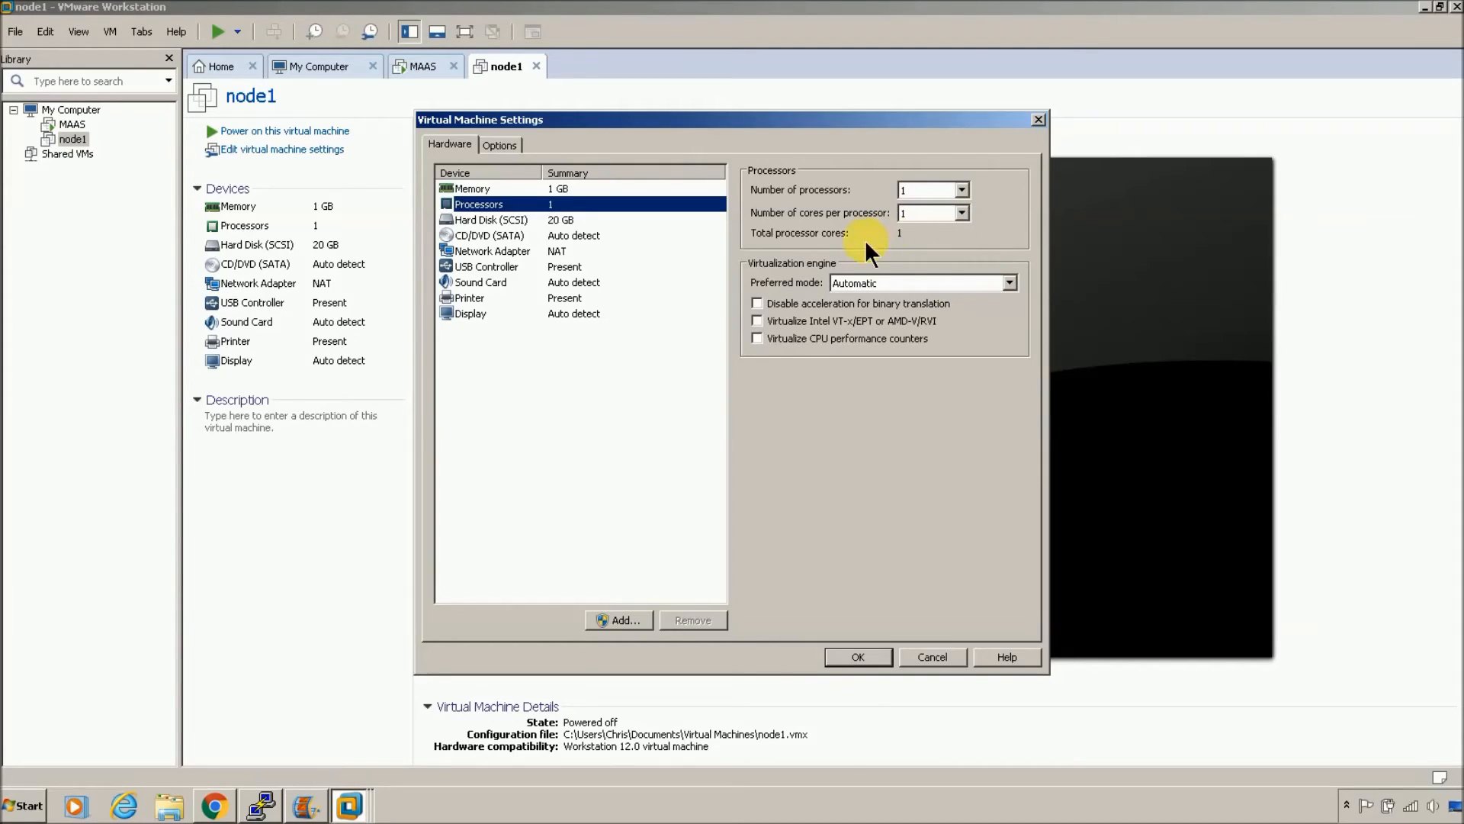
left_click(963, 213)
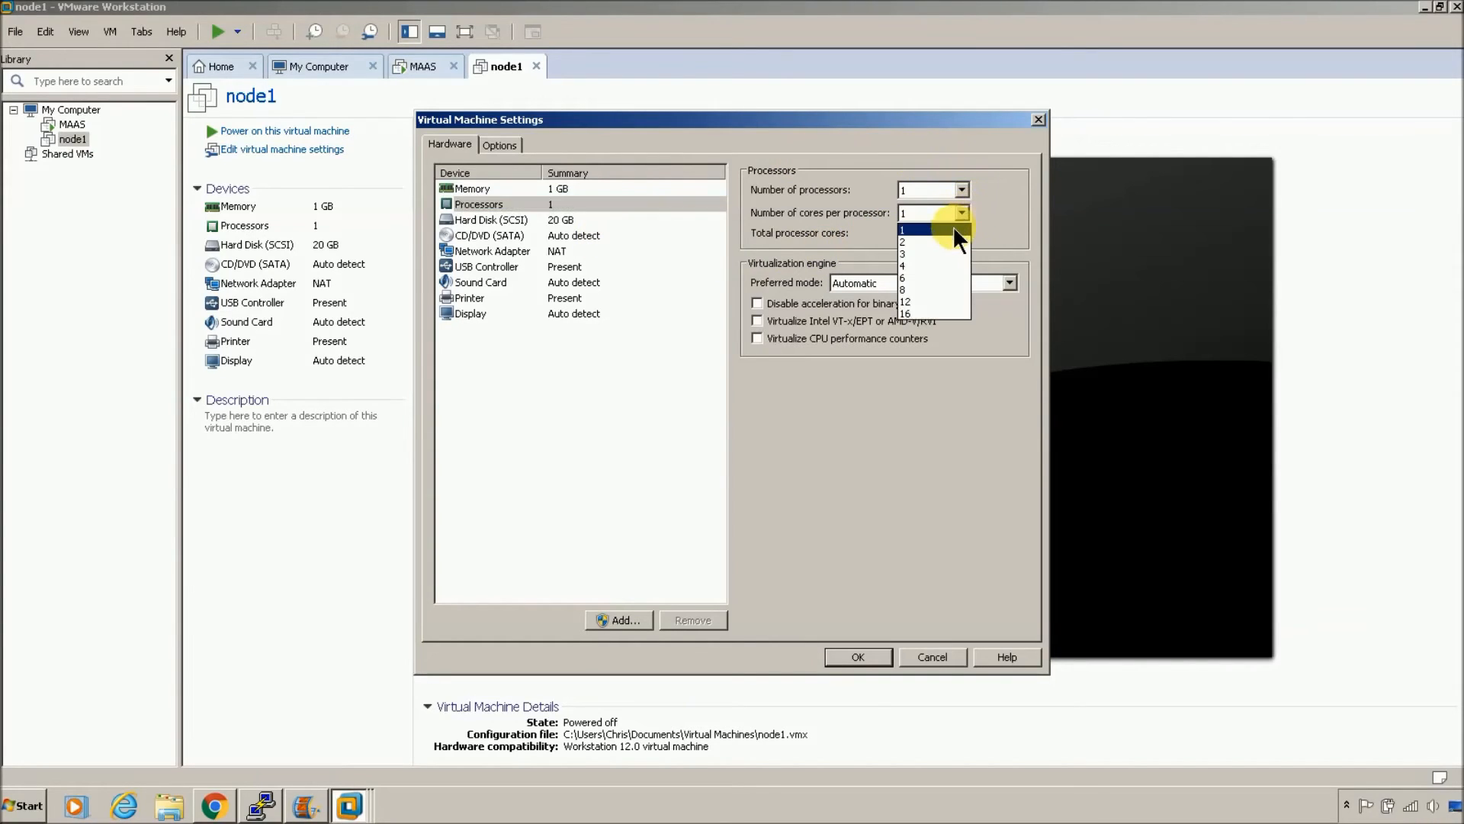
left_click(945, 238)
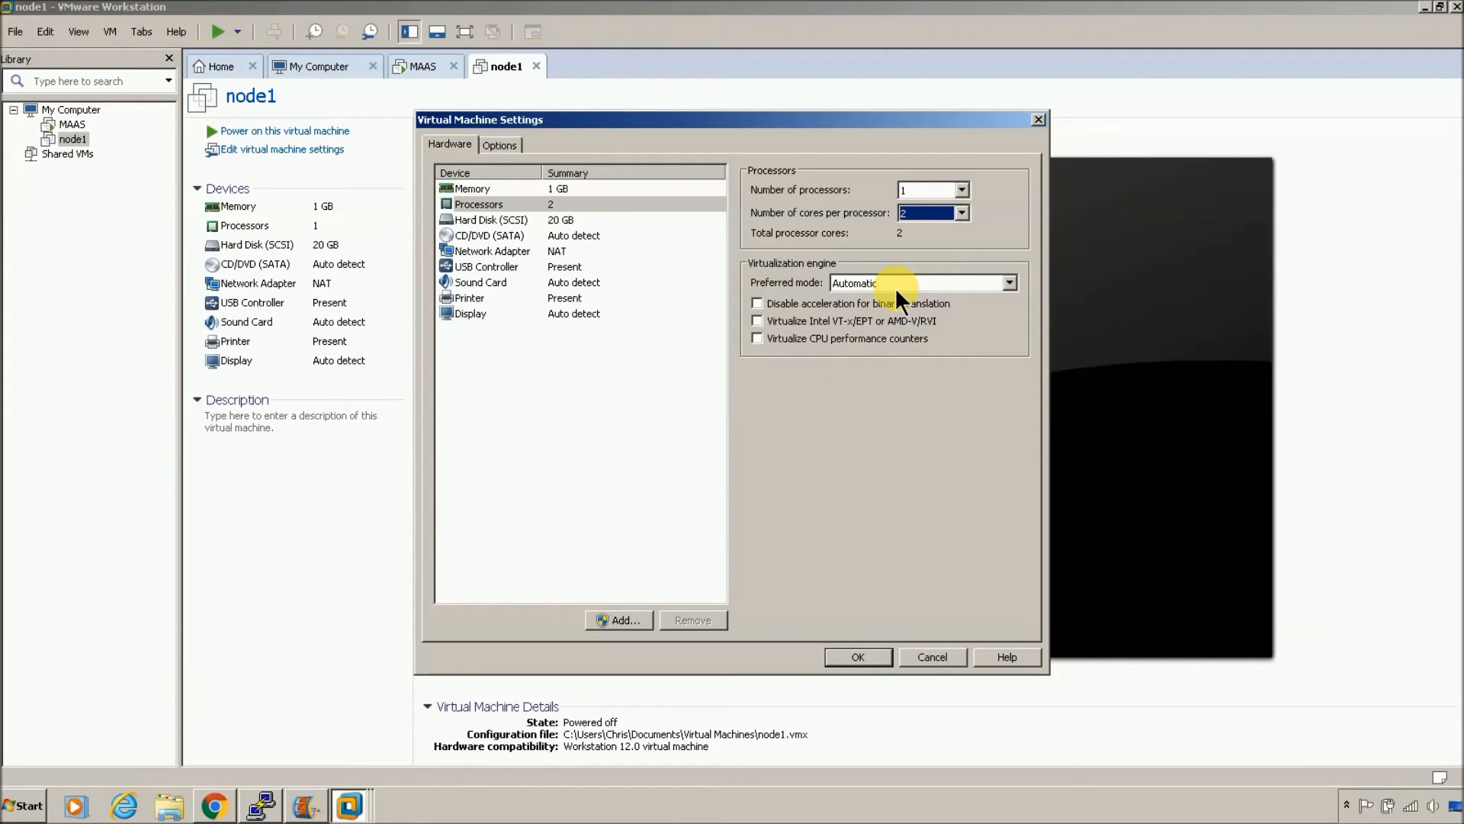
left_click(560, 219)
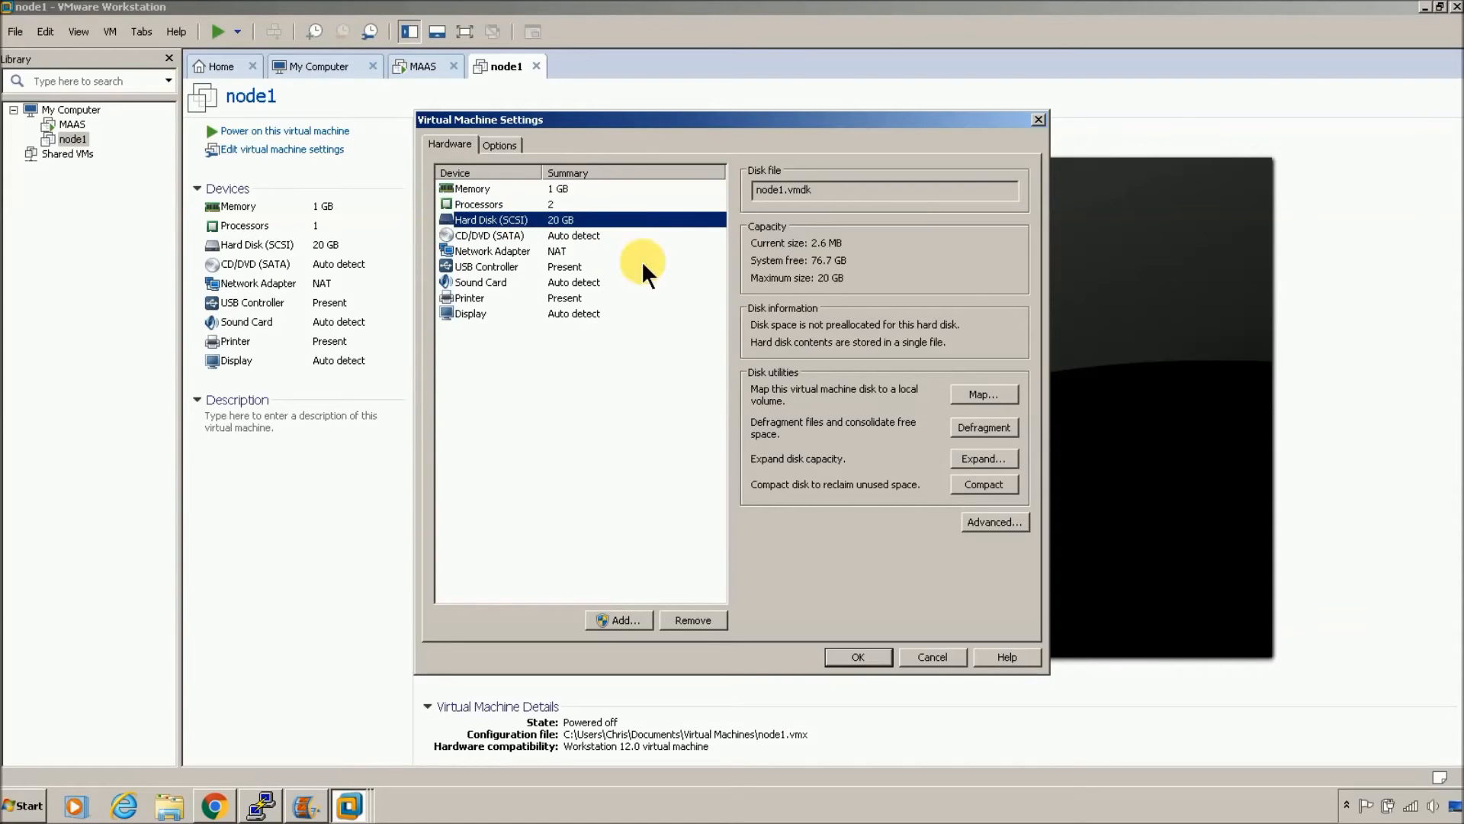
left_click(618, 619)
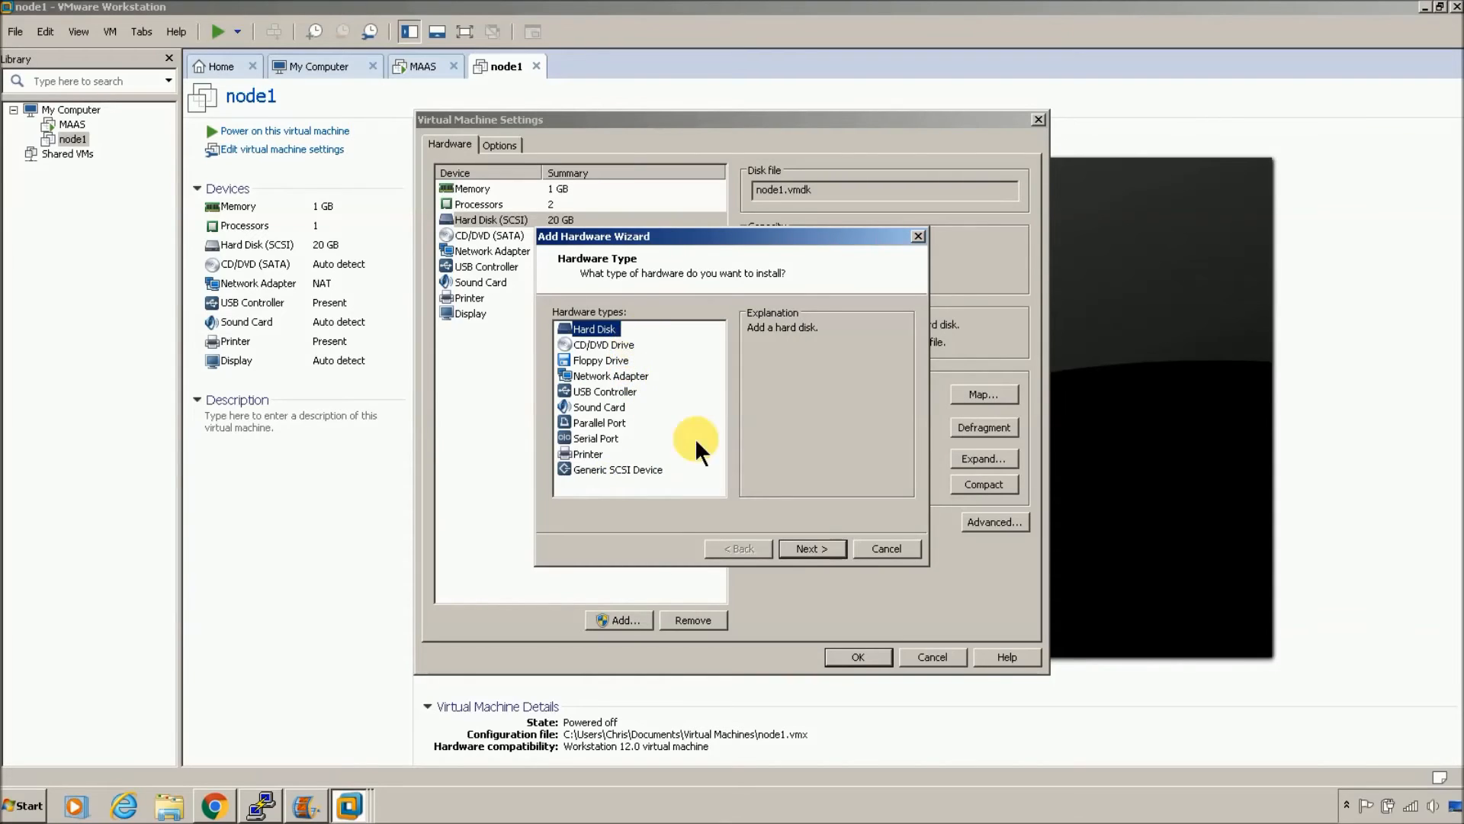
Step: Add a new 20 GB SCSI virtual hard disk to node1, stored as a single file
left_click(802, 548)
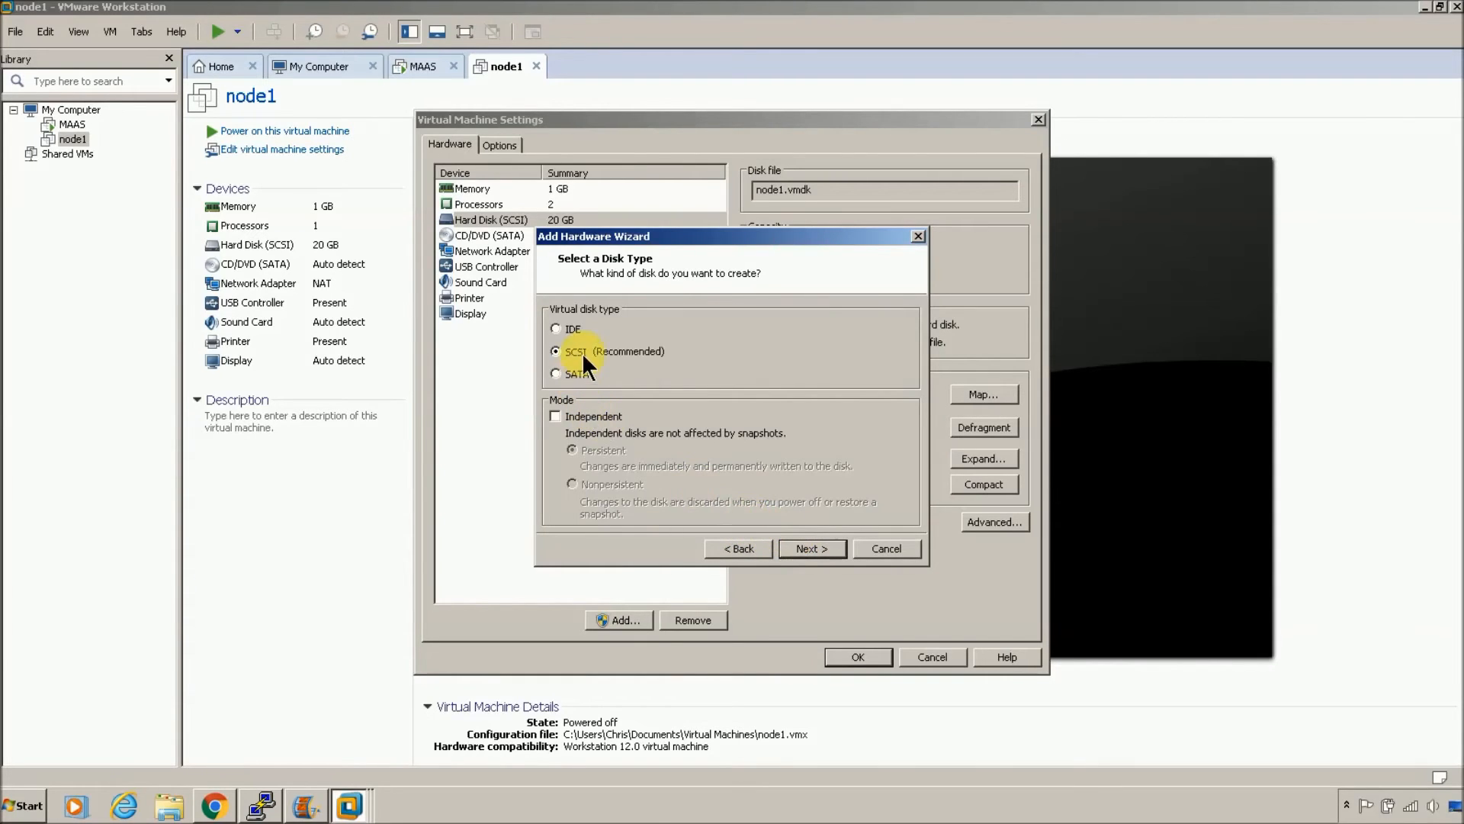
left_click(810, 549)
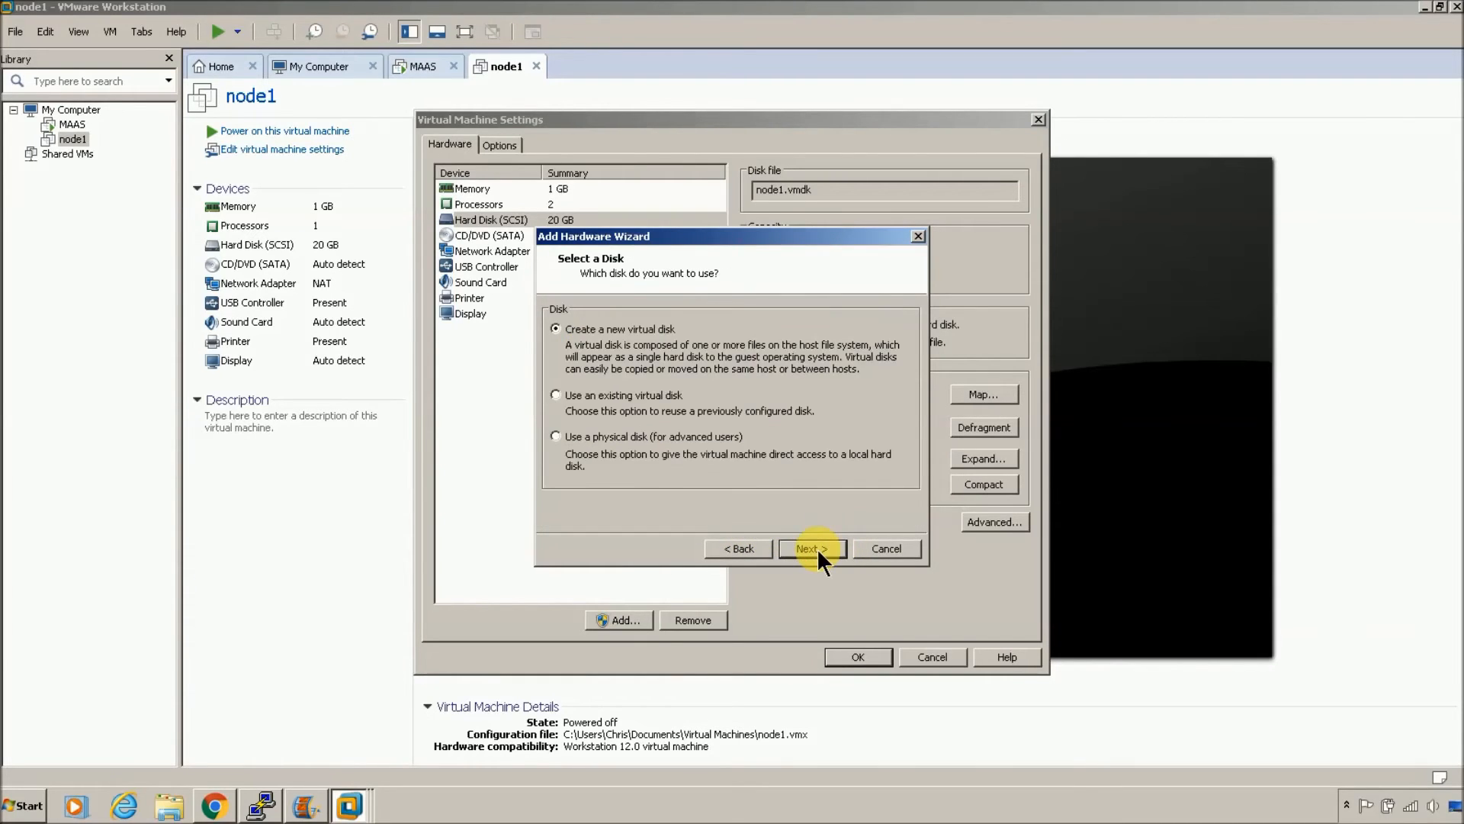
left_click(812, 548)
left_click(660, 458)
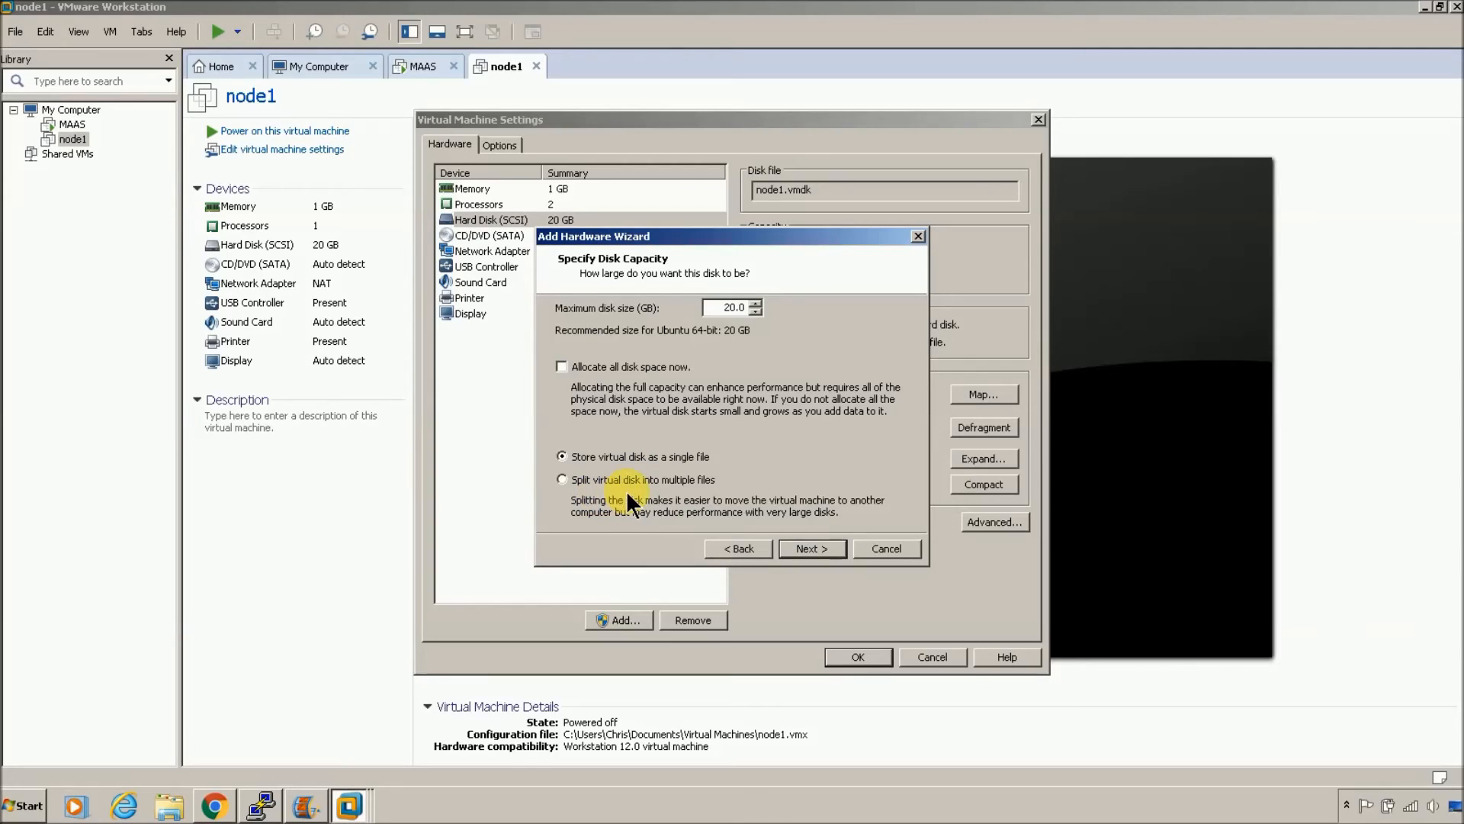
left_click(814, 549)
left_click(814, 549)
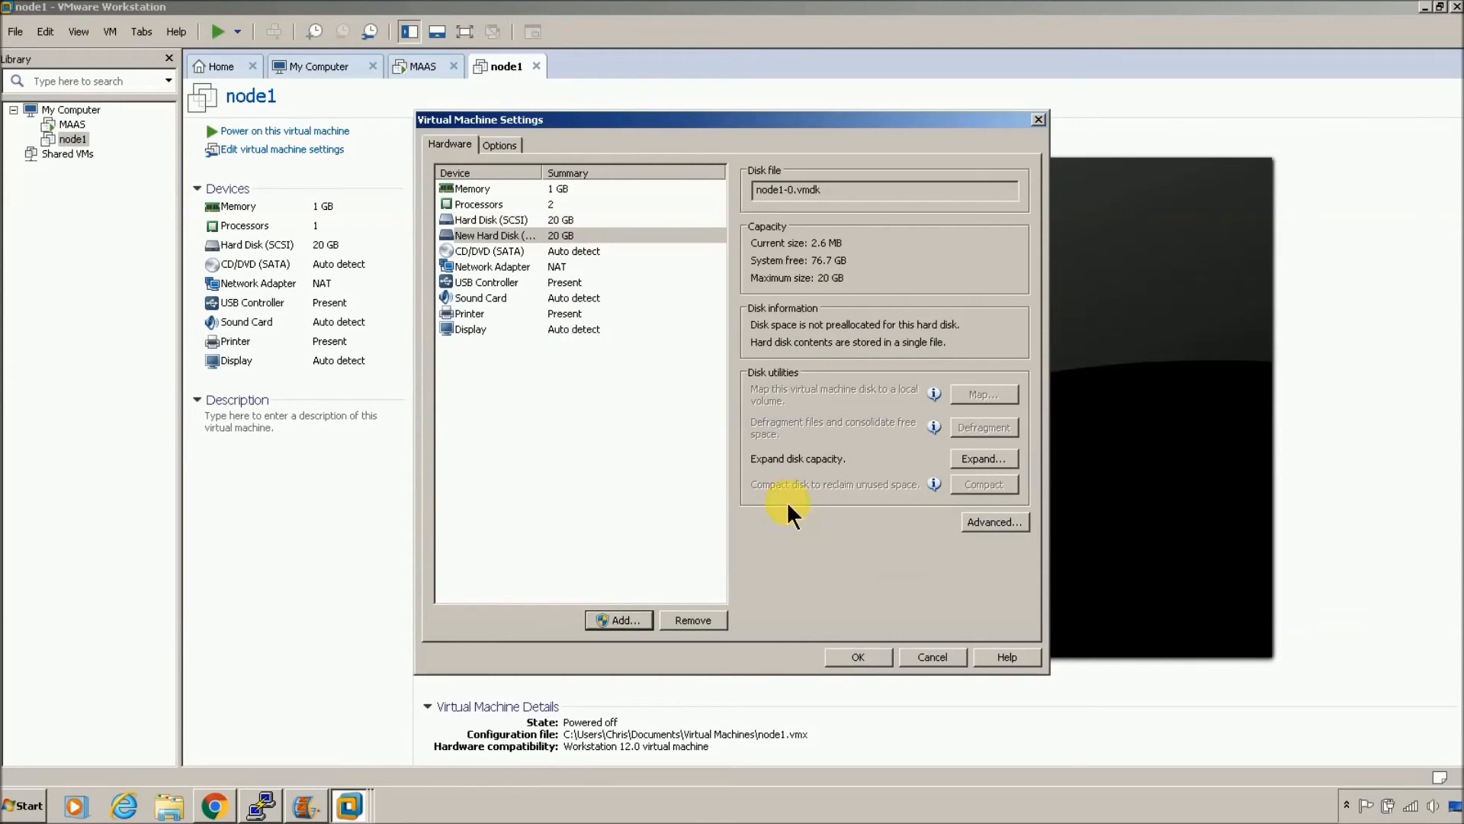
Step: Remove node1's CD/DVD drive and switch its network adapter to Host-only
left_click(632, 251)
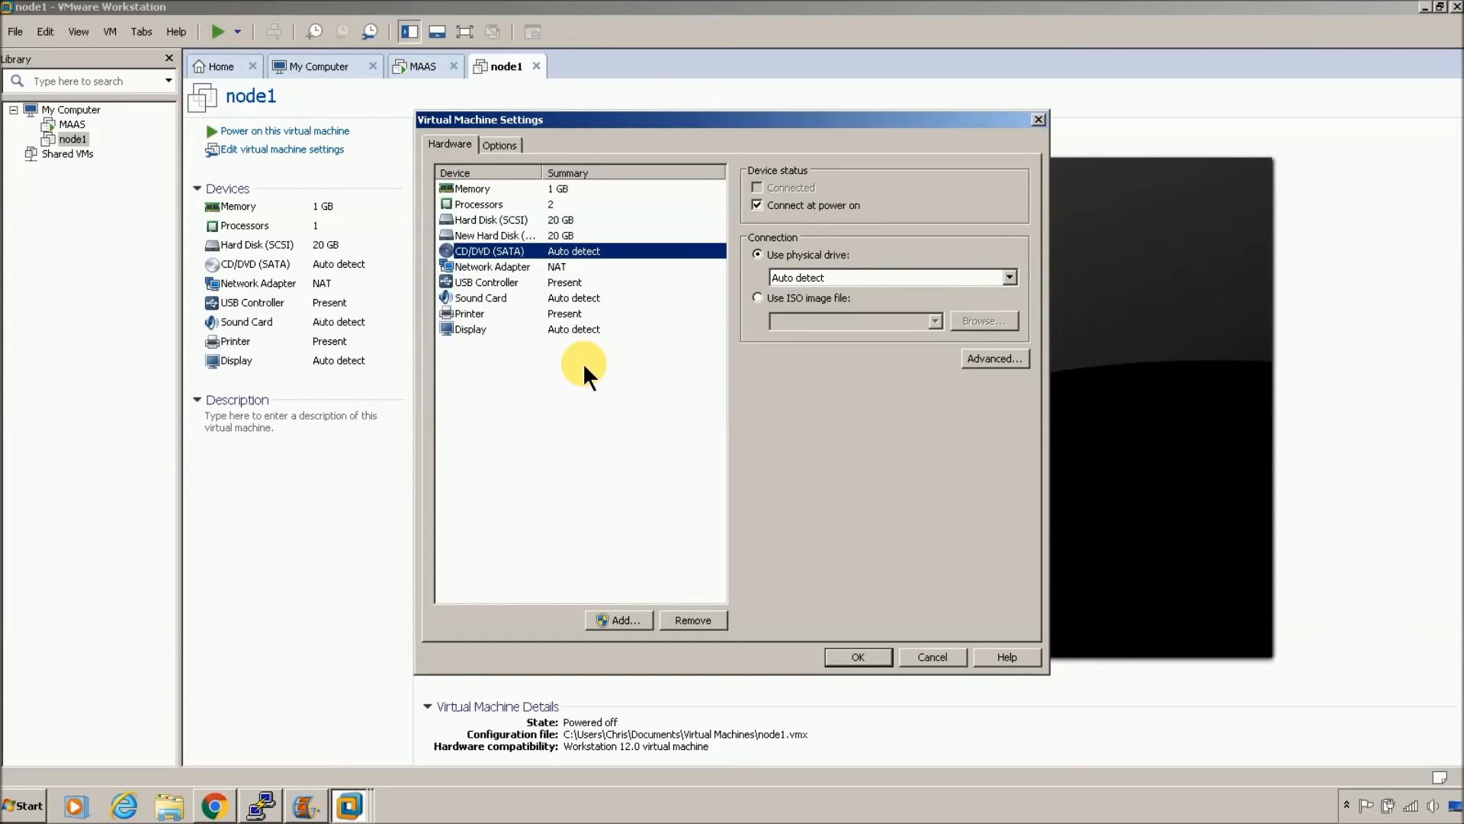
left_click(709, 619)
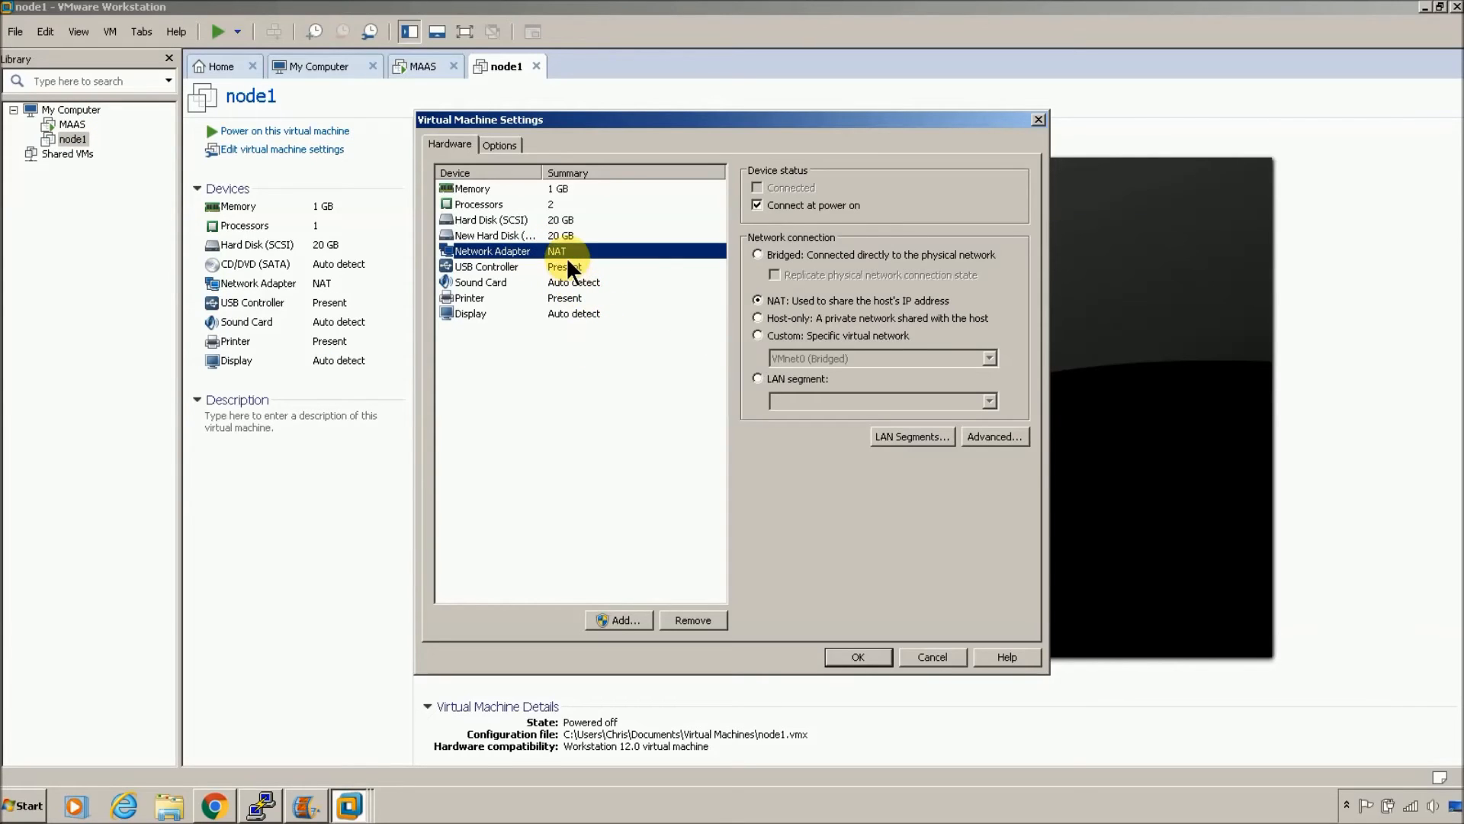
left_click(755, 318)
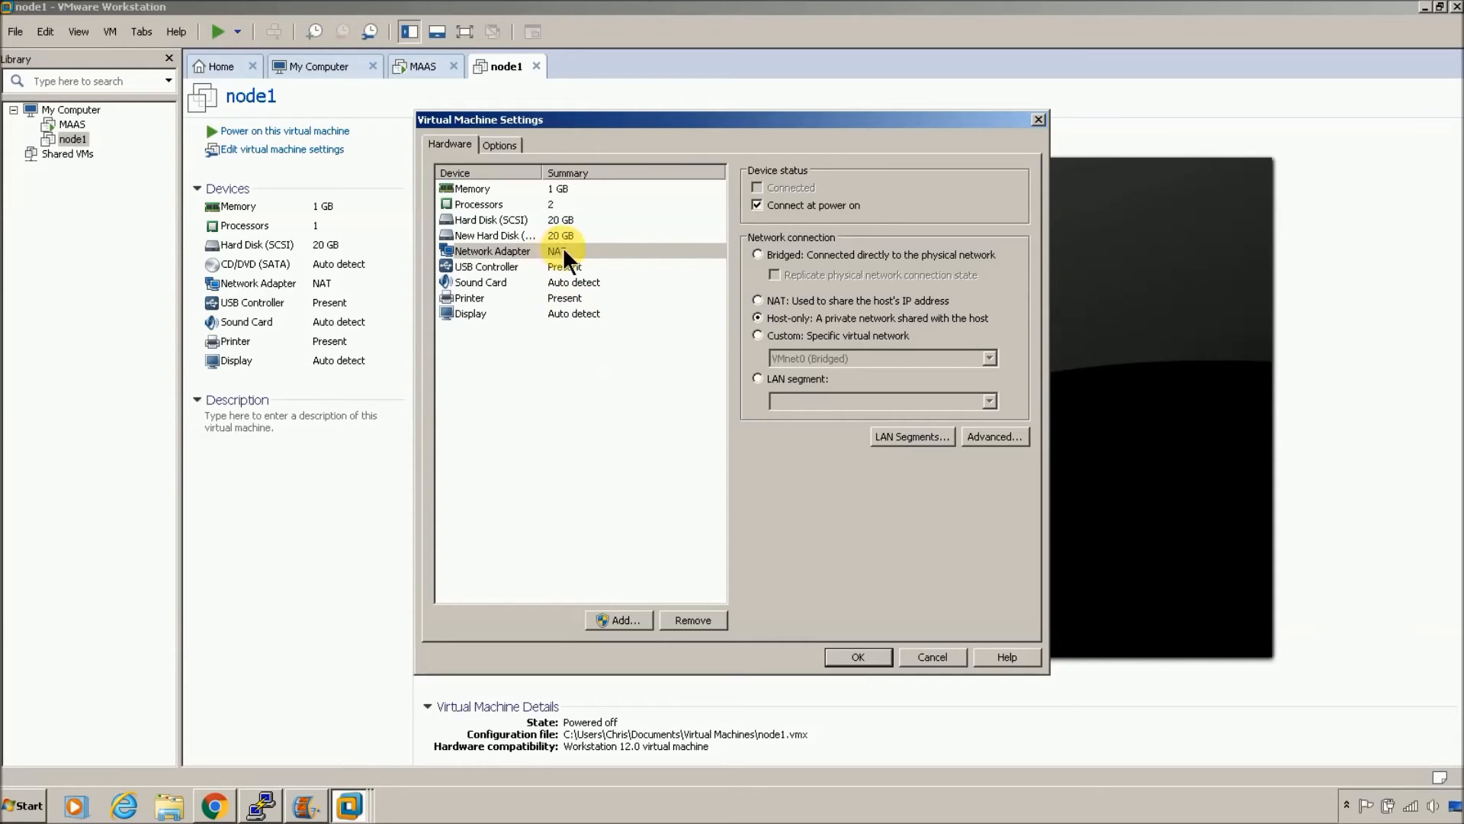
left_click(654, 252)
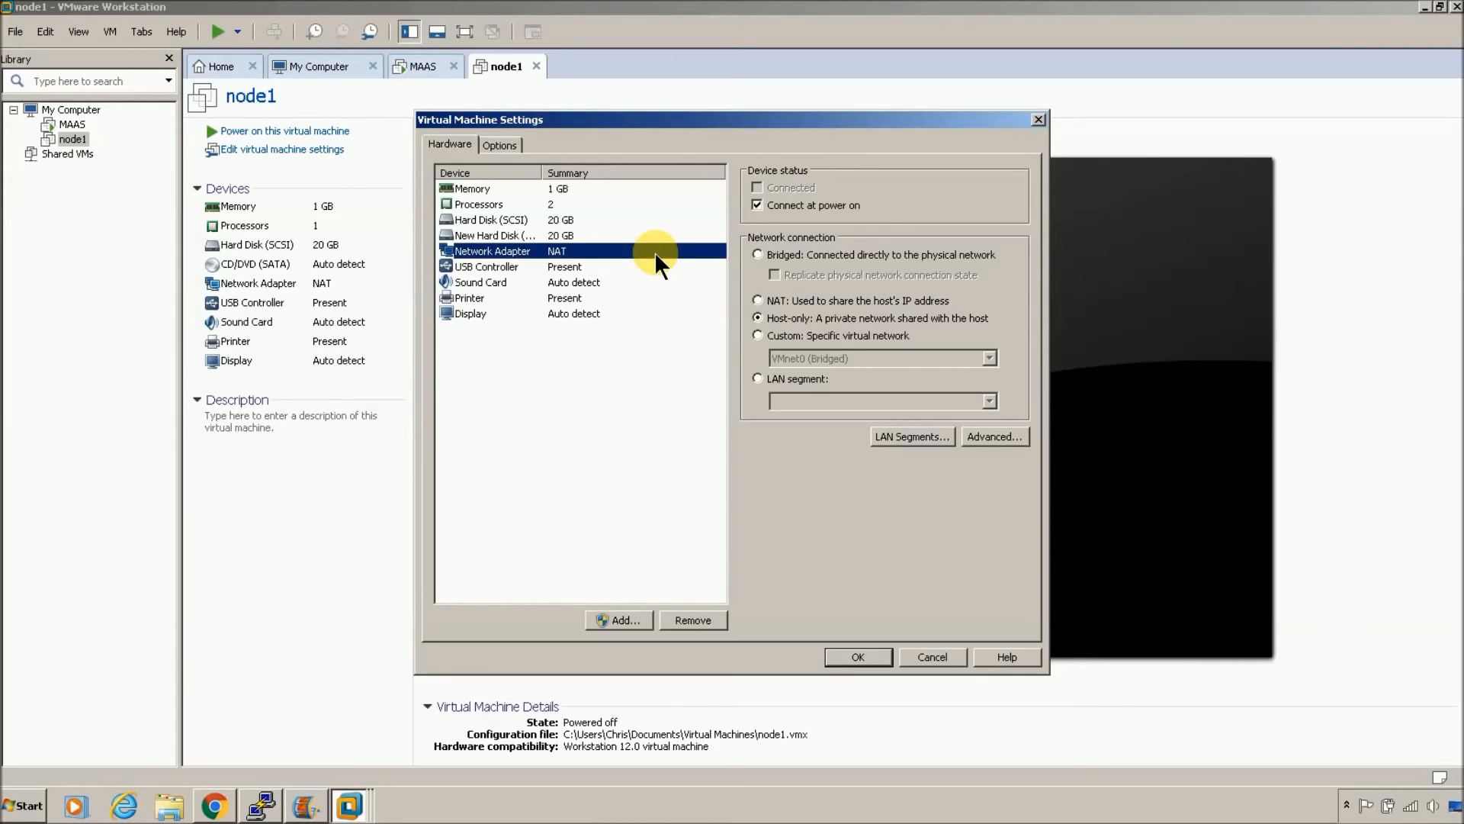
Step: Remove the sound card and printer from node1 and apply the settings
left_click(623, 281)
left_click(692, 620)
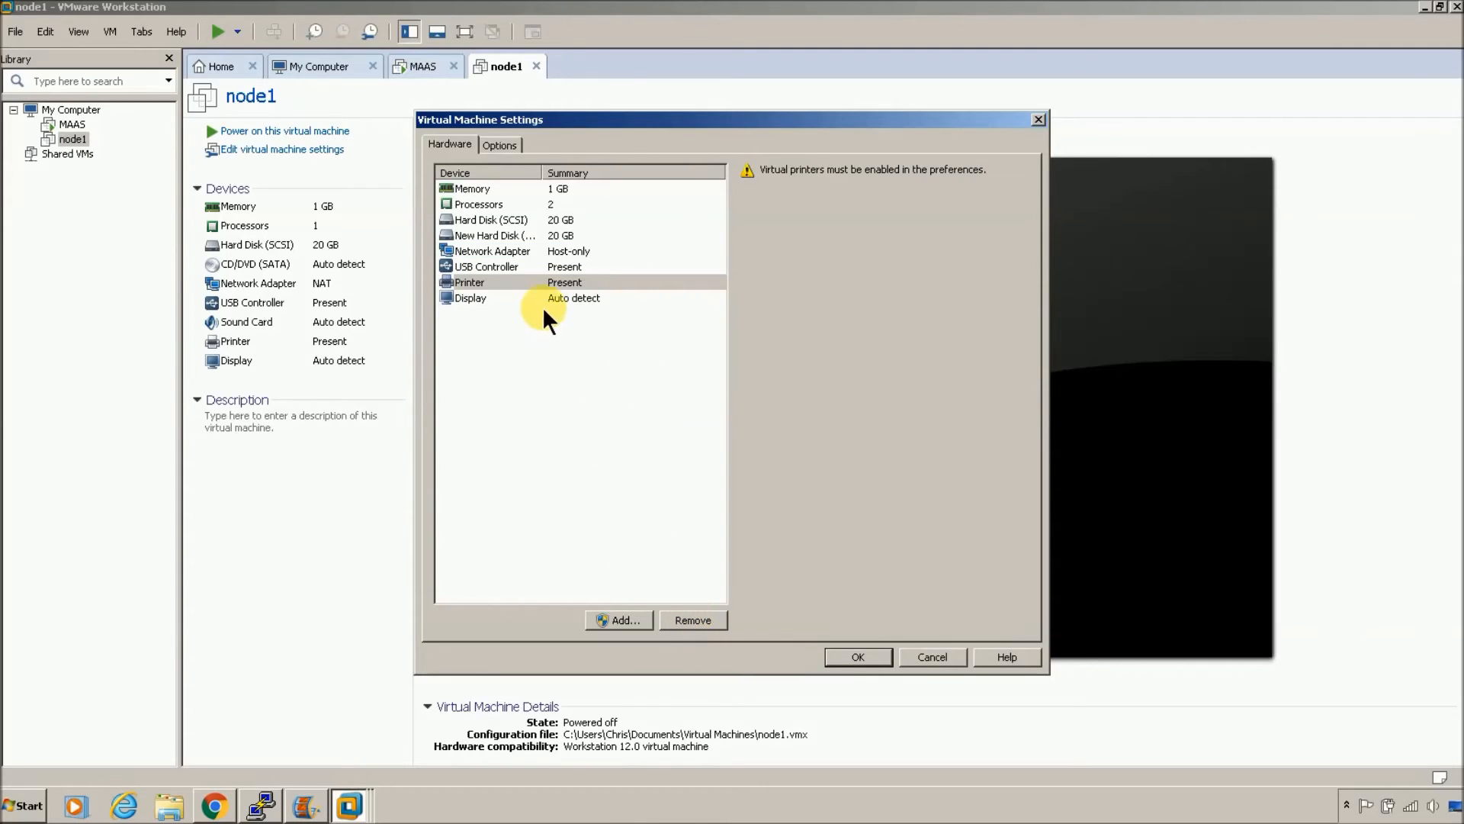
left_click(558, 280)
left_click(694, 616)
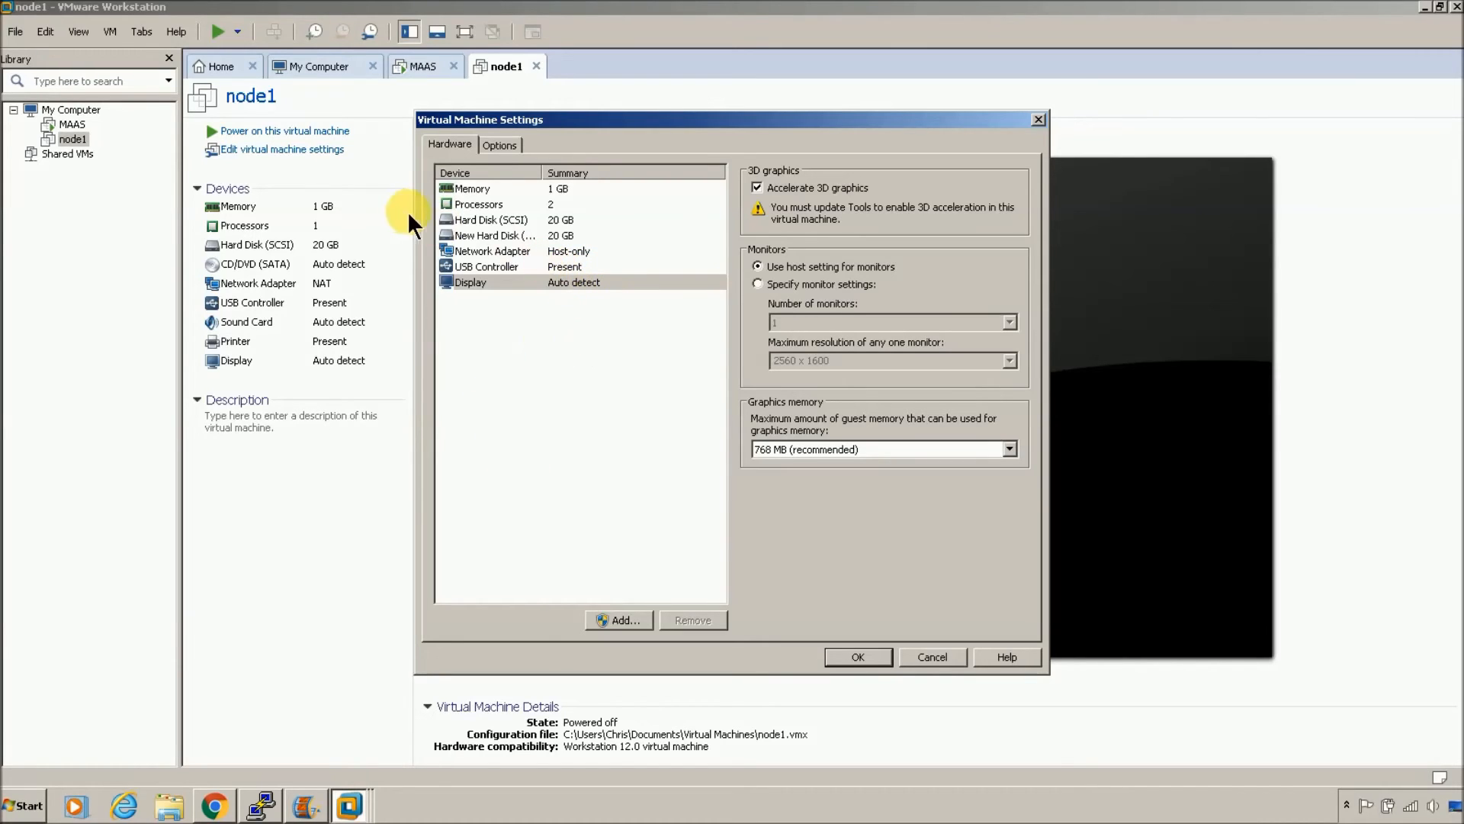
left_click(860, 657)
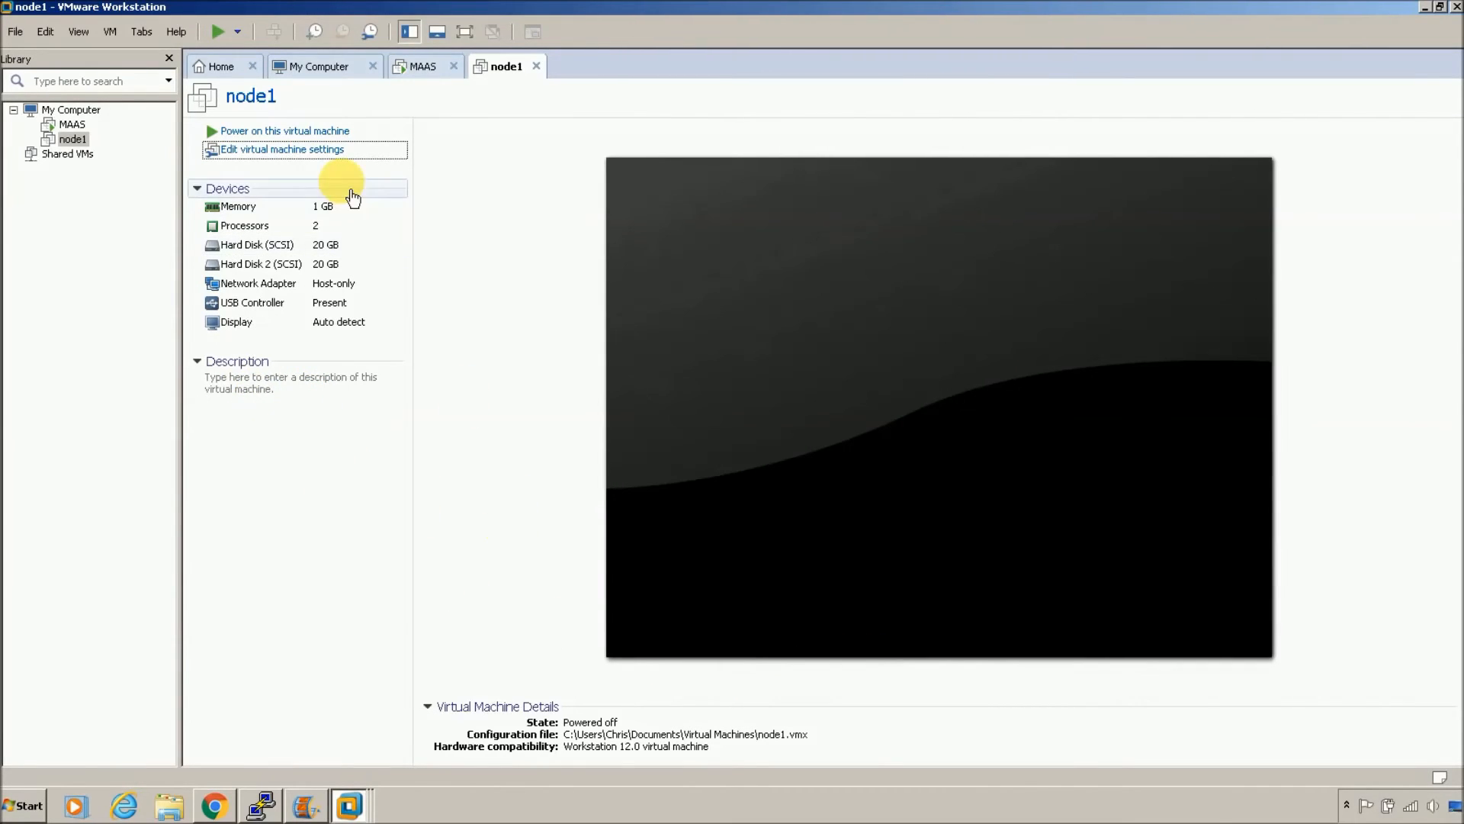
Step: Power on node1, then open the newly enlisted political-lunchroom.maas node in MAAS
left_click(313, 134)
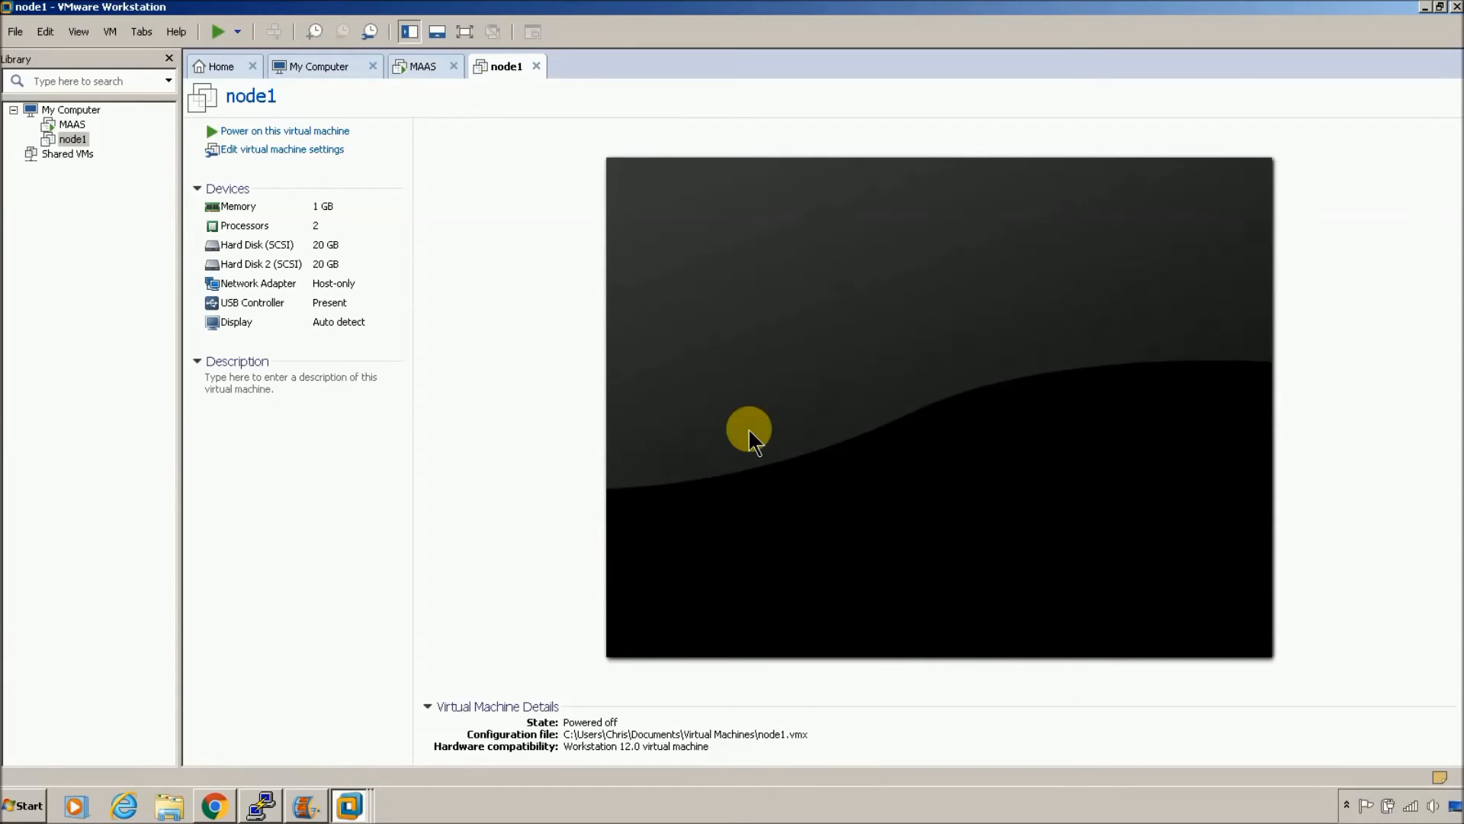
left_click(215, 805)
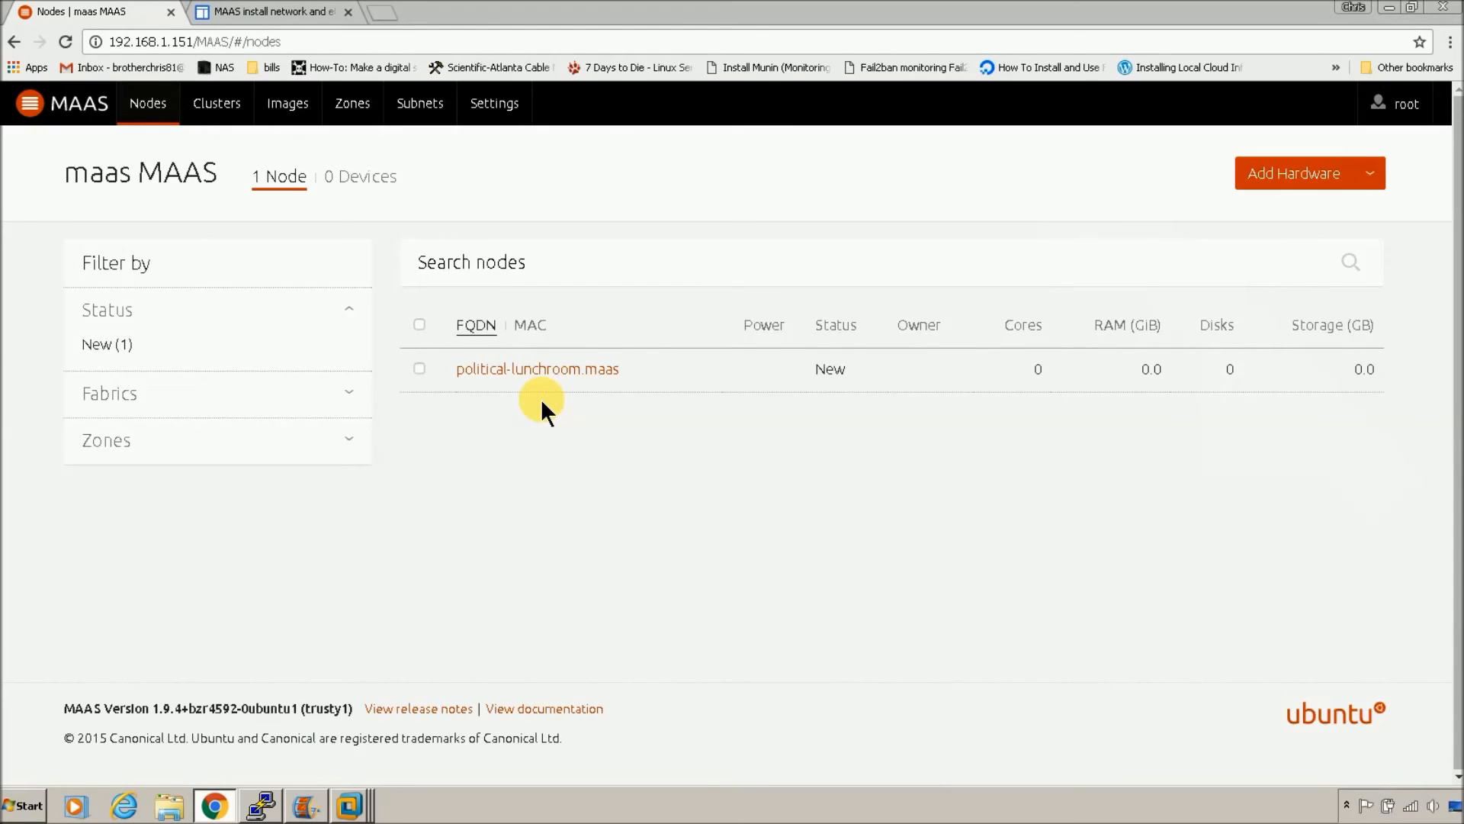
left_click(494, 368)
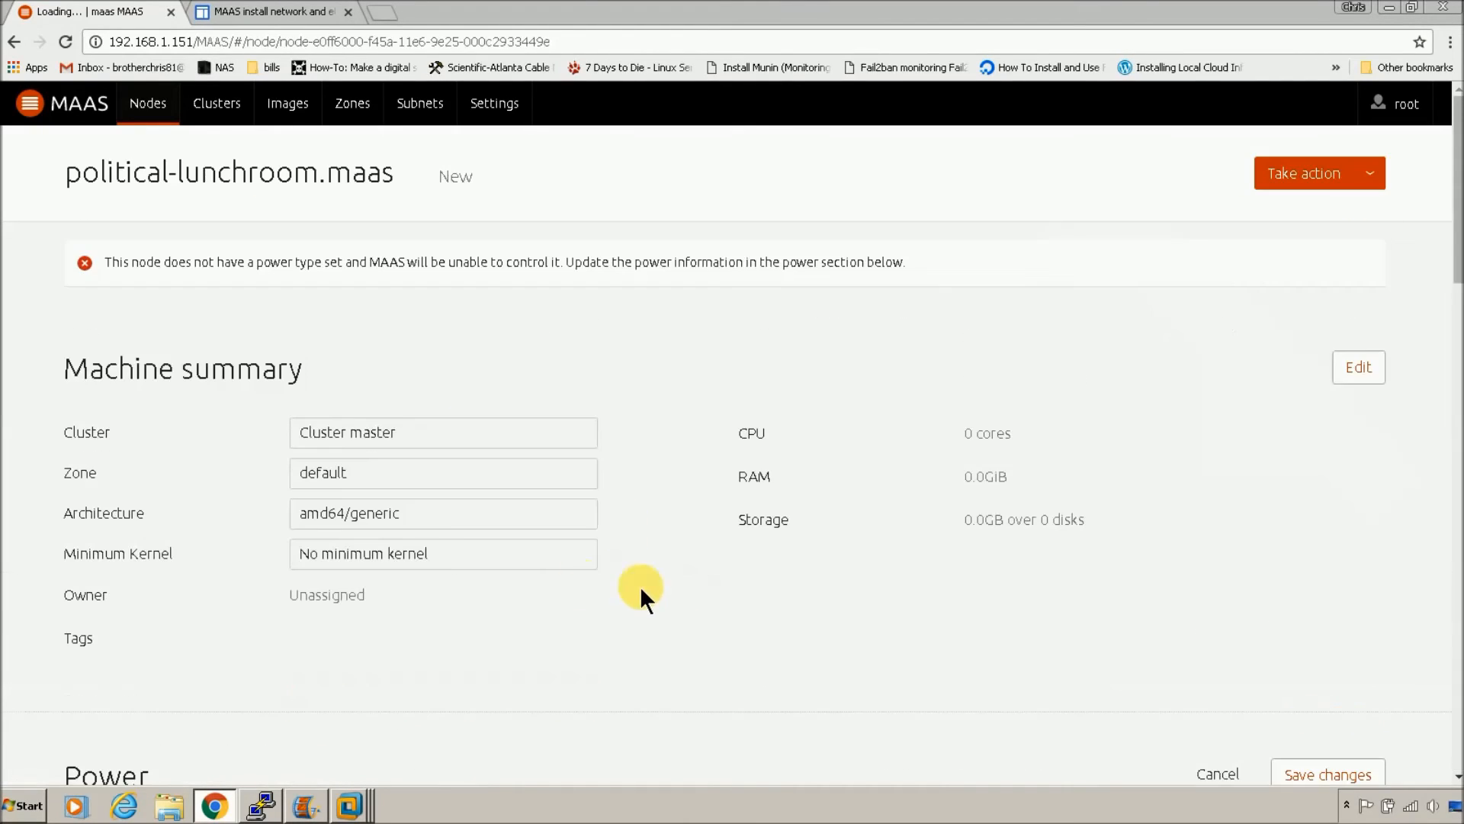
Step: Change political-lunchroom.maas's power type to Wake-on-LAN and save the changes
scroll(570, 602, "down", 5)
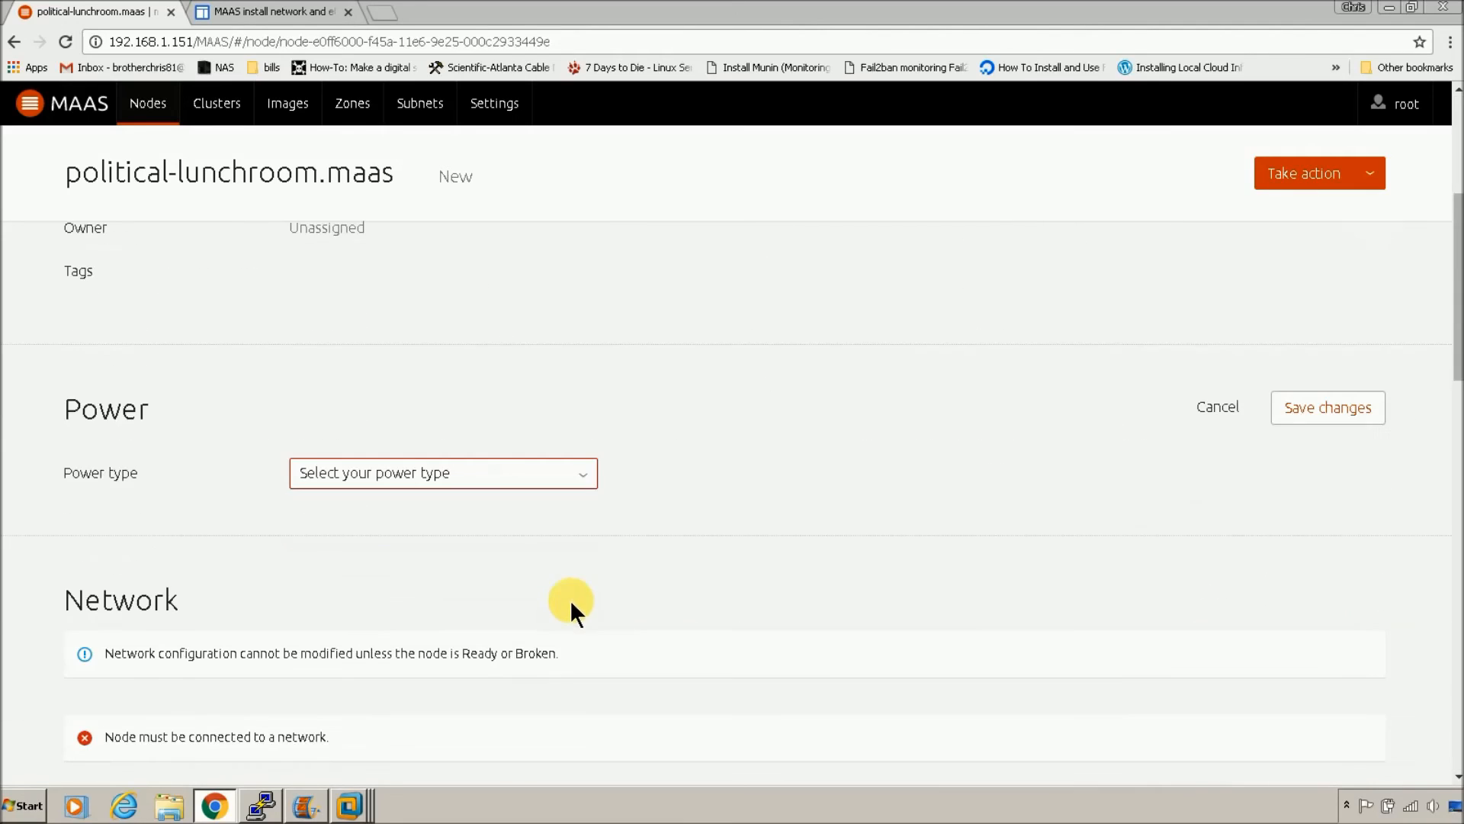
left_click(583, 473)
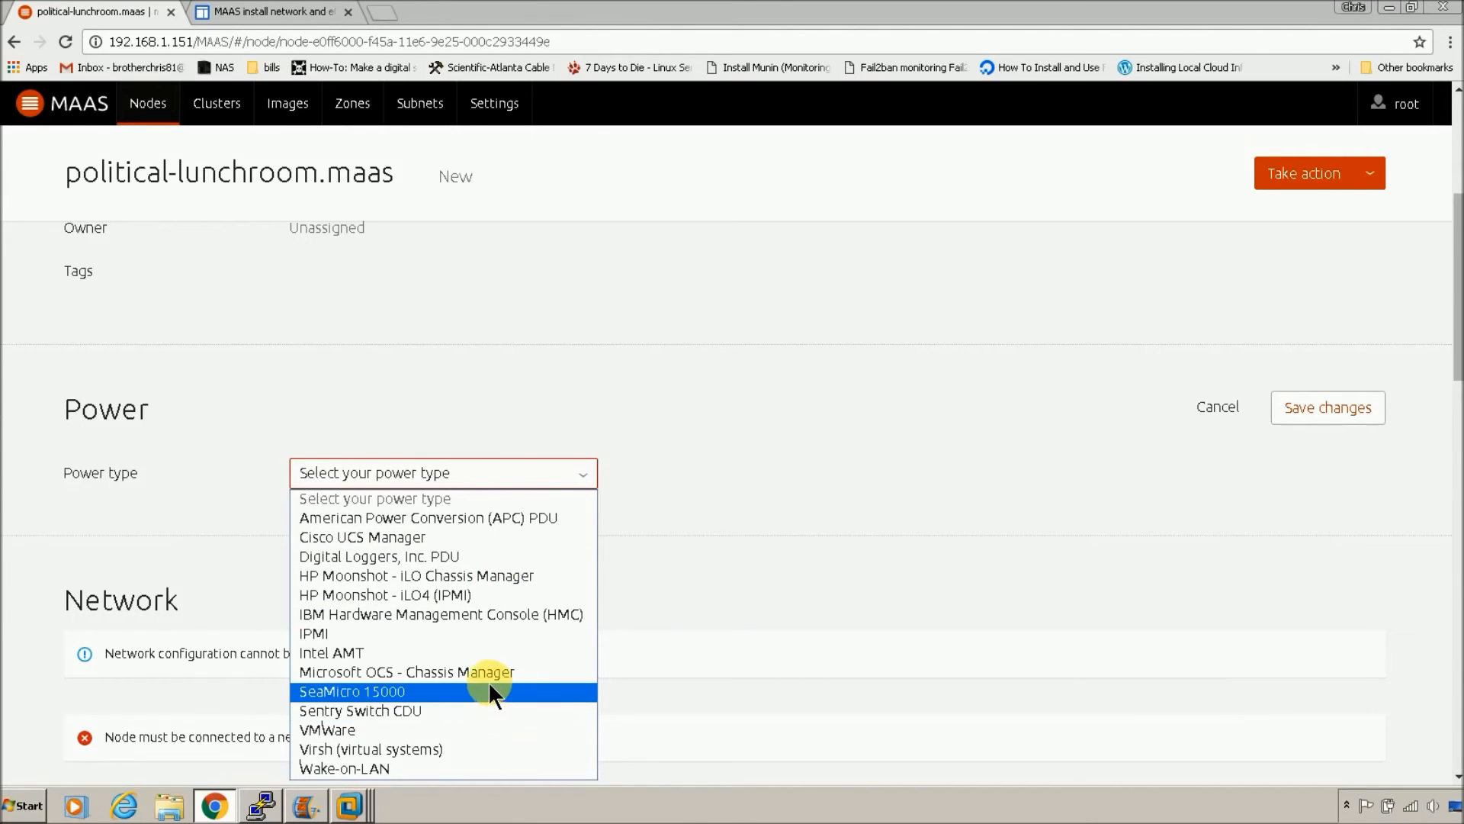
left_click(482, 766)
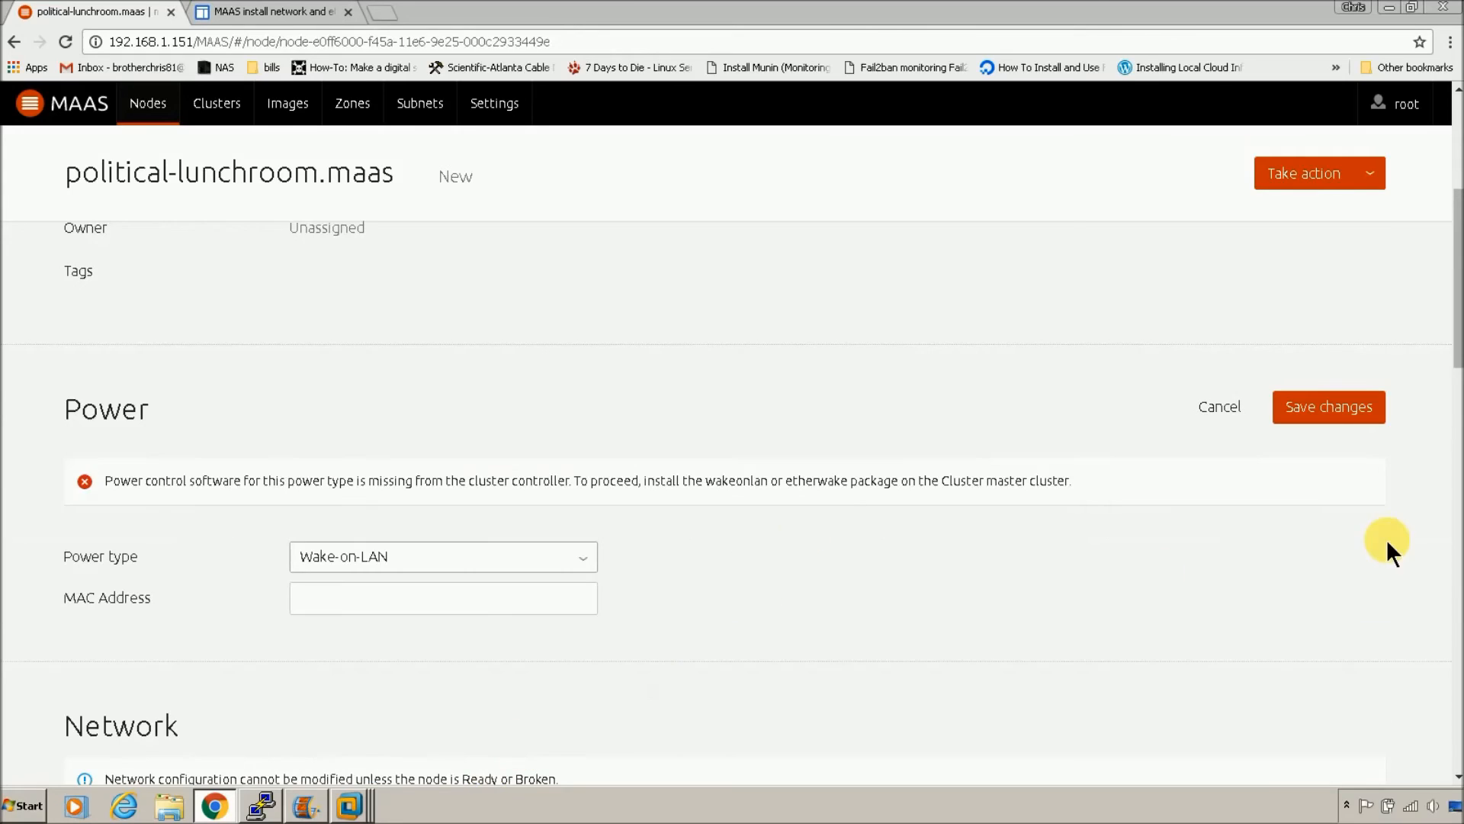
left_click(1342, 417)
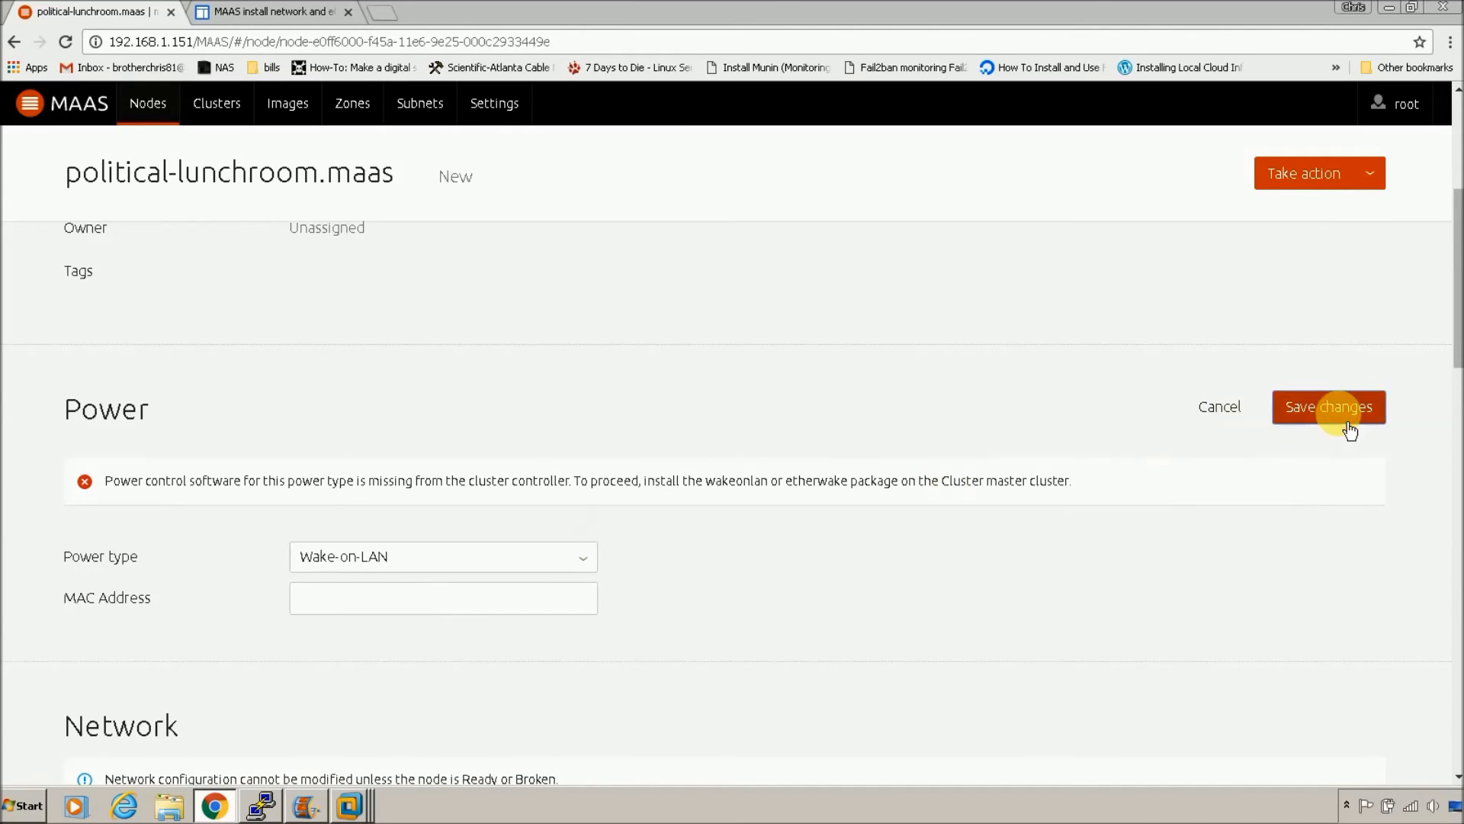
scroll(727, 554, "up", 4)
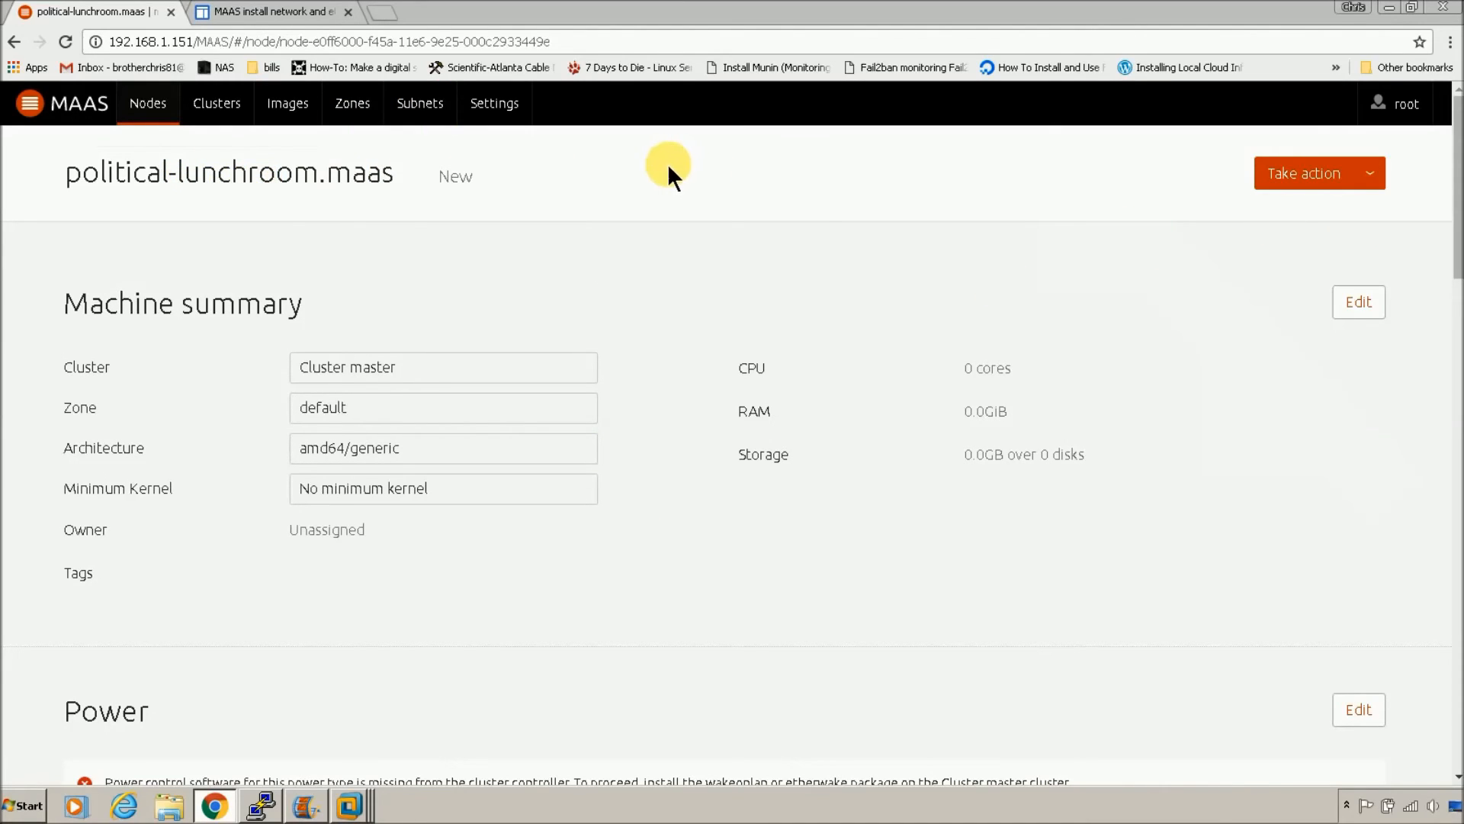
Step: Commission political-lunchroom.maas from the Nodes list via Take action > Commission
left_click(147, 104)
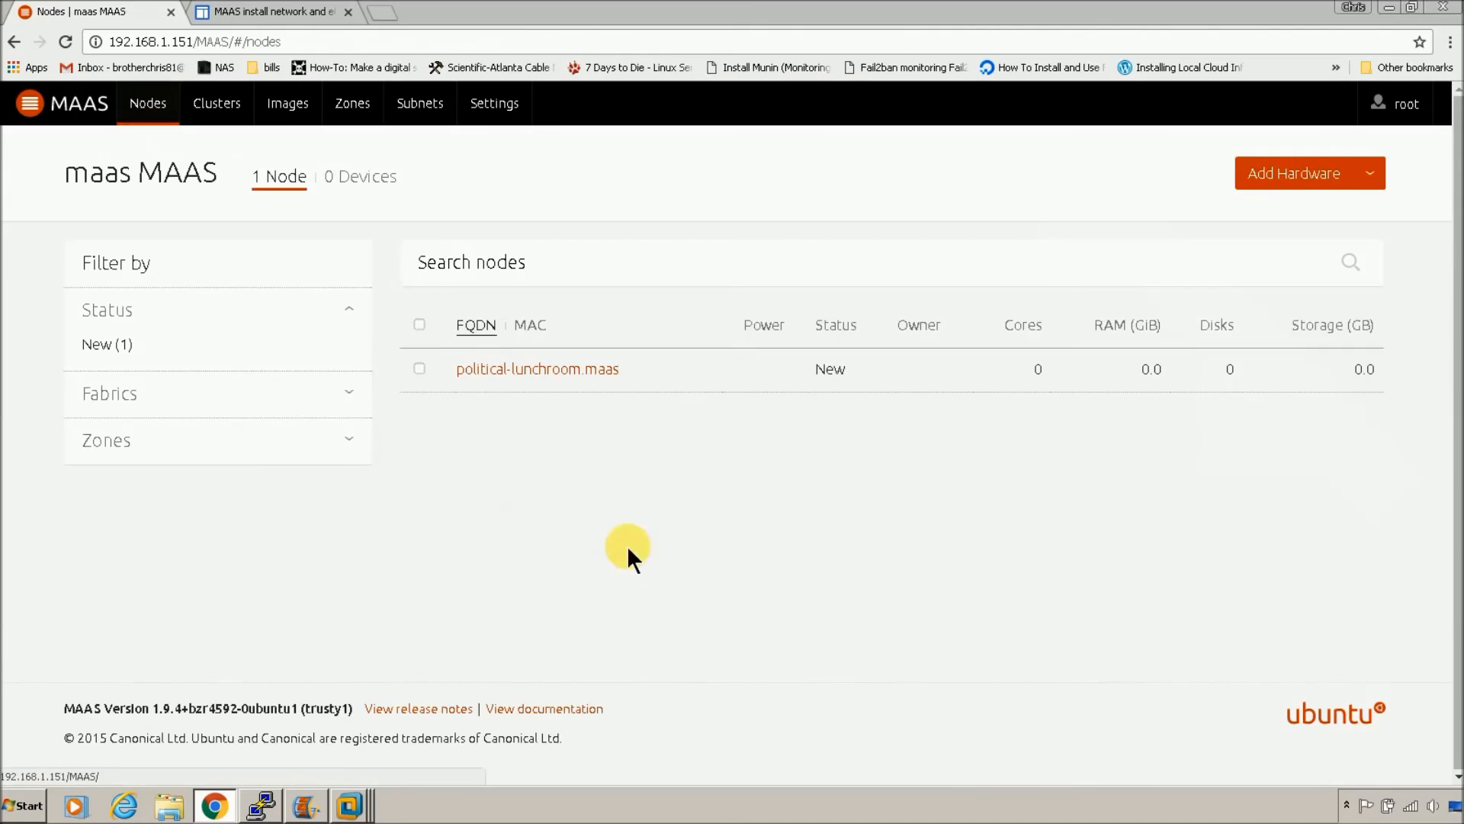
left_click(418, 324)
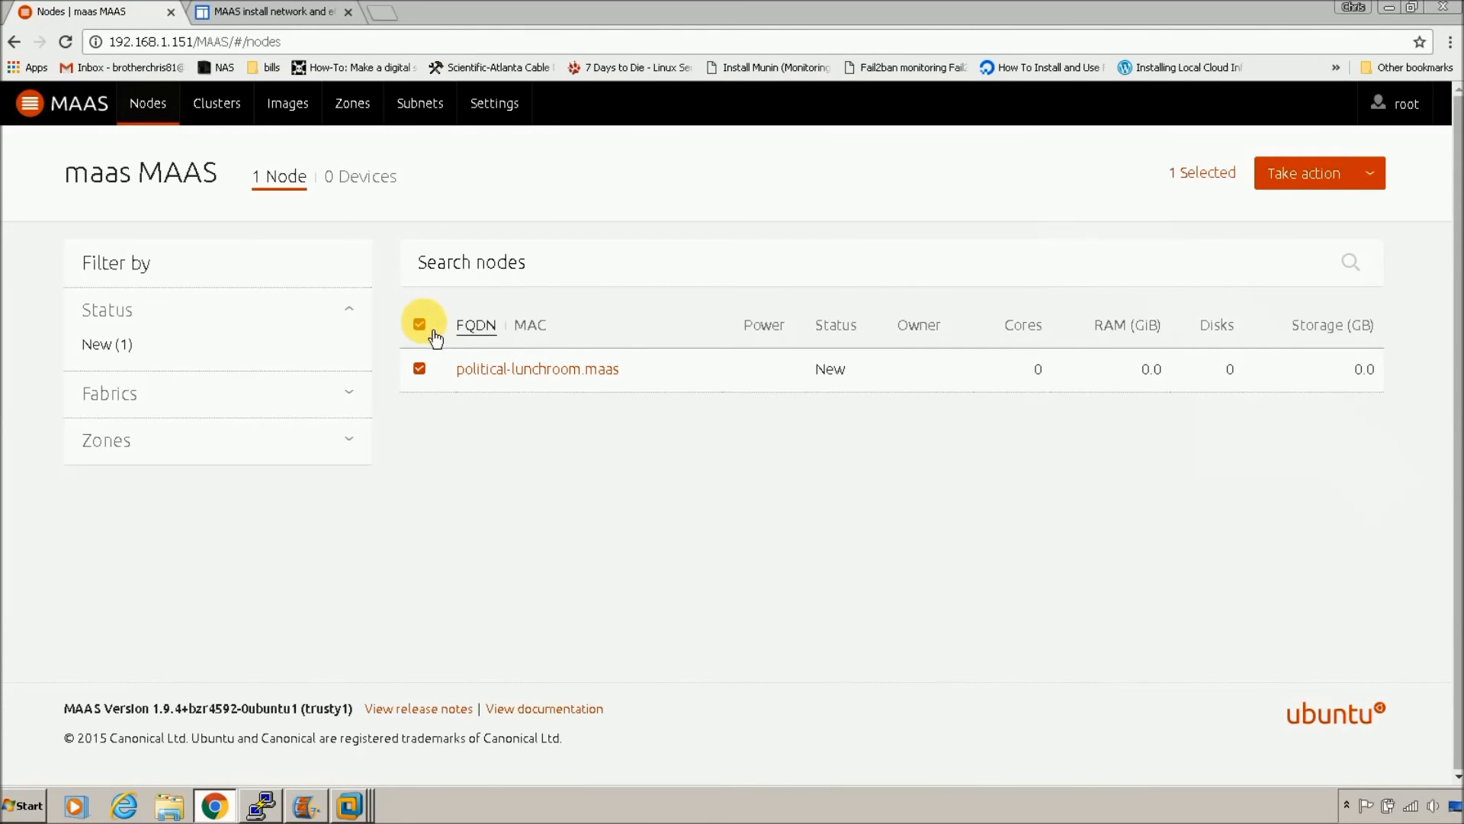
left_click(1384, 190)
left_click(1315, 204)
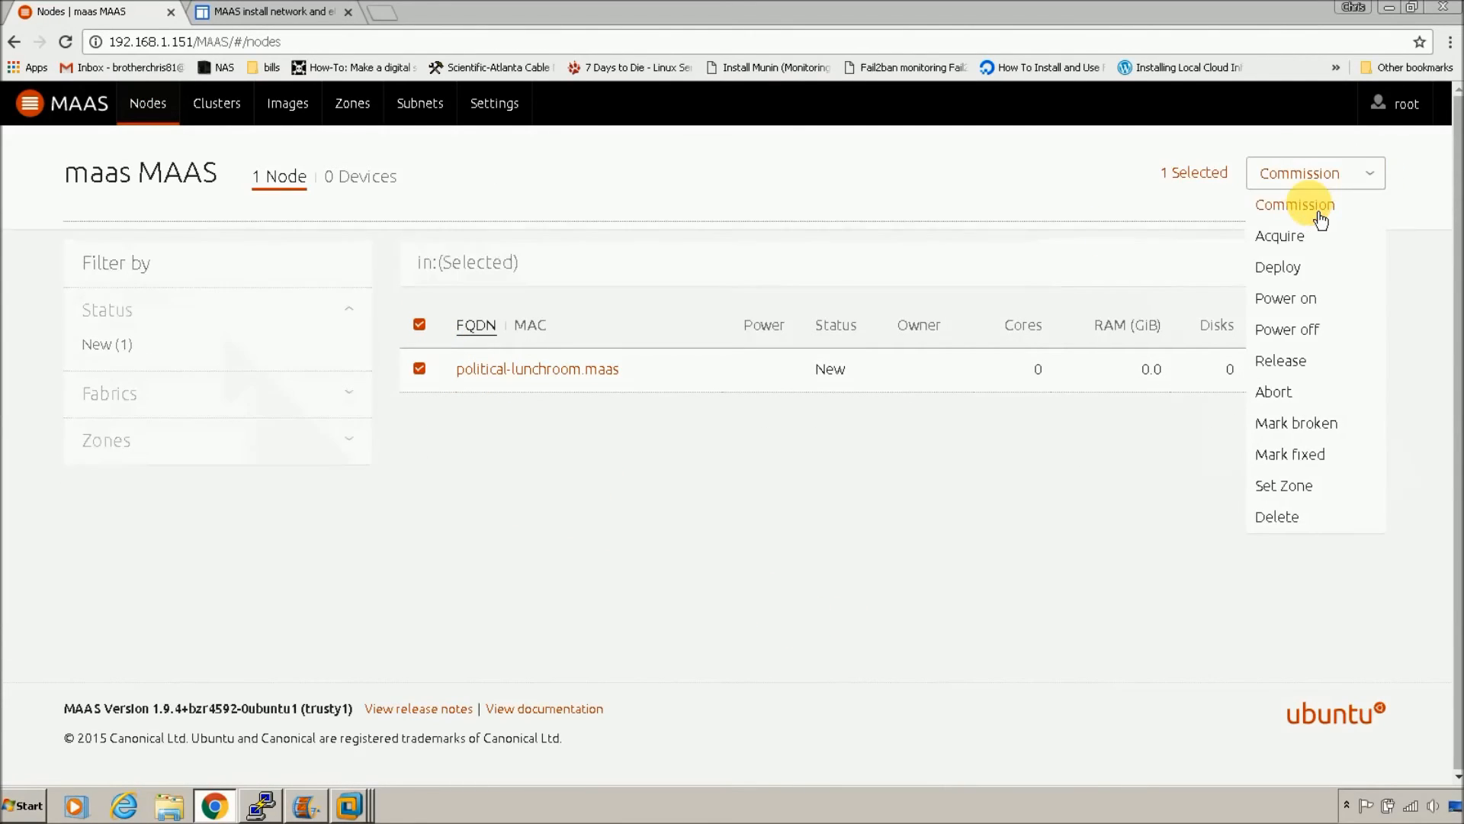
left_click(1364, 257)
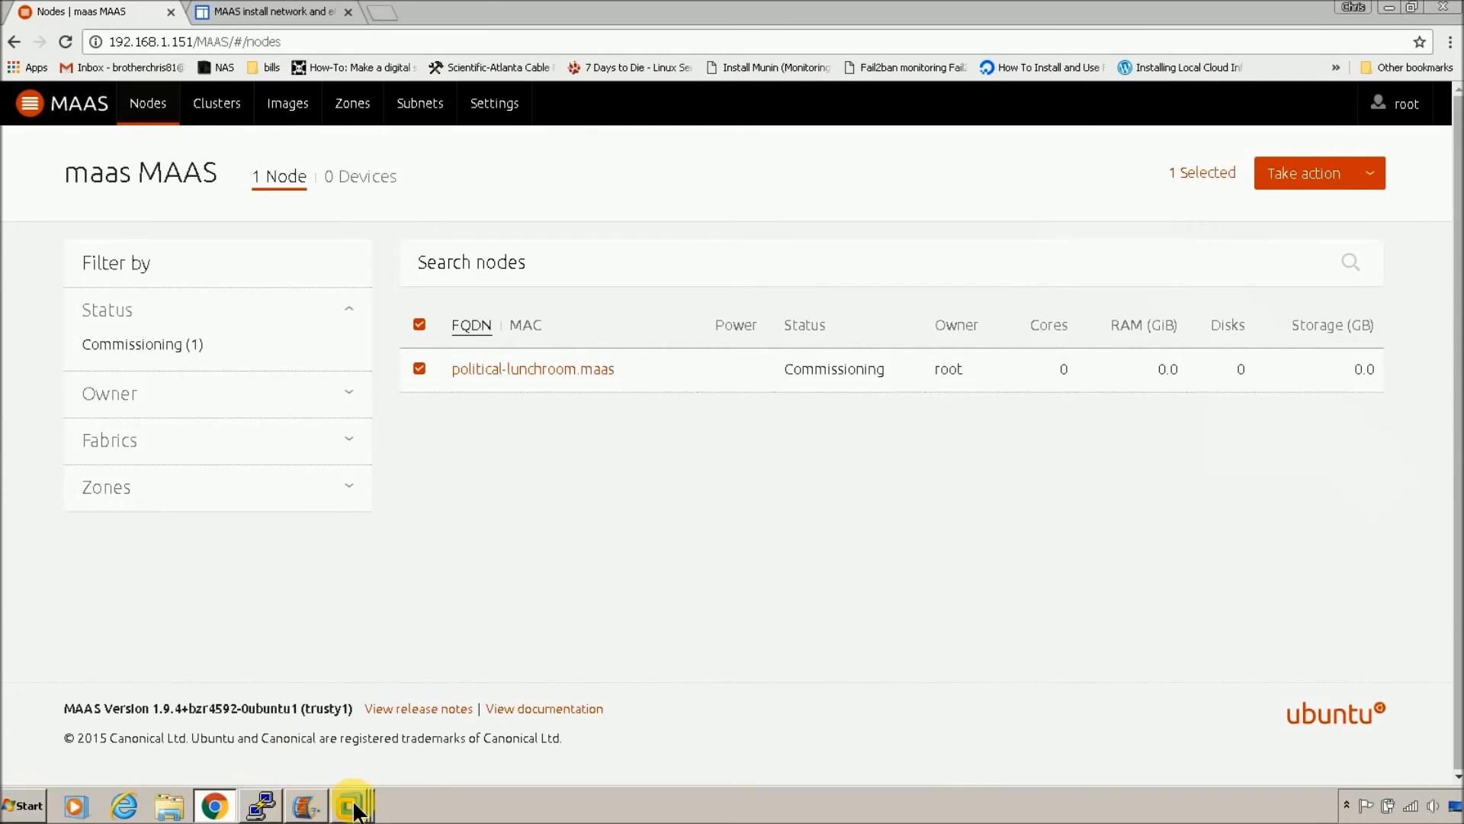
mouse_move(350, 806)
left_click(350, 757)
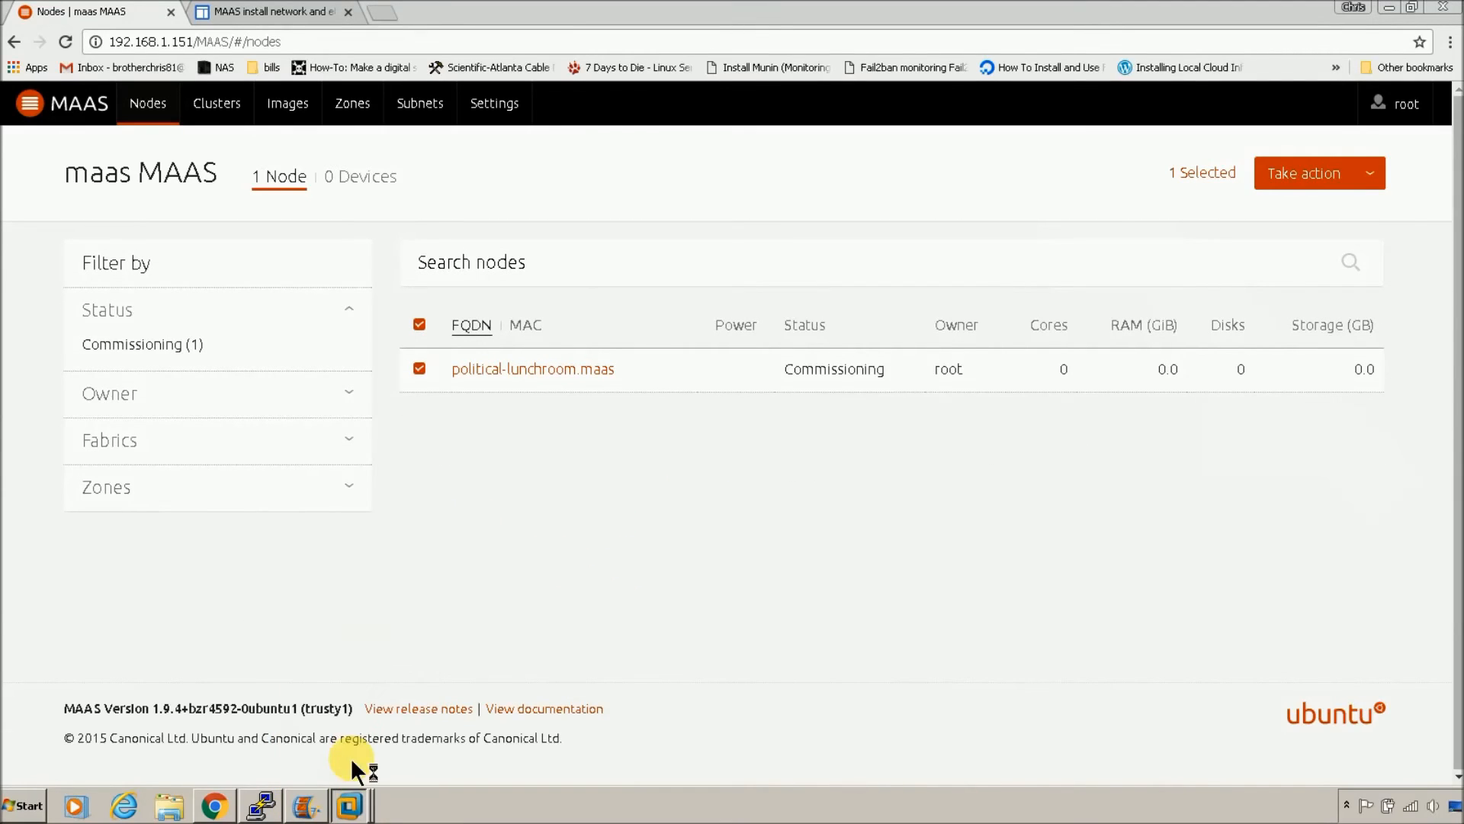
Step: Watch node1's console boot, then return to MAAS showing political-lunchroom.maas Ready with 2 cores
left_click(350, 806)
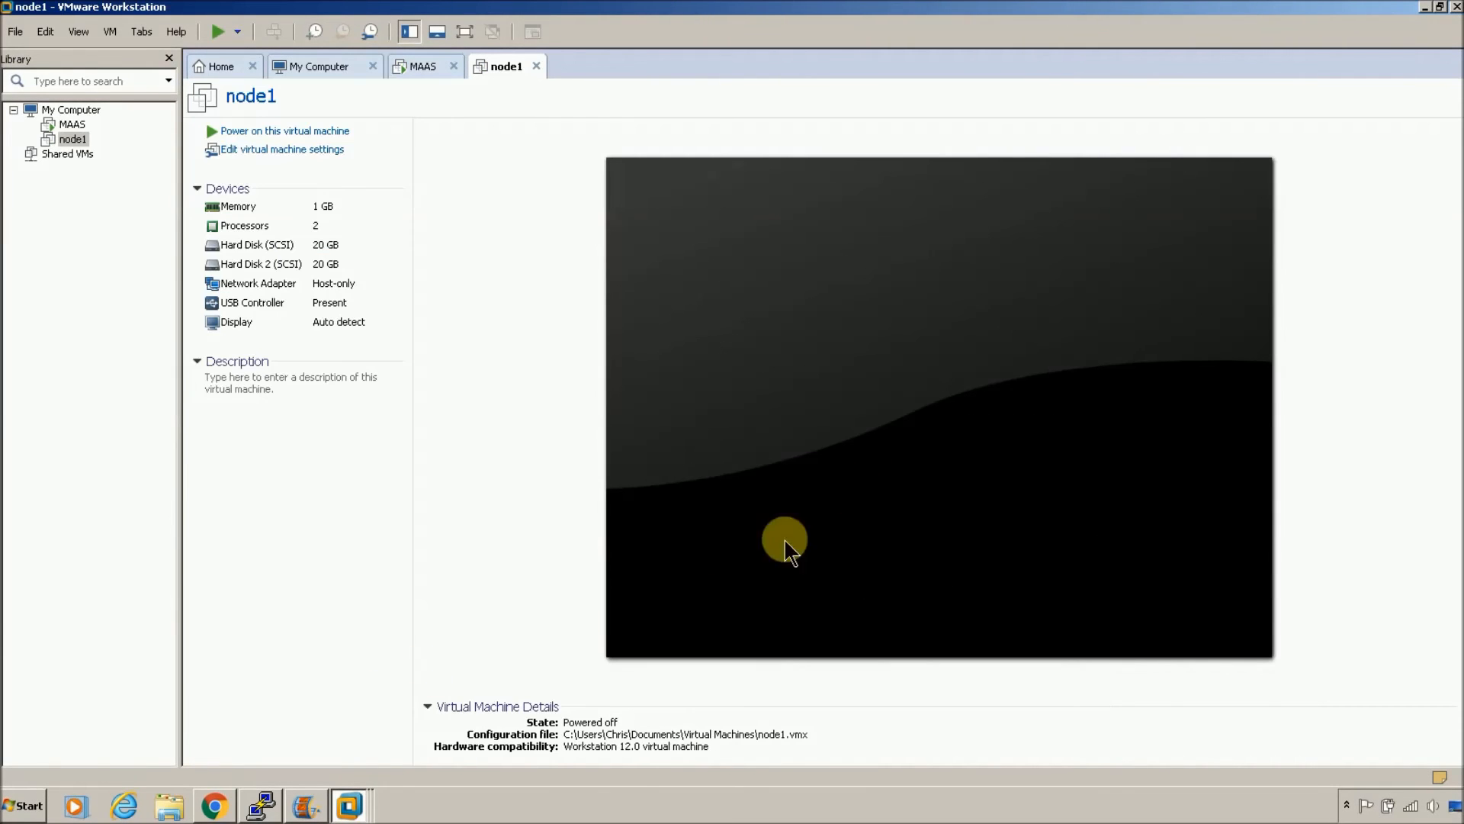
left_click(216, 807)
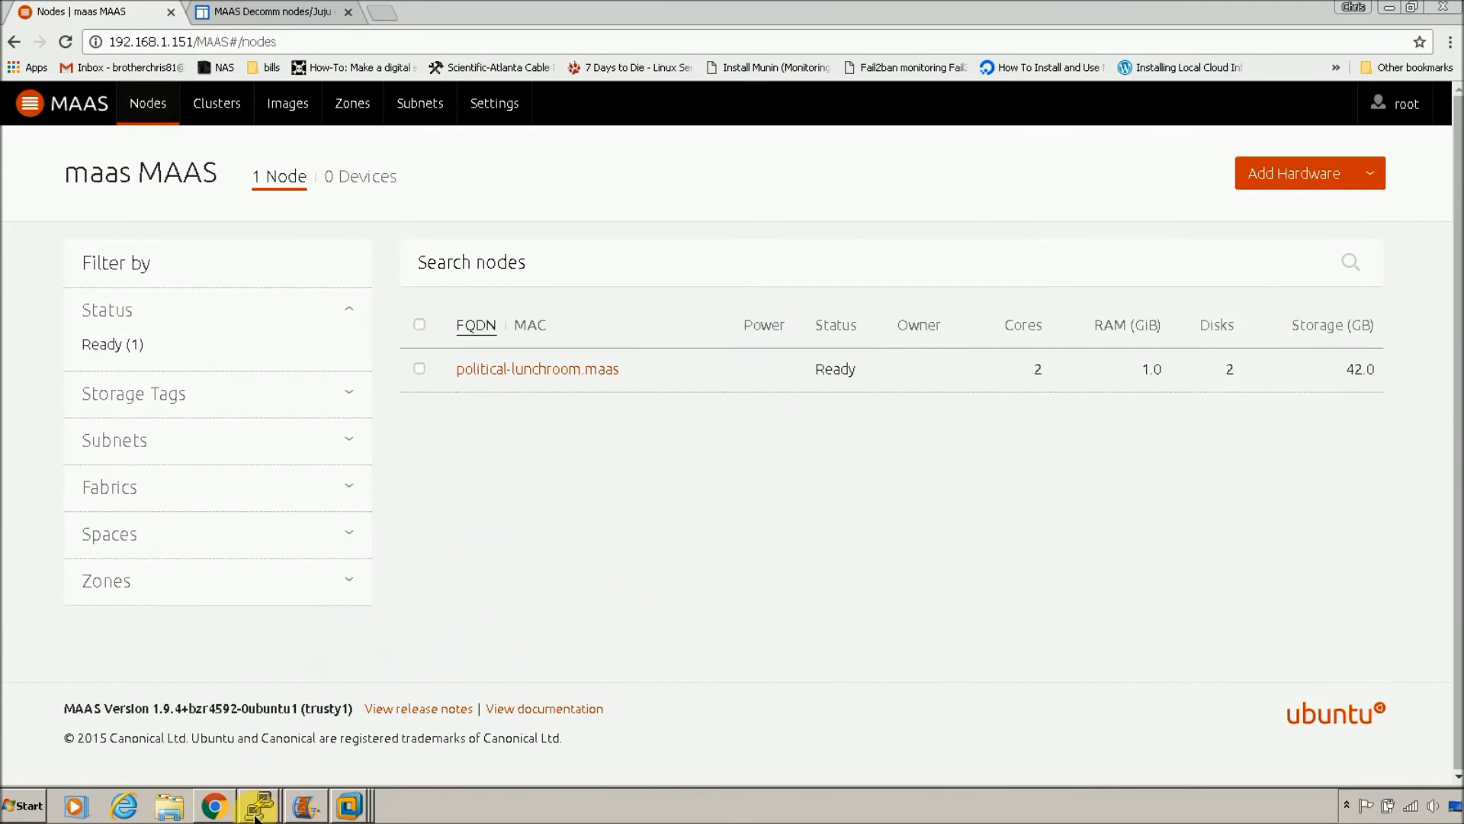
Step: Run 'cd ~/.juju' and 'nano environments.yaml' in the terminal, copied from the Juju guide
mouse_move(260, 812)
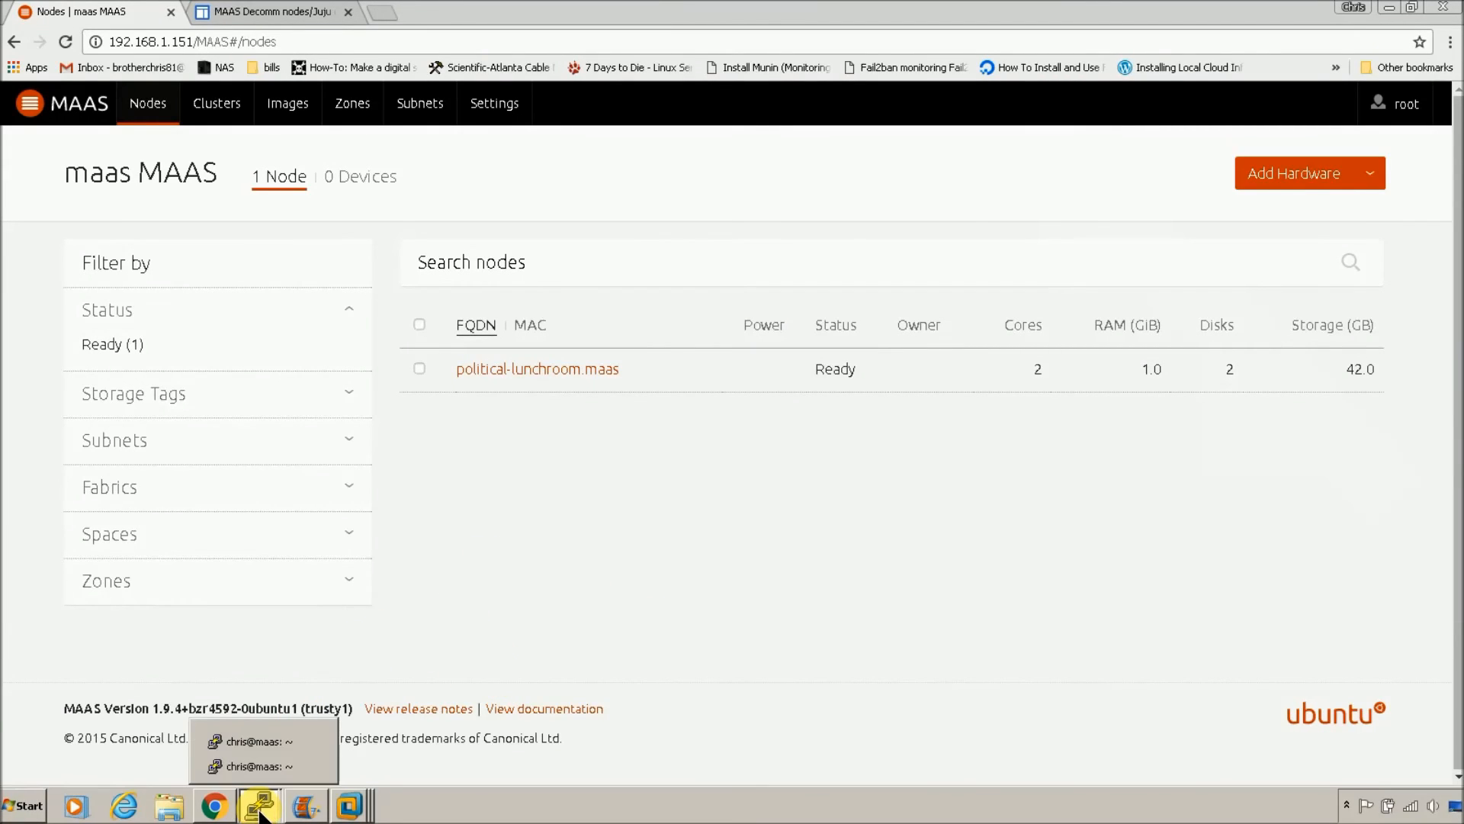
left_click(260, 759)
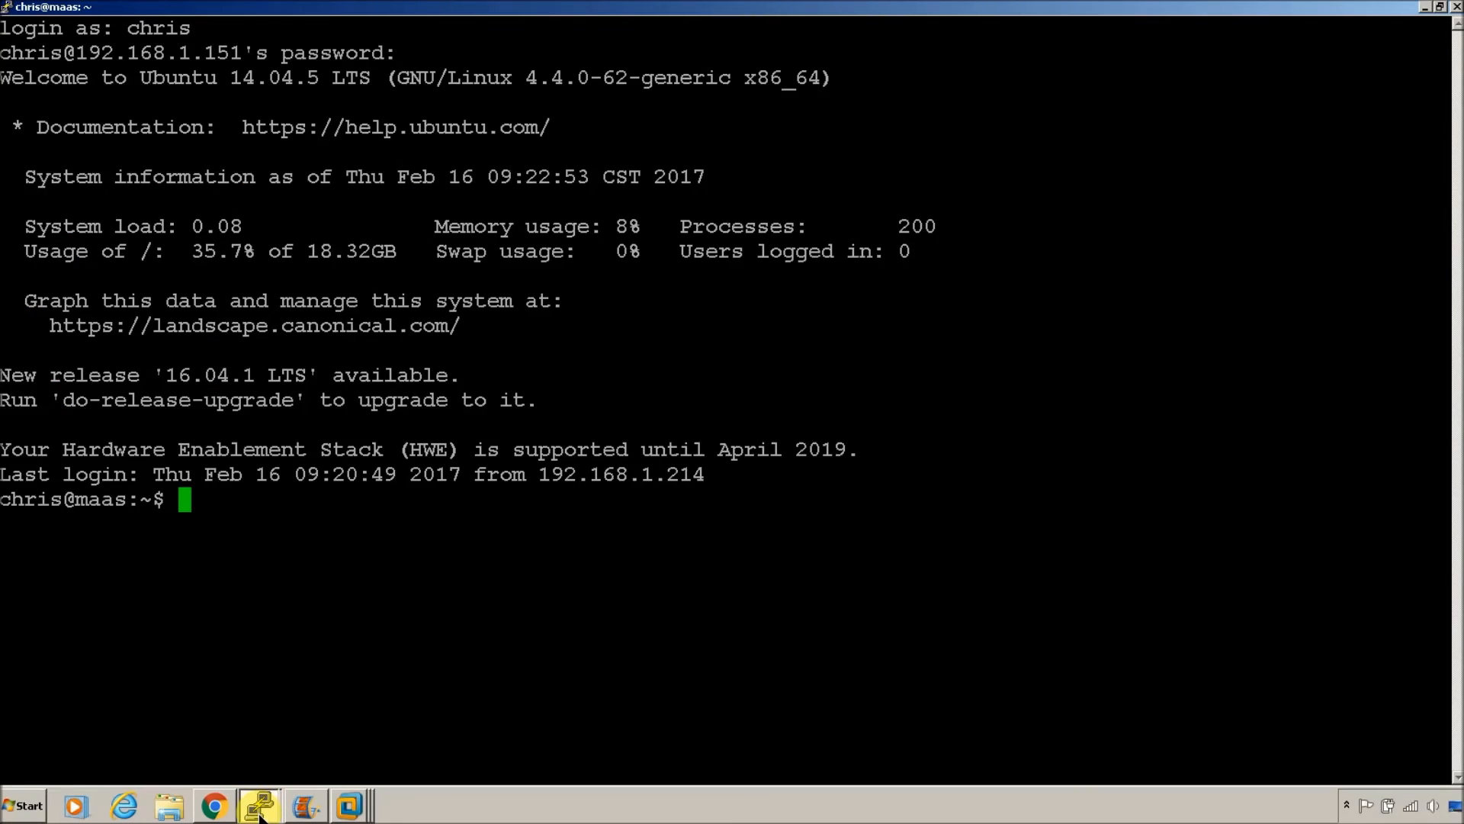
left_click(216, 813)
left_click(253, 10)
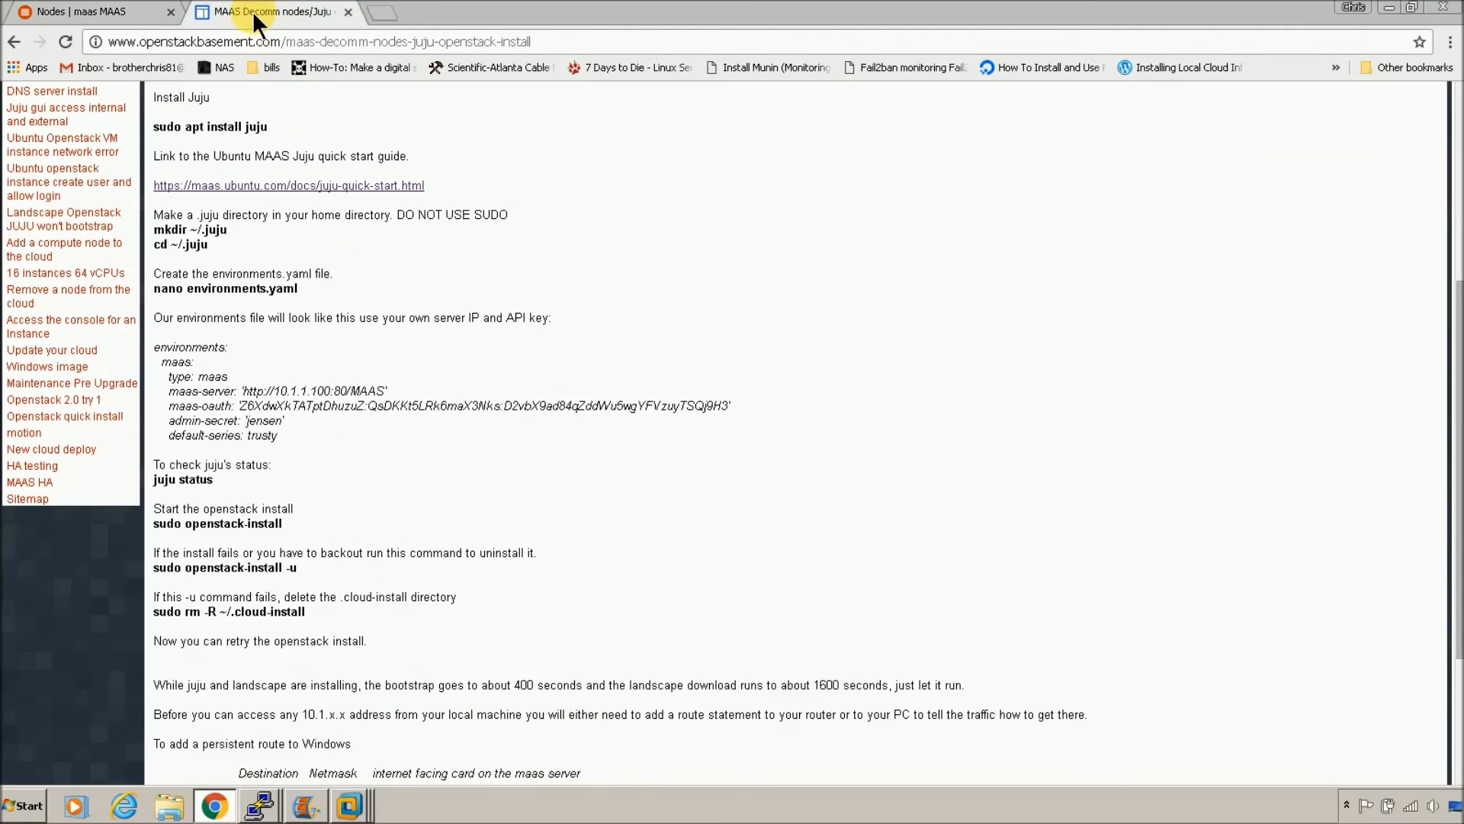
left_click_drag(209, 244, 157, 246)
key("ctrl+c")
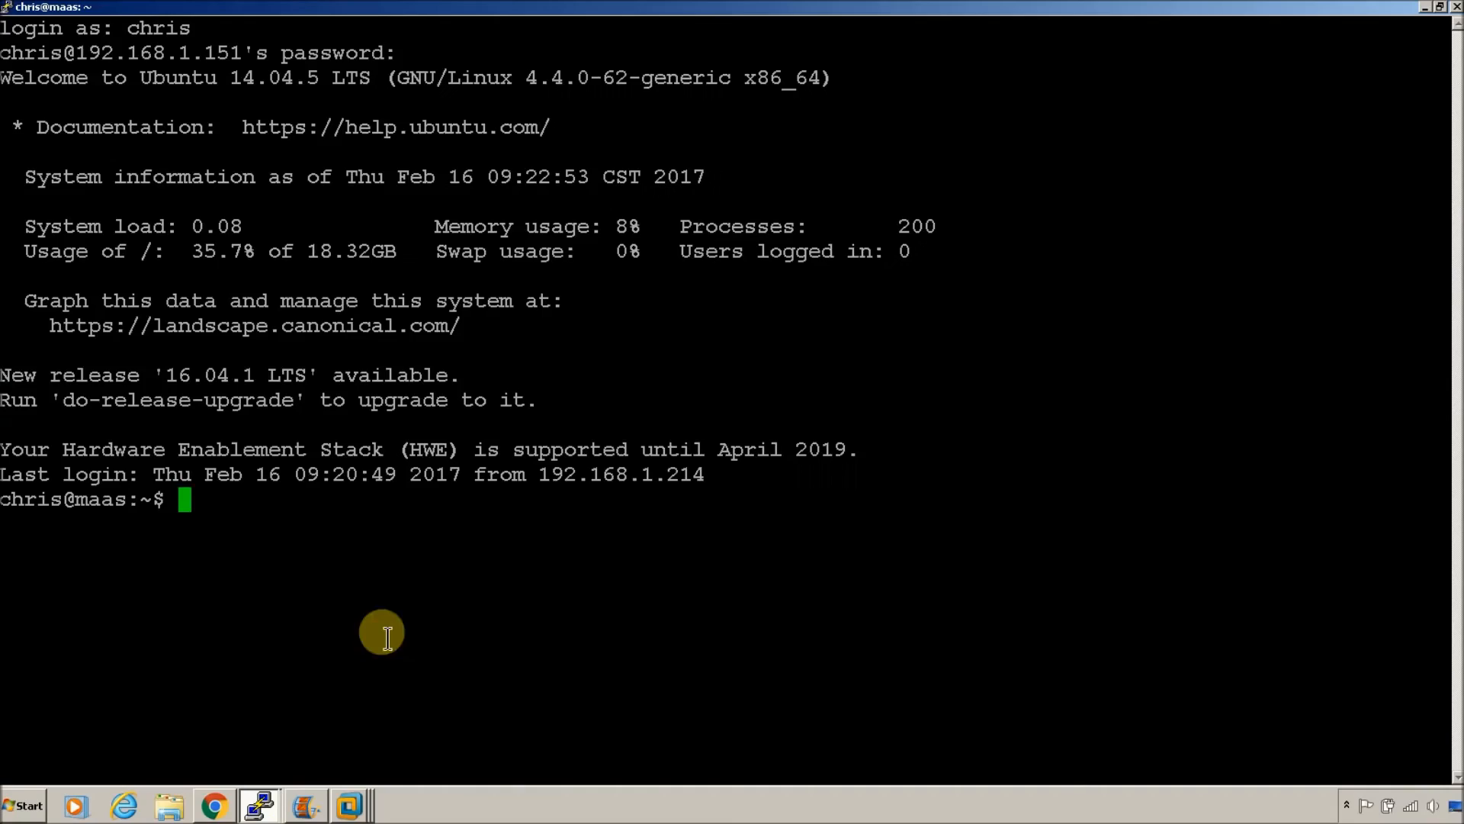
left_click(257, 808)
right_click(392, 608)
left_click(215, 808)
left_click_drag(300, 290, 155, 290)
left_click(257, 809)
right_click(408, 602)
left_click(216, 809)
Step: Paste the example environments YAML block into the file and clear the sample maas-oauth value
left_click_drag(278, 436, 155, 349)
left_click(259, 807)
right_click(546, 373)
key("Up")
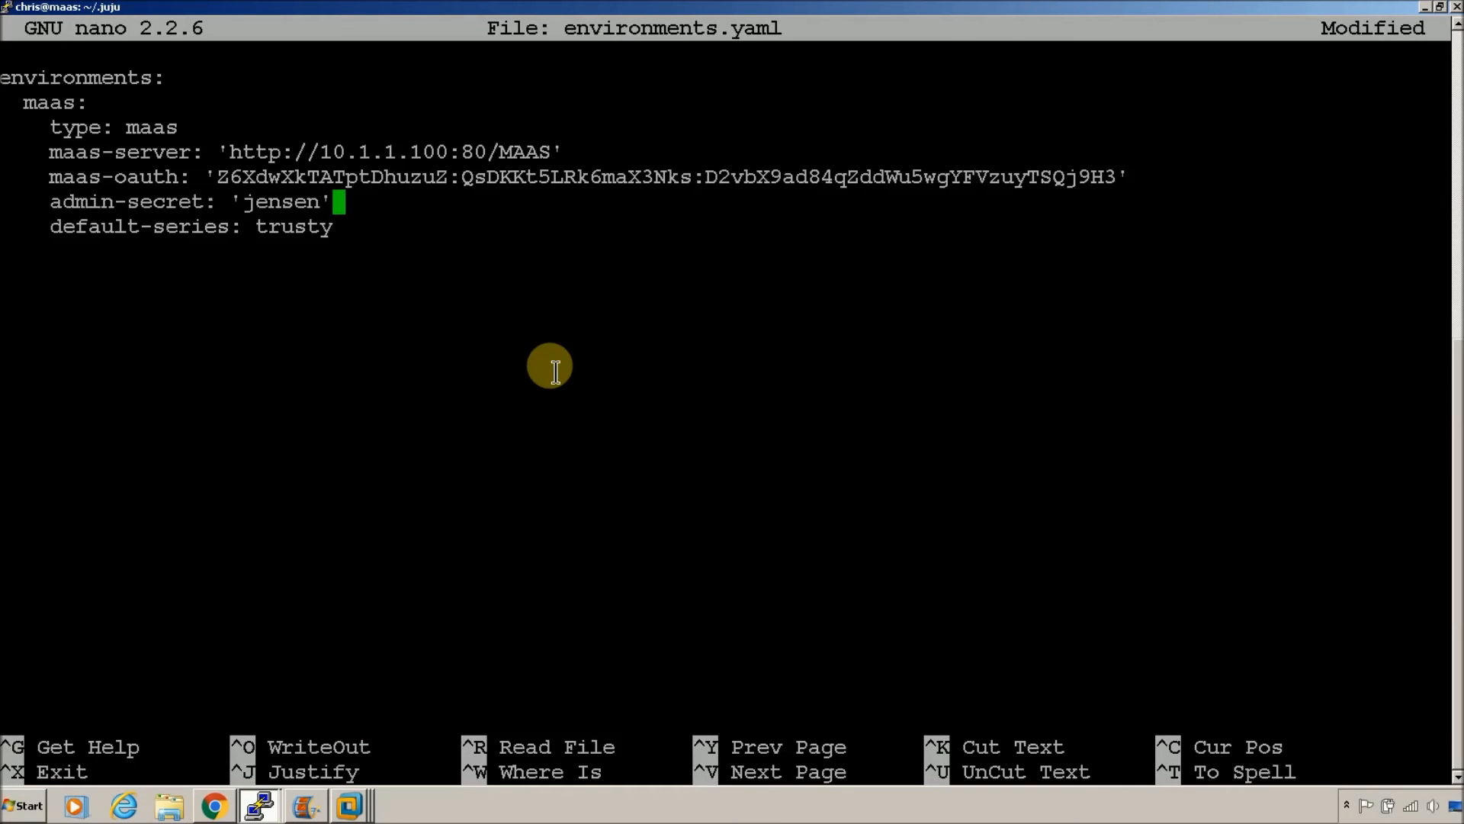
key("Up")
key("Left")
key("Left")
key("Left")
key("Left")
key("Left")
key("Left")
key("Left")
key("Left")
key("Left")
key("Delete")
key("Delete")
key("Delete")
key("Delete")
key("Delete")
key("Delete")
key("Delete")
key("Delete")
key("Delete")
key("Delete")
key("Delete")
key("Delete")
key("Delete")
key("Delete")
key("Delete")
key("Delete")
key("Delete")
key("Delete")
key("Delete")
key("Delete")
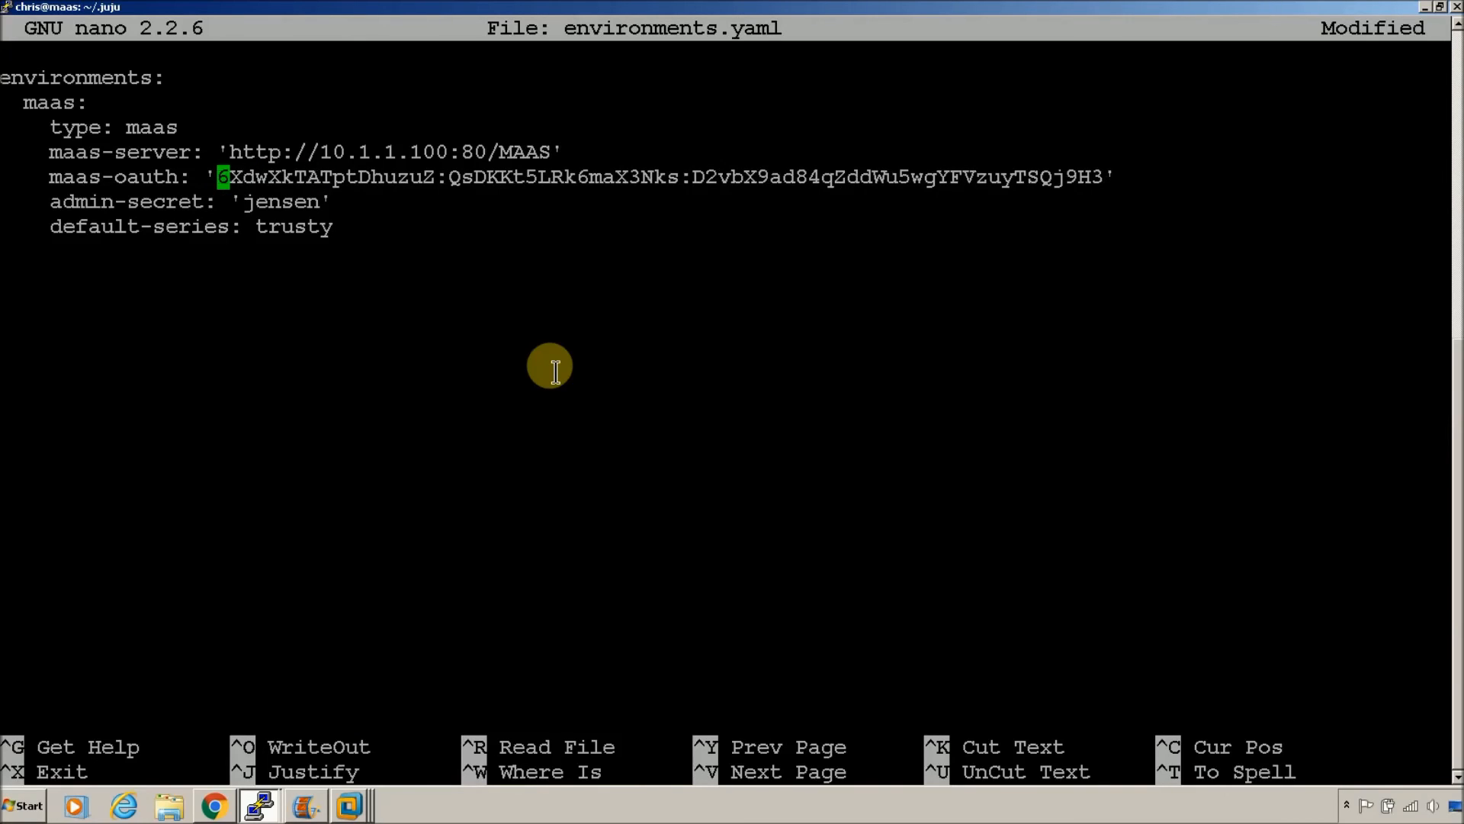
key("Delete")
key("Delete")
key("Delete")
key("Delete")
key("Delete")
key("Delete")
key("Delete")
key("Delete")
key("Delete")
key("Delete")
key("Delete")
key("Delete")
key("Delete")
key("Delete")
key("Delete")
key("Delete")
key("Delete")
key("Delete")
key("Delete")
key("Delete")
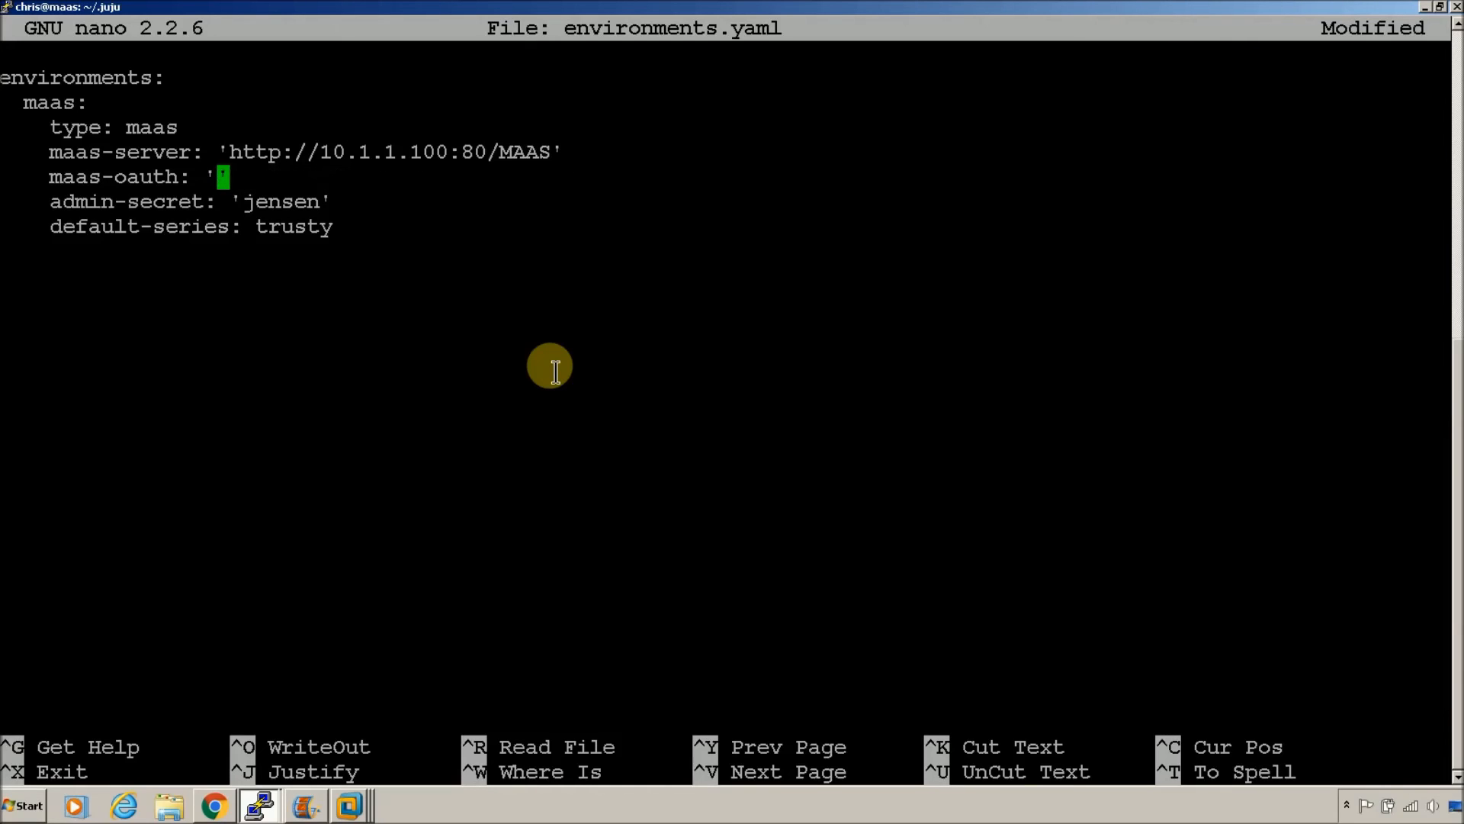
Step: Copy root's MAAS API key from user preferences into maas-oauth and save environments.yaml
left_click(213, 803)
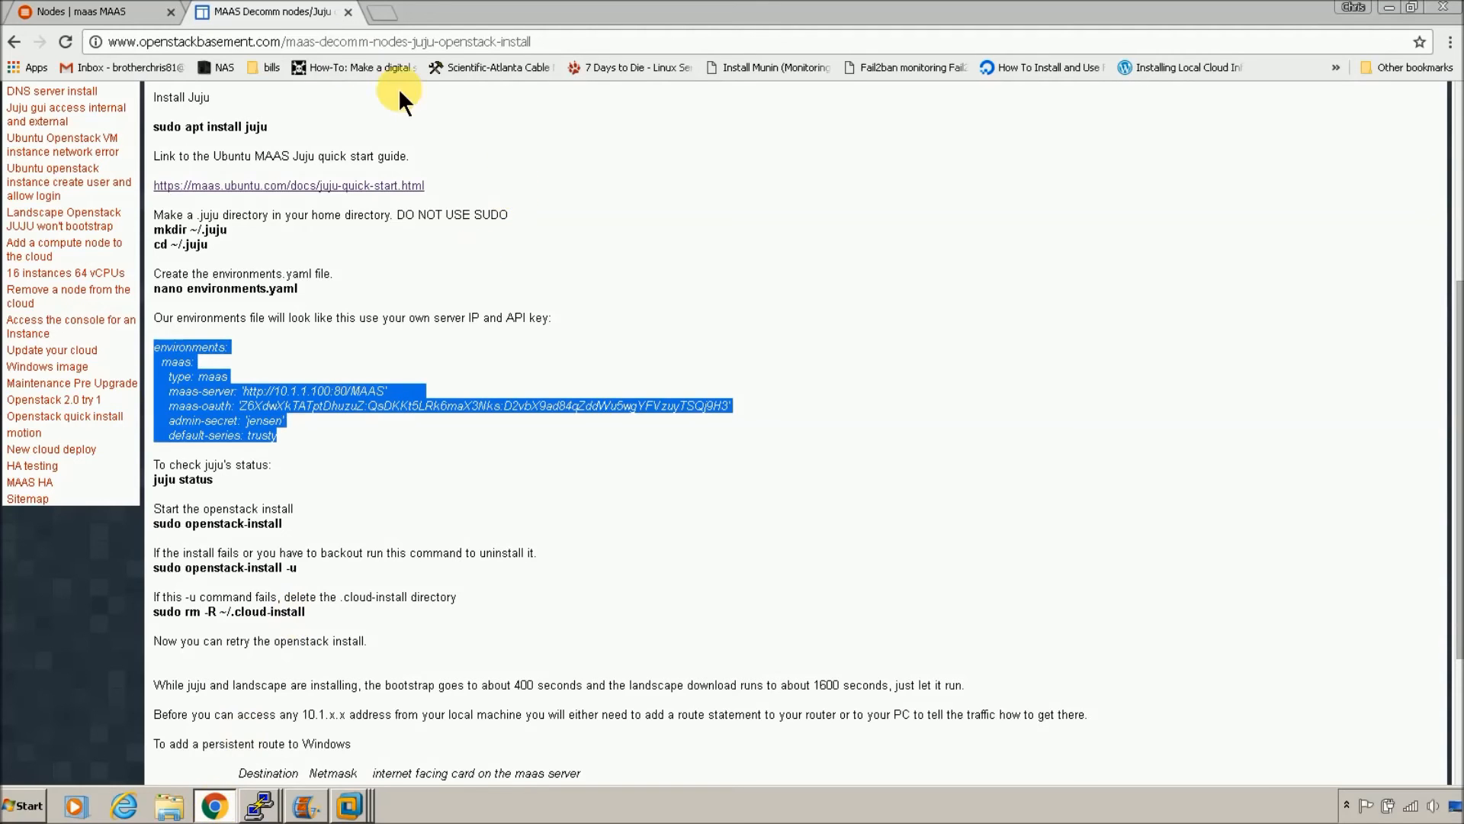
left_click(80, 11)
left_click(1395, 102)
left_click(1296, 147)
left_click(444, 385)
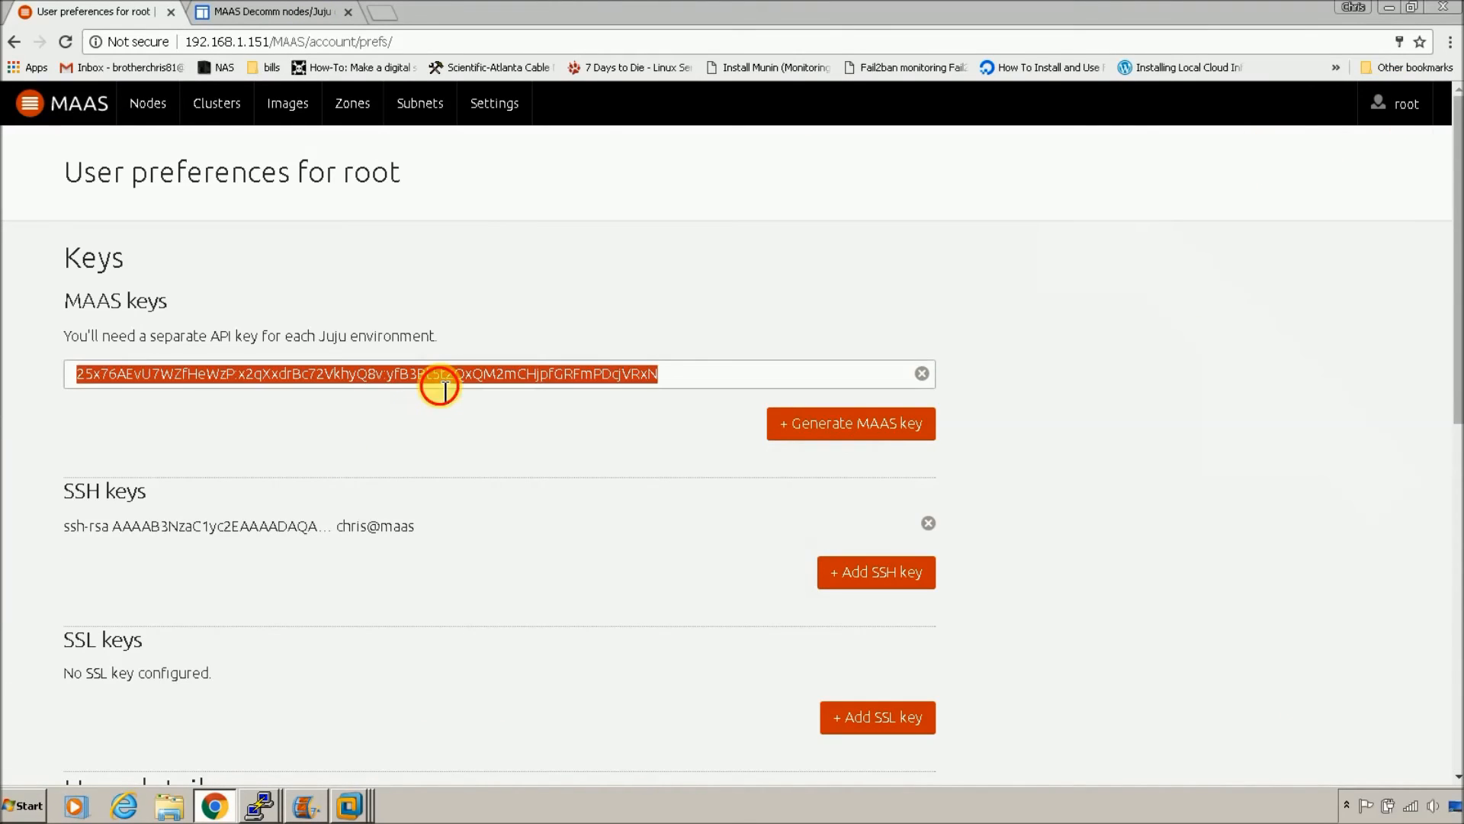
left_click(265, 803)
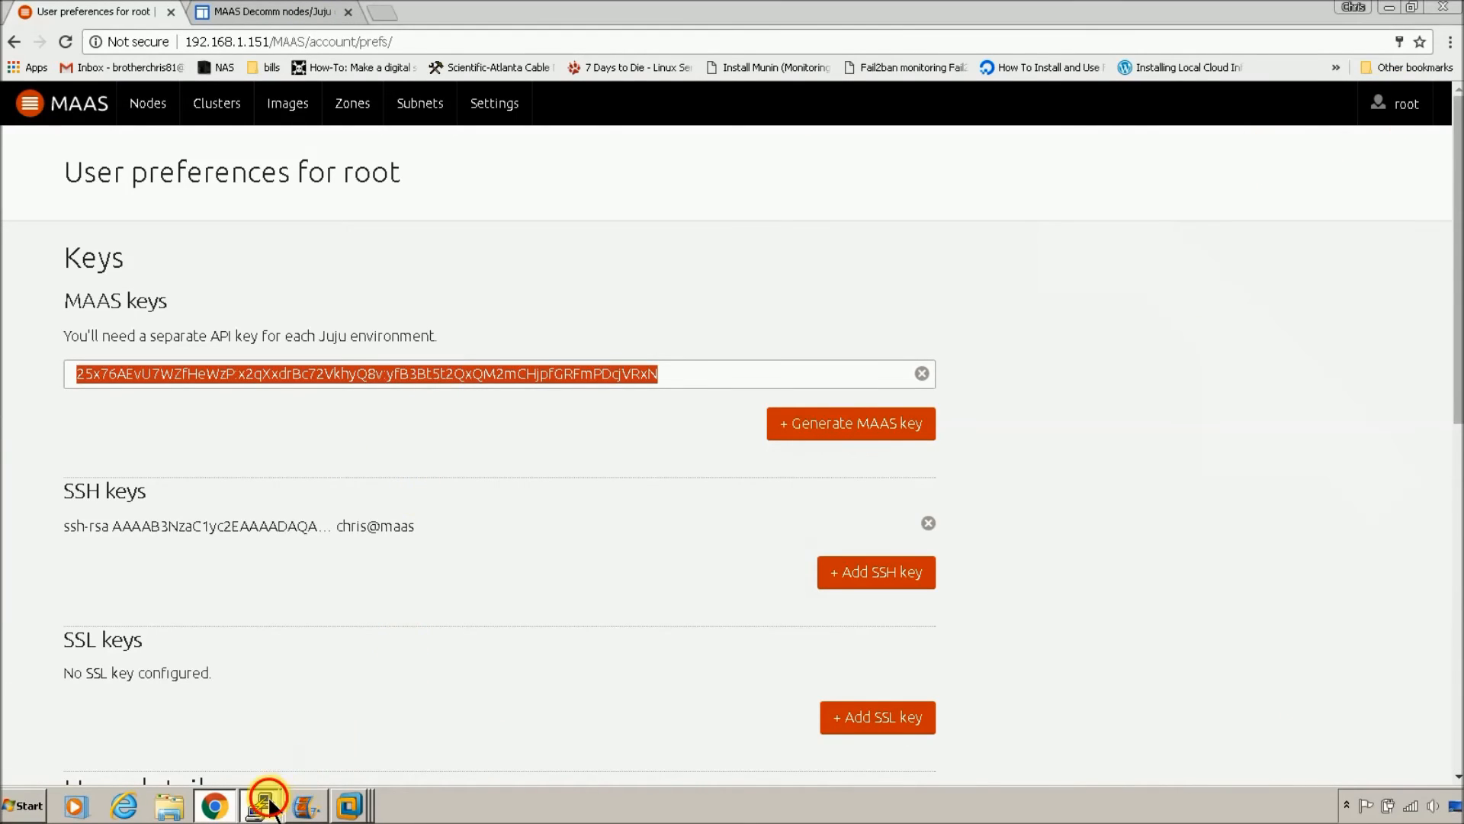
left_click(263, 765)
right_click(497, 550)
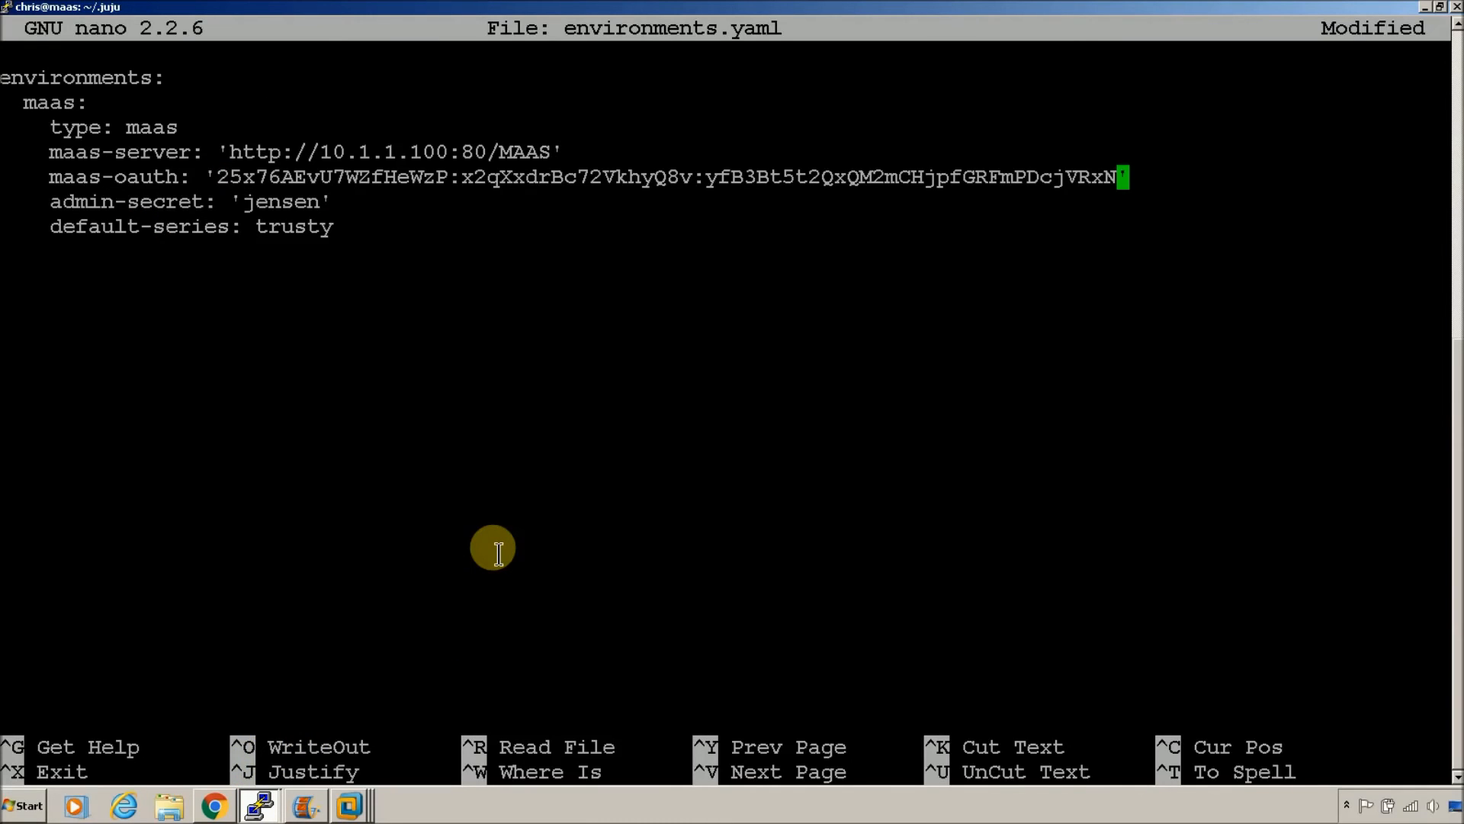
key("ctrl+x")
key("y")
key("Return")
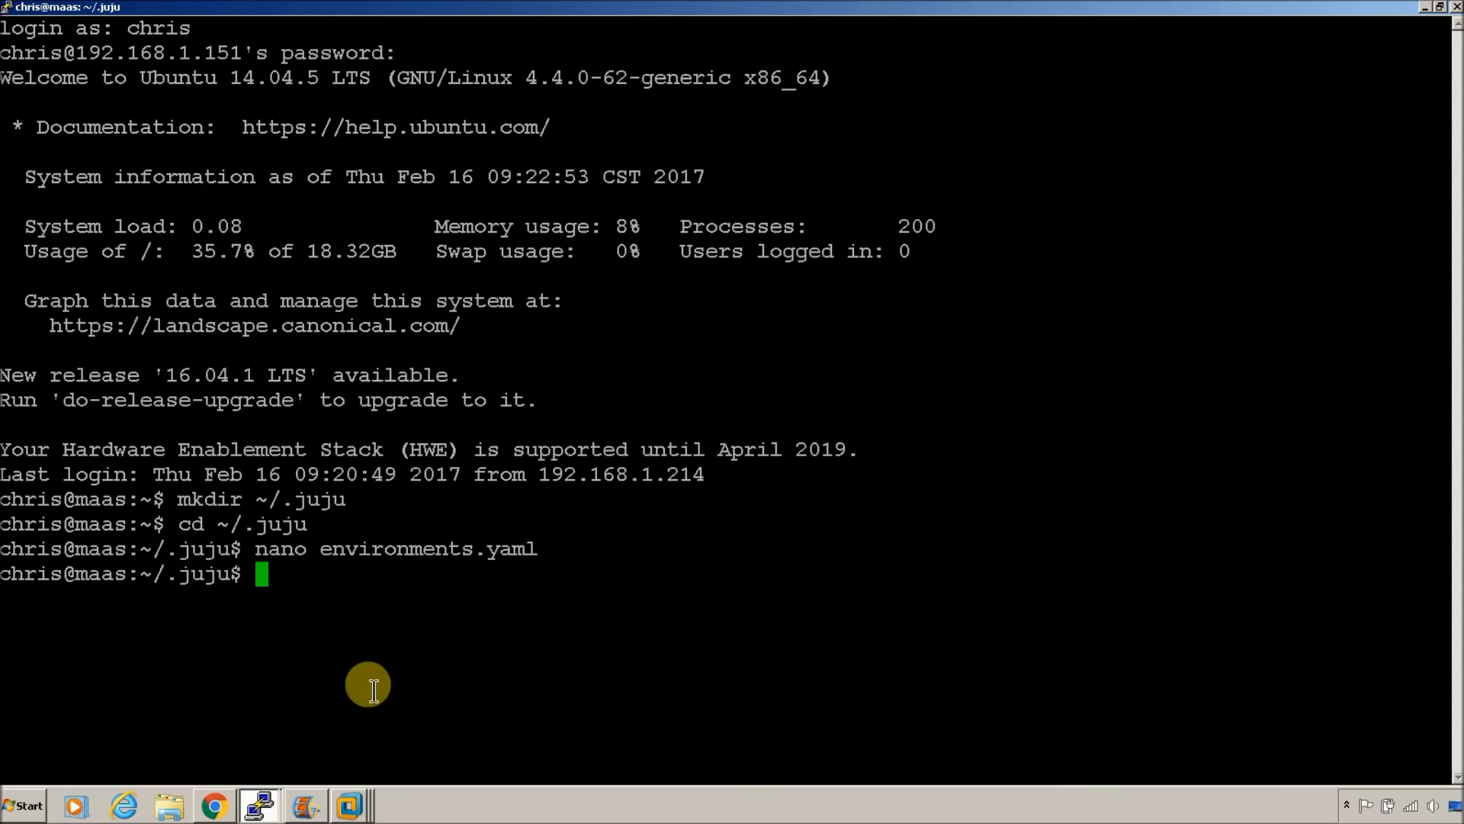
Step: Start 'sudo apt install openstack' on the MAAS server, then show VMware Workstation's My Computer view
type("sudo apt in")
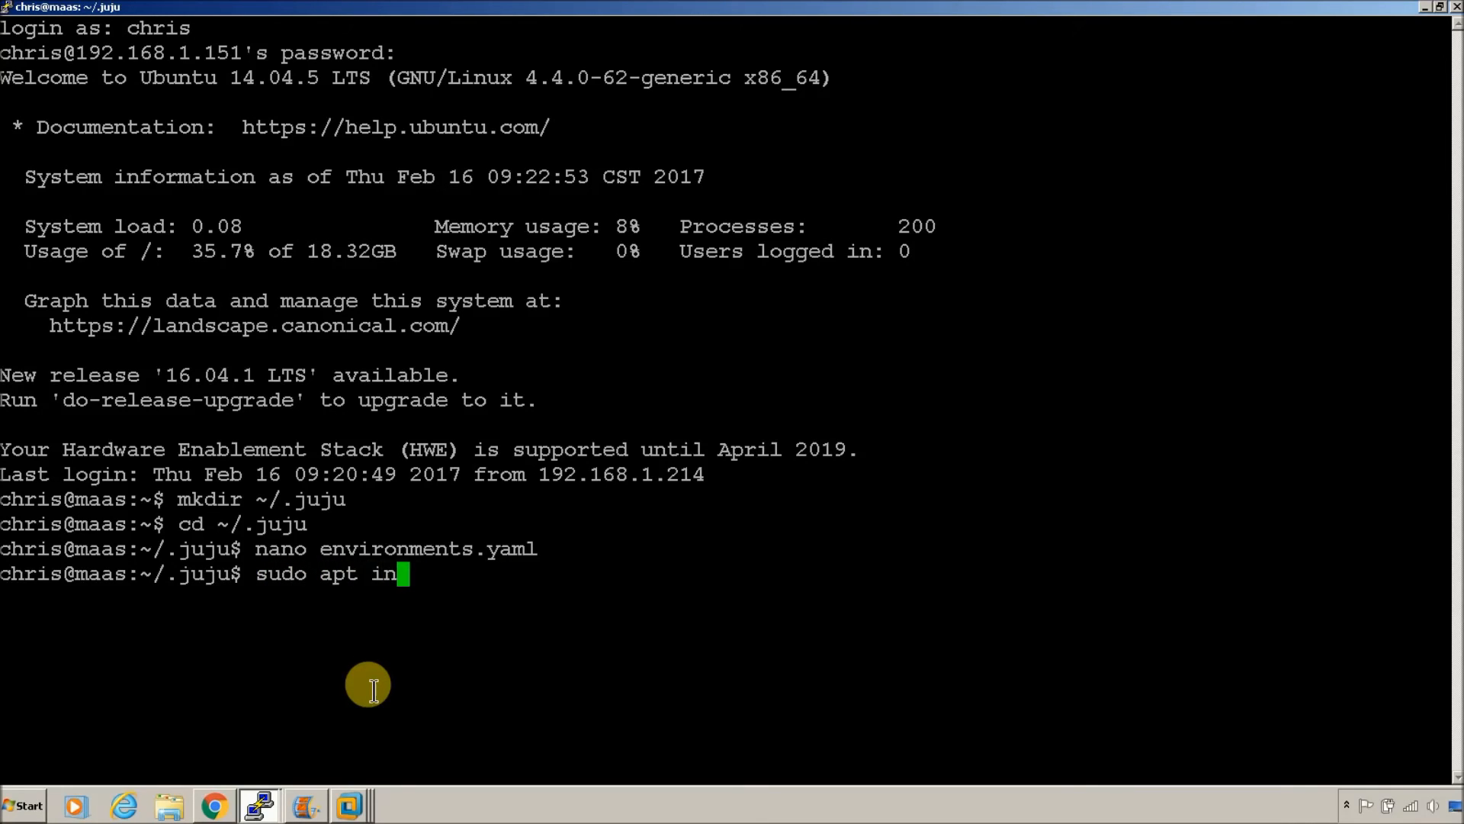
type("stall openstack")
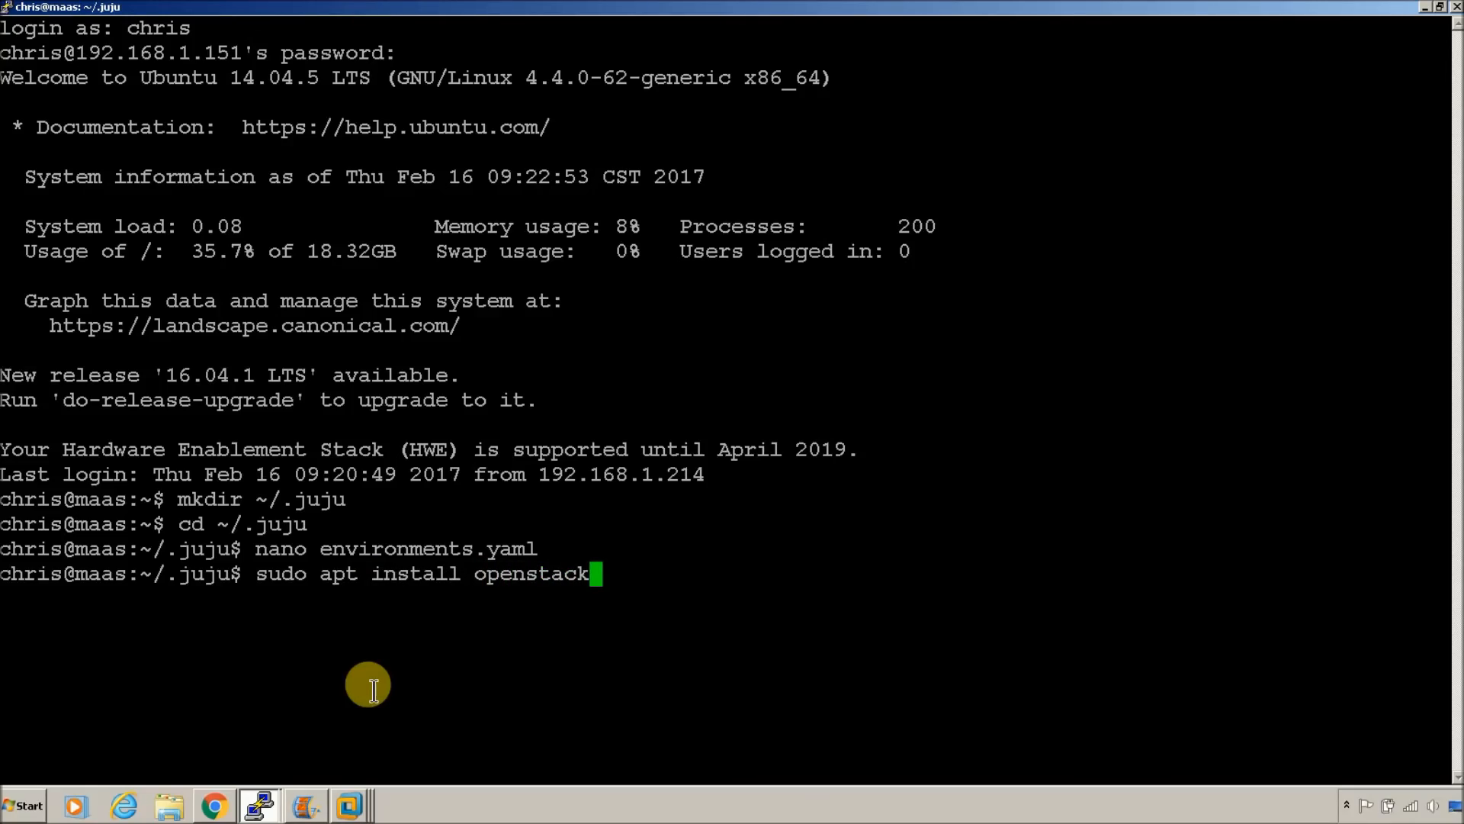
key("Return")
key("Return")
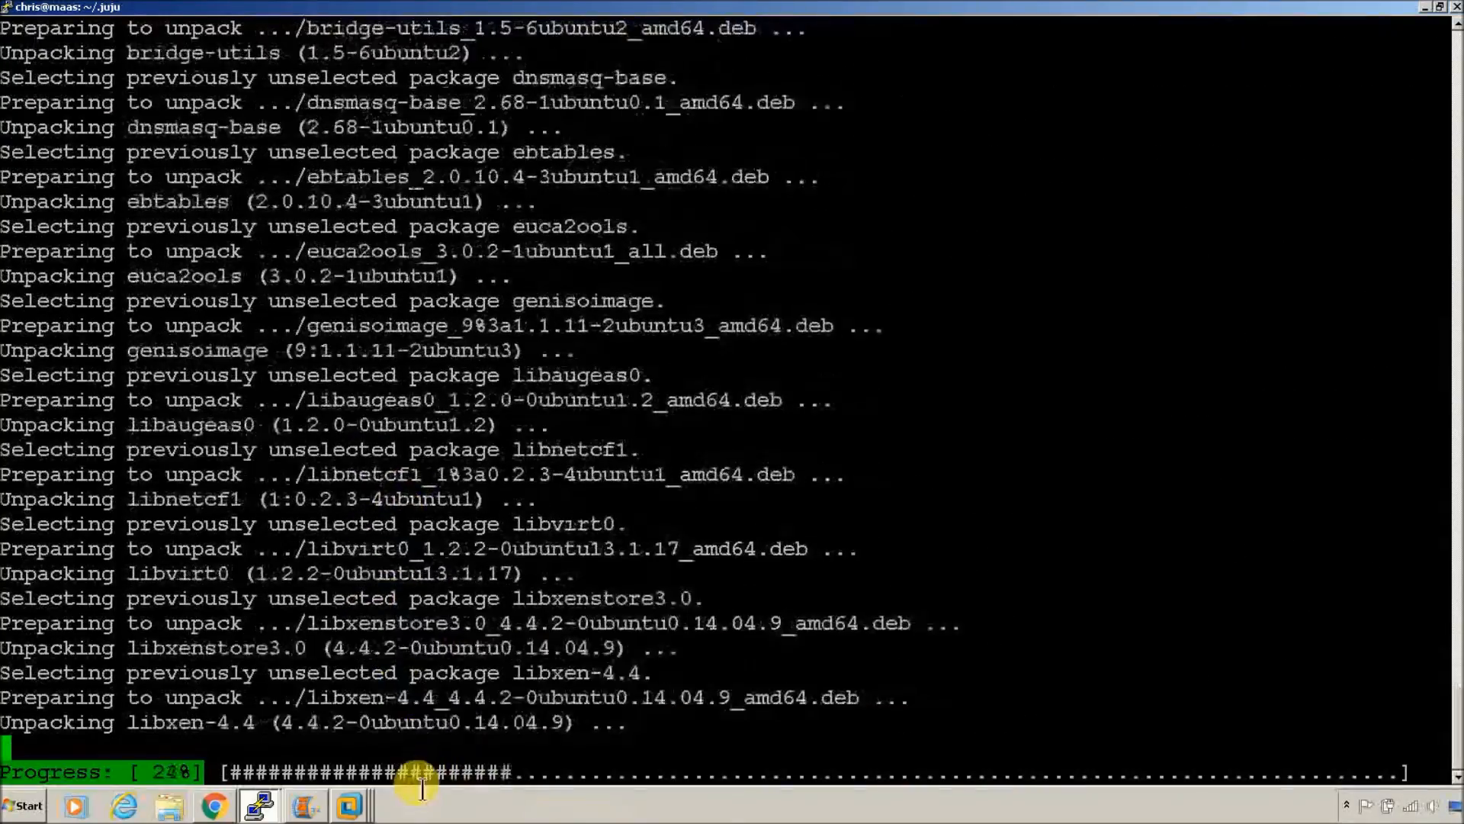
mouse_move(358, 810)
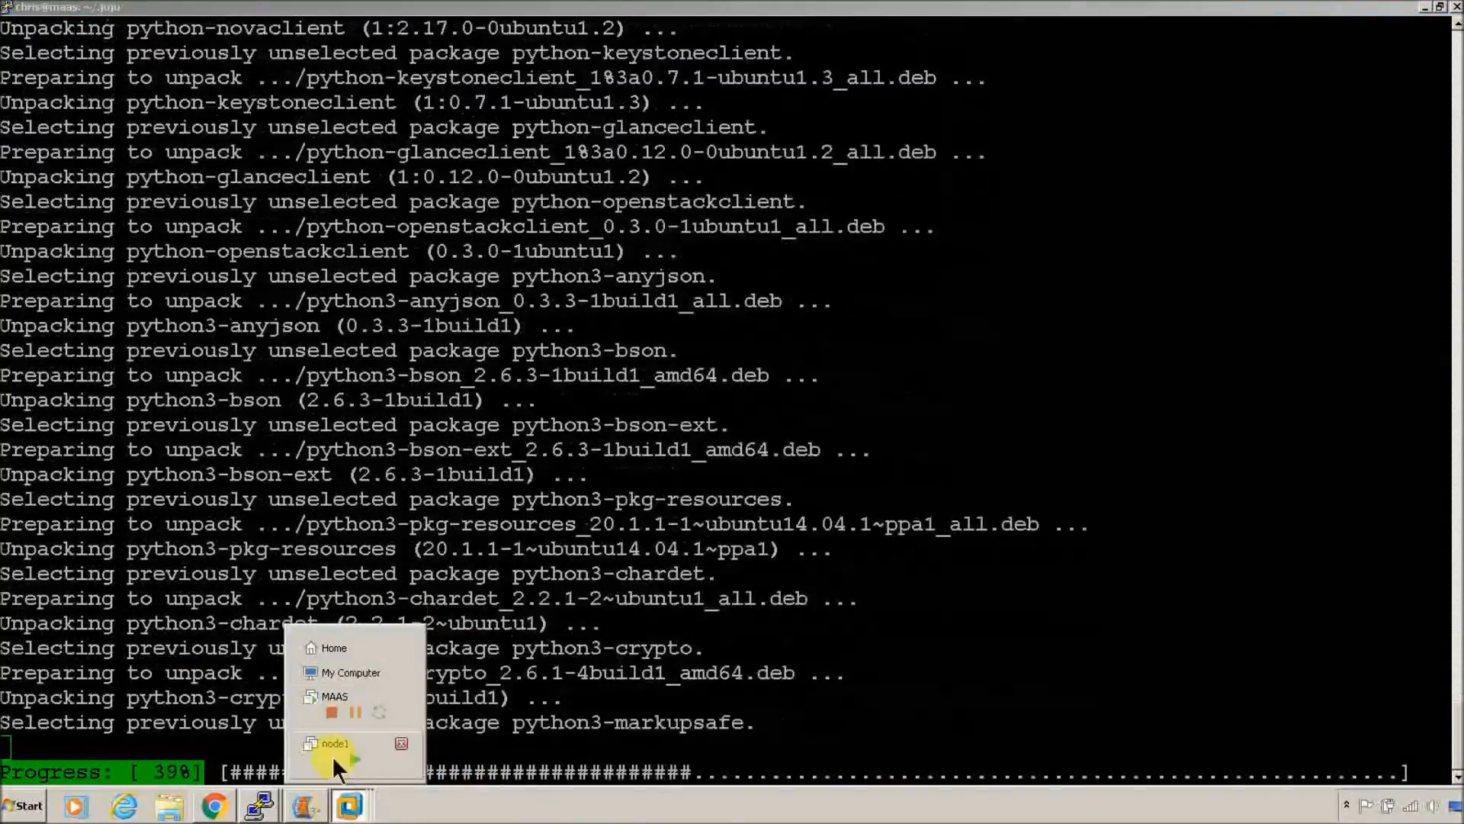
left_click(346, 674)
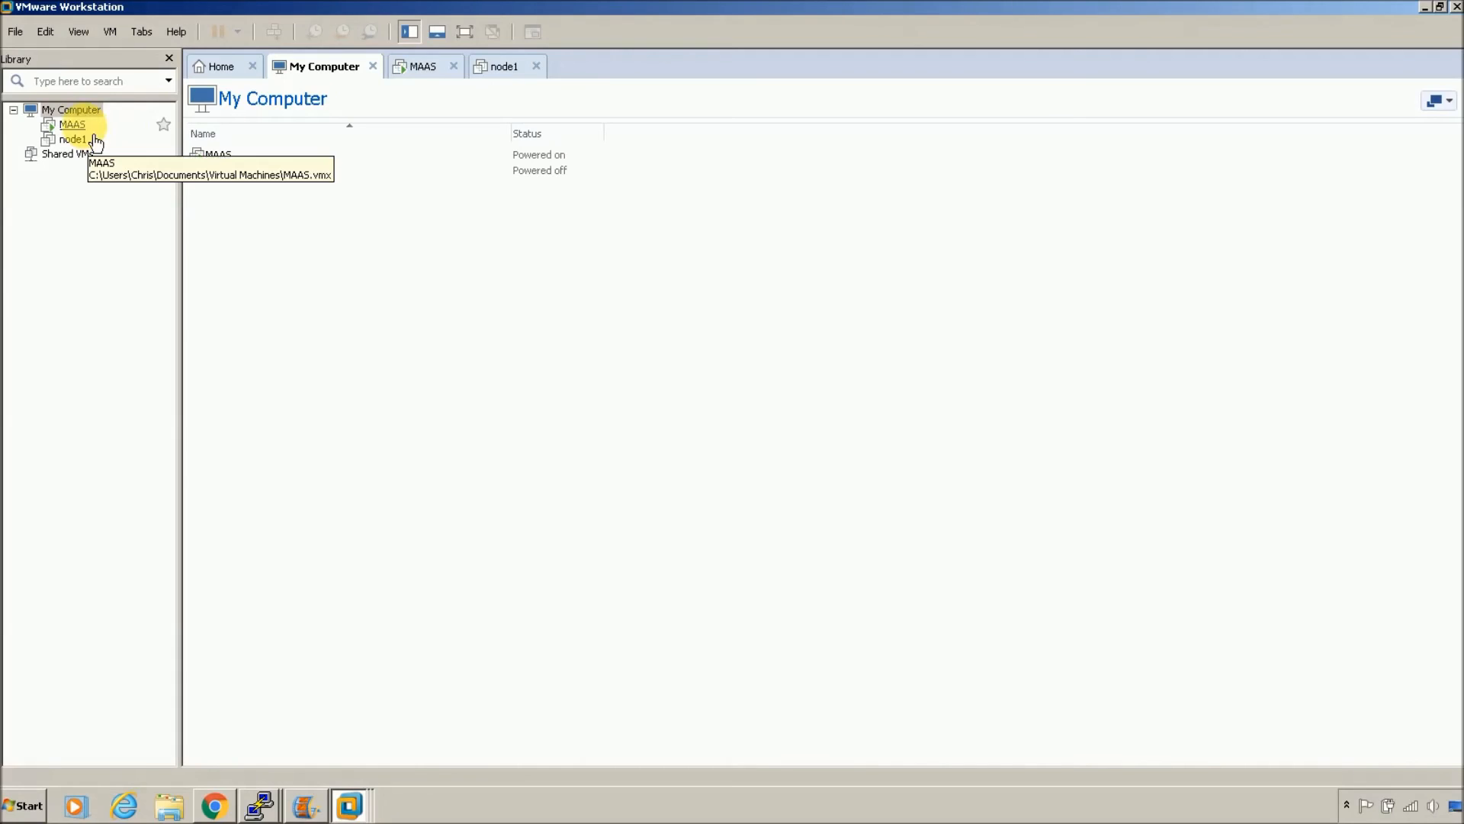
Step: Select node1 under My Computer and launch its Clone command from the context menu
left_click(86, 112)
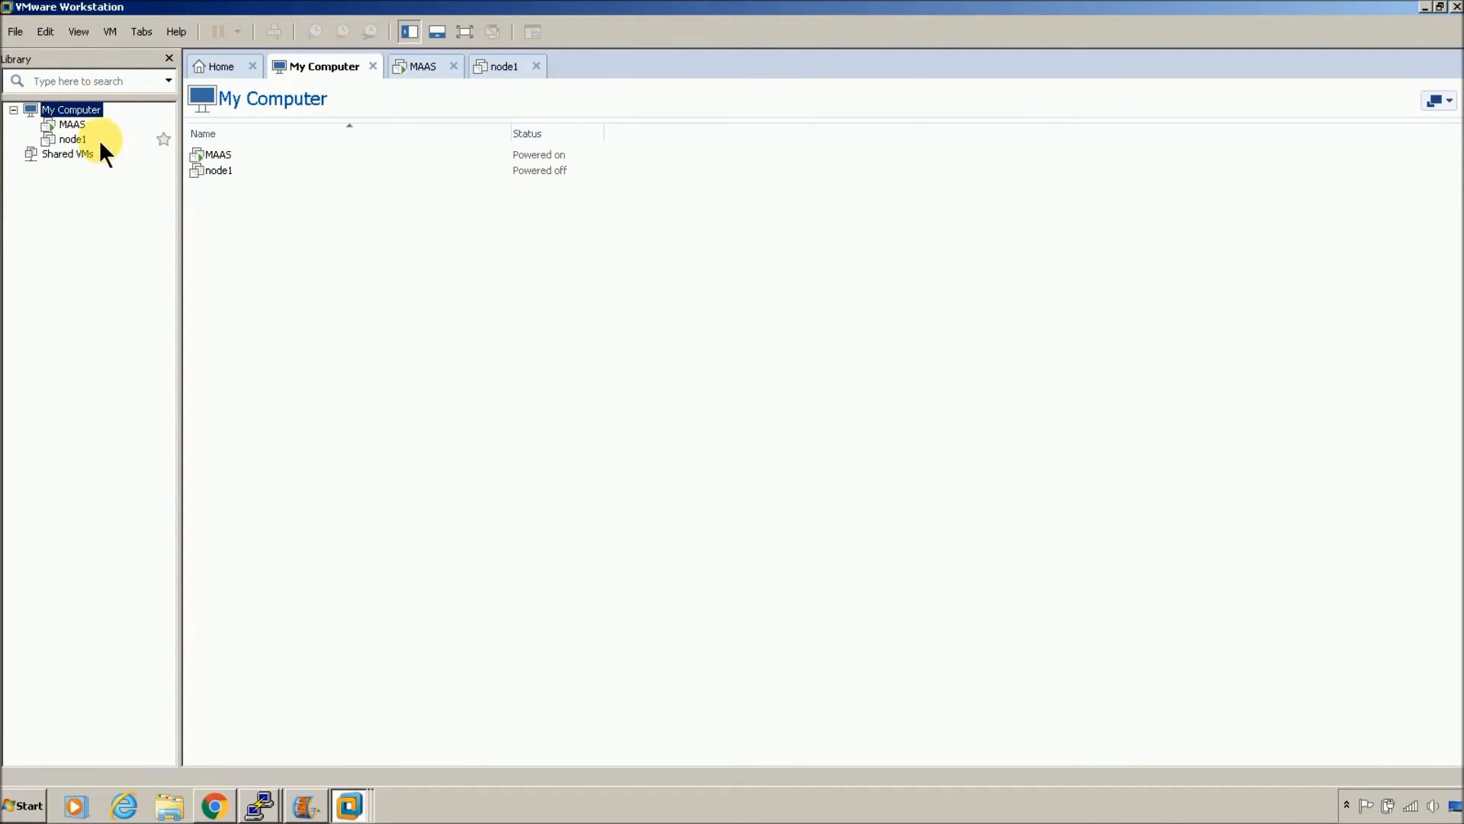
left_click(249, 171)
right_click(250, 171)
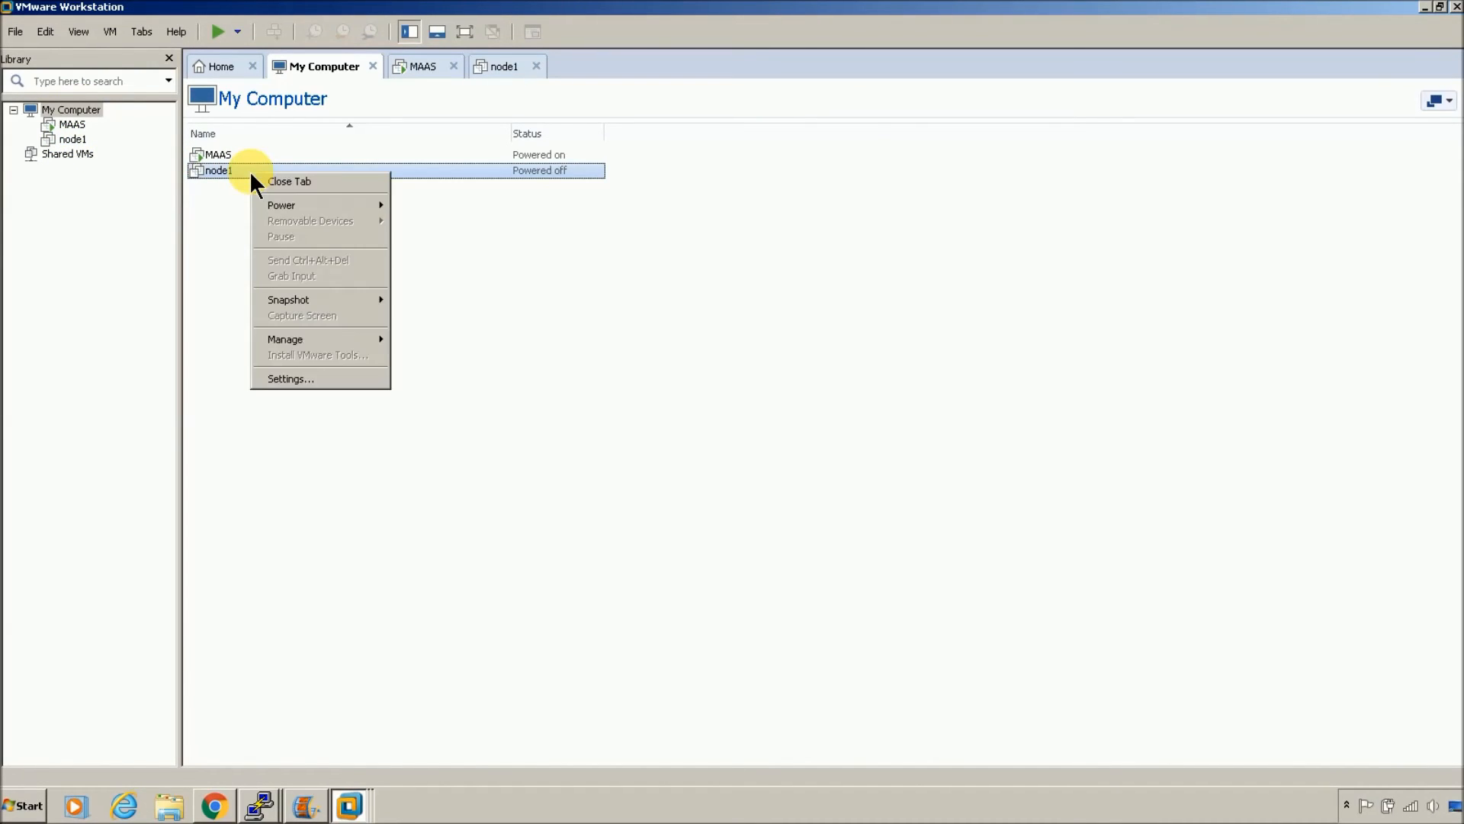
right_click(235, 171)
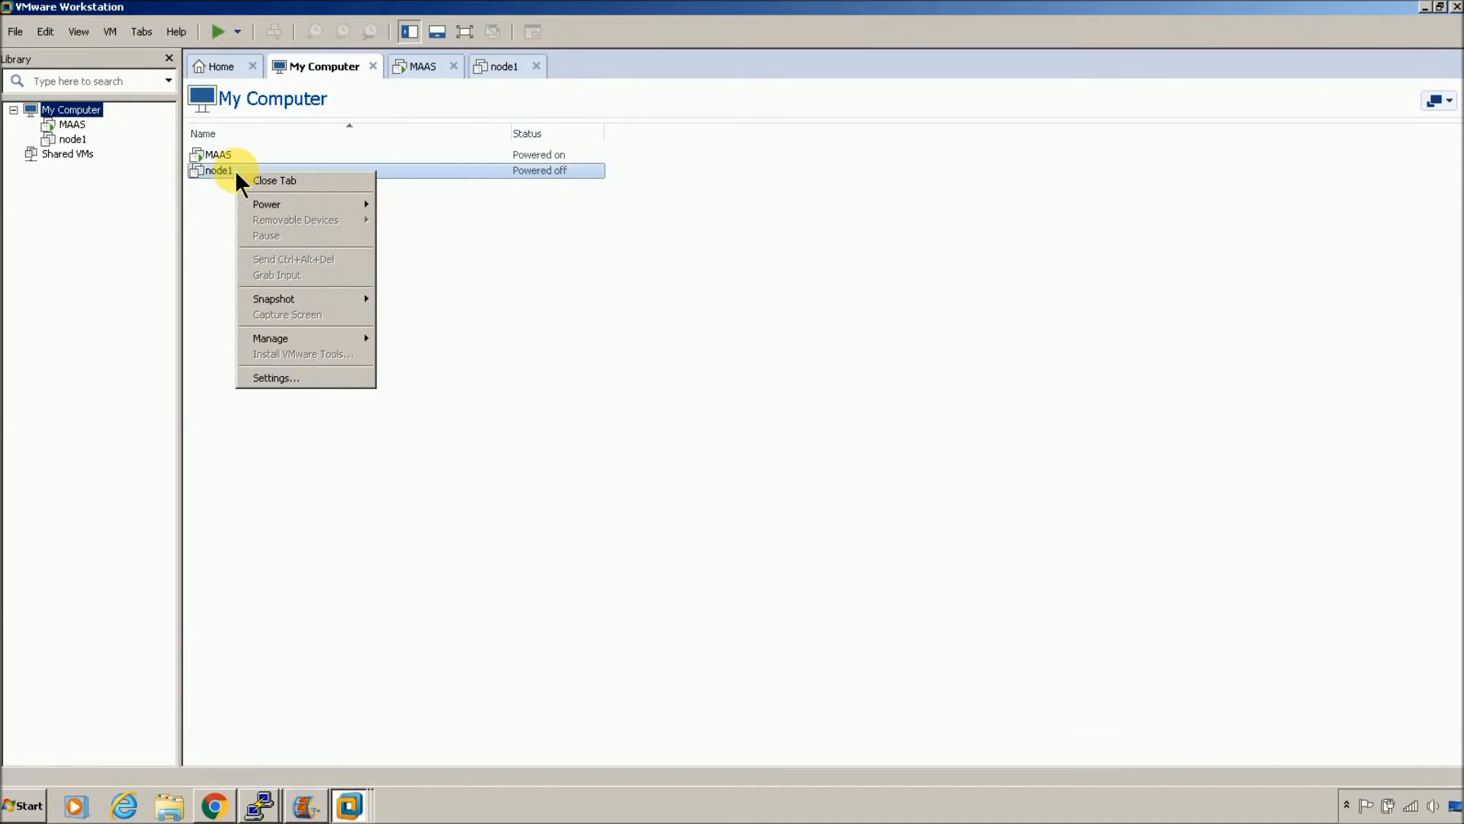
mouse_move(338, 337)
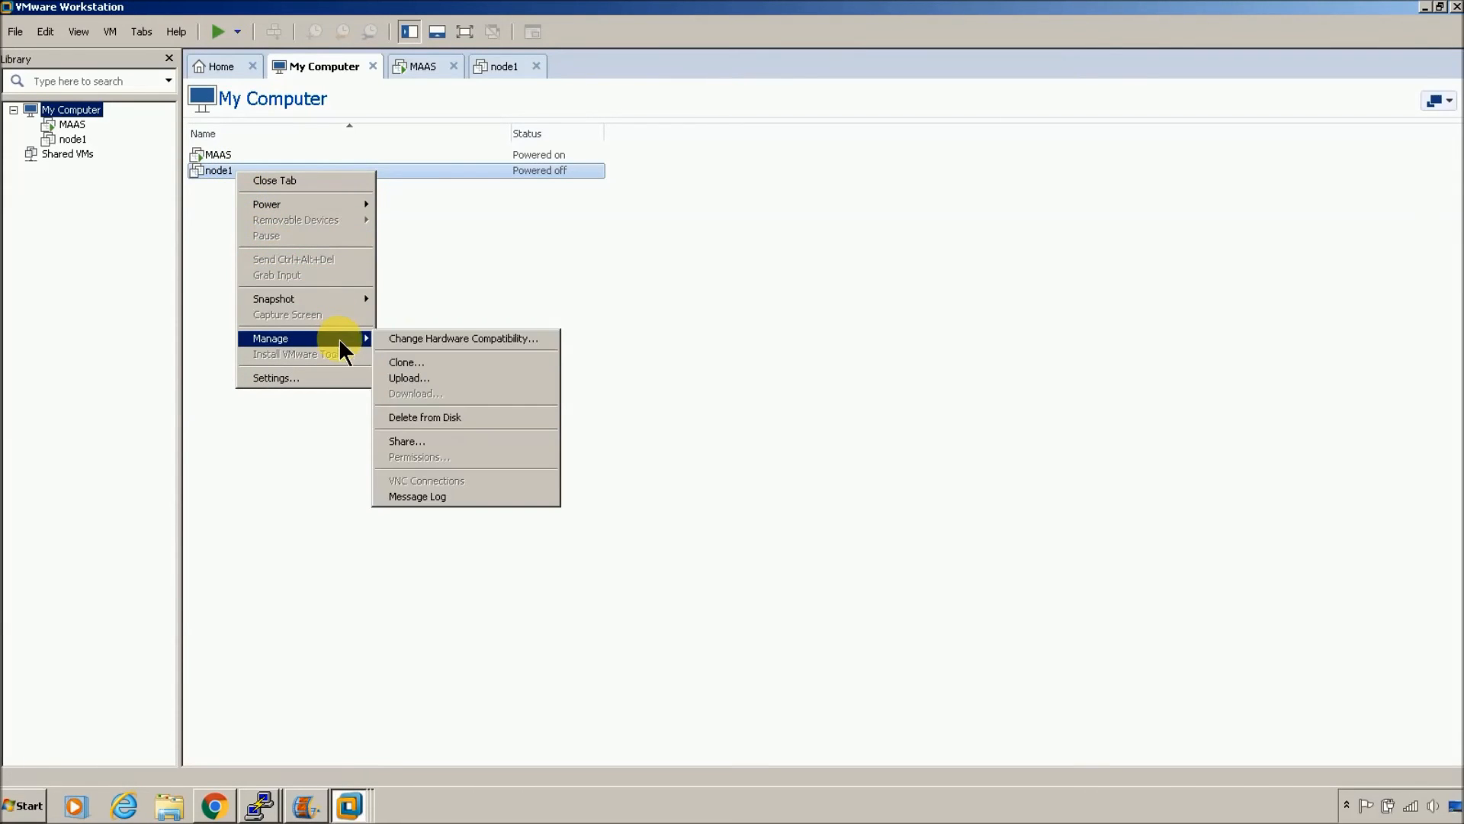
left_click(419, 361)
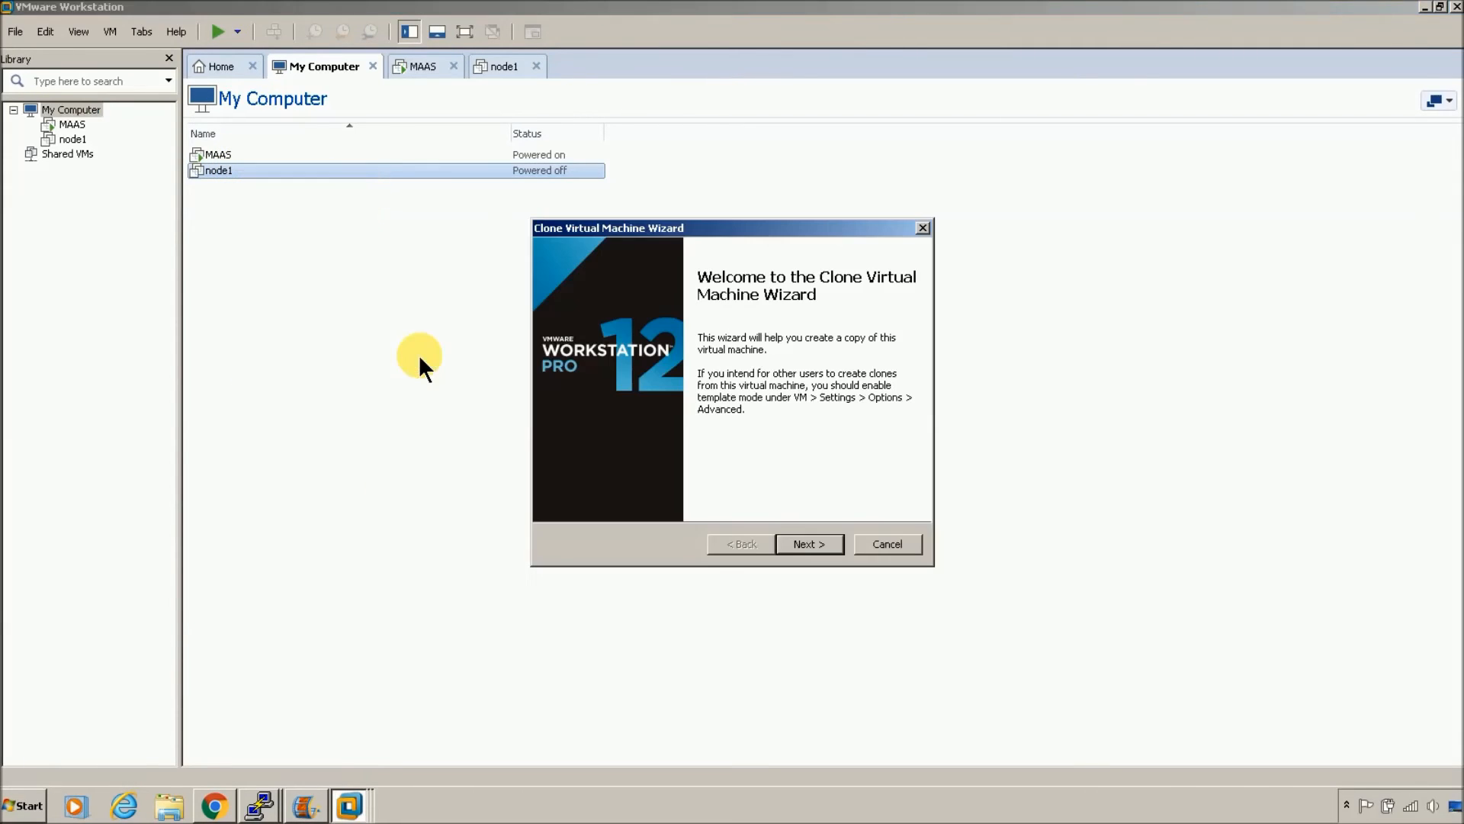
Step: Clone node1's current state as a full clone named node2, then close the wizard
left_click(795, 537)
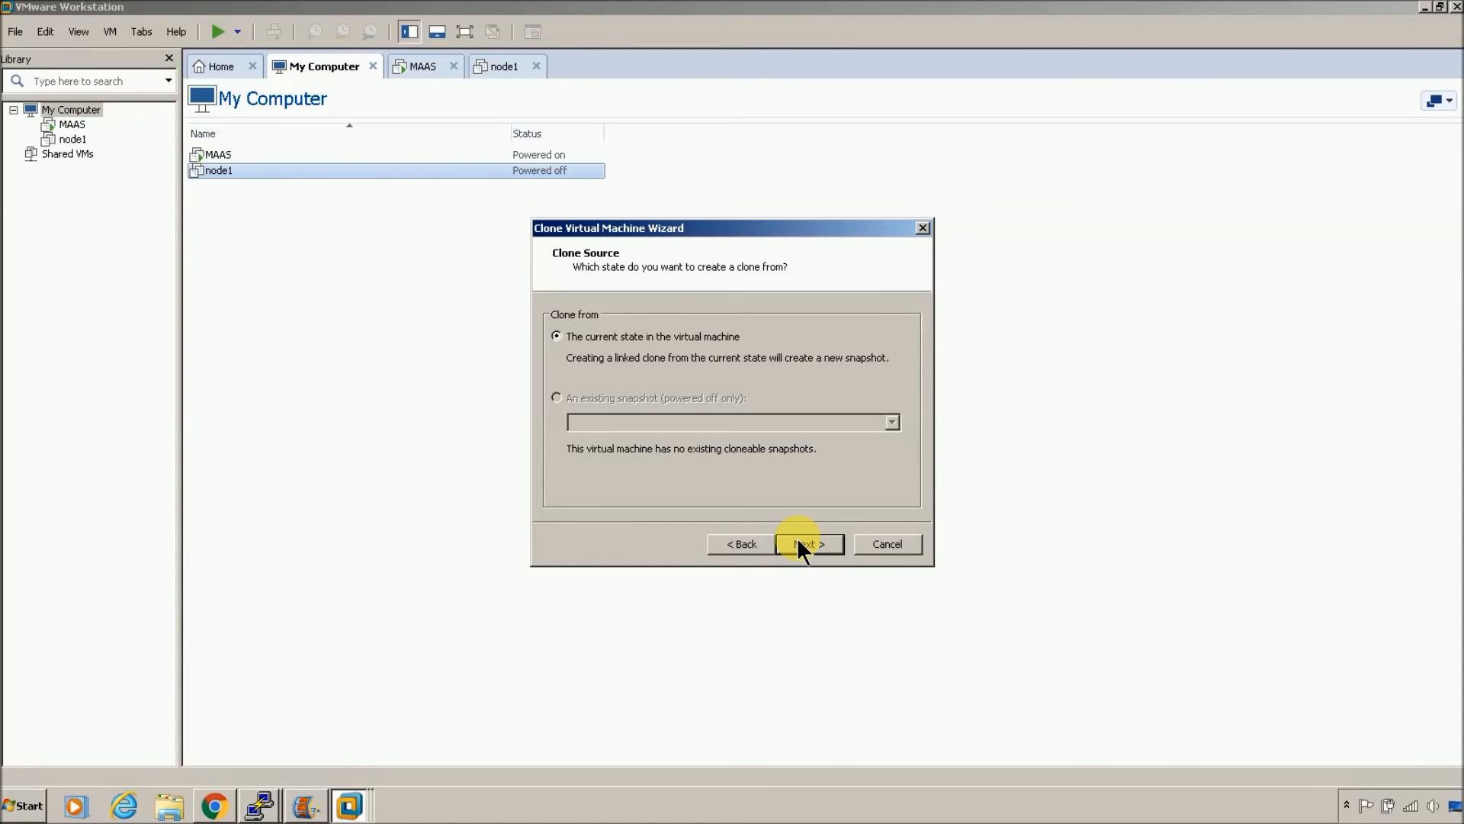
left_click(799, 537)
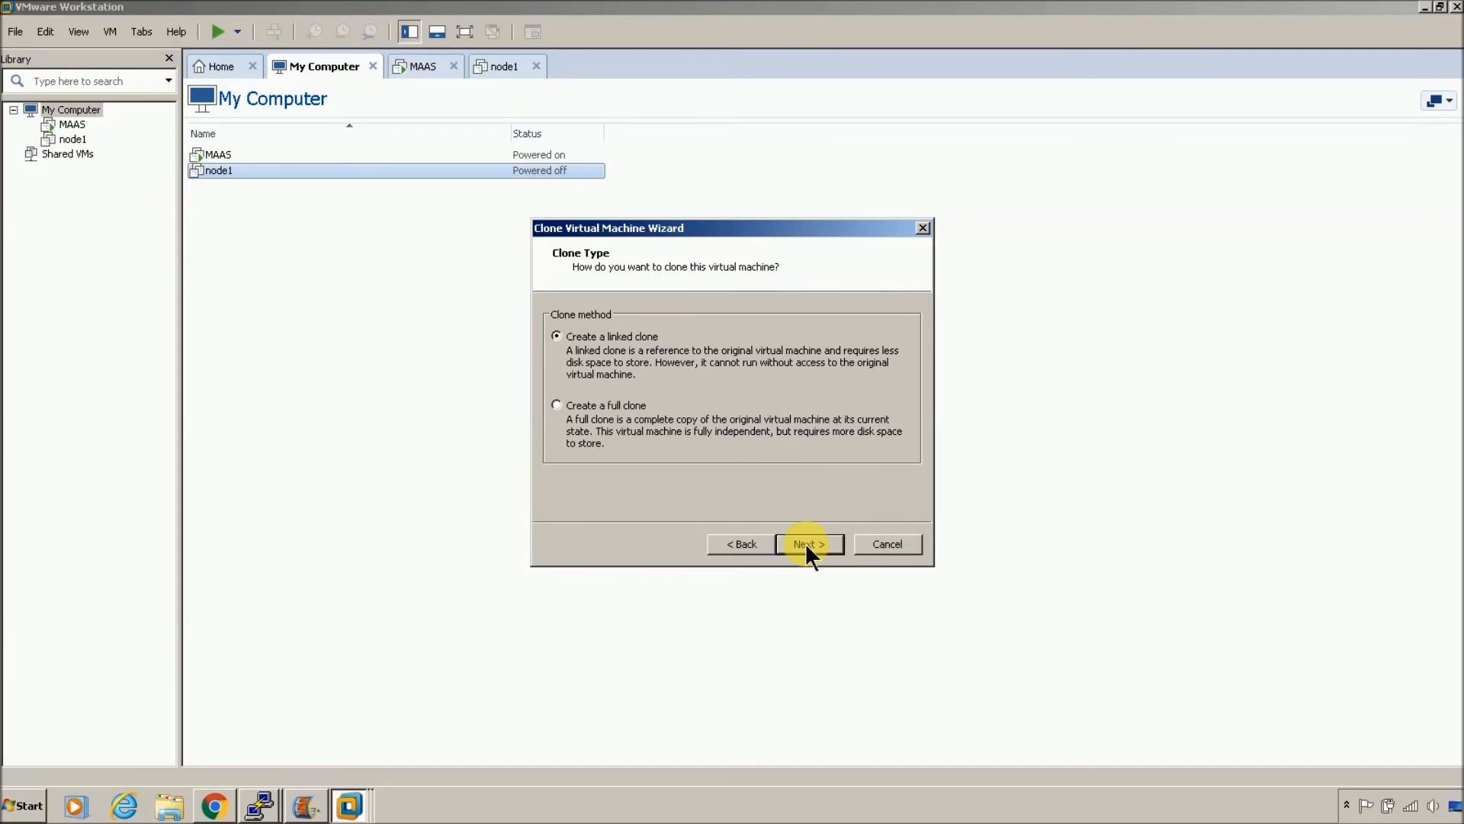
left_click(606, 402)
left_click(811, 543)
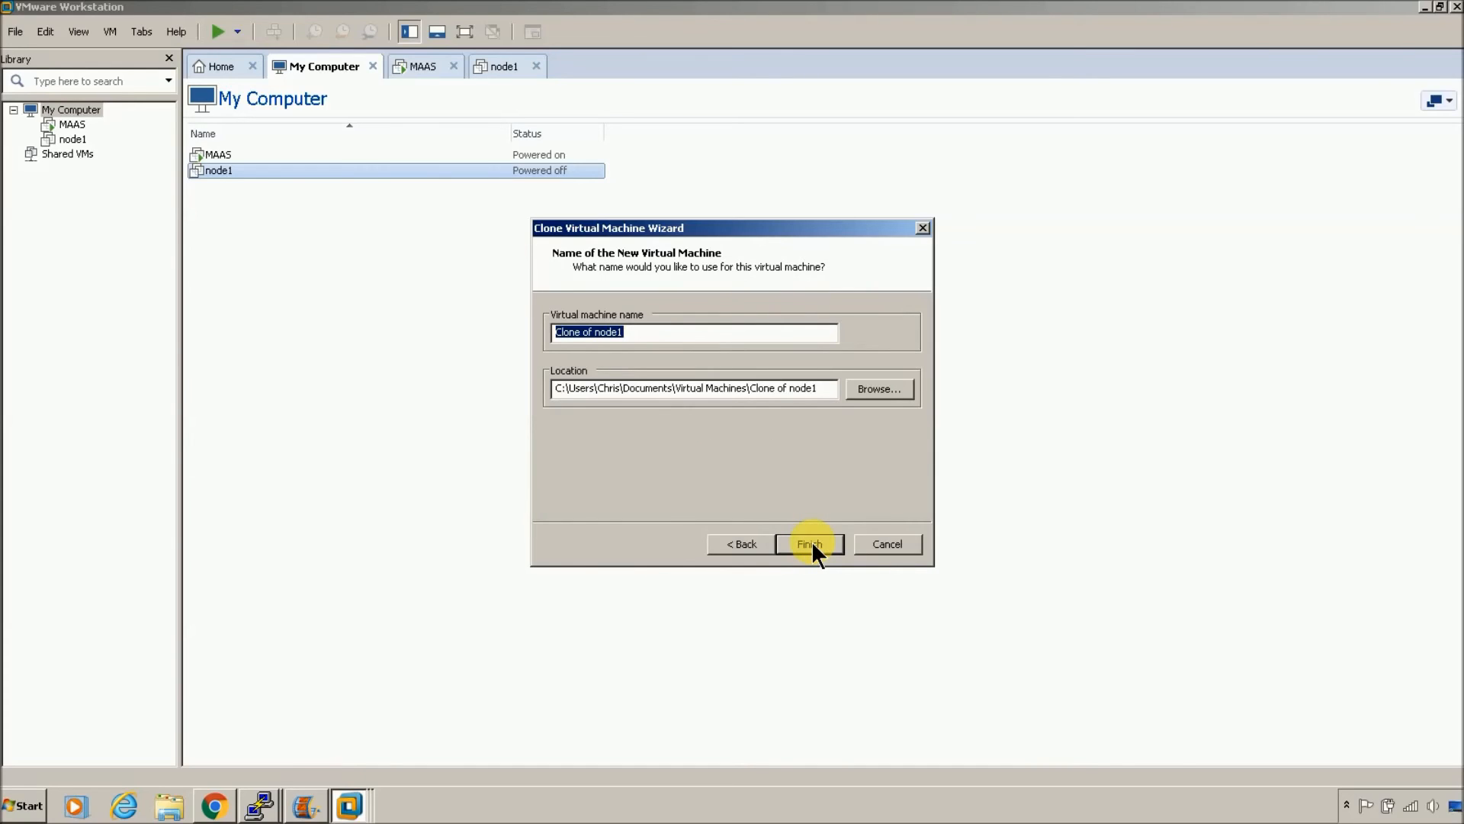
type("node2")
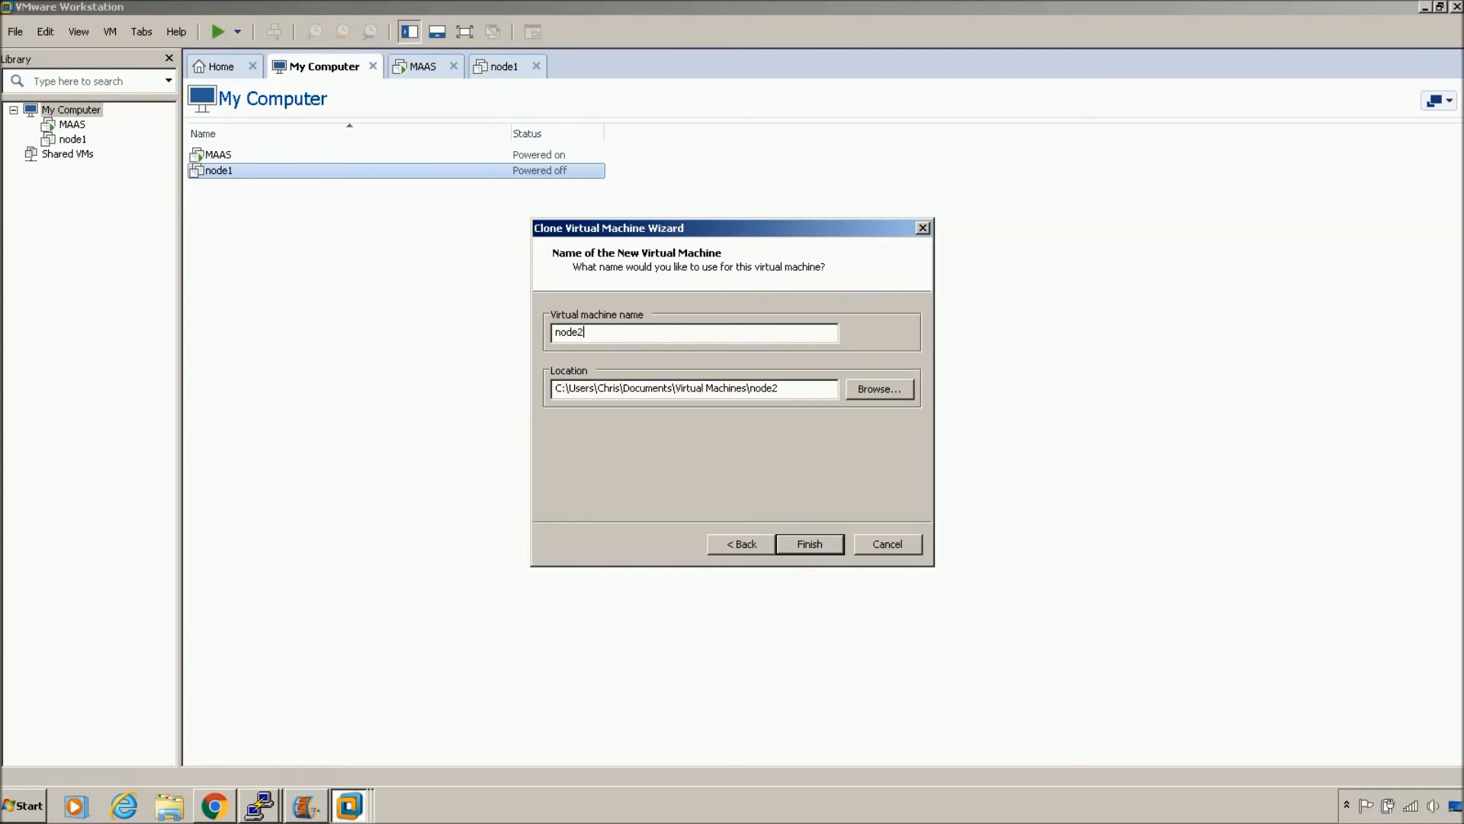
left_click(797, 547)
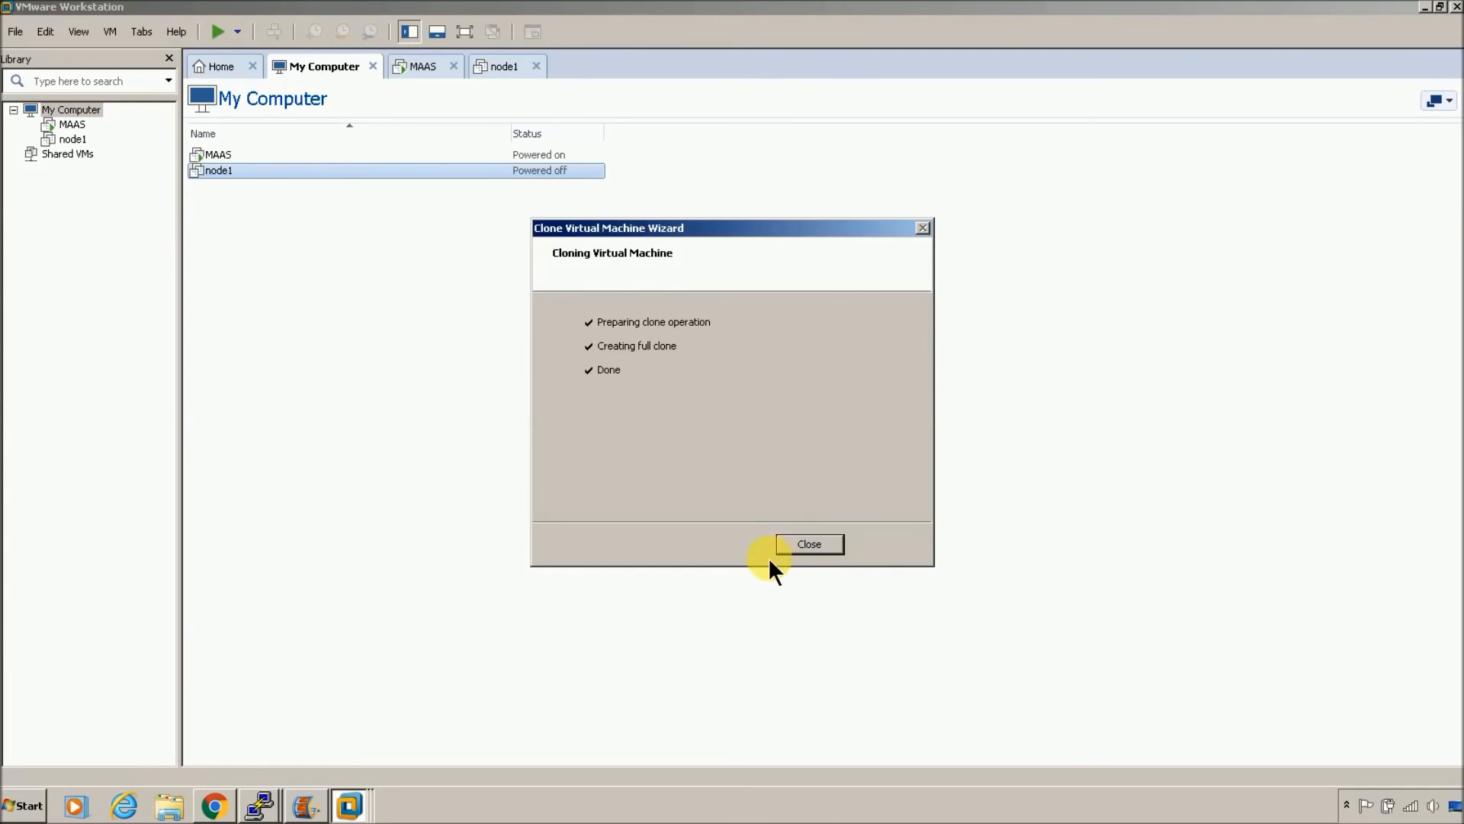
left_click(810, 544)
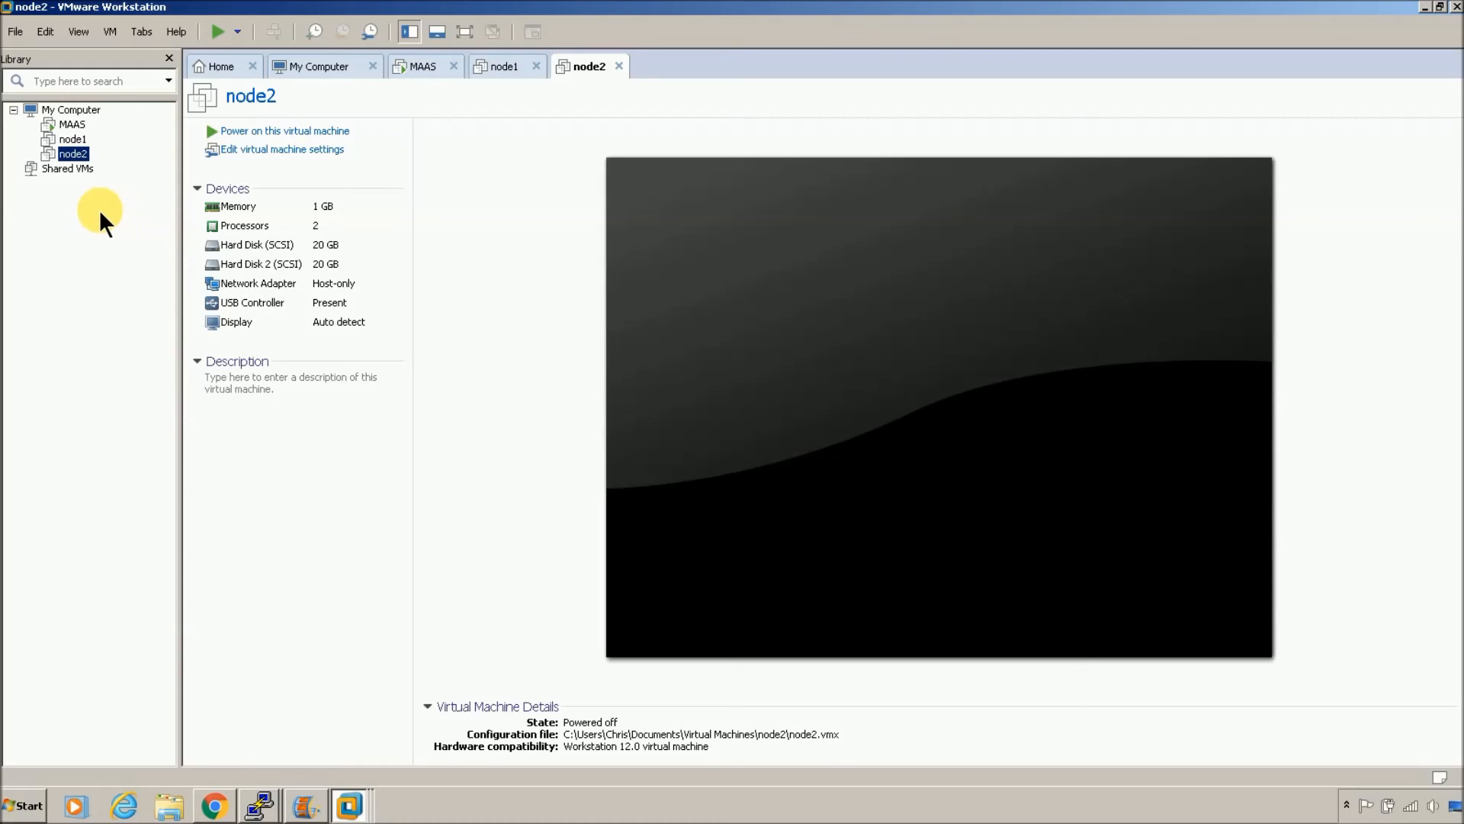
Step: Power on node2 and bring the PuTTY terminal back to the front
left_click(251, 131)
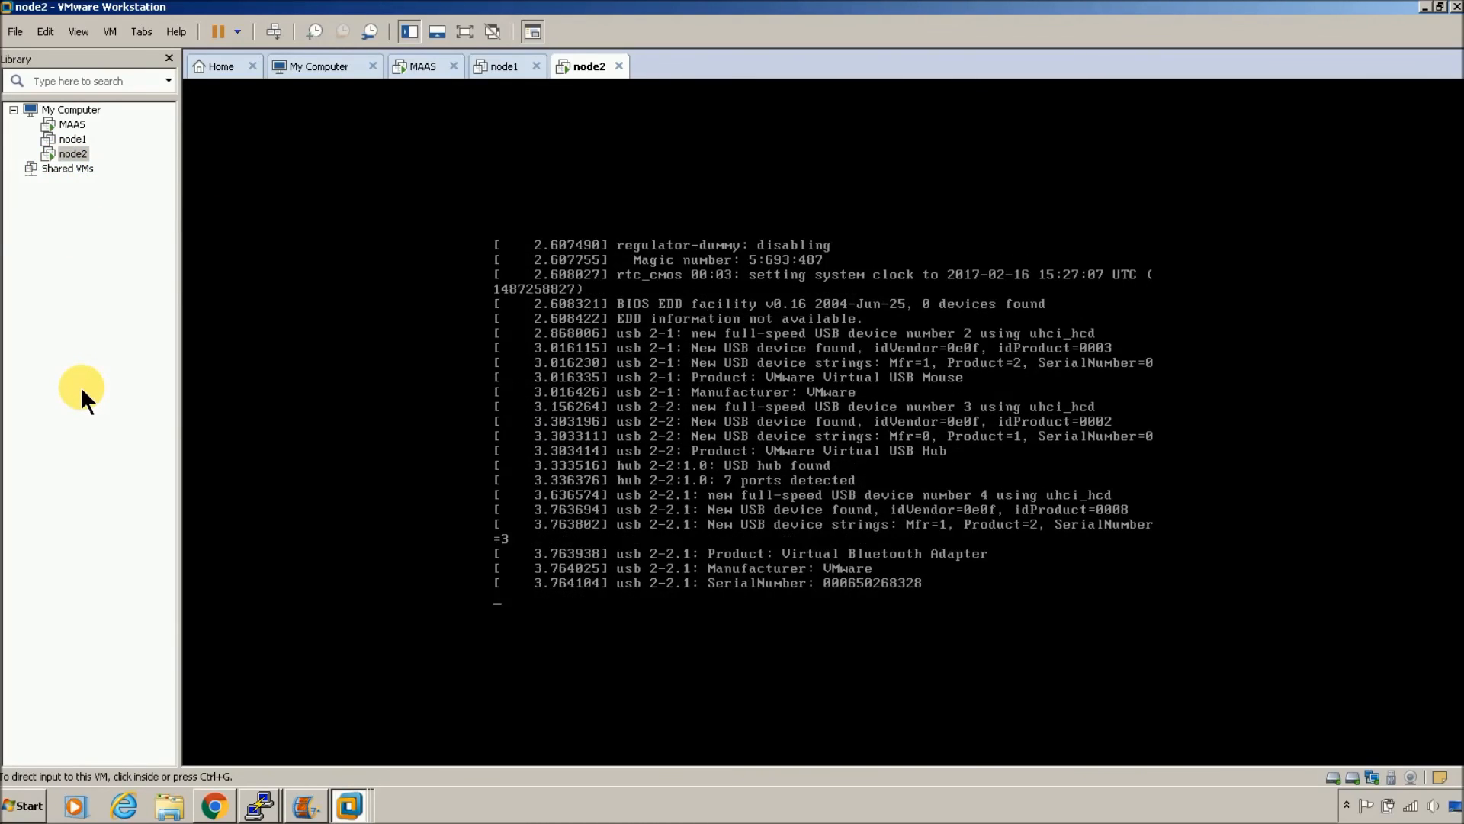
left_click(75, 154)
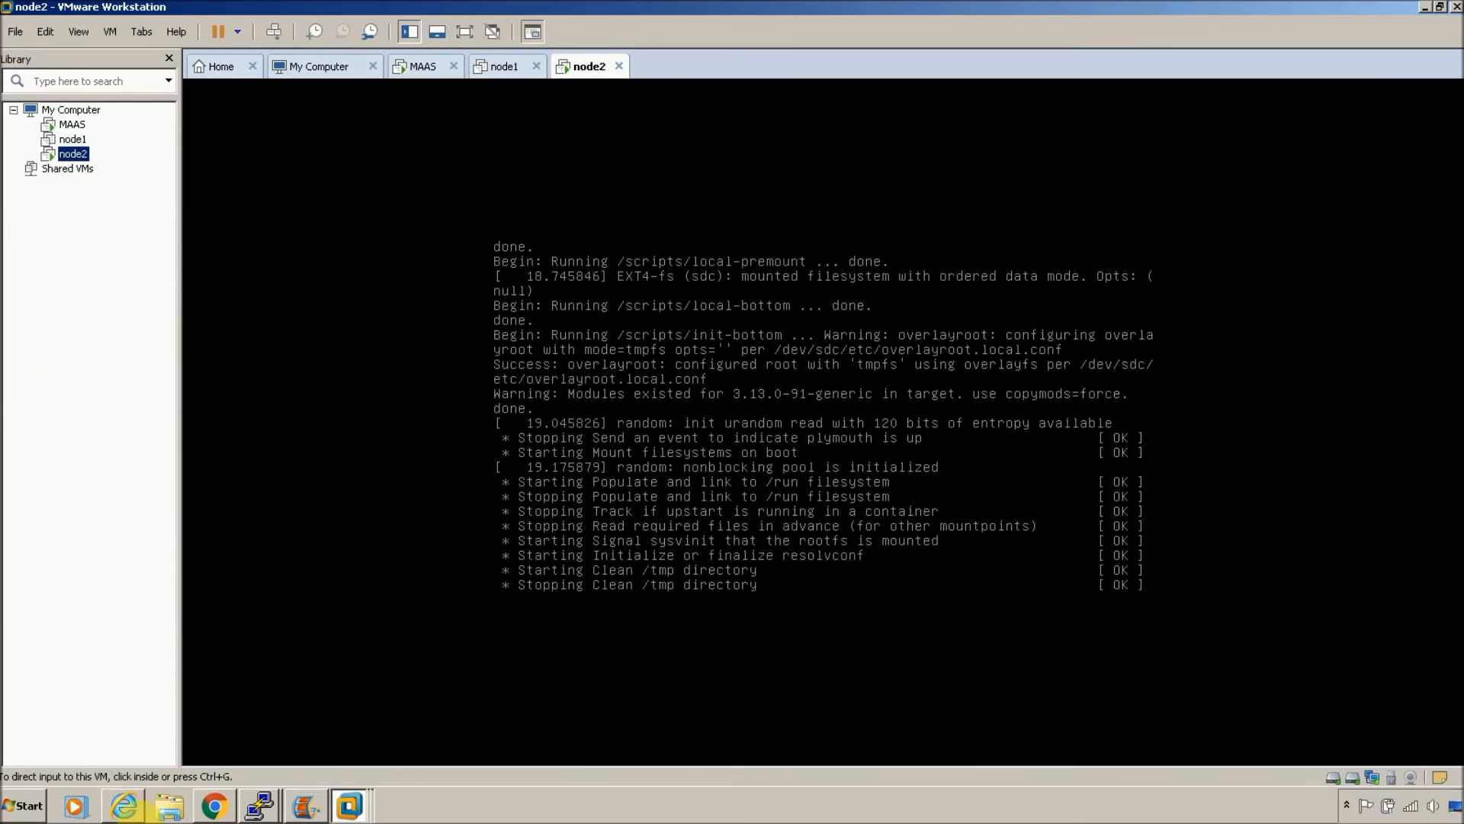
left_click(259, 804)
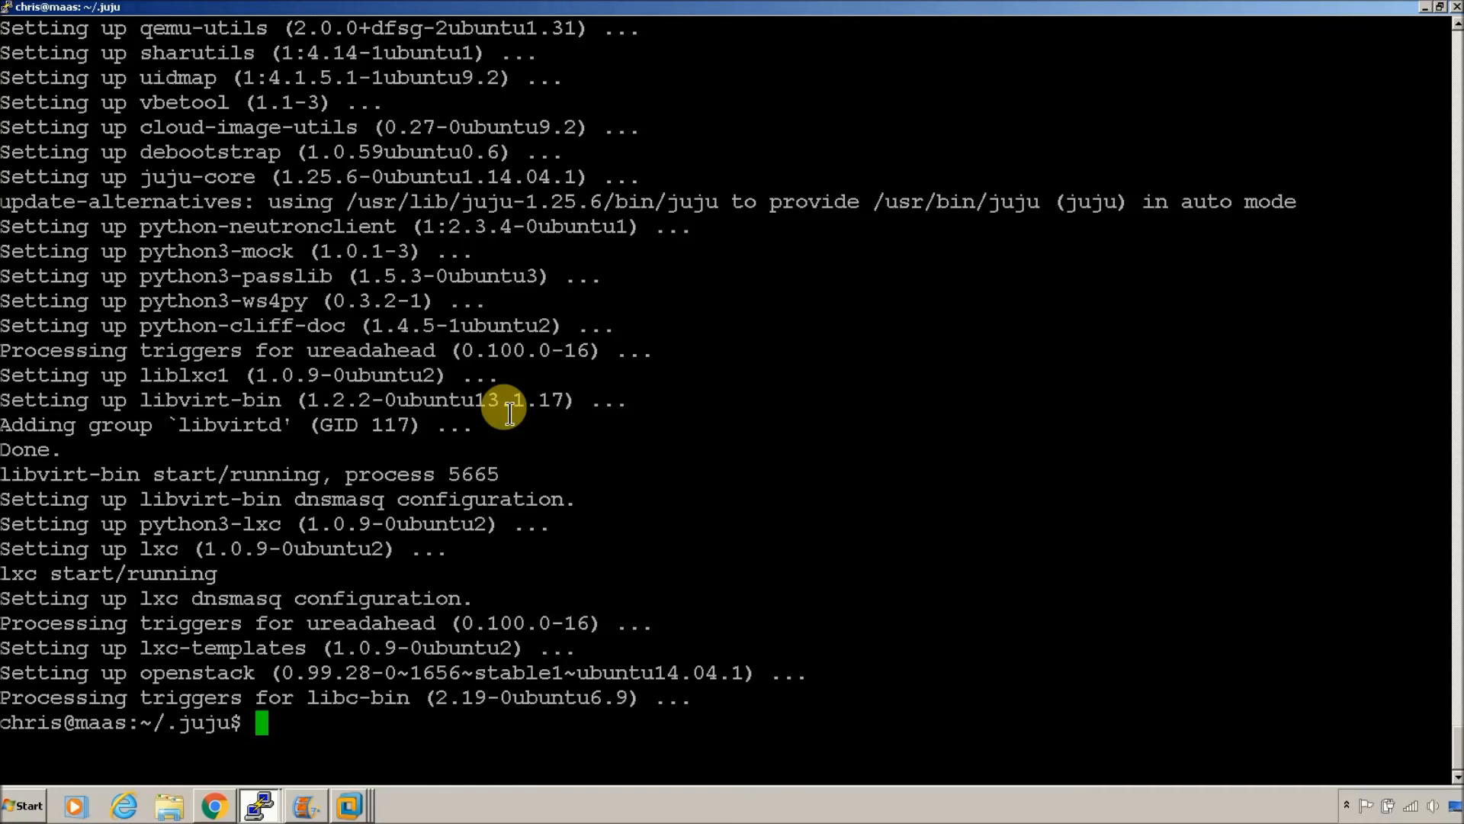
Step: Run sudo openstack-install, choose the Autopilot install type, and set and confirm the OpenStack password
type("sudo ")
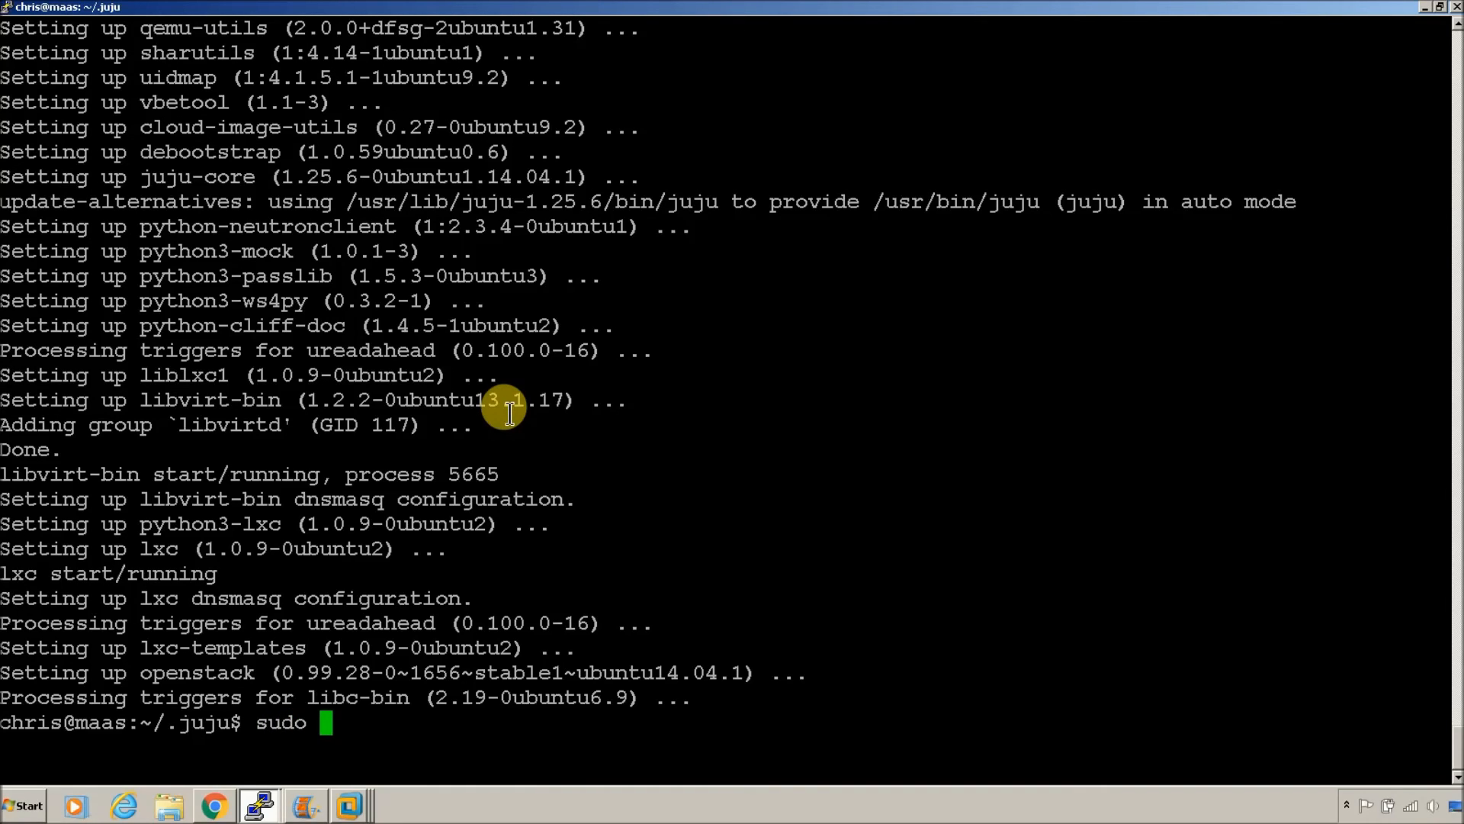
type("opensta")
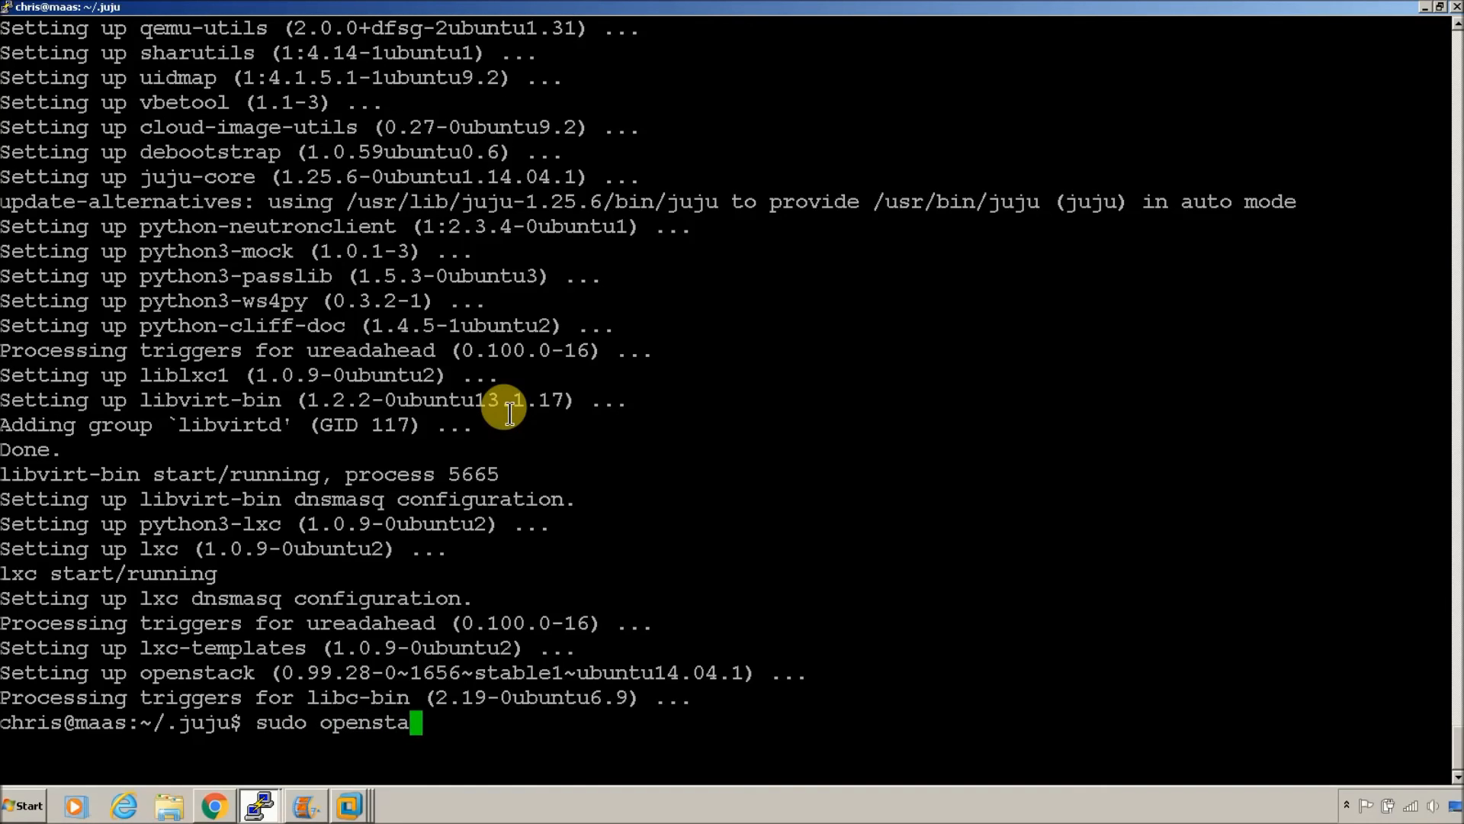
type("ck-install")
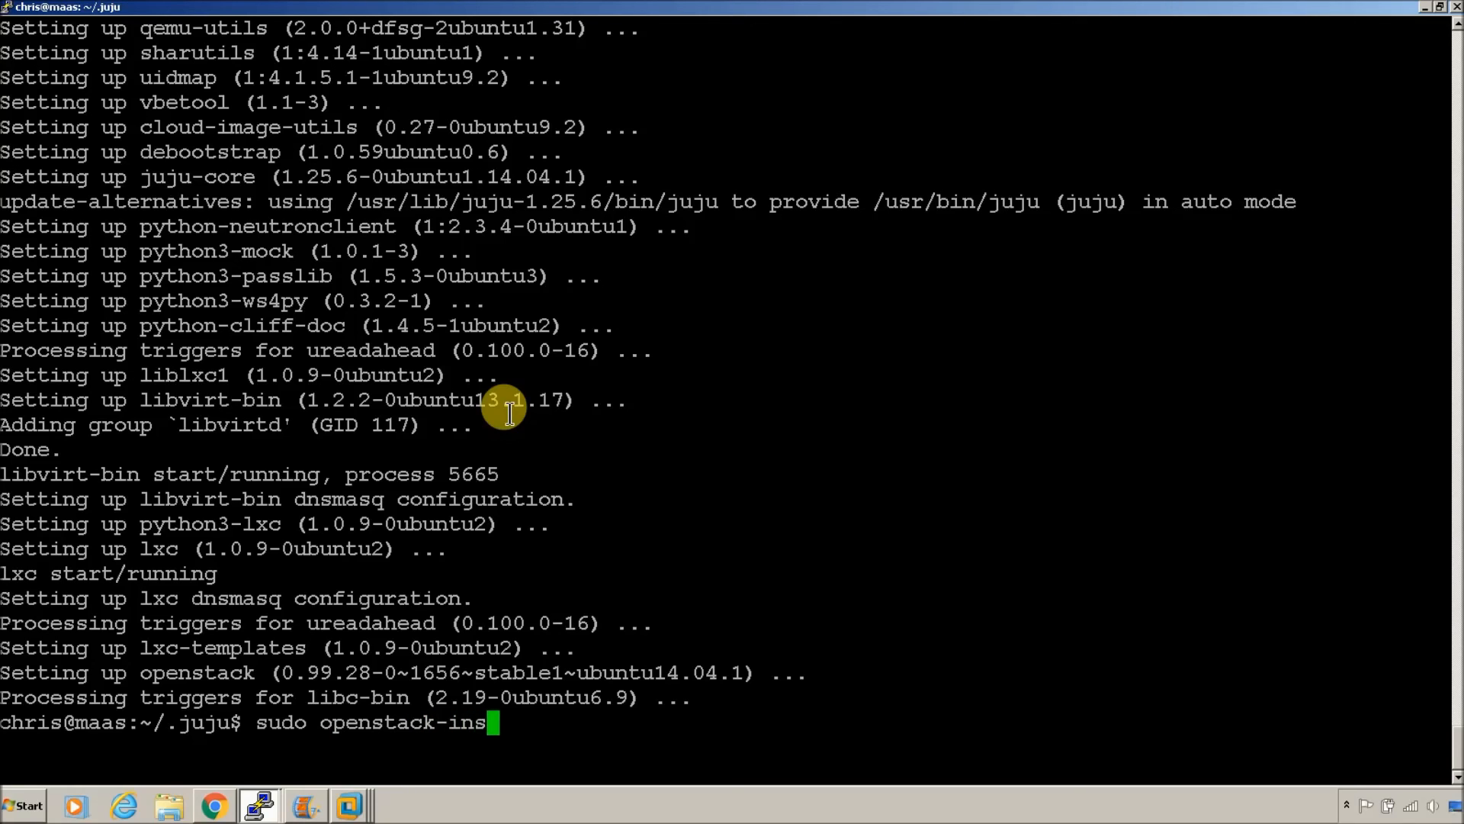
key("Return")
key("Down")
key("Down")
key("Down")
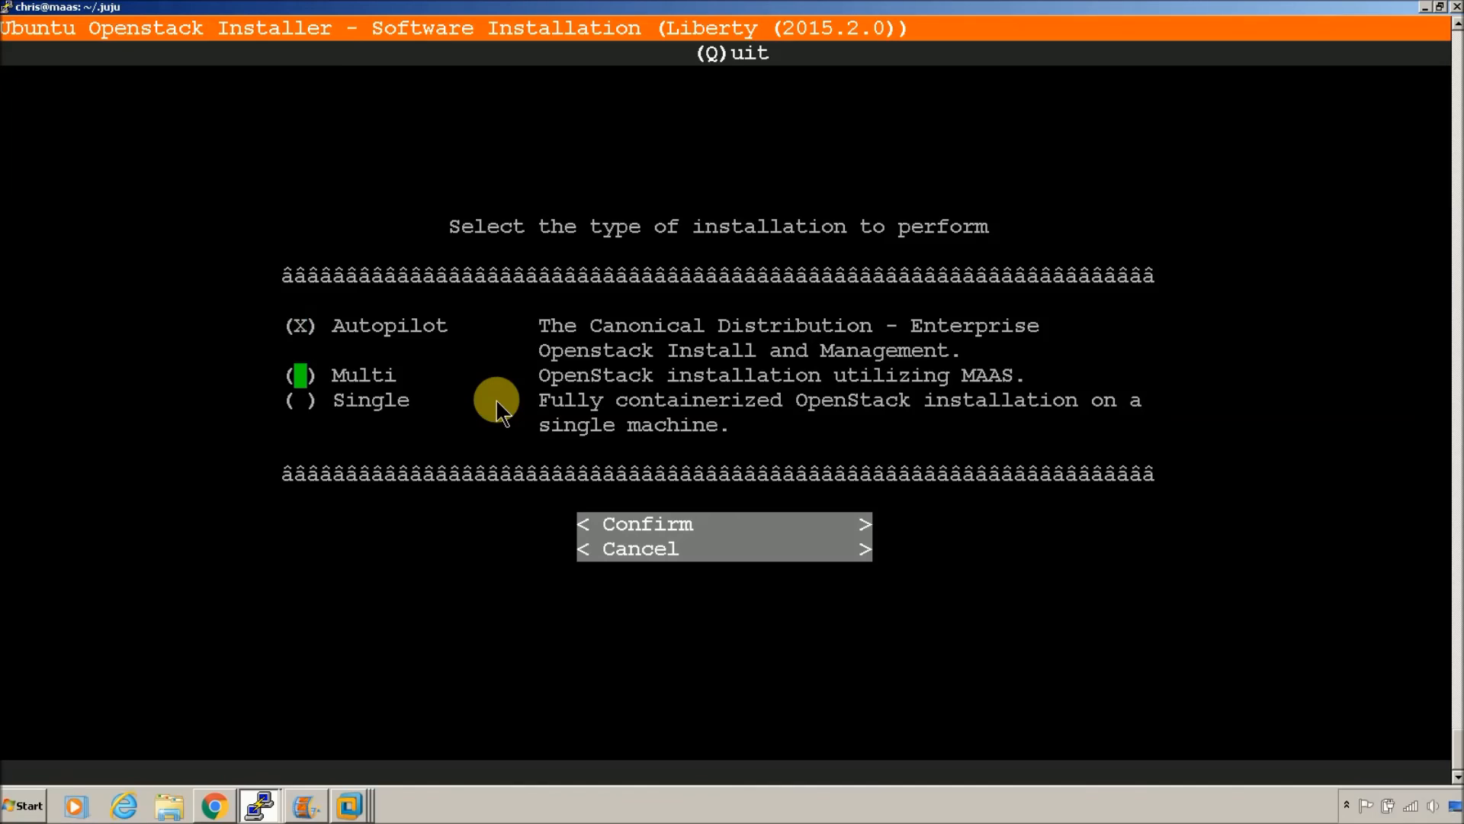
key("Return")
type("******")
key("Down")
type("******")
key("Down")
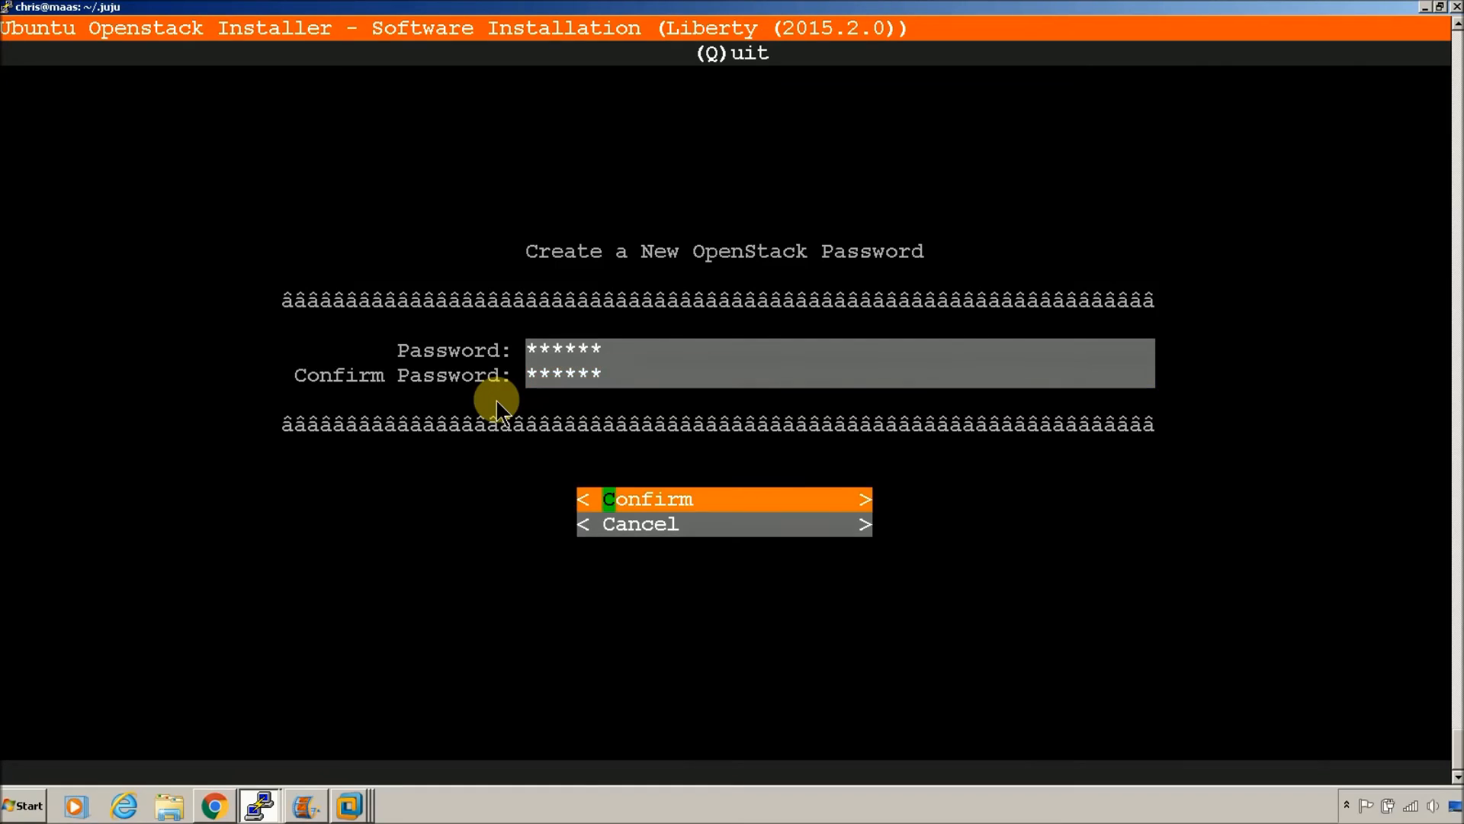
key("Return")
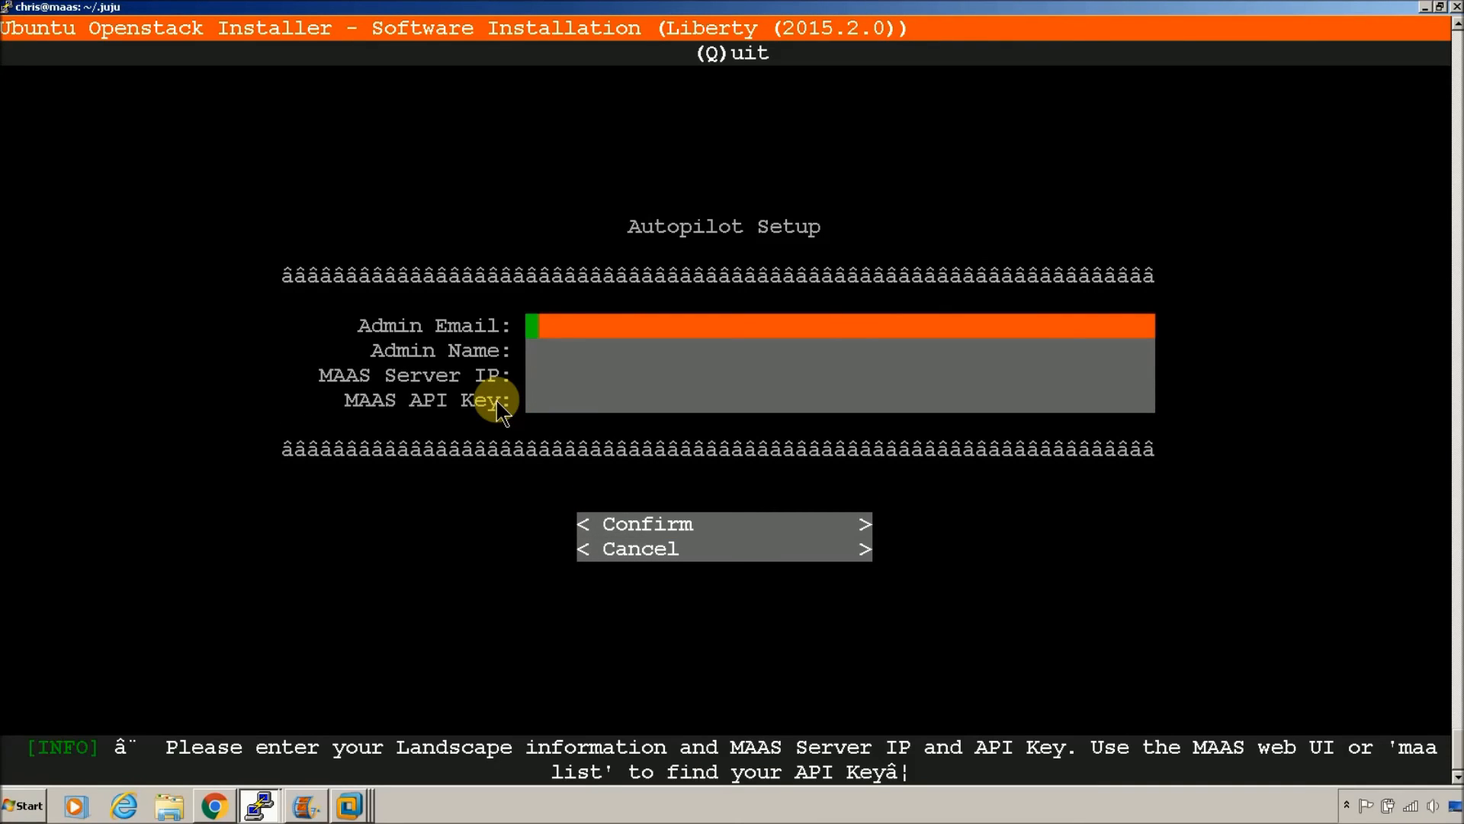
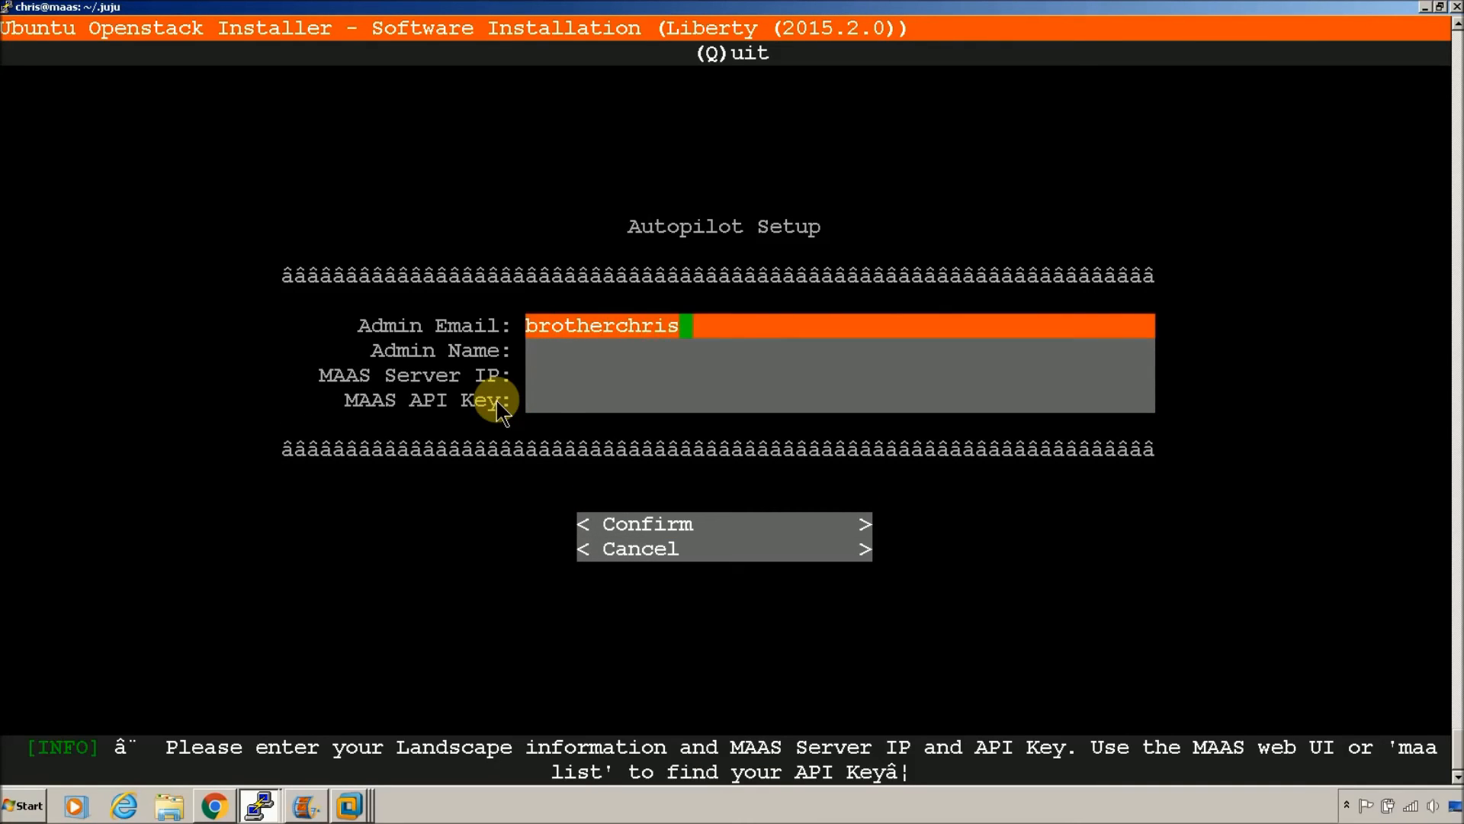
Step: Enter the admin e-mail, MAAS server IP 10.1.1.100 and the pasted MAAS API key, then confirm
key("Down")
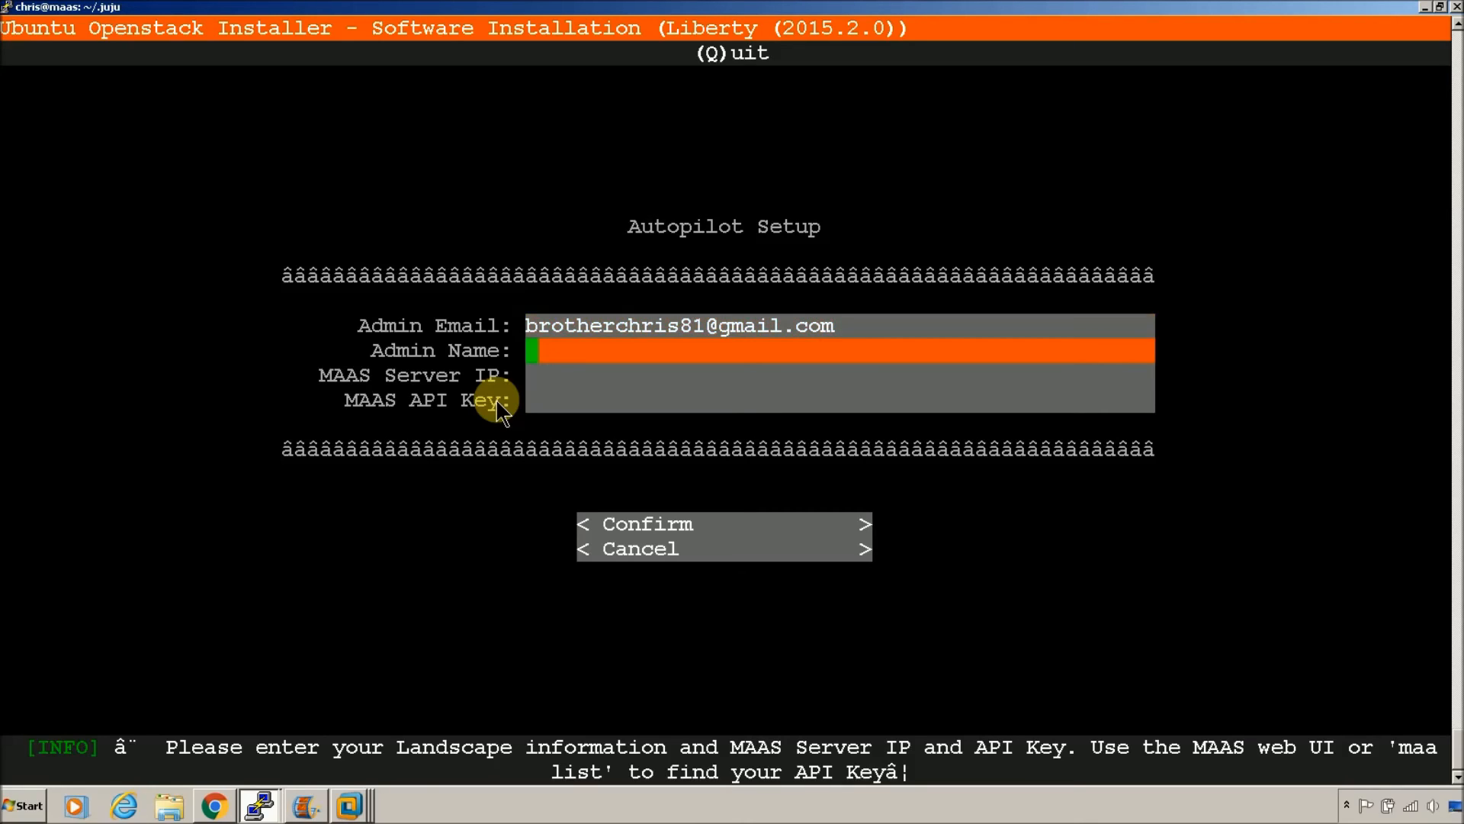
type("chris")
key("Down")
type("10")
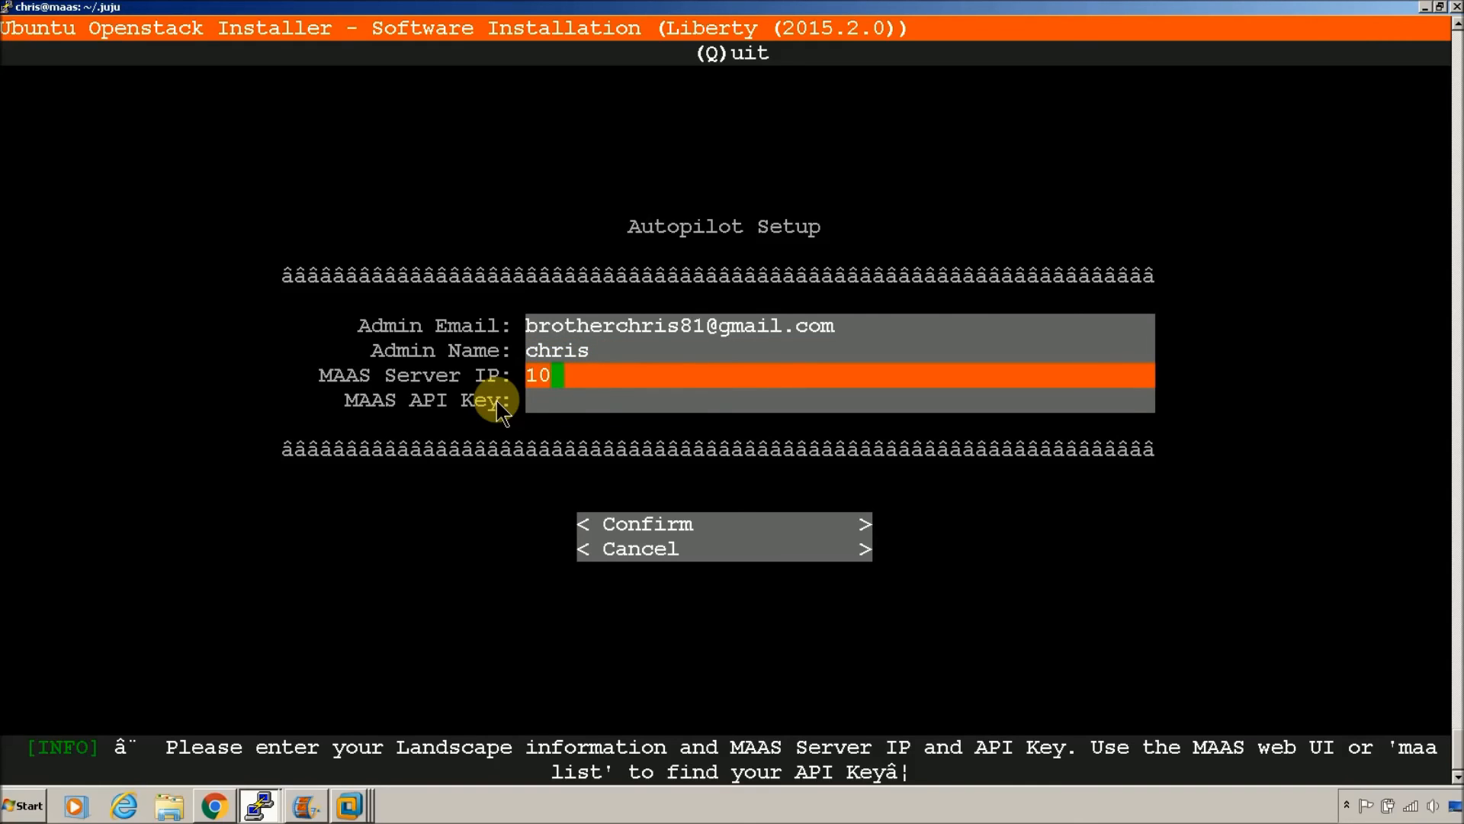
type(".1.1.100")
key("Down")
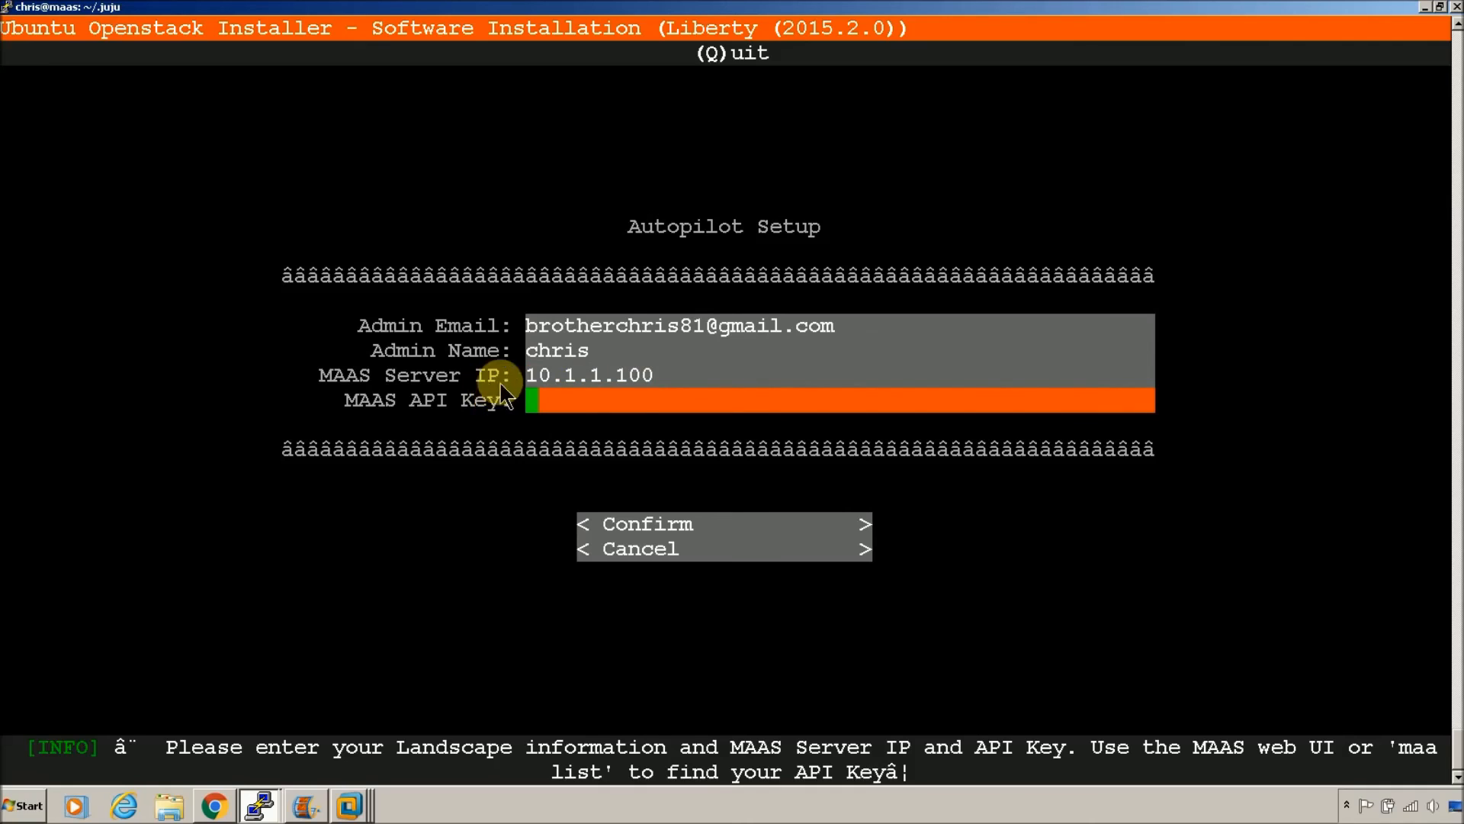
right_click(624, 398)
left_click(642, 408)
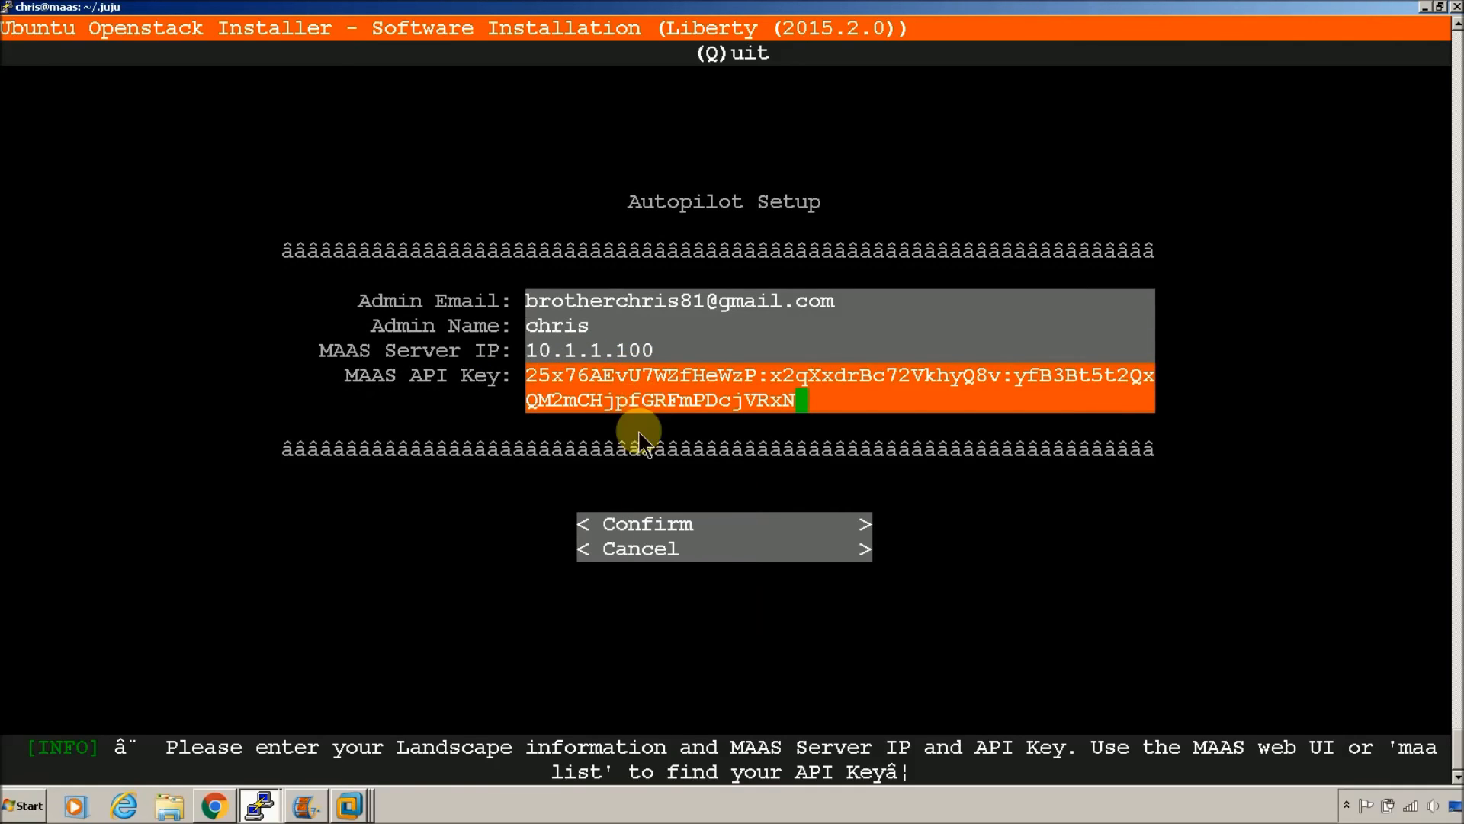
key("Down")
key("Return")
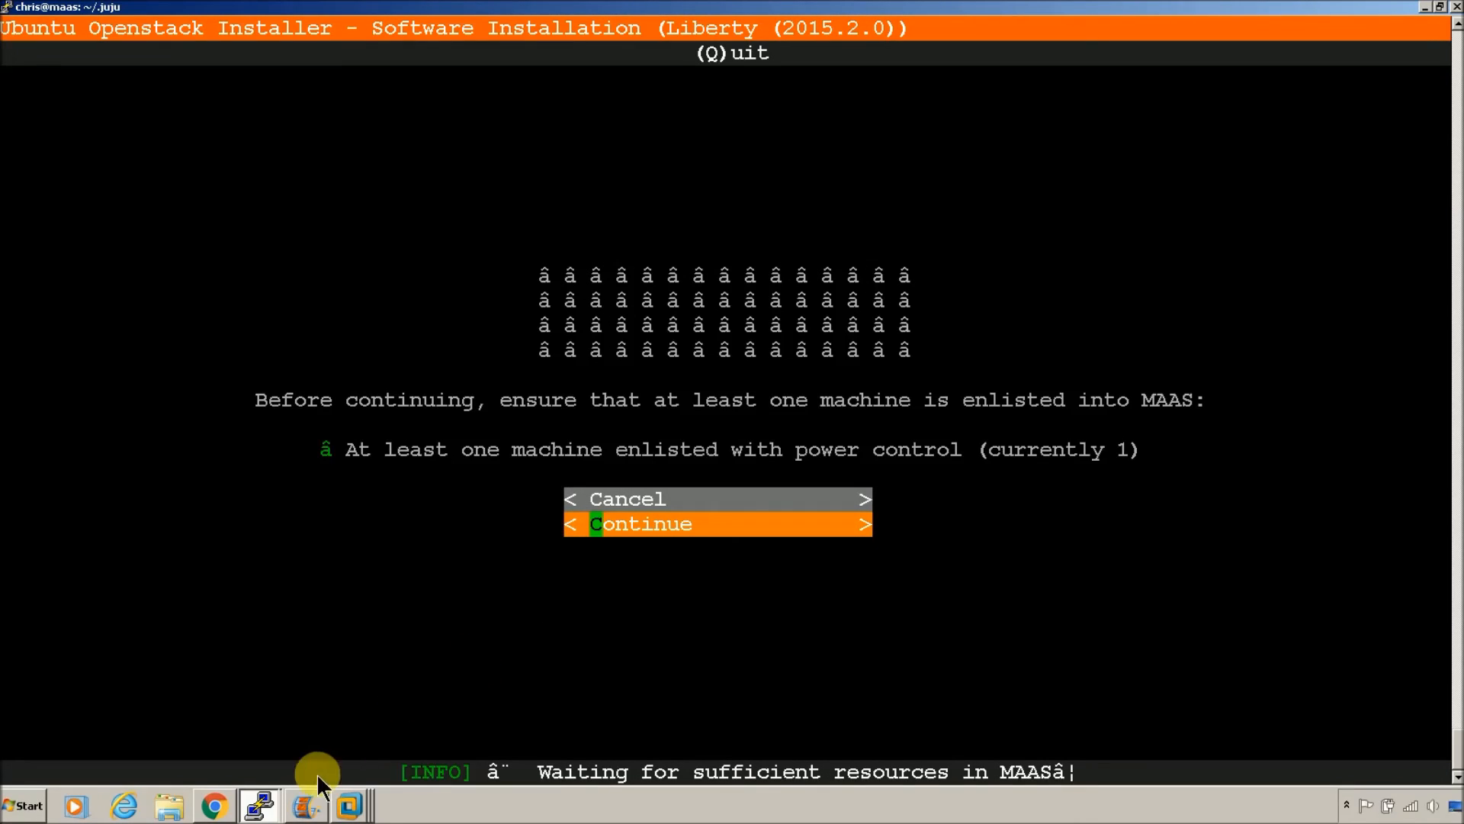
left_click(213, 809)
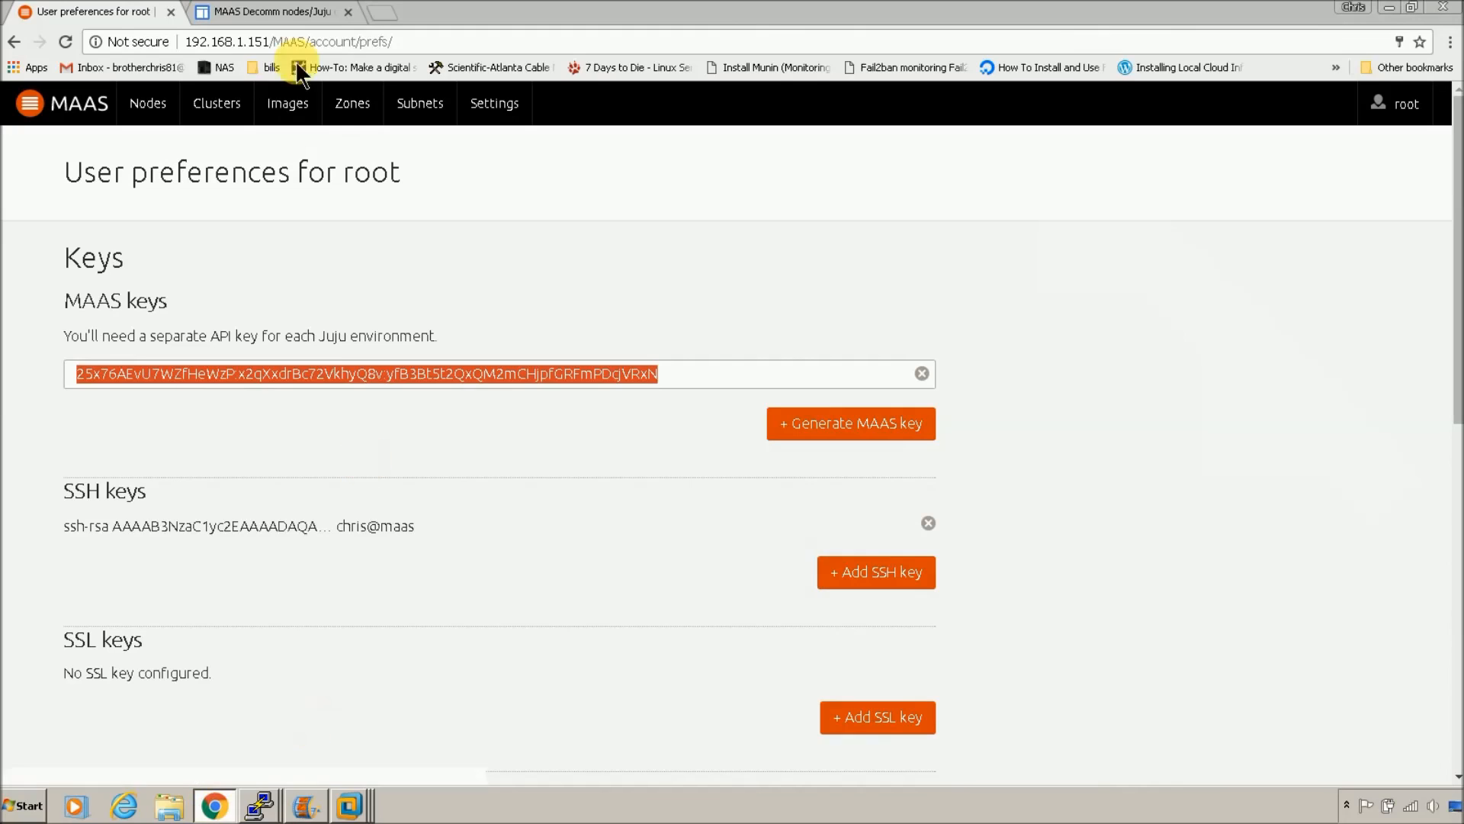
left_click(163, 118)
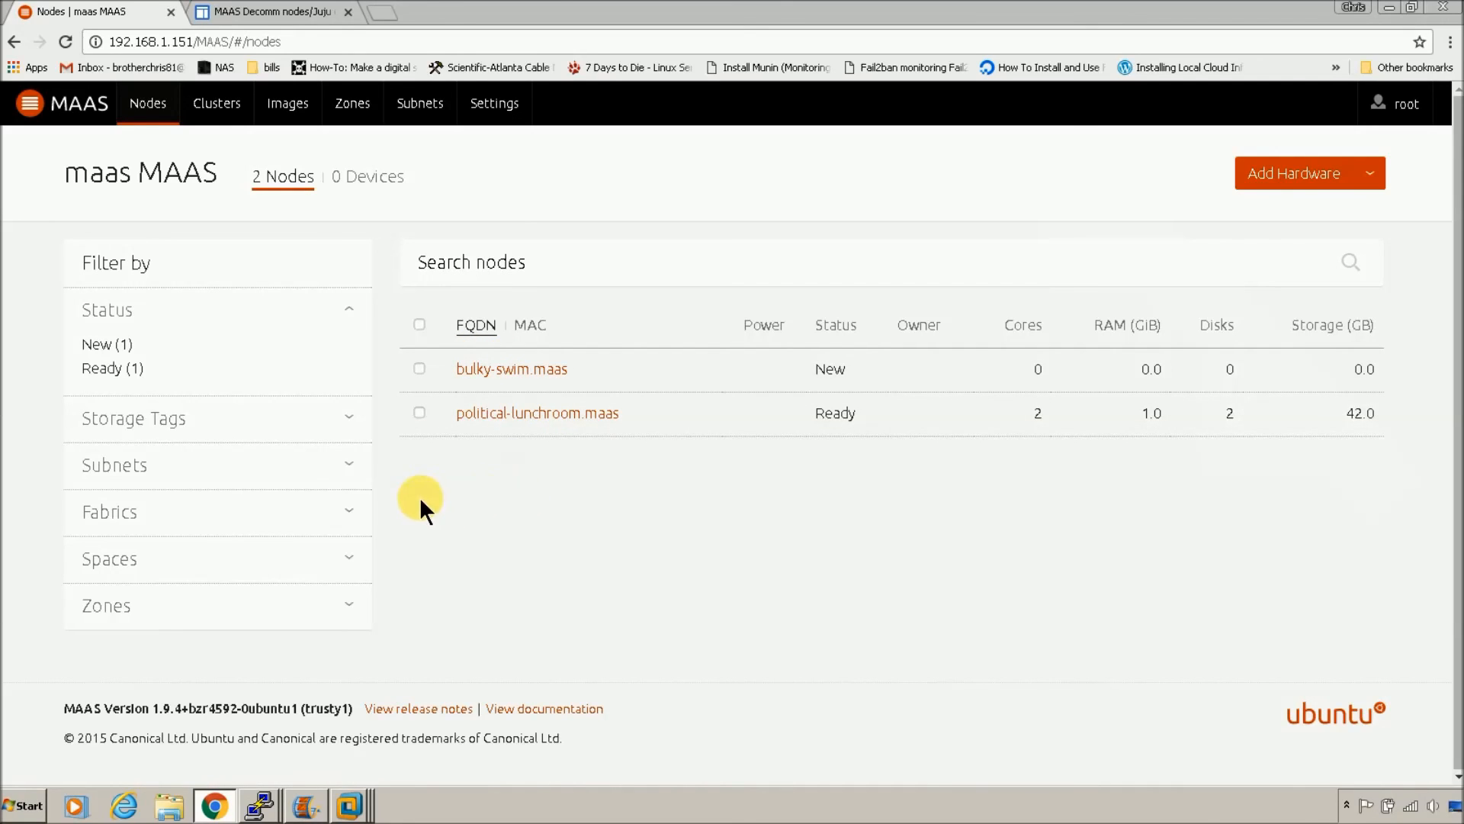
left_click(426, 426)
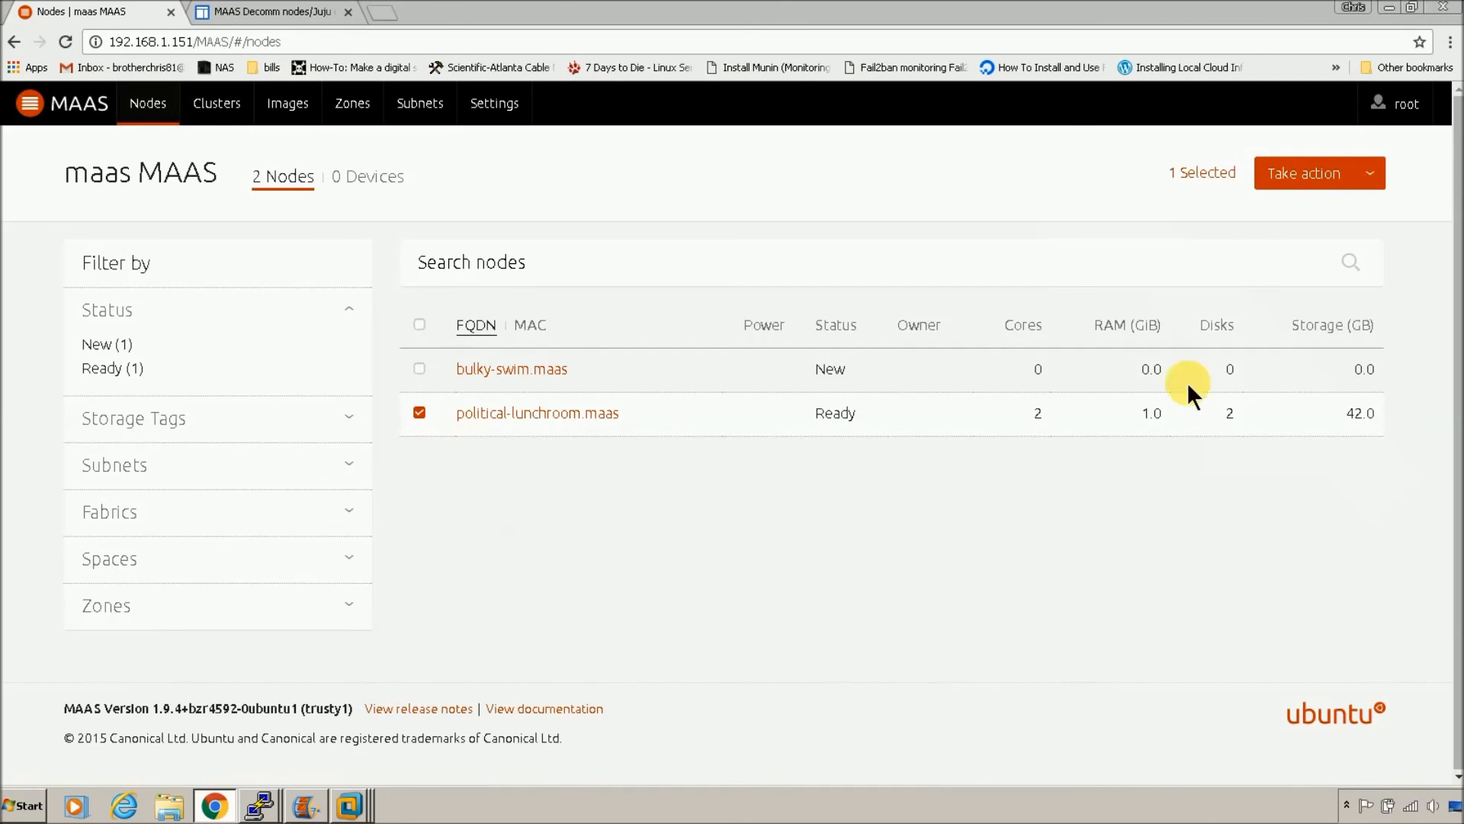
left_click(1382, 191)
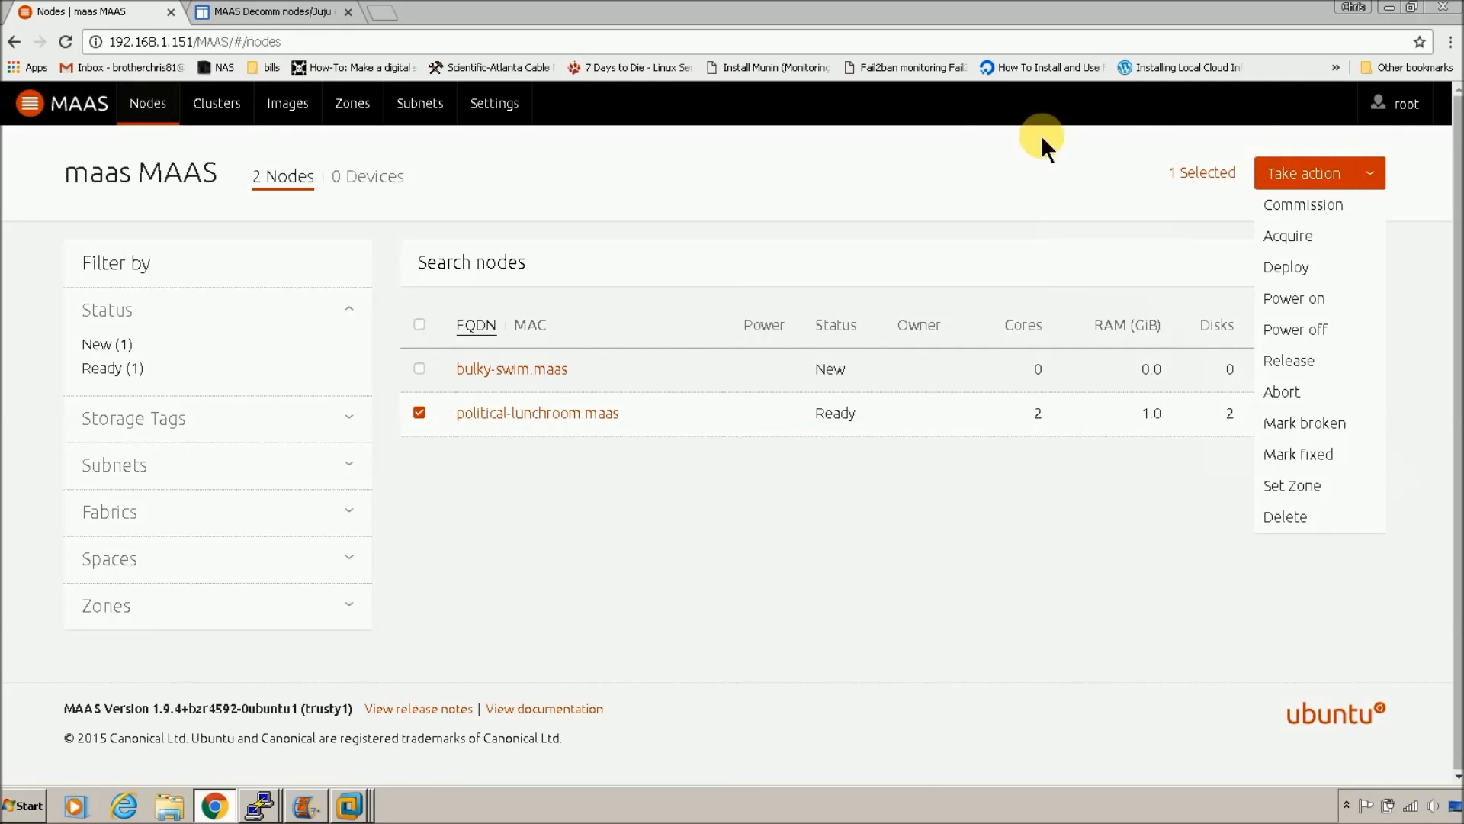
left_click(932, 159)
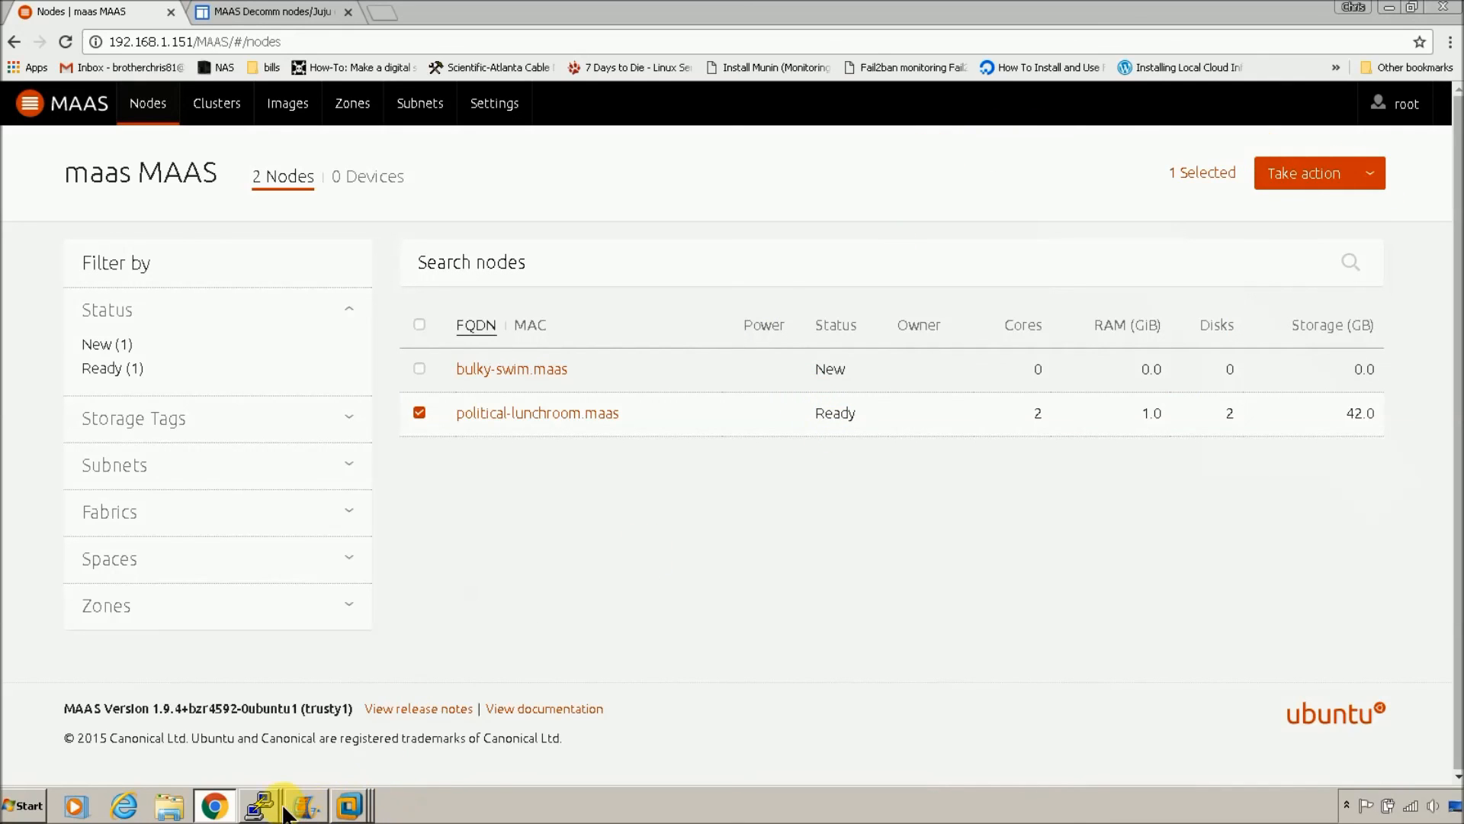
left_click(260, 805)
left_click(279, 764)
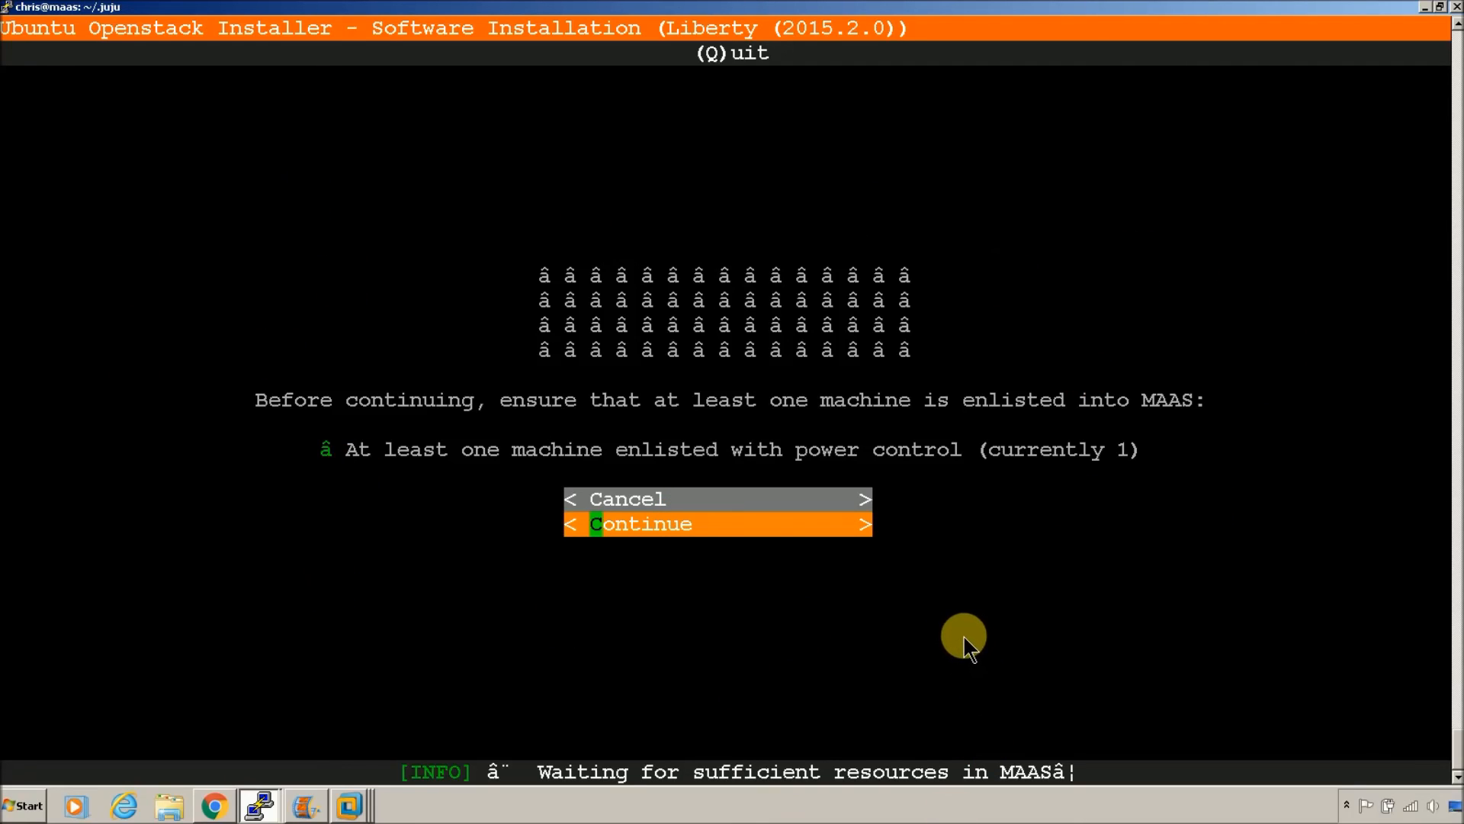
Step: Continue past the enlistment check so Juju bootstraps, then bring up the MAAS nodes page in Chrome
key("Up")
key("Down")
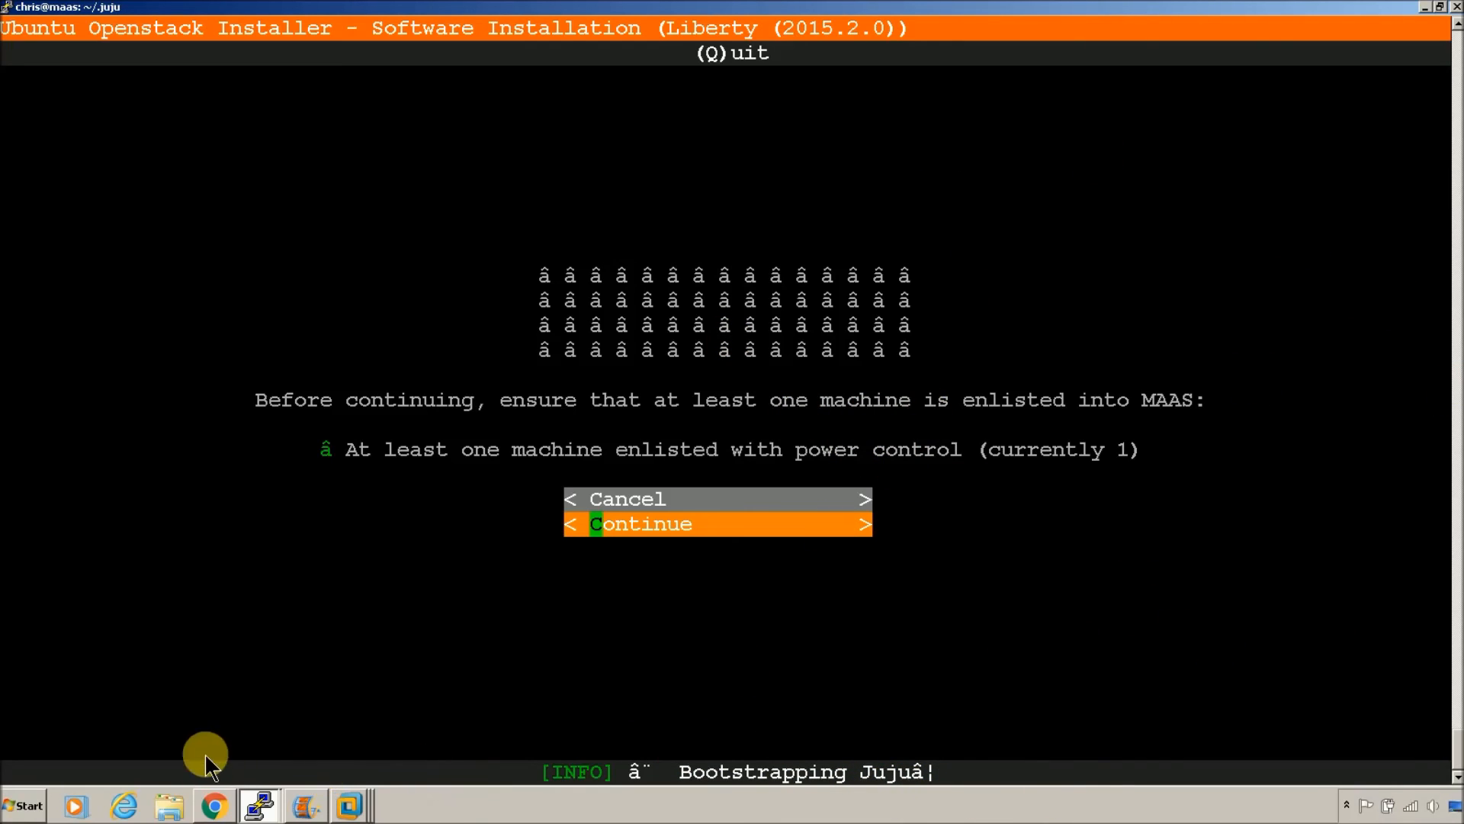
left_click(214, 805)
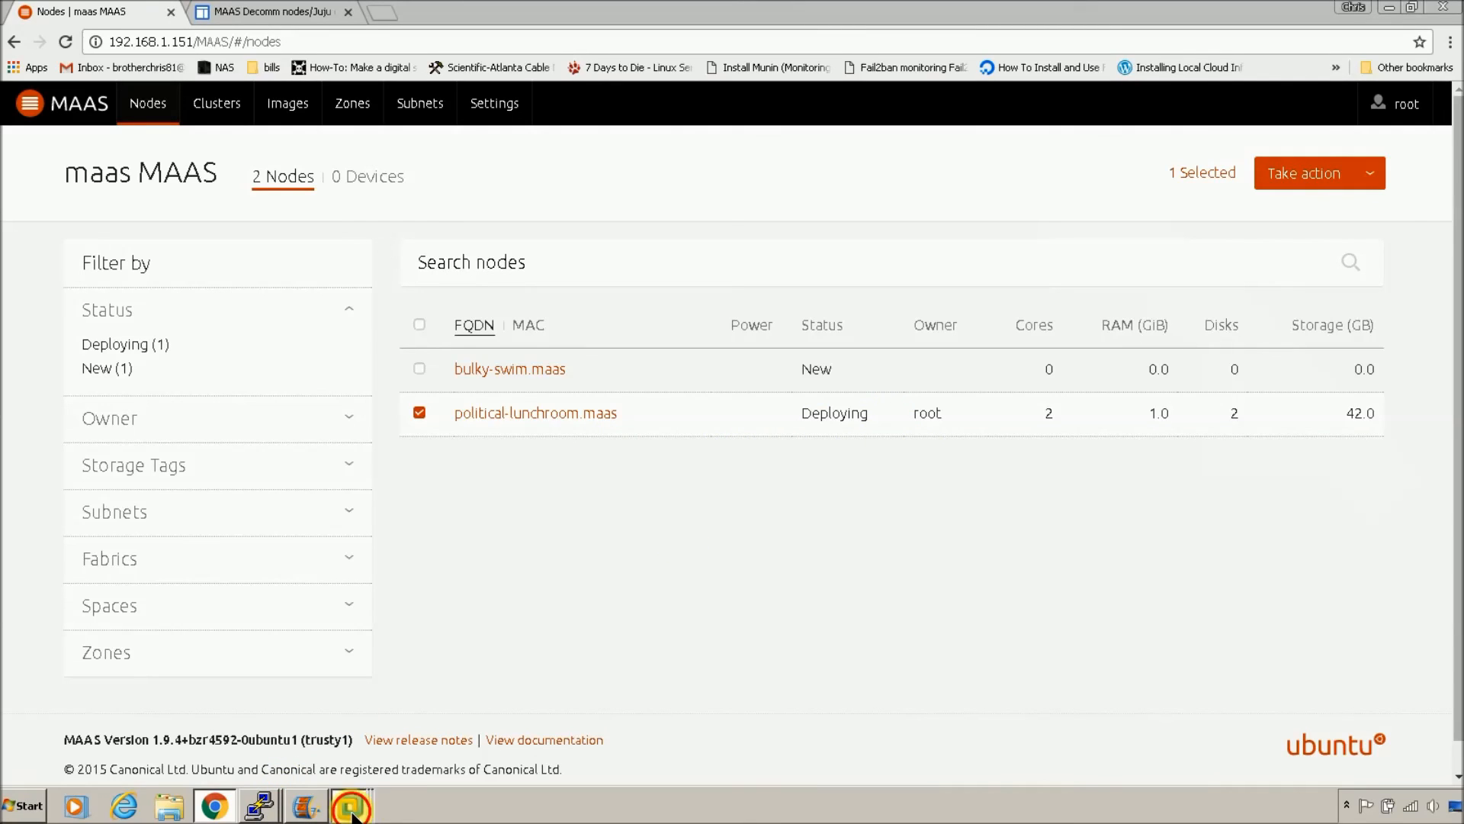
mouse_move(351, 813)
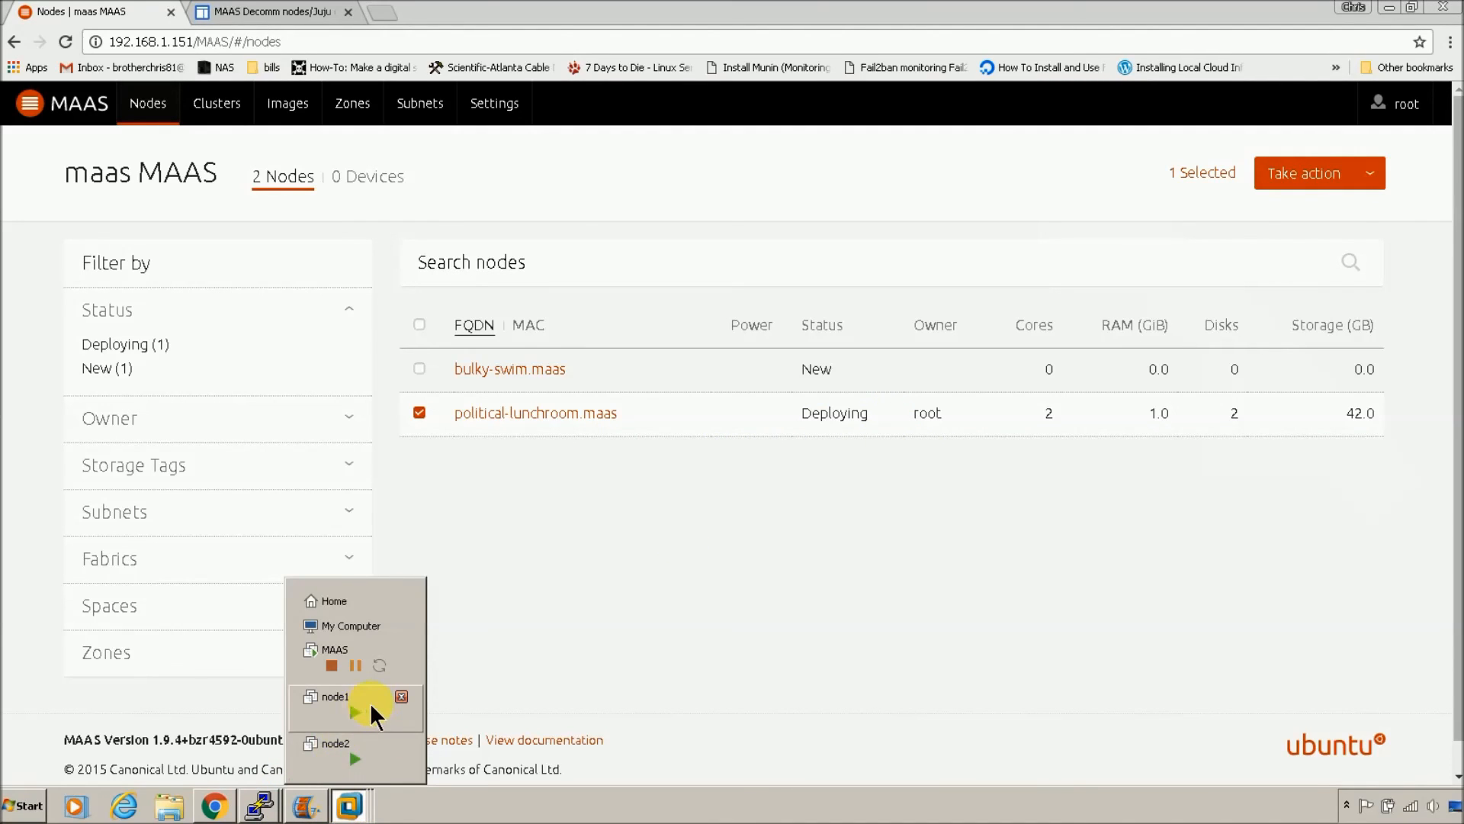
left_click(352, 711)
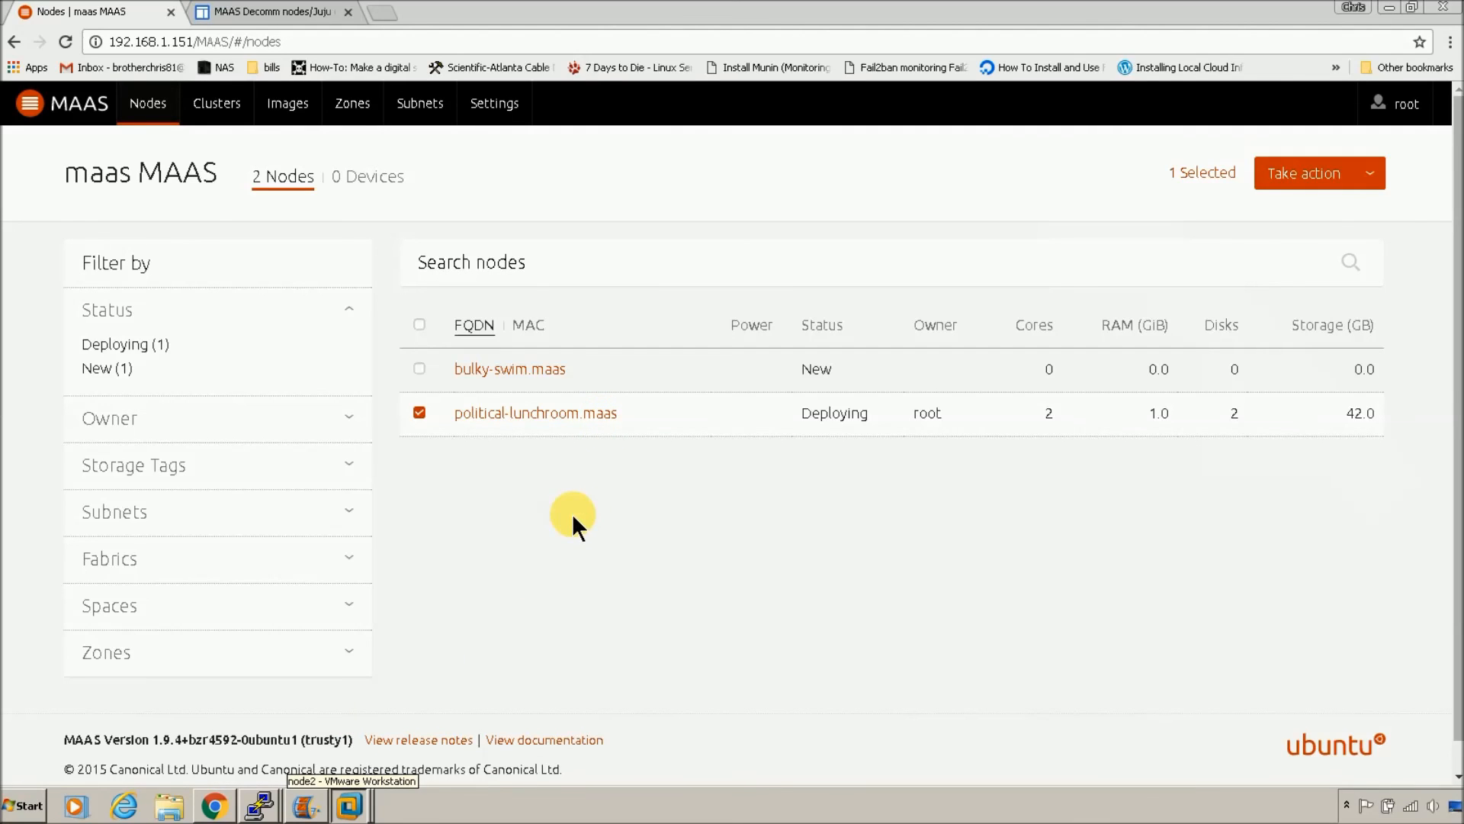
left_click(351, 806)
Step: Bring node1's boot console forward, check the installer terminal, then return to node1's console
left_click(340, 694)
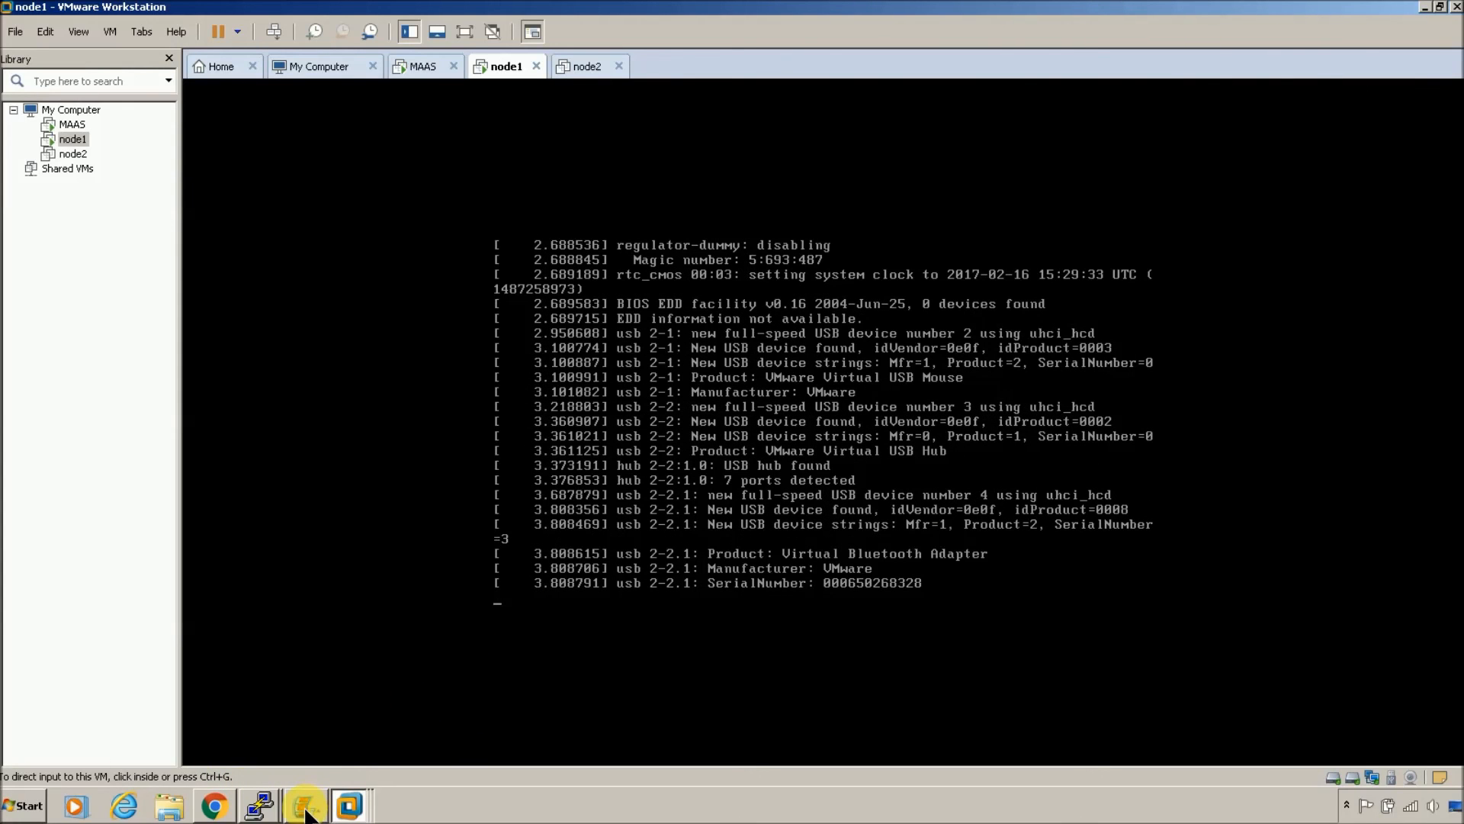
mouse_move(260, 805)
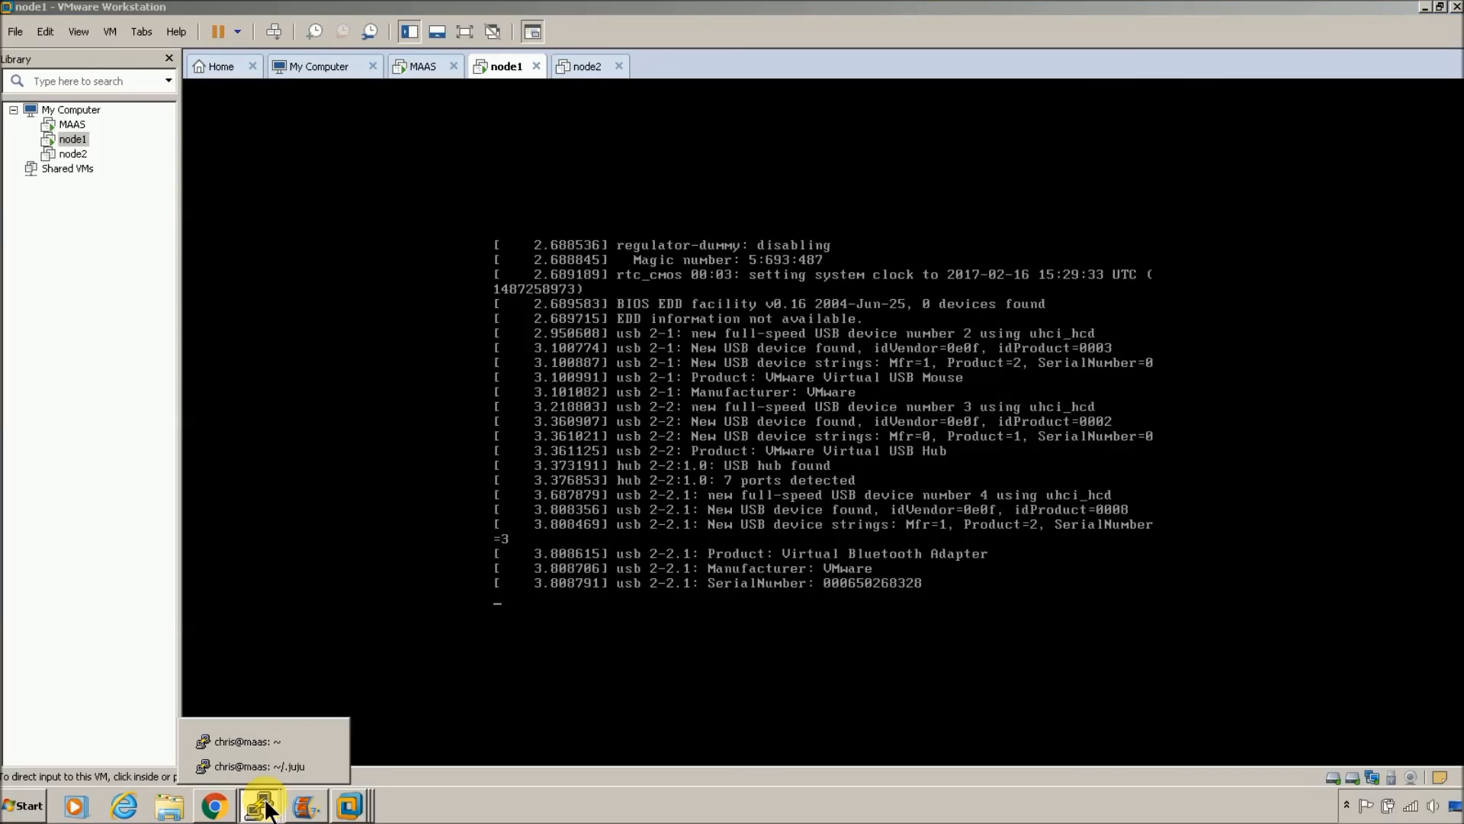
left_click(260, 771)
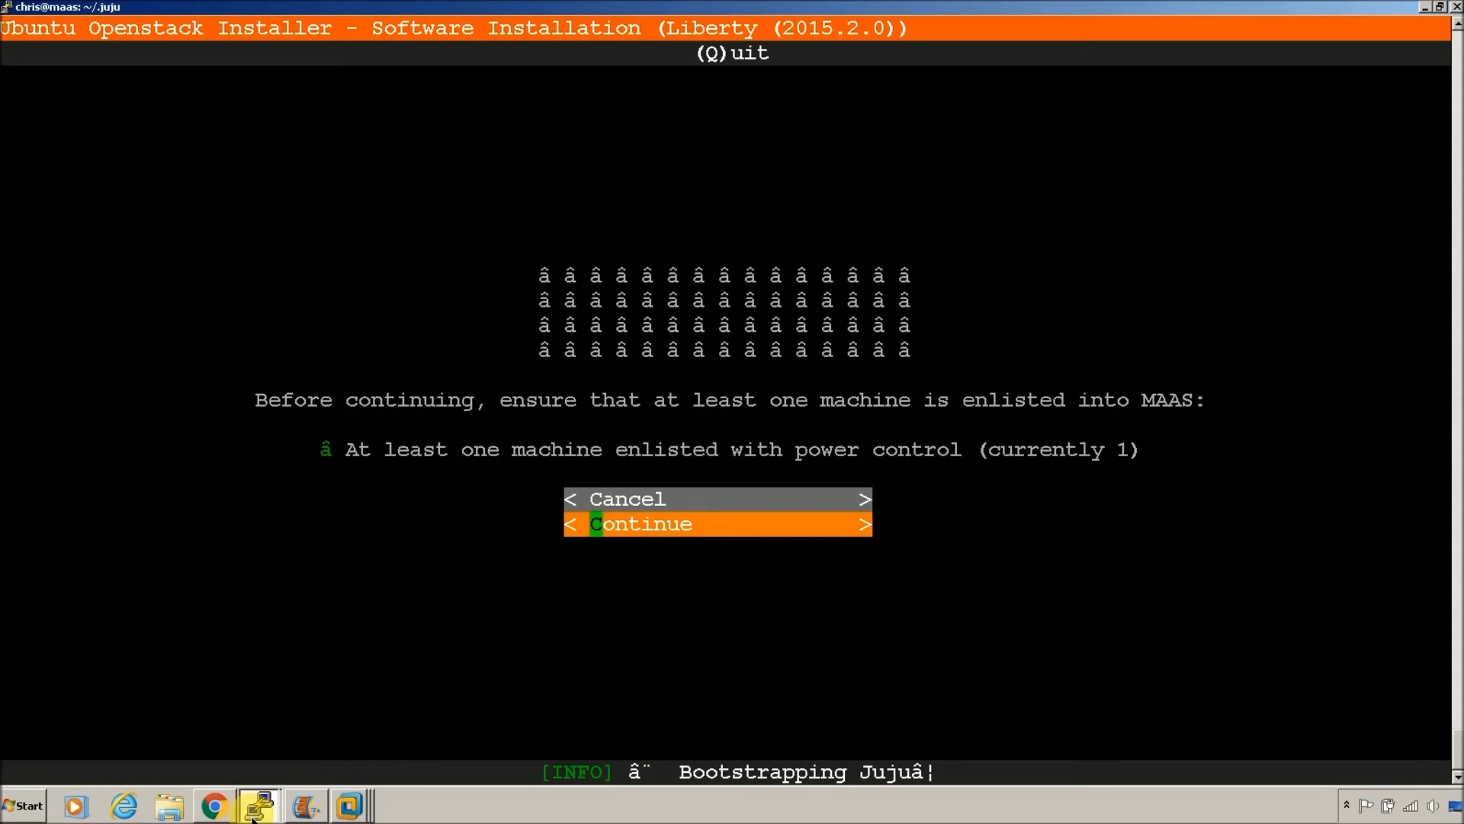
mouse_move(268, 816)
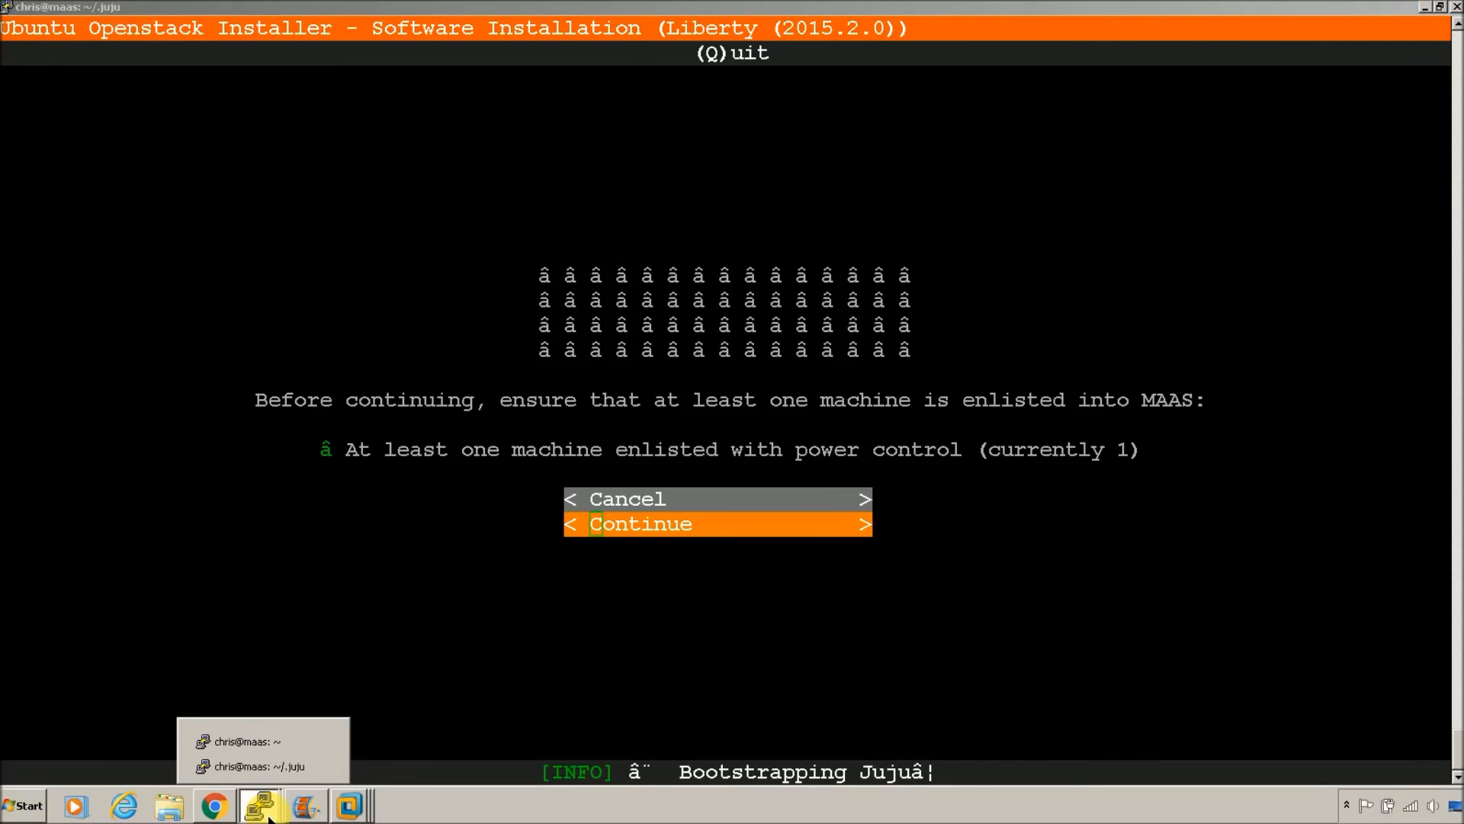
left_click(259, 802)
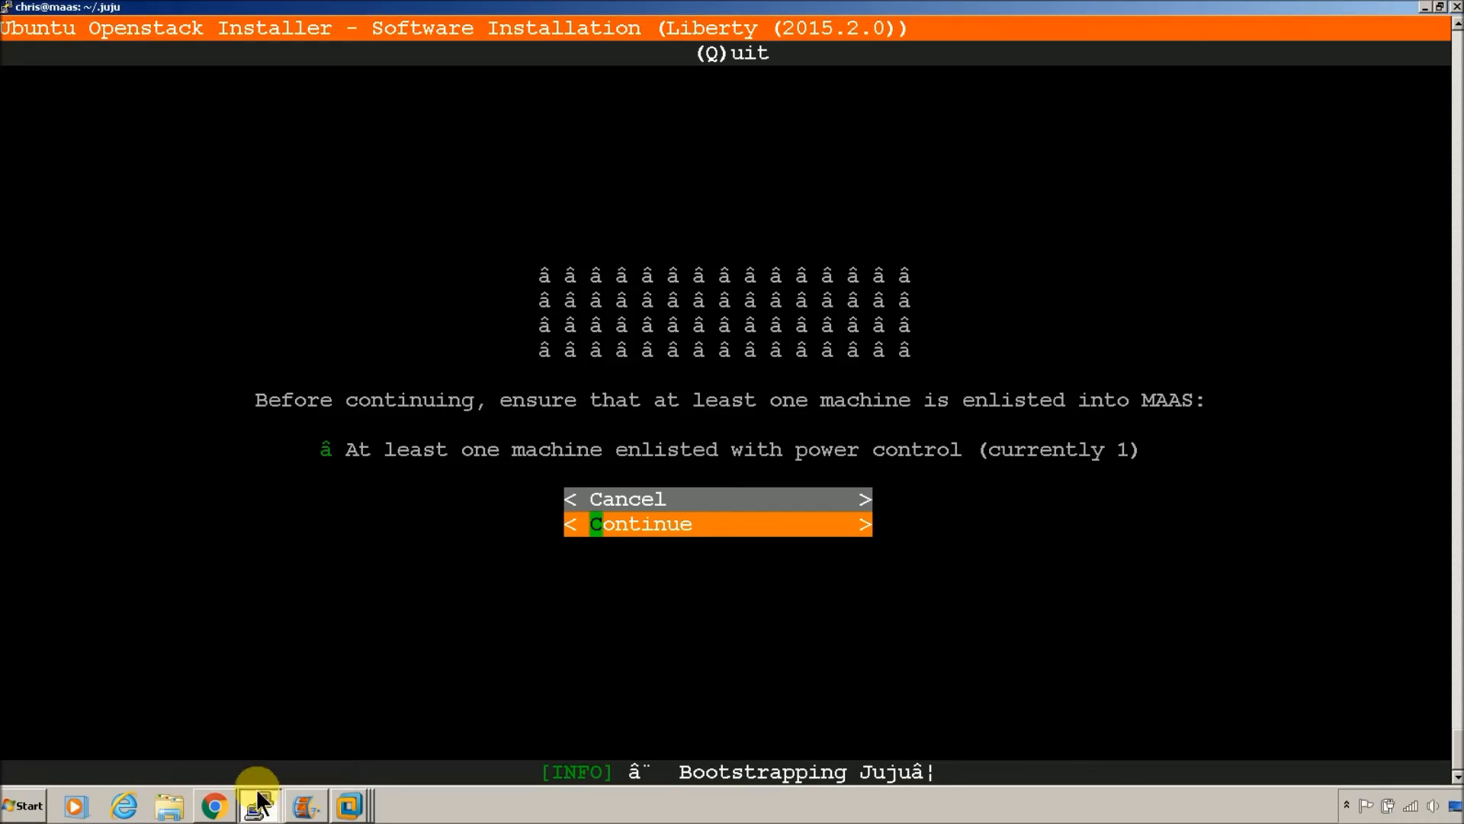
left_click(349, 805)
left_click(335, 696)
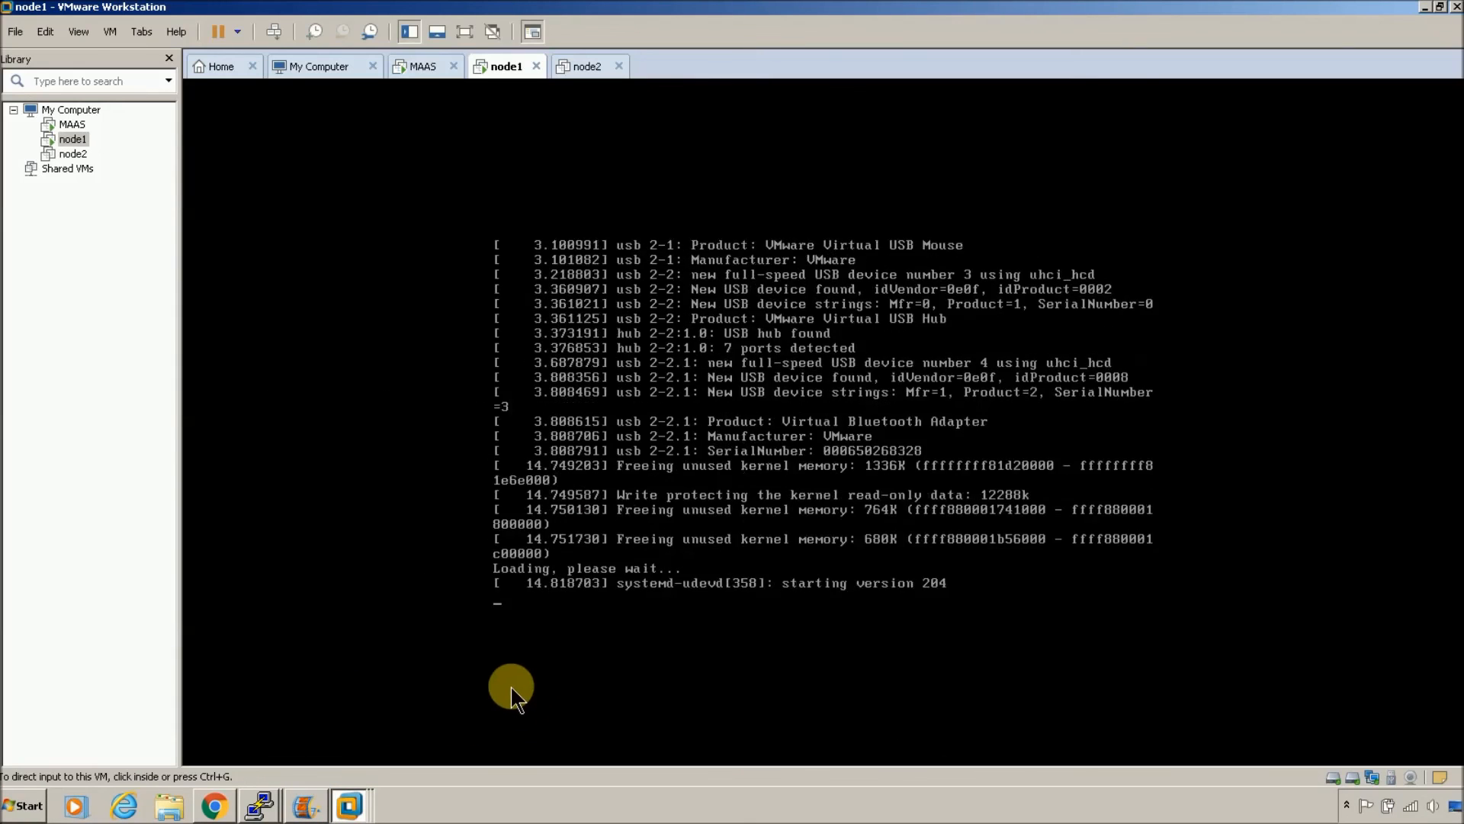